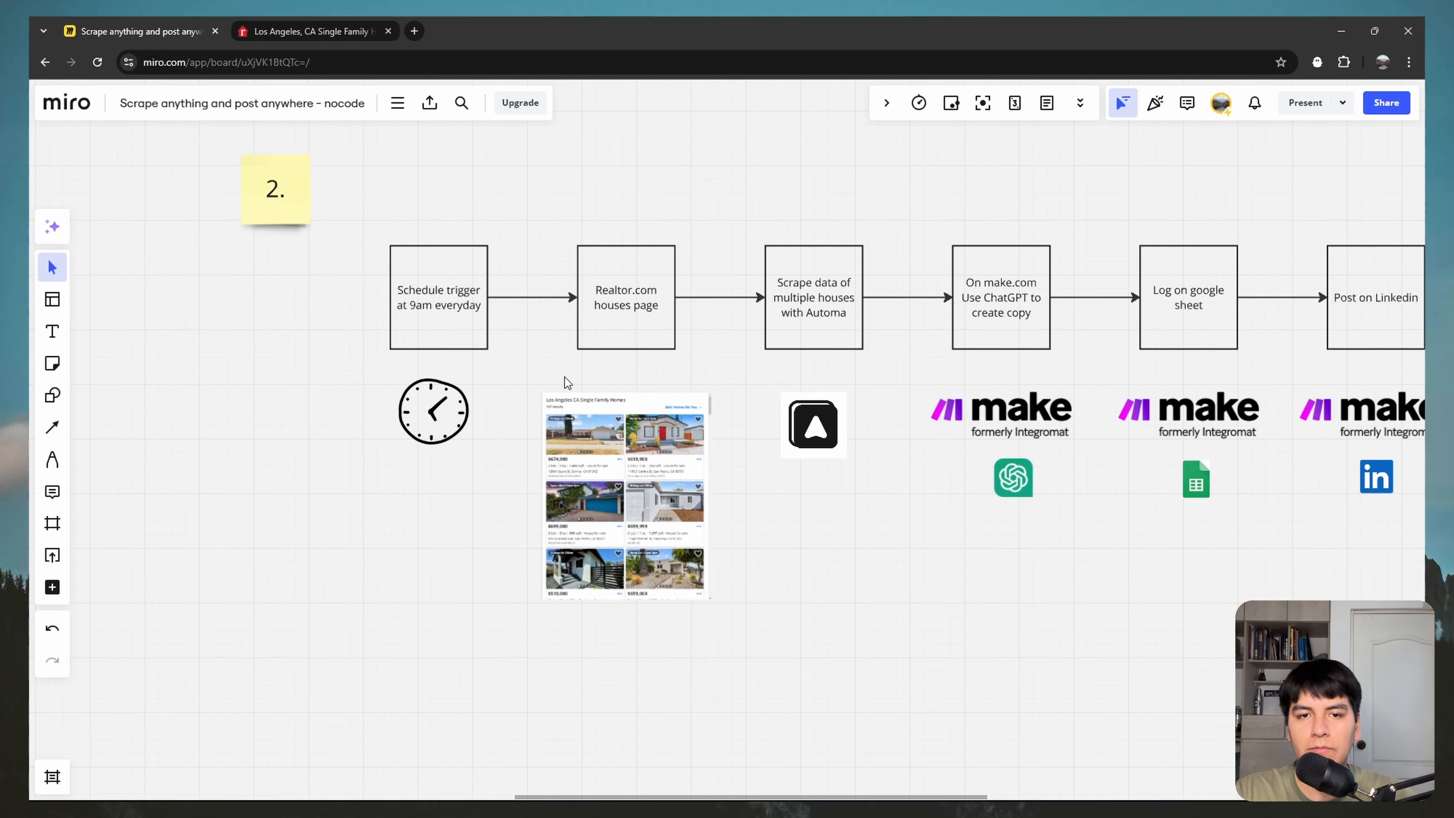
# Step: Compare the Realtor.com listings page with the Miro flowchart board, scrolling across the board
pyautogui.click(326, 31)
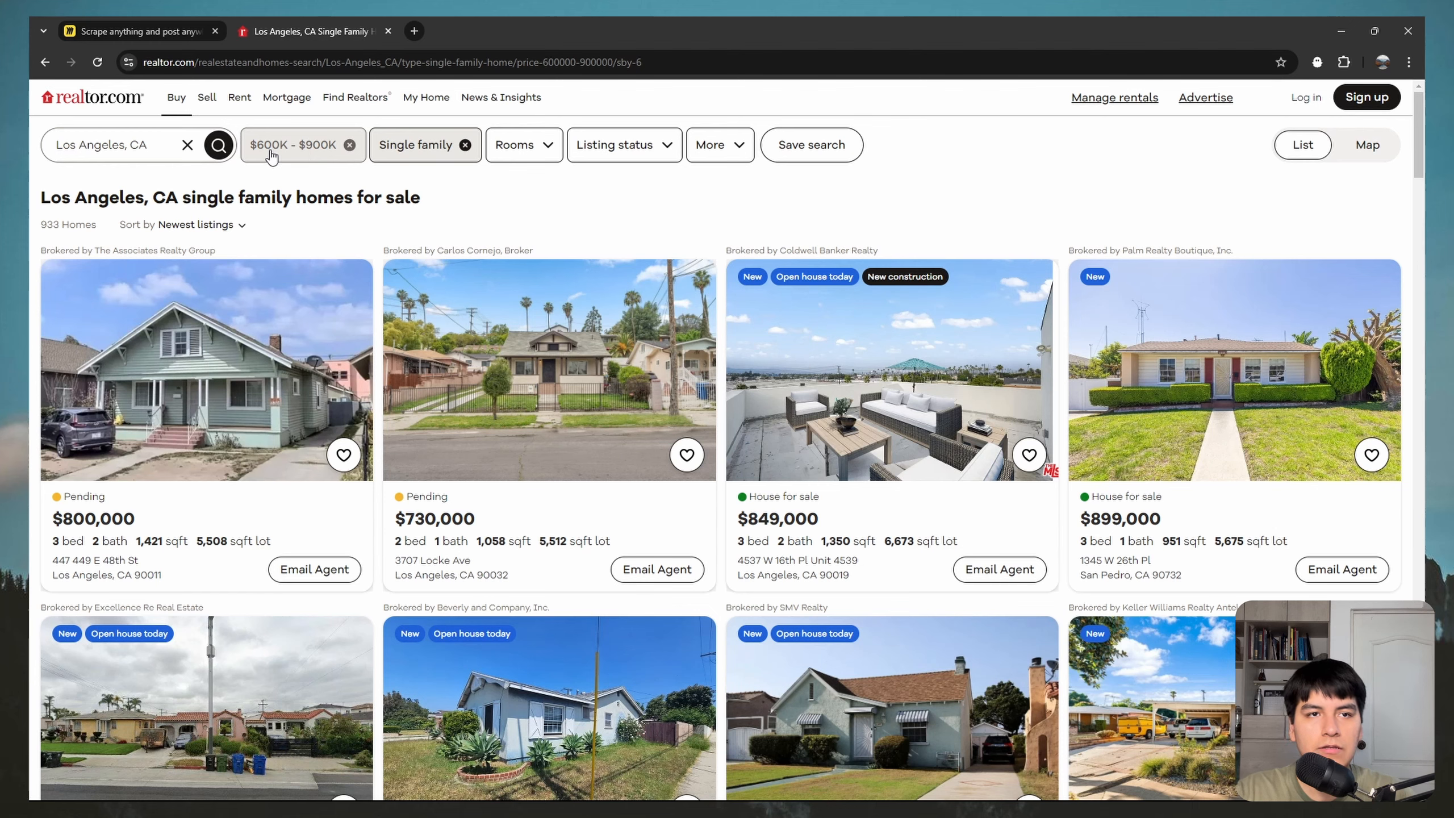
pyautogui.click(164, 27)
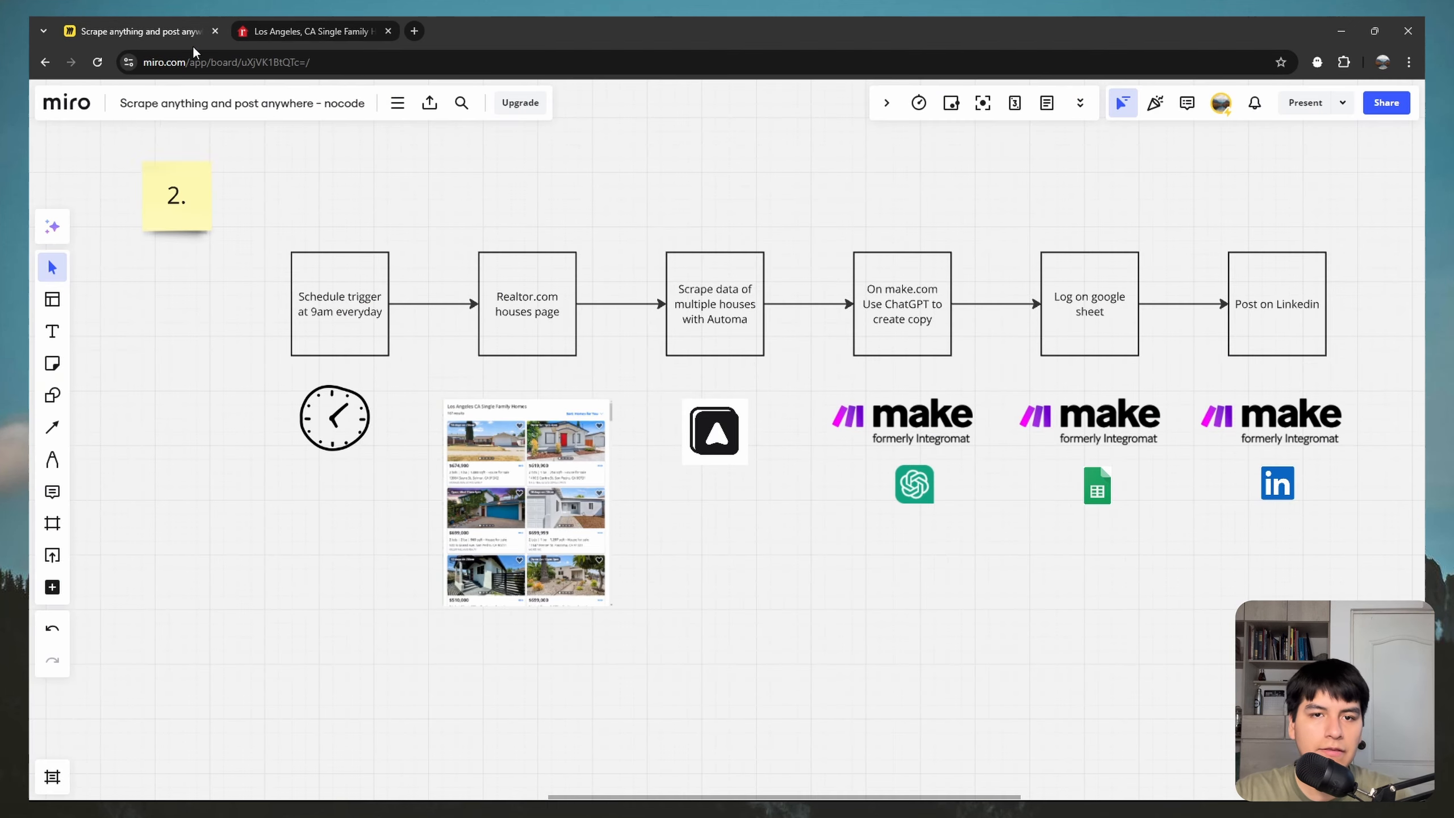
pyautogui.hotkey('ctrl', 'Tab')
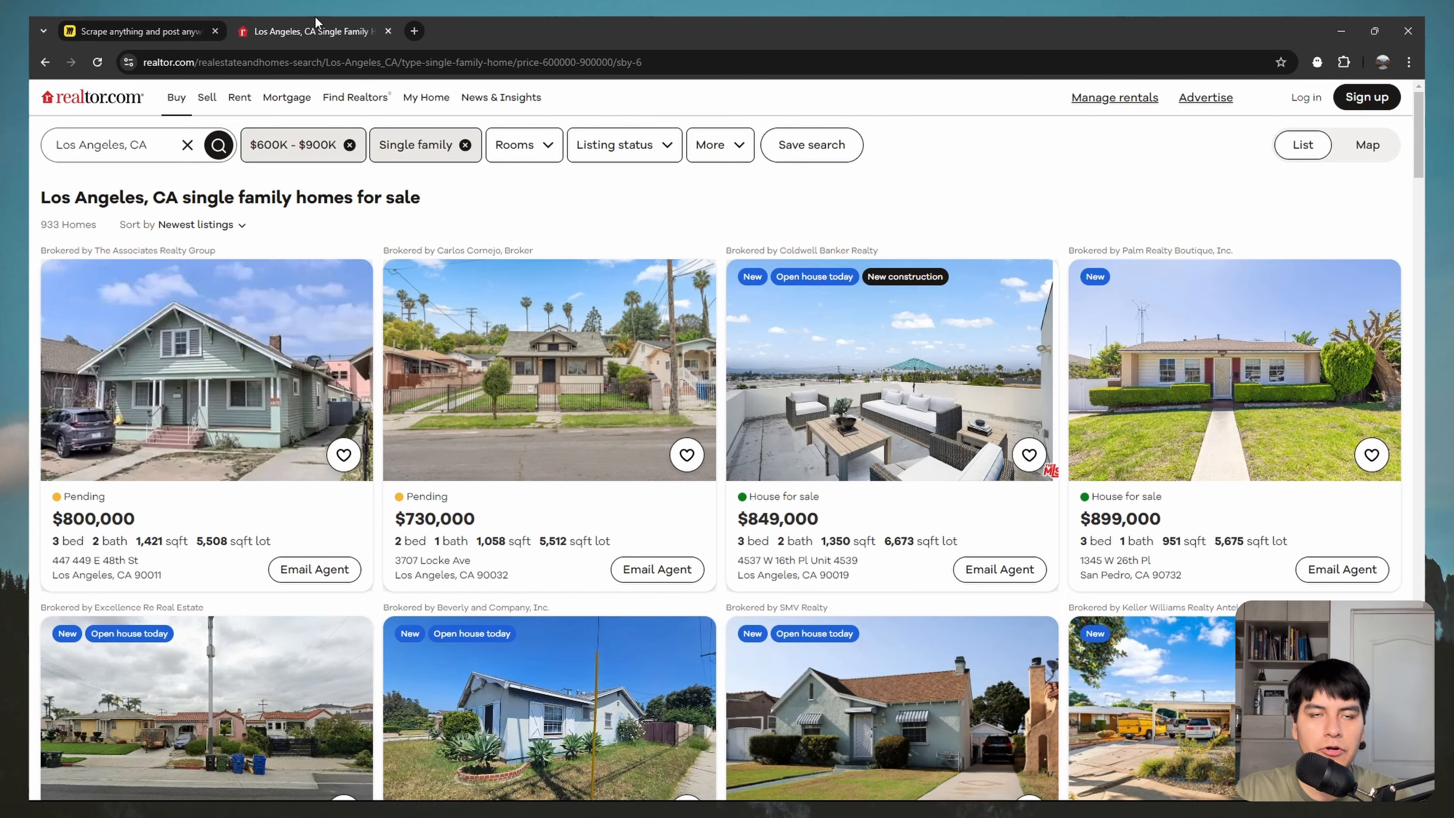
pyautogui.hotkey('ctrl', 'Tab')
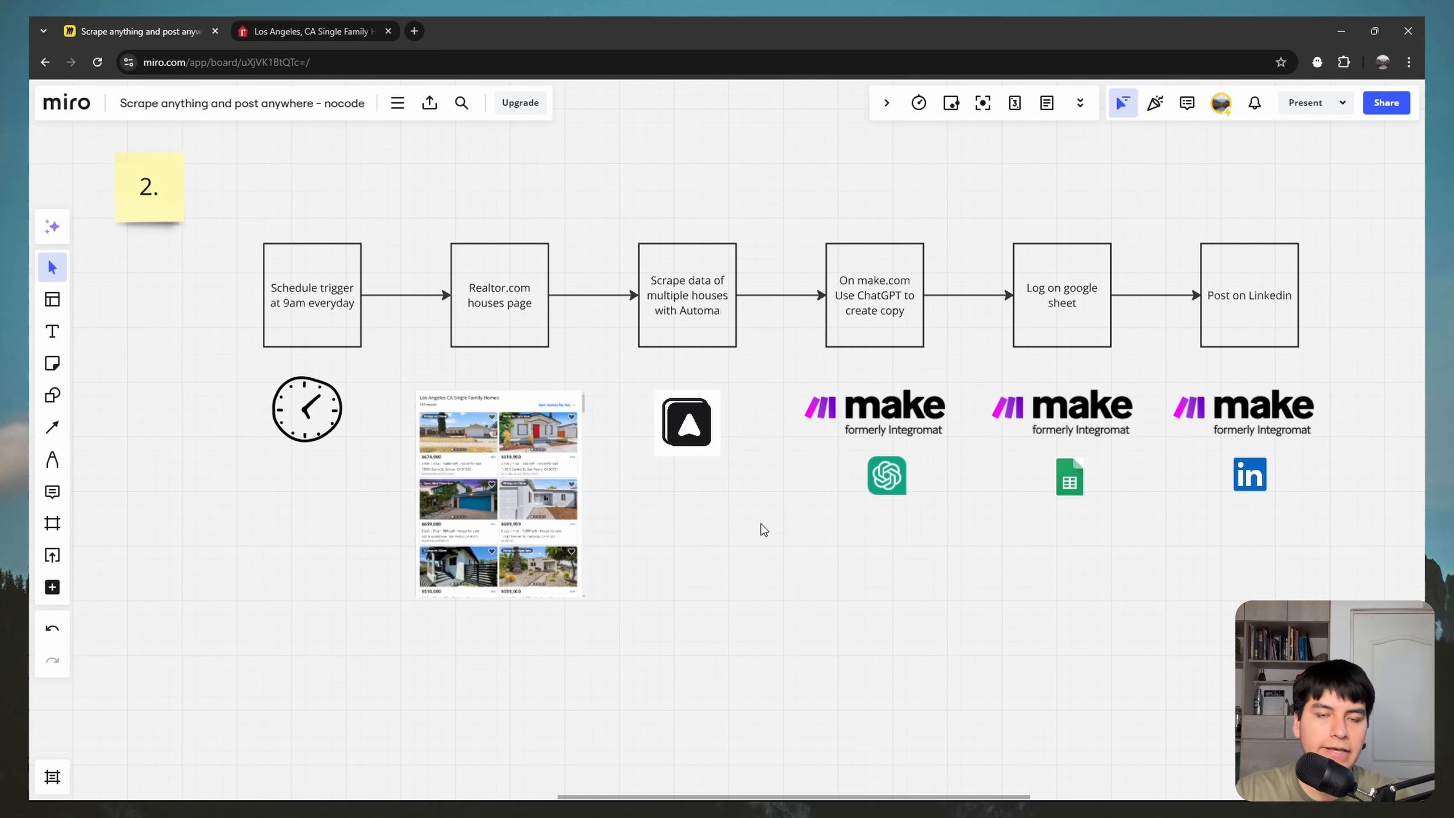
pyautogui.hscroll(5, 710, 544)
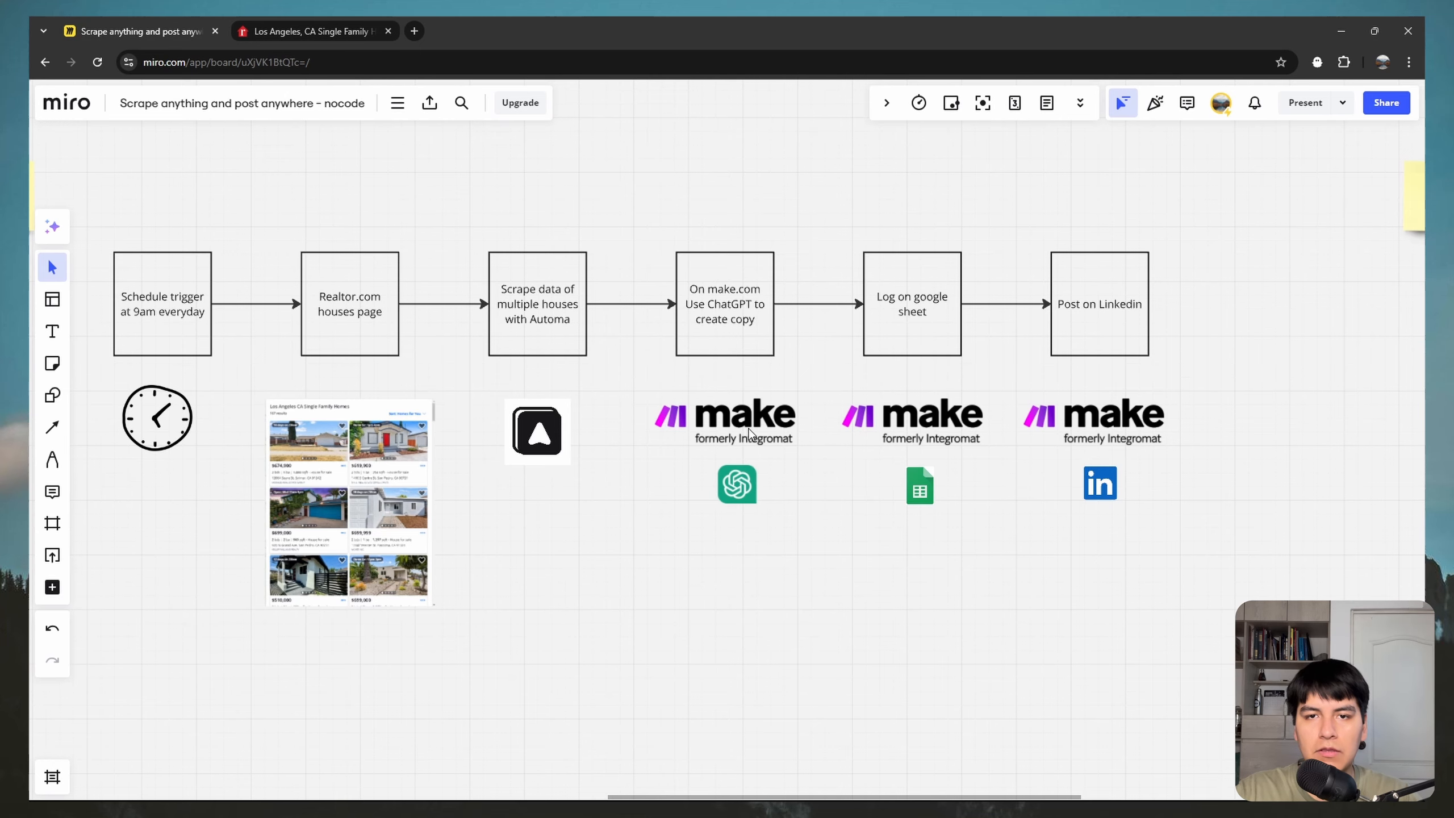
pyautogui.hscroll(2, 793, 533)
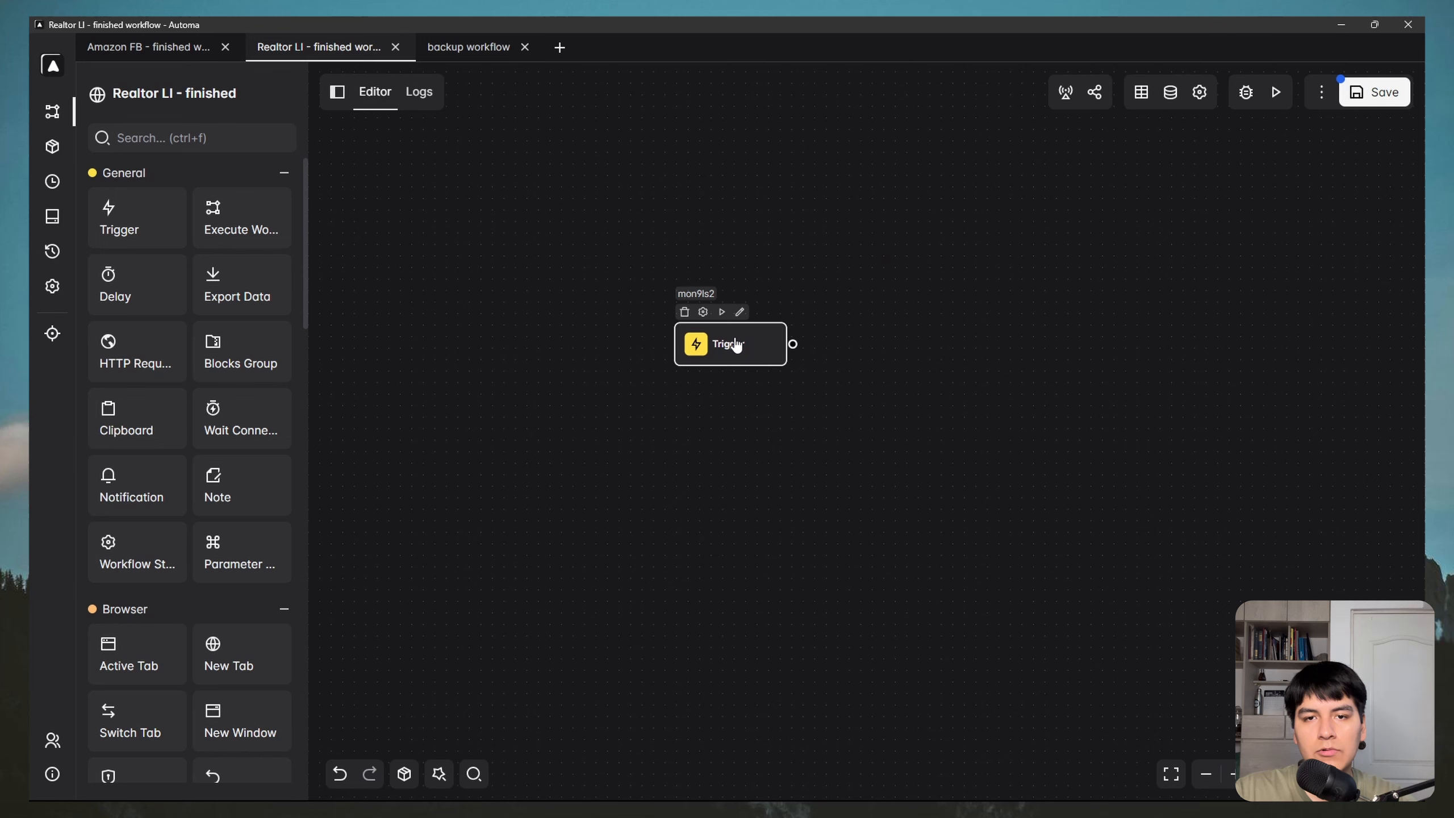
# Step: Open the Realtor LI workflow and replace its Manually trigger with On a specific day
pyautogui.doubleClick(737, 344)
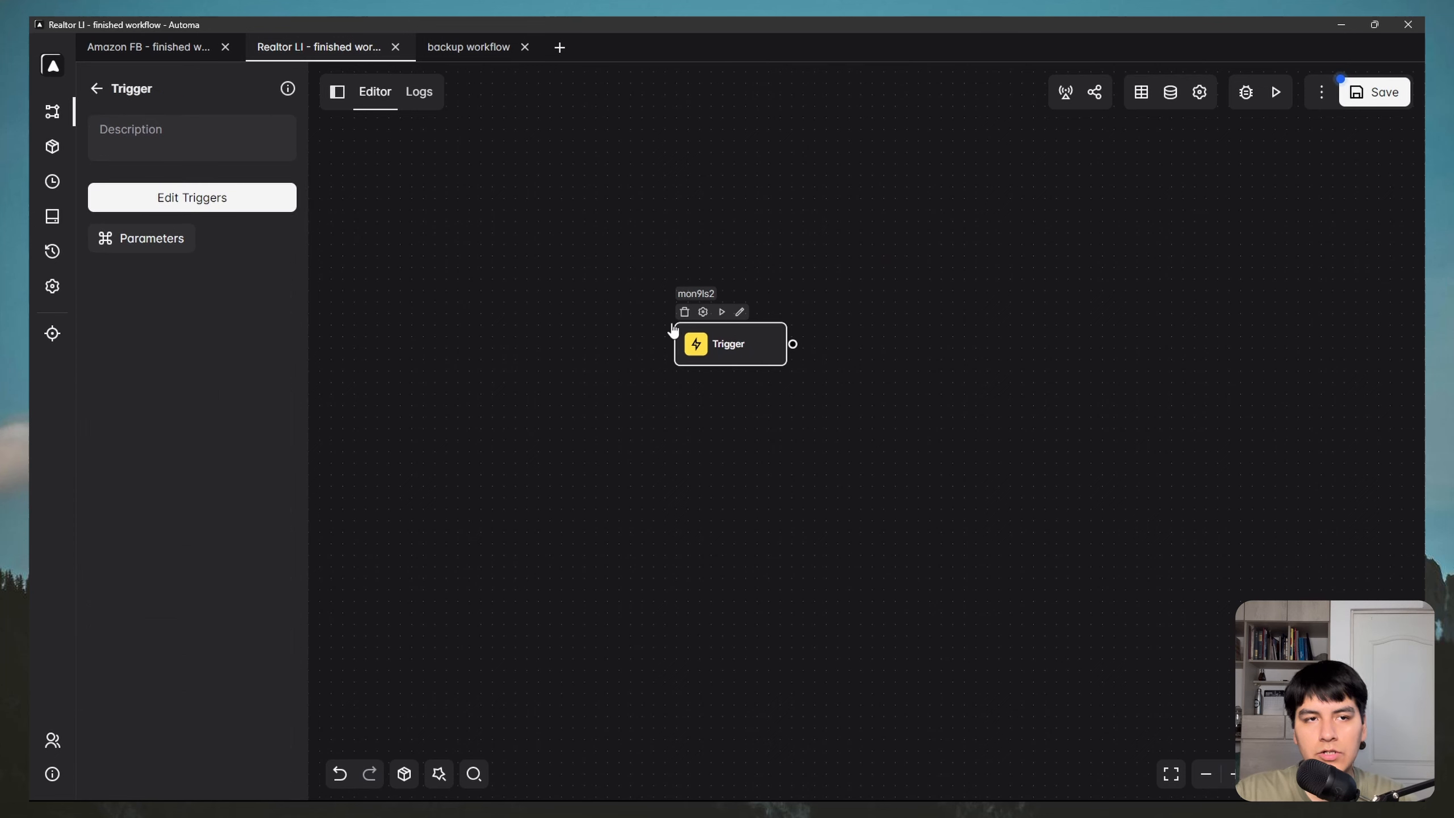
pyautogui.click(216, 201)
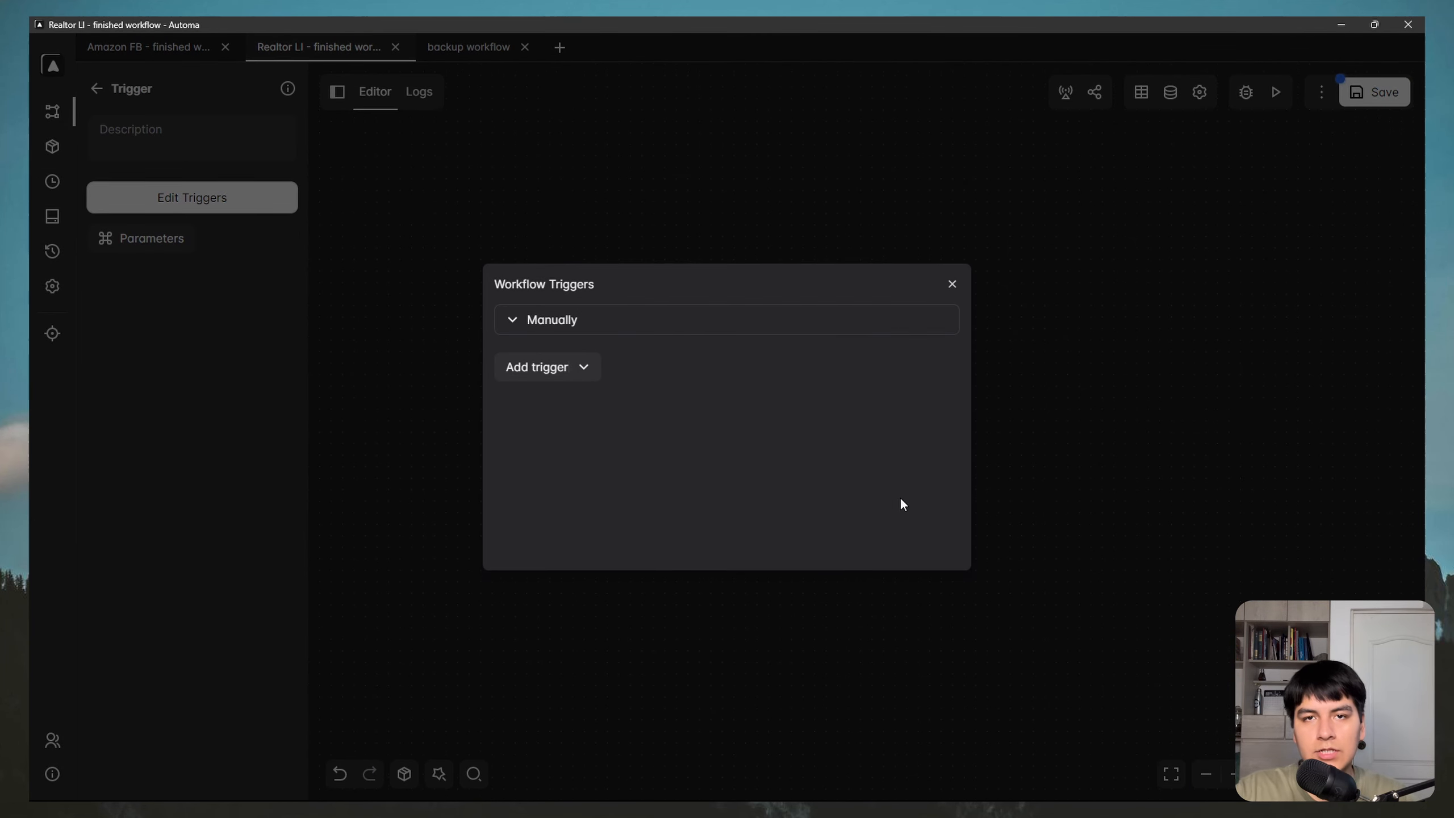
pyautogui.click(940, 321)
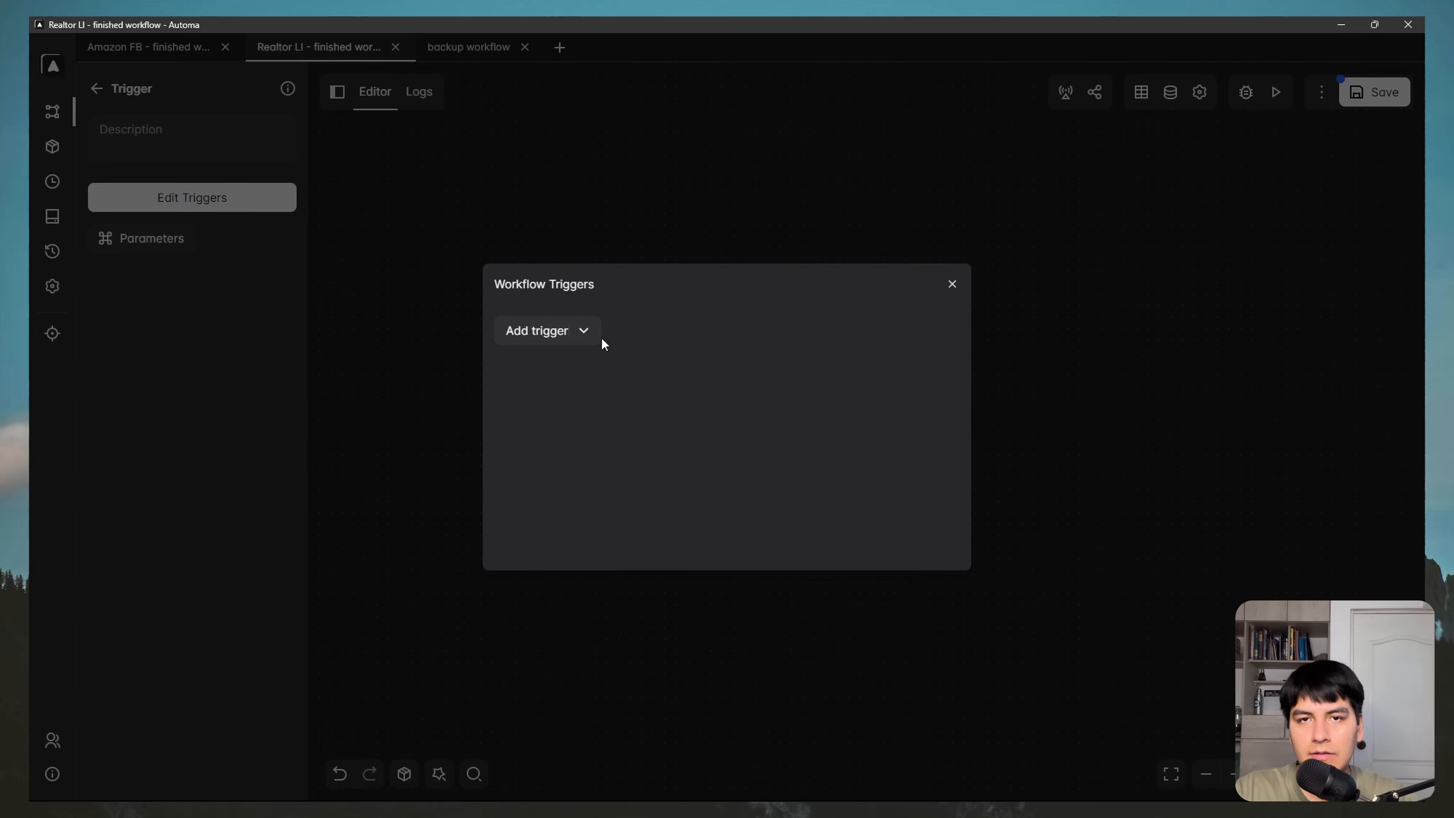
pyautogui.click(578, 331)
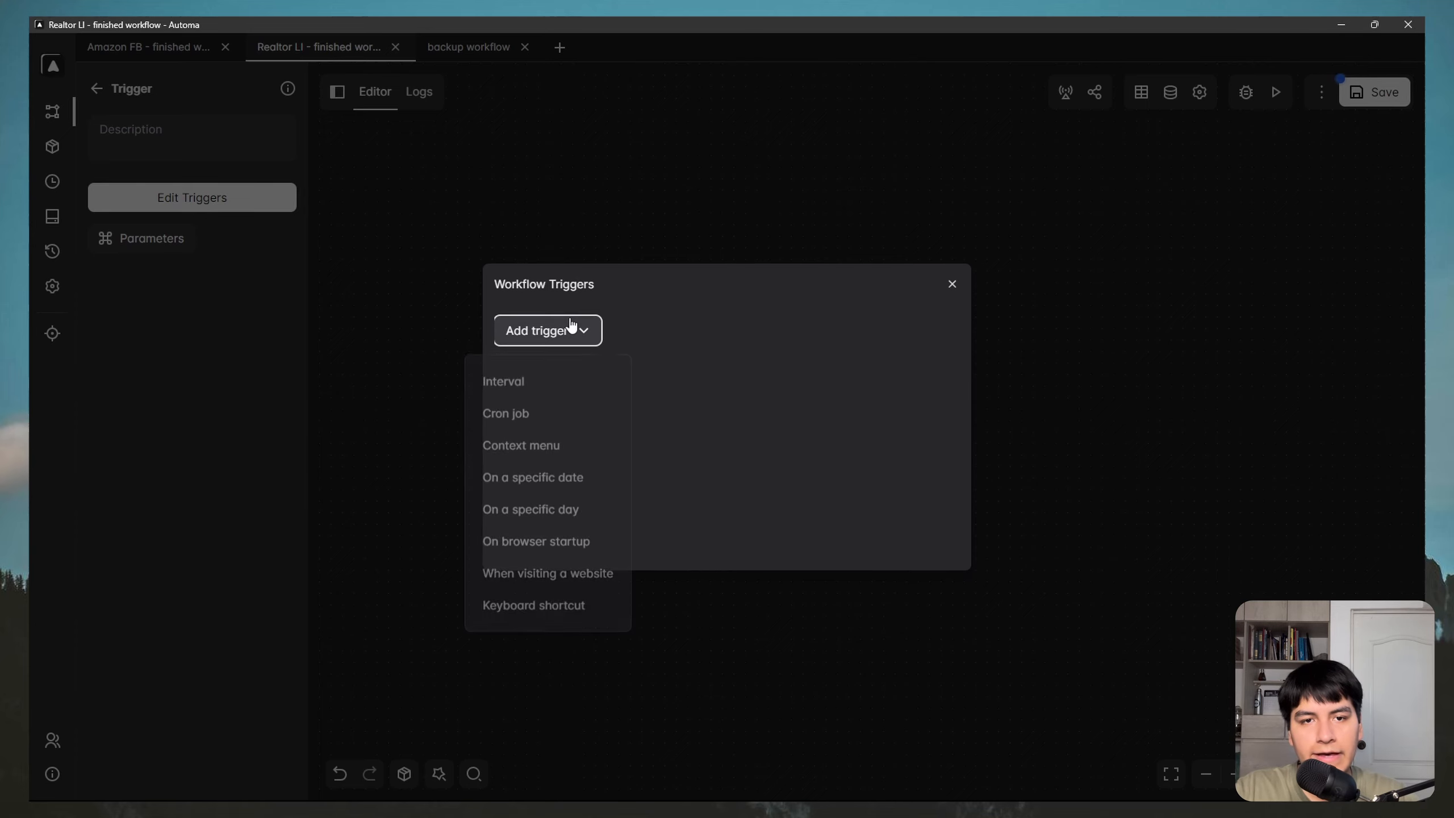
pyautogui.click(532, 512)
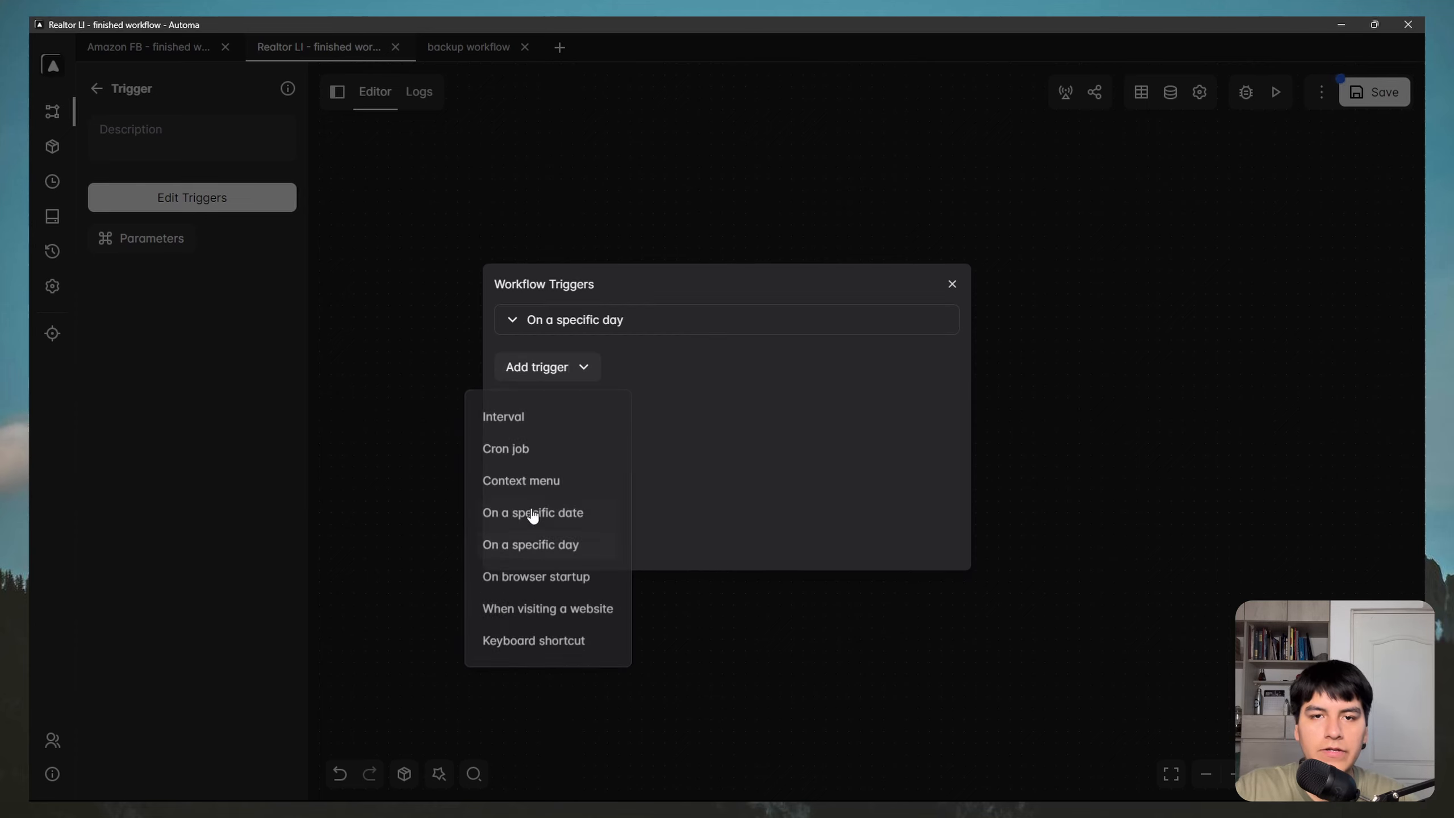
pyautogui.click(532, 323)
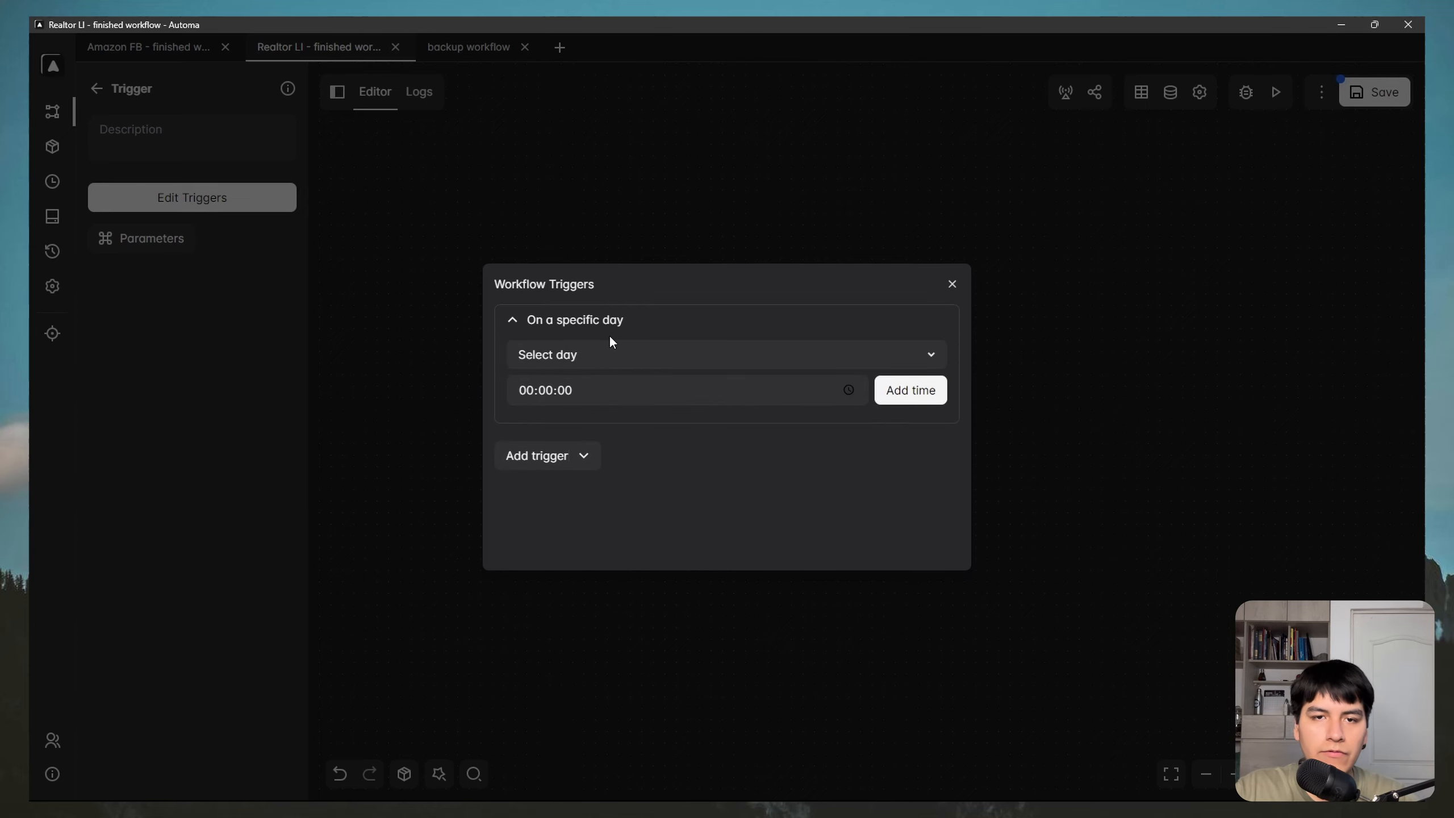
# Step: Schedule the trigger for all seven days, Sunday through Saturday
pyautogui.click(906, 362)
pyautogui.click(526, 397)
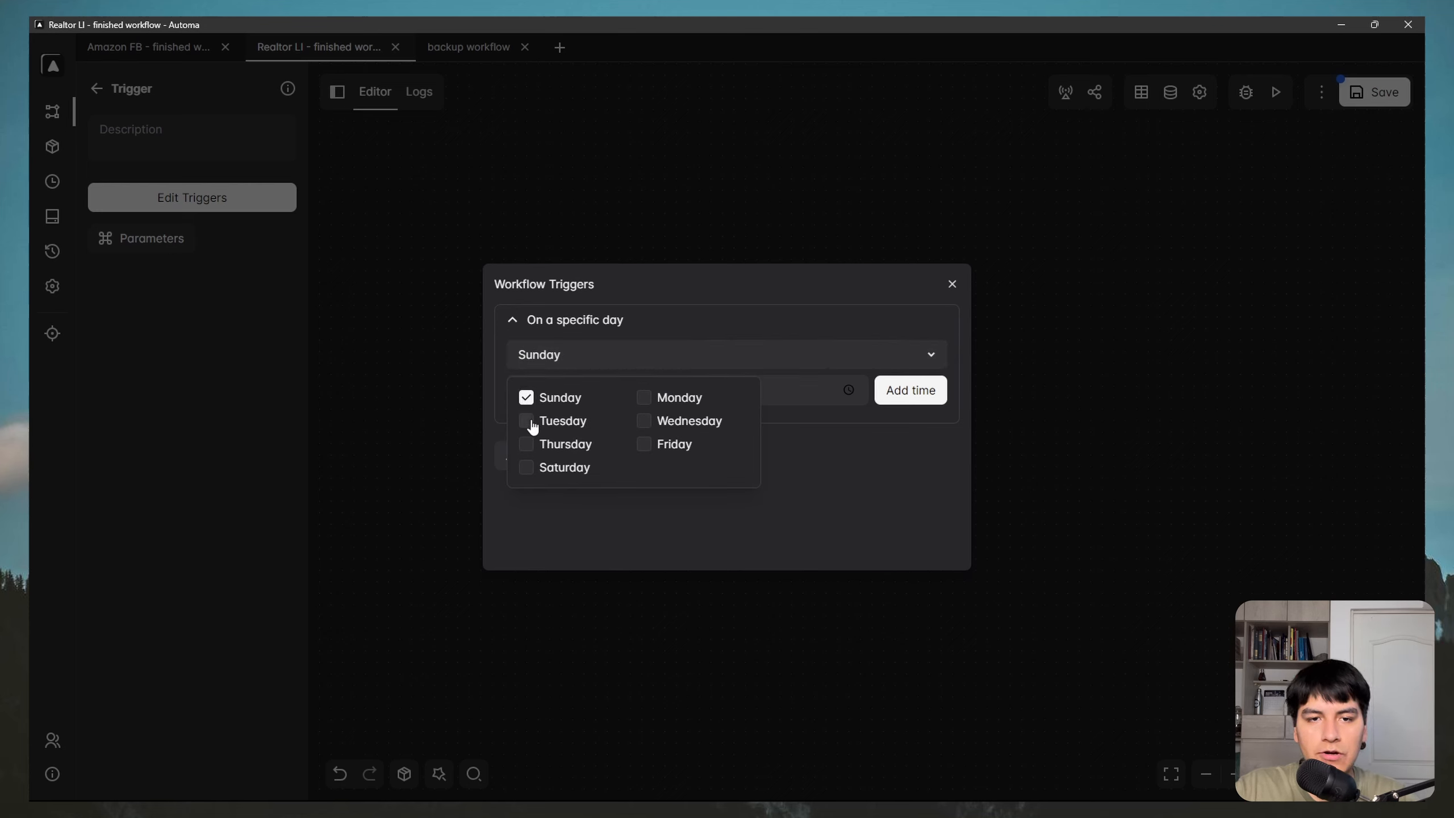
pyautogui.click(531, 424)
pyautogui.click(527, 446)
pyautogui.click(528, 468)
pyautogui.click(643, 399)
pyautogui.click(646, 427)
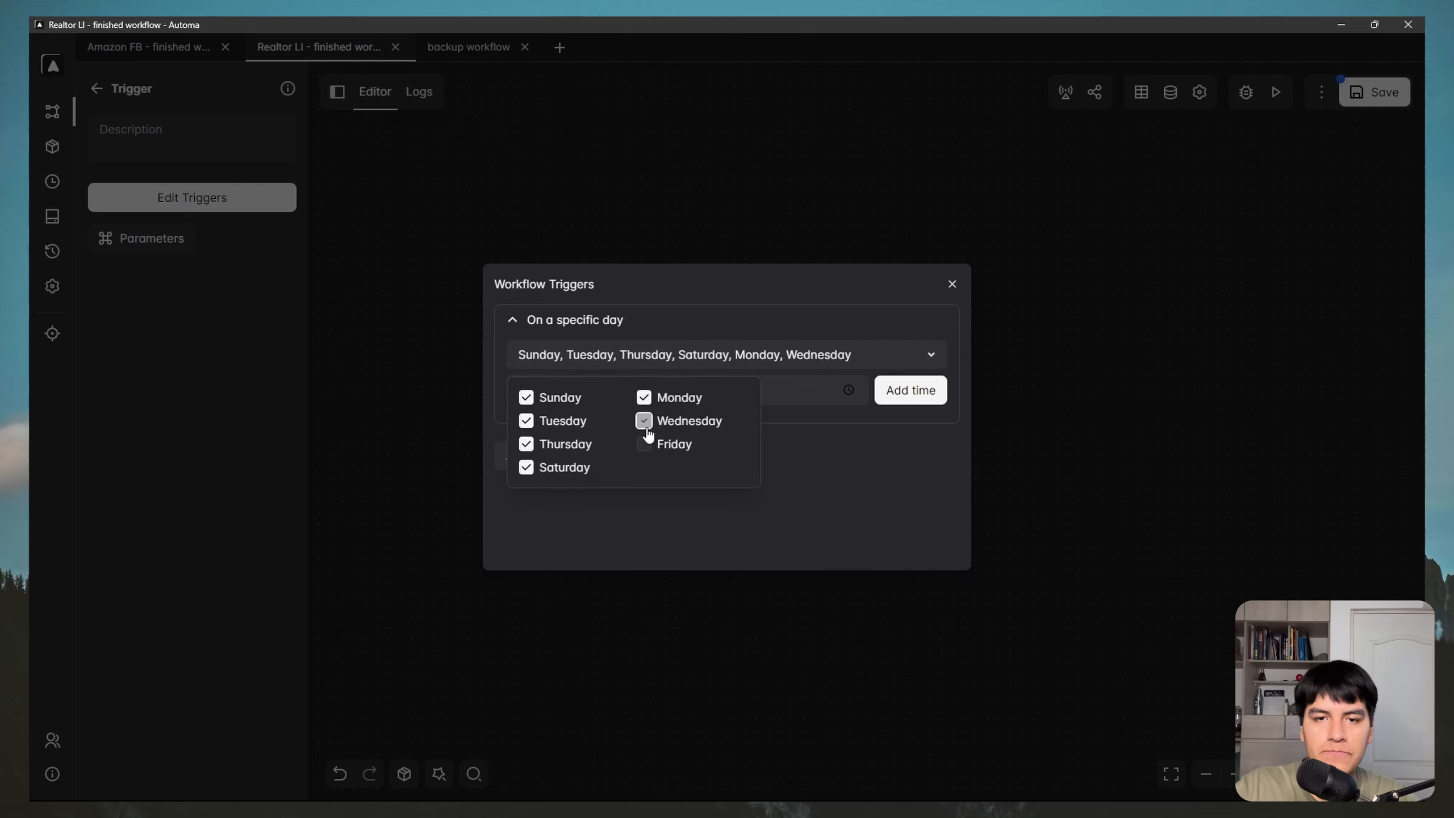
pyautogui.click(645, 445)
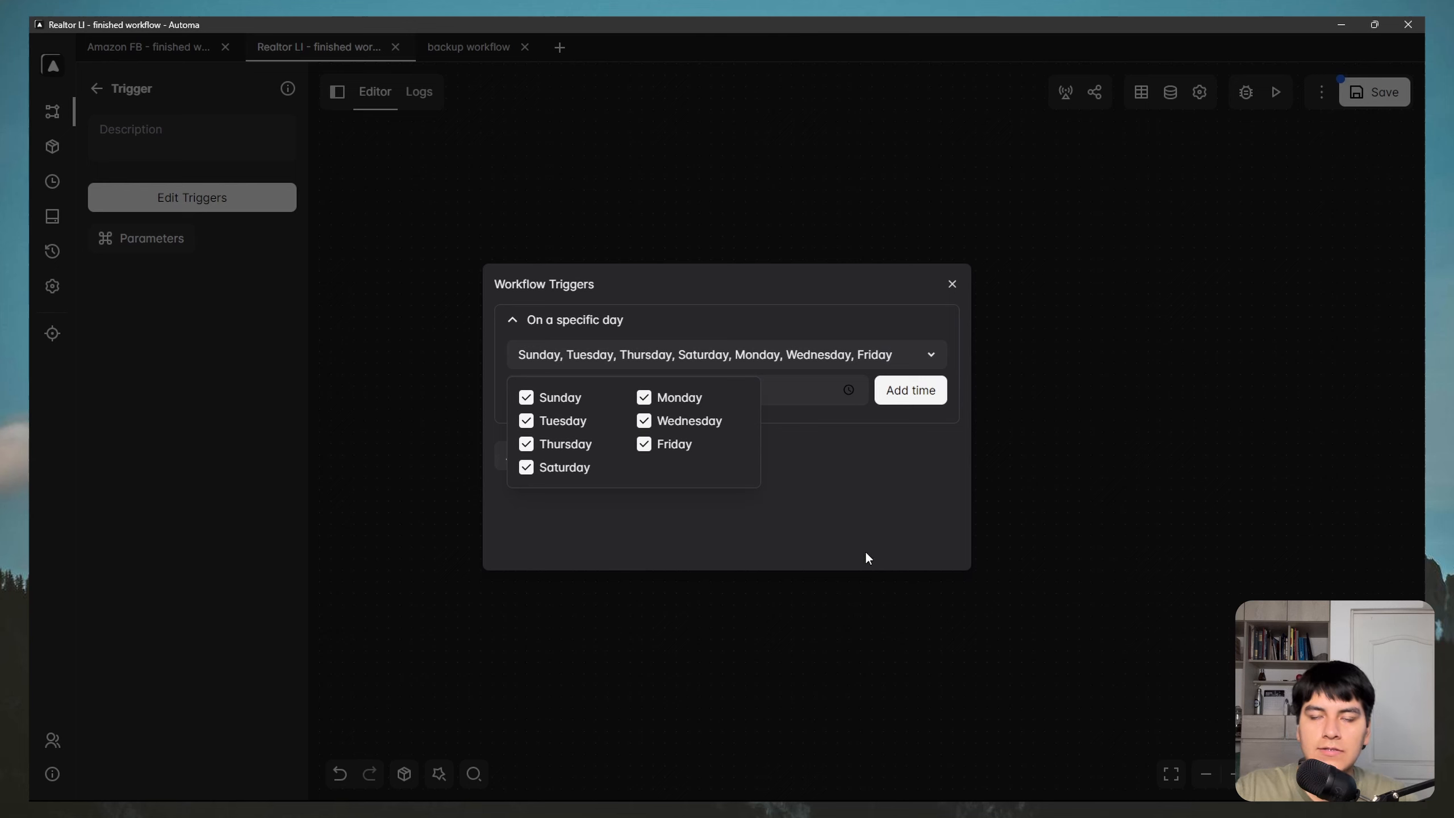
pyautogui.click(893, 355)
# Step: Add 09:00:00 as the run time for every chosen day and check it
pyautogui.click(850, 390)
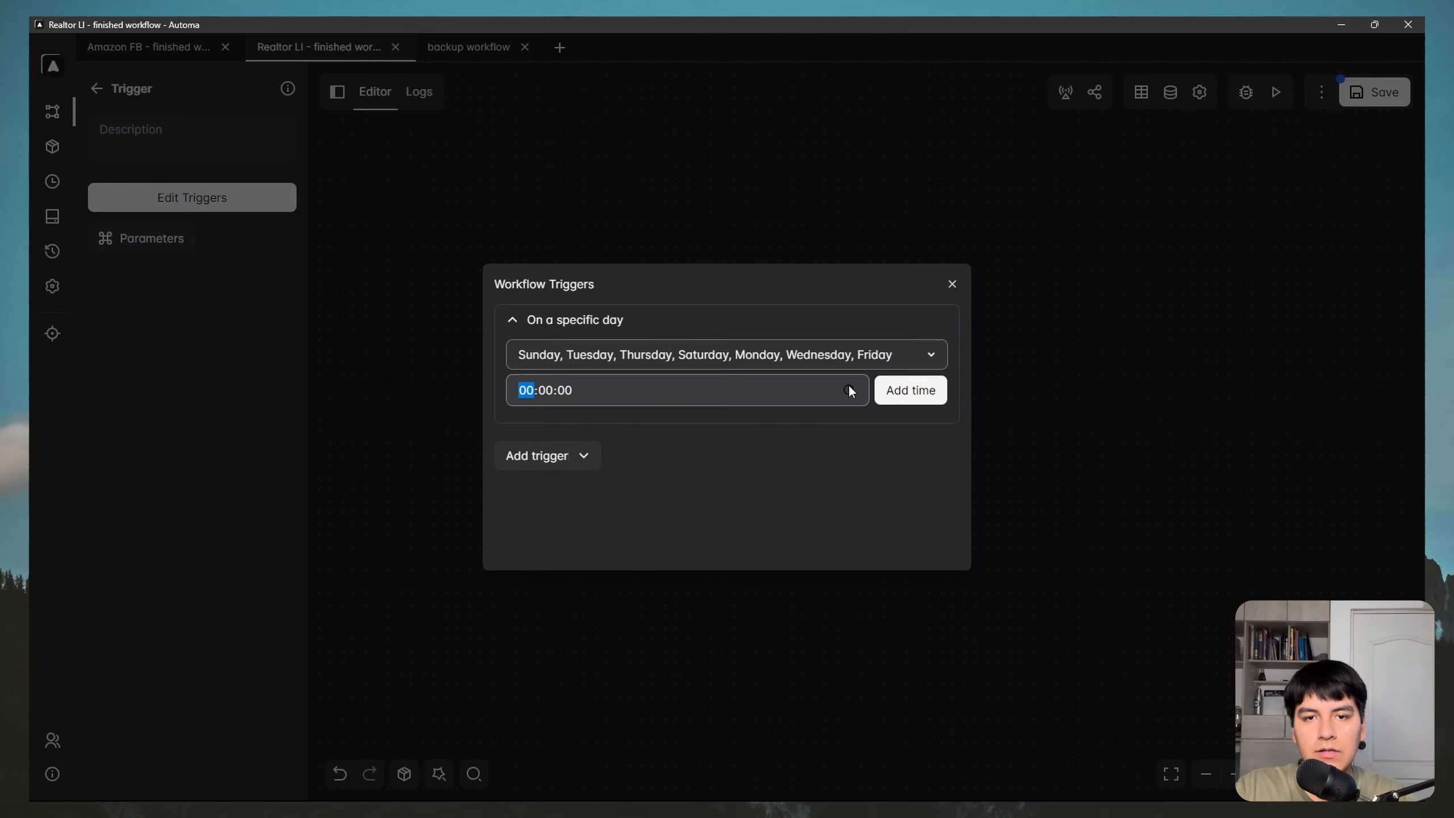
pyautogui.scroll(-3, 527, 458)
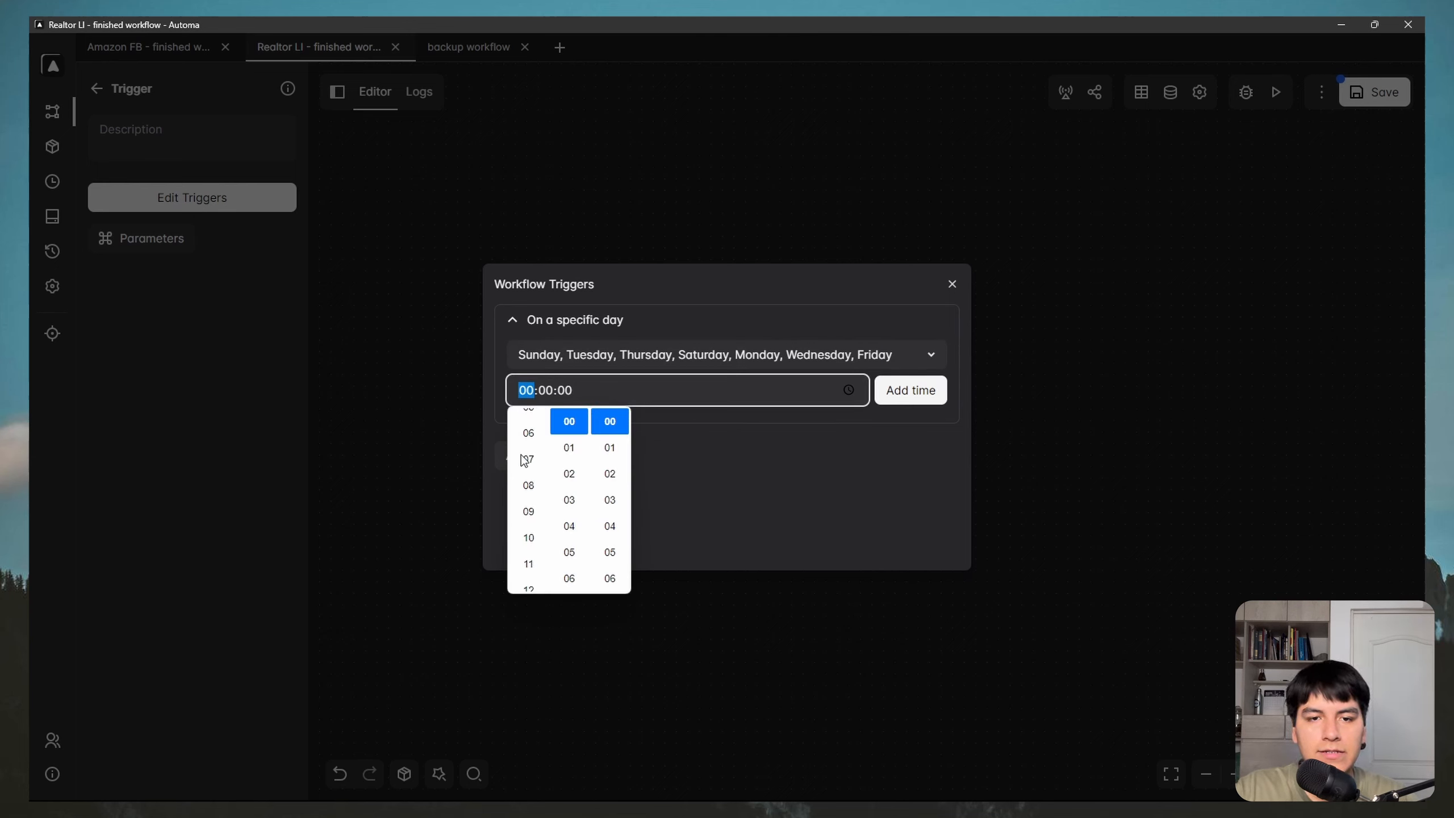
pyautogui.click(532, 500)
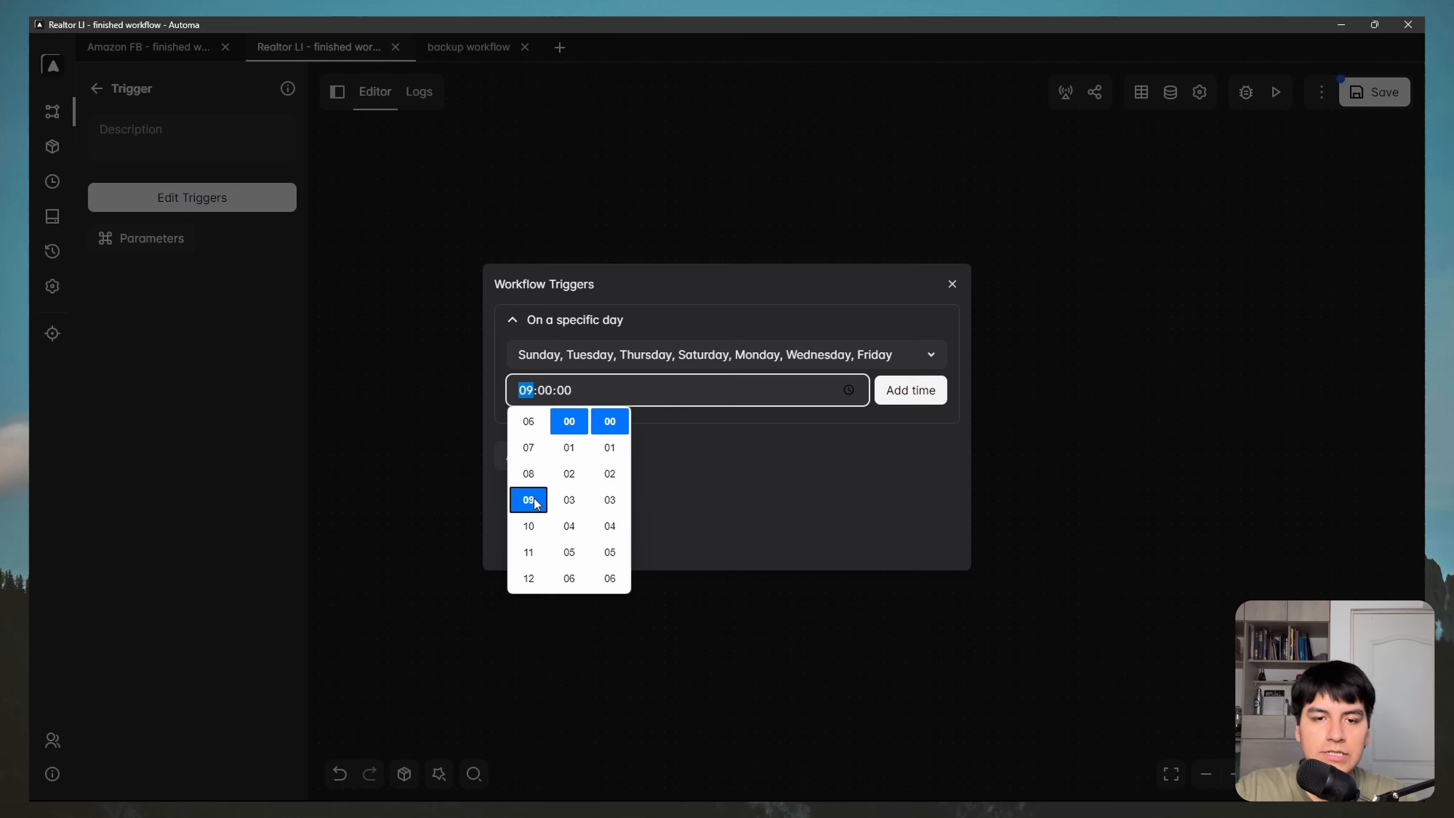
pyautogui.click(717, 446)
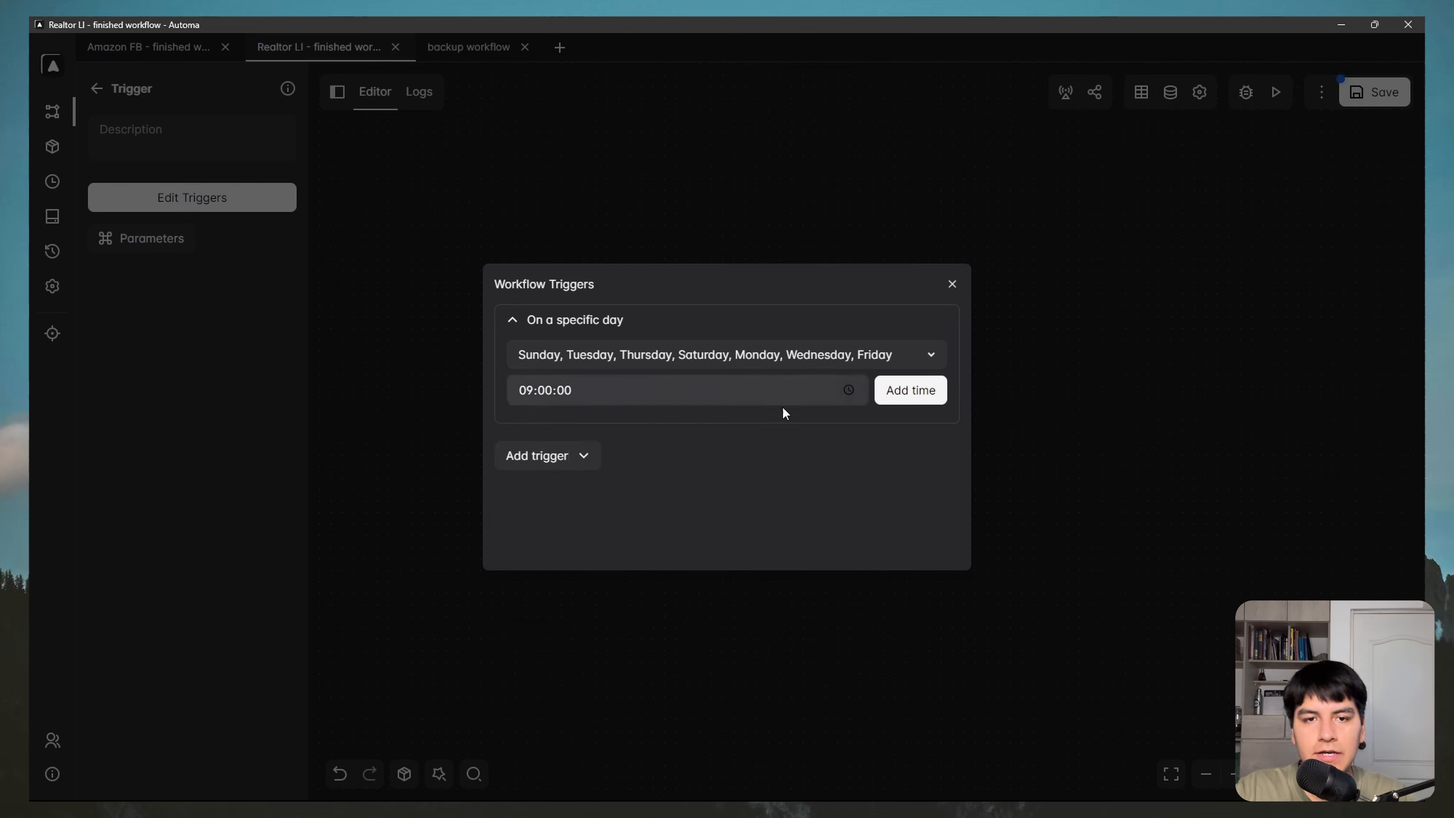
pyautogui.click(917, 401)
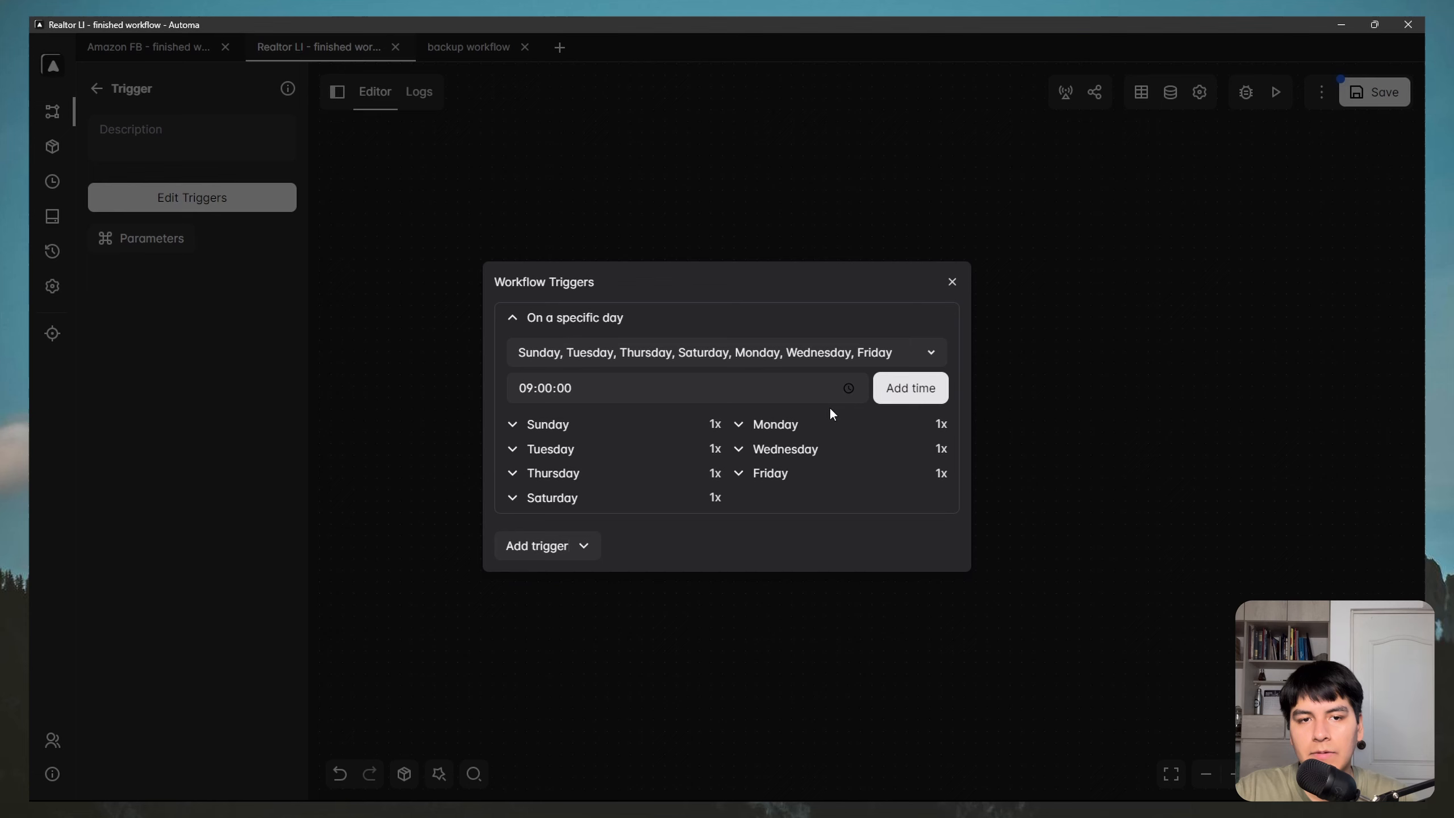
pyautogui.click(512, 426)
pyautogui.click(738, 407)
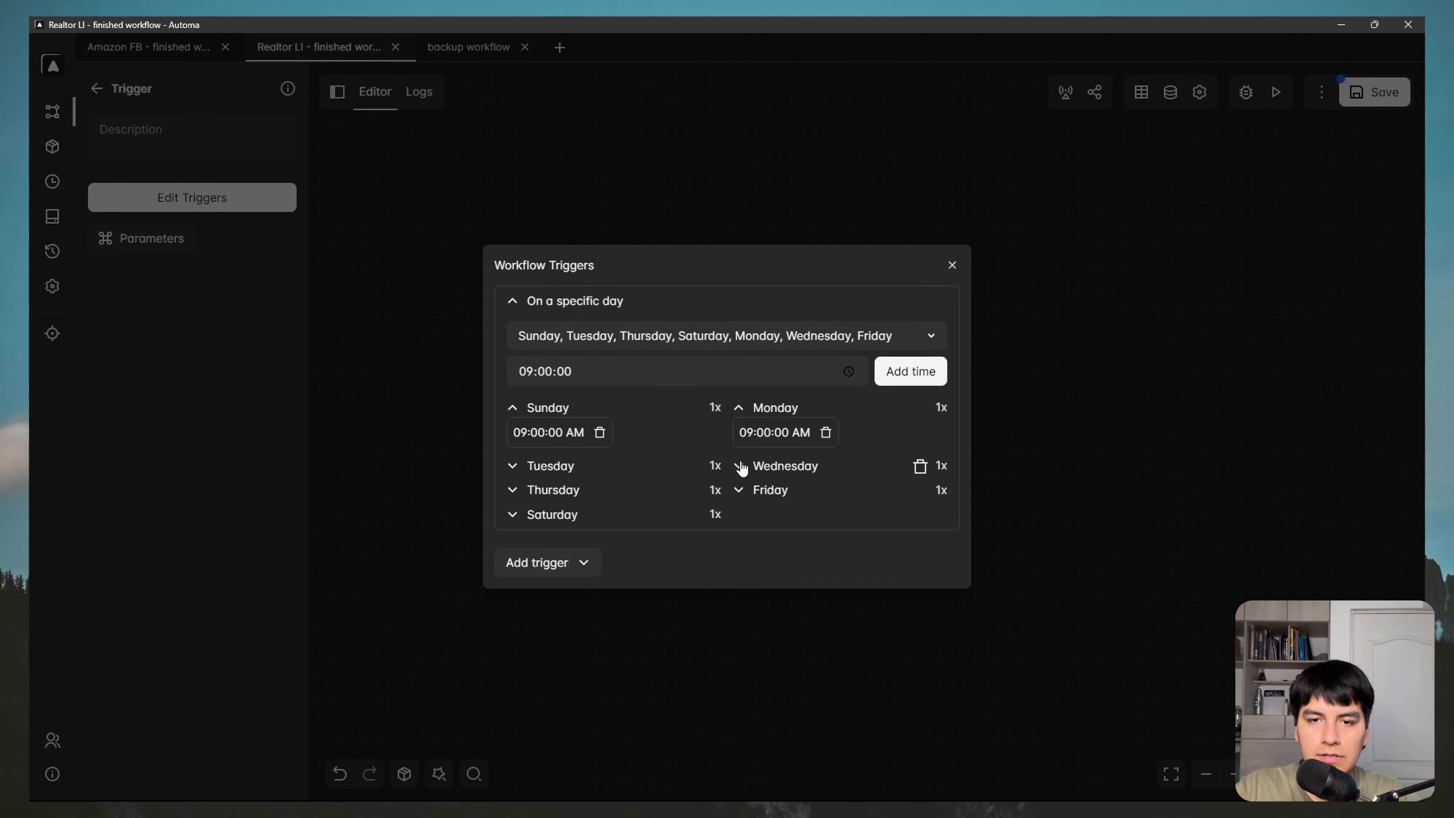
pyautogui.click(738, 465)
pyautogui.click(510, 450)
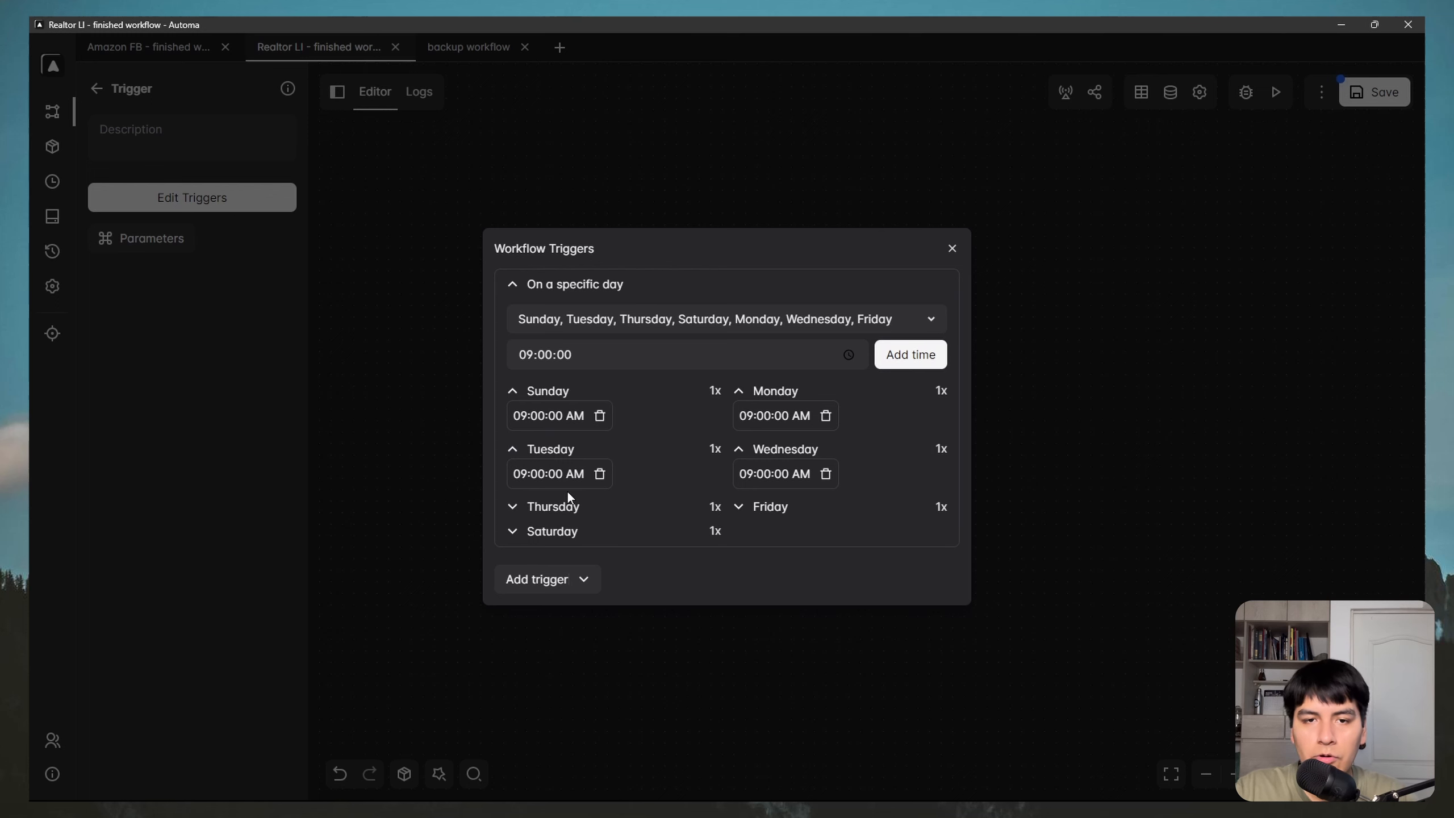
pyautogui.press('Escape')
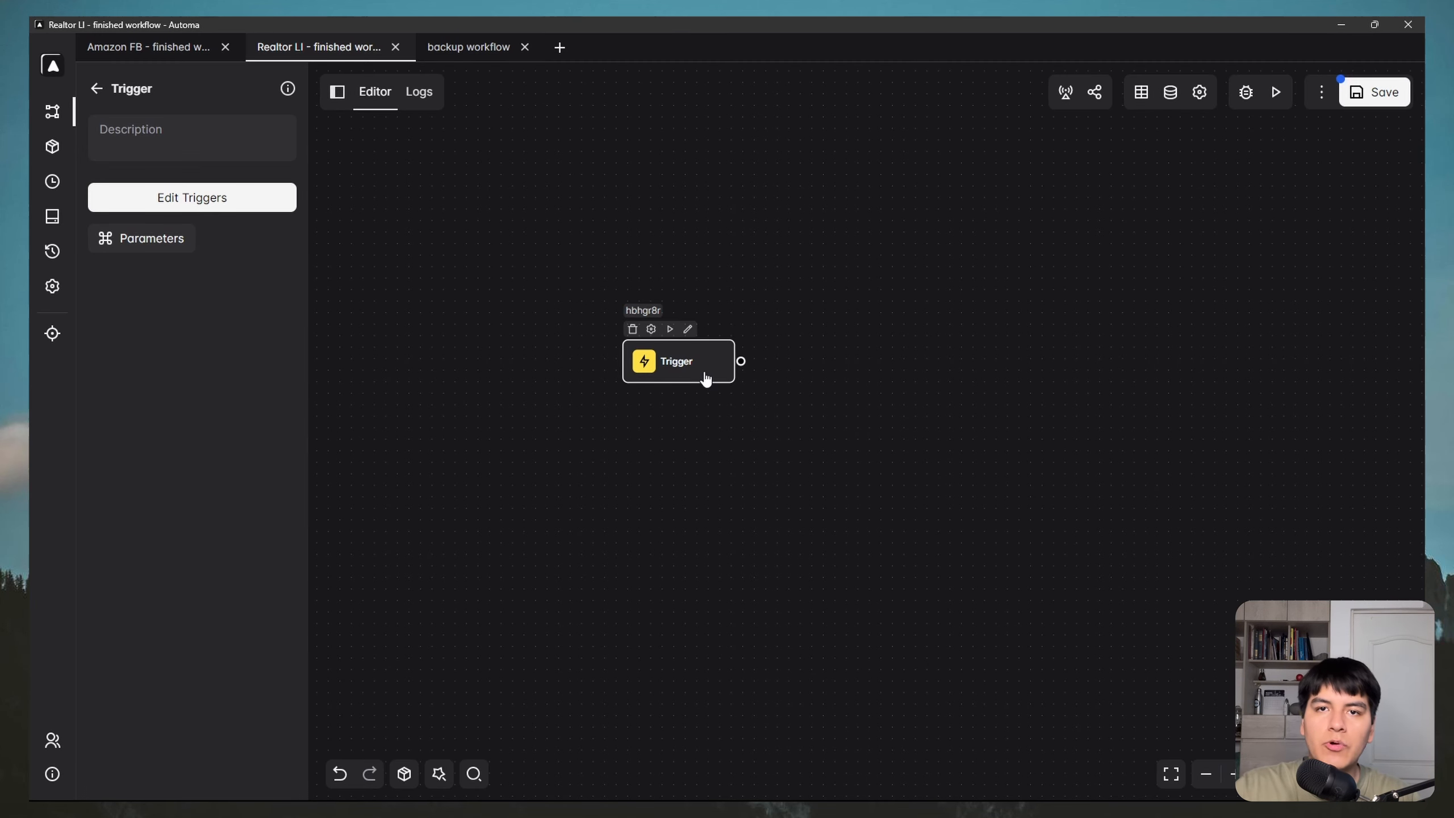
# Step: Add a New window block after the Trigger, described 'Open realtor.com'
pyautogui.moveTo(735, 477); pyautogui.dragTo(718, 480)
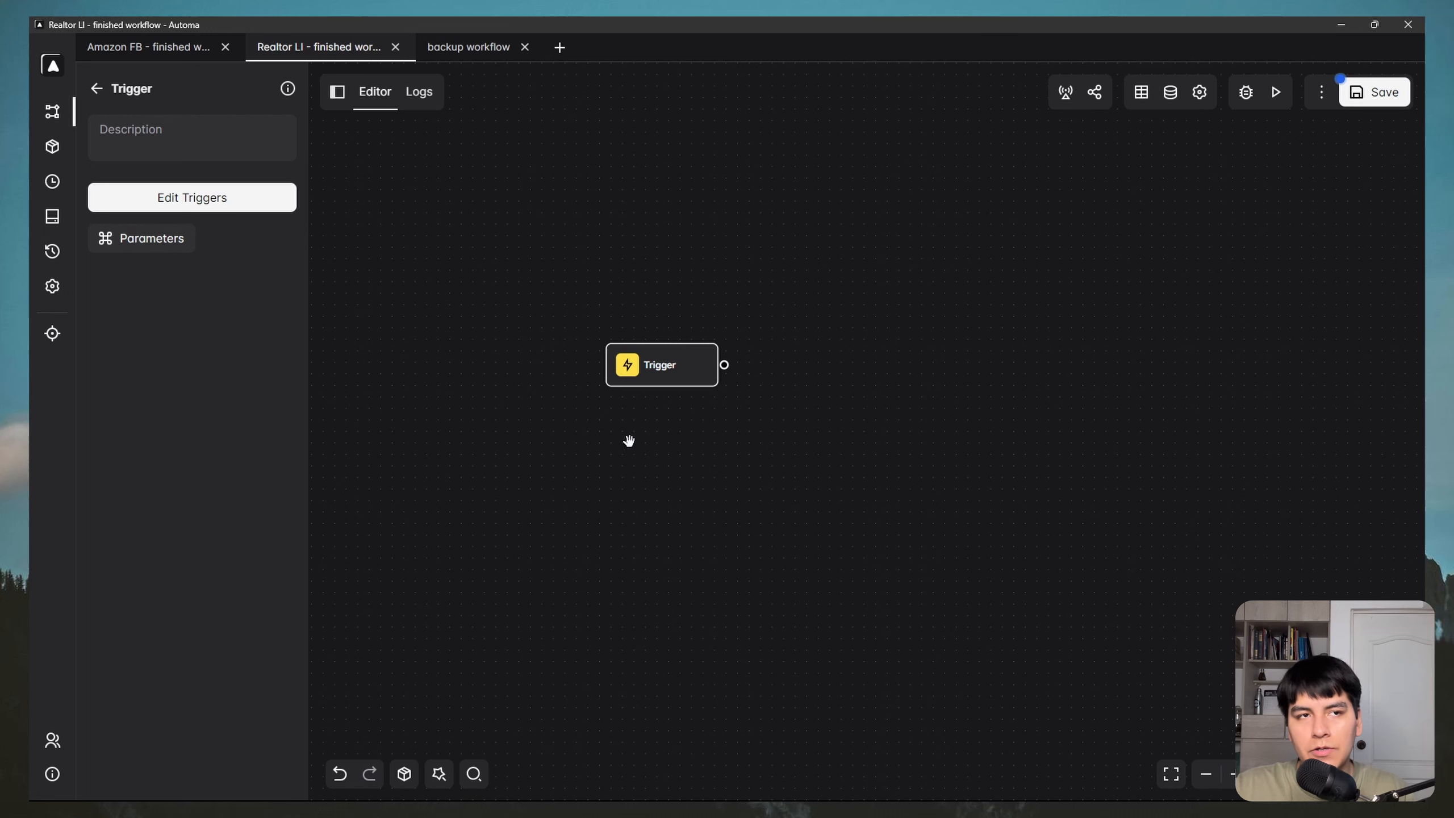
pyautogui.click(96, 88)
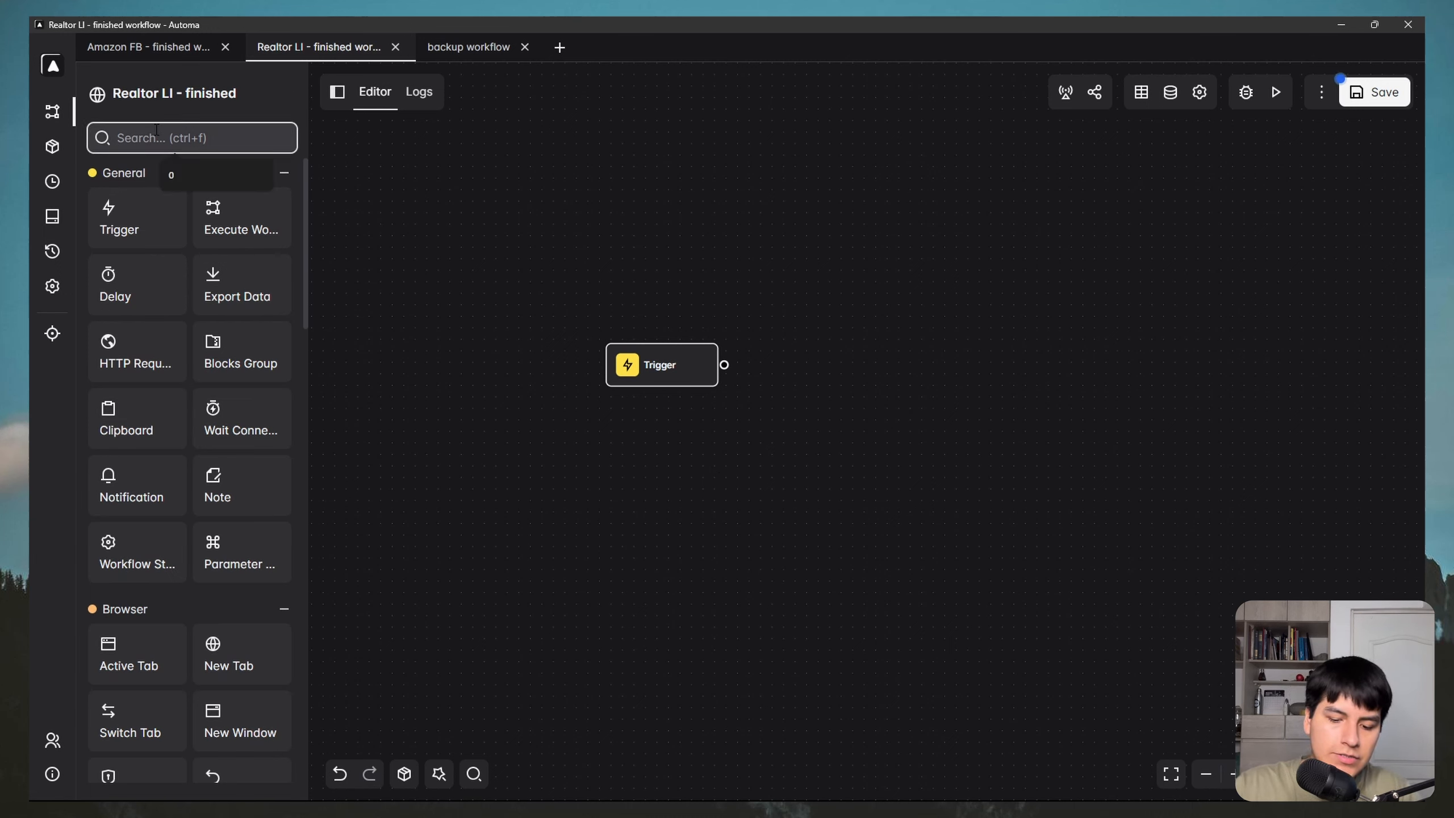
pyautogui.write('new windo')
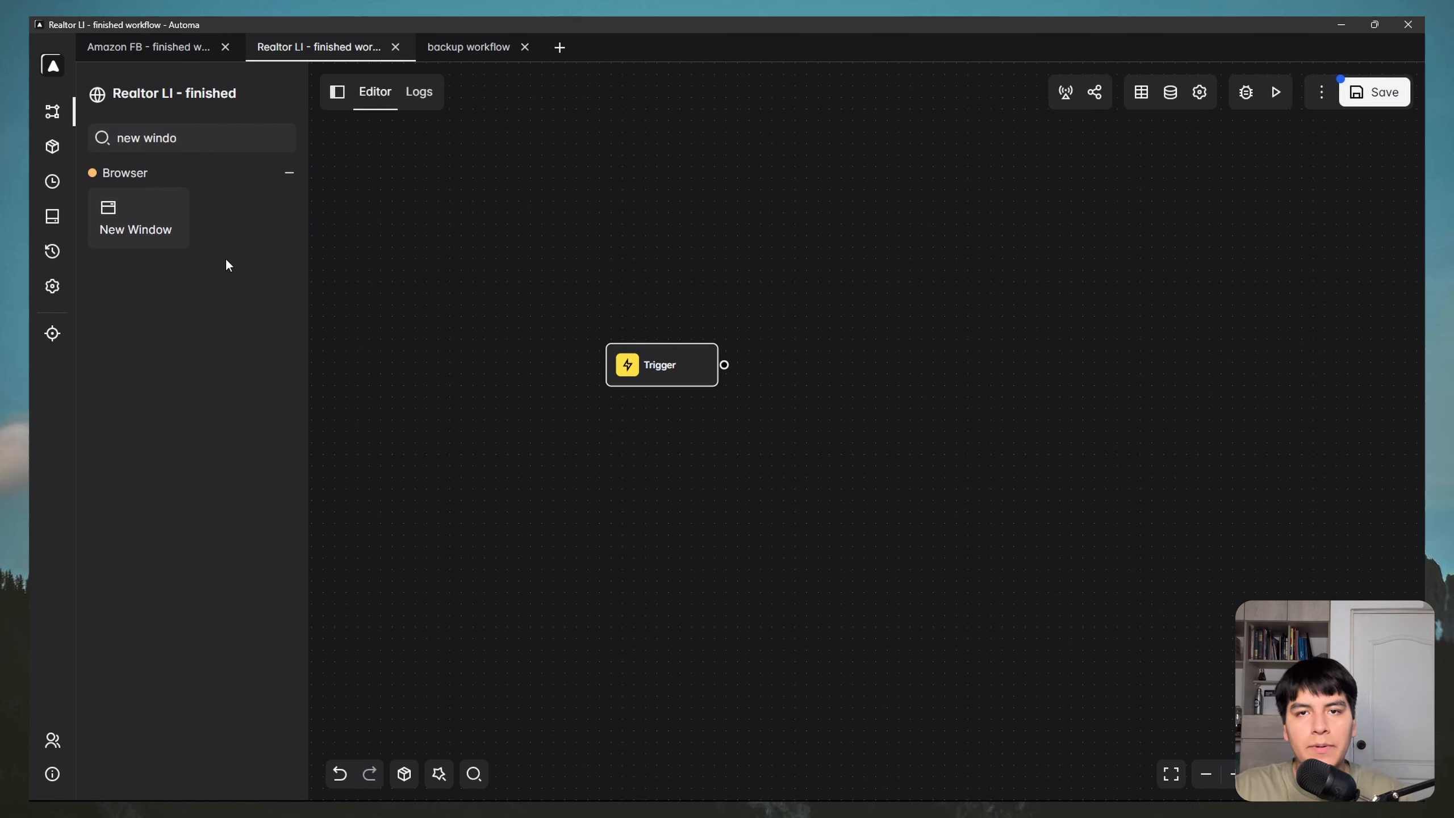
pyautogui.moveTo(146, 227); pyautogui.dragTo(823, 364)
pyautogui.doubleClick(836, 378)
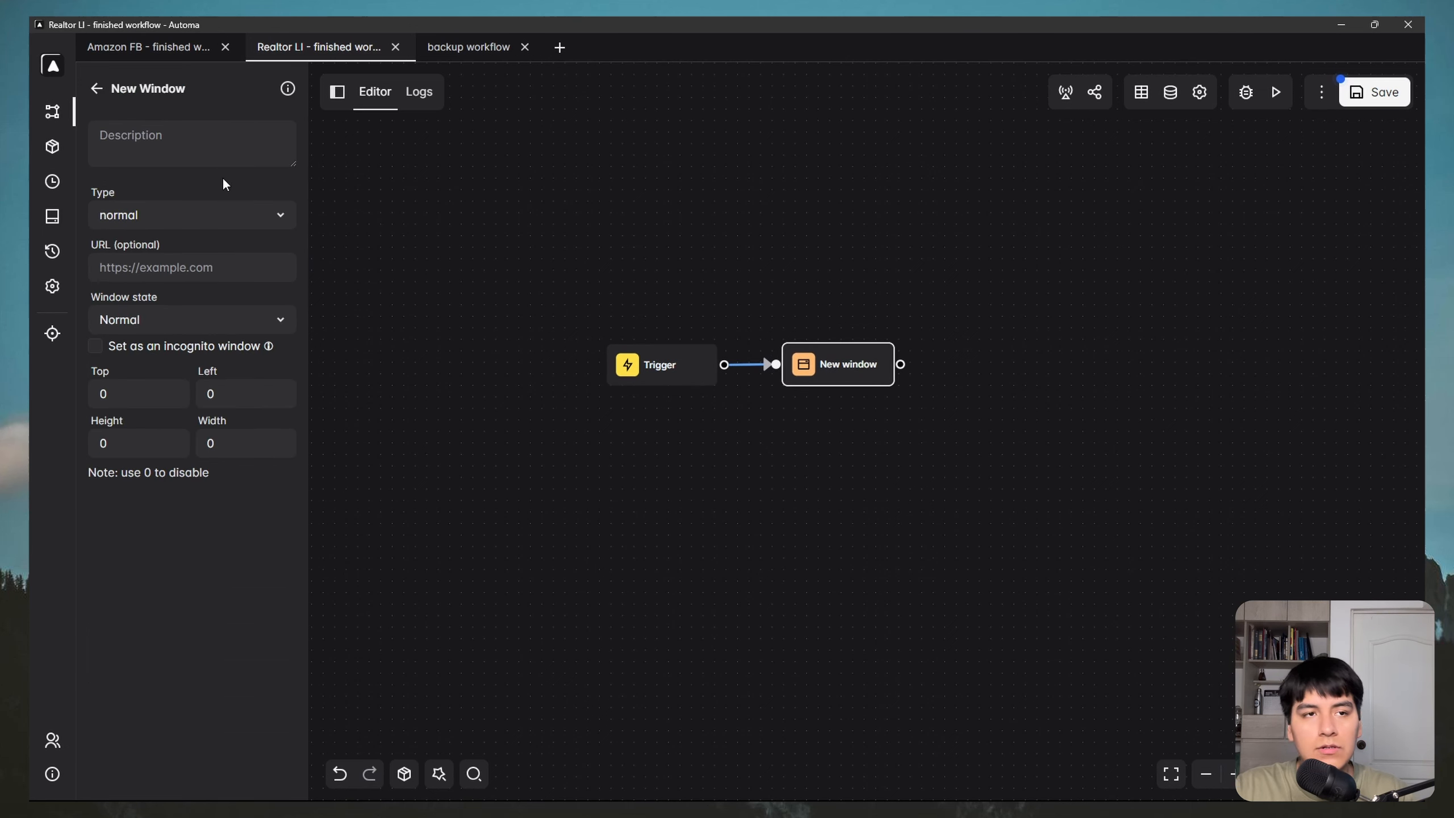
pyautogui.click(186, 148)
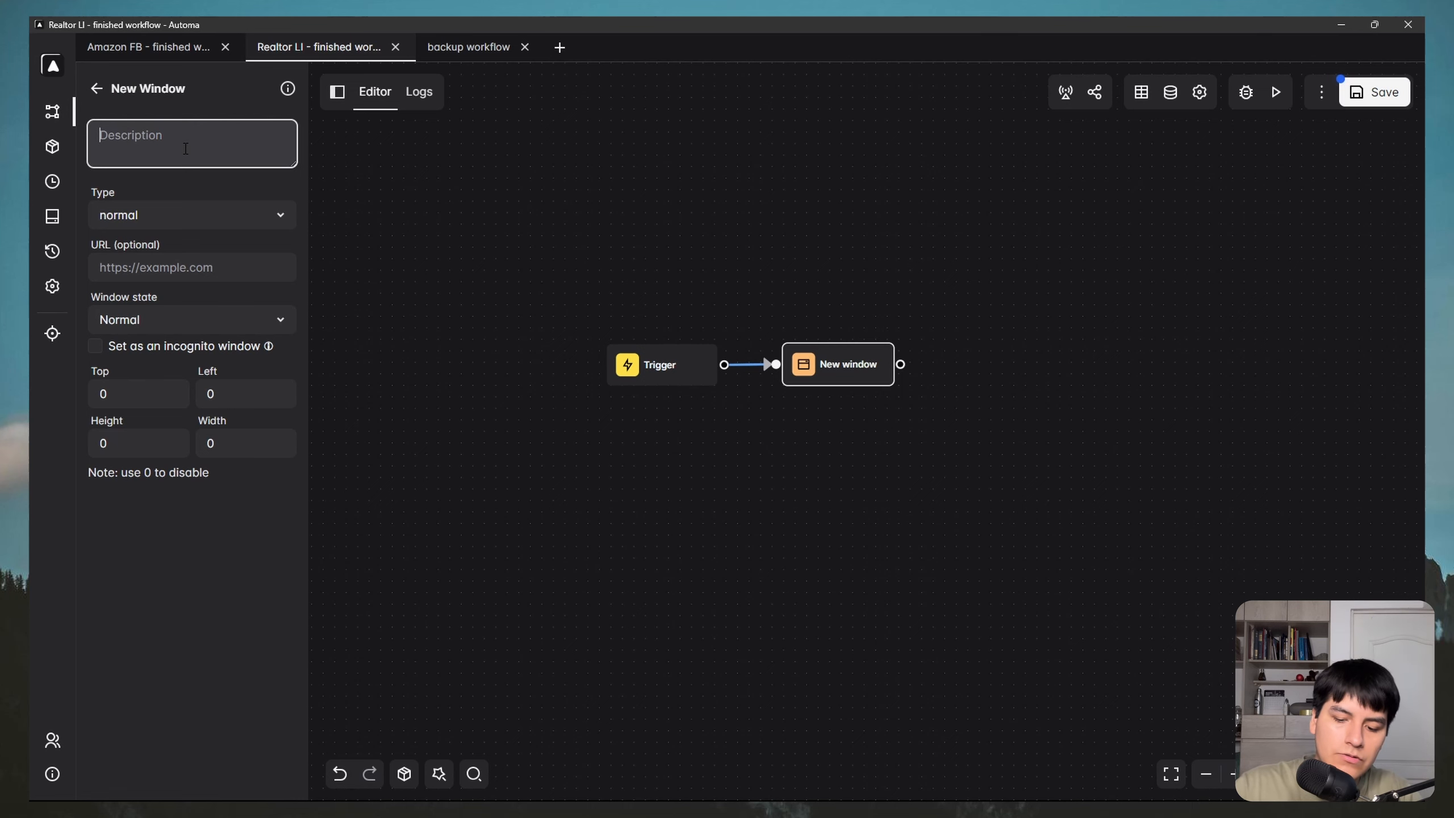
pyautogui.write('Open realtor')
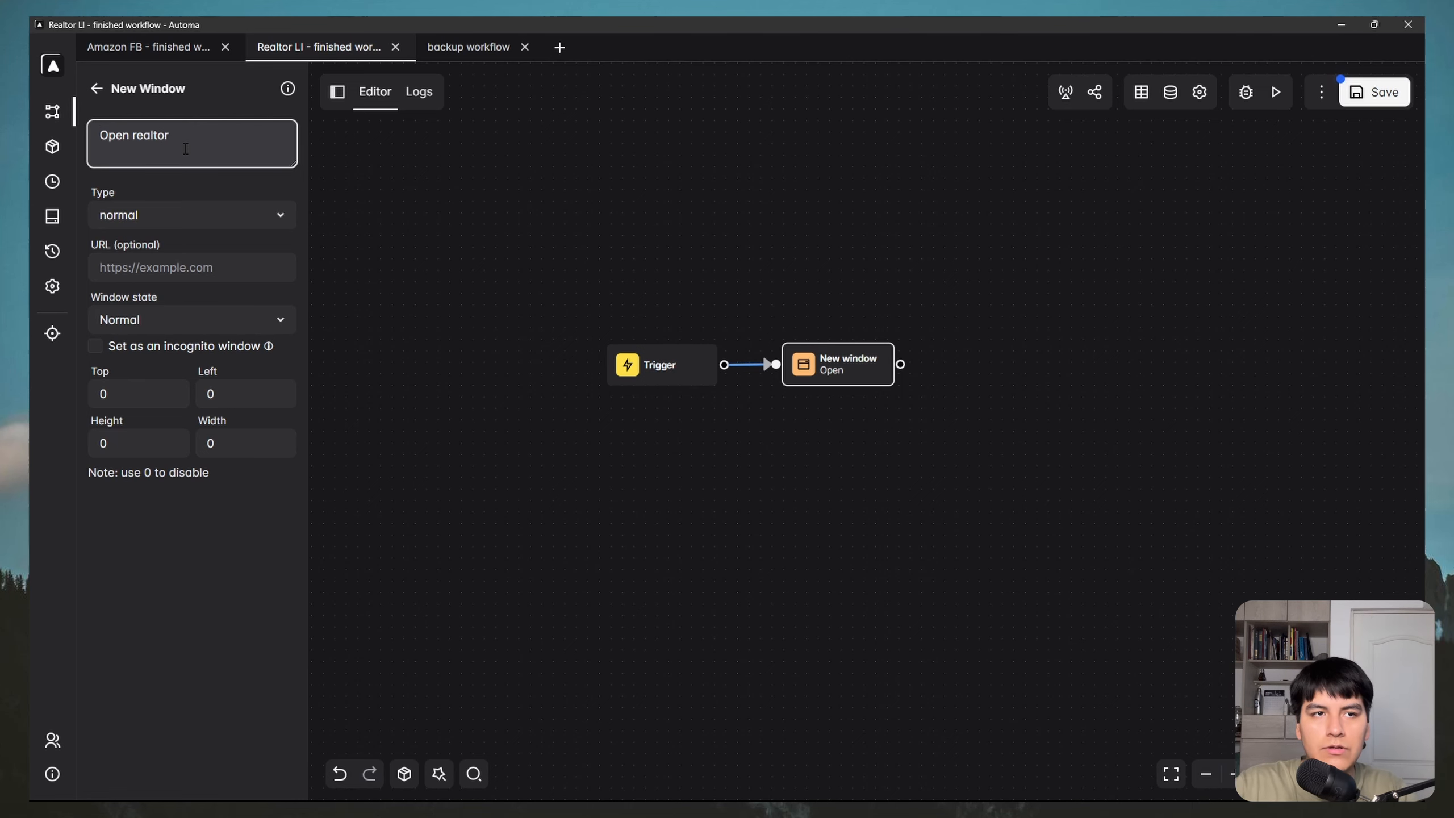
pyautogui.write('.com')
# Step: Copy the realtor.com search results URL from Chrome into the New window block's URL field
pyautogui.click(212, 267)
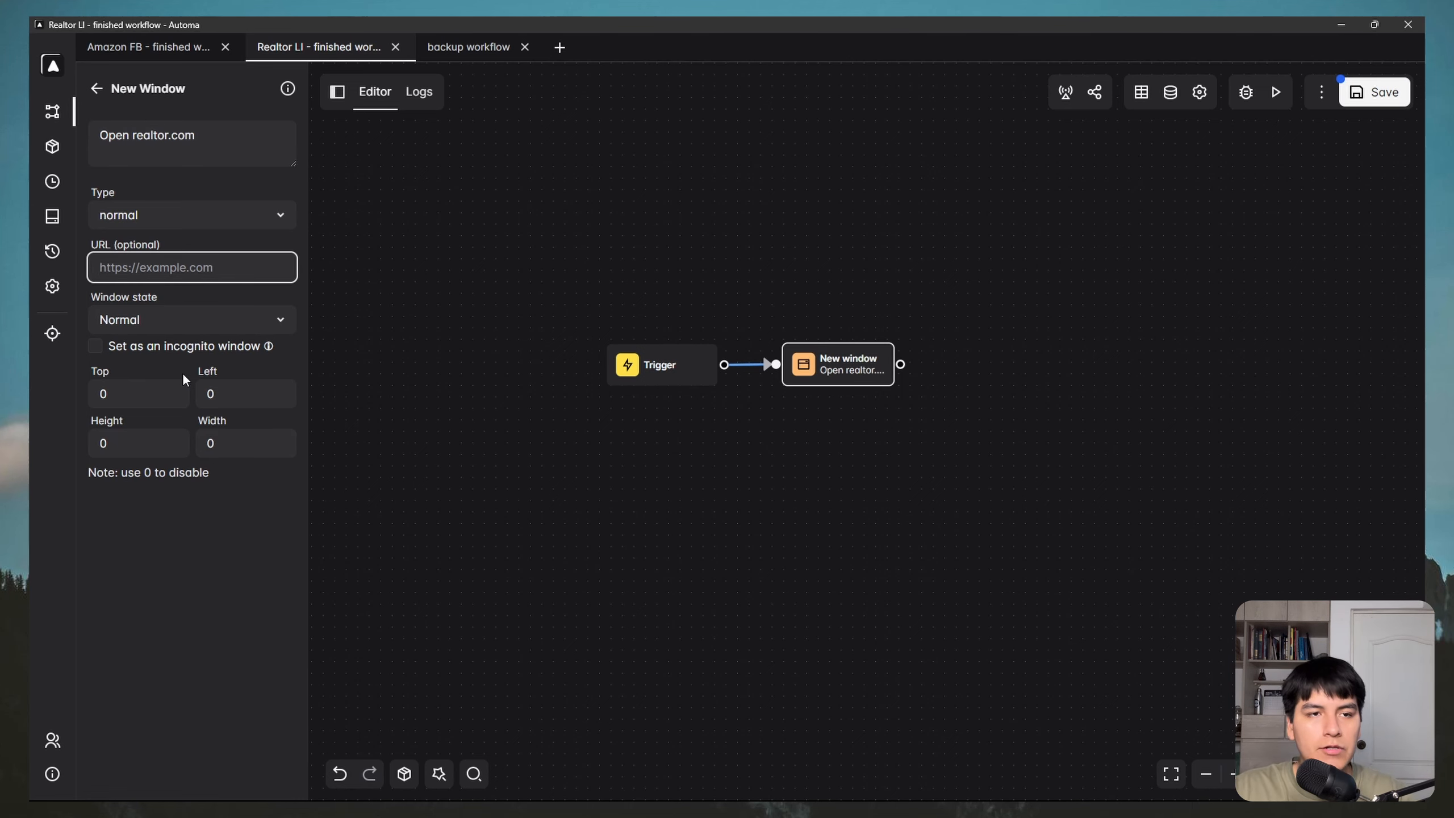
pyautogui.press('super')
pyautogui.click(280, 786)
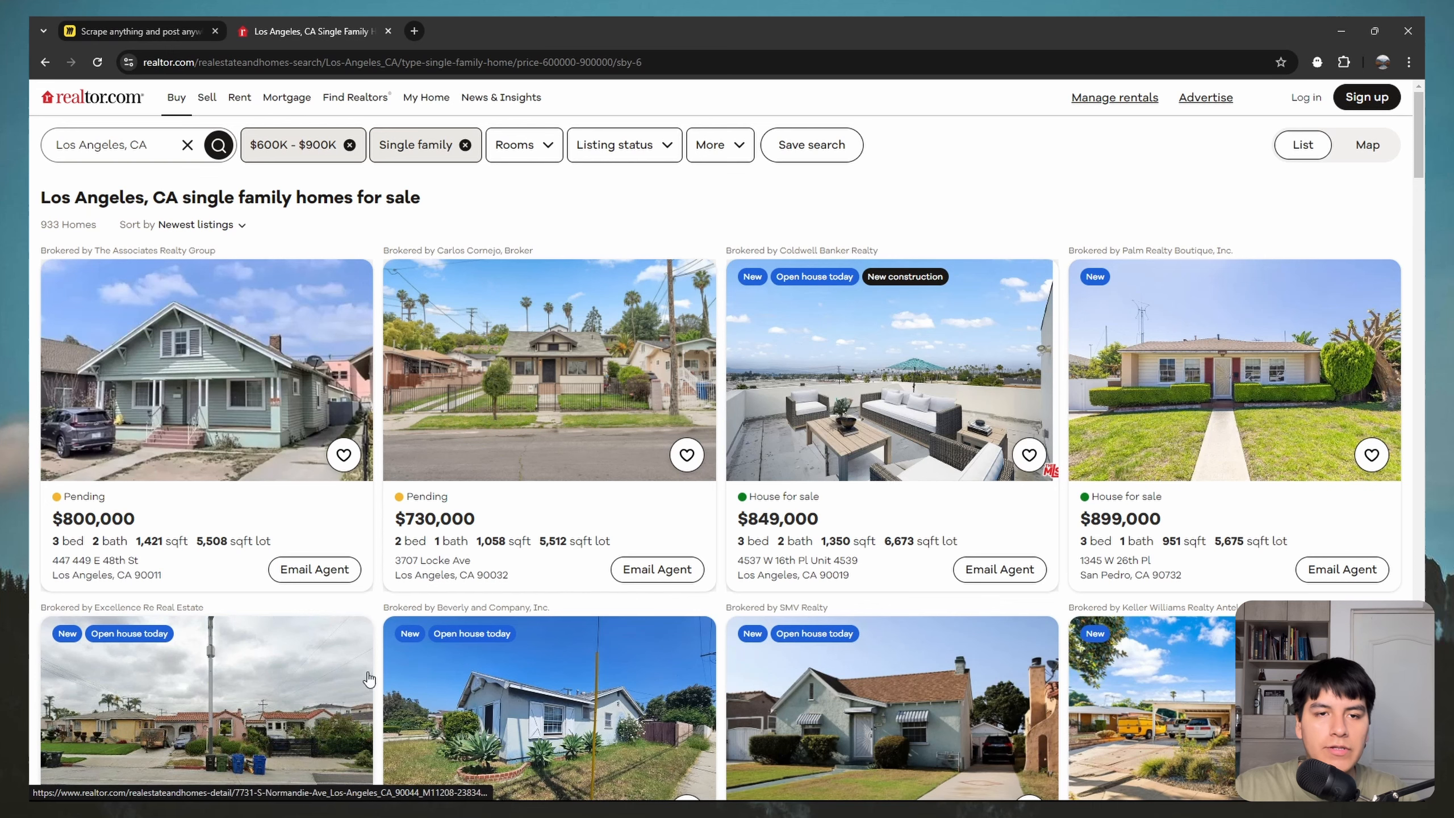
pyautogui.doubleClick(331, 66)
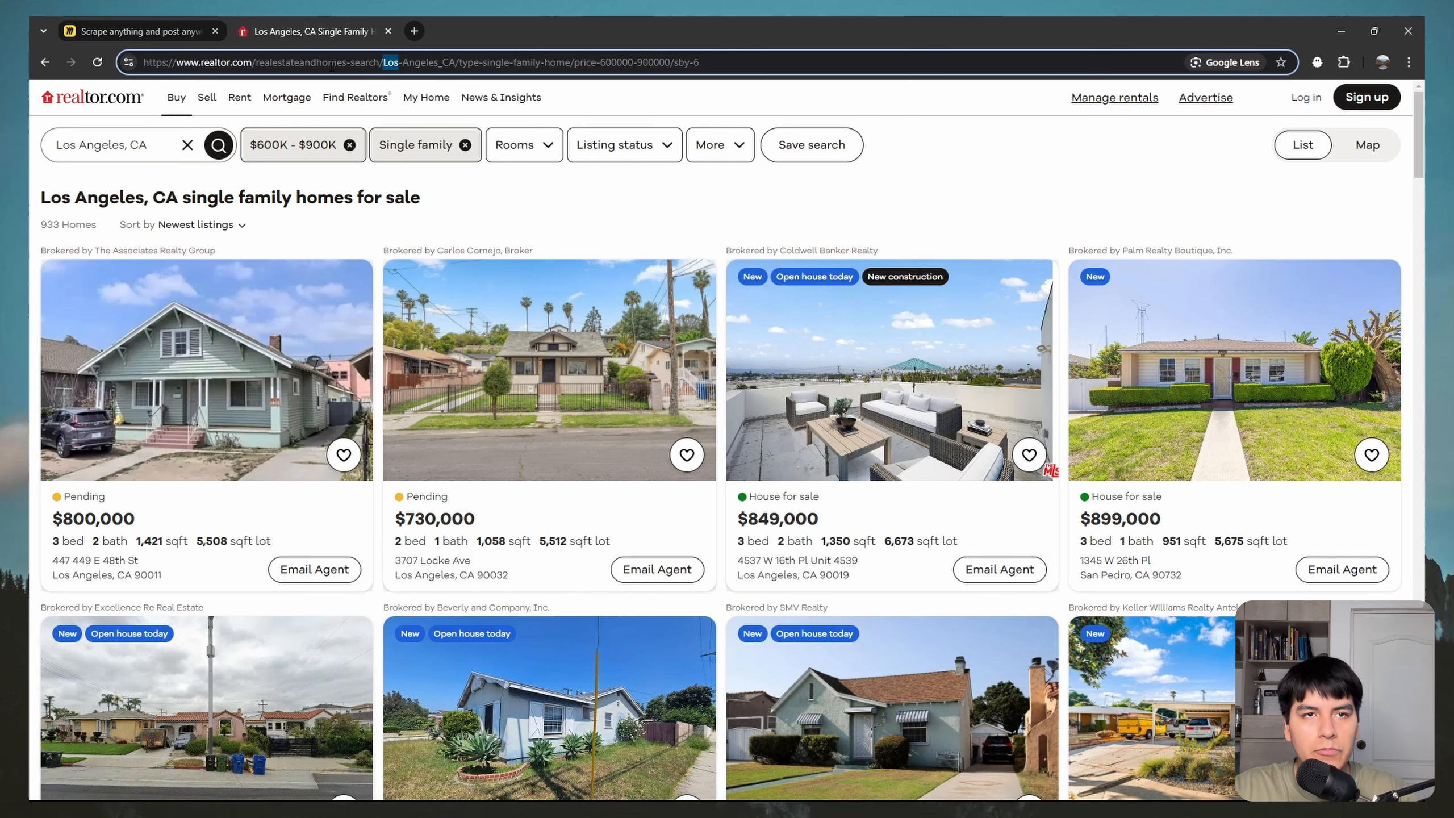
pyautogui.click(332, 66)
pyautogui.press('super')
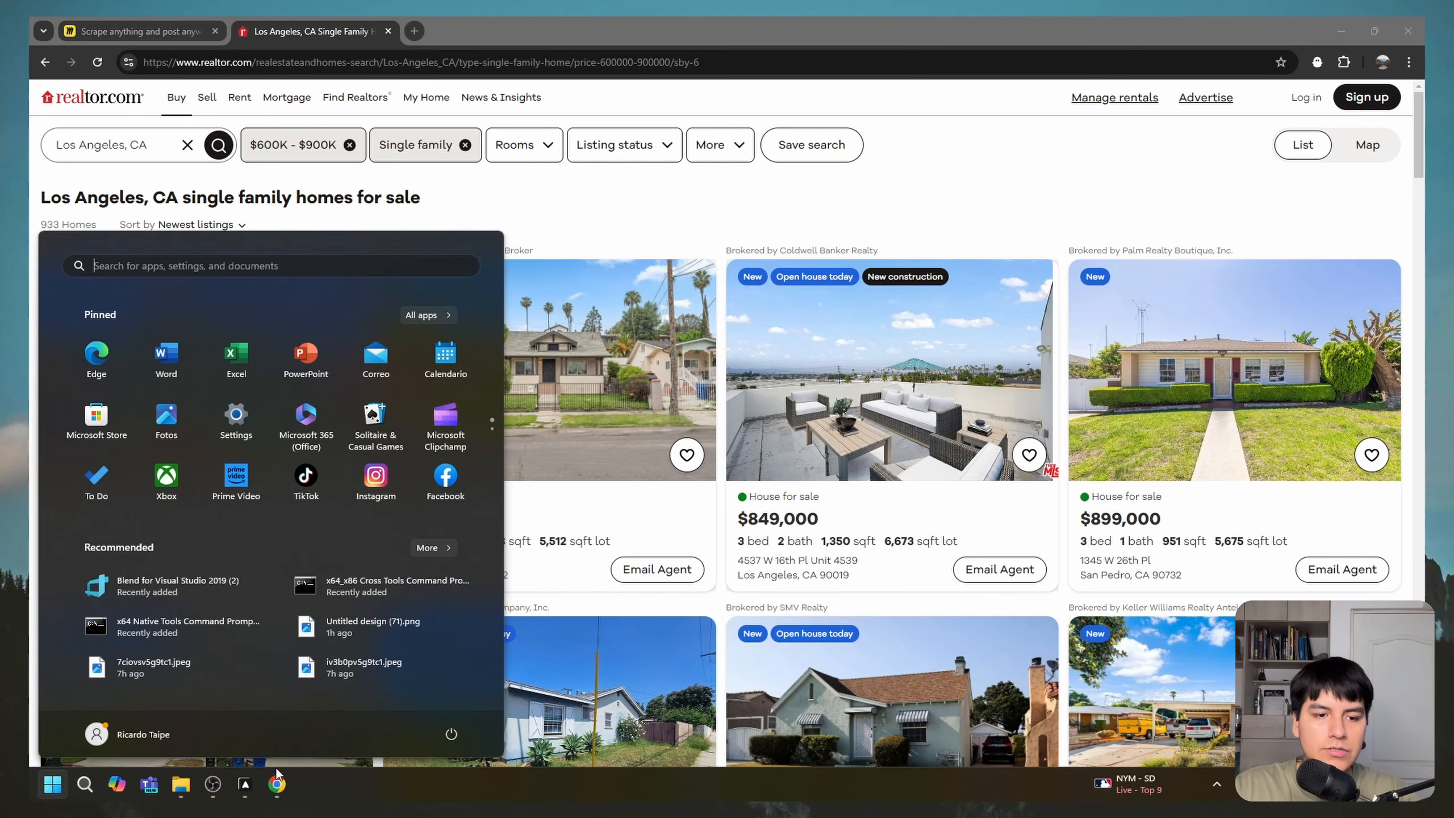
pyautogui.press('super')
pyautogui.press('super')
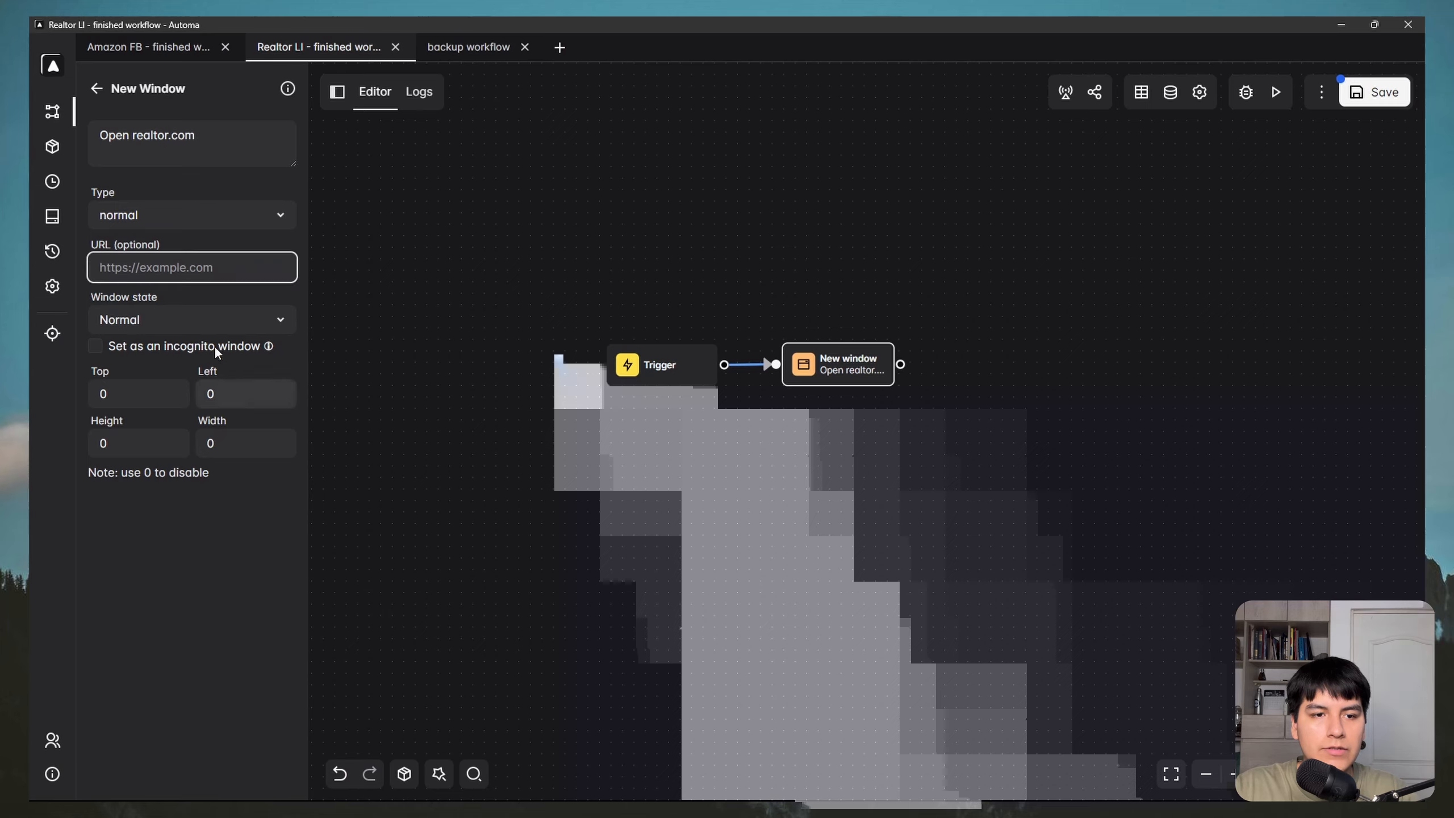
pyautogui.hotkey('ctrl', 'v')
pyautogui.click(297, 557)
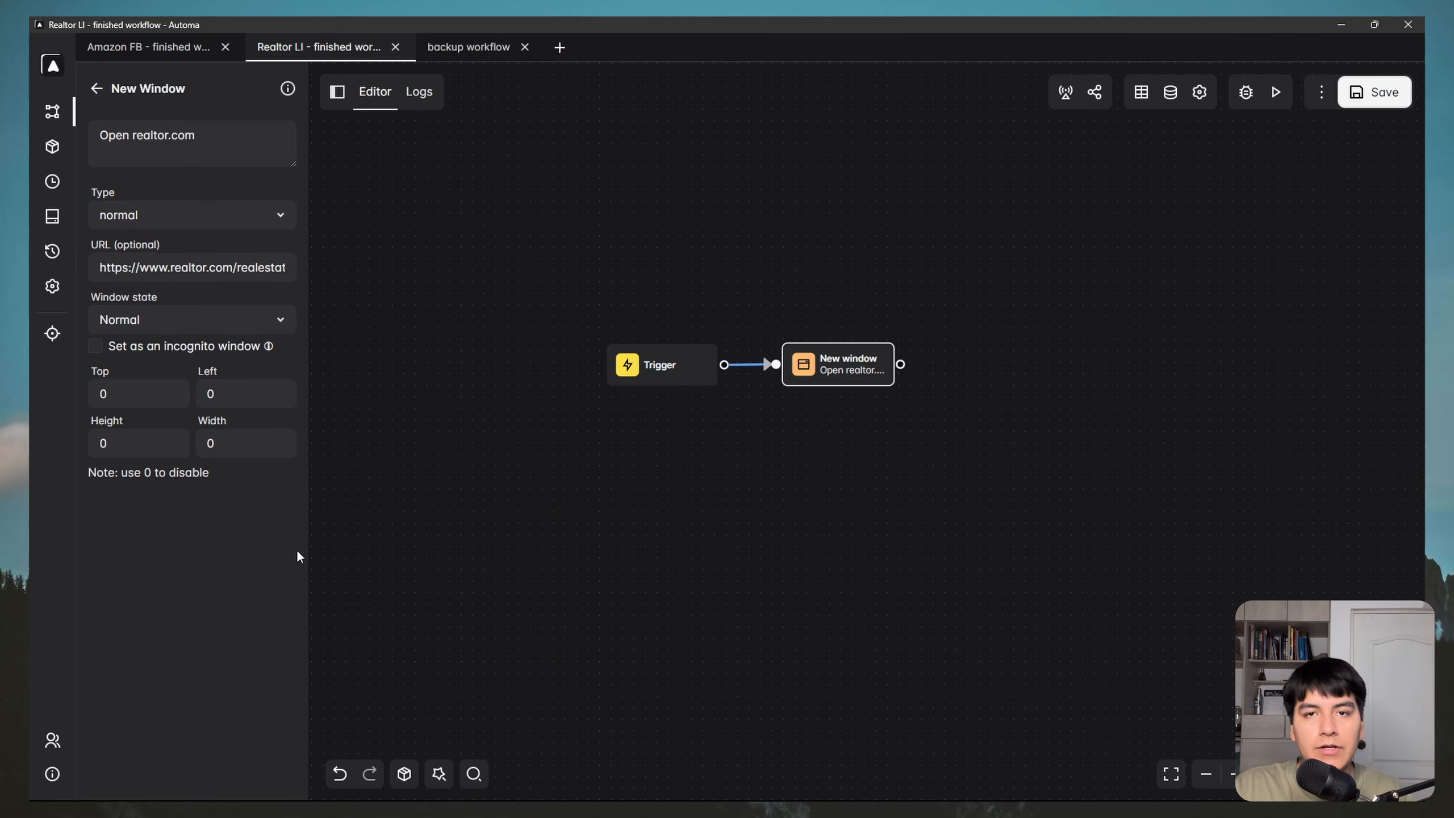
# Step: Test-run the workflow and close the realtor.com window it opens
pyautogui.click(1276, 91)
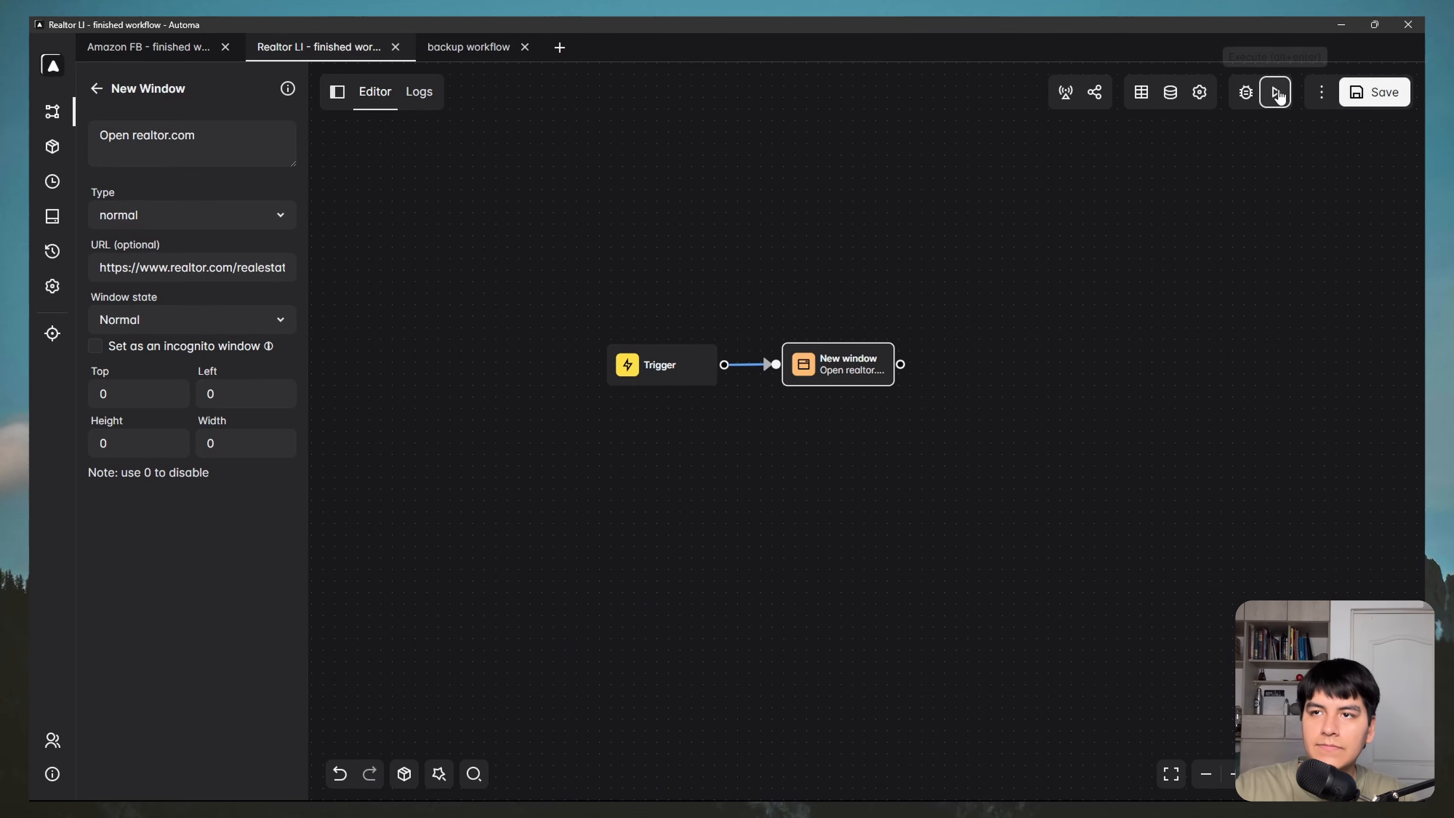
pyautogui.moveTo(471, 150); pyautogui.dragTo(755, 148)
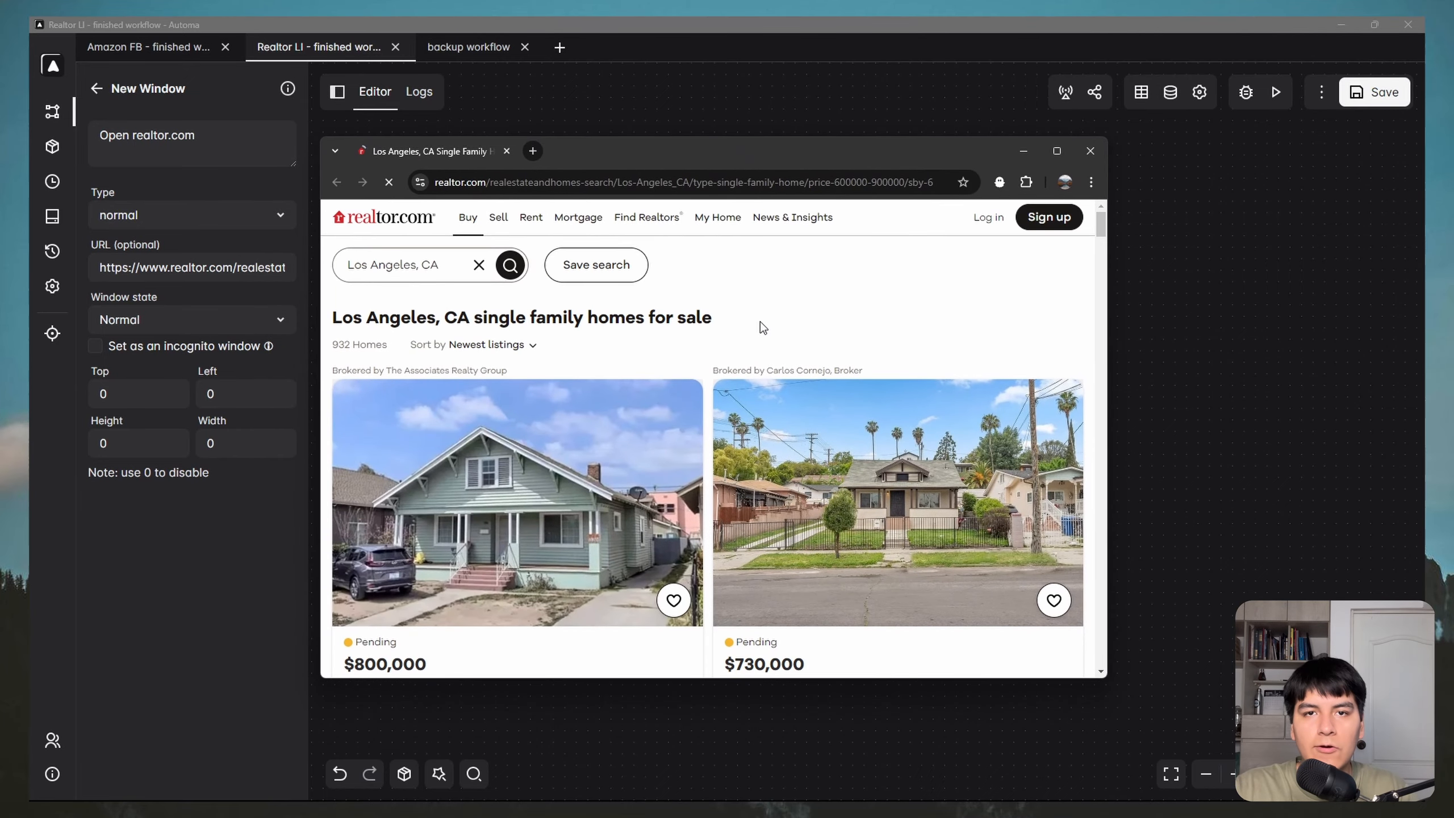
pyautogui.click(1091, 151)
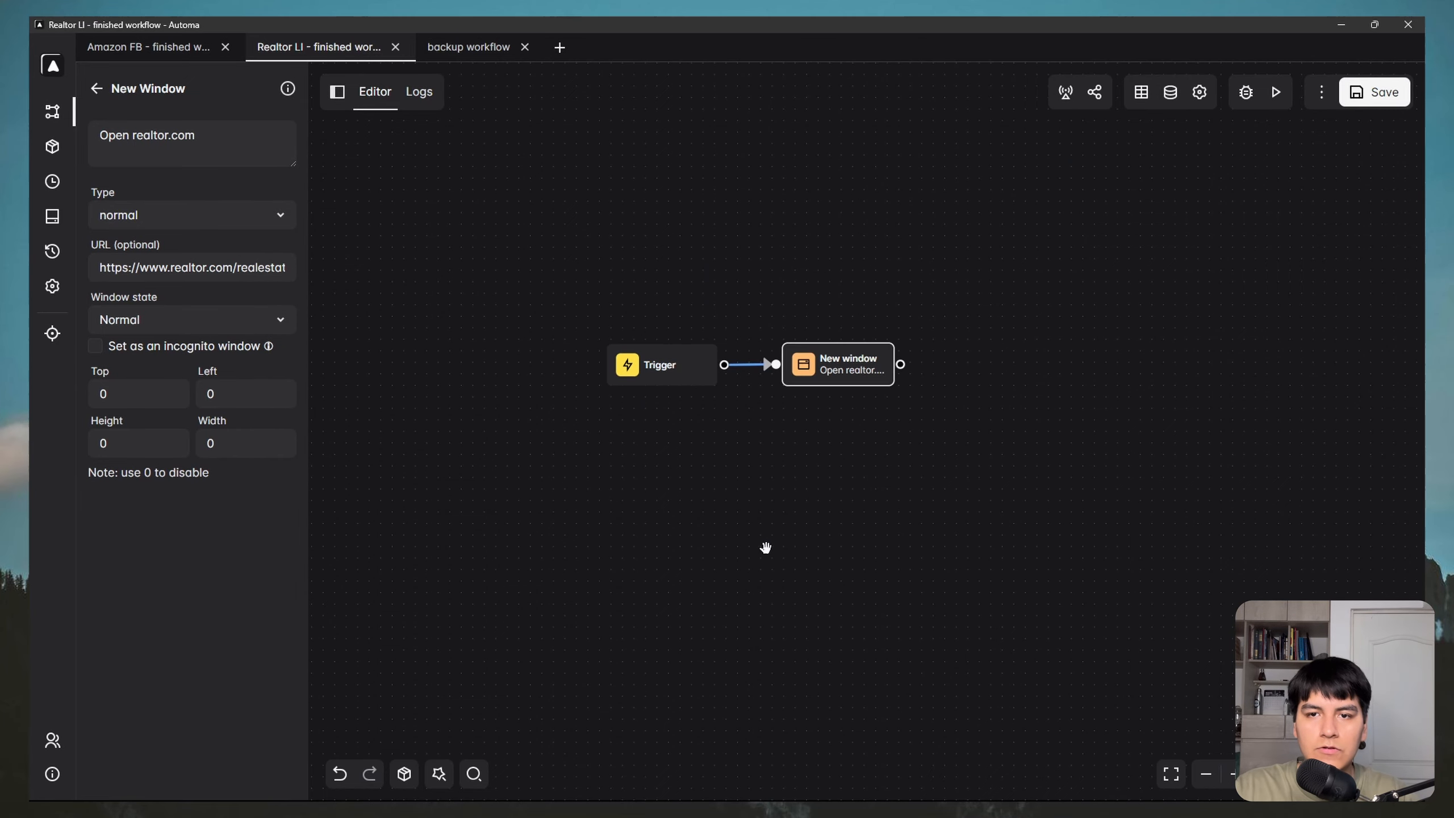
pyautogui.moveTo(987, 432); pyautogui.dragTo(748, 482)
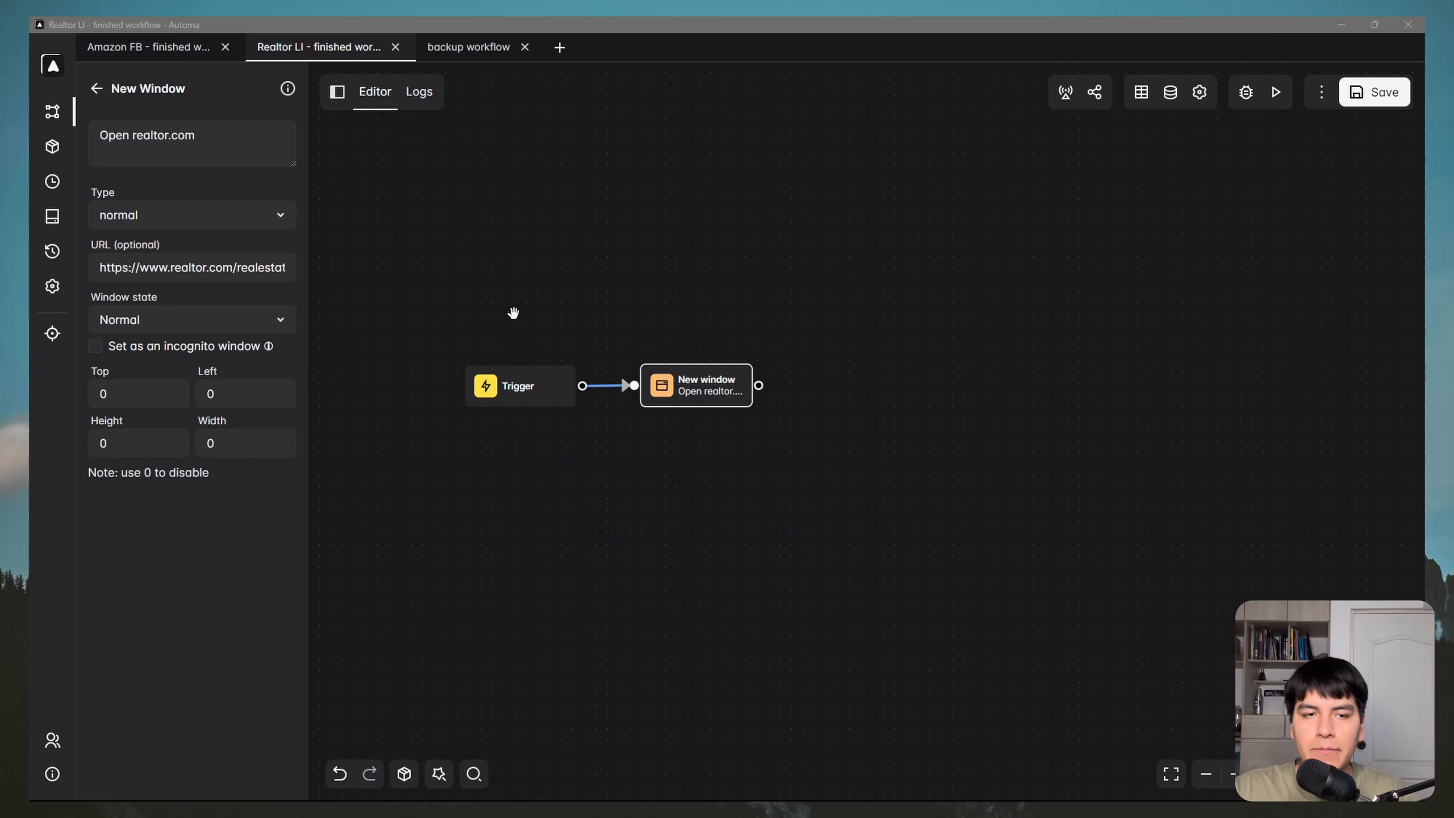
# Step: In Chrome, inspect the first listing's detail page, then return to the Los Angeles results
pyautogui.press('super')
pyautogui.moveTo(277, 783)
pyautogui.click(380, 732)
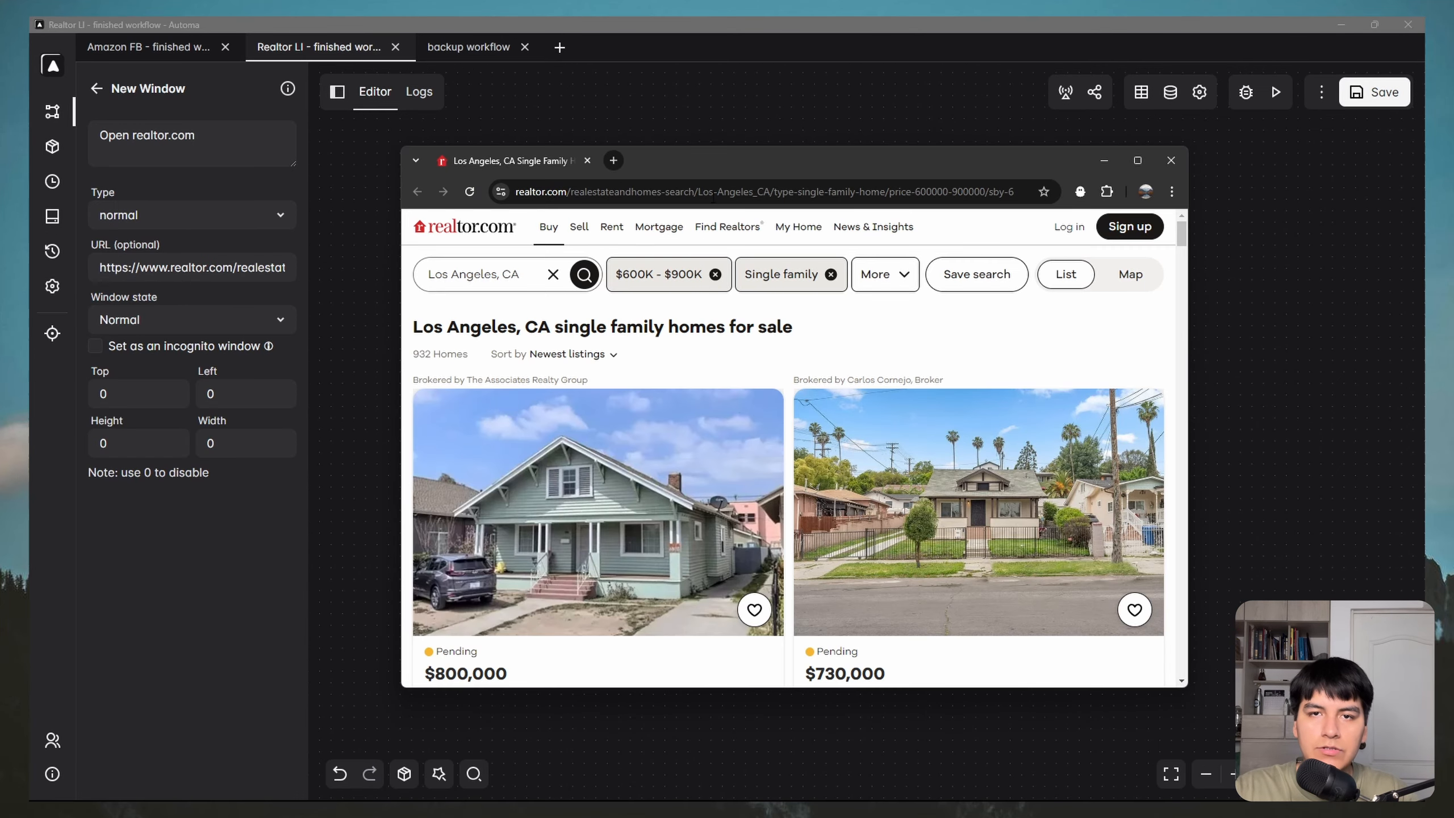
pyautogui.moveTo(749, 166); pyautogui.dragTo(720, 191)
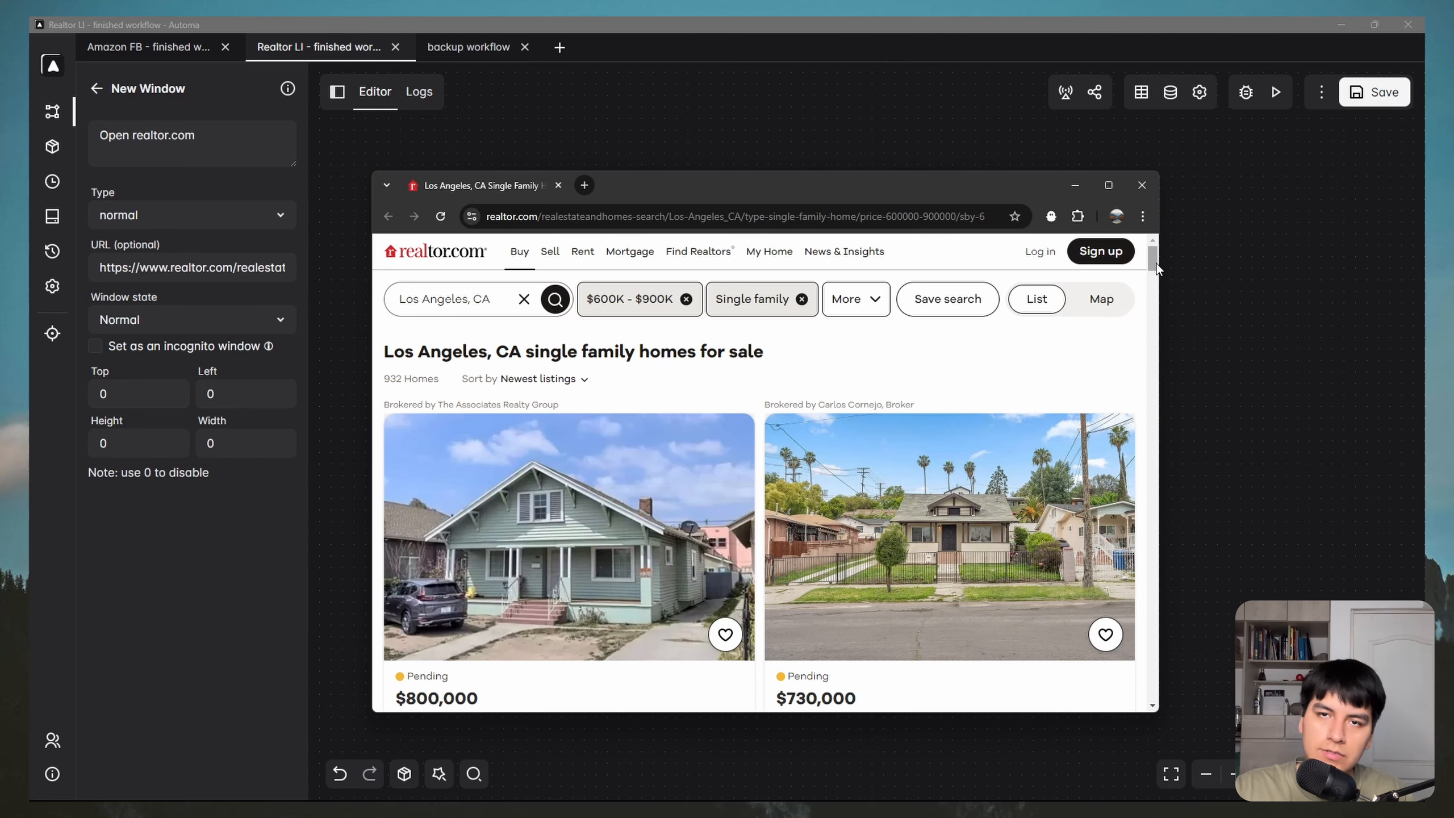
pyautogui.moveTo(1154, 259); pyautogui.dragTo(1154, 272)
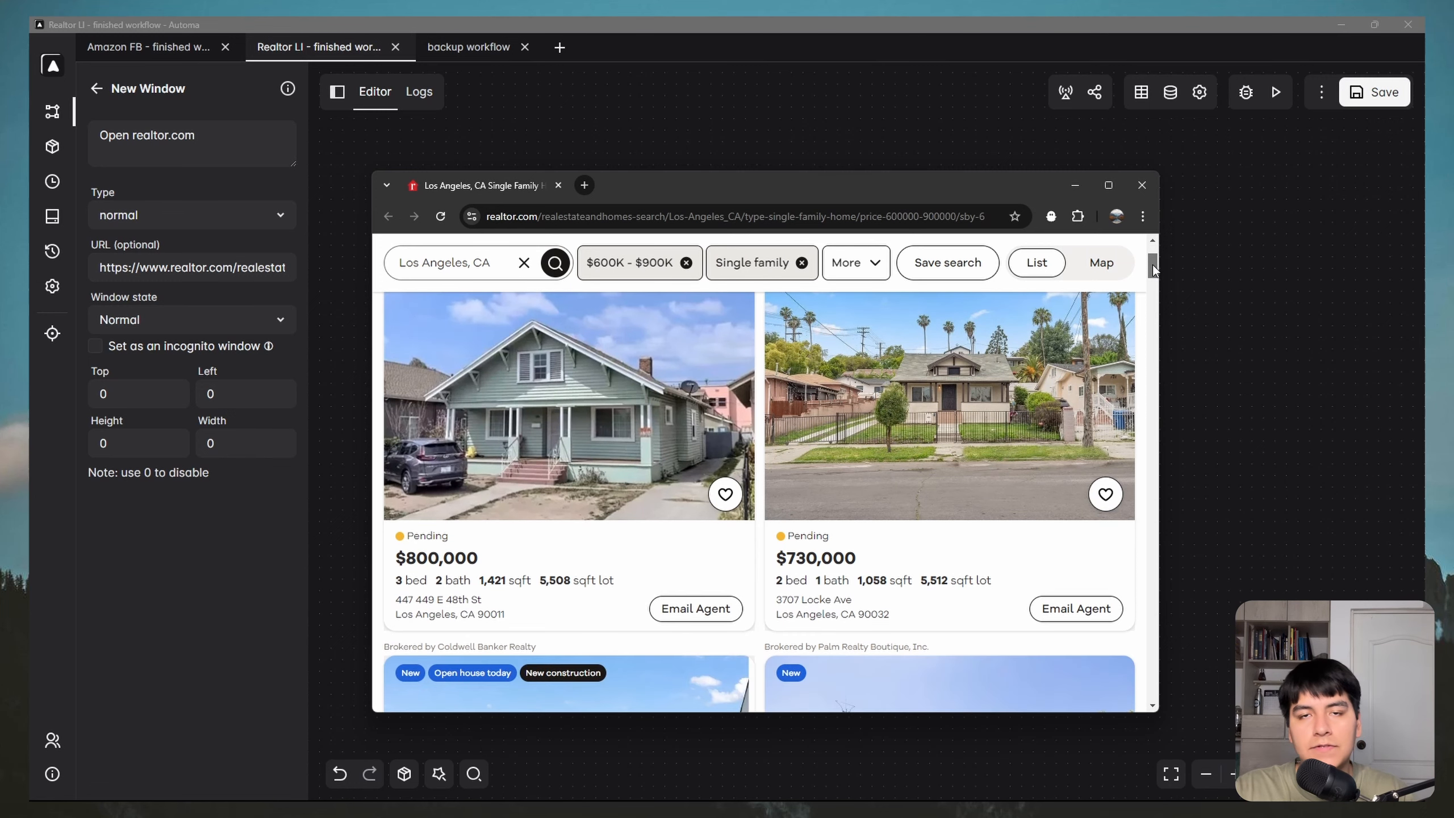
pyautogui.moveTo(1154, 272); pyautogui.dragTo(1059, 356)
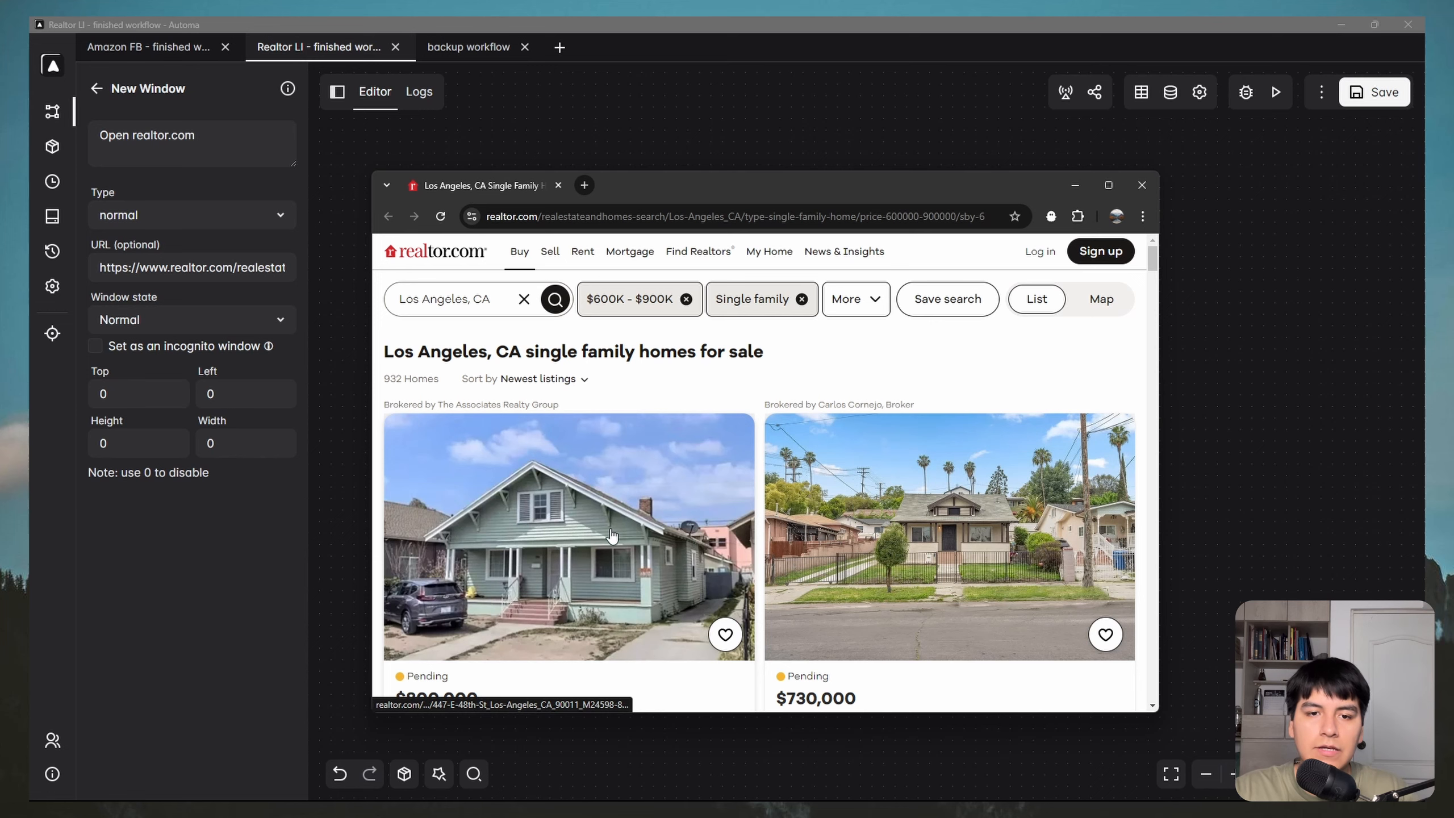
pyautogui.click(545, 515)
pyautogui.scroll(-3, 662, 462)
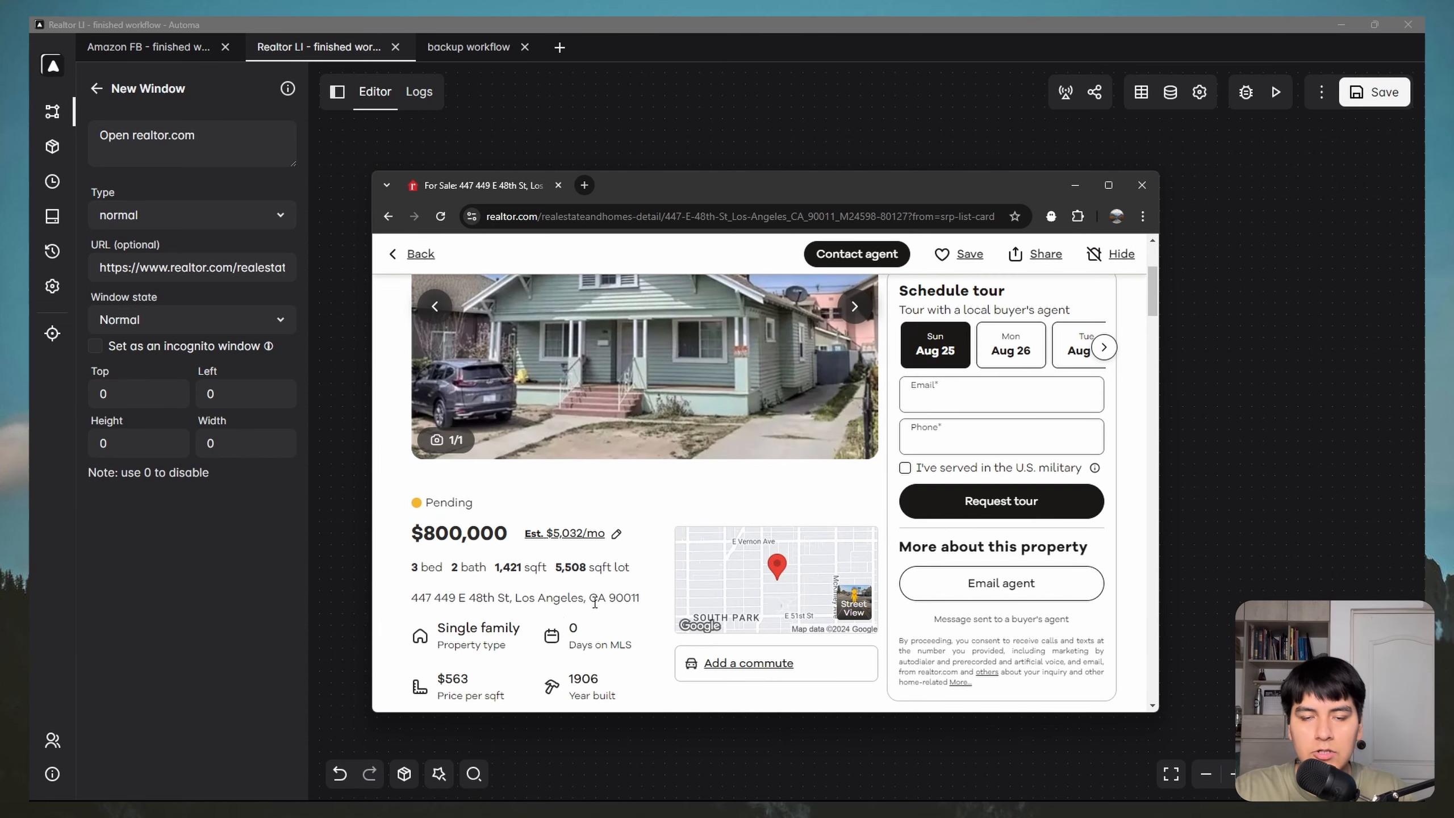
pyautogui.click(399, 263)
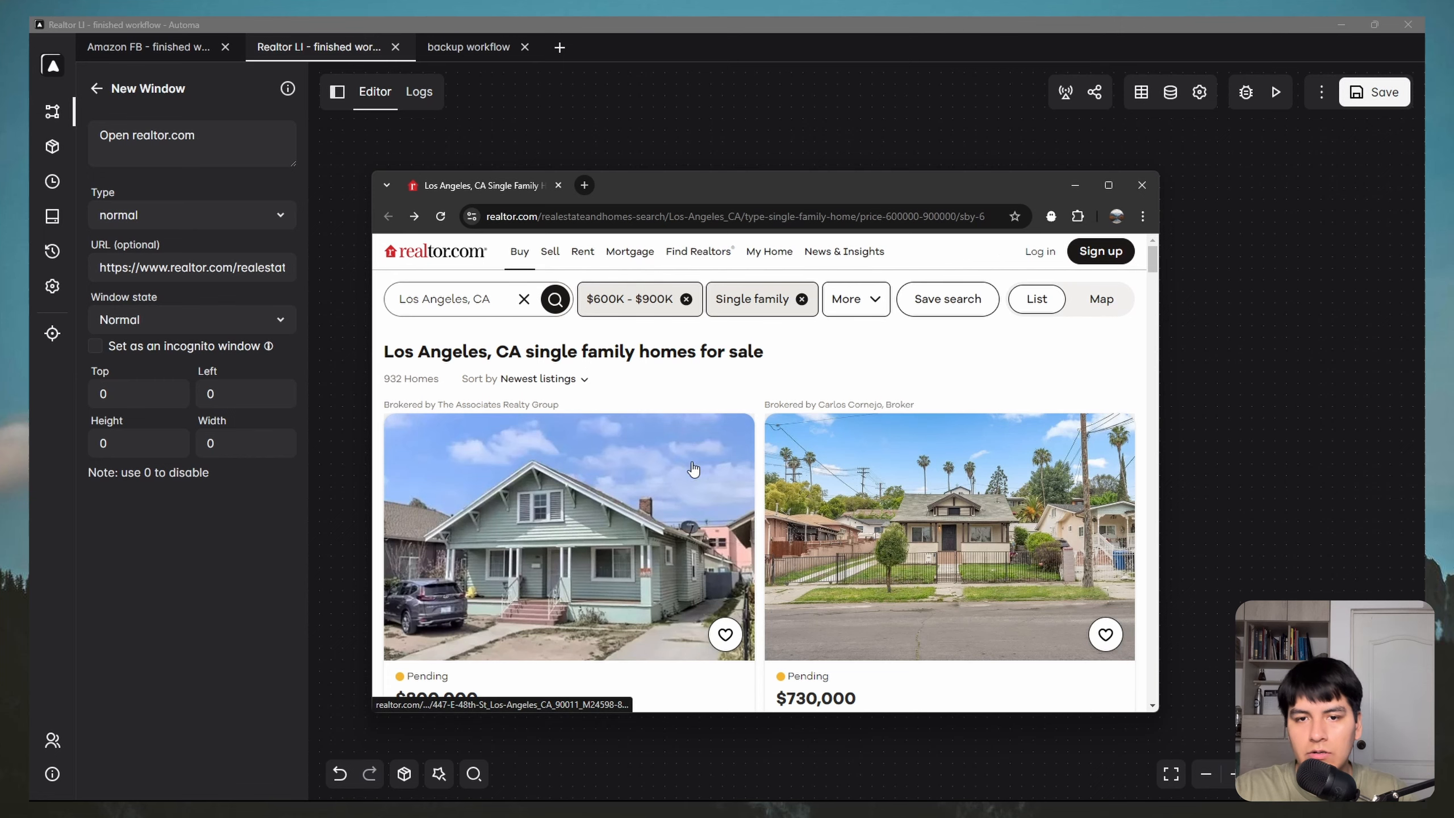
pyautogui.scroll(-3, 693, 507)
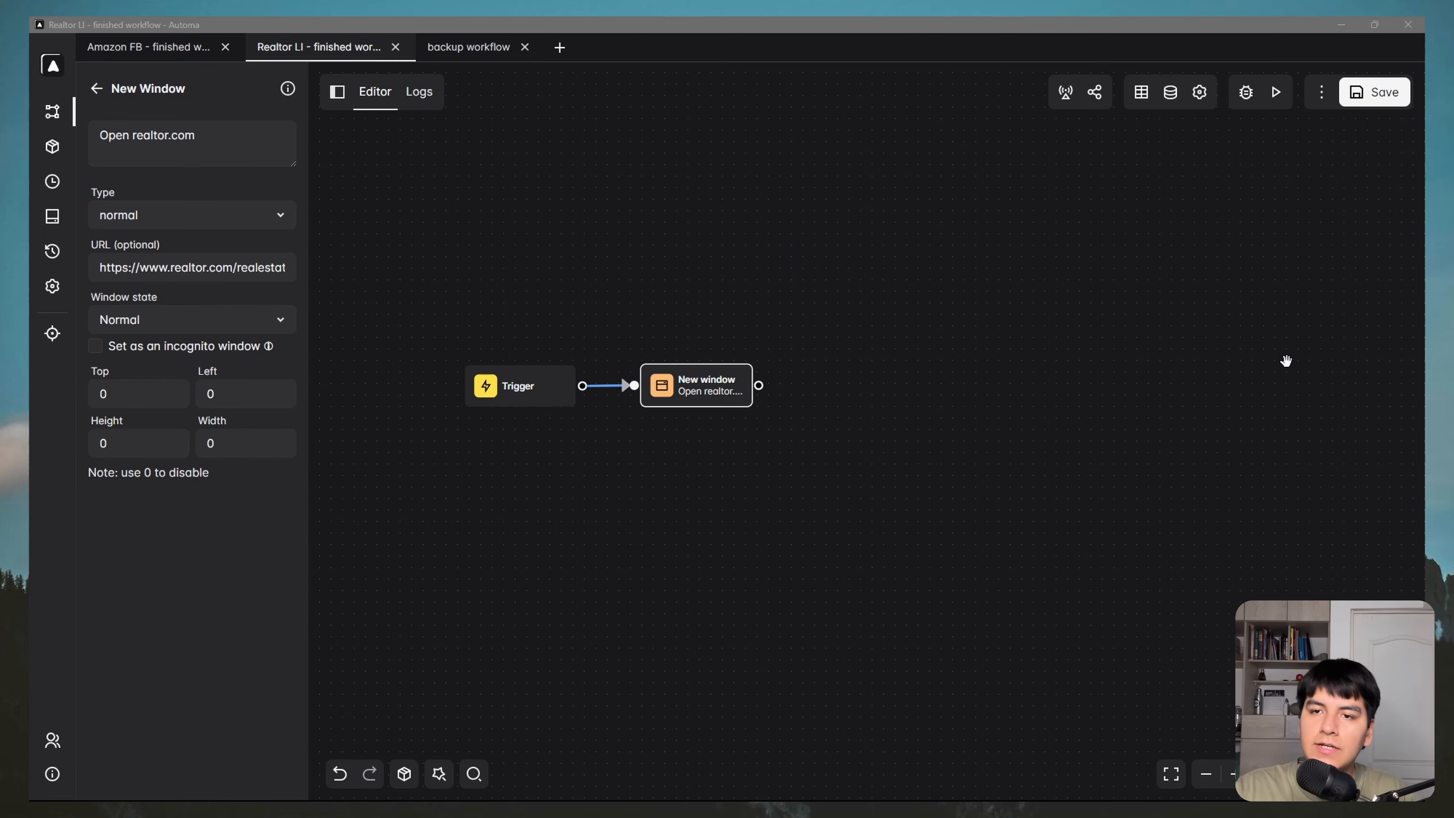
# Step: Back in the workflow editor, filter the block list by 'loop'
pyautogui.click(1286, 360)
pyautogui.click(847, 396)
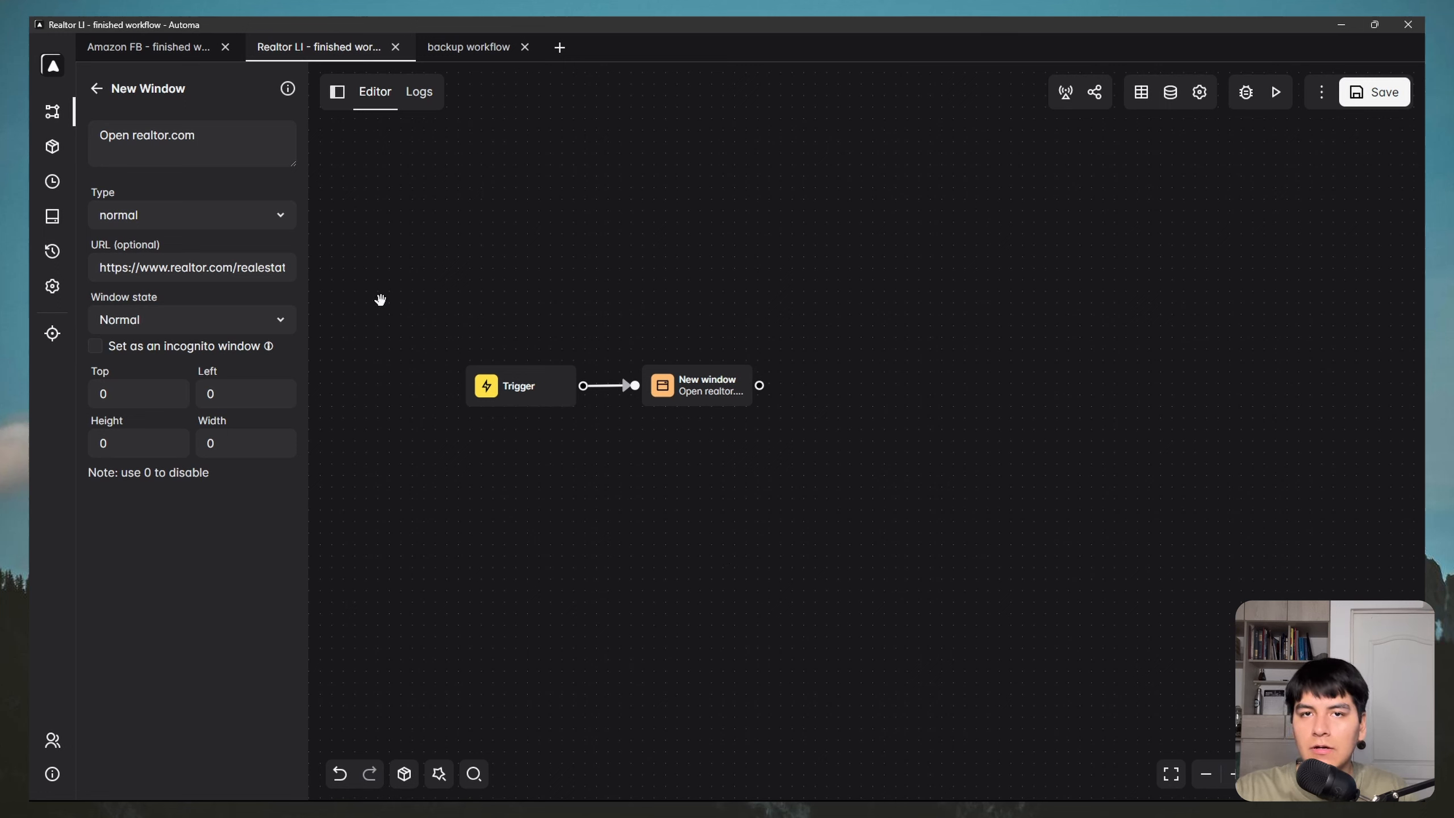
pyautogui.click(96, 88)
pyautogui.click(155, 136)
pyautogui.write('loop')
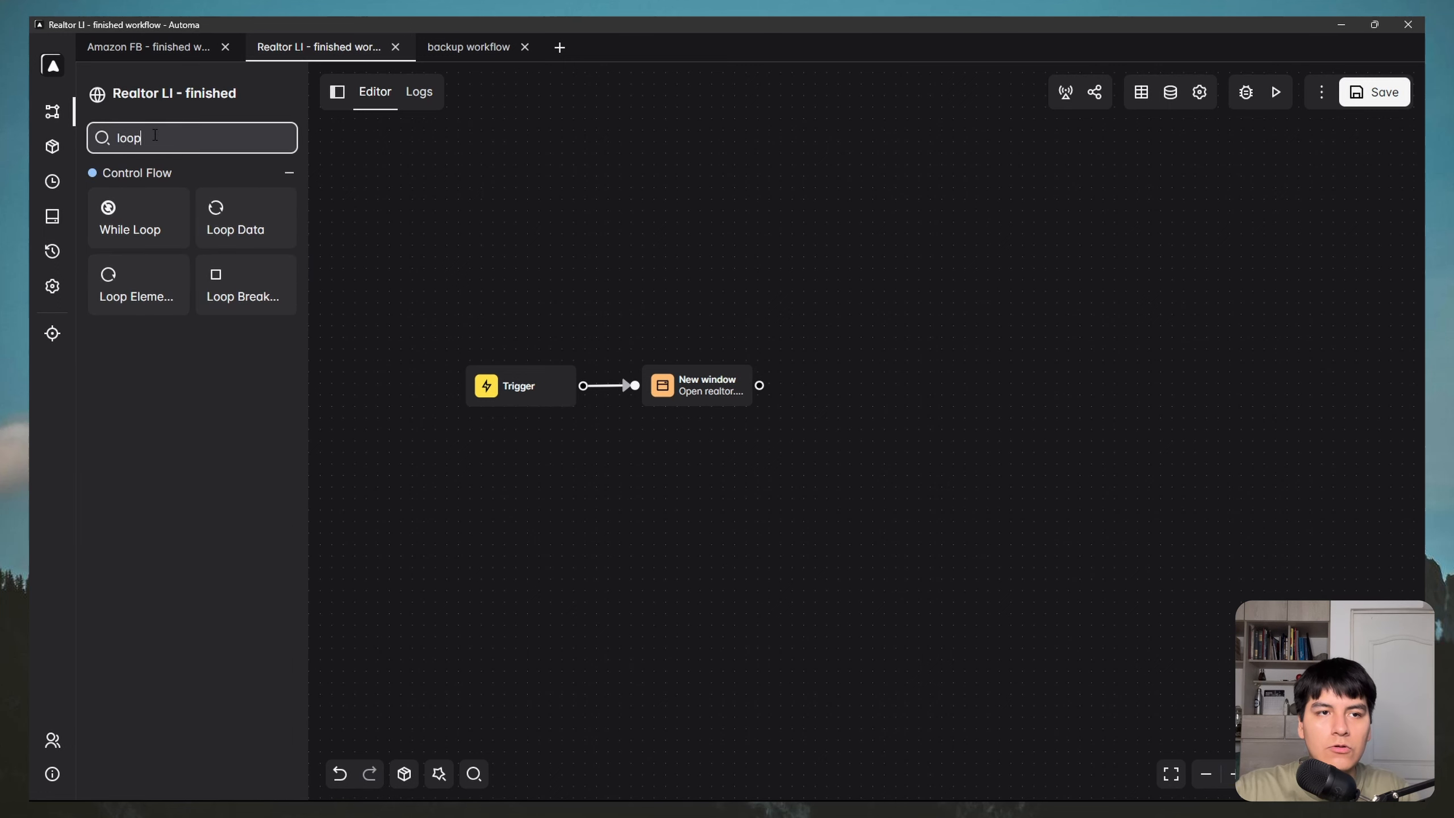
# Step: Add a Loop Elements block after New window, followed by a Loop breakpoint block
pyautogui.moveTo(119, 293); pyautogui.dragTo(893, 430)
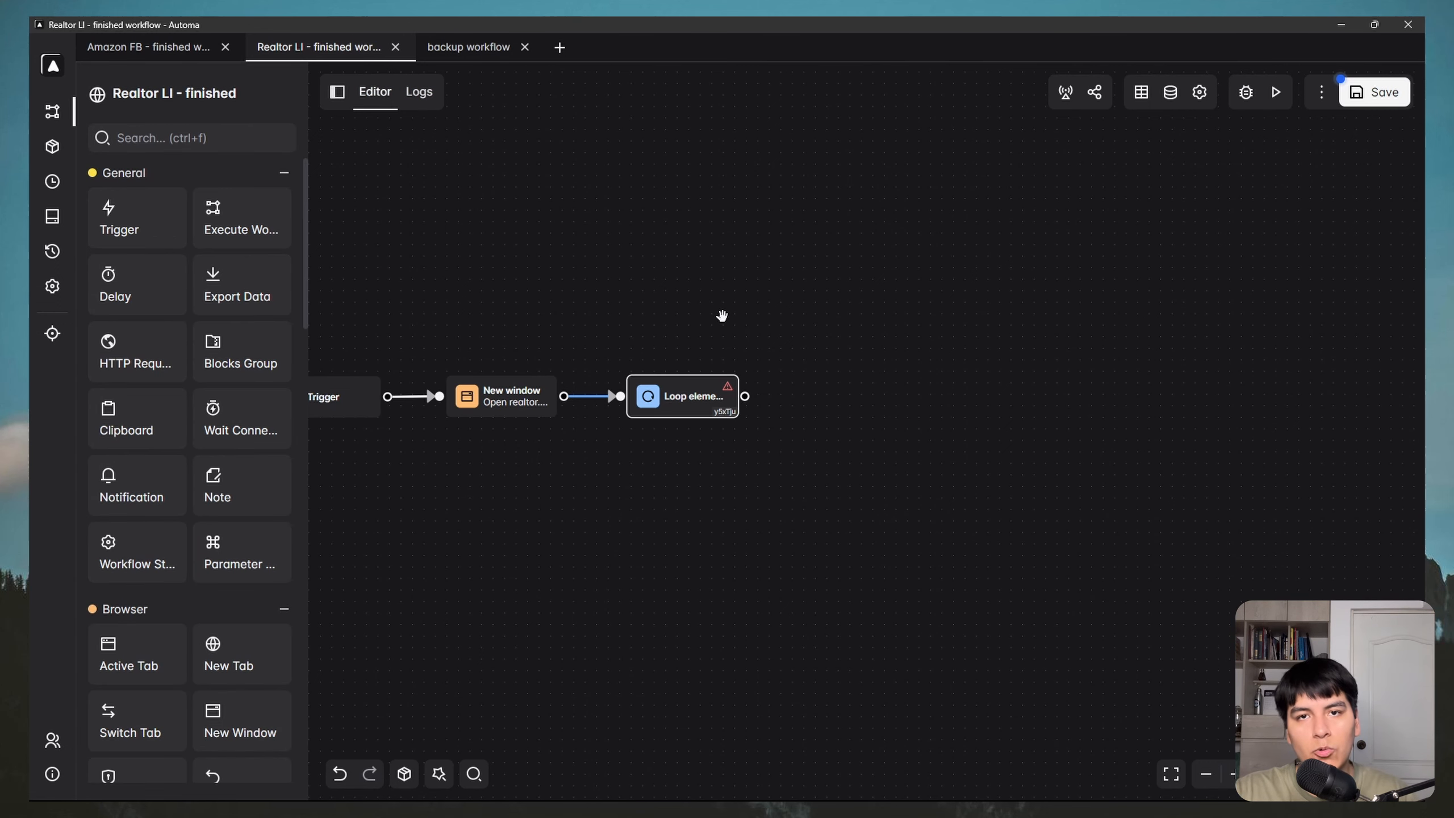
pyautogui.click(215, 142)
pyautogui.write('loop')
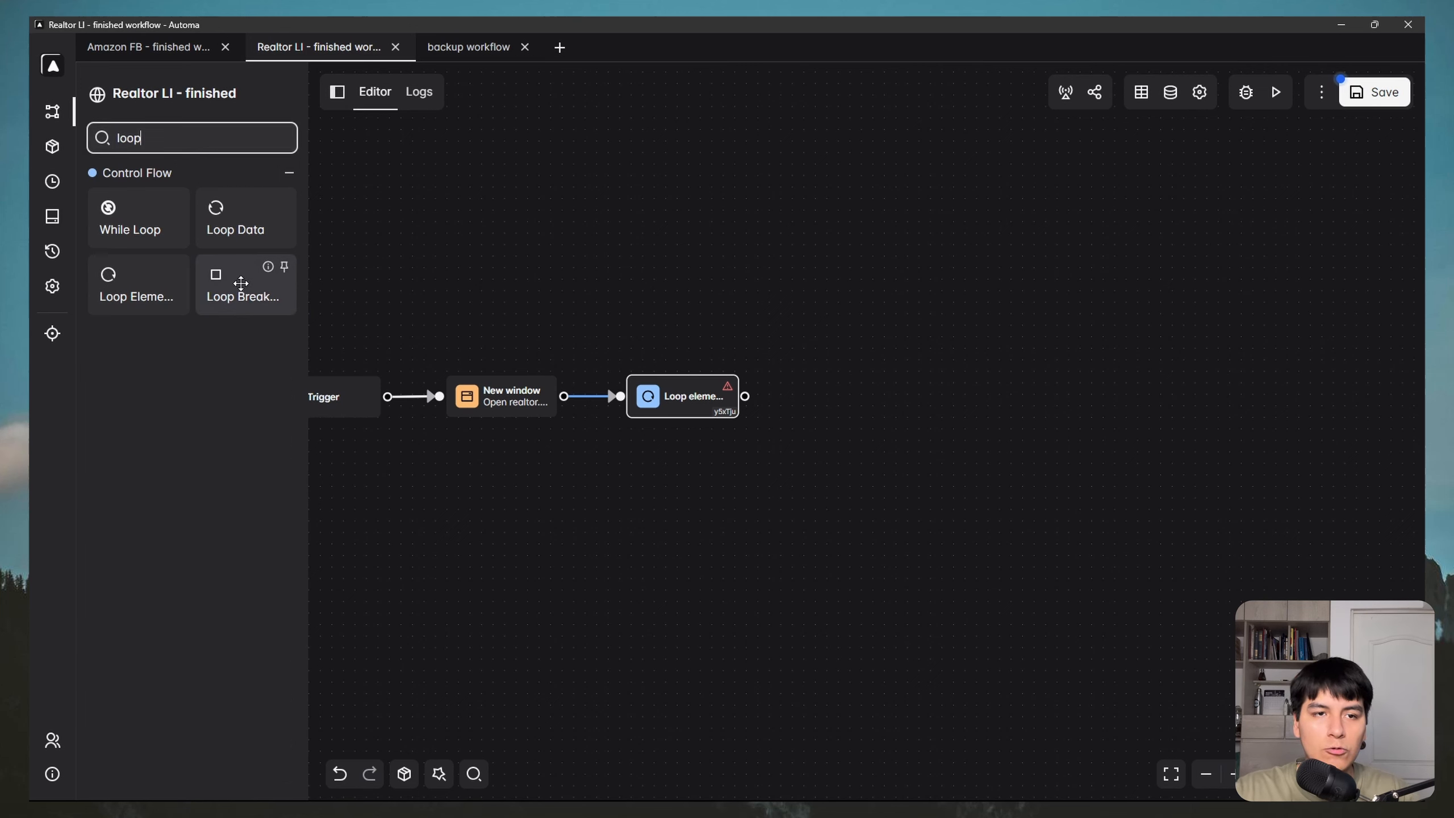
pyautogui.moveTo(240, 289); pyautogui.dragTo(838, 393)
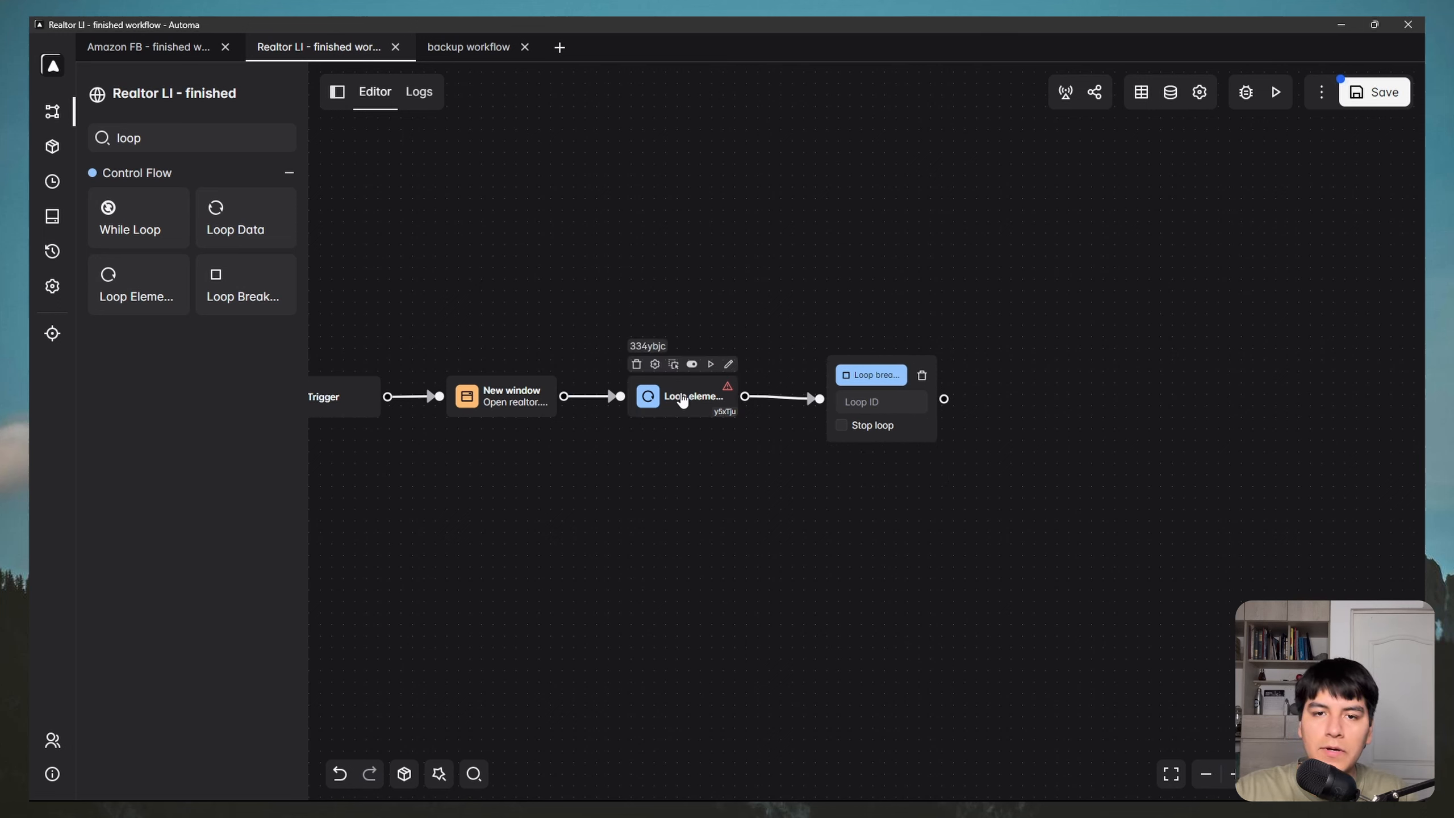
# Step: Open the Loop Elements block's settings at its description field
pyautogui.doubleClick(681, 398)
pyautogui.click(508, 328)
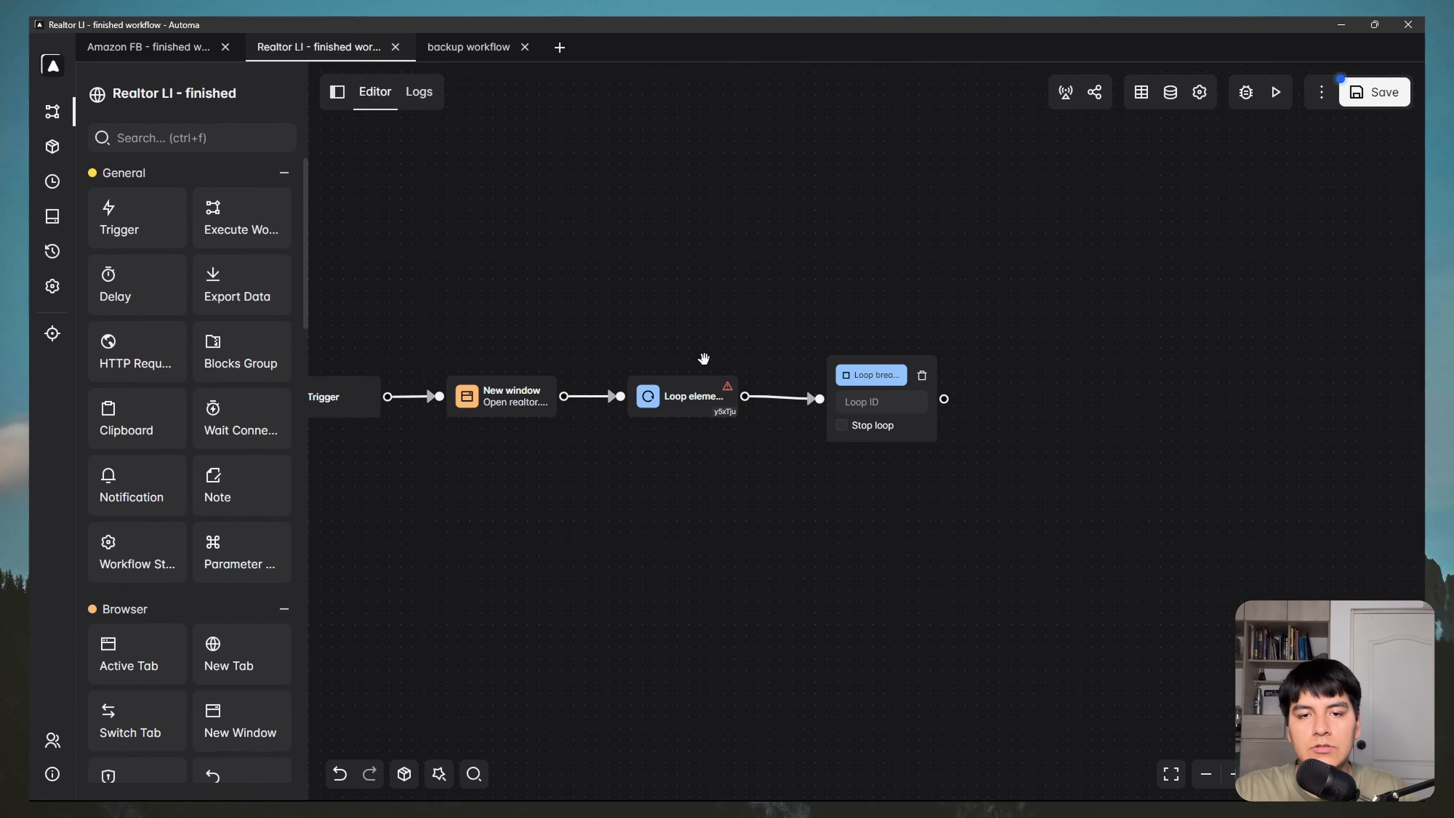
pyautogui.doubleClick(687, 399)
pyautogui.click(163, 140)
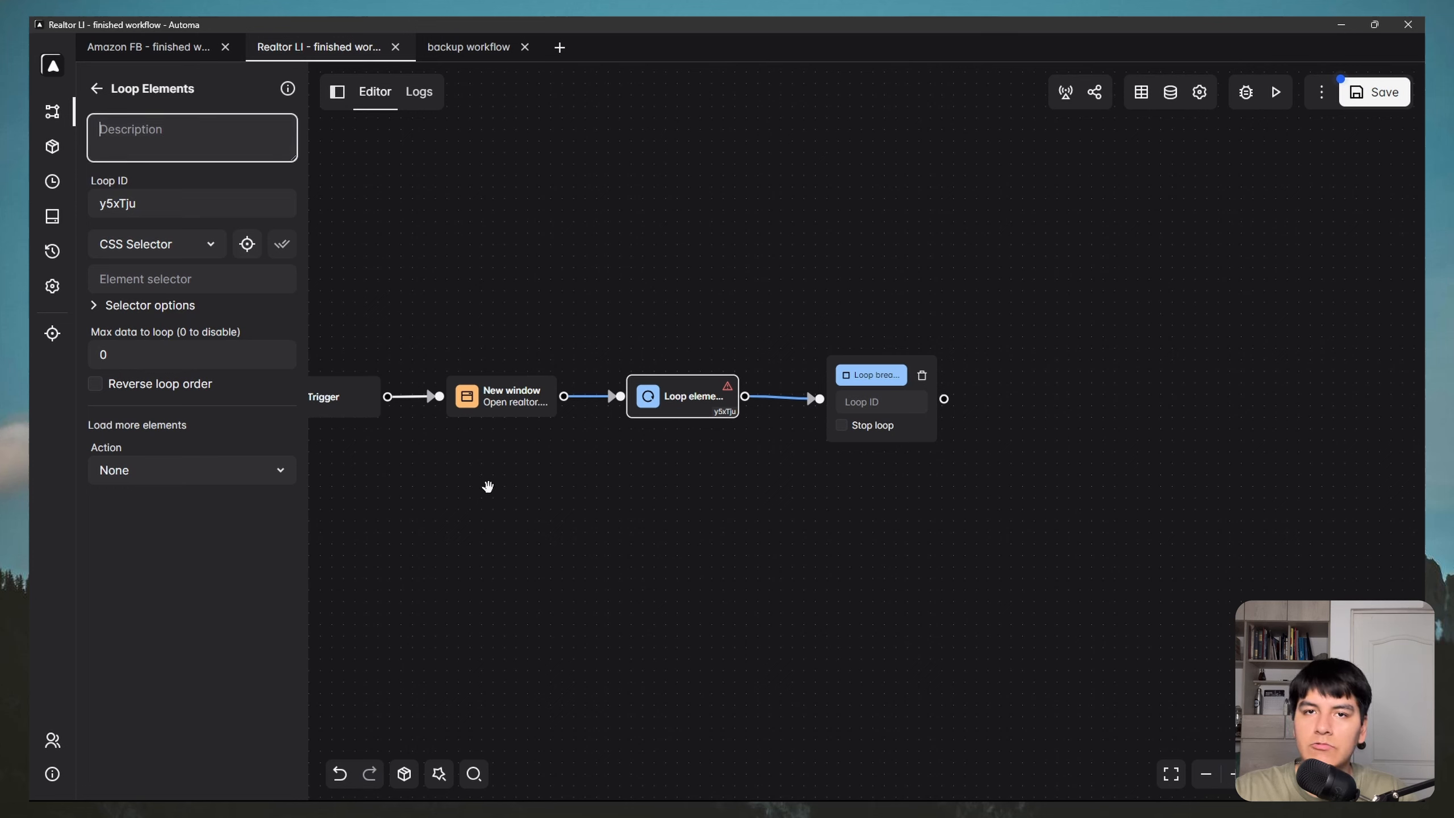
# Step: Set the element loop's ID to 'houses' and point the Loop breakpoint at the houses loop
pyautogui.doubleClick(164, 196)
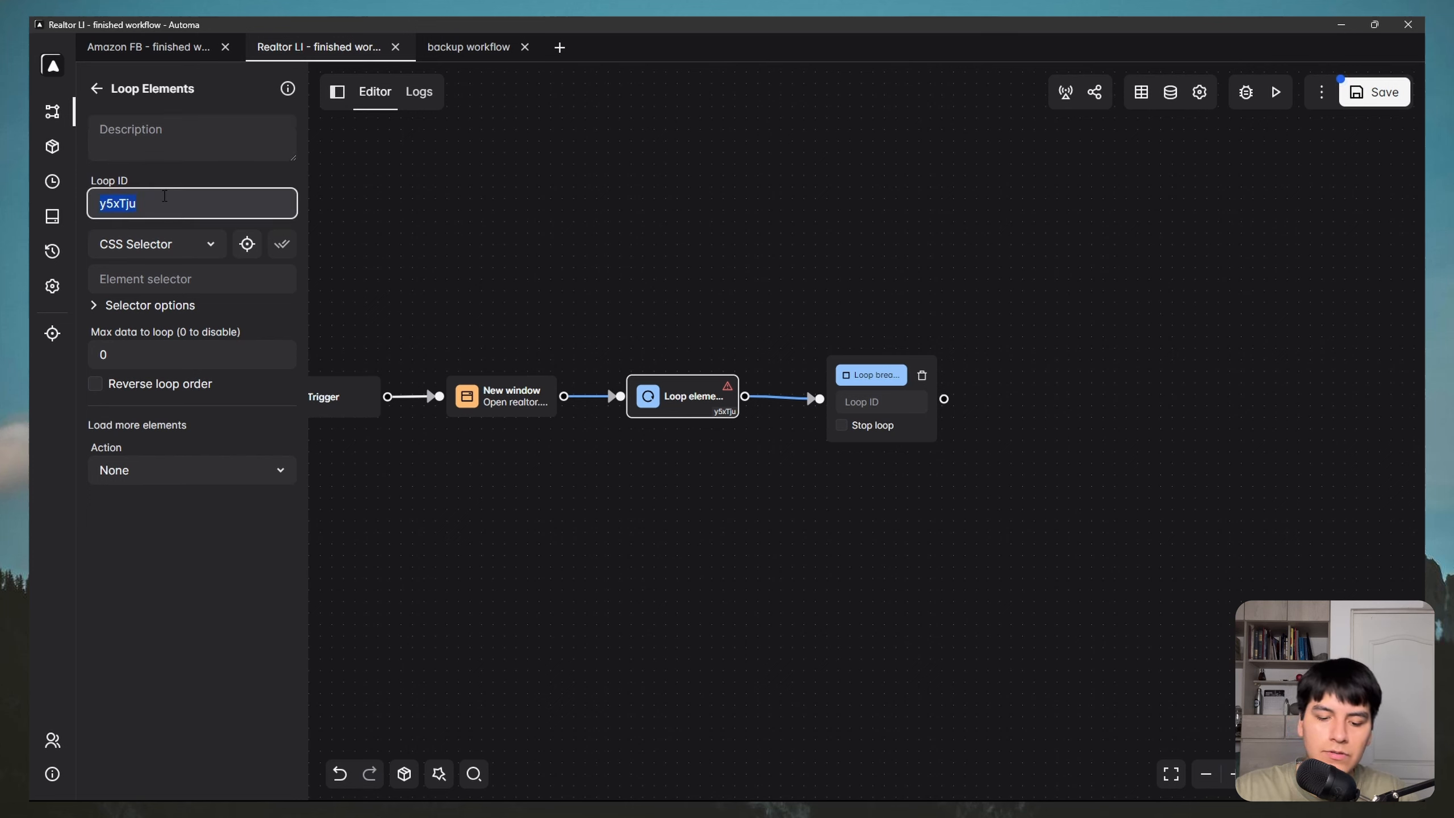
pyautogui.write('houses')
pyautogui.click(808, 347)
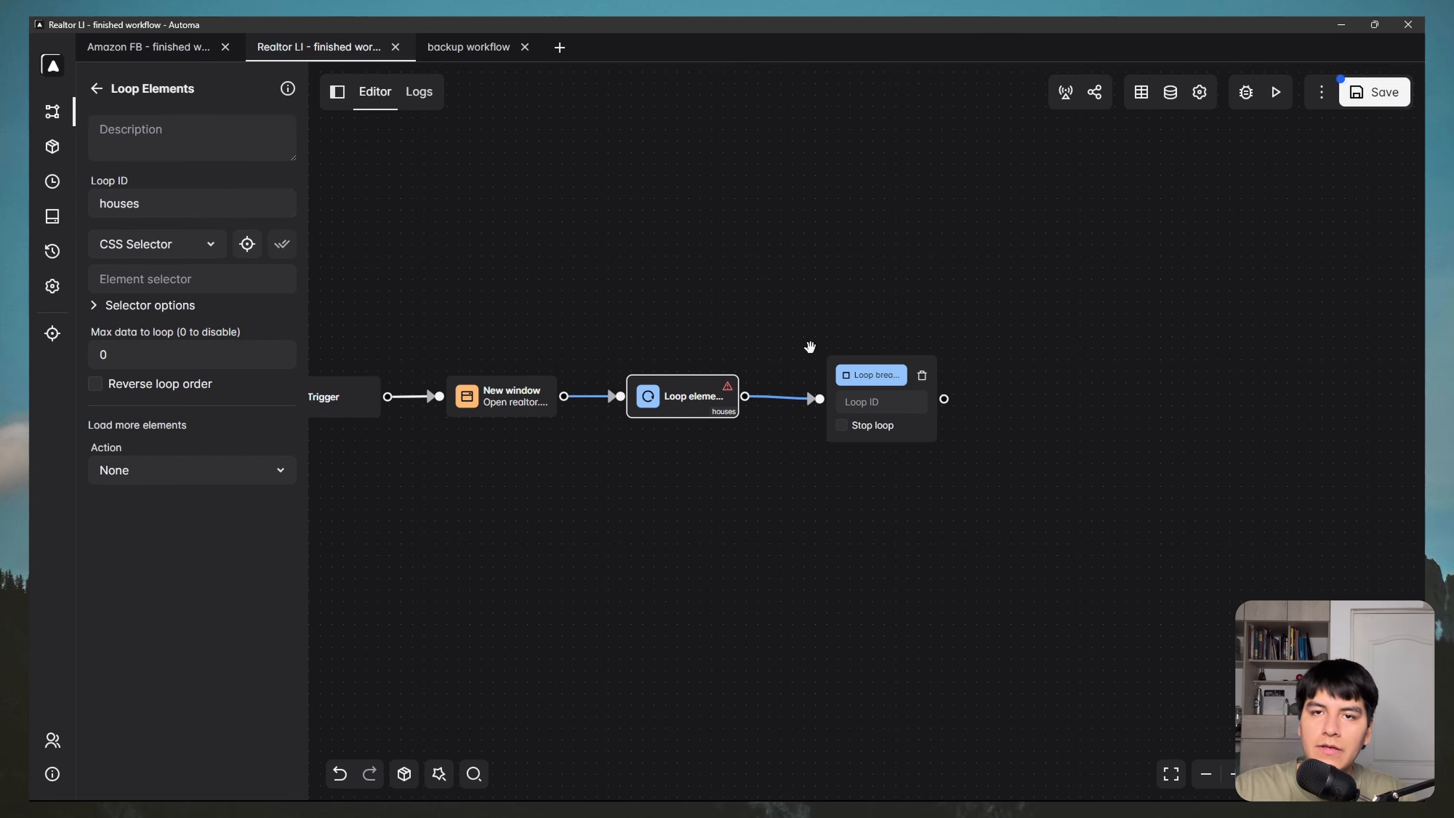
pyautogui.moveTo(888, 378)
pyautogui.click(890, 403)
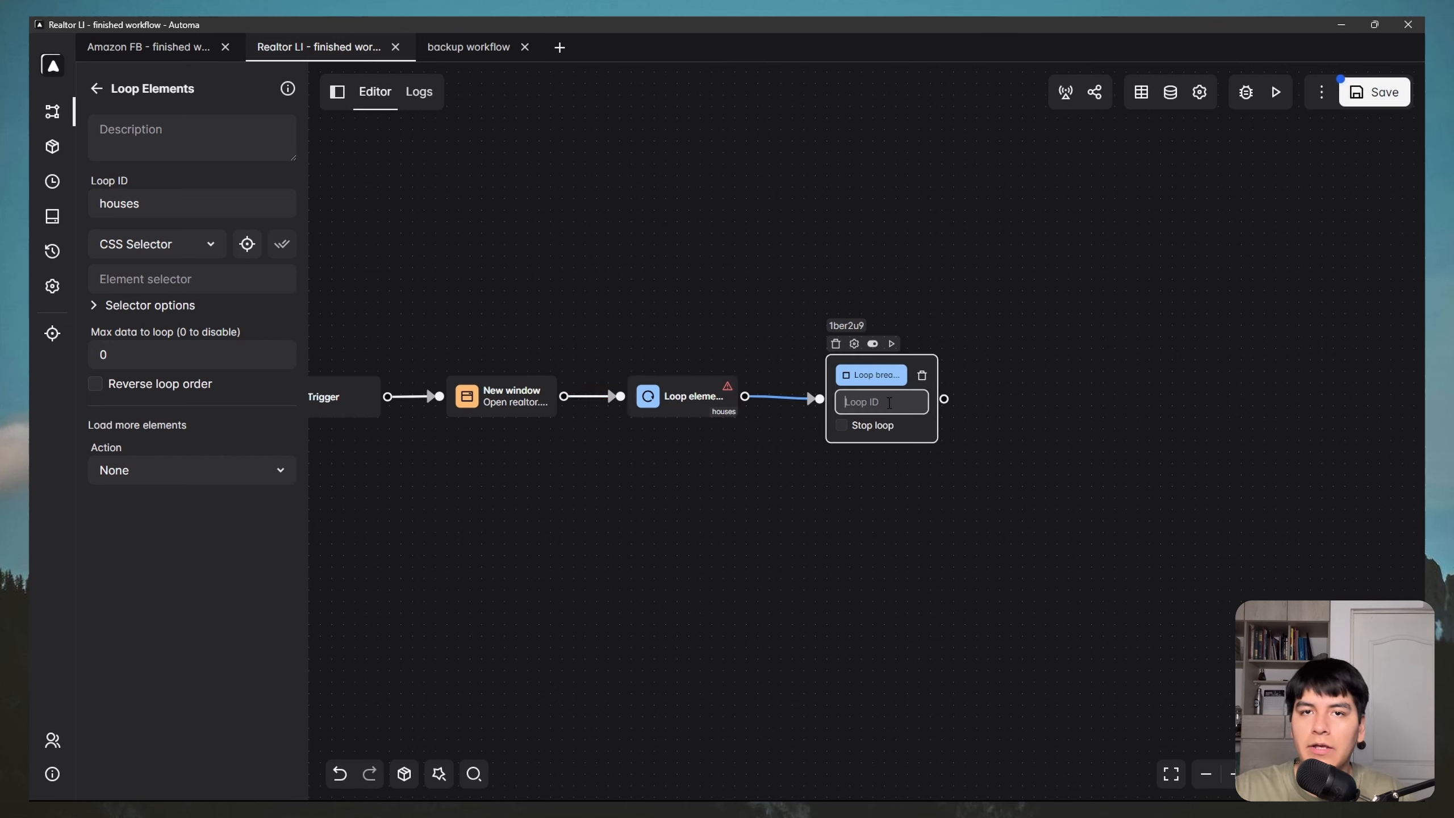
pyautogui.write('houses')
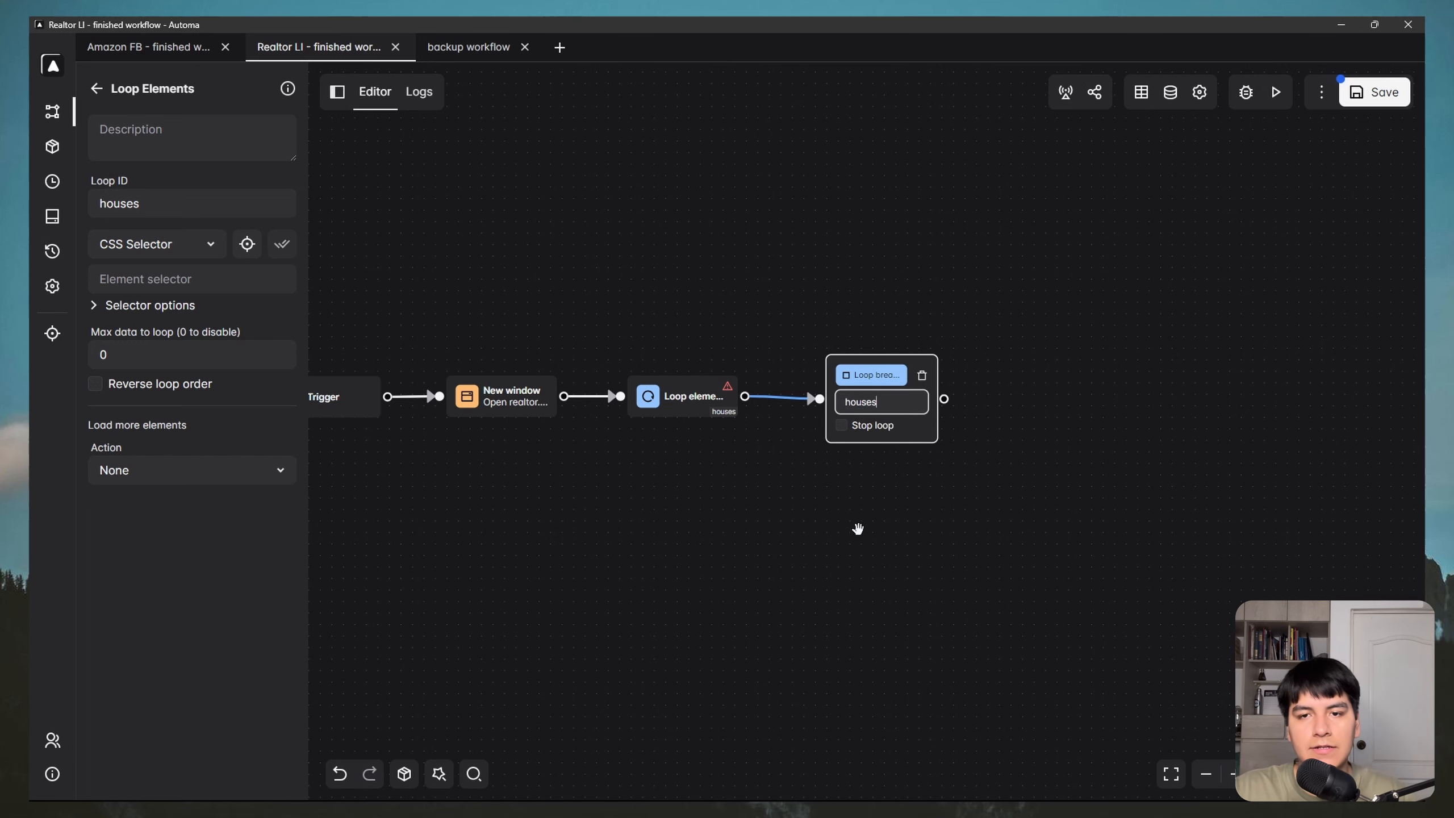
# Step: Tidy the canvas, moving the Loop breakpoint closer to the Loop Elements block
pyautogui.moveTo(572, 294); pyautogui.dragTo(803, 259)
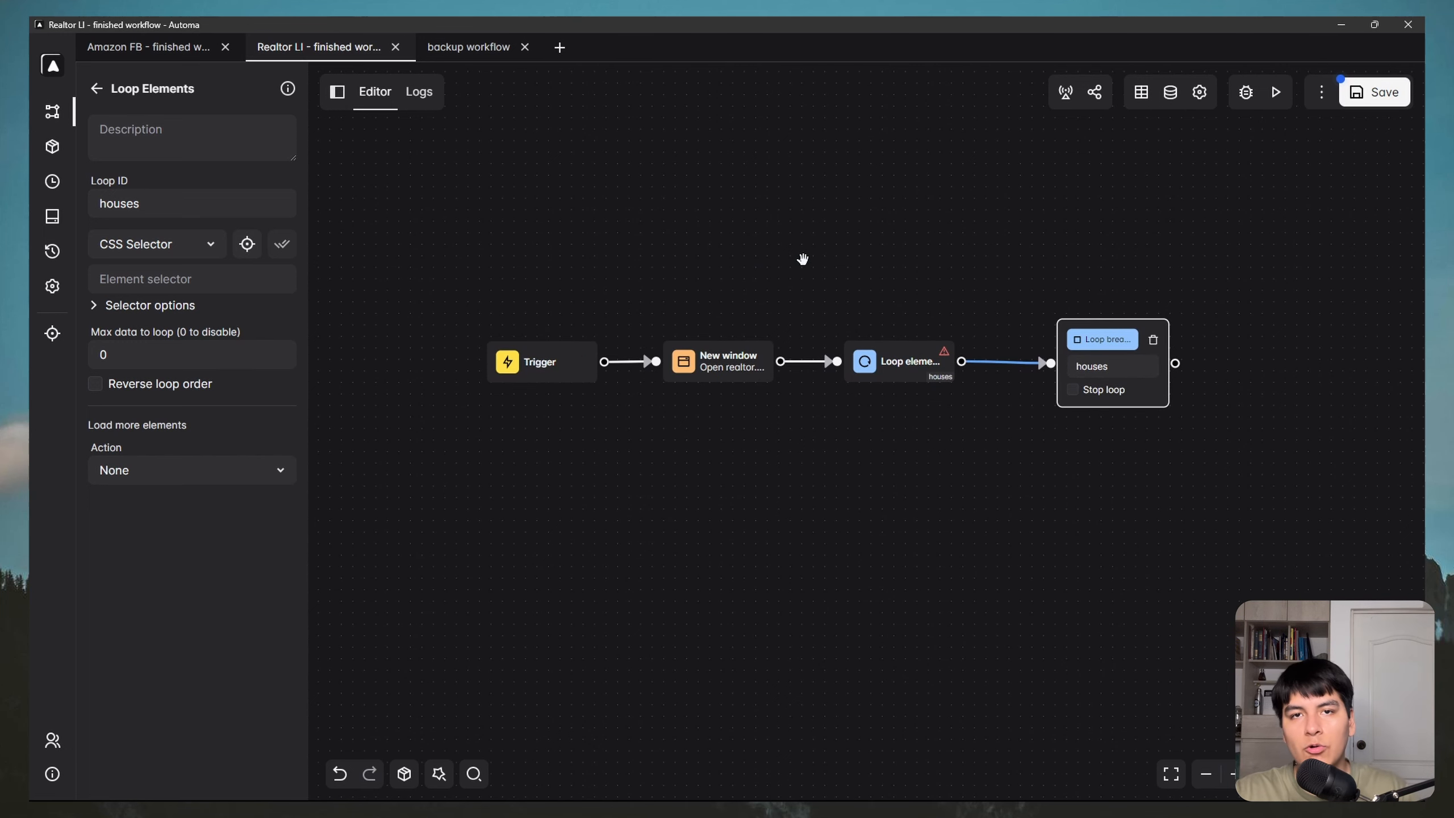
pyautogui.moveTo(894, 253); pyautogui.dragTo(890, 253)
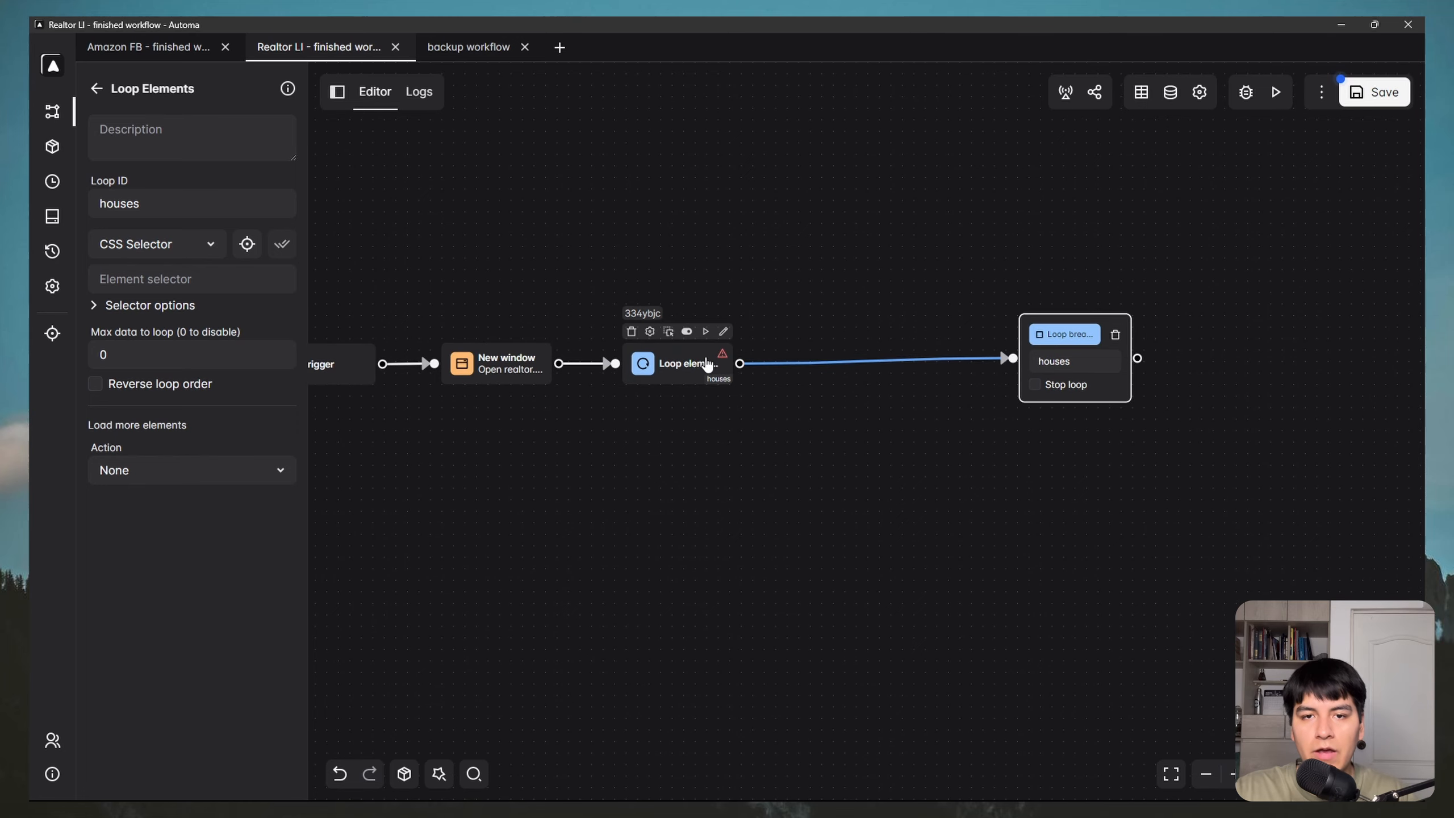
pyautogui.moveTo(682, 365); pyautogui.dragTo(753, 357)
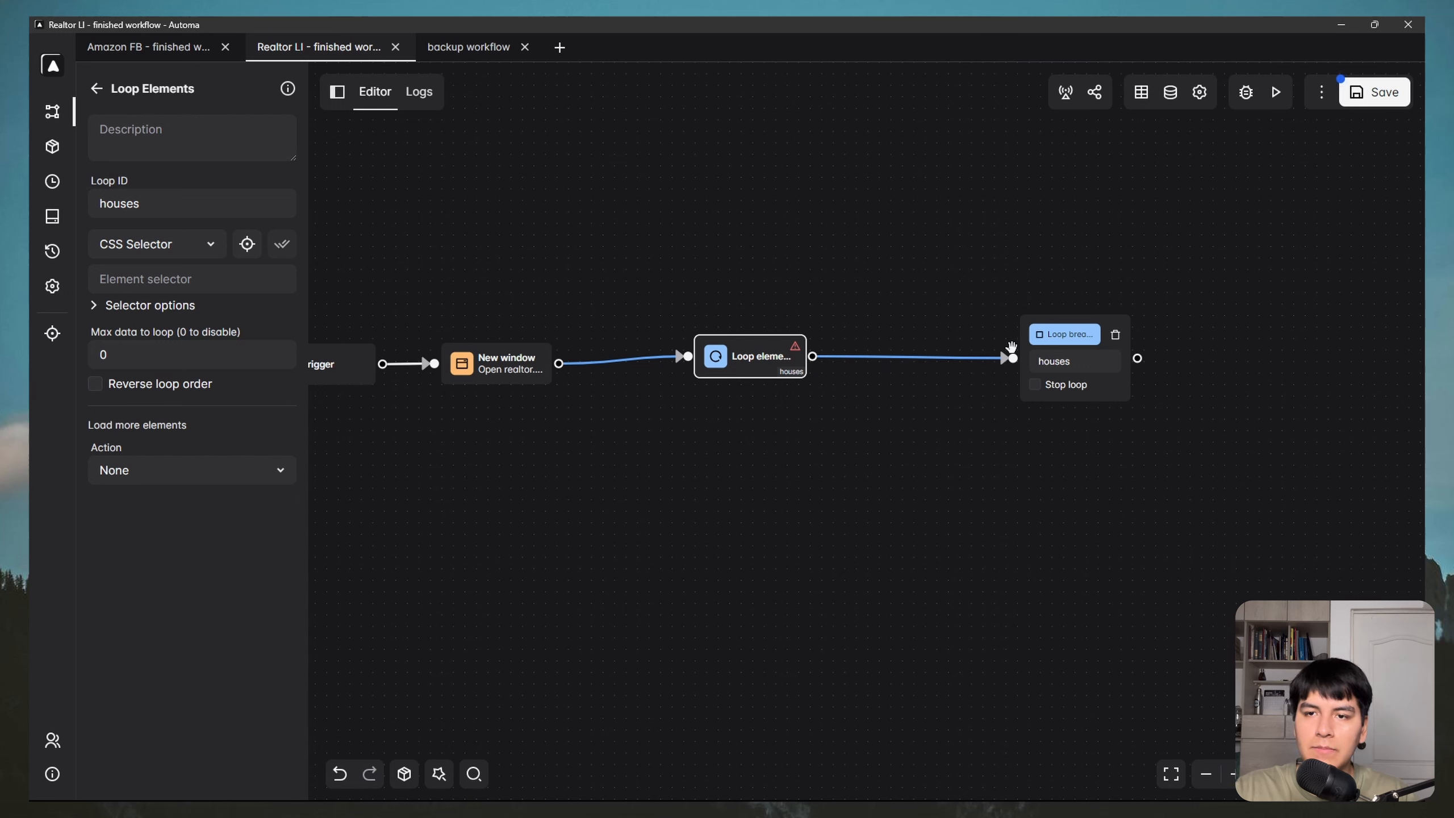
pyautogui.hotkey('ctrl', 'z')
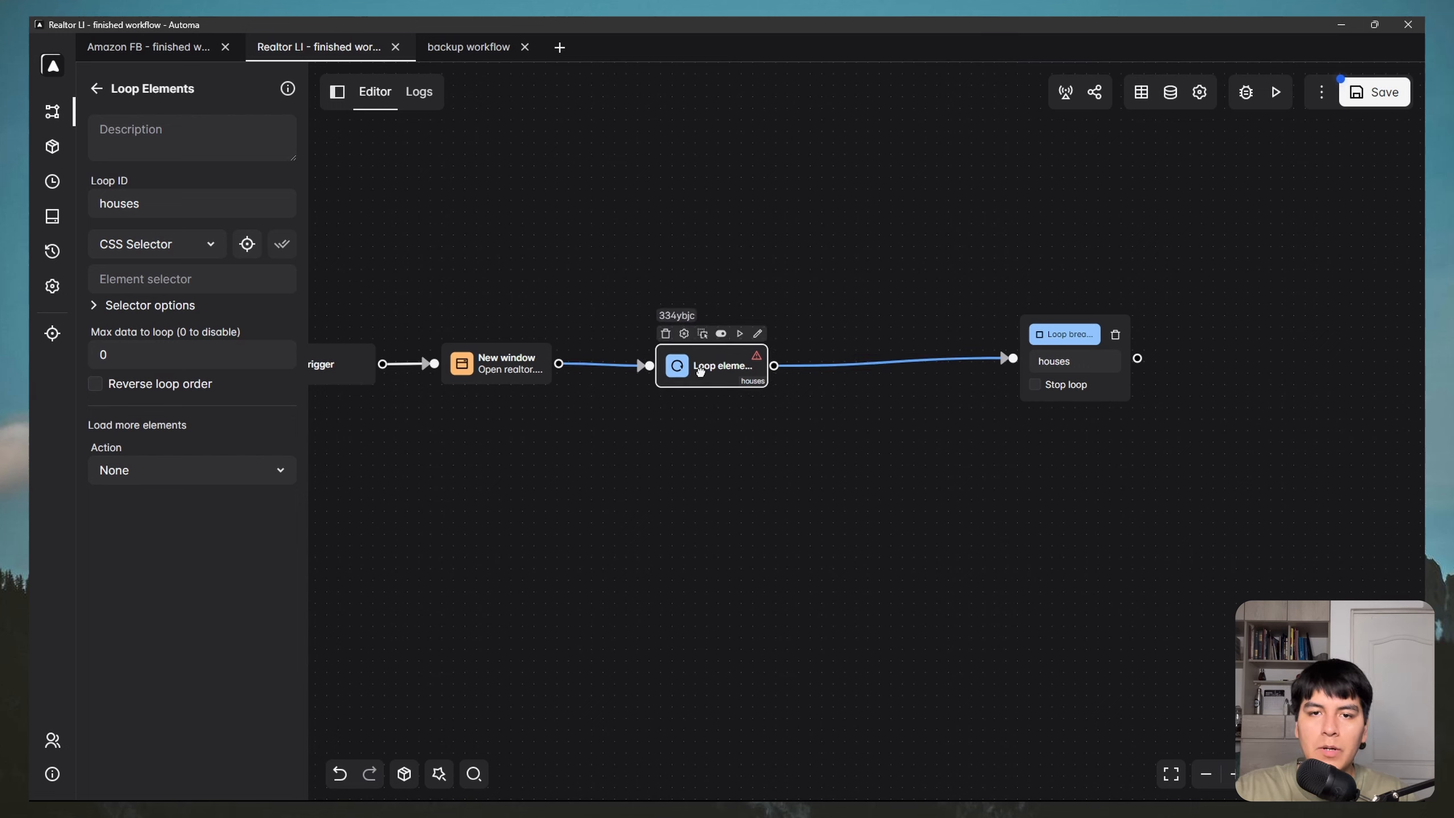
pyautogui.moveTo(1036, 344); pyautogui.dragTo(933, 352)
pyautogui.click(719, 363)
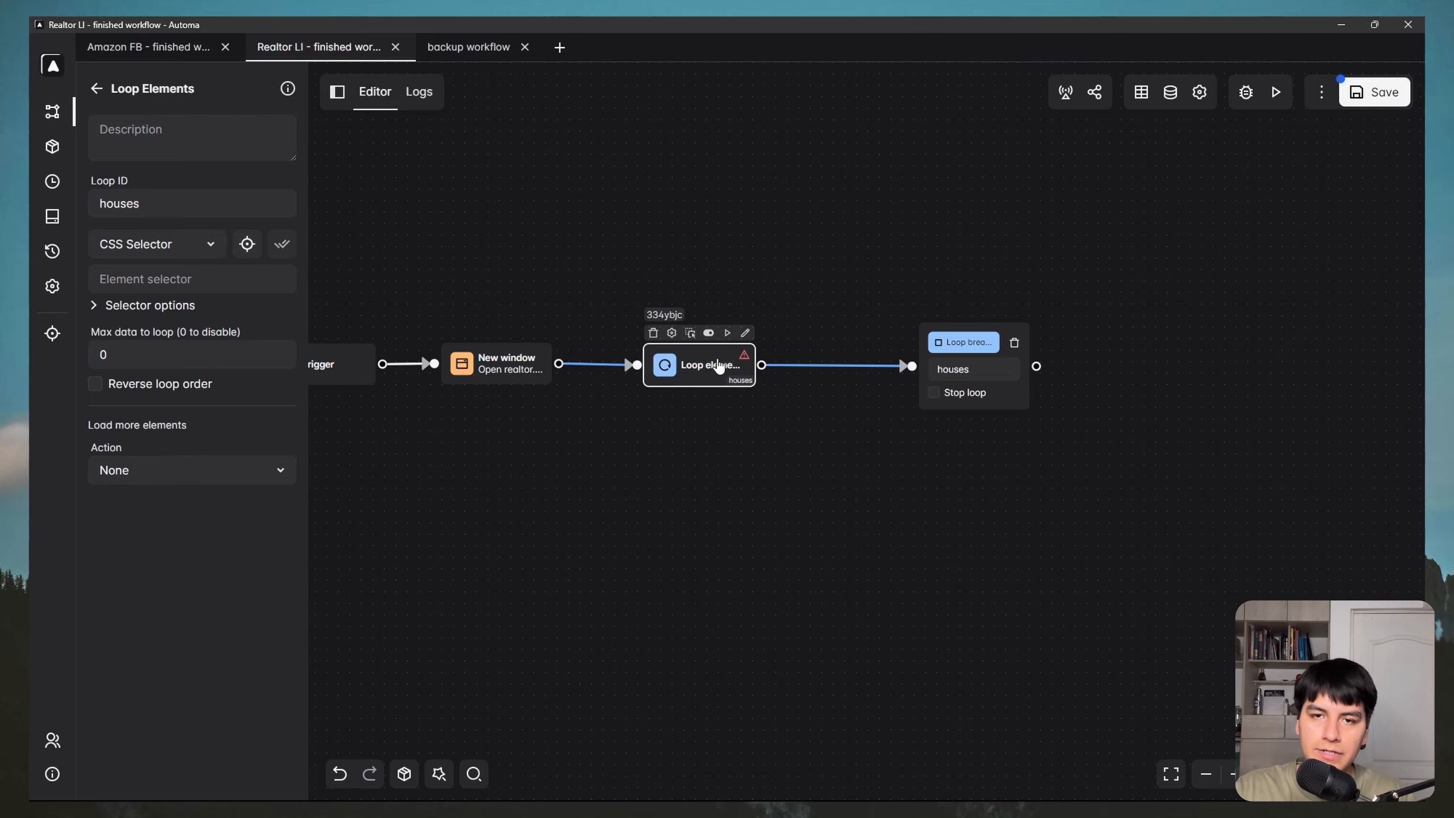
pyautogui.press('super')
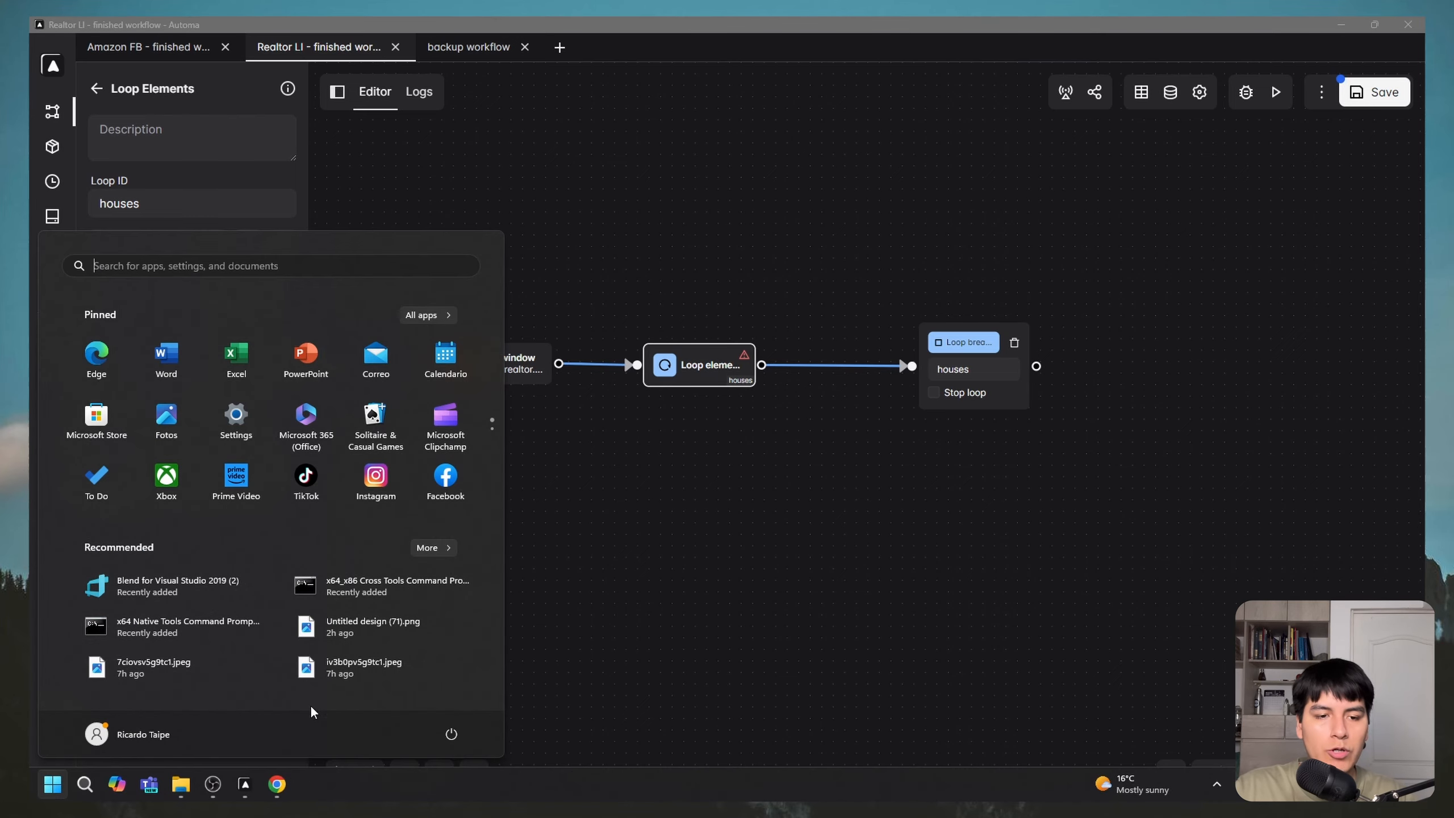
# Step: Glance at the realtor.com results, then focus the loop's Element selector field
pyautogui.click(276, 784)
pyautogui.click(345, 708)
pyautogui.scroll(-9, 760, 410)
pyautogui.scroll(12, 790, 426)
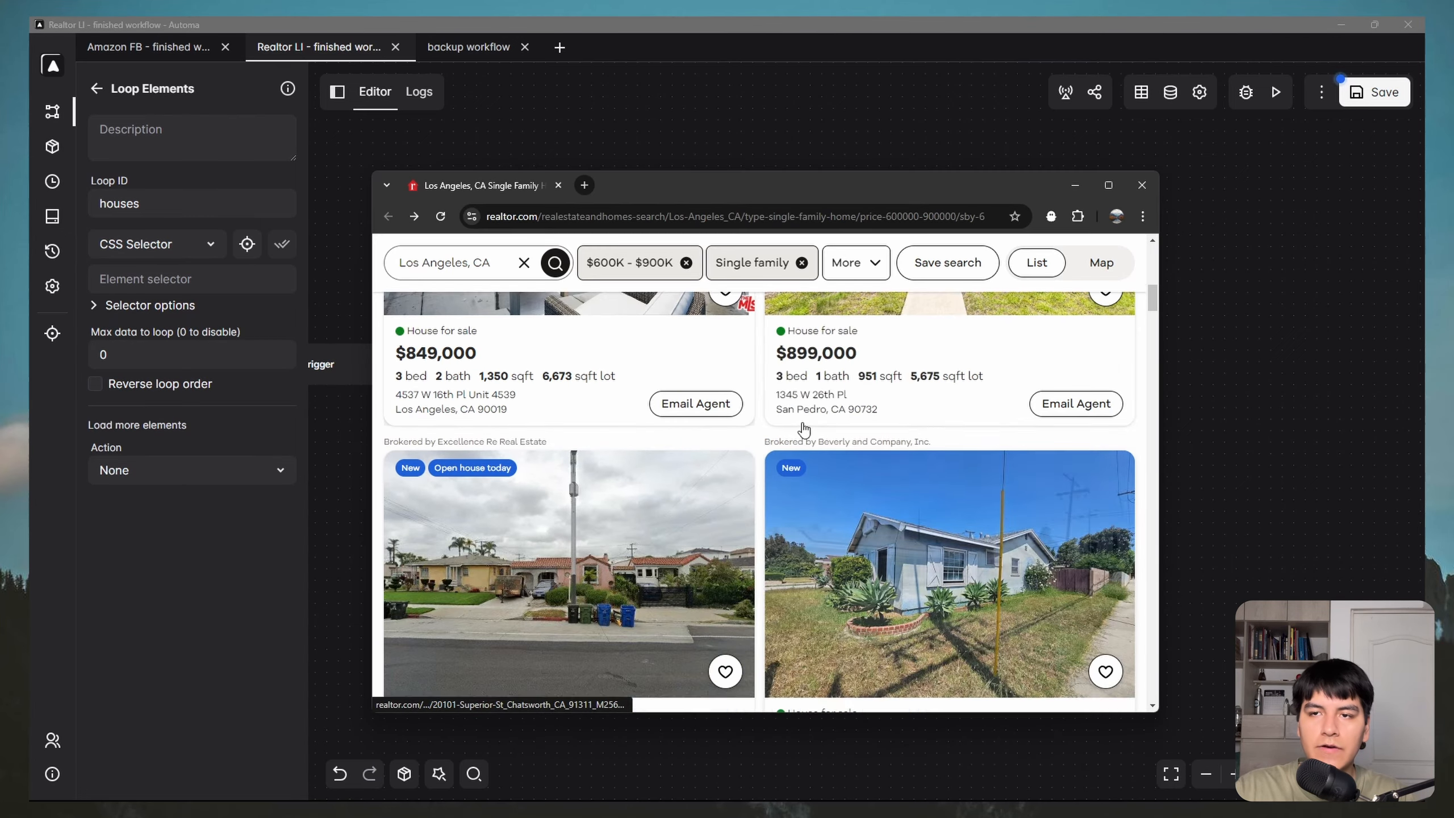
pyautogui.click(1076, 185)
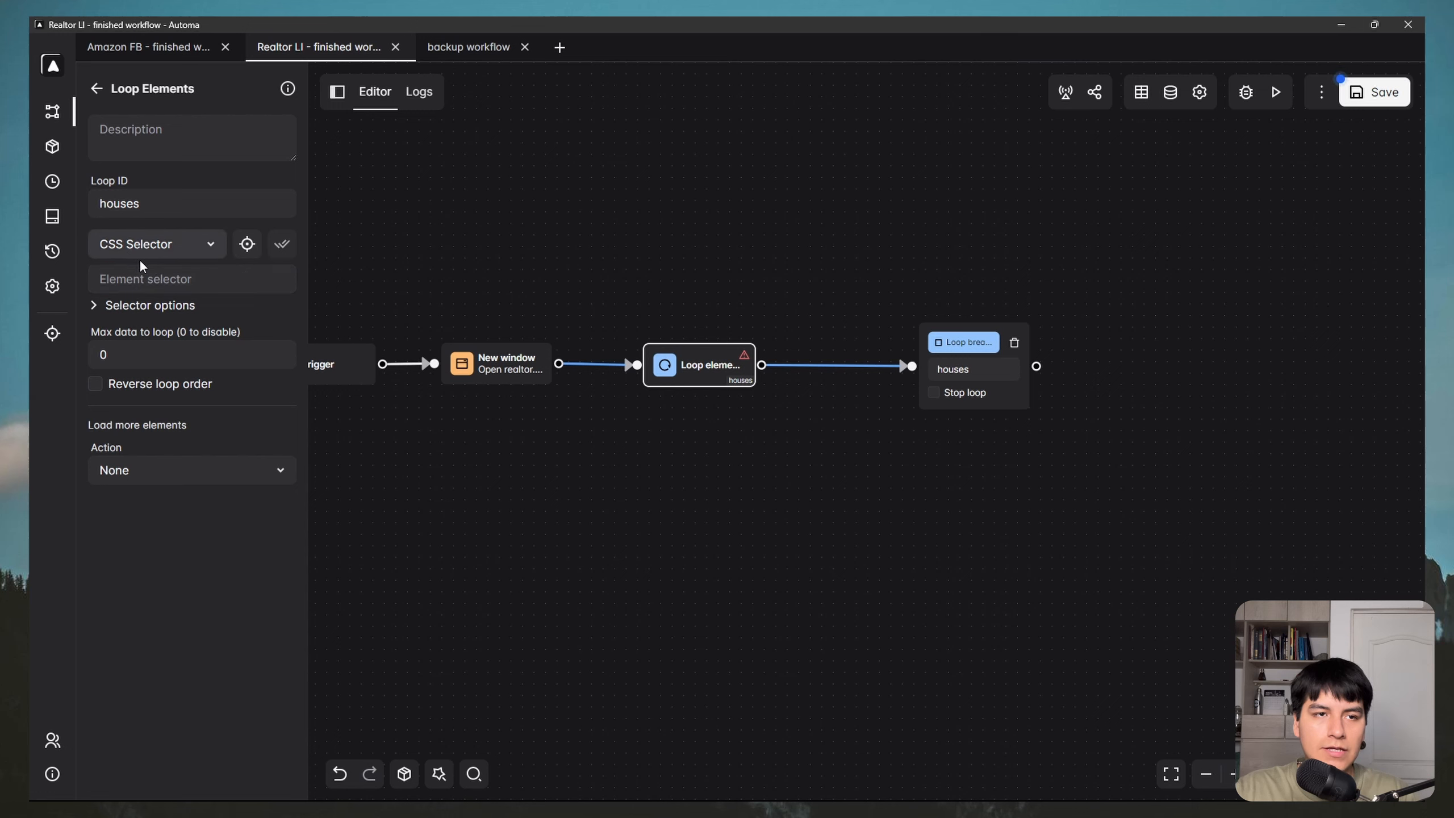
pyautogui.click(174, 280)
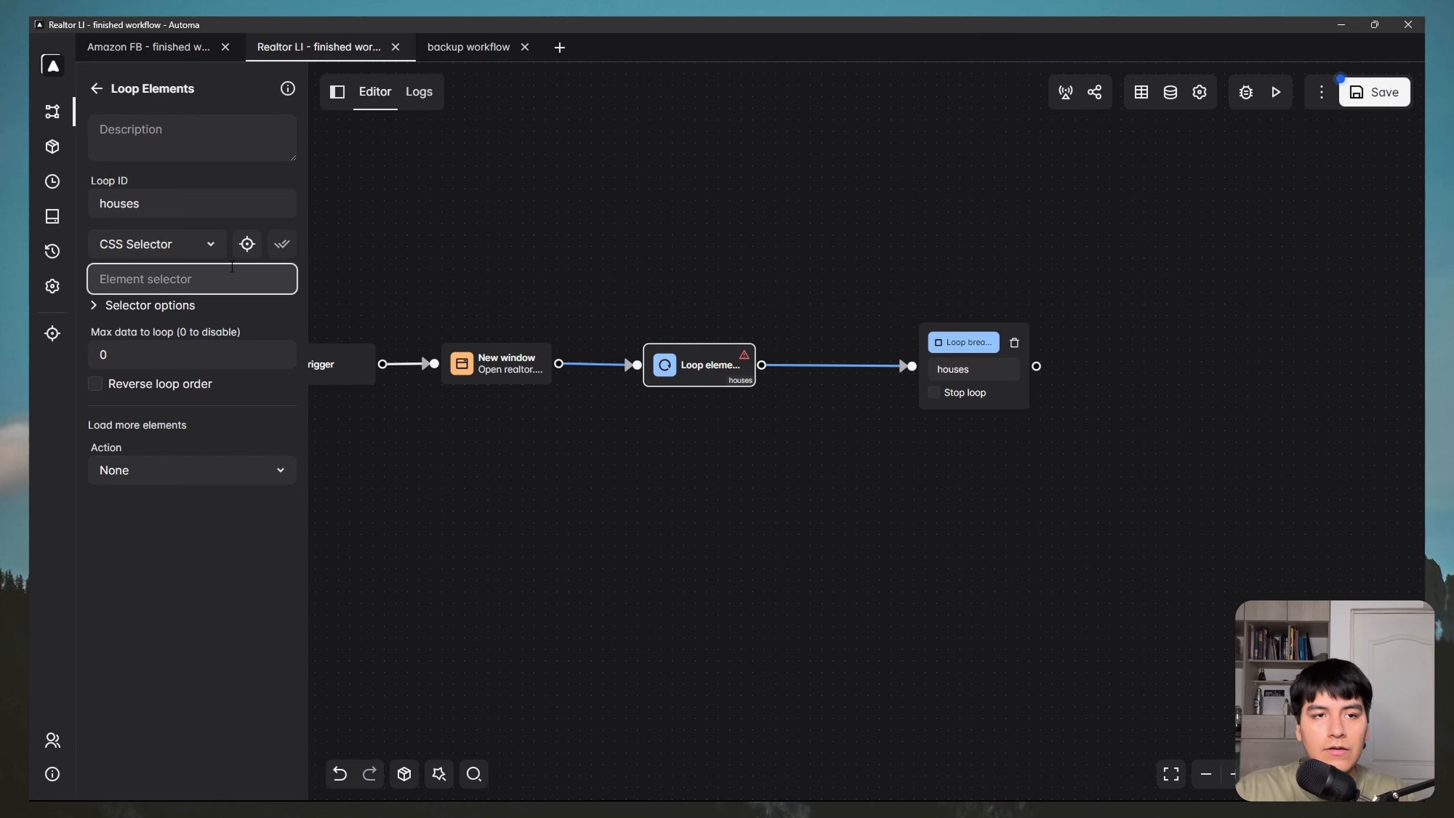
pyautogui.click(286, 316)
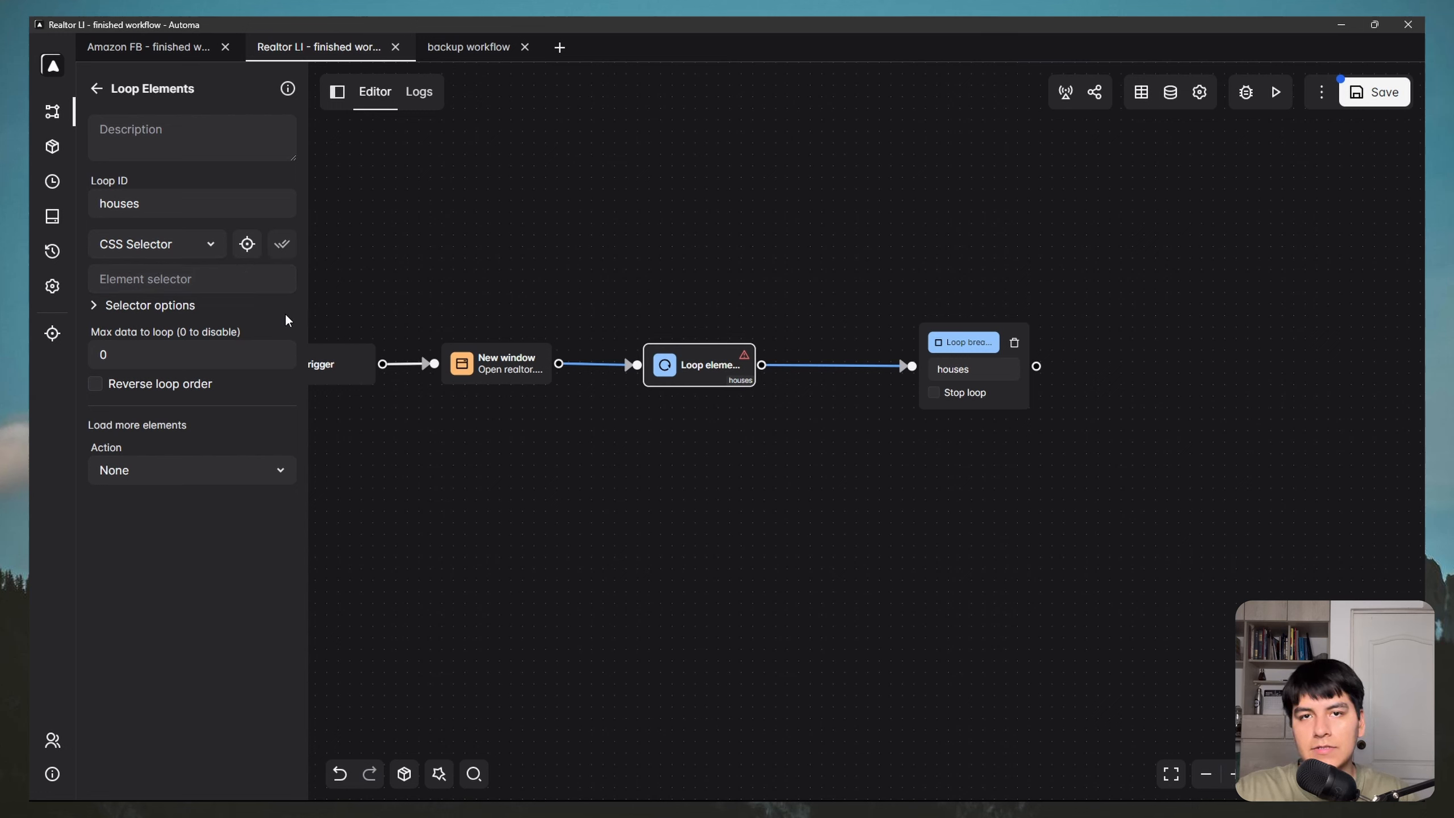
# Step: With the element picker in multiple-select mode, select all listing cards on the results page
pyautogui.press('super')
pyautogui.moveTo(277, 783)
pyautogui.click(320, 745)
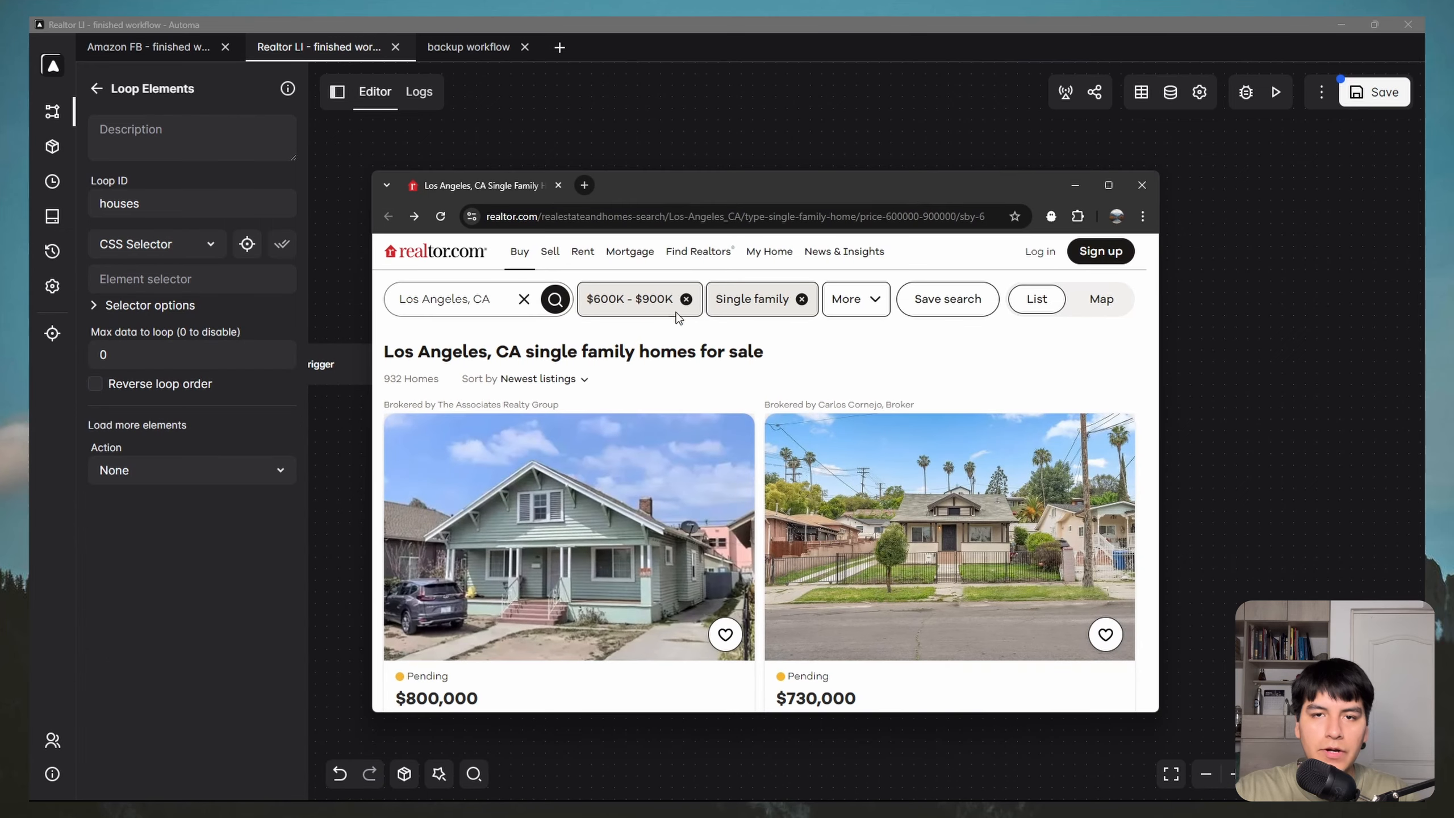
pyautogui.moveTo(672, 183); pyautogui.dragTo(667, 181)
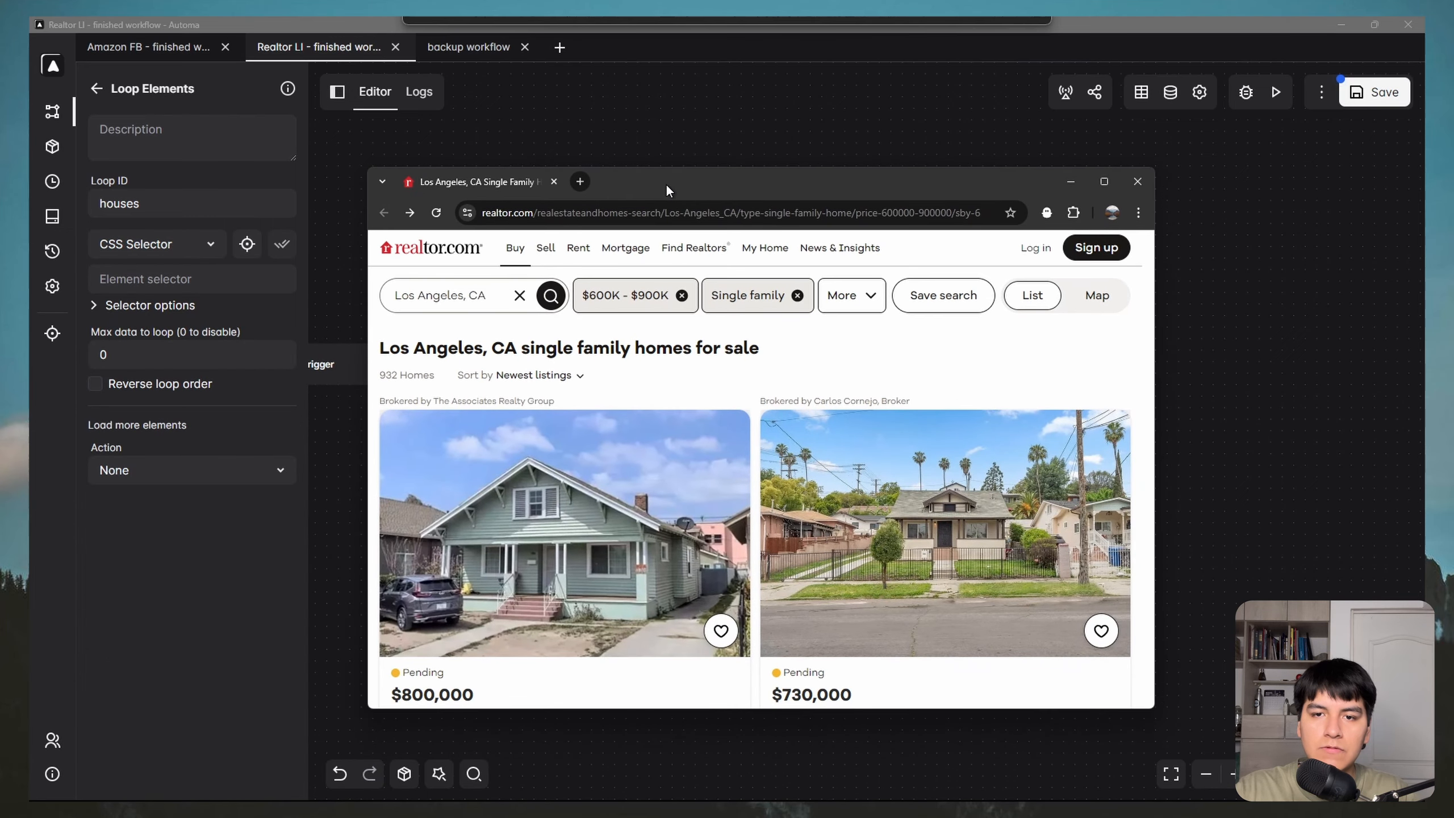
pyautogui.click(246, 245)
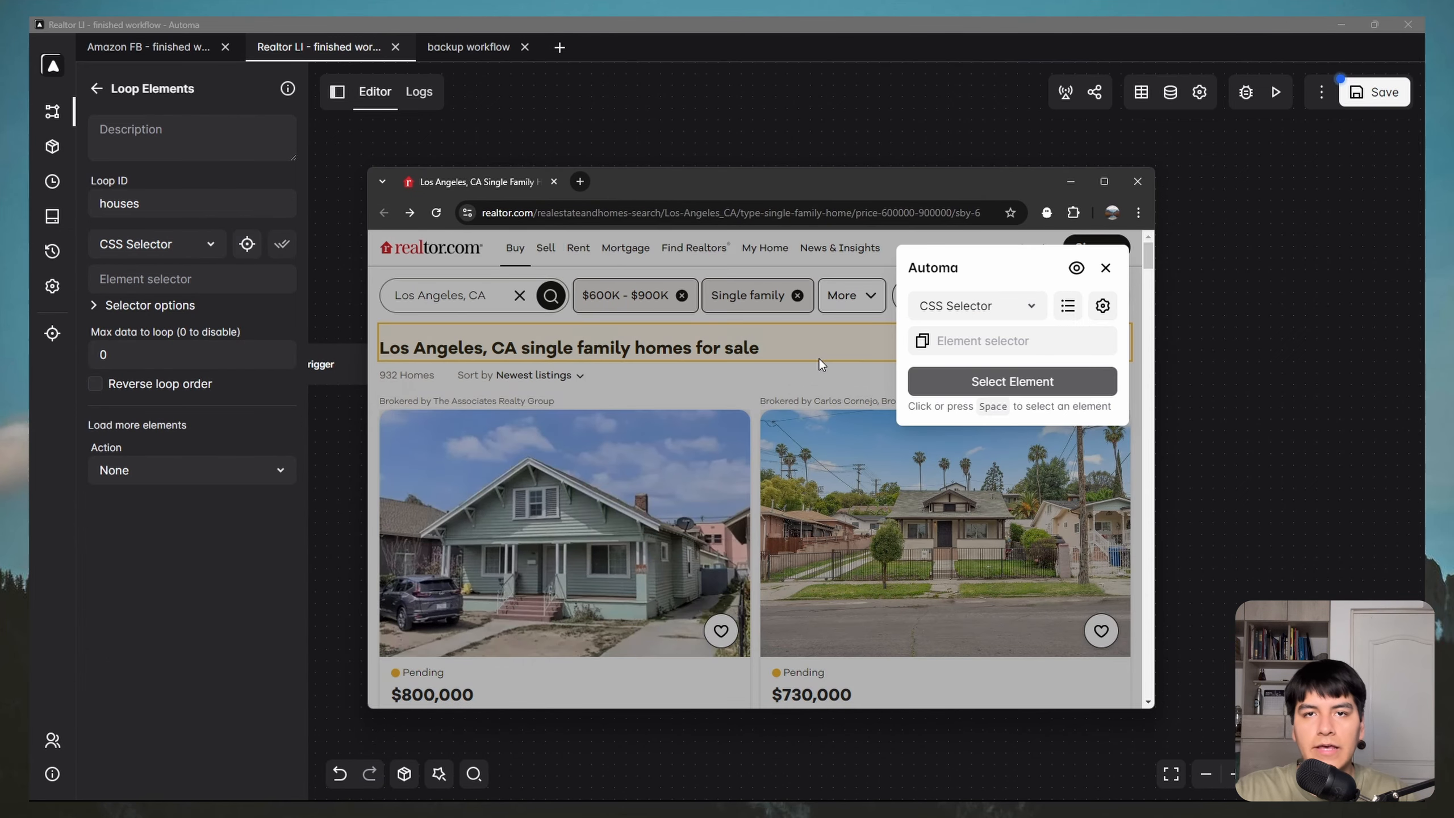
pyautogui.scroll(-1, 636, 482)
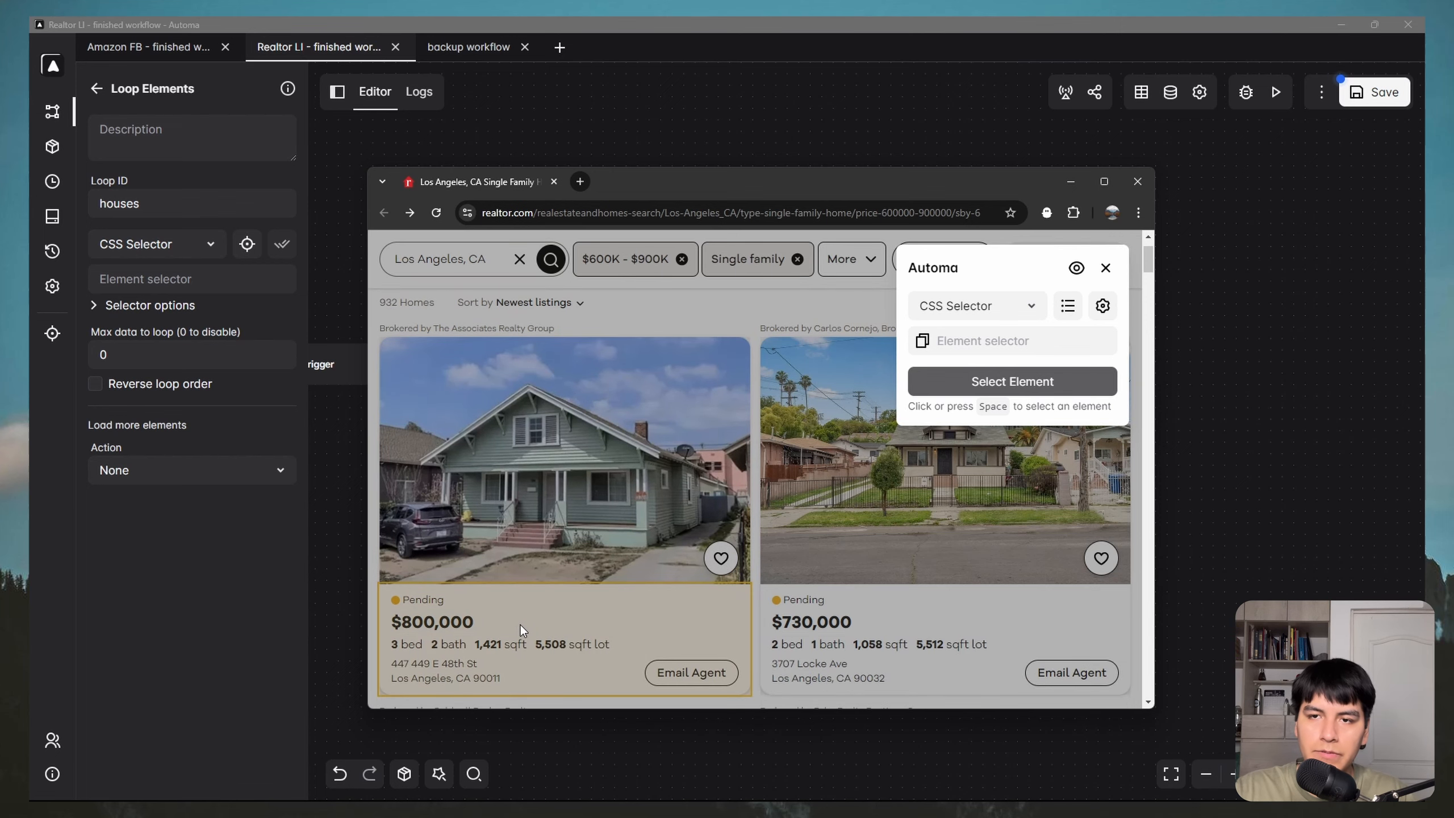
pyautogui.click(1069, 309)
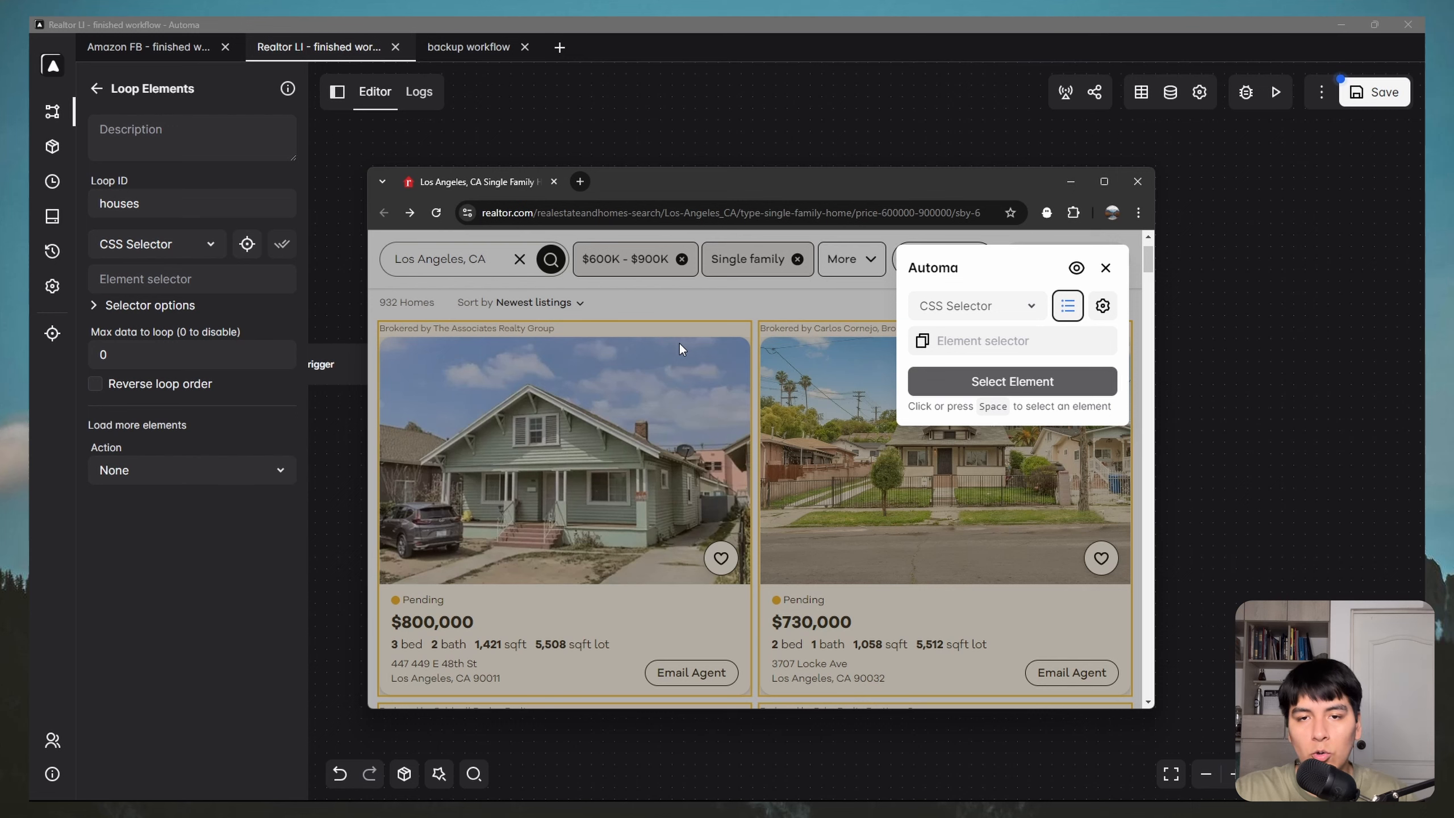
pyautogui.scroll(-3, 680, 343)
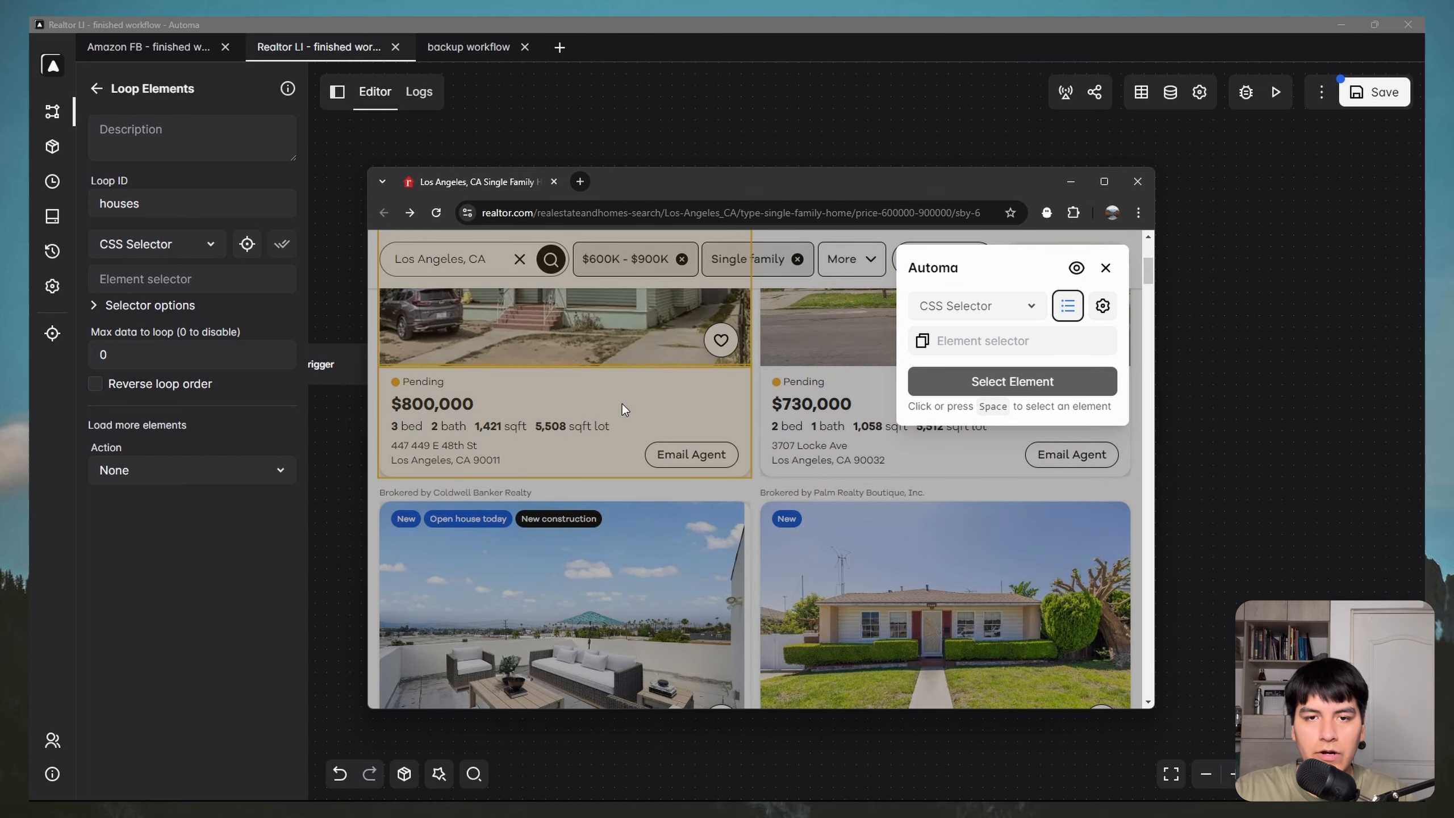
pyautogui.click(574, 340)
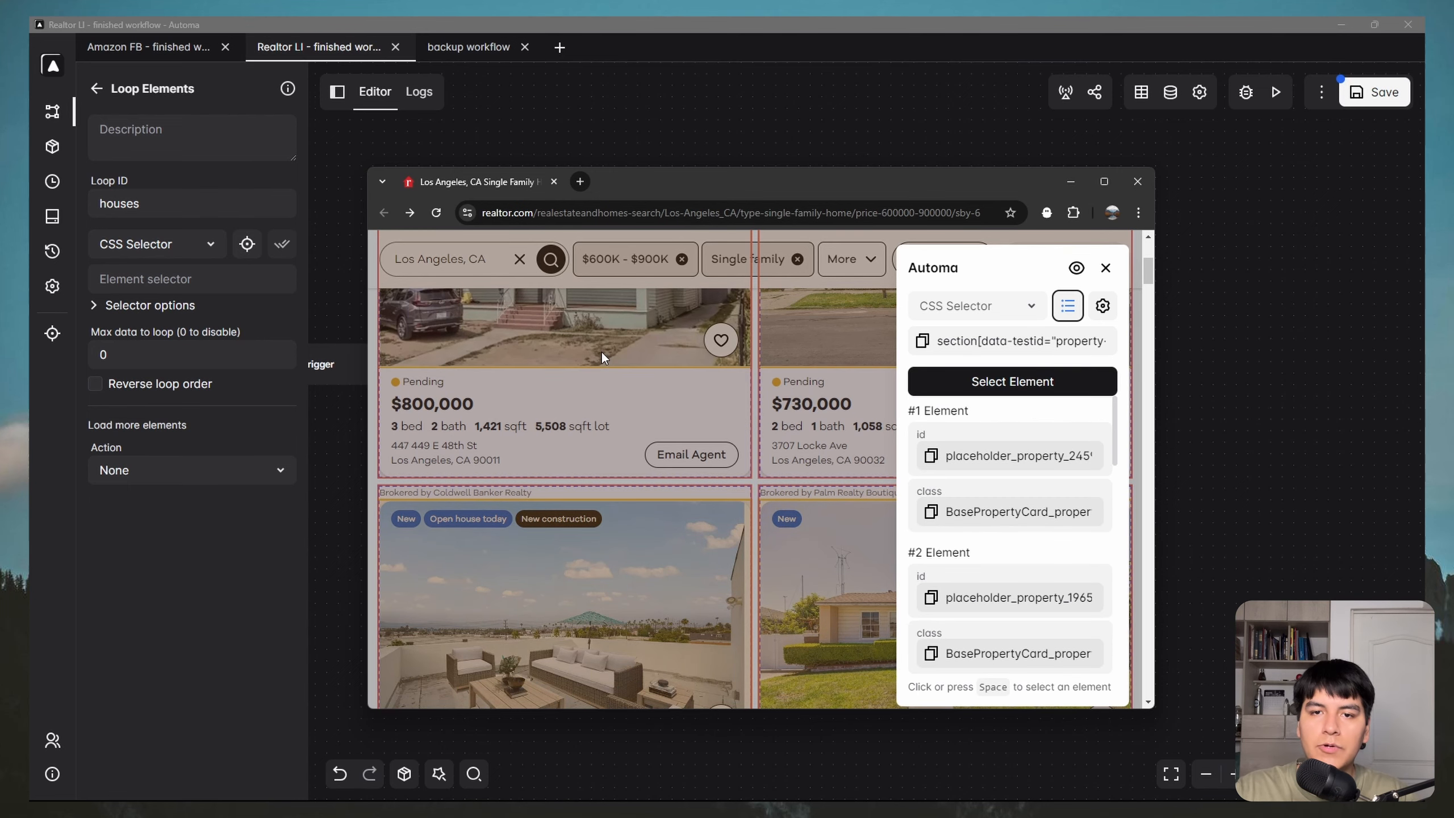
# Step: Copy the class name the listing cards share from the picker panel
pyautogui.scroll(5, 621, 332)
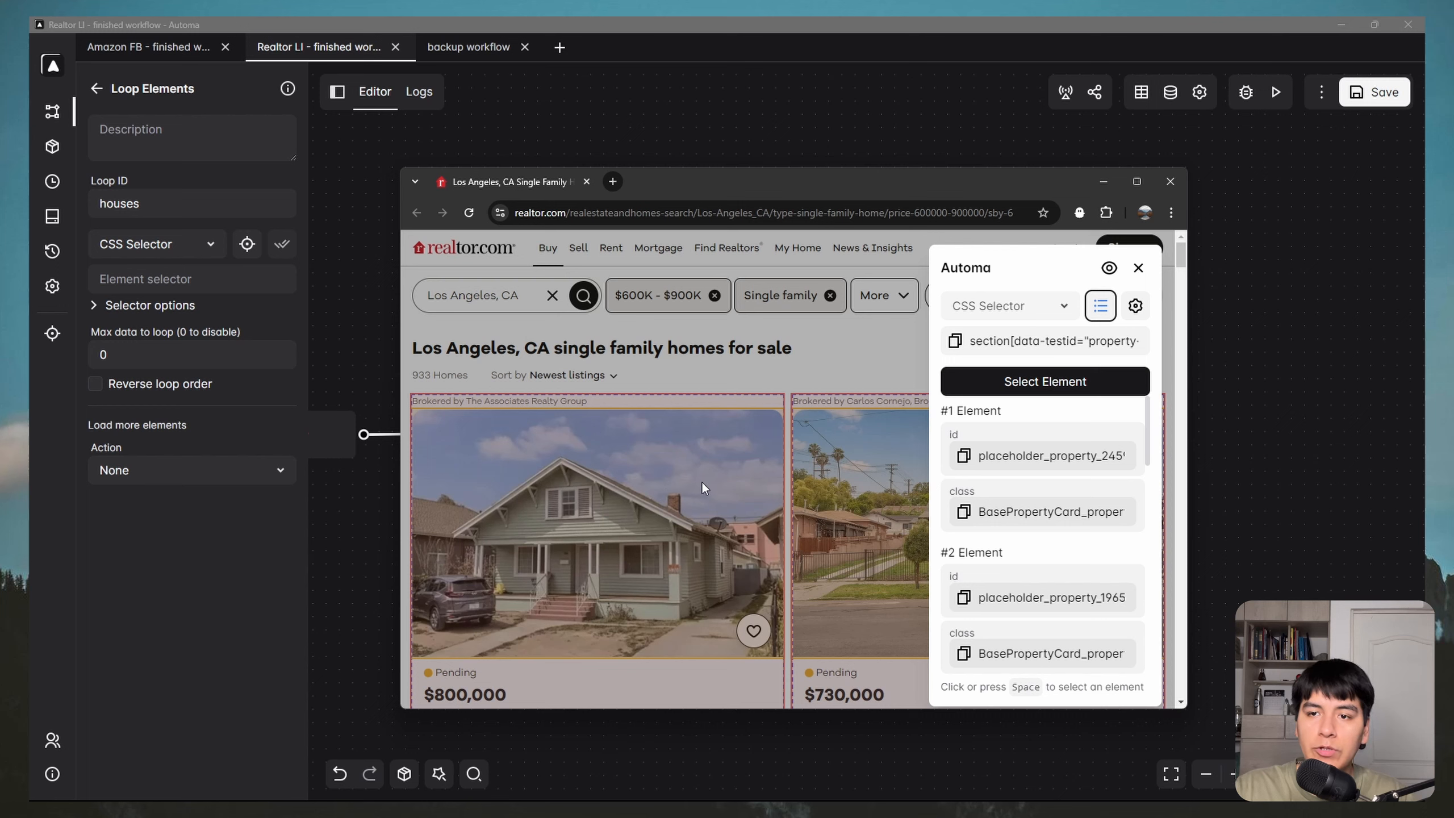
pyautogui.click(1040, 382)
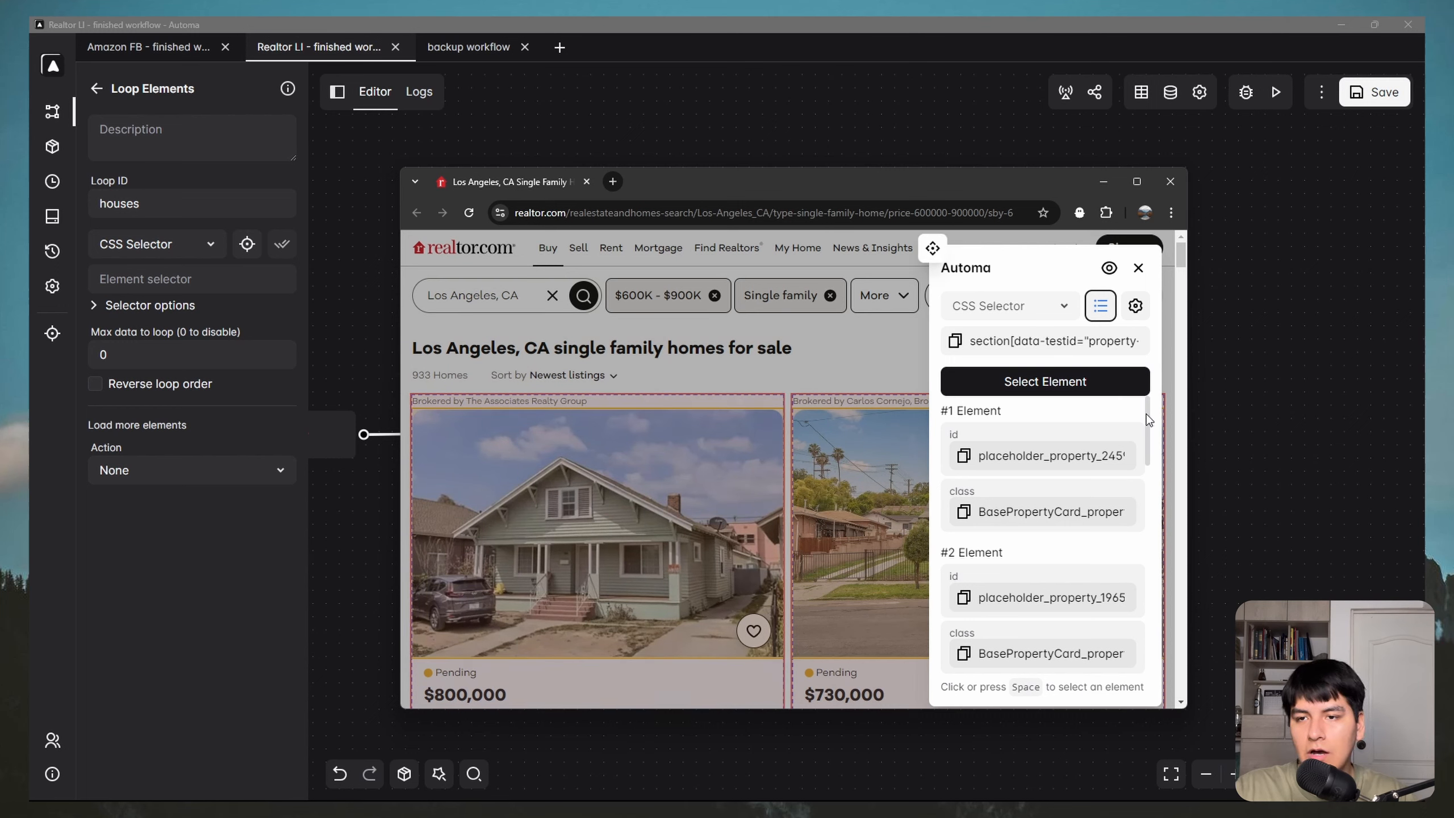
pyautogui.scroll(-1, 1147, 422)
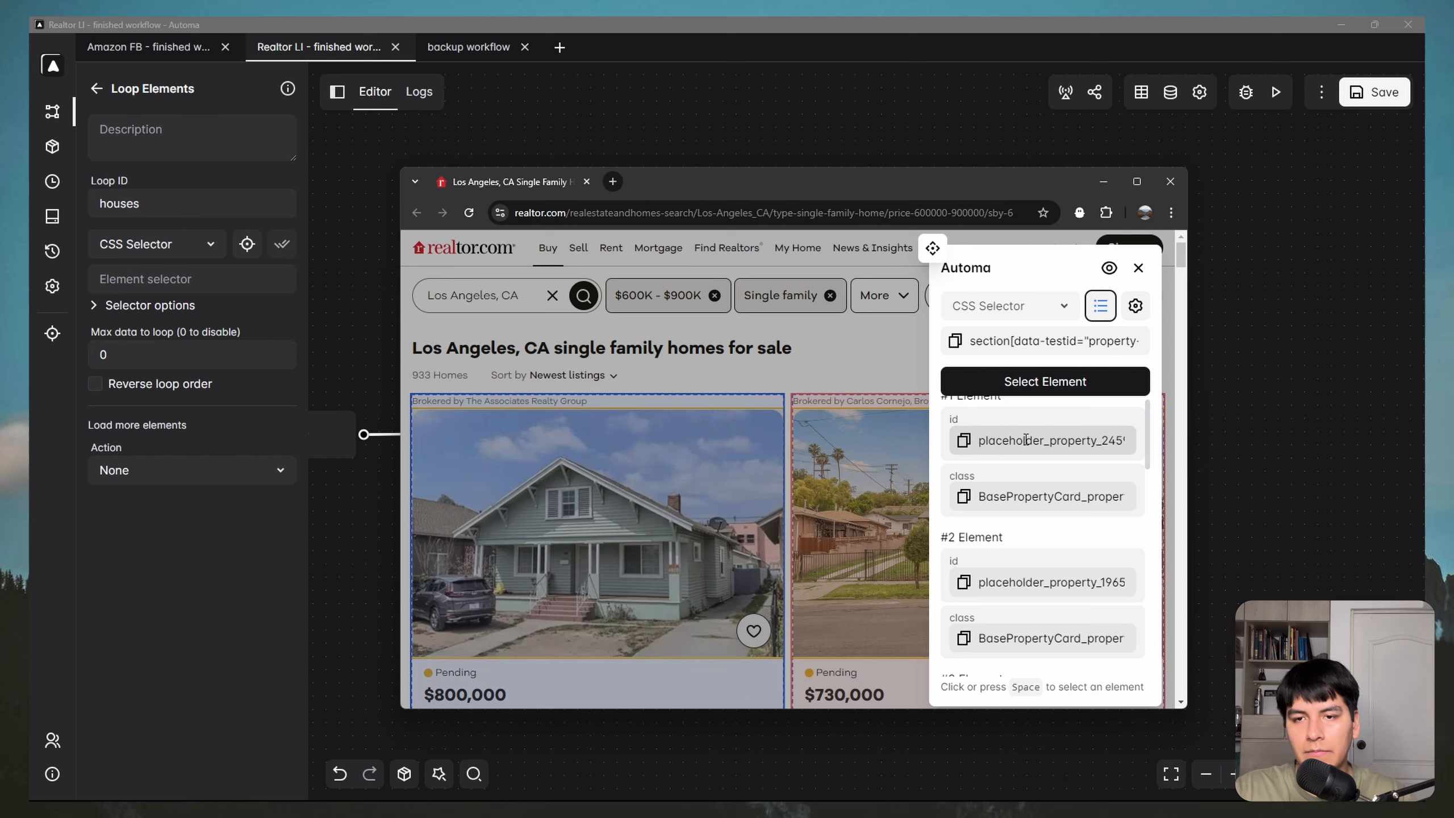
pyautogui.scroll(1, 1011, 454)
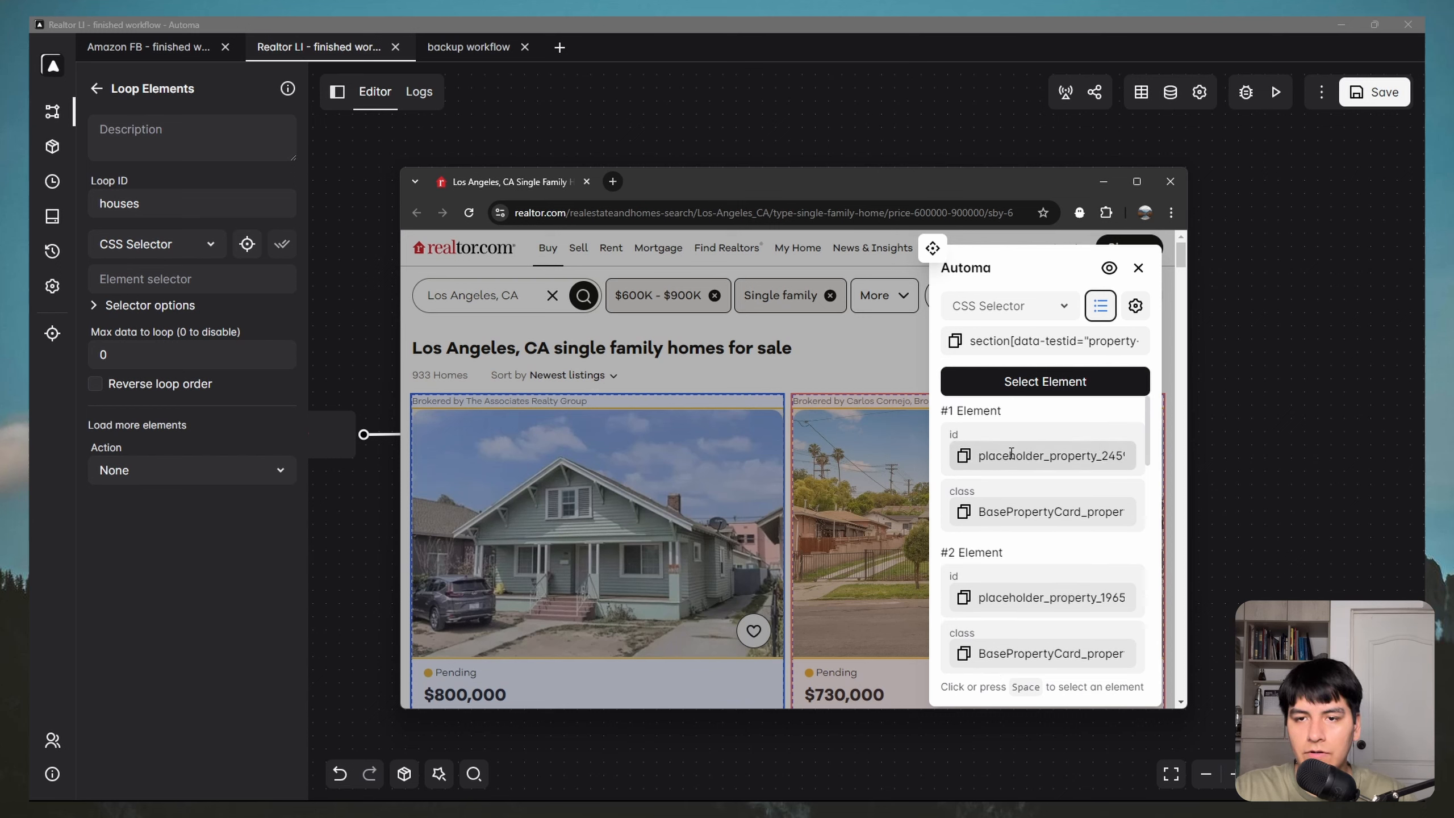
pyautogui.scroll(-2, 1013, 458)
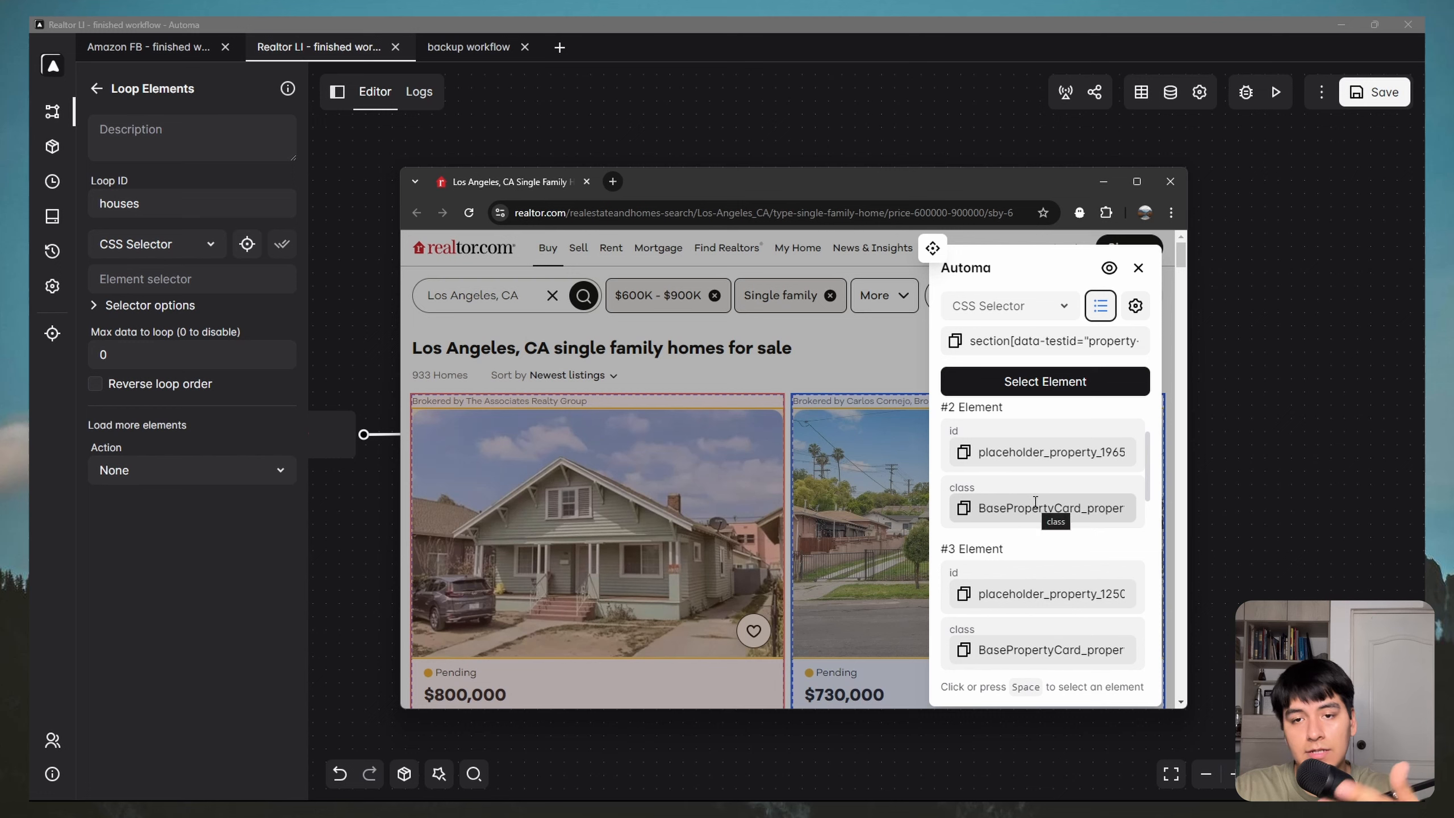
pyautogui.scroll(2, 991, 441)
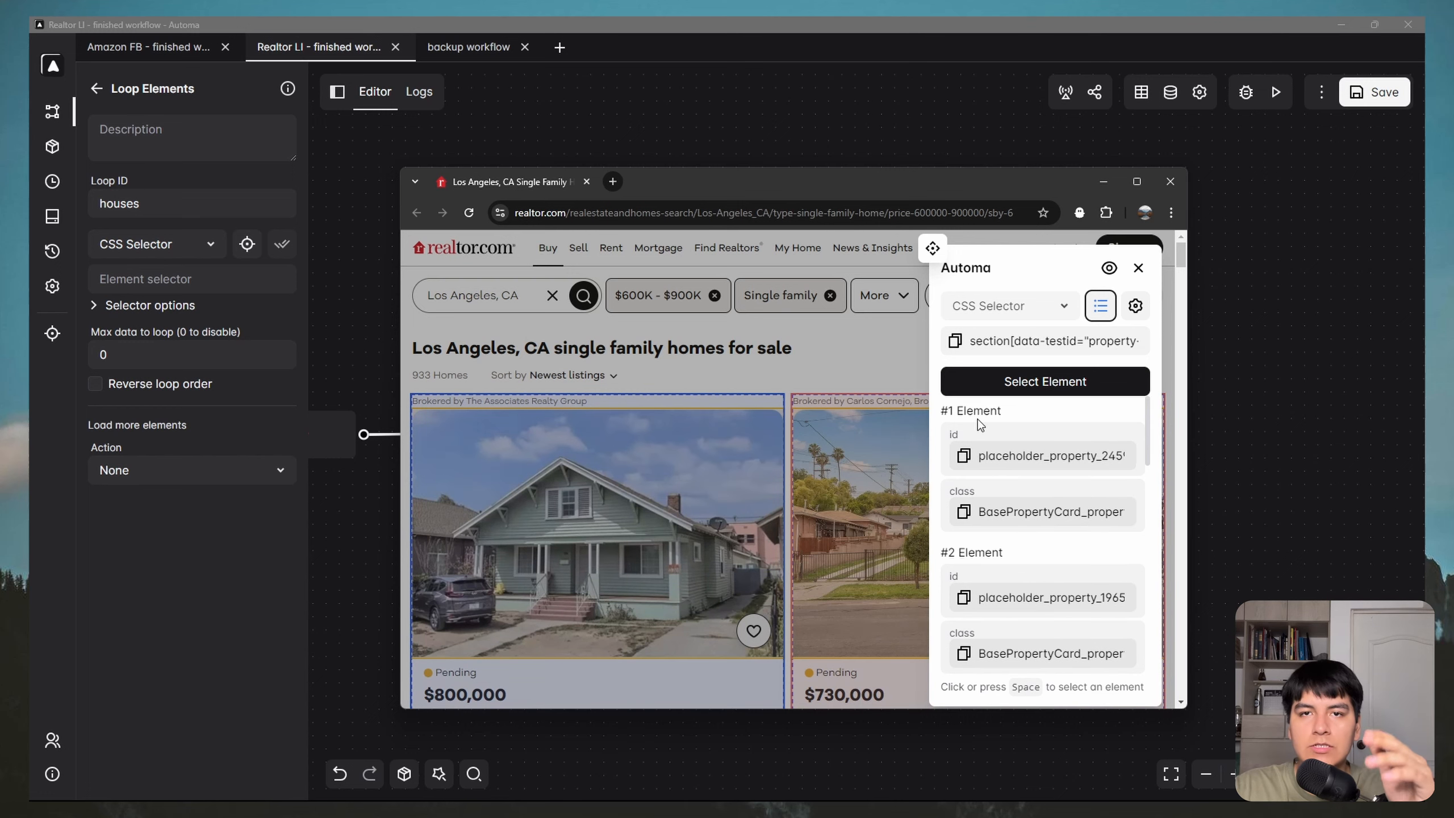
pyautogui.click(965, 514)
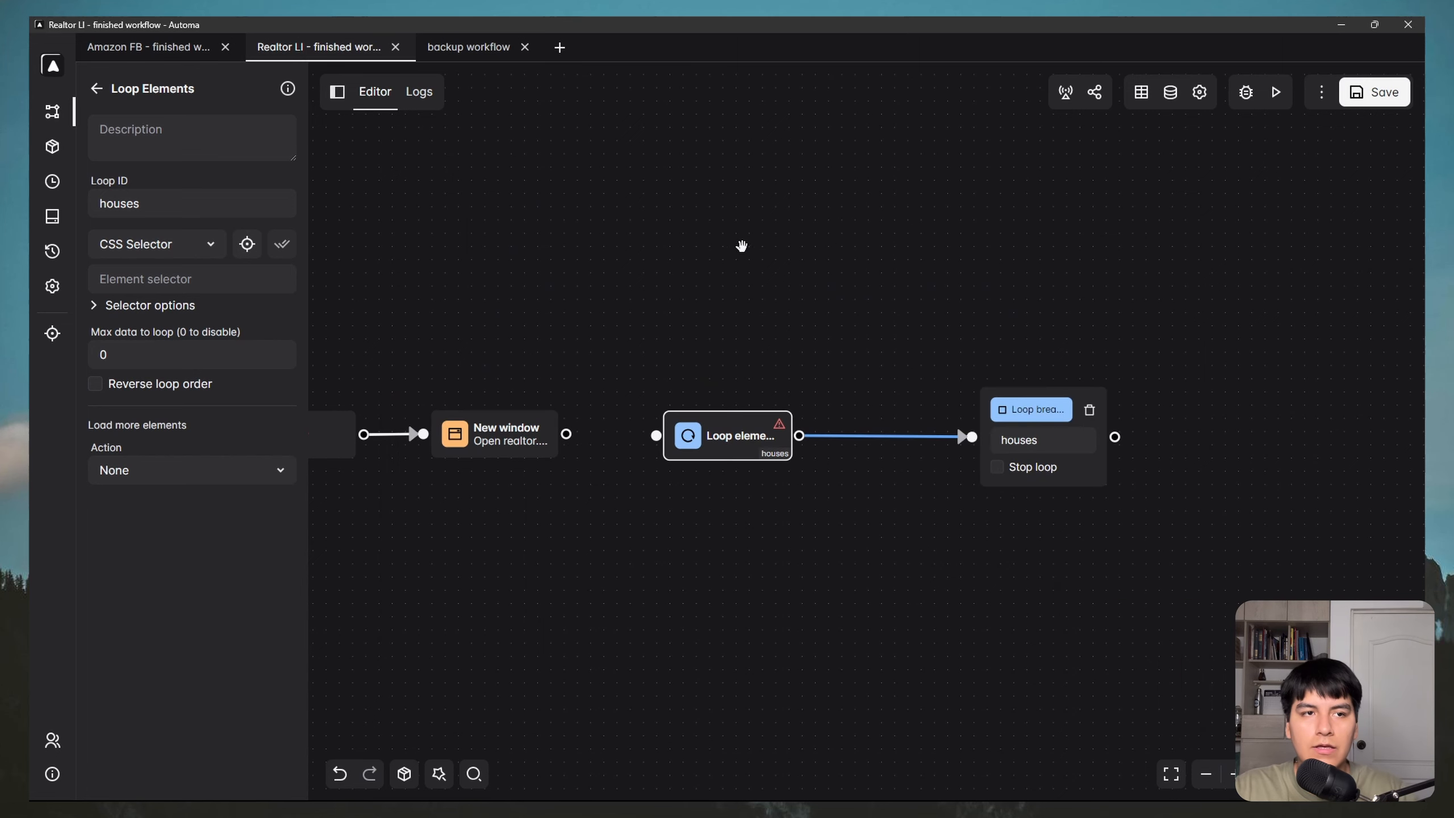
# Step: Paste the listing-card selector, enable Wait for selector, and cap the loop at 2 items
pyautogui.click(1103, 181)
pyautogui.click(218, 280)
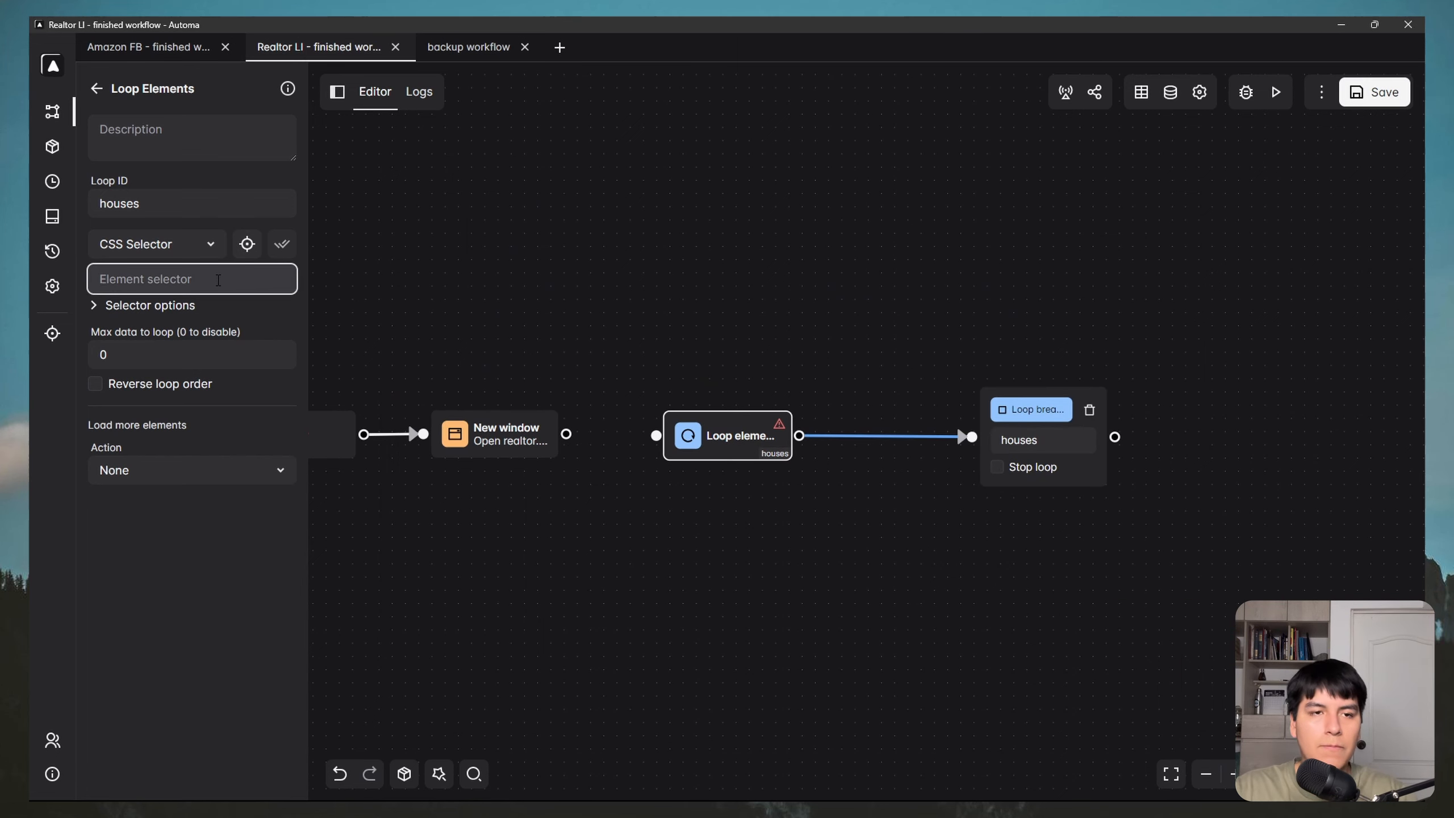
pyautogui.hotkey('ctrl', 'v')
pyautogui.click(134, 310)
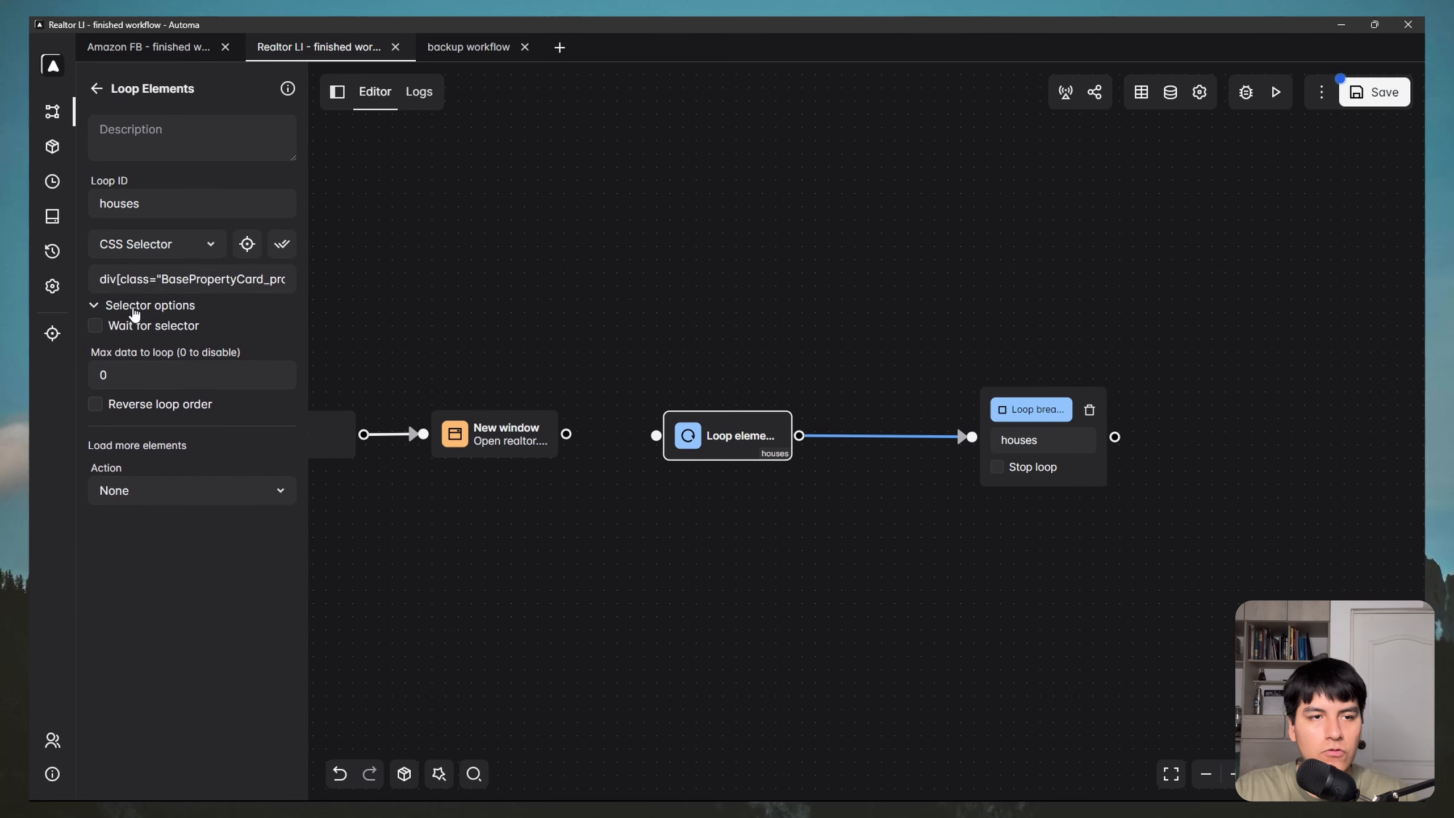
pyautogui.click(95, 326)
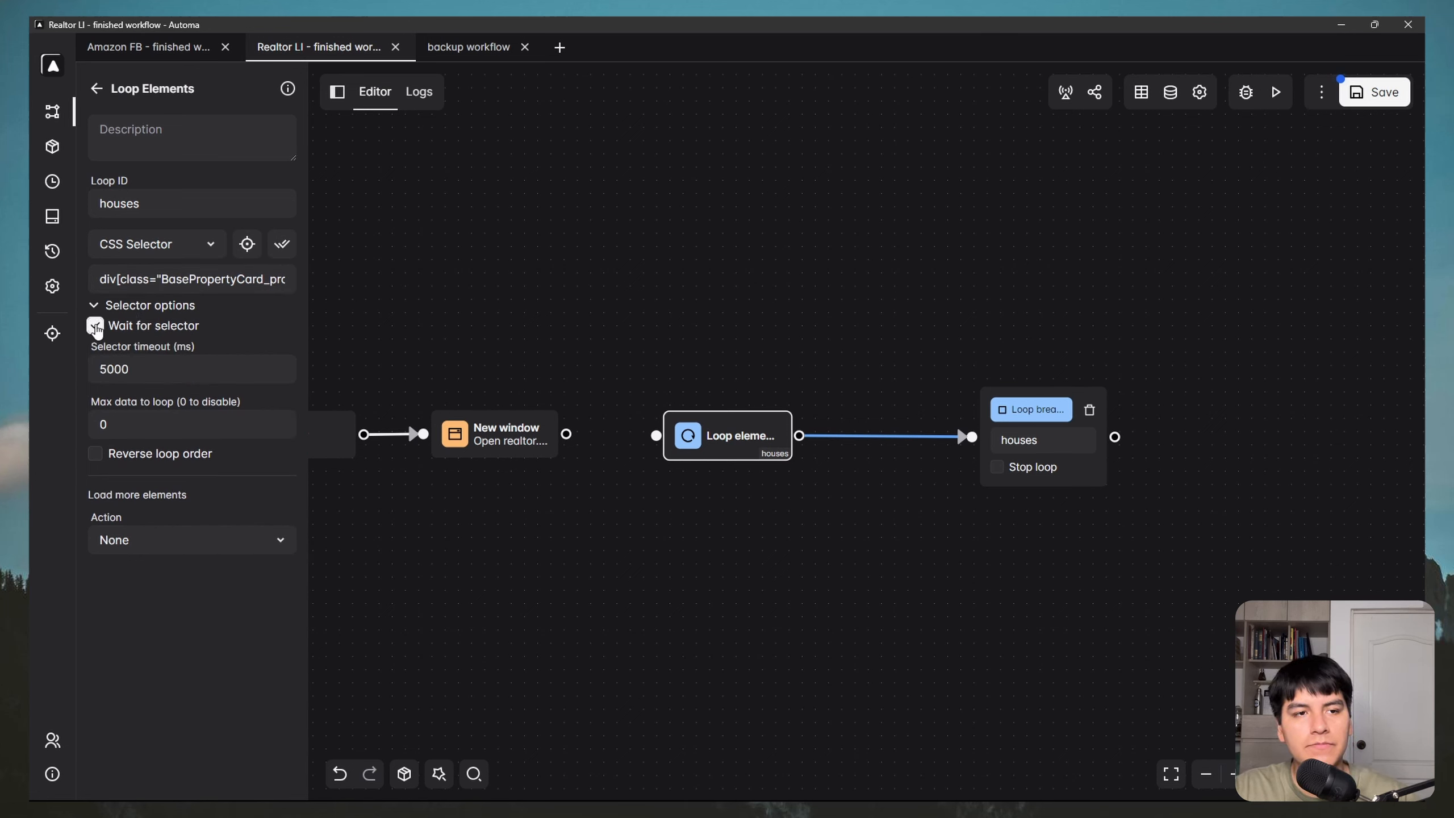
pyautogui.click(139, 421)
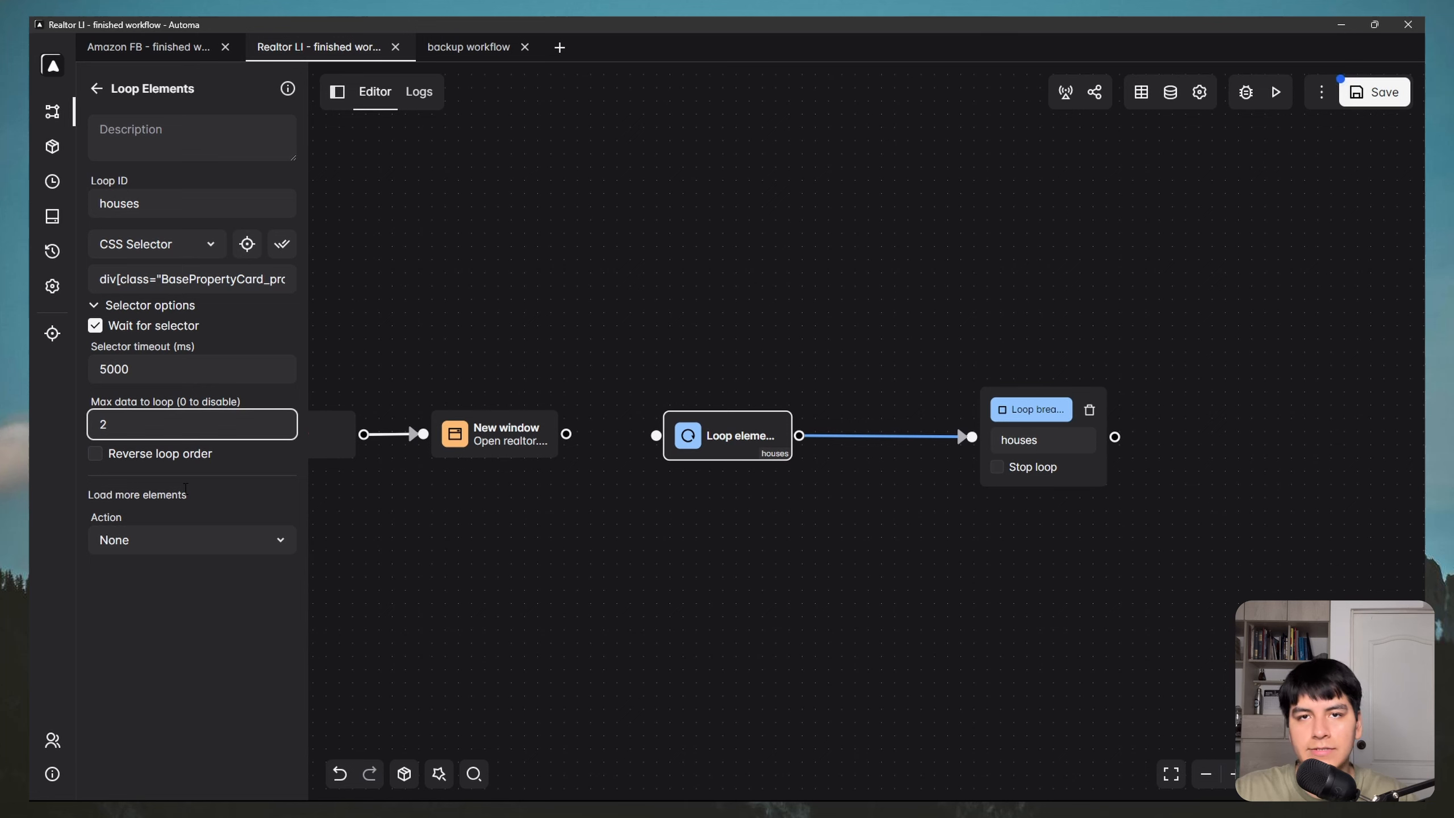
pyautogui.click(217, 538)
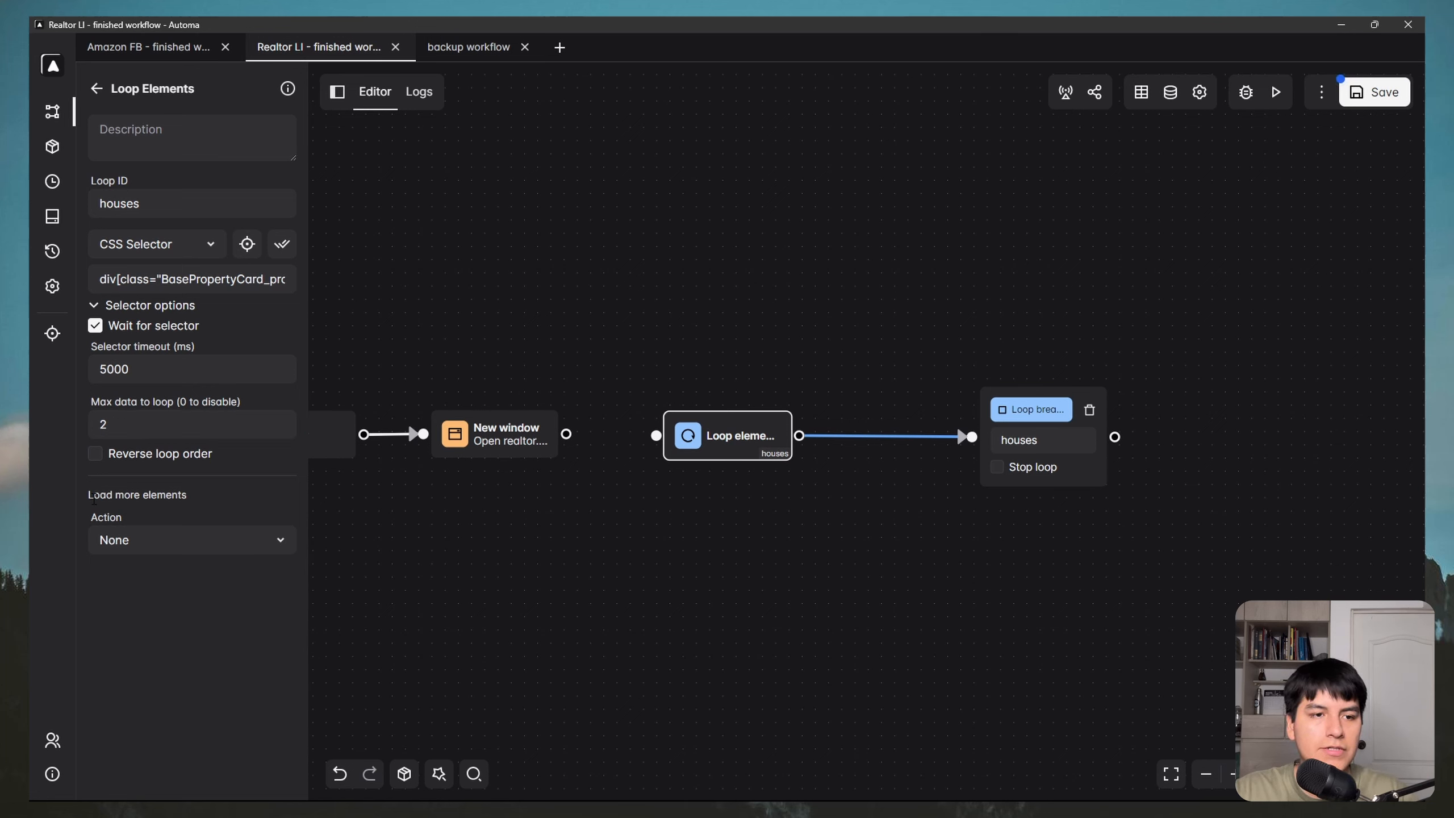
# Step: Load more elements by scrolling down with a 30-second wait, Scroll to bottom unticked
pyautogui.click(143, 537)
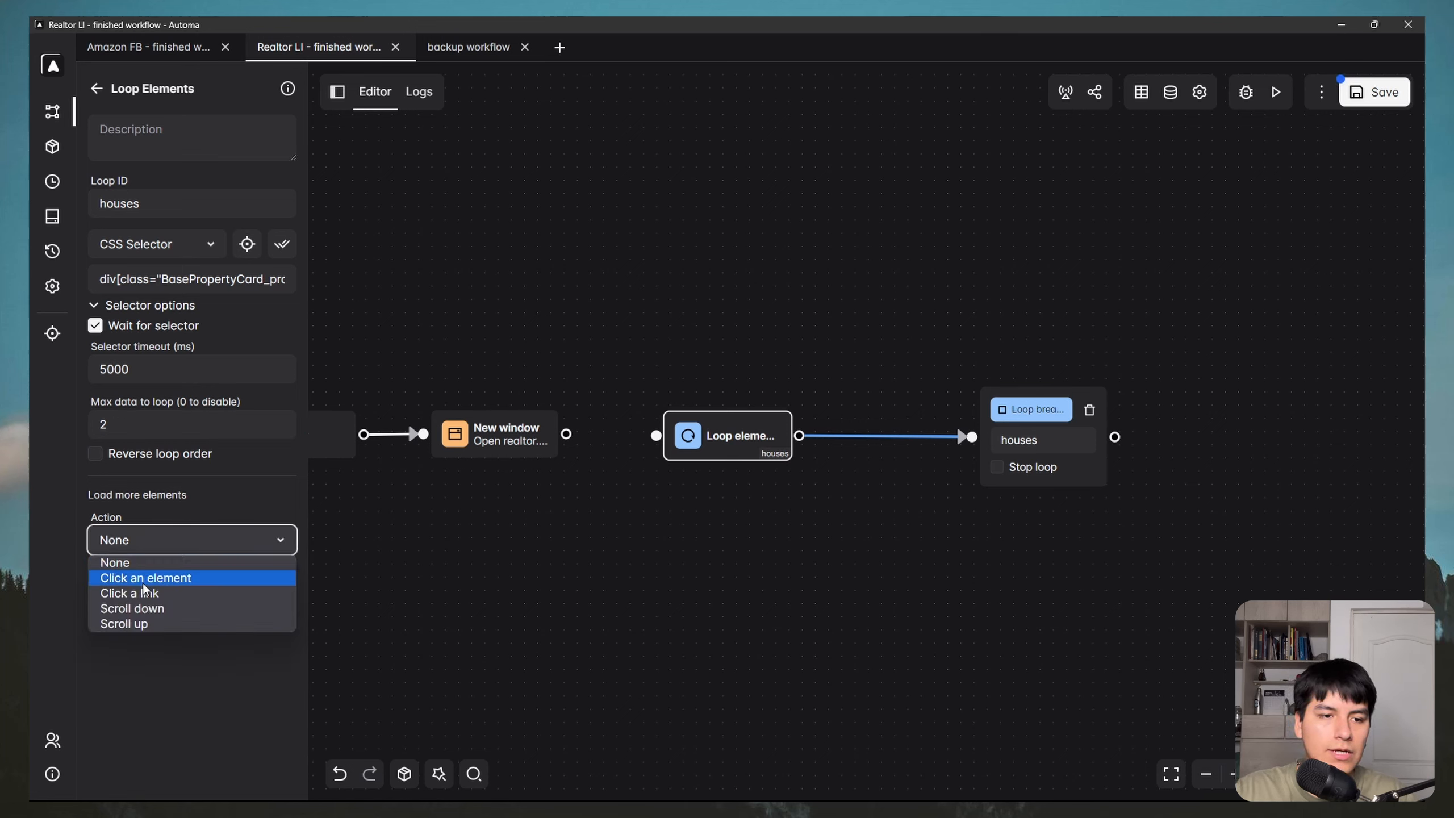
pyautogui.click(140, 609)
pyautogui.click(129, 599)
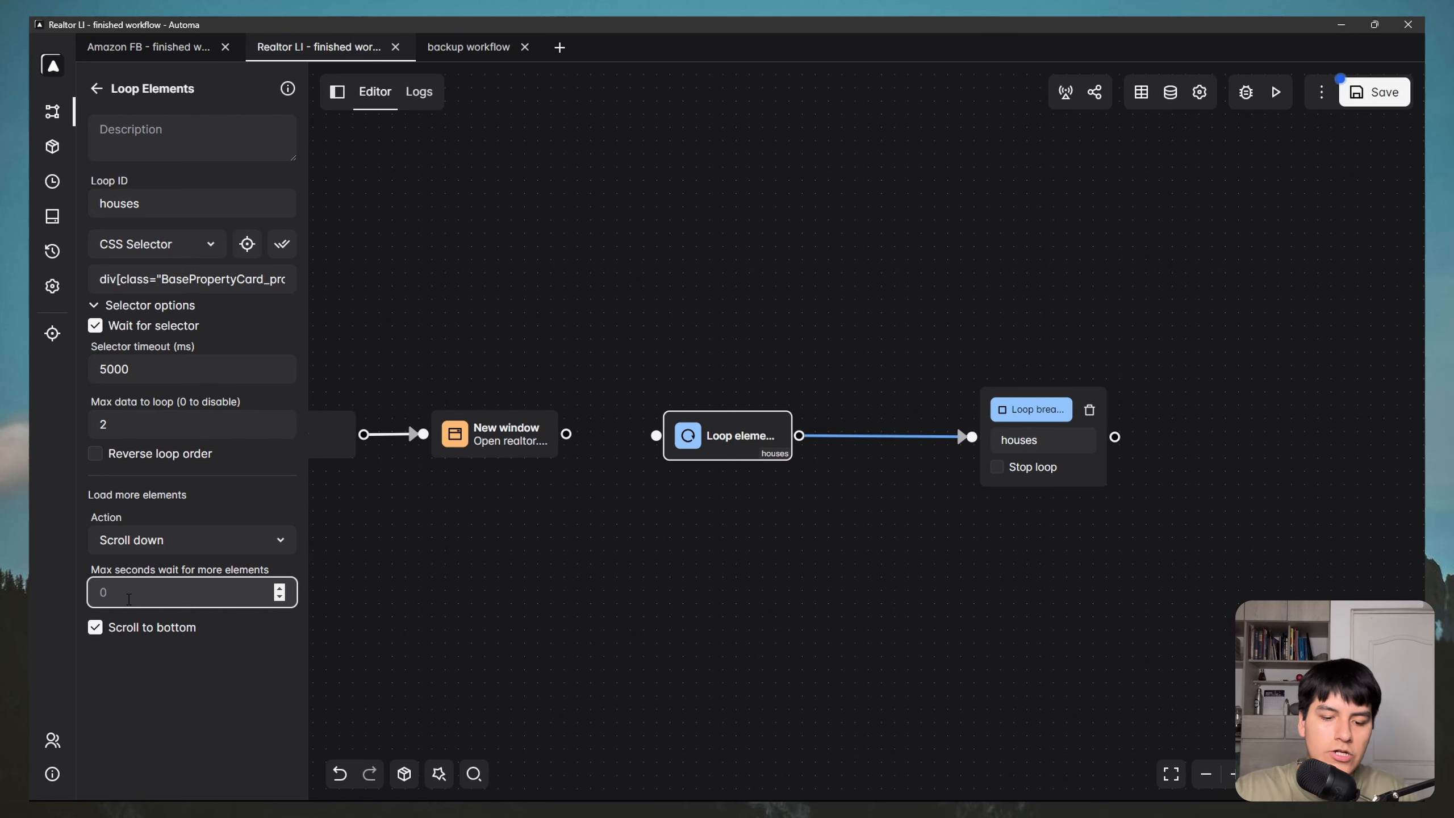
pyautogui.write('3')
pyautogui.press('BackSpace')
pyautogui.press('BackSpace')
pyautogui.write('30')
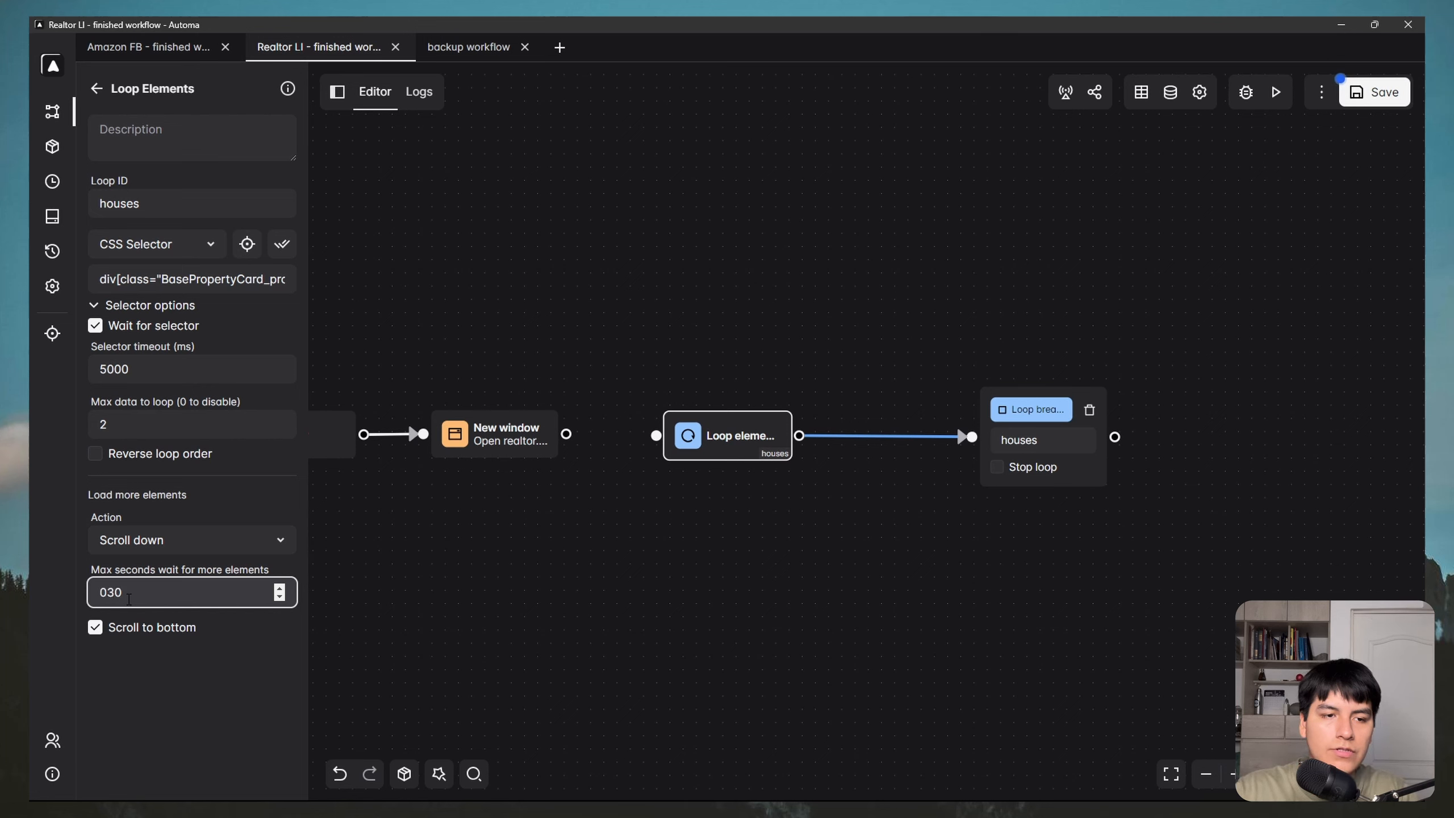
pyautogui.press('BackSpace')
pyautogui.press('BackSpace')
pyautogui.press('BackSpace')
pyautogui.write('30')
pyautogui.click(96, 630)
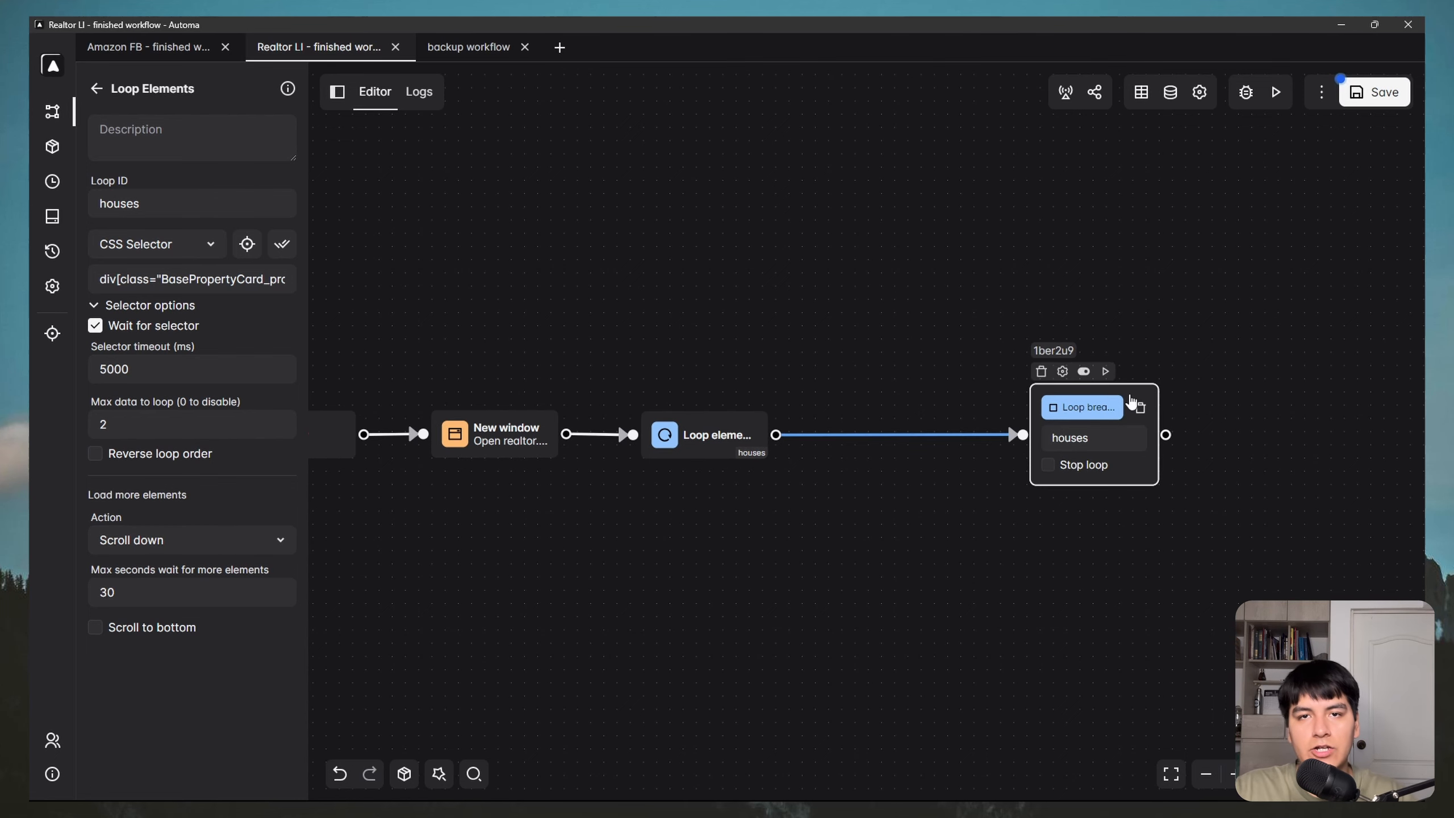
pyautogui.moveTo(1132, 401); pyautogui.dragTo(1369, 403)
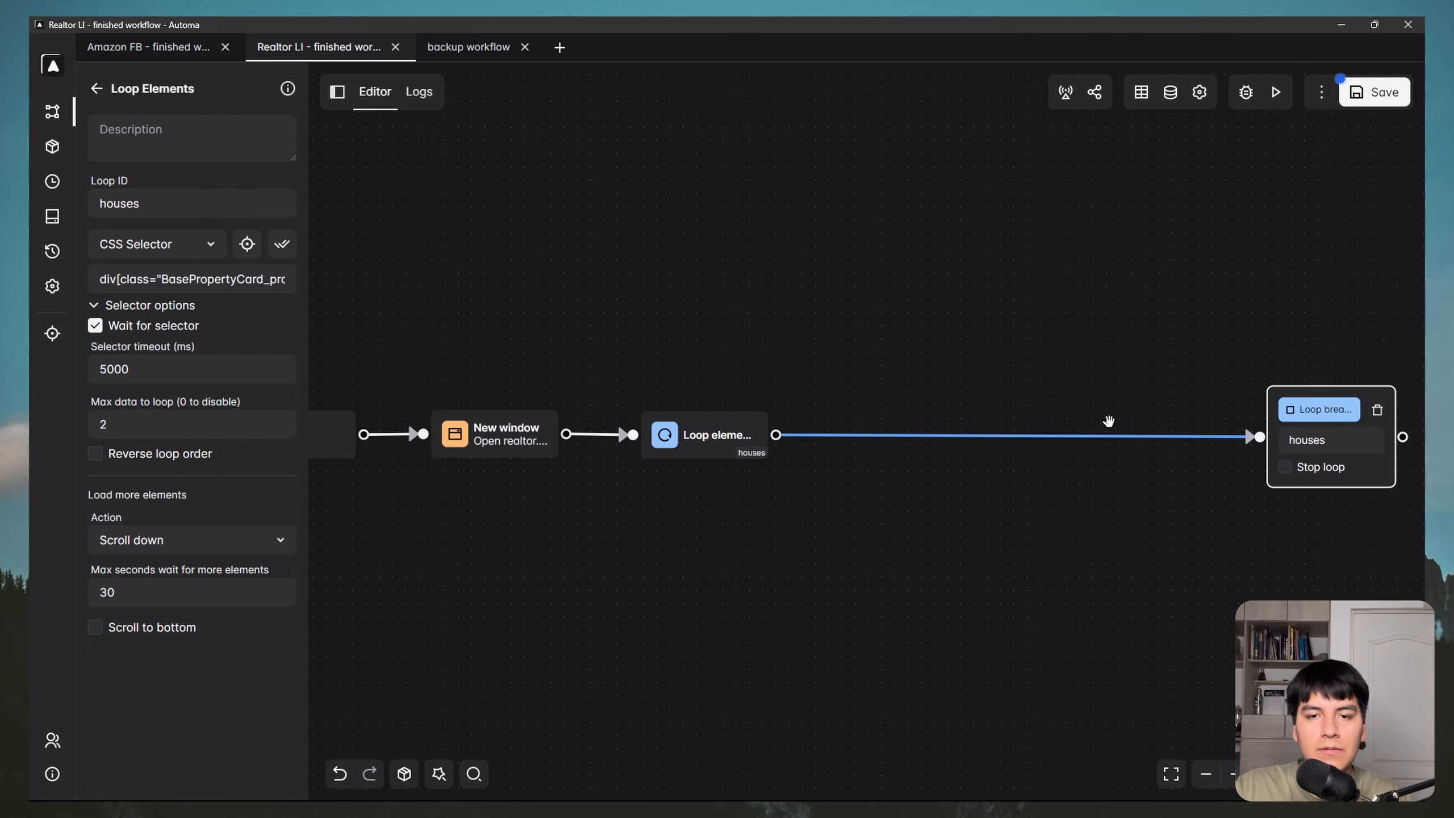
# Step: Preview the first listing in a new tab, close it, and minimize the realtor.com window
pyautogui.moveTo(1012, 392); pyautogui.dragTo(905, 364)
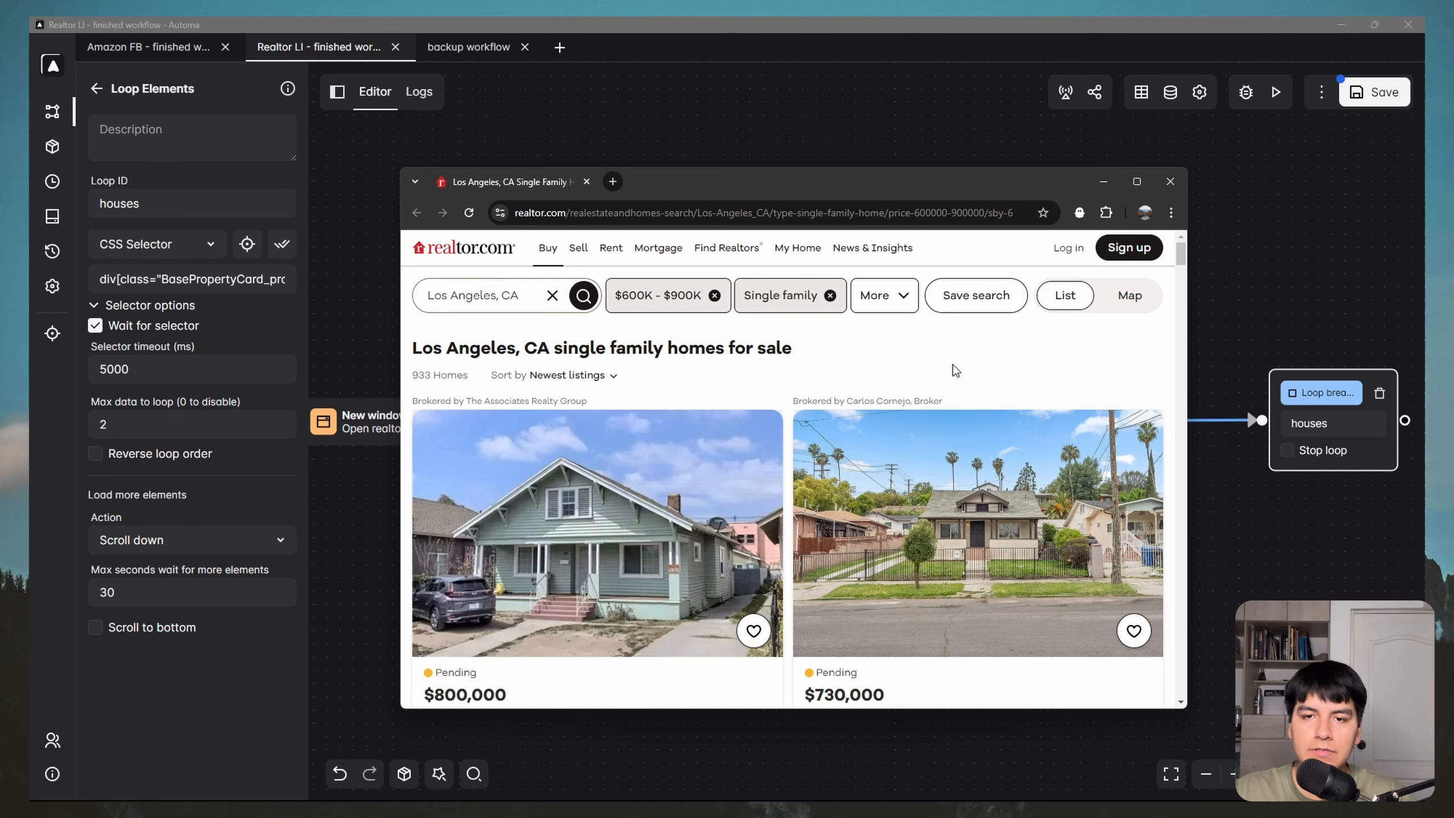
pyautogui.scroll(-1, 627, 492)
pyautogui.rightClick(594, 437)
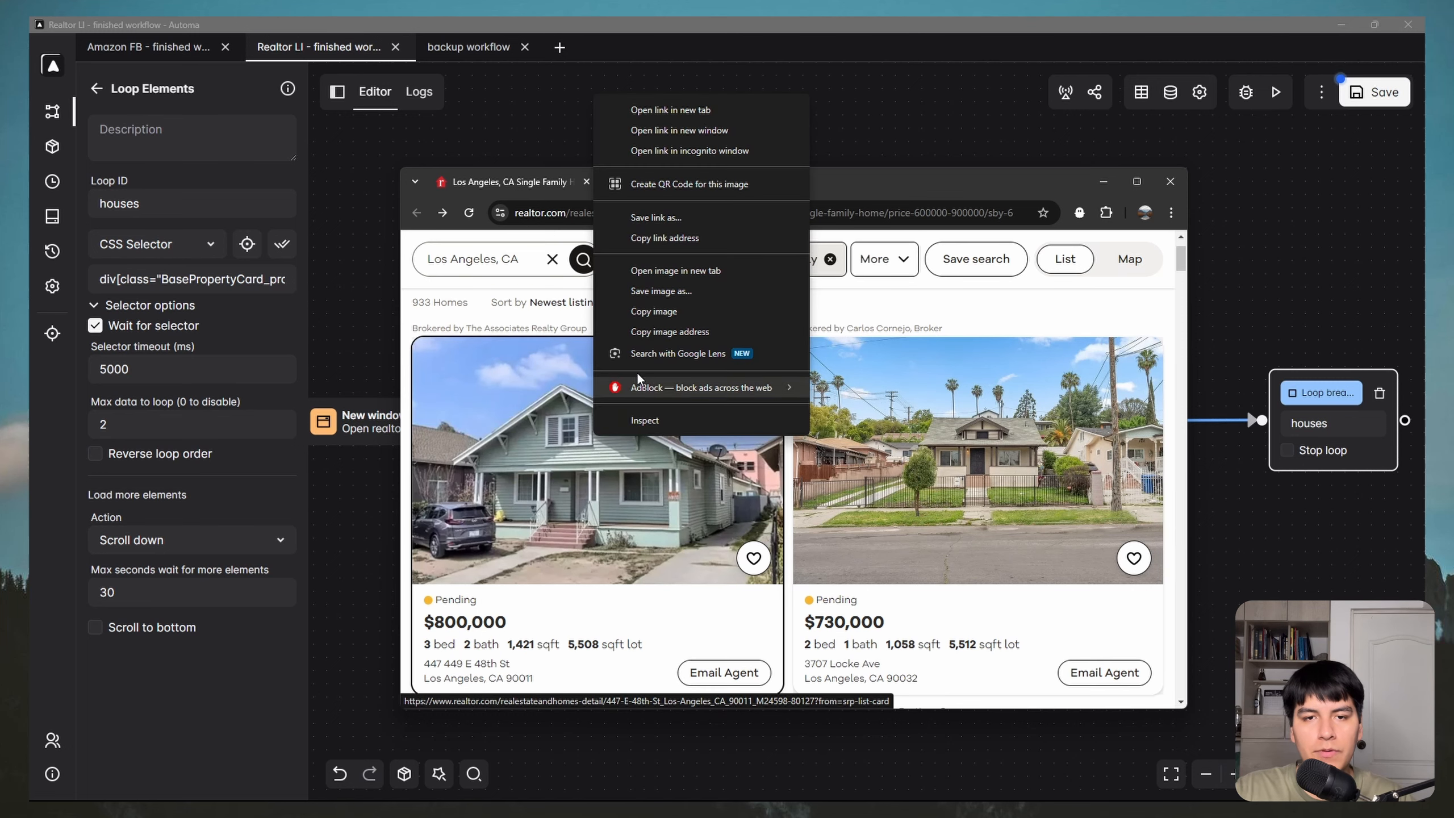
pyautogui.click(630, 109)
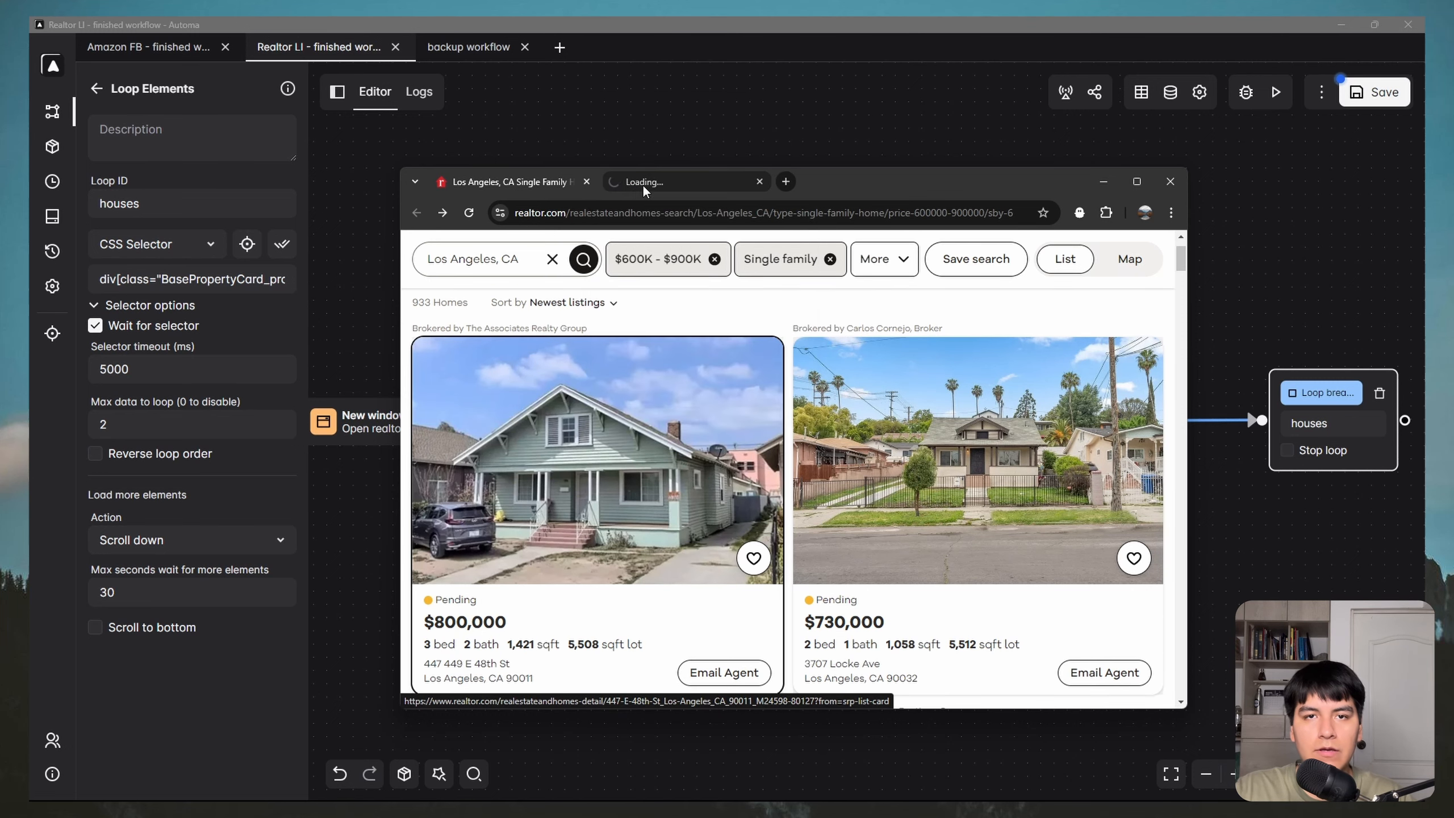
pyautogui.click(643, 186)
pyautogui.scroll(-1, 690, 382)
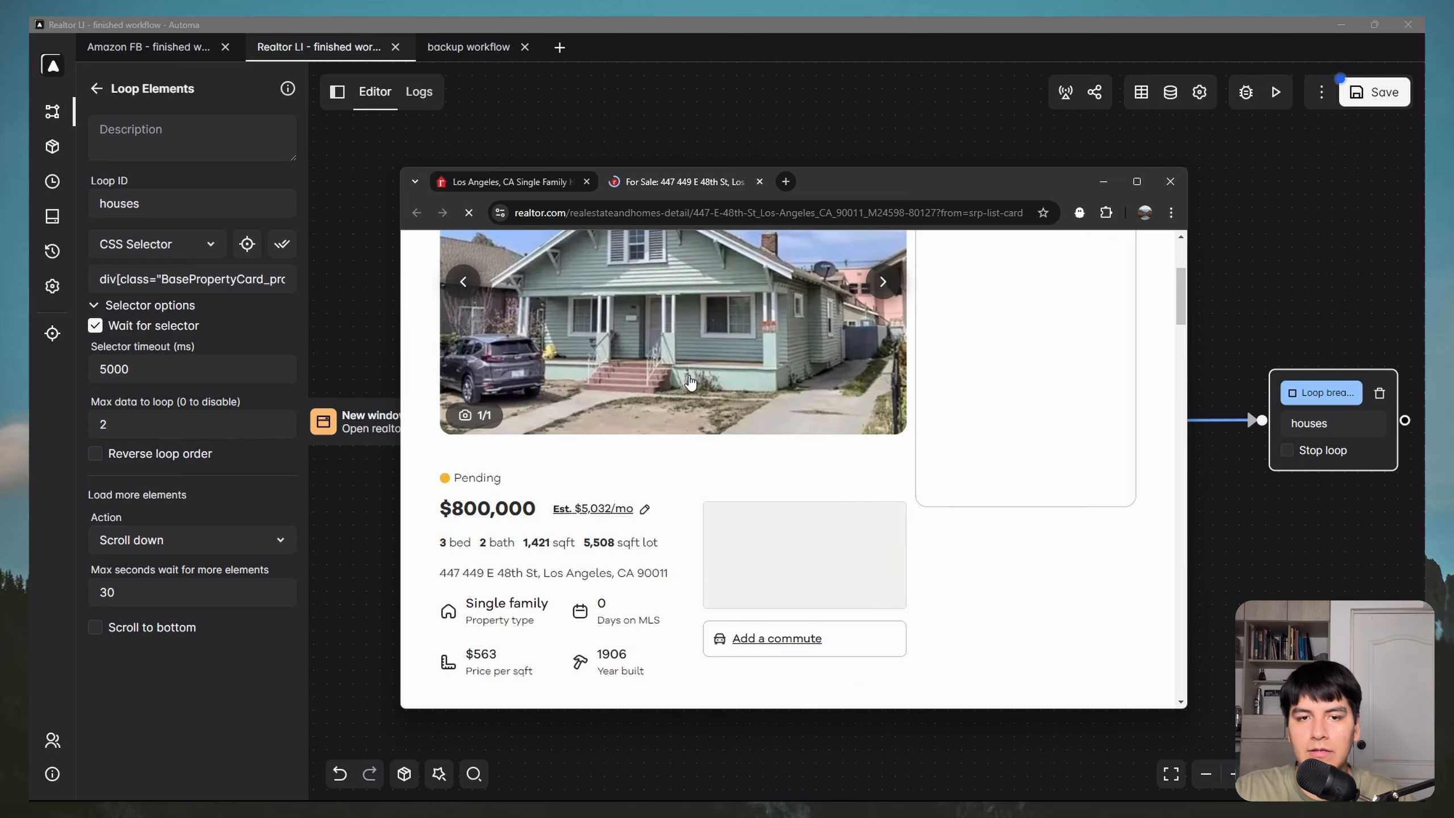
pyautogui.click(760, 181)
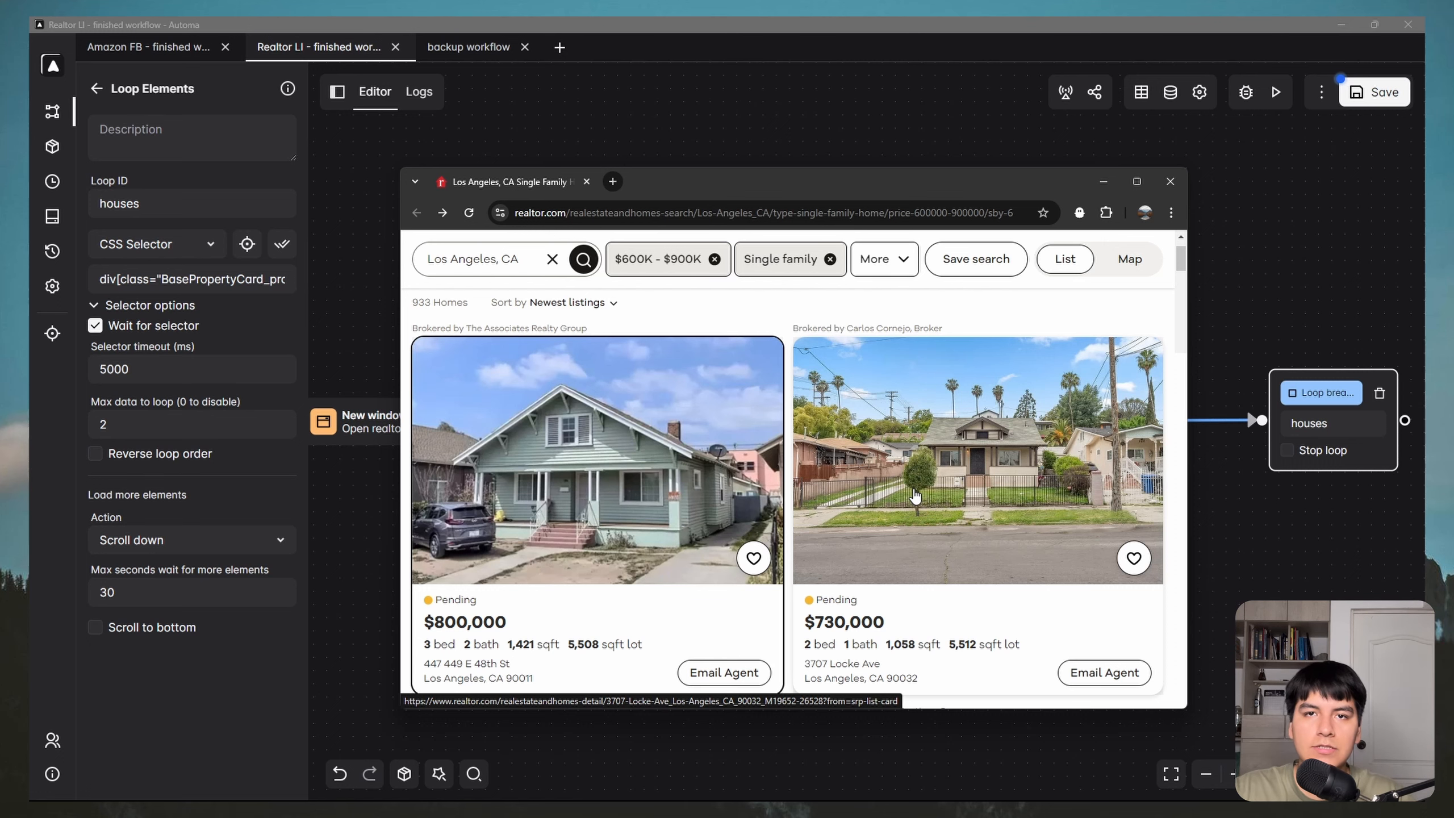
pyautogui.scroll(2, 915, 495)
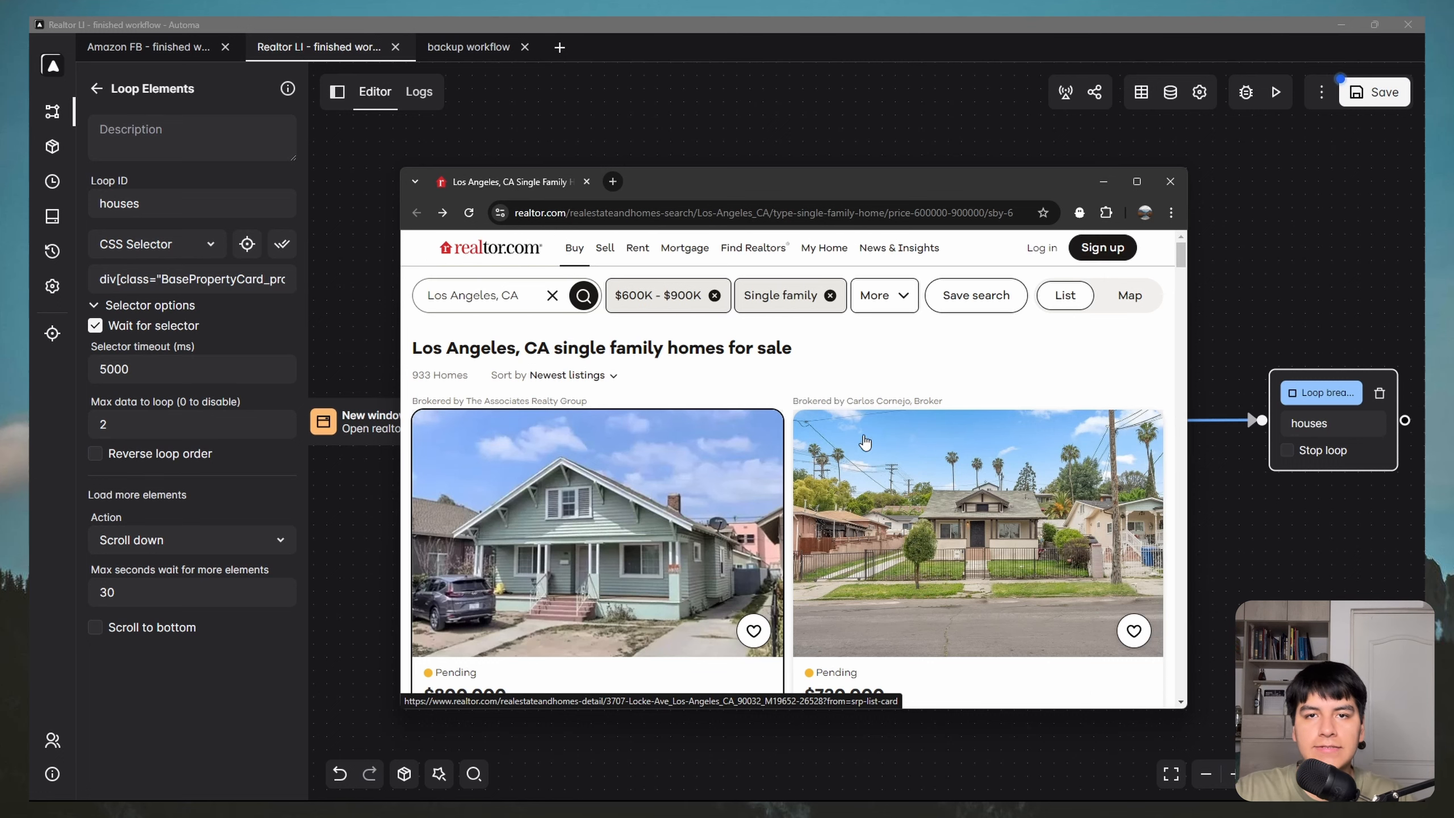
pyautogui.click(1104, 182)
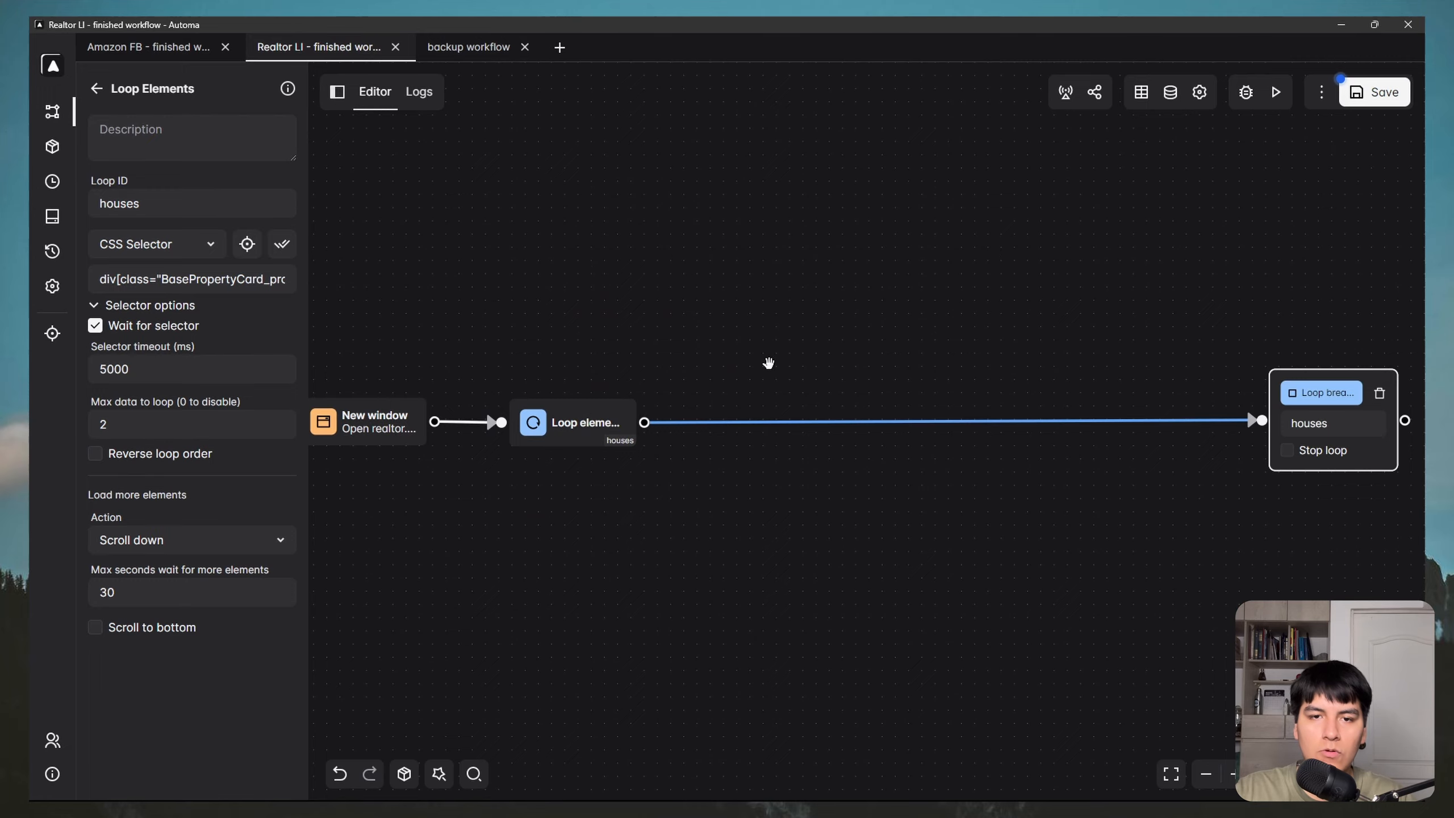
# Step: Delete the connection from Loop elements to the loop breakpoint
pyautogui.moveTo(768, 363); pyautogui.dragTo(844, 321)
pyautogui.rightClick(894, 378)
pyautogui.click(959, 436)
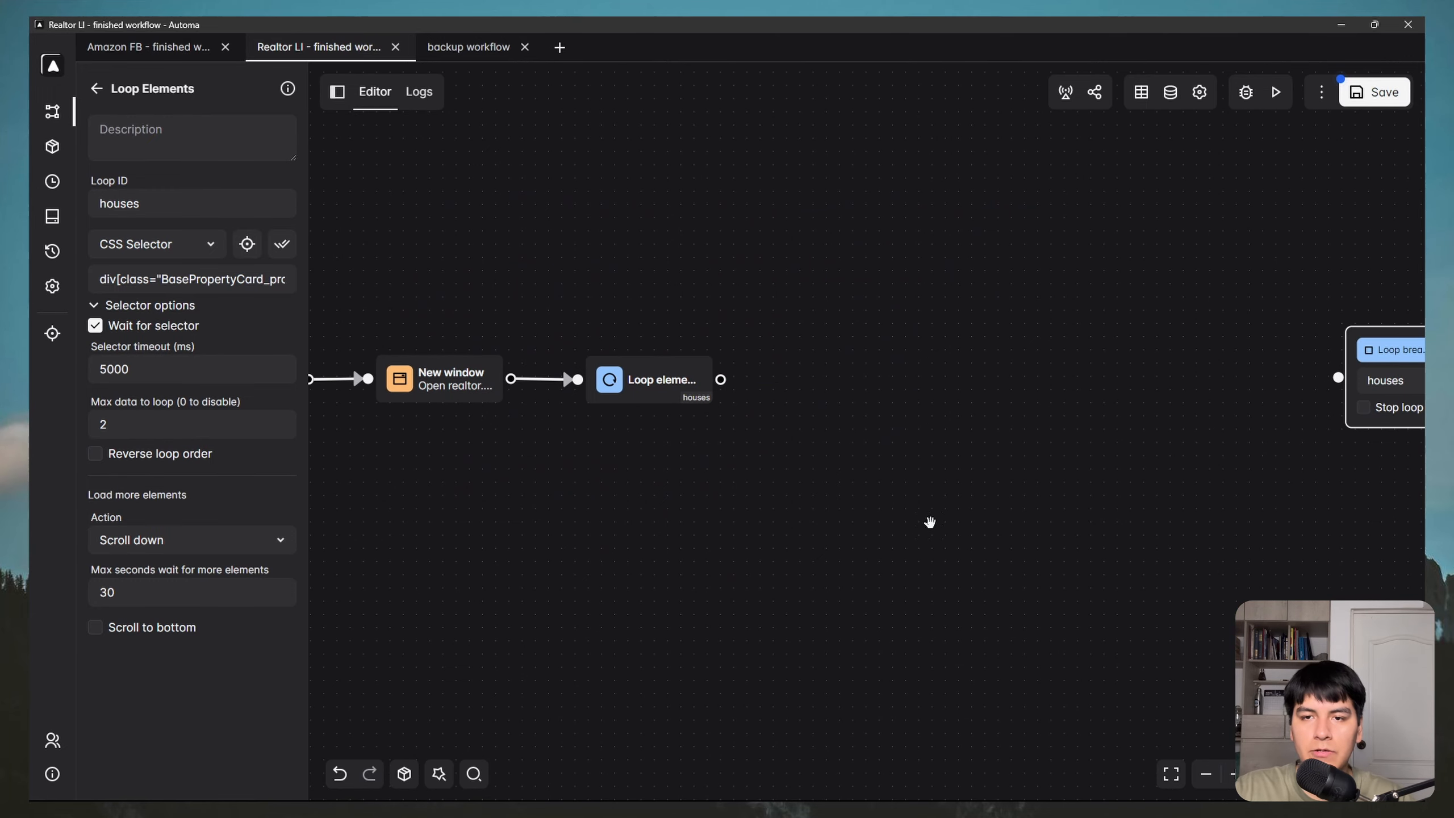
# Step: Add a Link block connected after Loop elements, described as 'Open house tab'
pyautogui.click(795, 349)
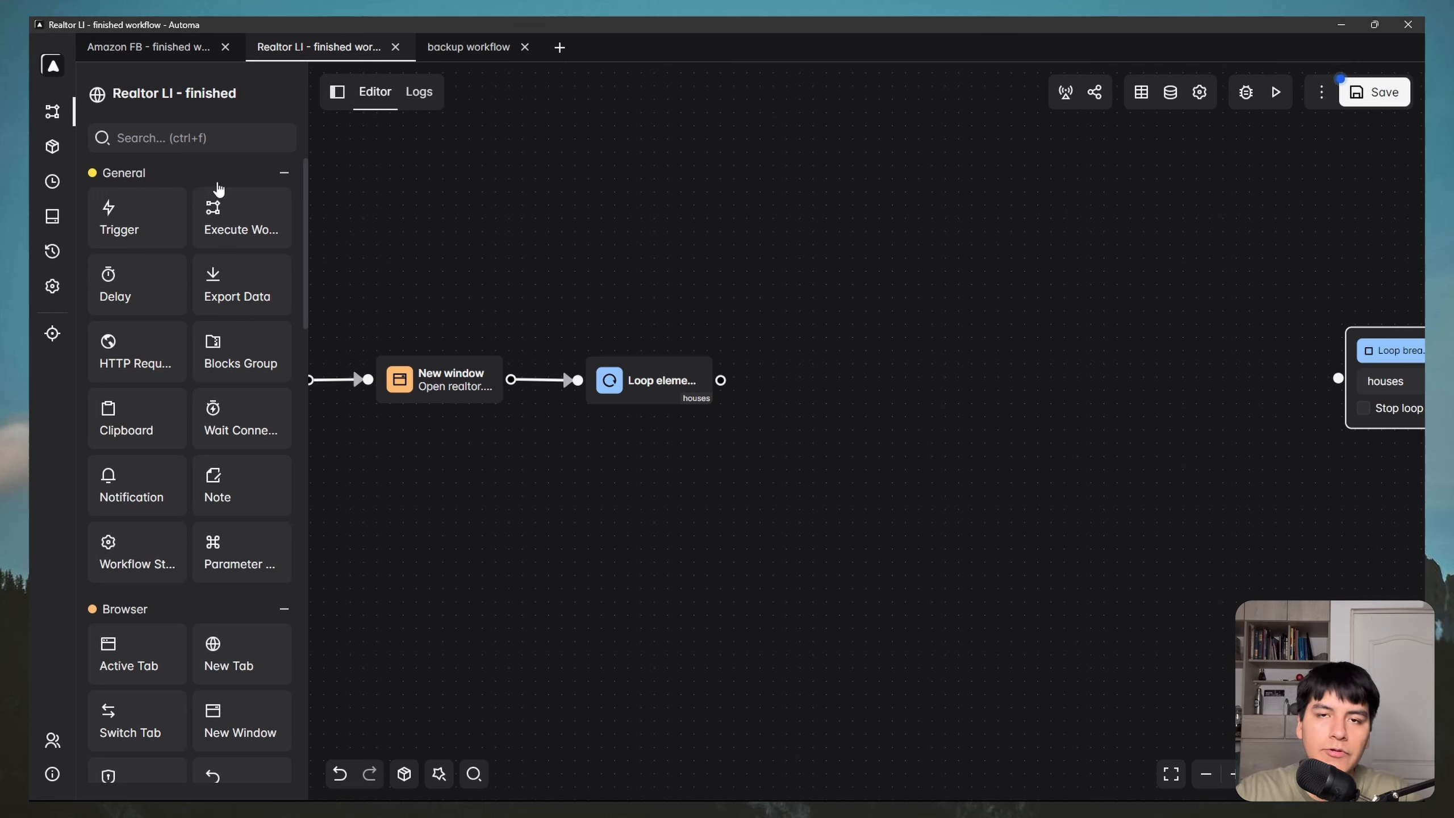
pyautogui.click(184, 137)
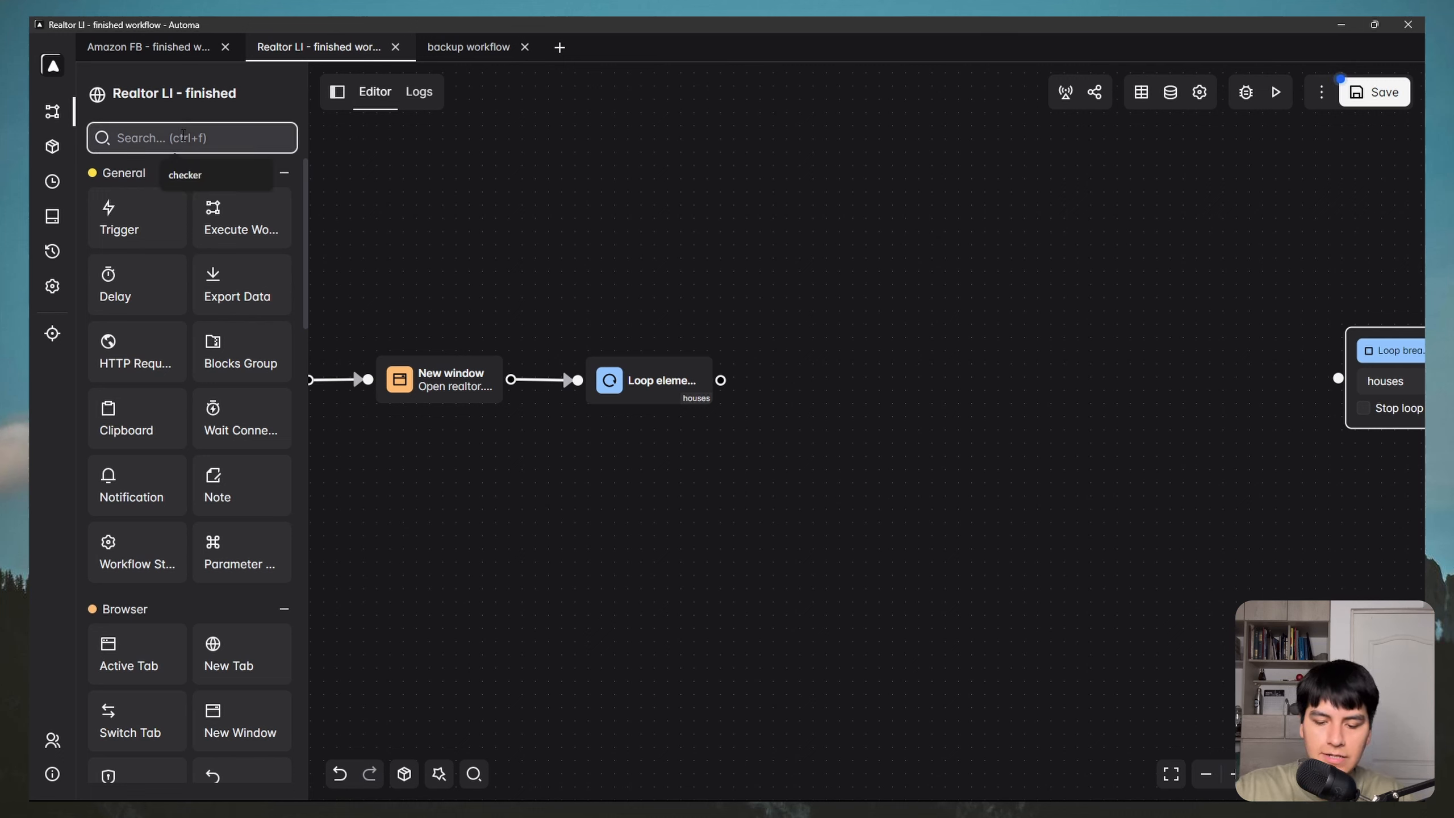
pyautogui.write('link')
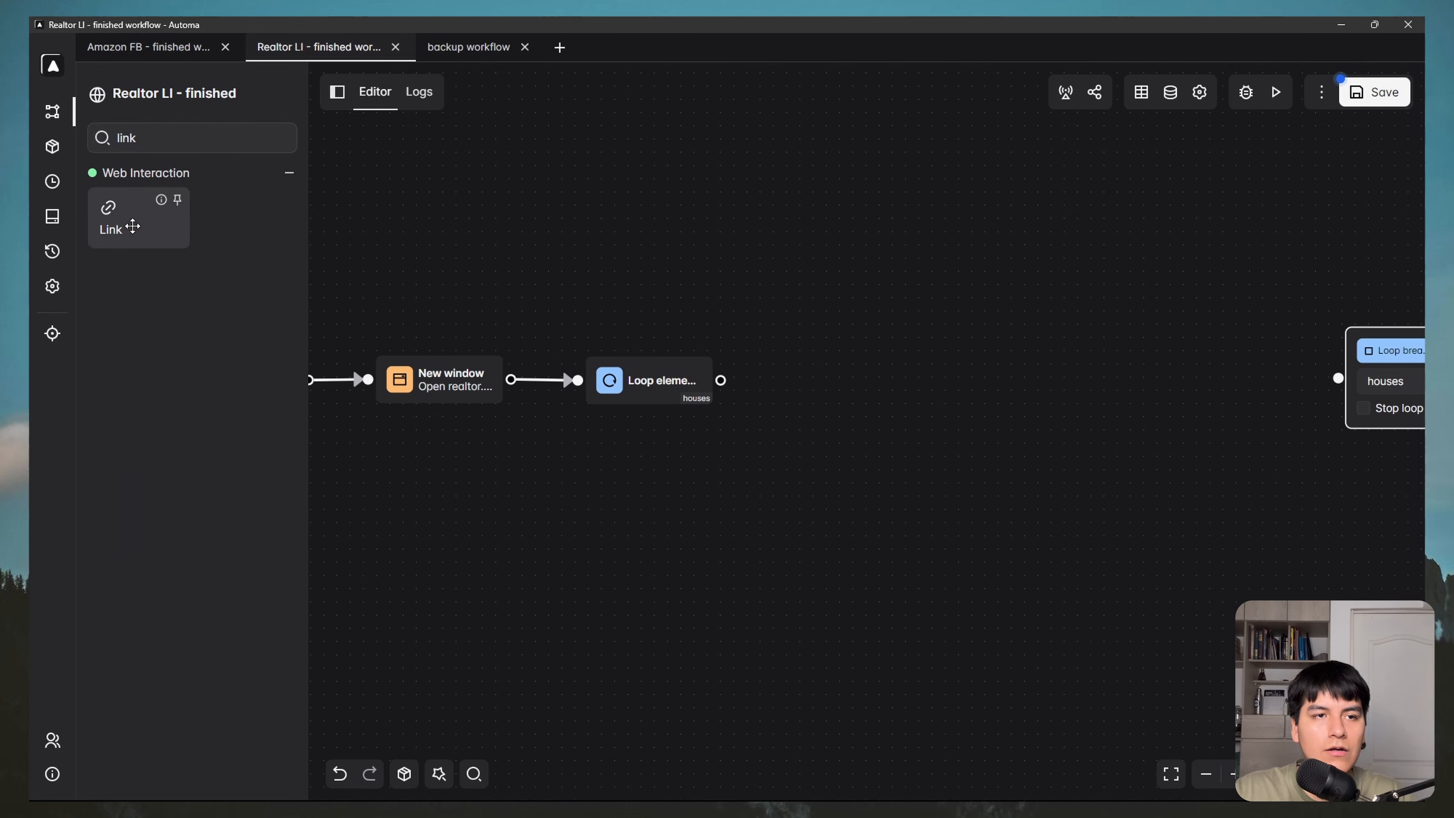
pyautogui.moveTo(127, 222); pyautogui.dragTo(813, 367)
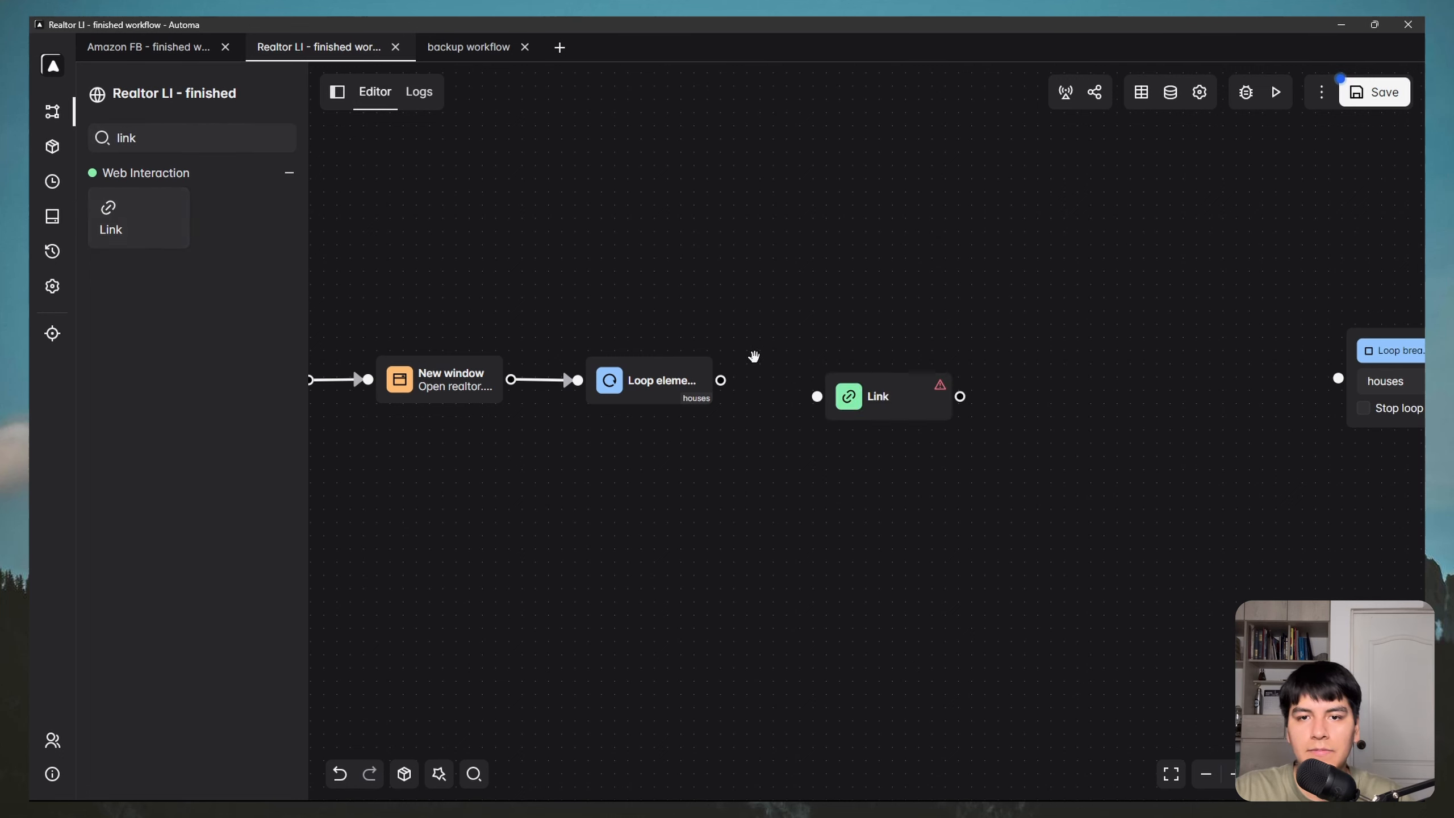
pyautogui.moveTo(721, 380); pyautogui.dragTo(785, 381)
pyautogui.doubleClick(842, 396)
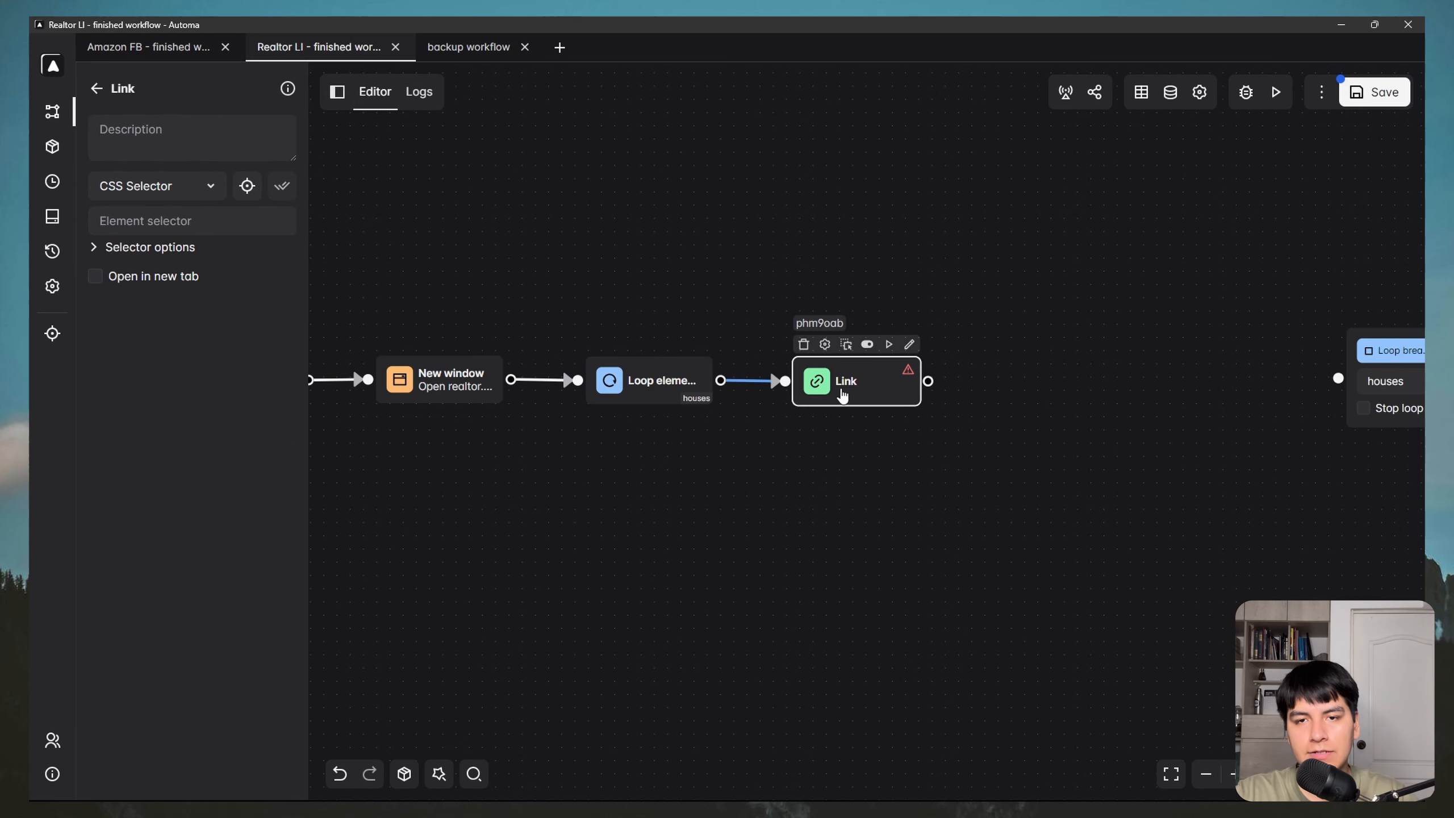
pyautogui.click(170, 147)
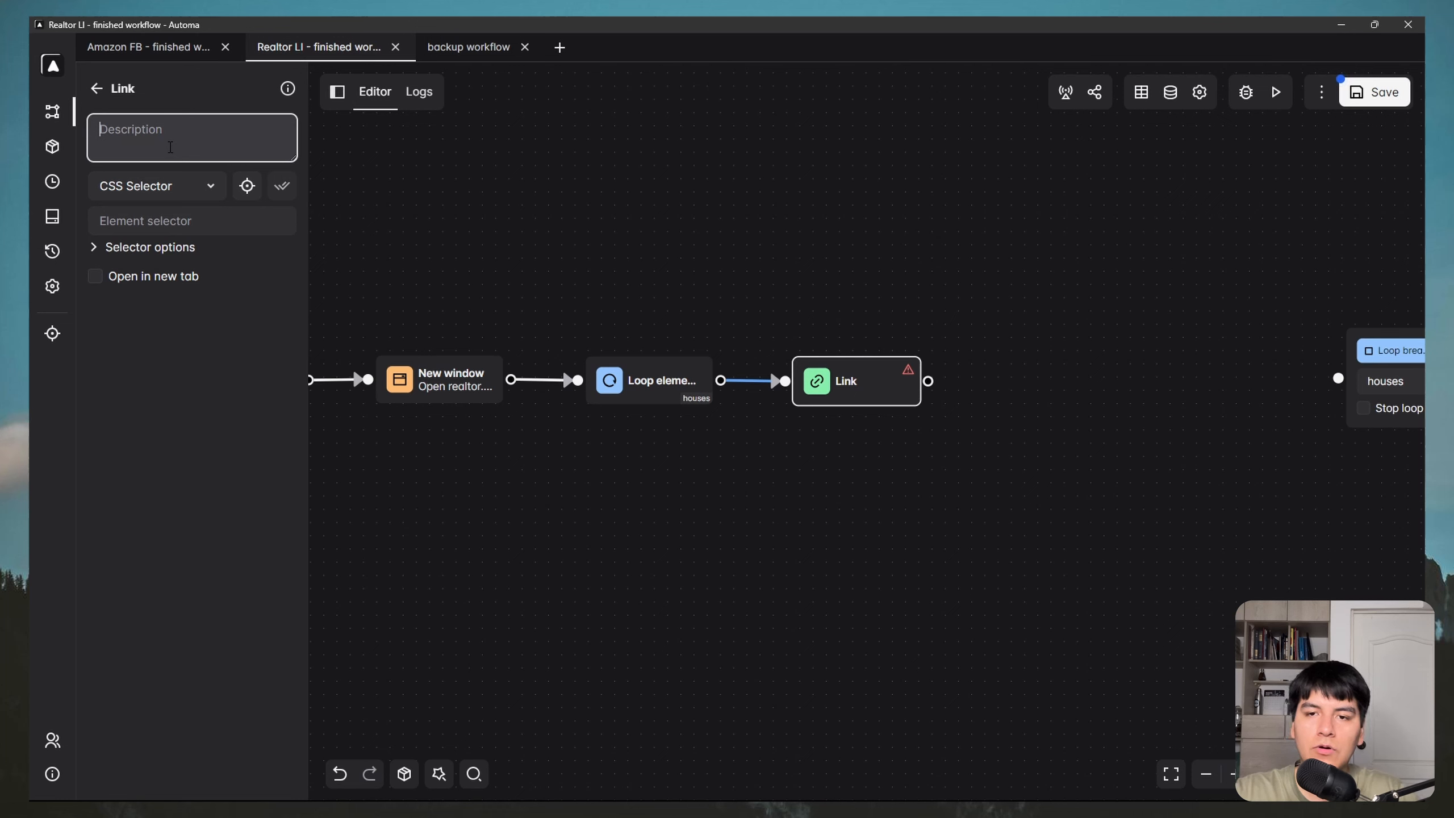
pyautogui.write('Ip')
pyautogui.press('BackSpace')
pyautogui.press('BackSpace')
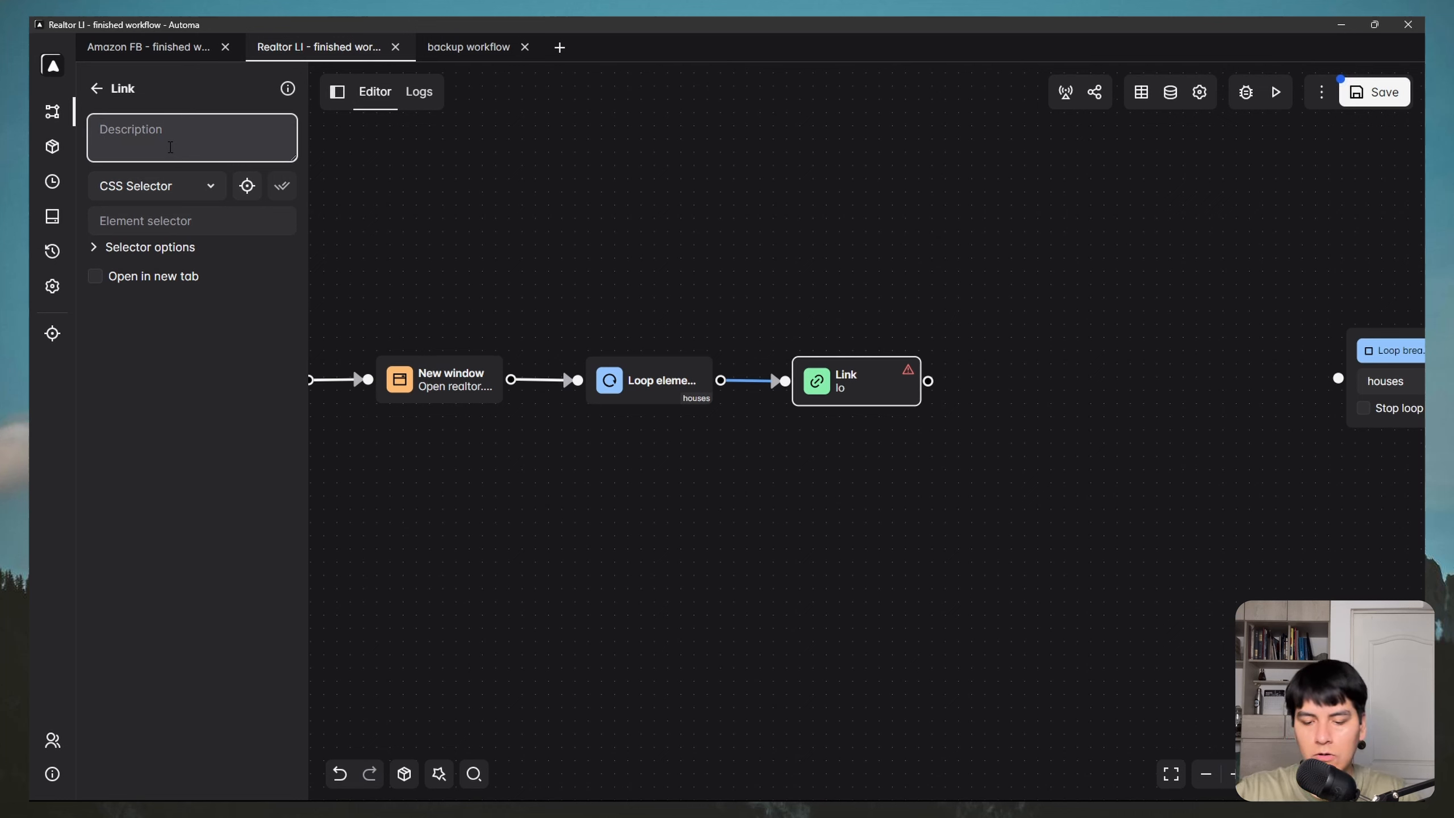
pyautogui.write('Open house to')
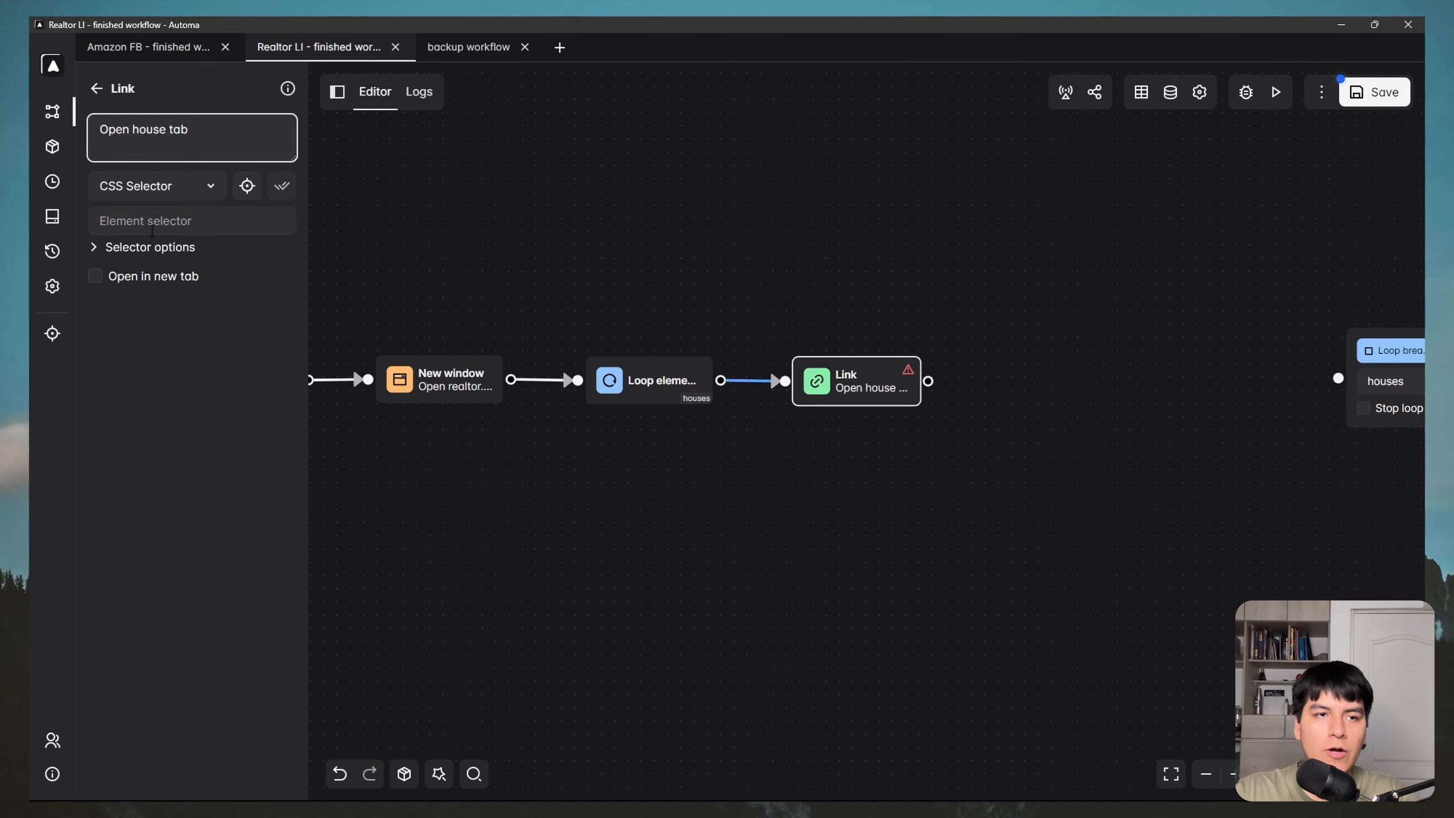
# Step: On the realtor.com results page, pick the first listing card with list selection enabled
pyautogui.press('super')
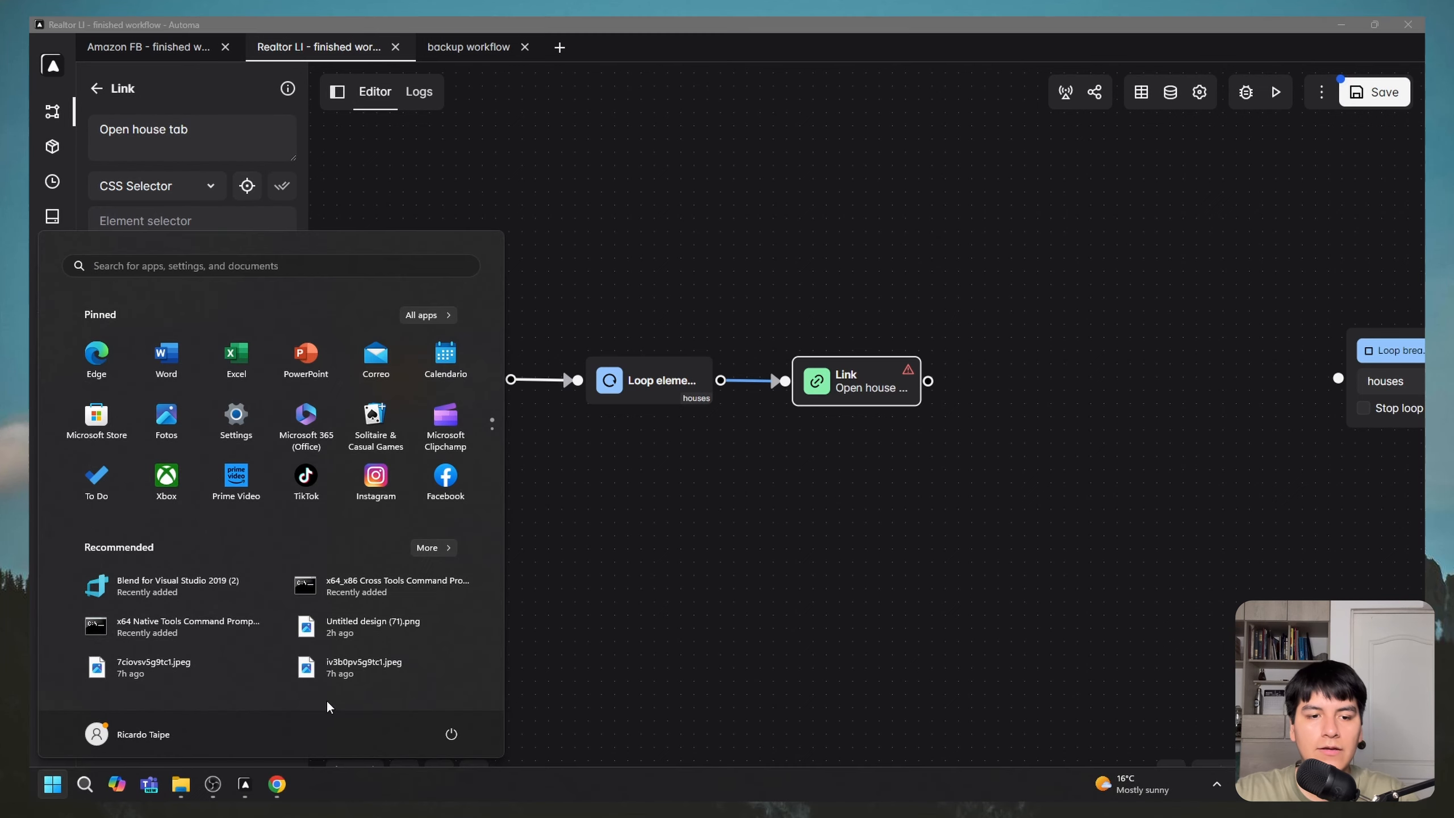
pyautogui.moveTo(280, 786)
pyautogui.click(364, 735)
pyautogui.moveTo(905, 185); pyautogui.dragTo(930, 187)
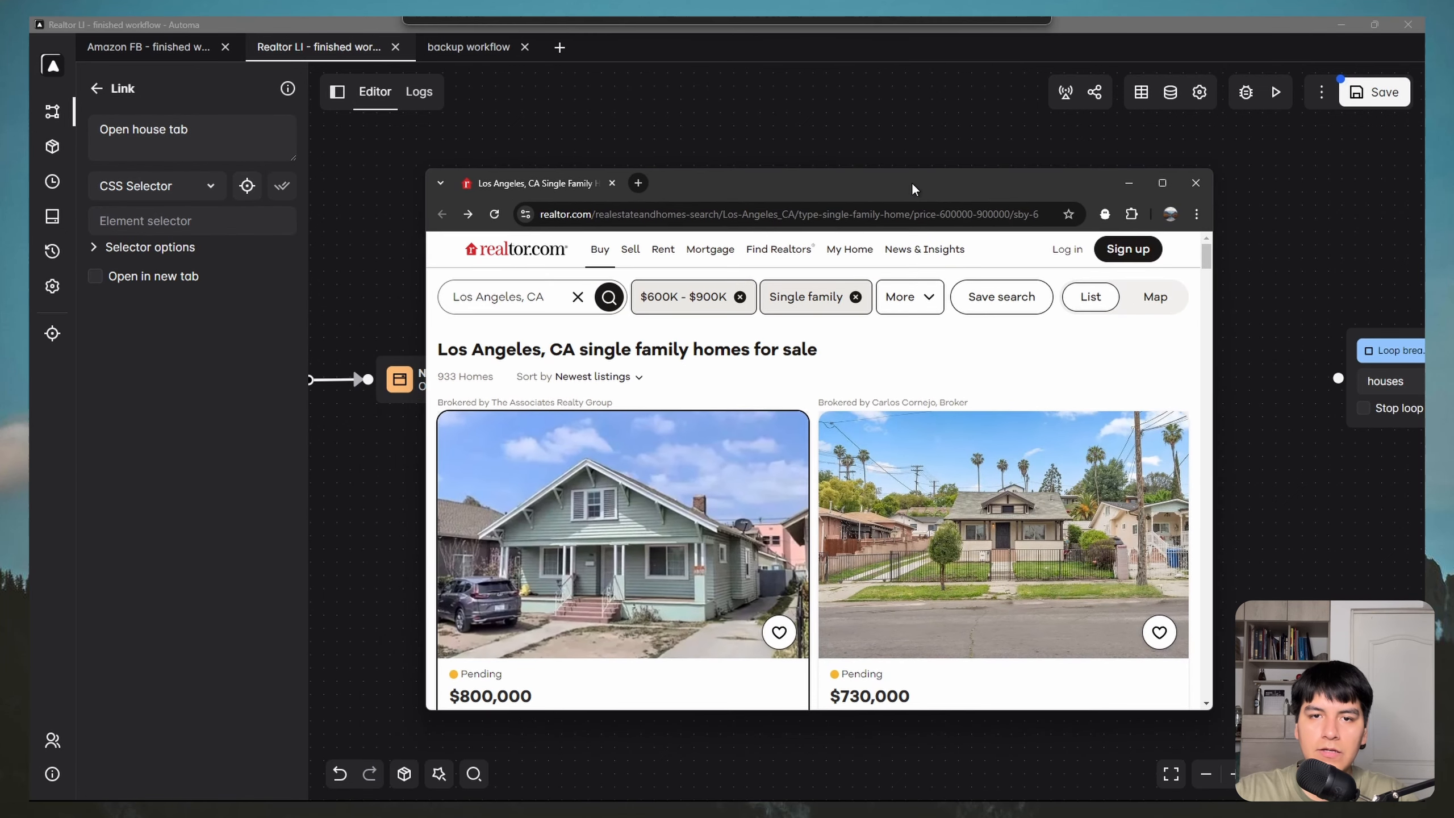
pyautogui.click(245, 187)
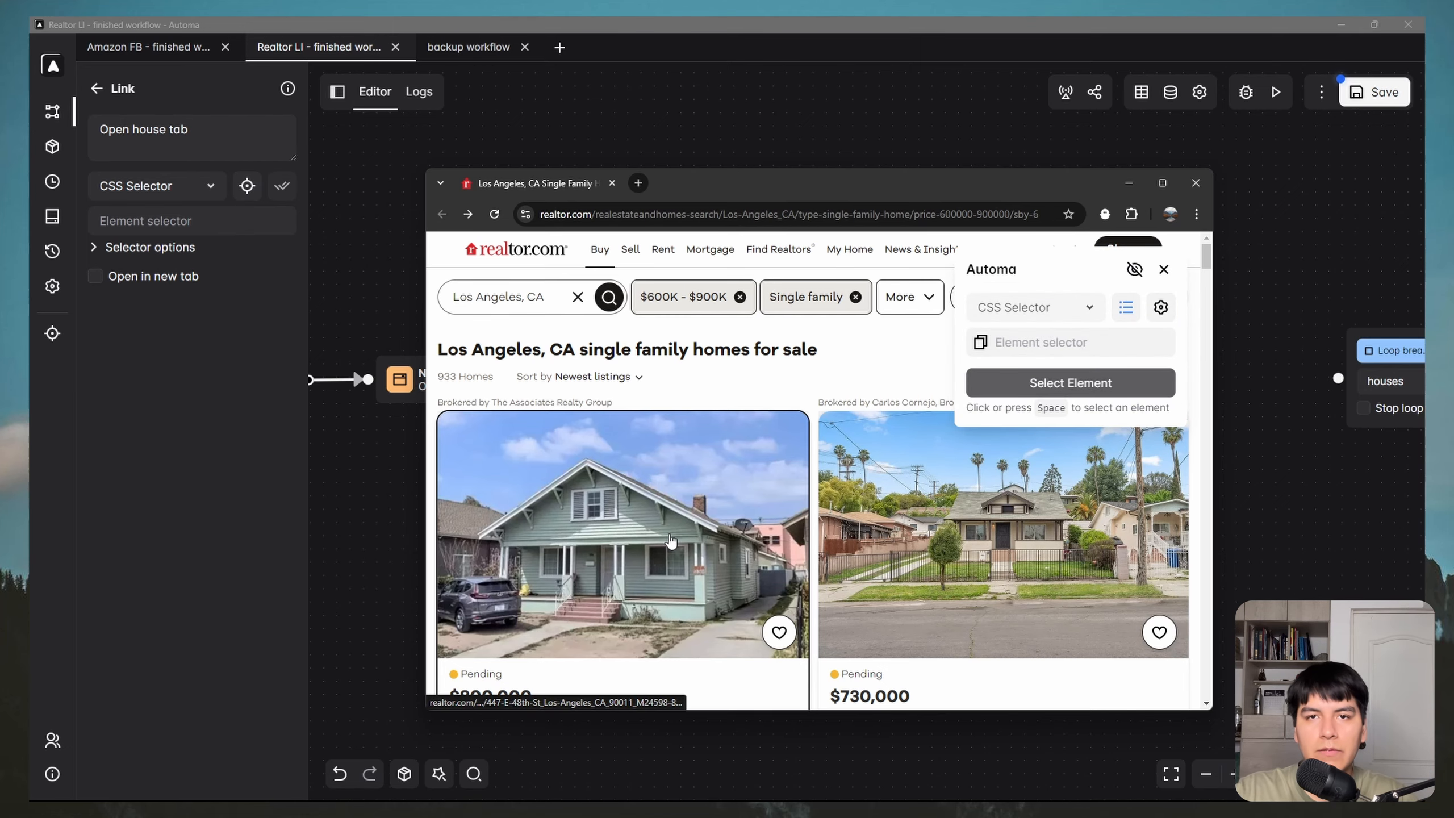
pyautogui.click(1138, 272)
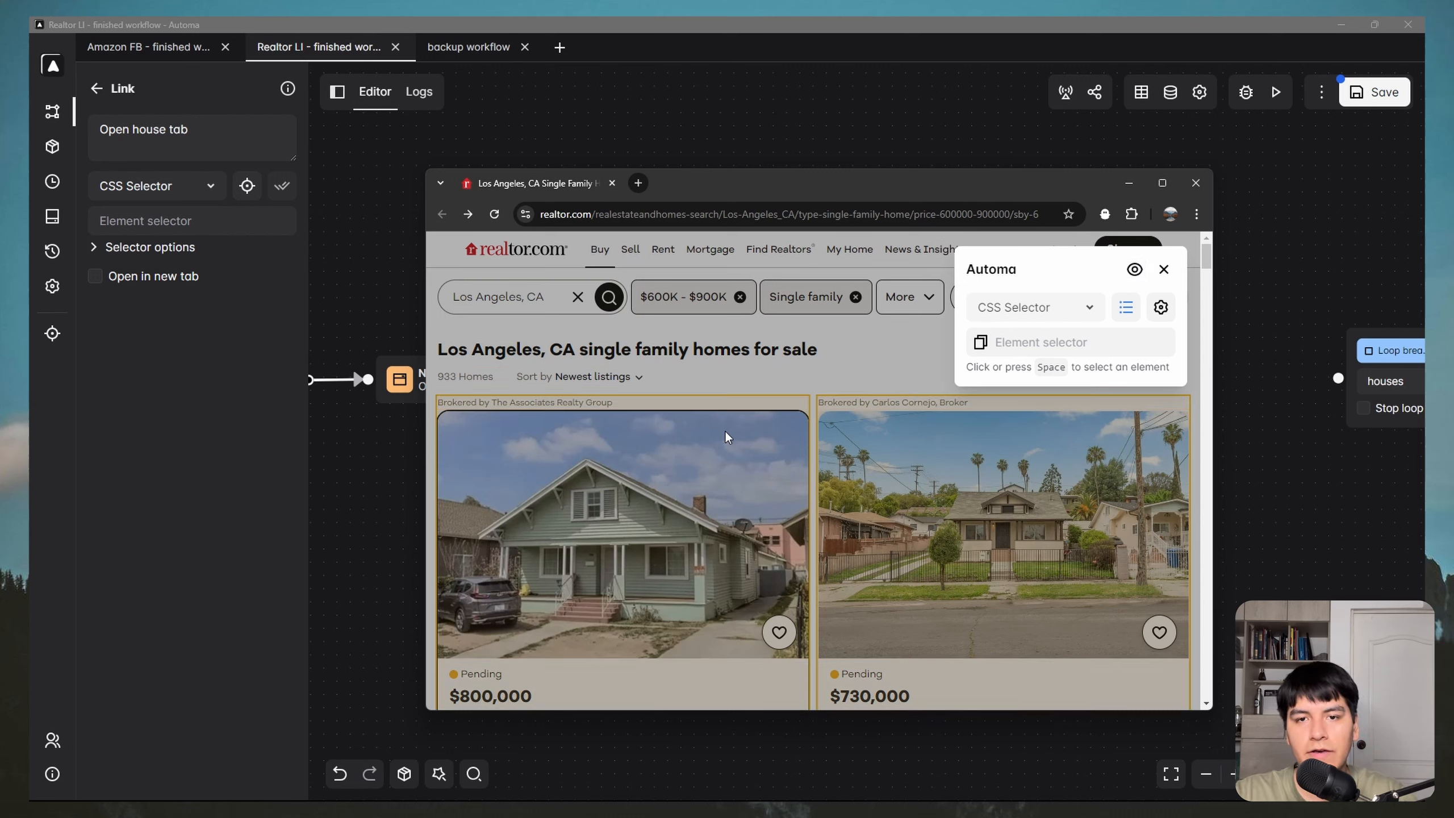
pyautogui.click(1129, 315)
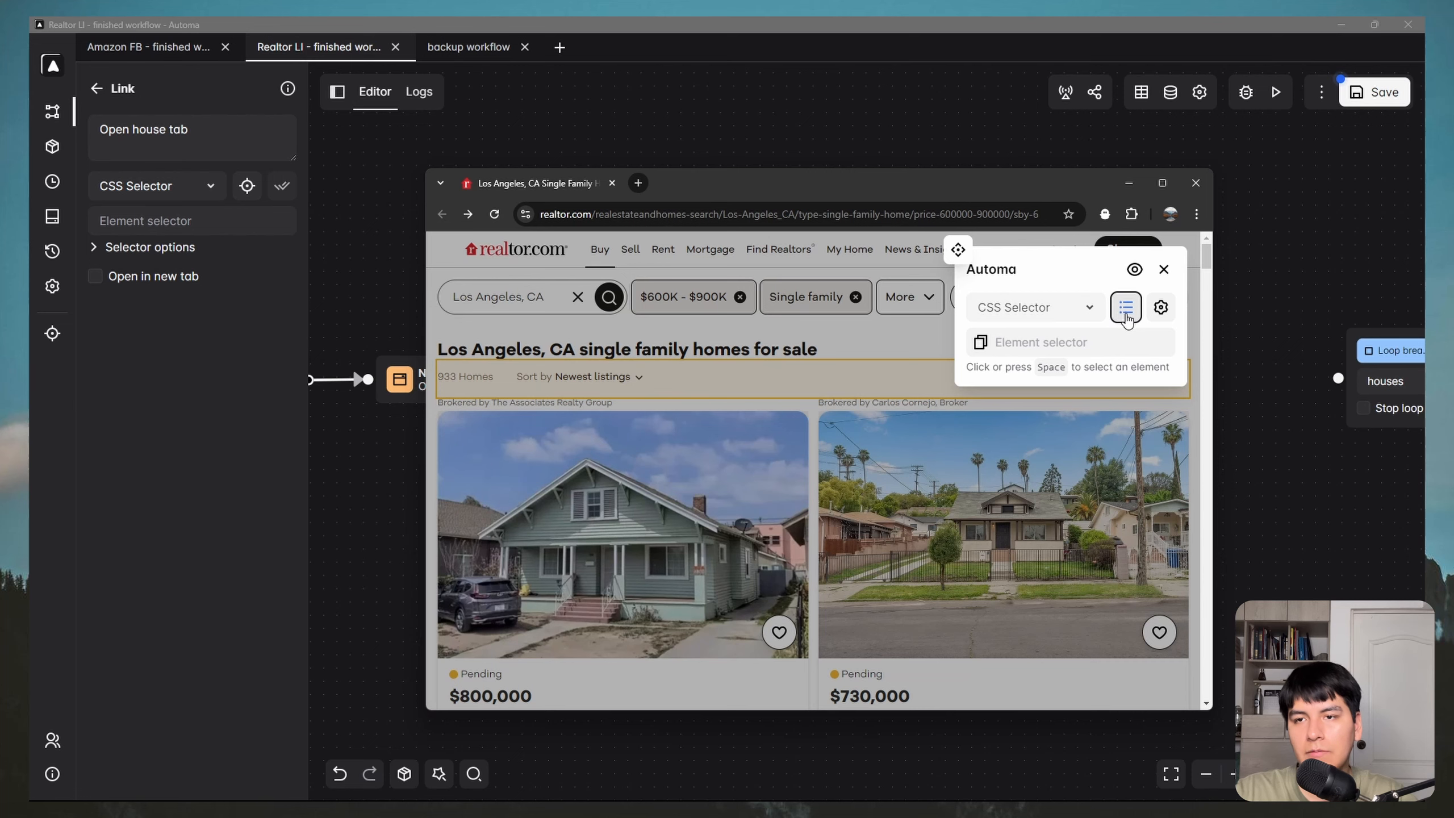
pyautogui.scroll(-2, 707, 528)
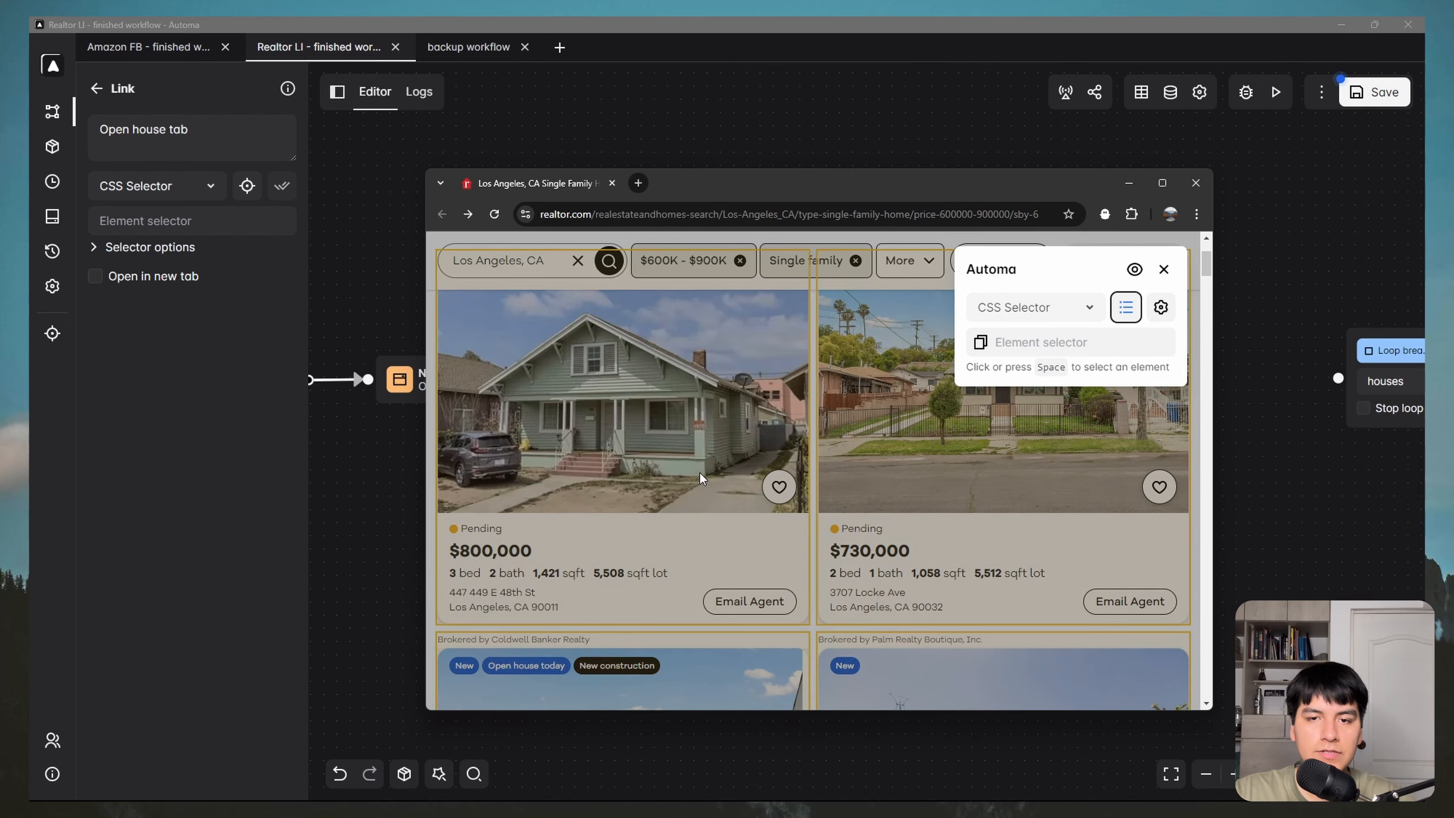
pyautogui.scroll(2, 718, 473)
pyautogui.click(744, 405)
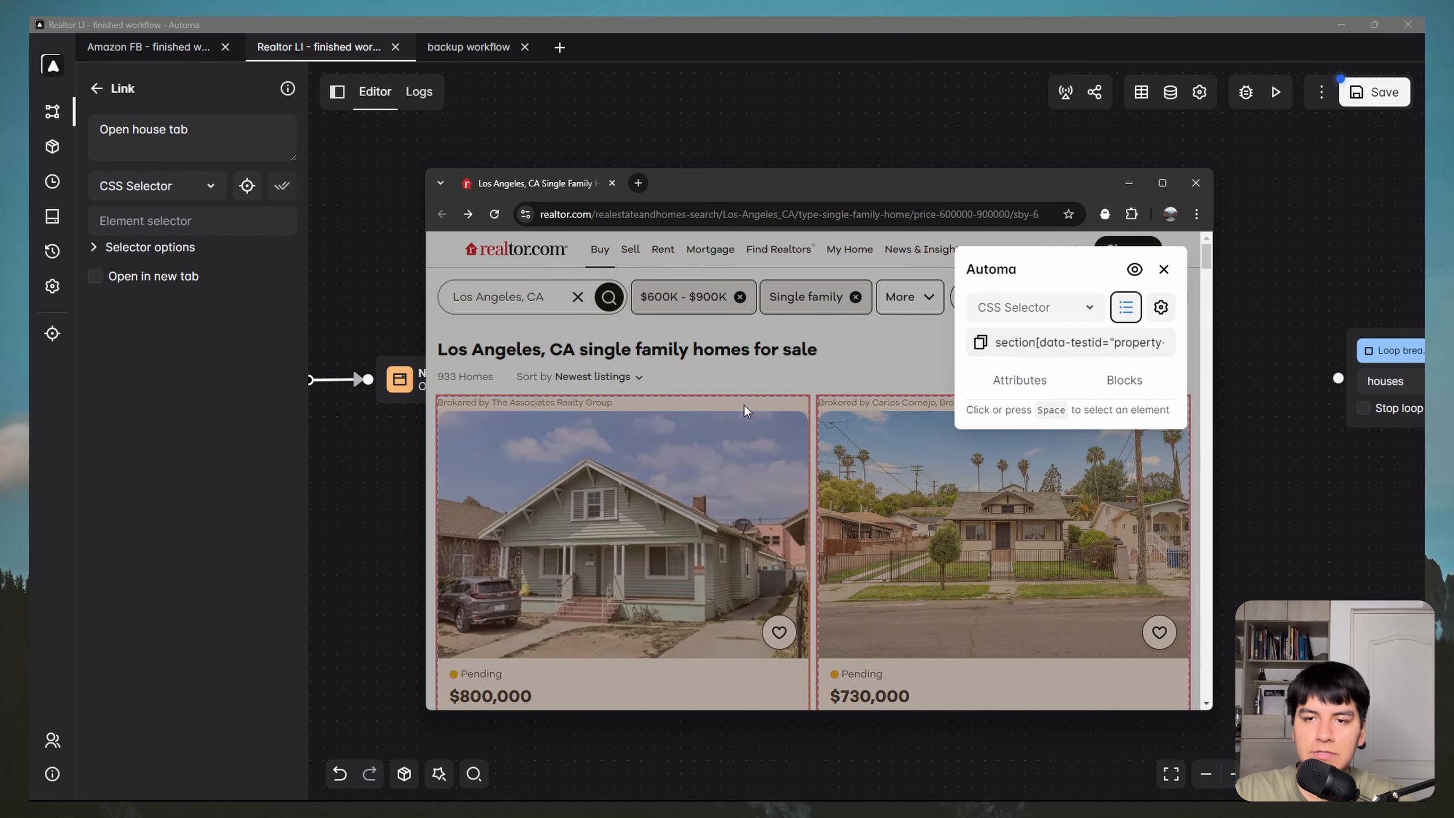
# Step: Copy the listing link's aria-label and use it as the Link block's element selector
pyautogui.scroll(-1, 690, 436)
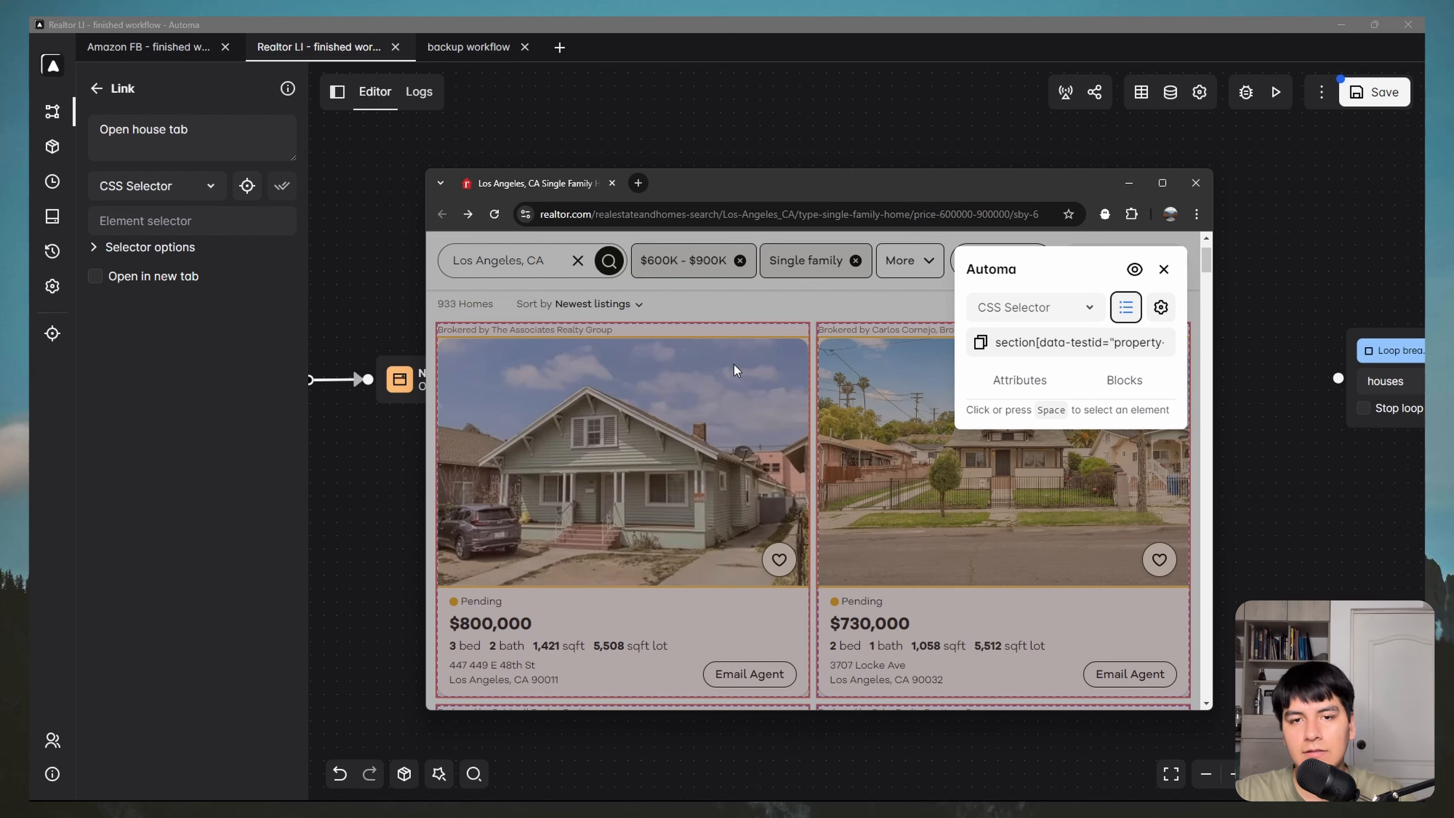
pyautogui.scroll(-1, 726, 361)
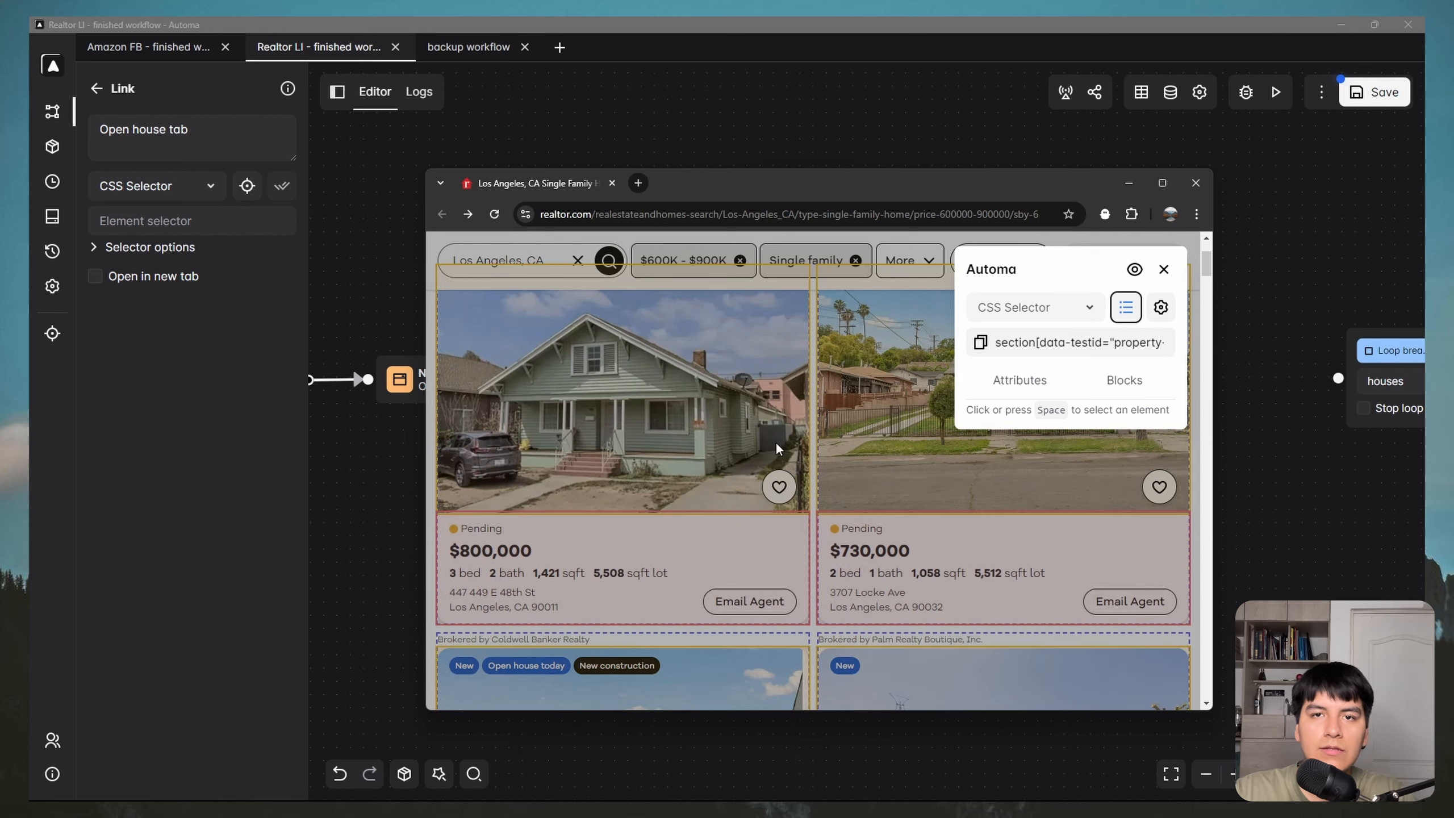
pyautogui.click(1022, 385)
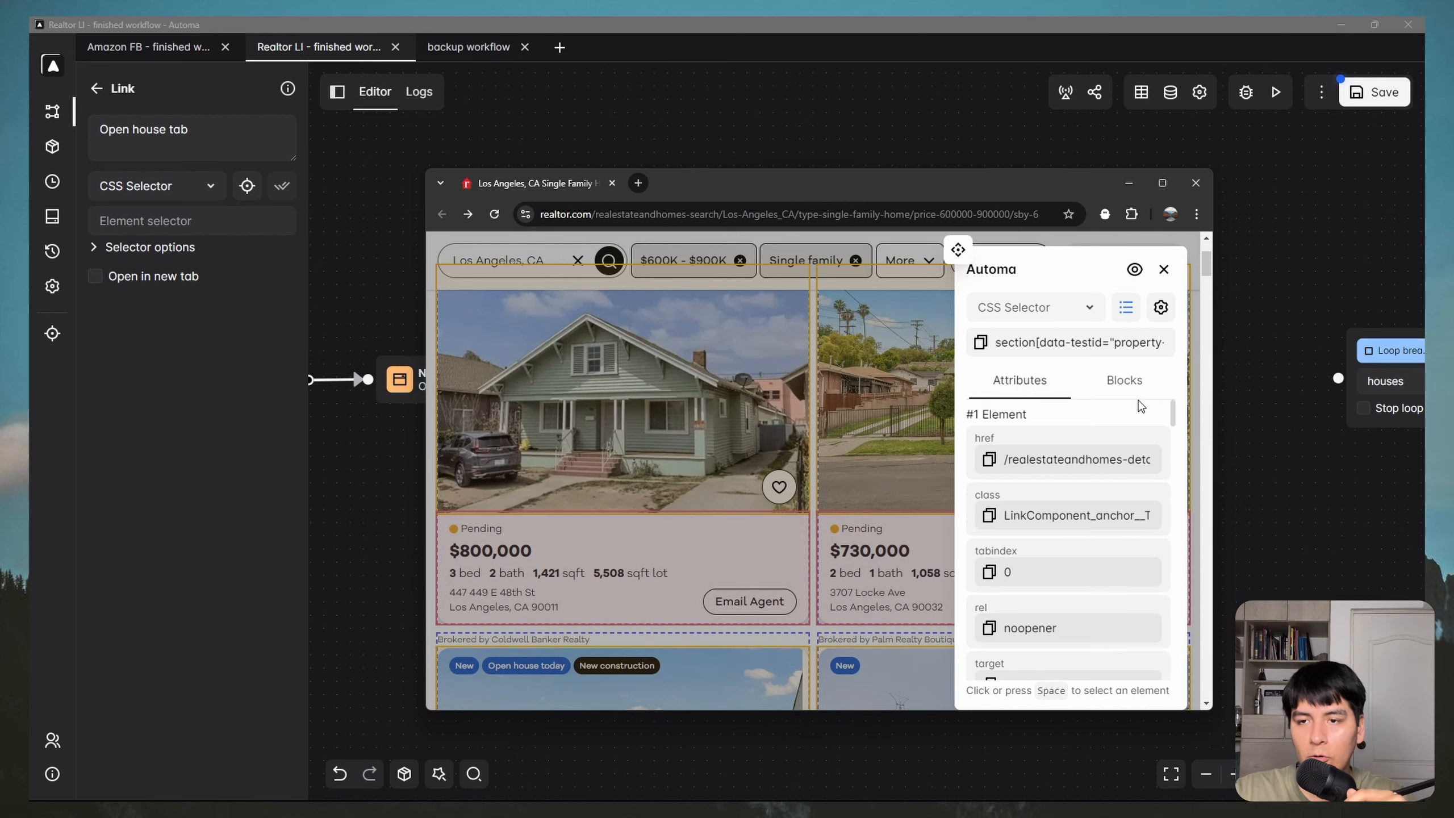
pyautogui.scroll(-3, 991, 429)
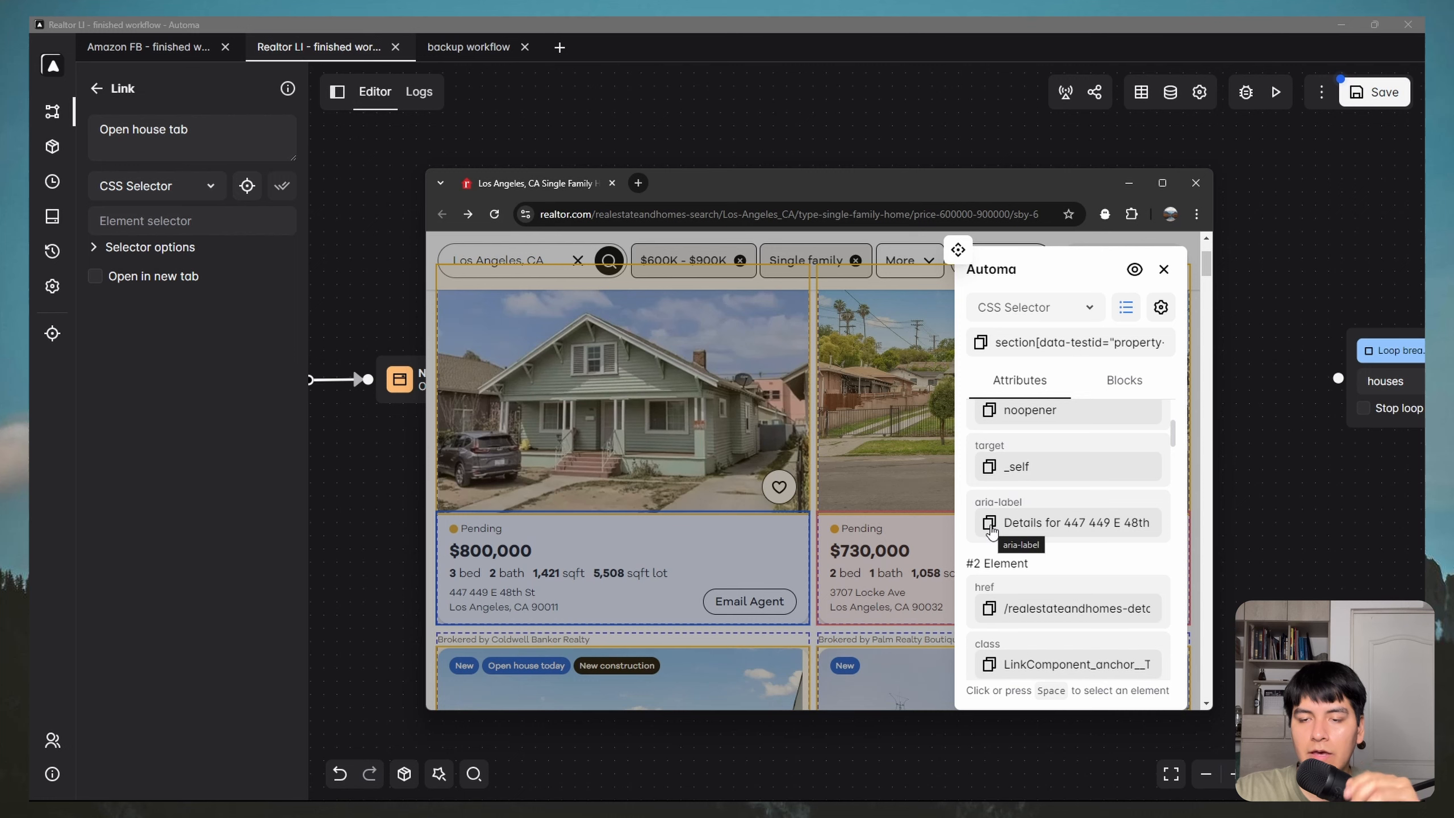
pyautogui.click(990, 524)
pyautogui.click(204, 224)
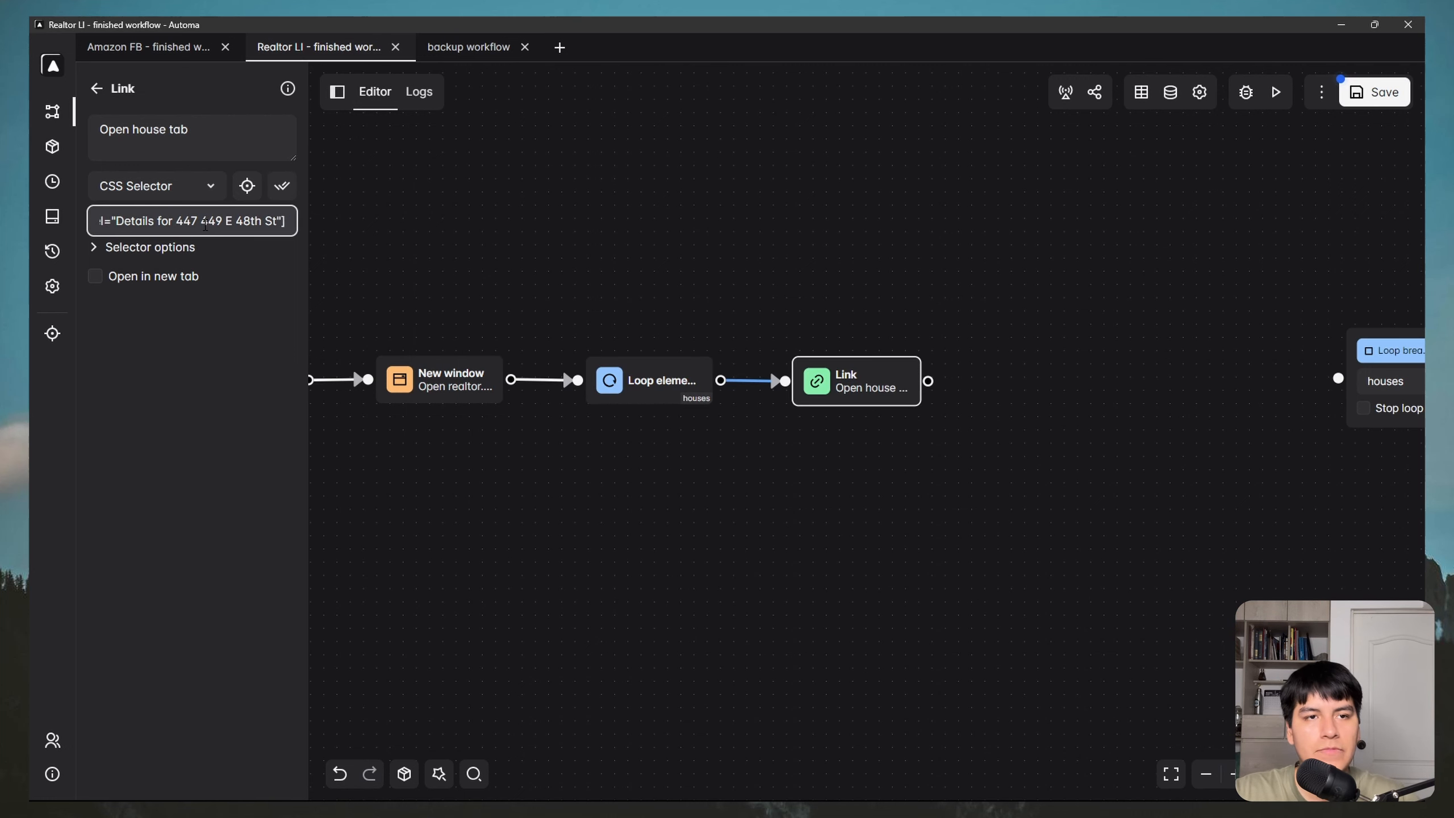
# Step: Turn on Wait for selector and Open in new tab for the Link block, then save and run
pyautogui.click(97, 247)
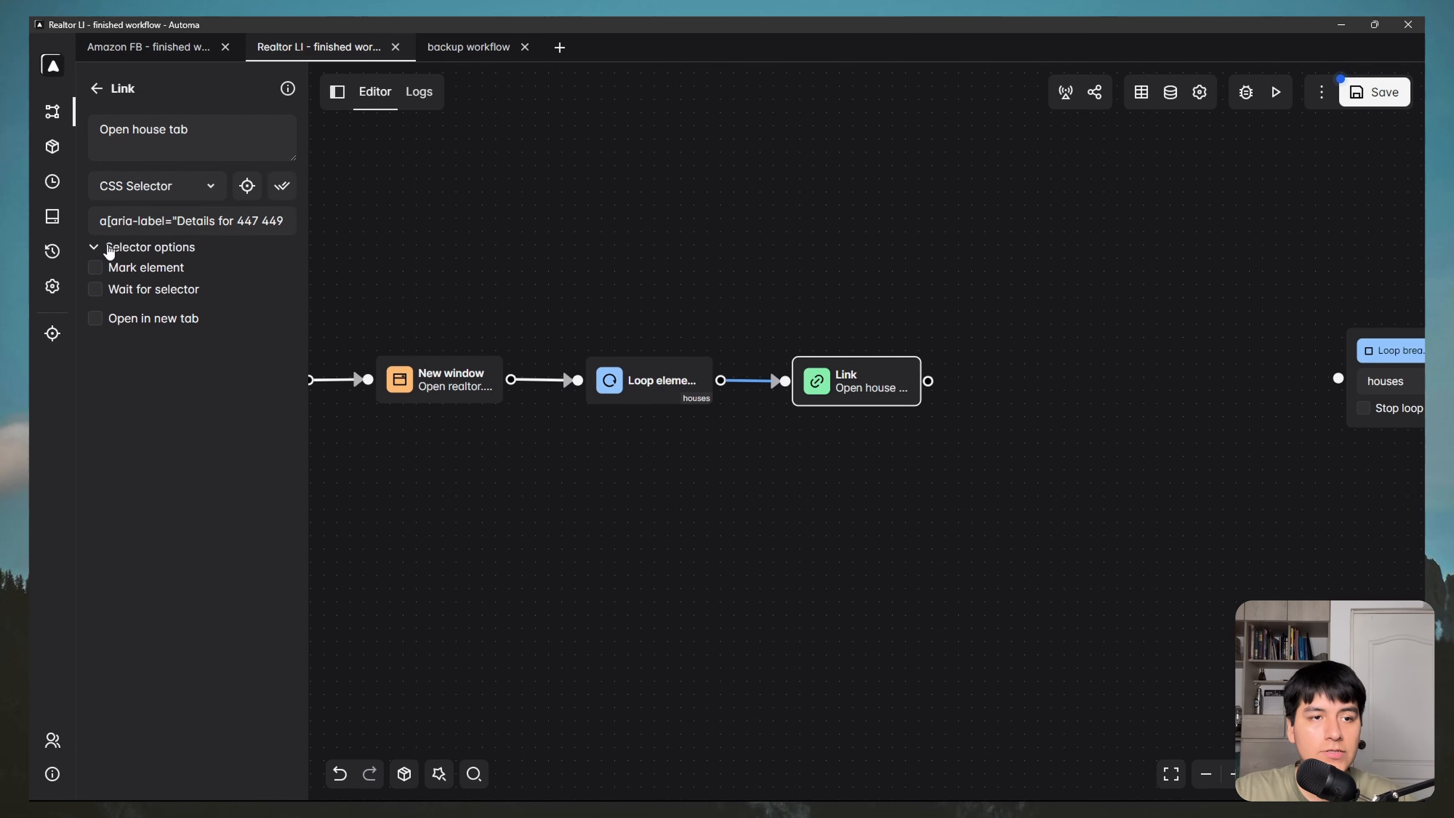
pyautogui.click(97, 290)
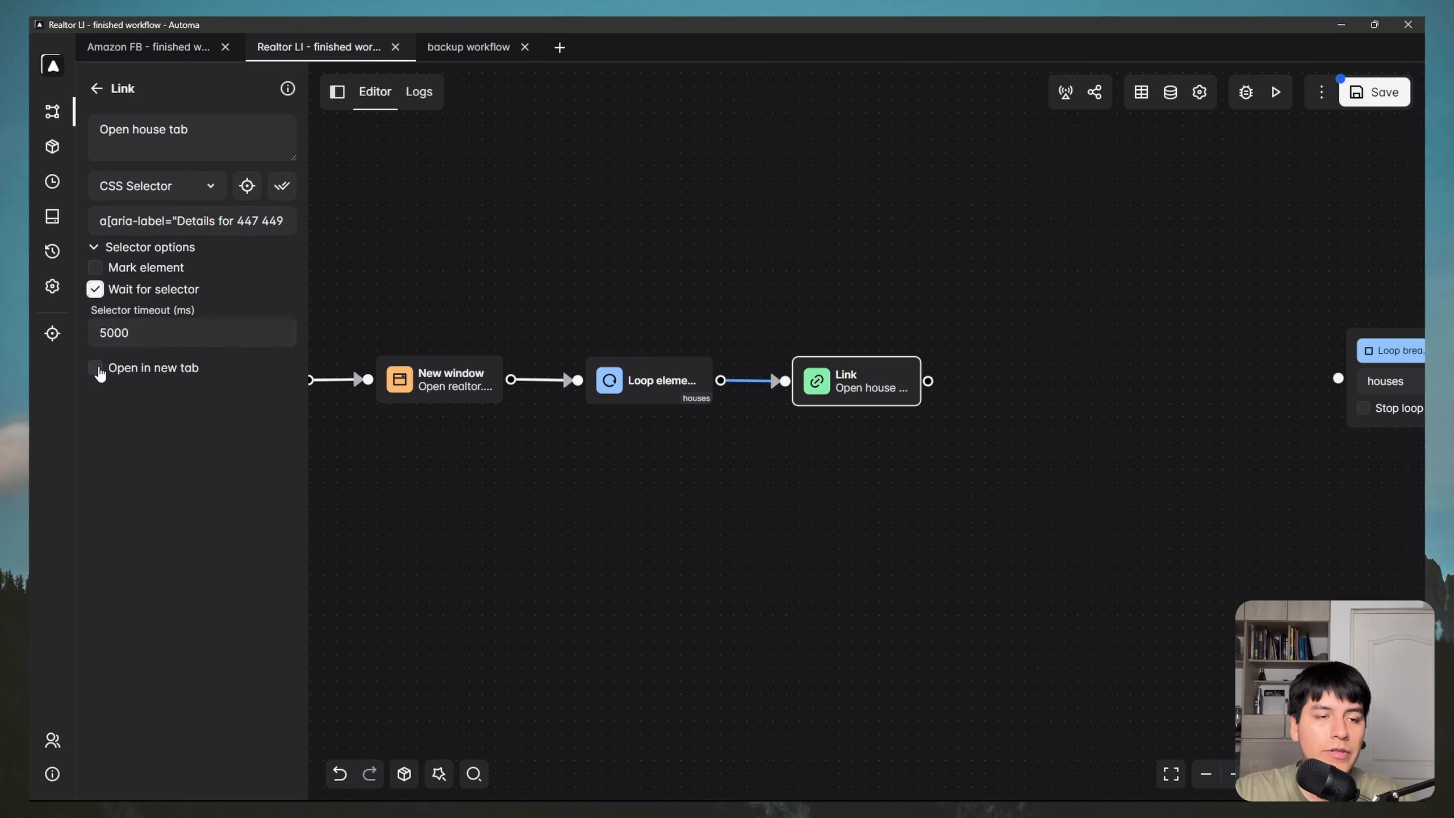
pyautogui.click(98, 370)
pyautogui.moveTo(911, 457); pyautogui.dragTo(832, 491)
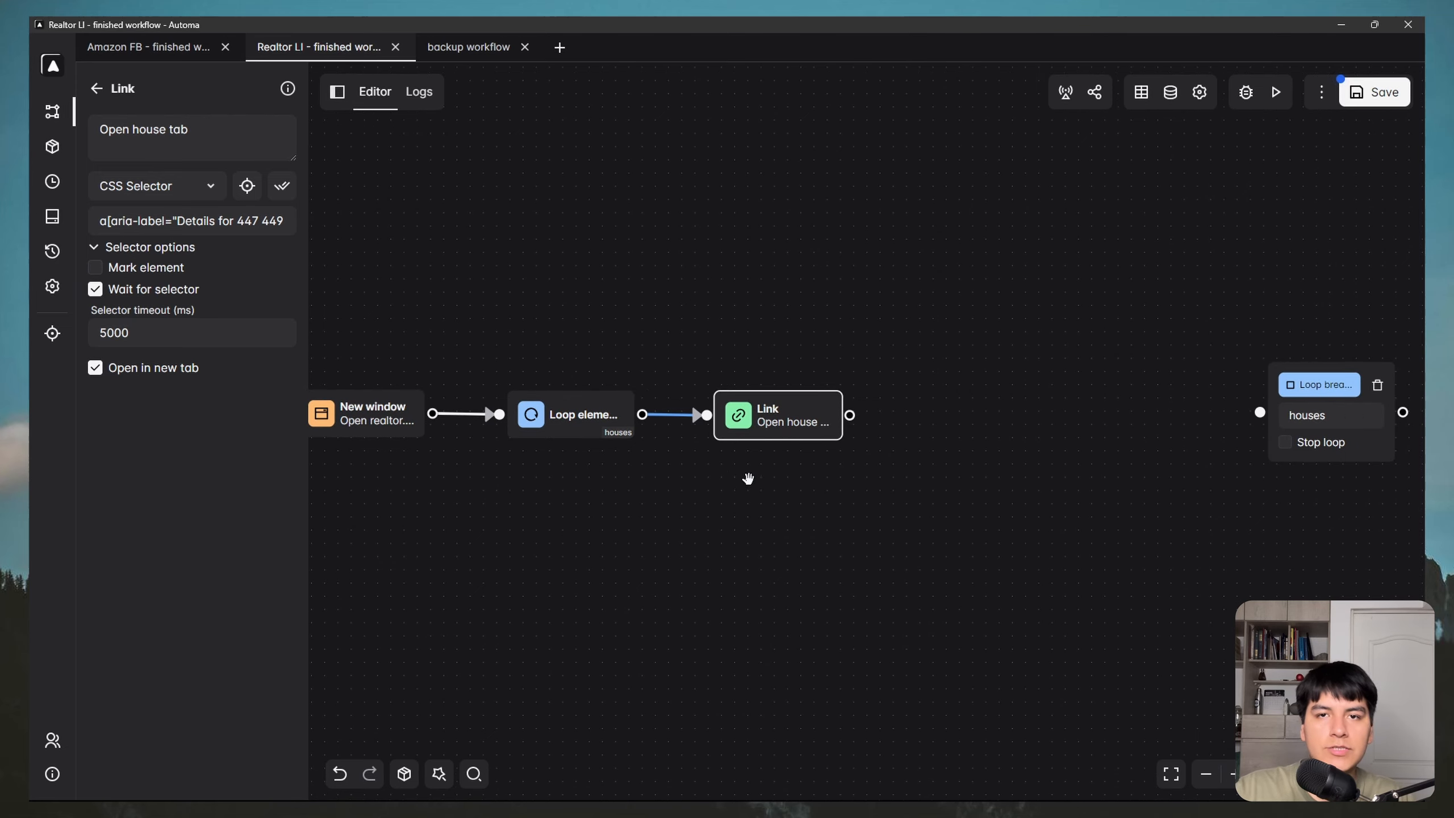
pyautogui.click(1390, 105)
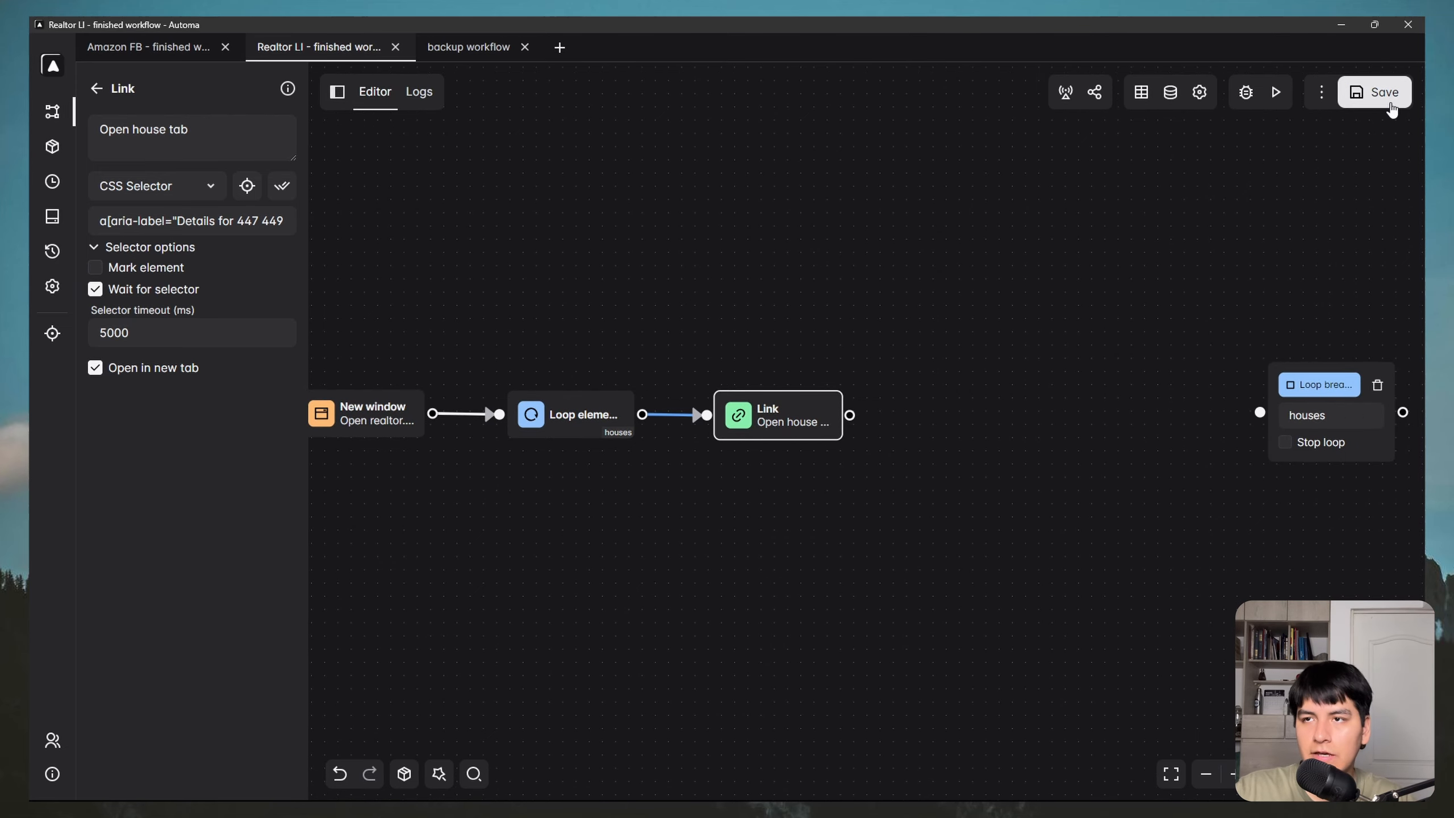
pyautogui.click(1275, 92)
# Step: Scroll through the listing detail page the test run opened in a new tab
pyautogui.moveTo(923, 192); pyautogui.dragTo(832, 194)
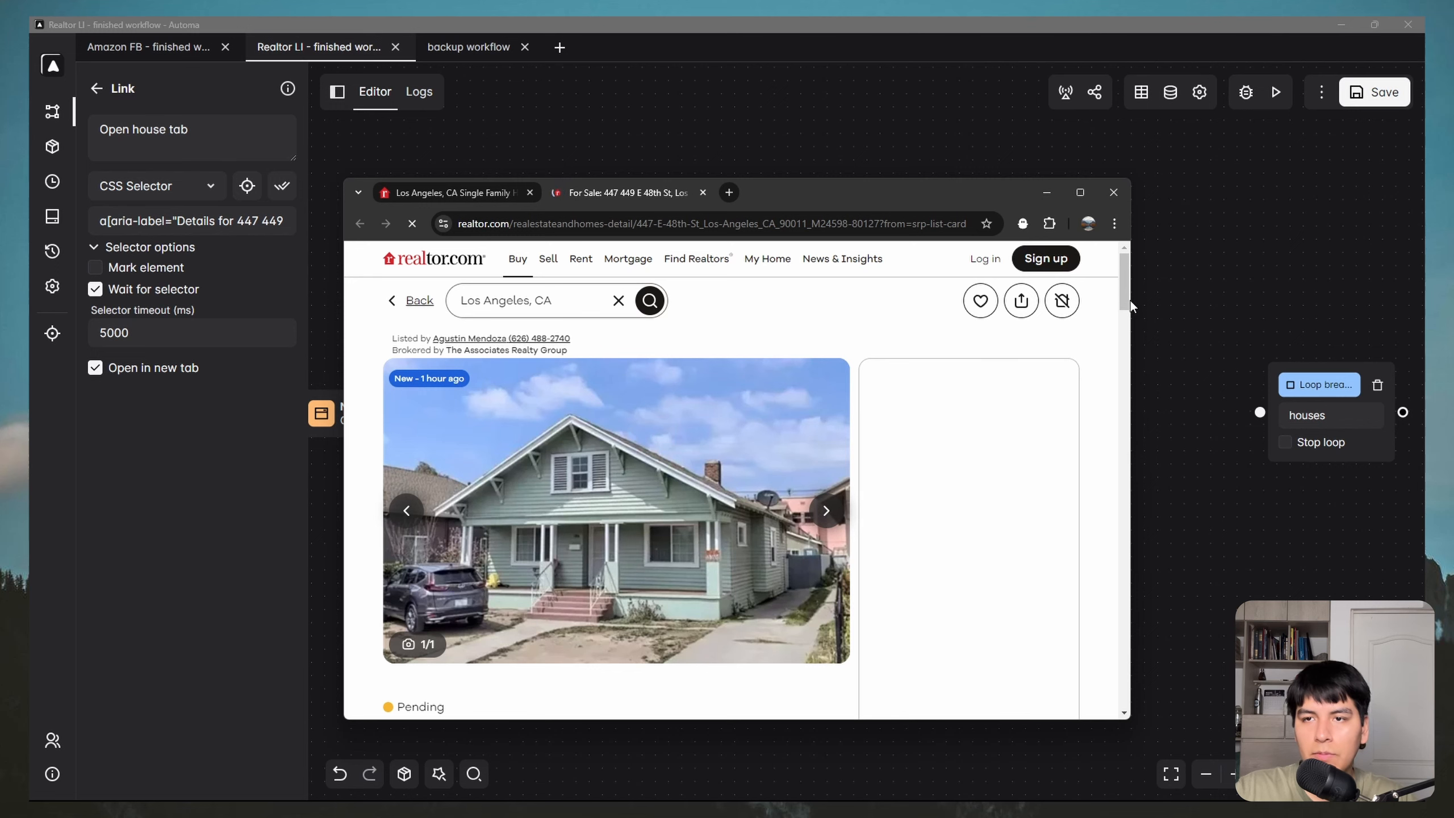
pyautogui.scroll(-3, 803, 381)
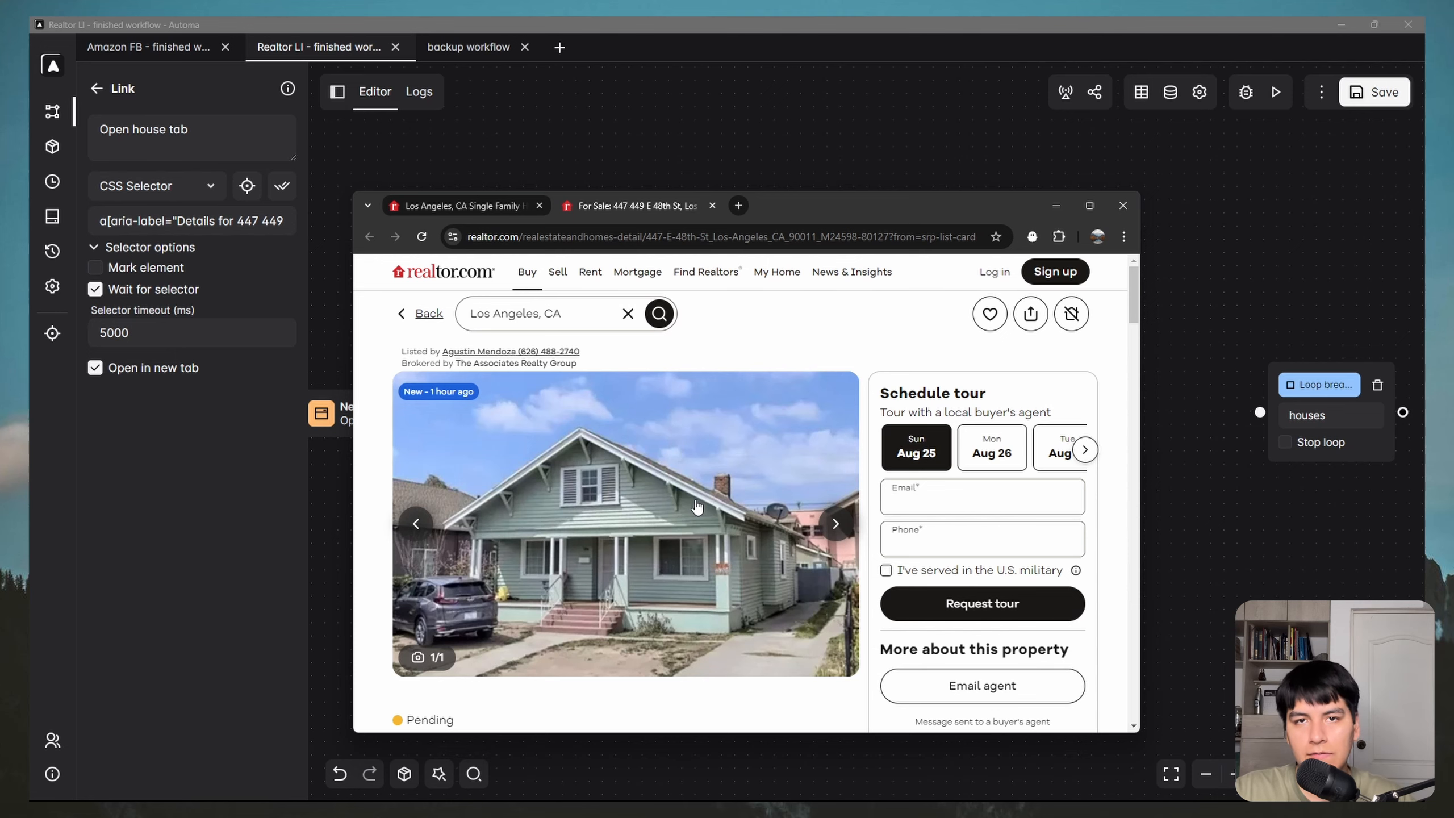
pyautogui.scroll(-3, 687, 510)
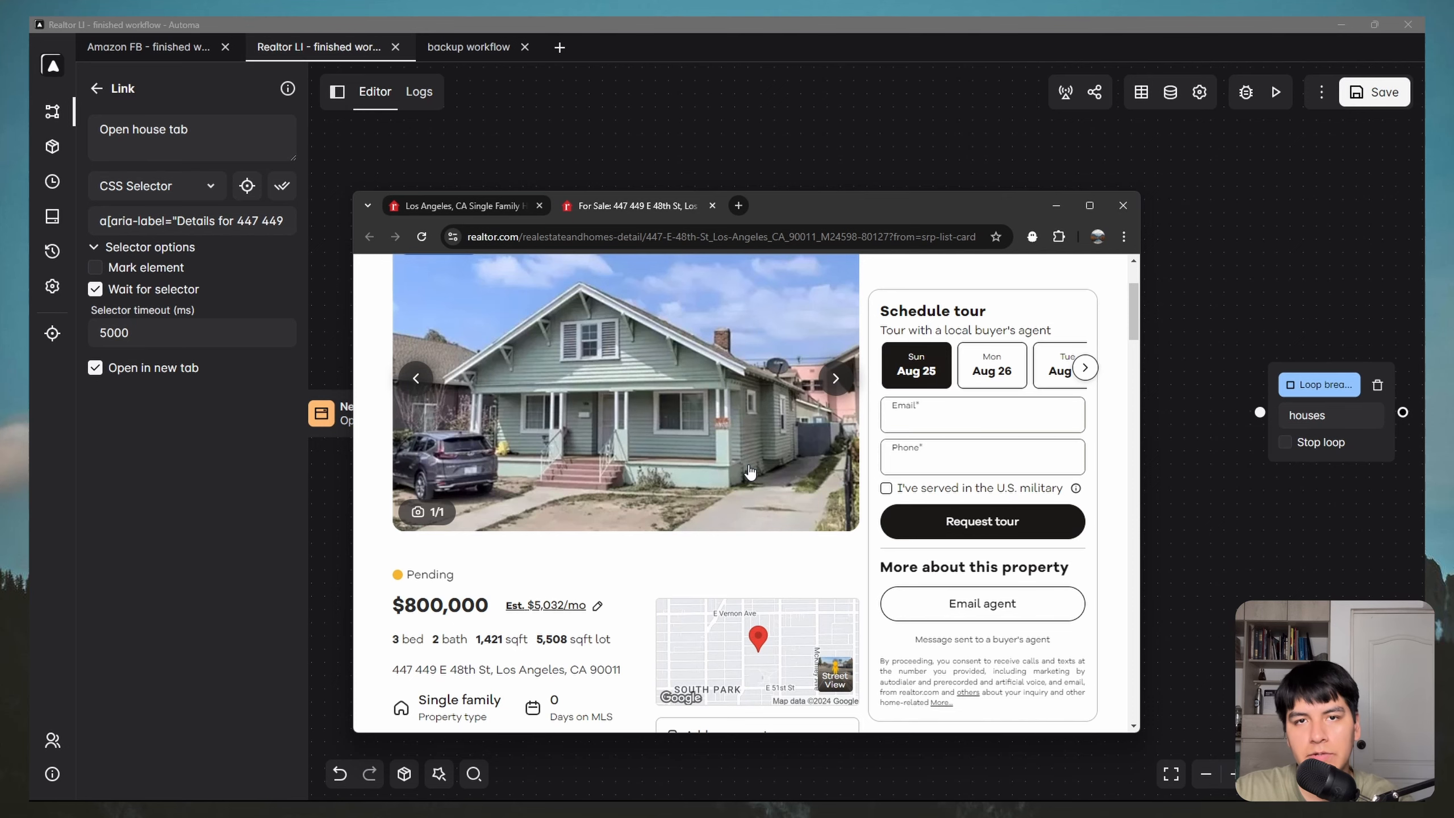
pyautogui.scroll(3, 750, 473)
# Step: Place a Get Text block after the Open house tab Link and give it the description 'Get price'
pyautogui.click(1057, 205)
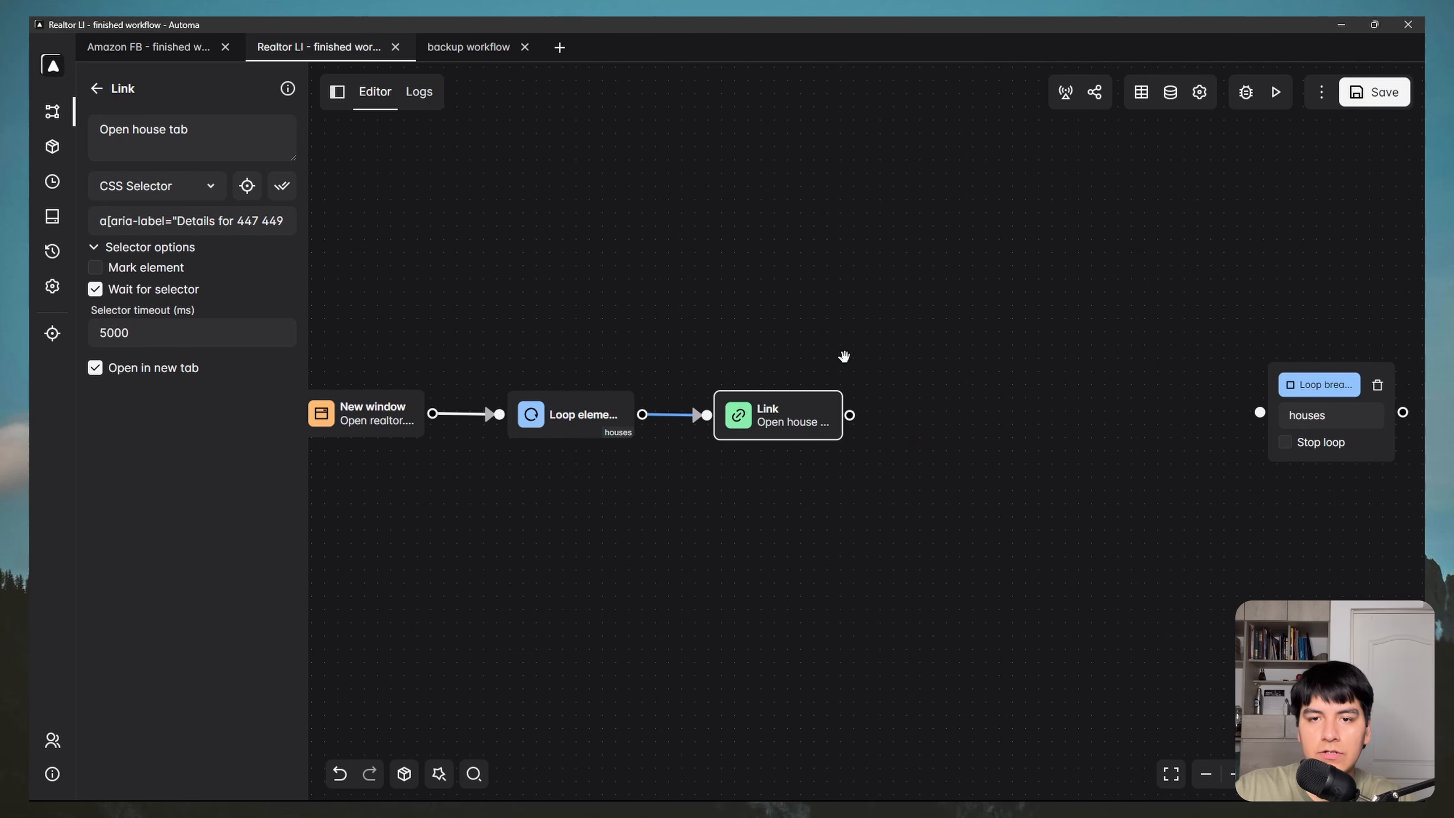
pyautogui.moveTo(852, 325); pyautogui.dragTo(595, 316)
pyautogui.click(95, 89)
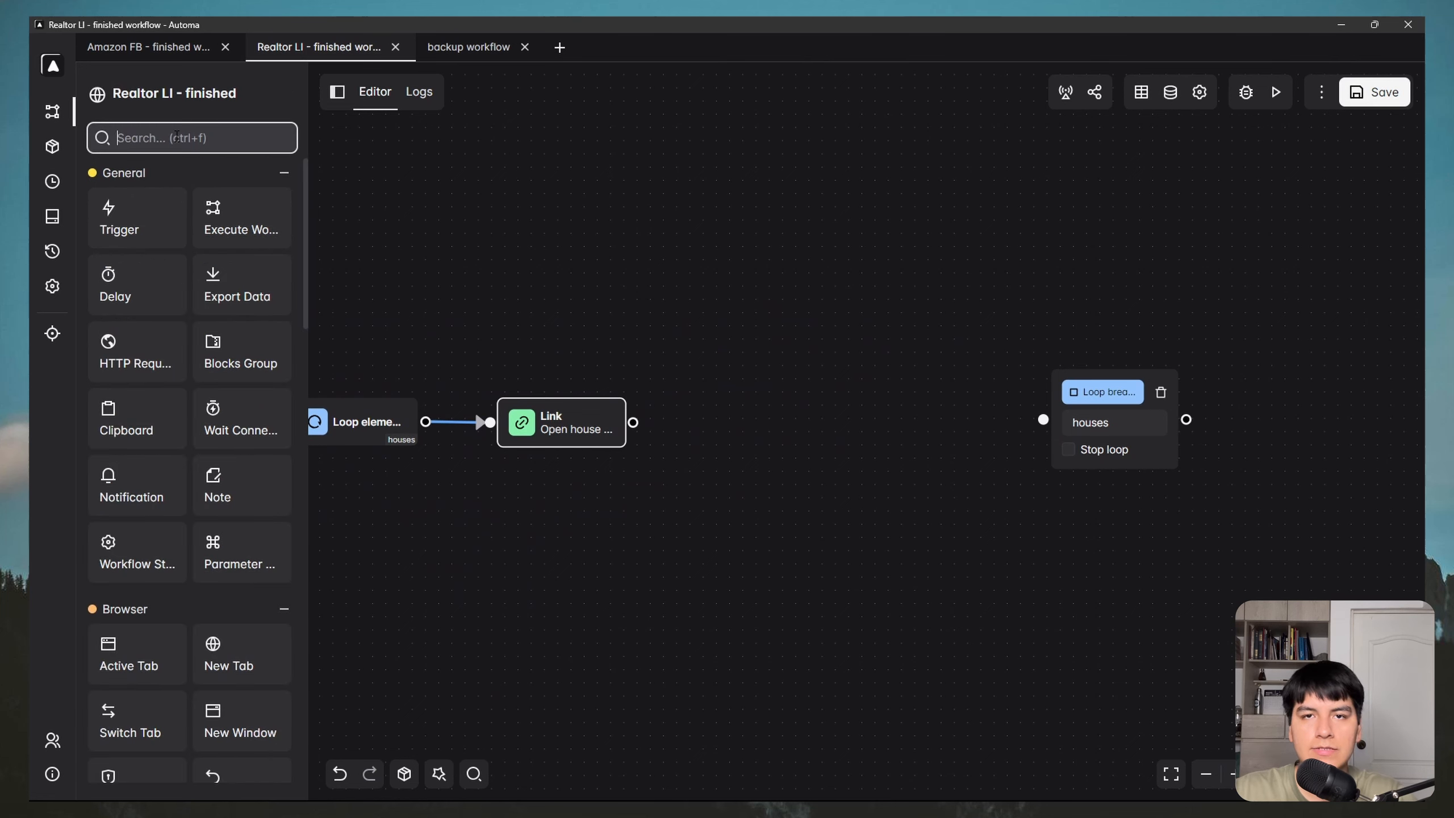
pyautogui.write('get')
pyautogui.moveTo(123, 221); pyautogui.dragTo(748, 421)
pyautogui.doubleClick(734, 425)
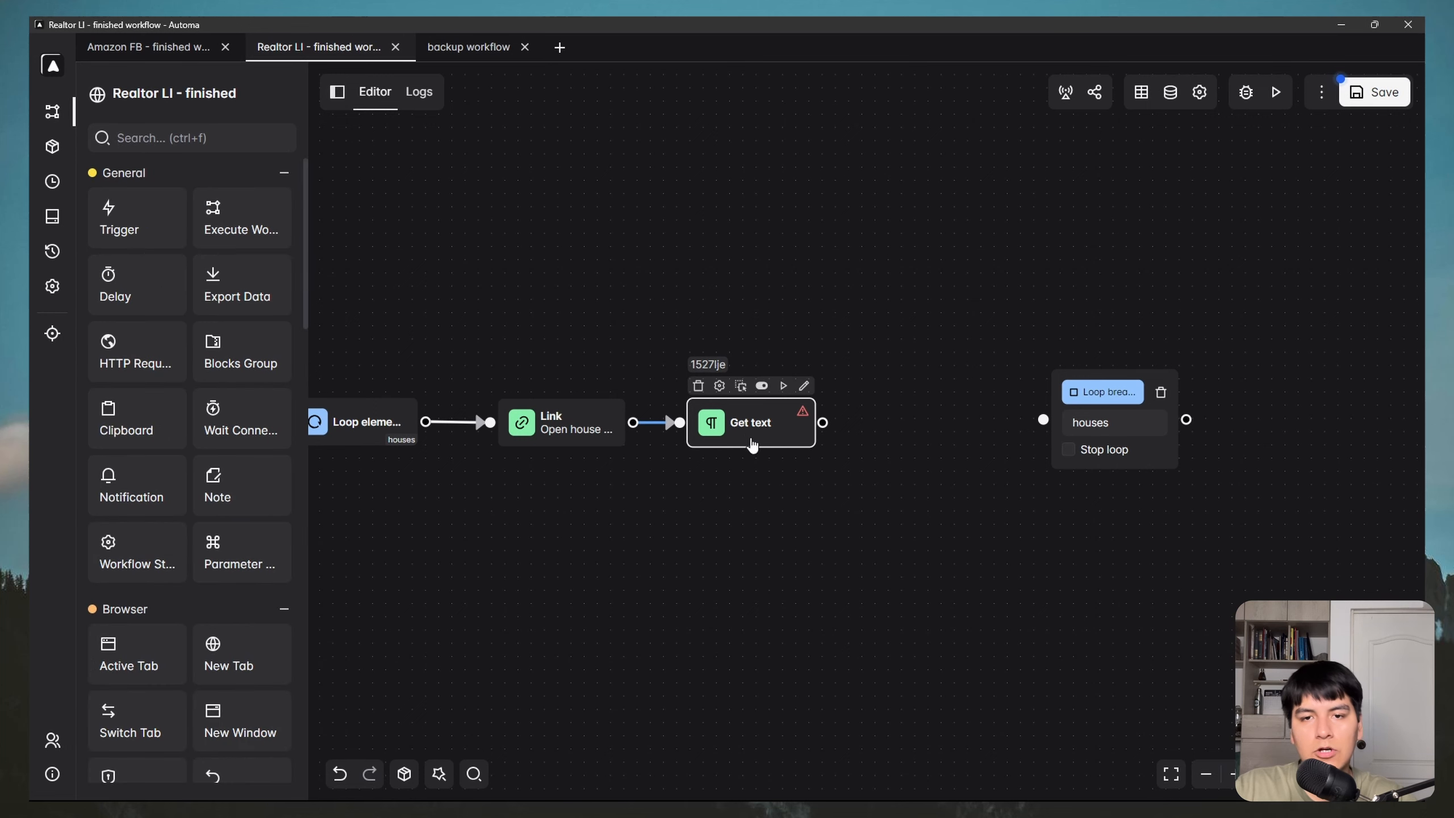
pyautogui.doubleClick(752, 446)
pyautogui.click(184, 142)
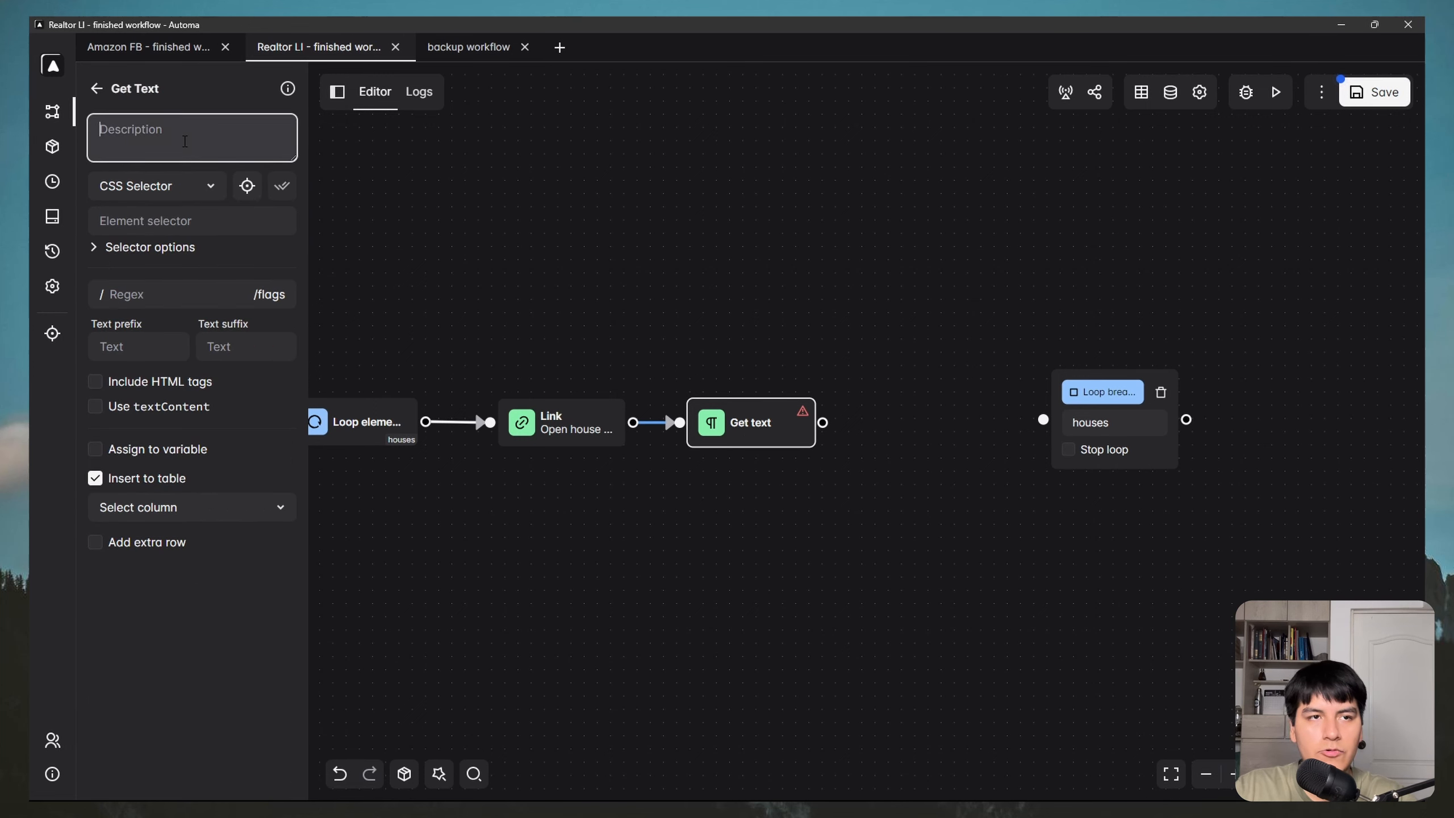
pyautogui.write('Get price')
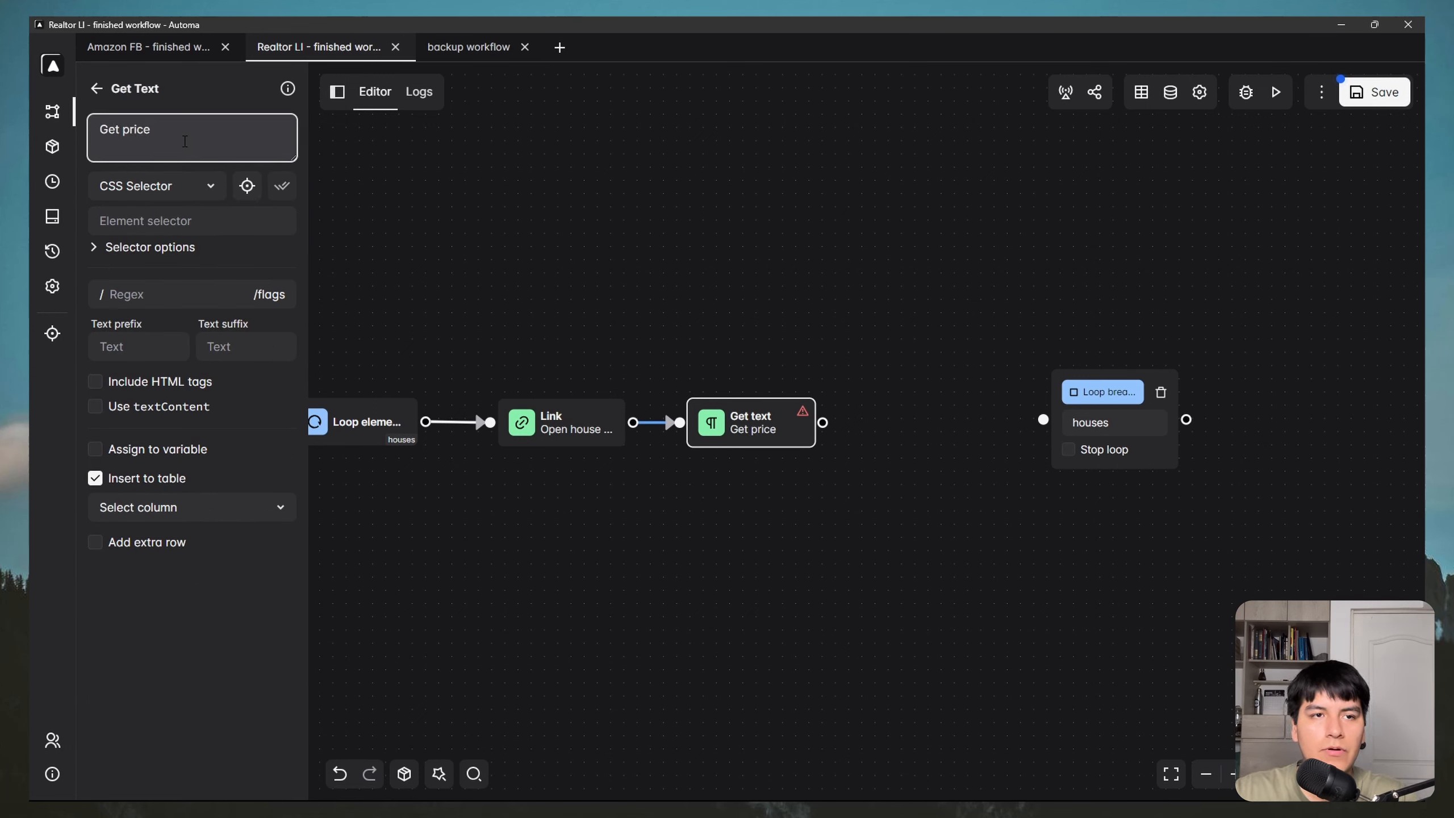
pyautogui.click(296, 268)
pyautogui.press('super')
# Step: Pick the $800,000 listing price so Get price uses selector div.sc-54acf6bc-1
pyautogui.moveTo(279, 781)
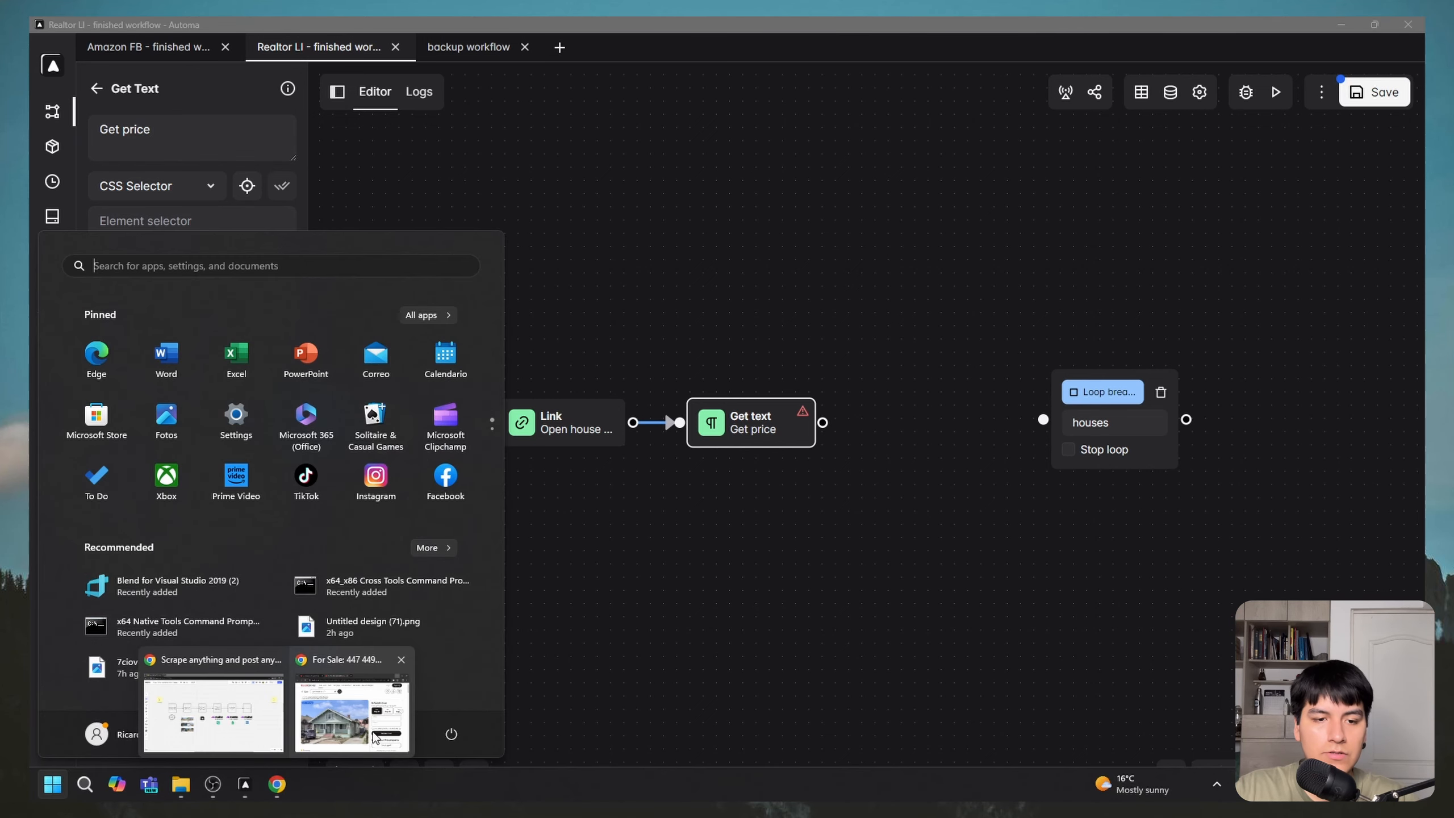
pyautogui.click(370, 720)
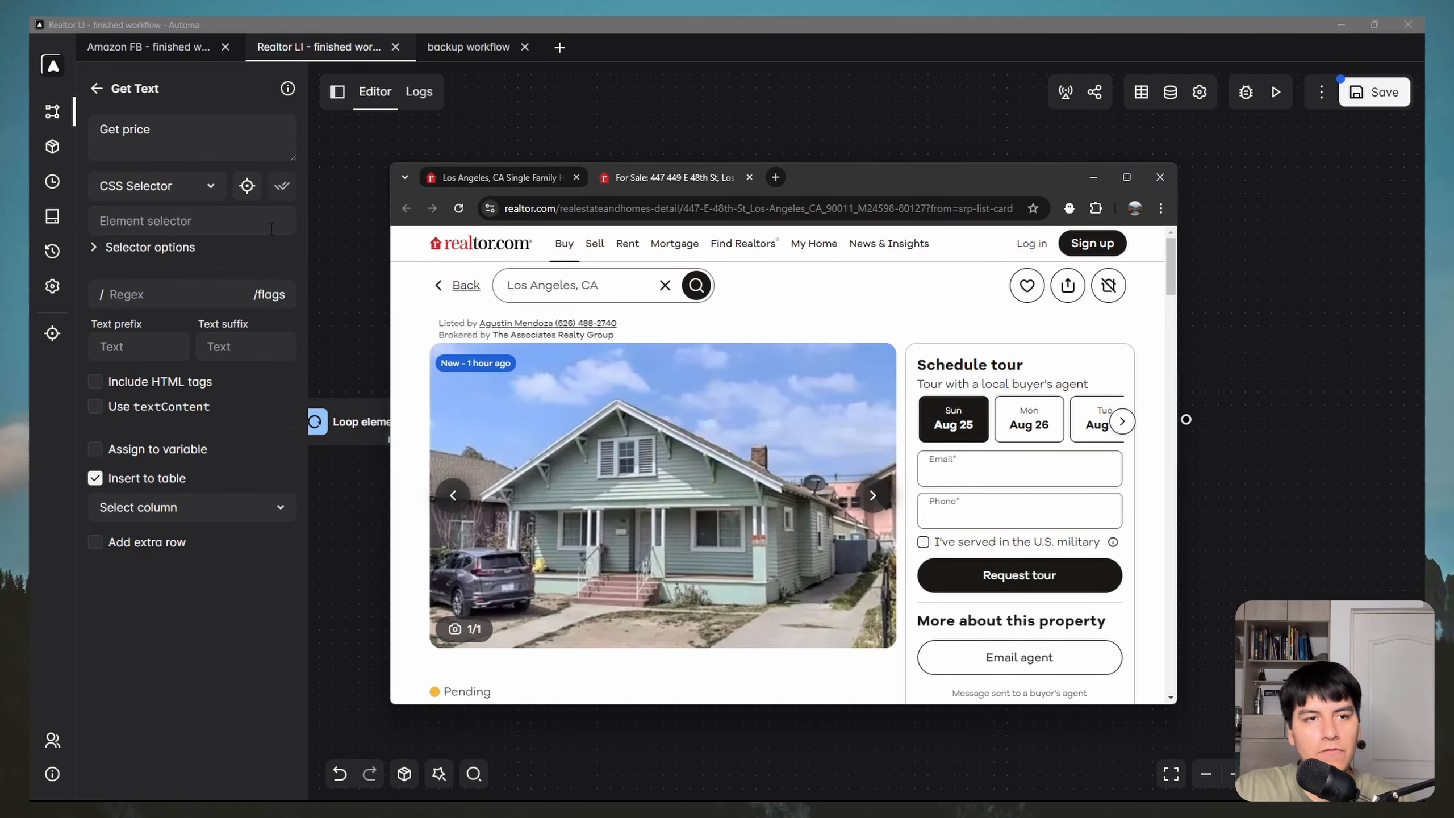
pyautogui.click(245, 190)
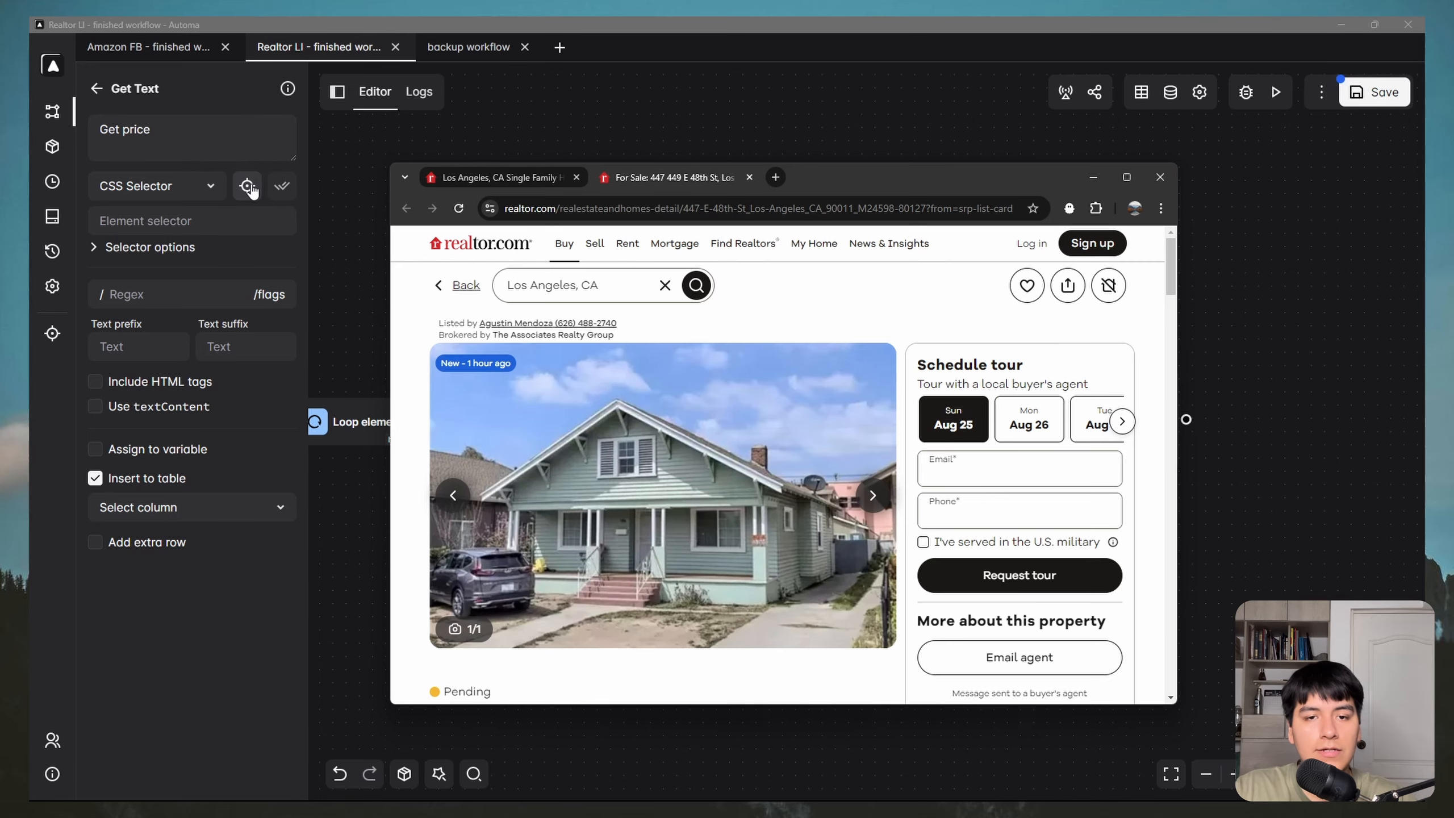
pyautogui.scroll(-1, 732, 418)
pyautogui.scroll(-3, 771, 406)
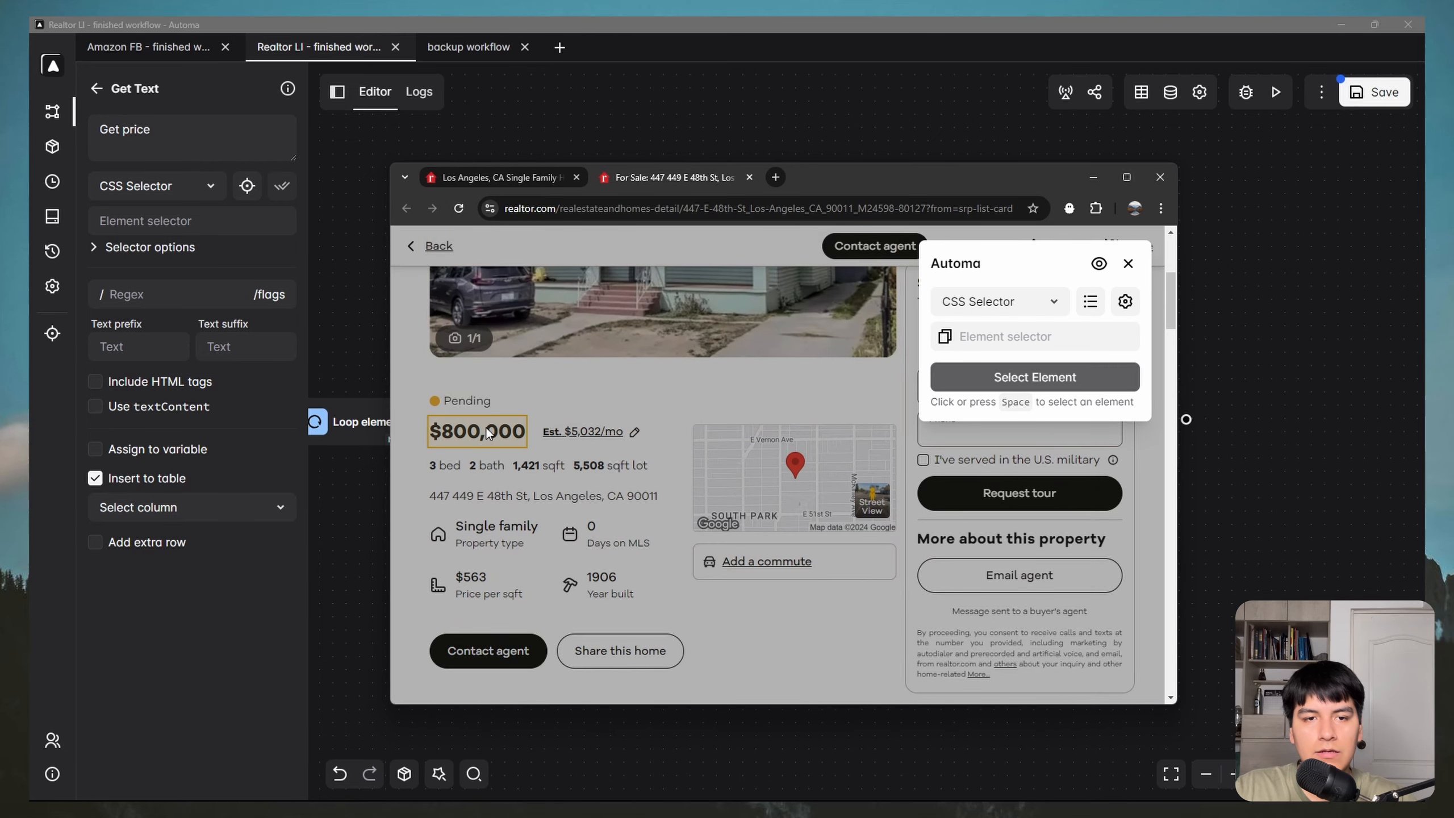
pyautogui.click(471, 428)
pyautogui.scroll(3, 702, 409)
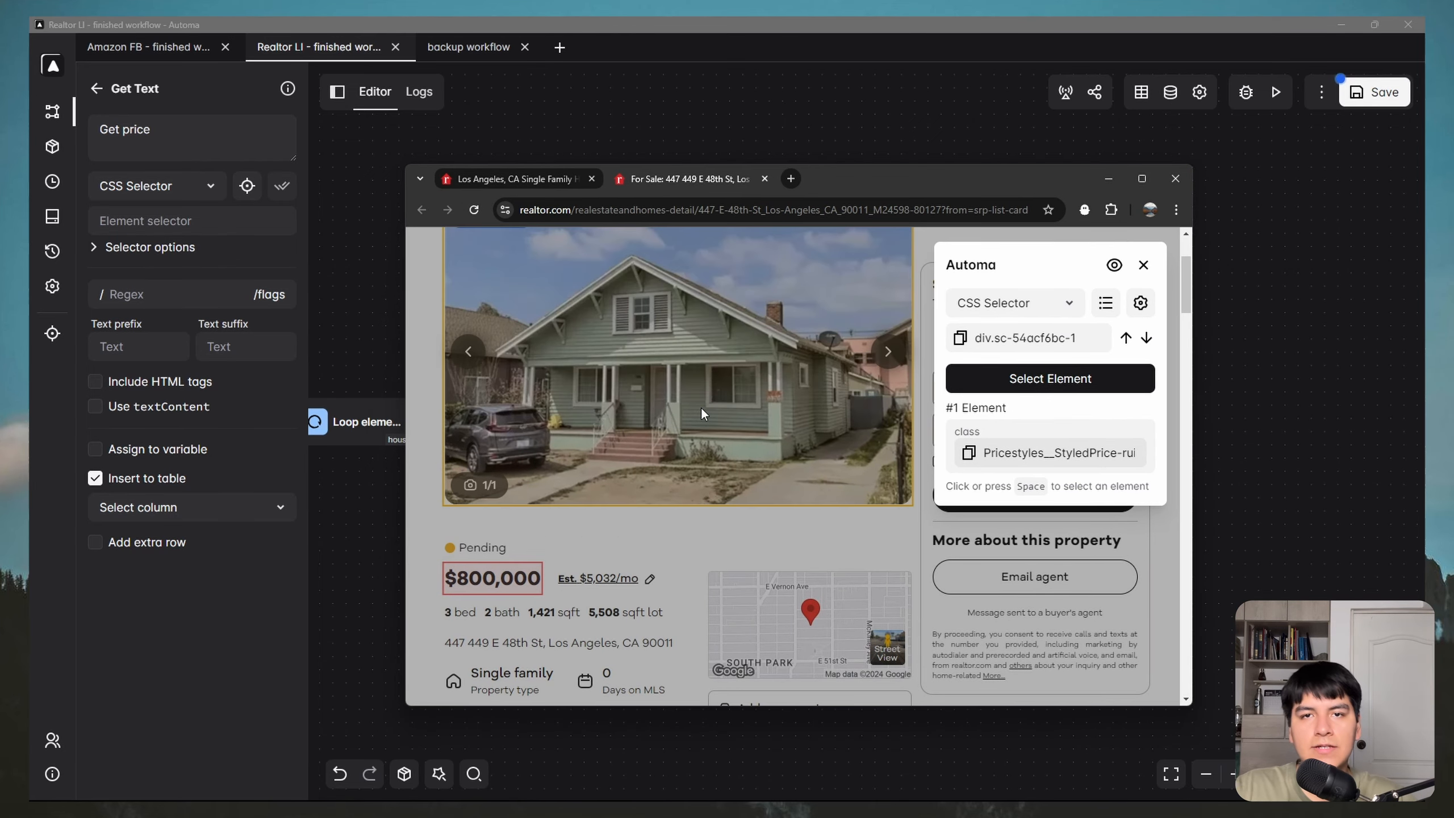
pyautogui.click(1052, 379)
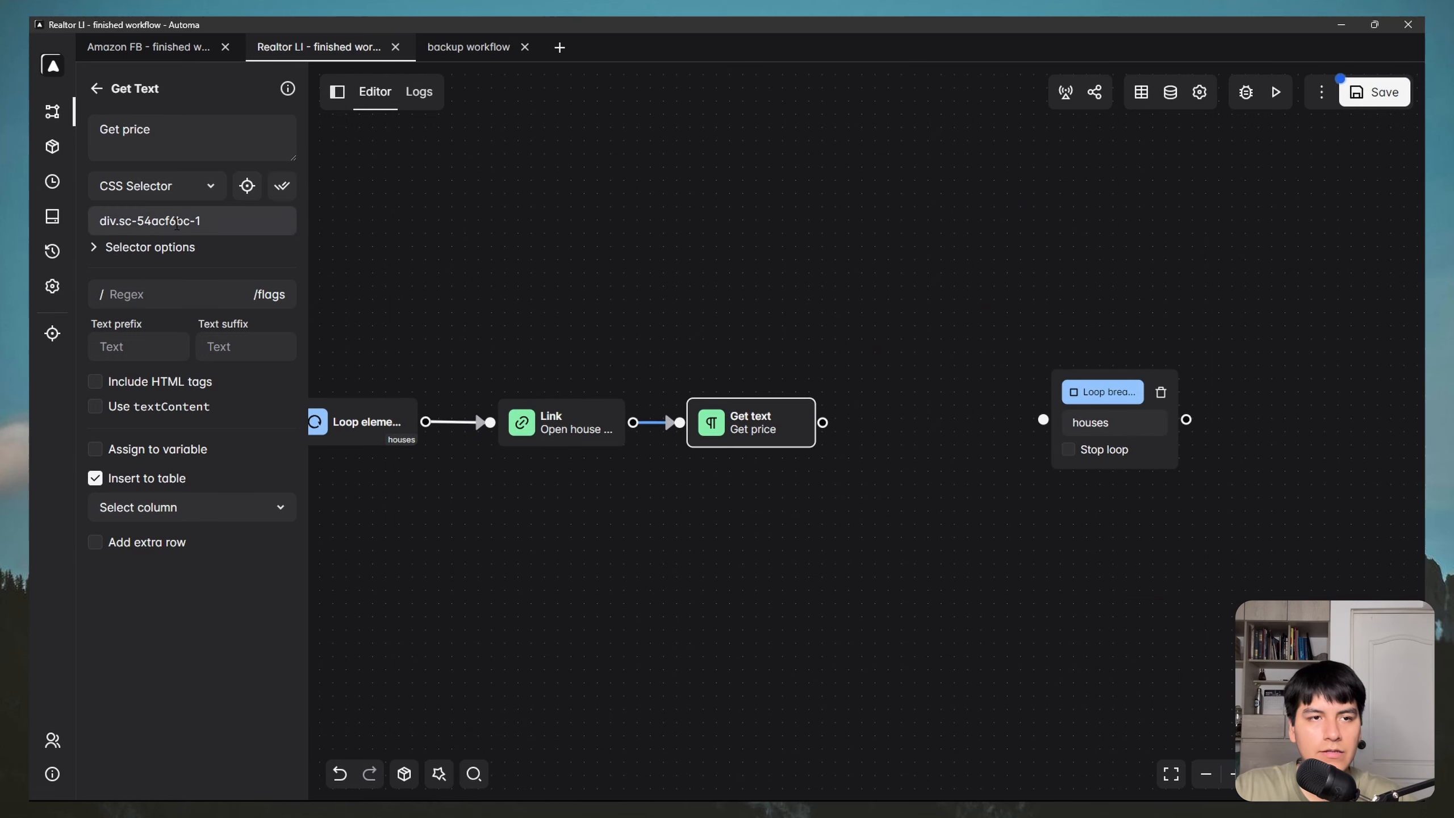
pyautogui.click(171, 250)
# Step: Make Get price wait for its selector and review the Select column options
pyautogui.click(95, 289)
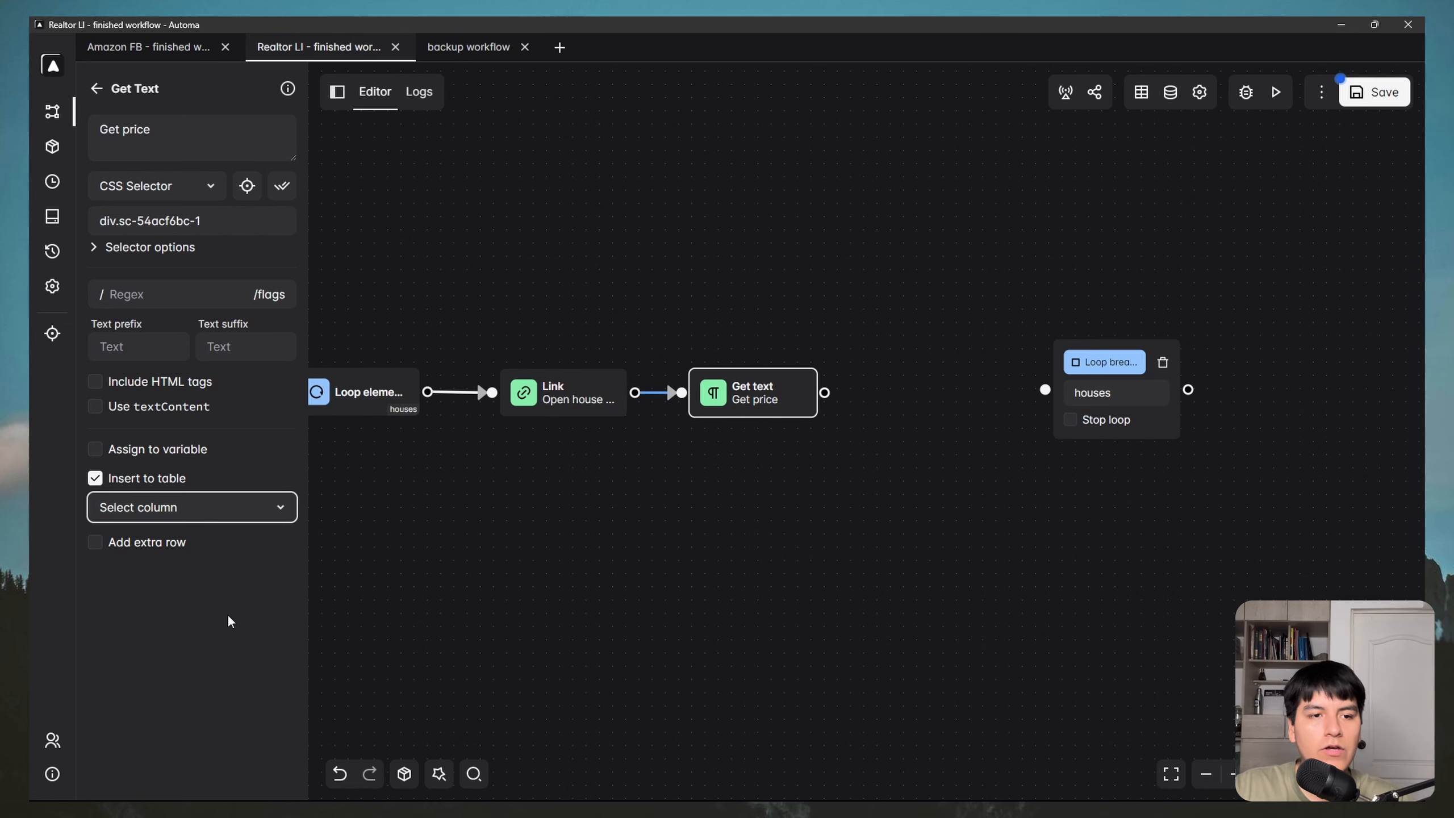
pyautogui.click(223, 509)
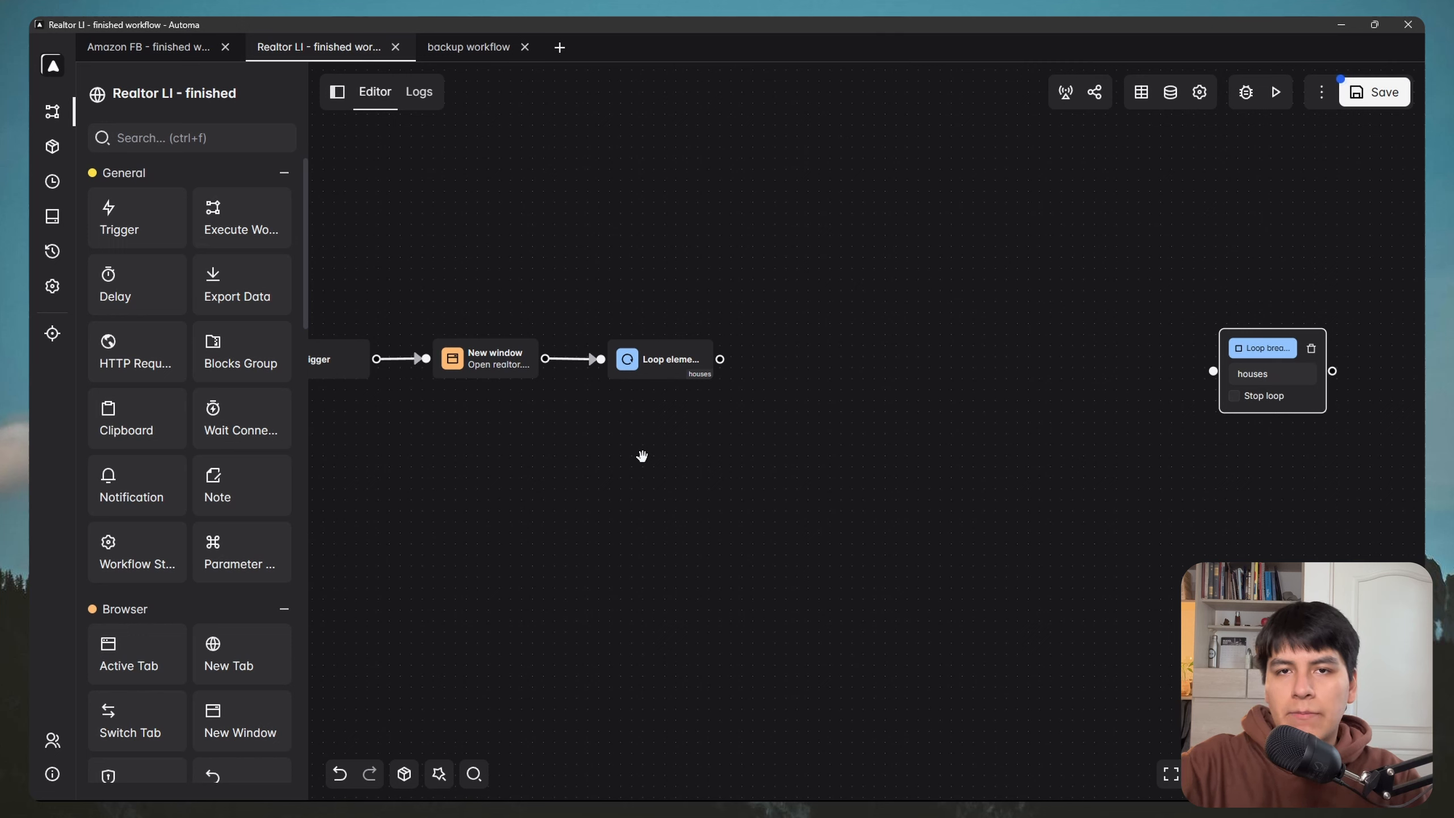
# Step: Add a Link block connected after Loop elements, described as 'Open house tab'
pyautogui.hotkey('ctrl', 'f')
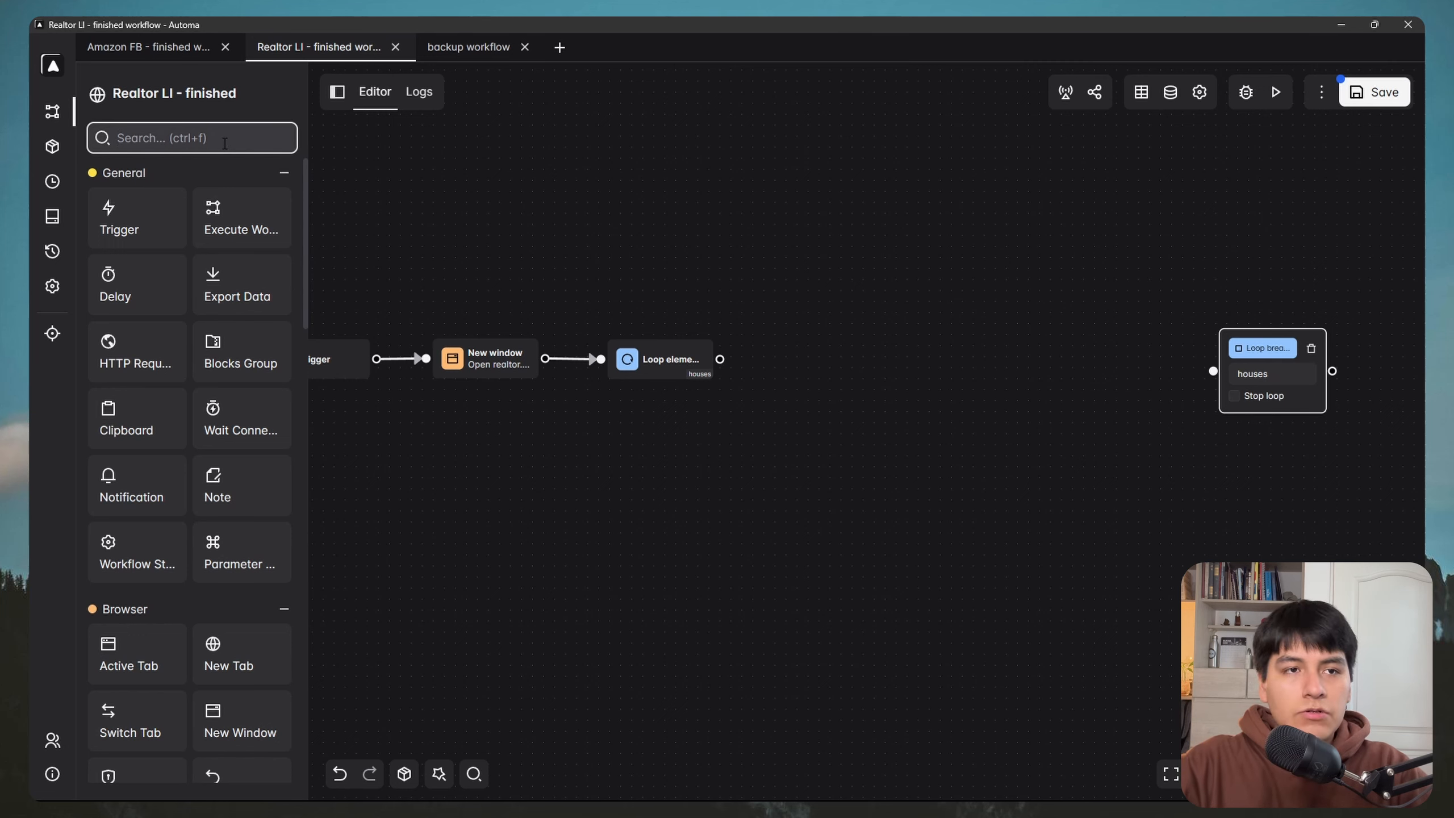
pyautogui.write('link')
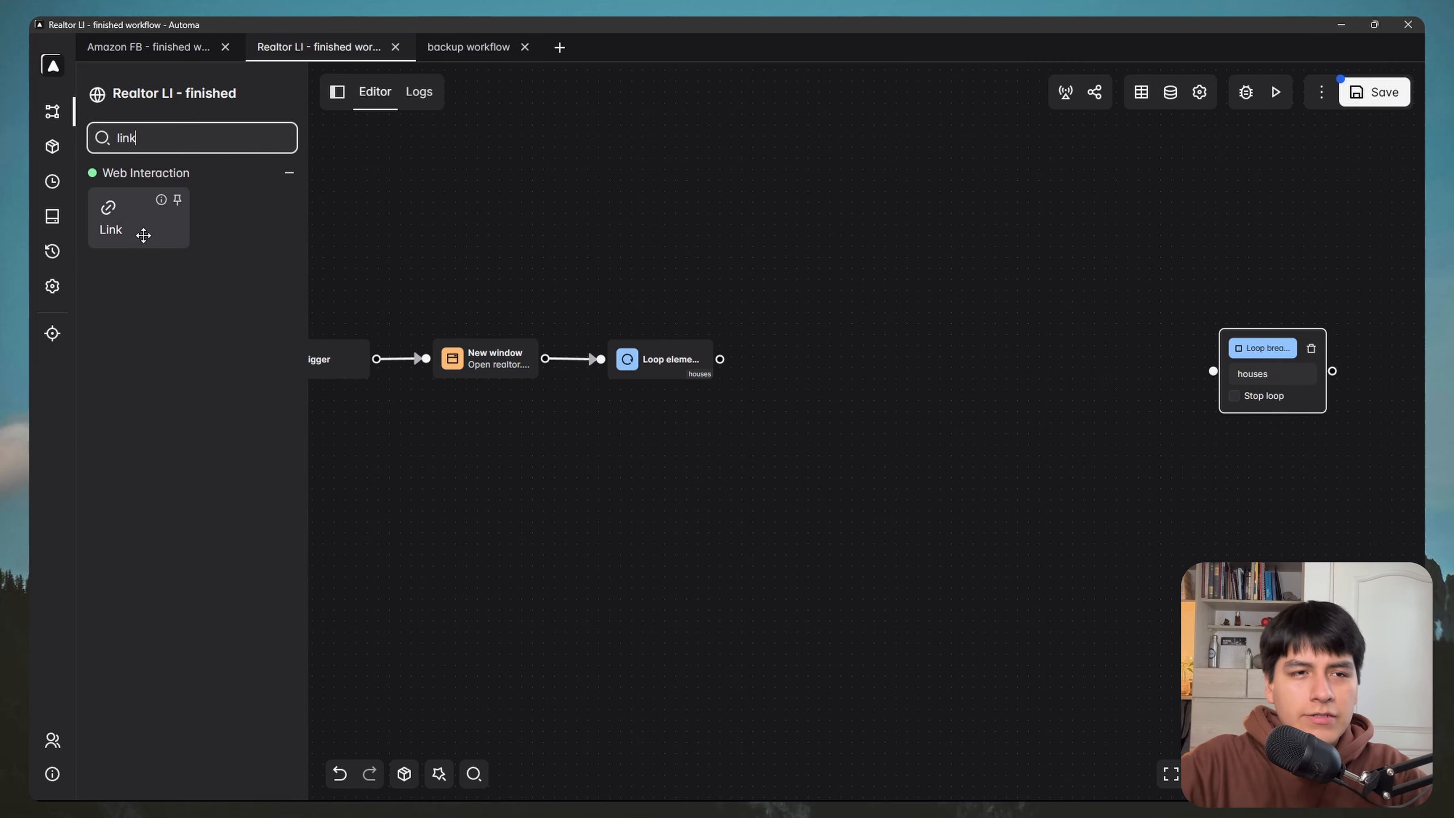
pyautogui.moveTo(114, 229); pyautogui.dragTo(781, 379)
pyautogui.scroll(3, 755, 298)
pyautogui.doubleClick(879, 391)
pyautogui.moveTo(879, 391); pyautogui.dragTo(882, 407)
pyautogui.click(178, 140)
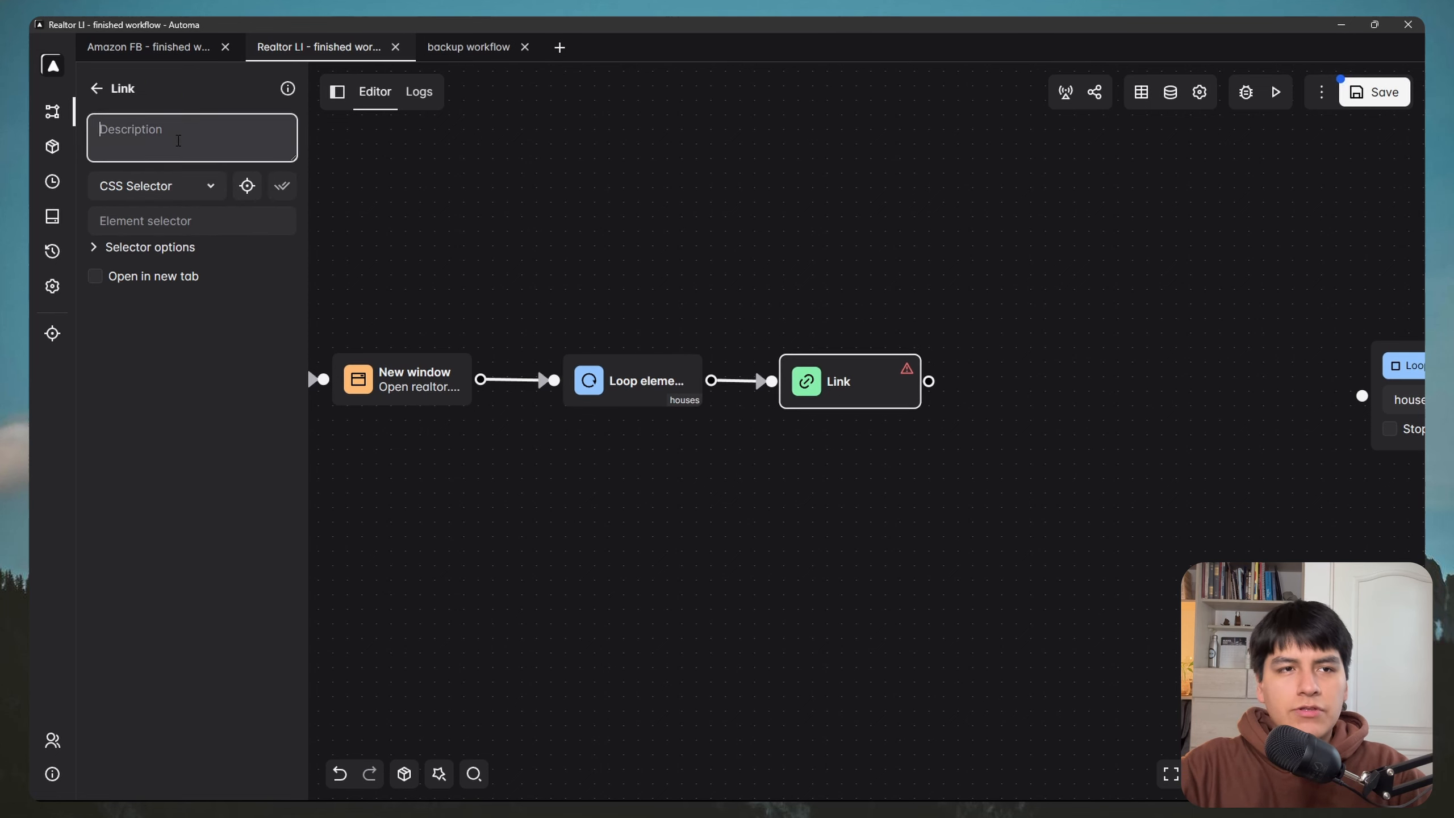
pyautogui.write('Open house tab')
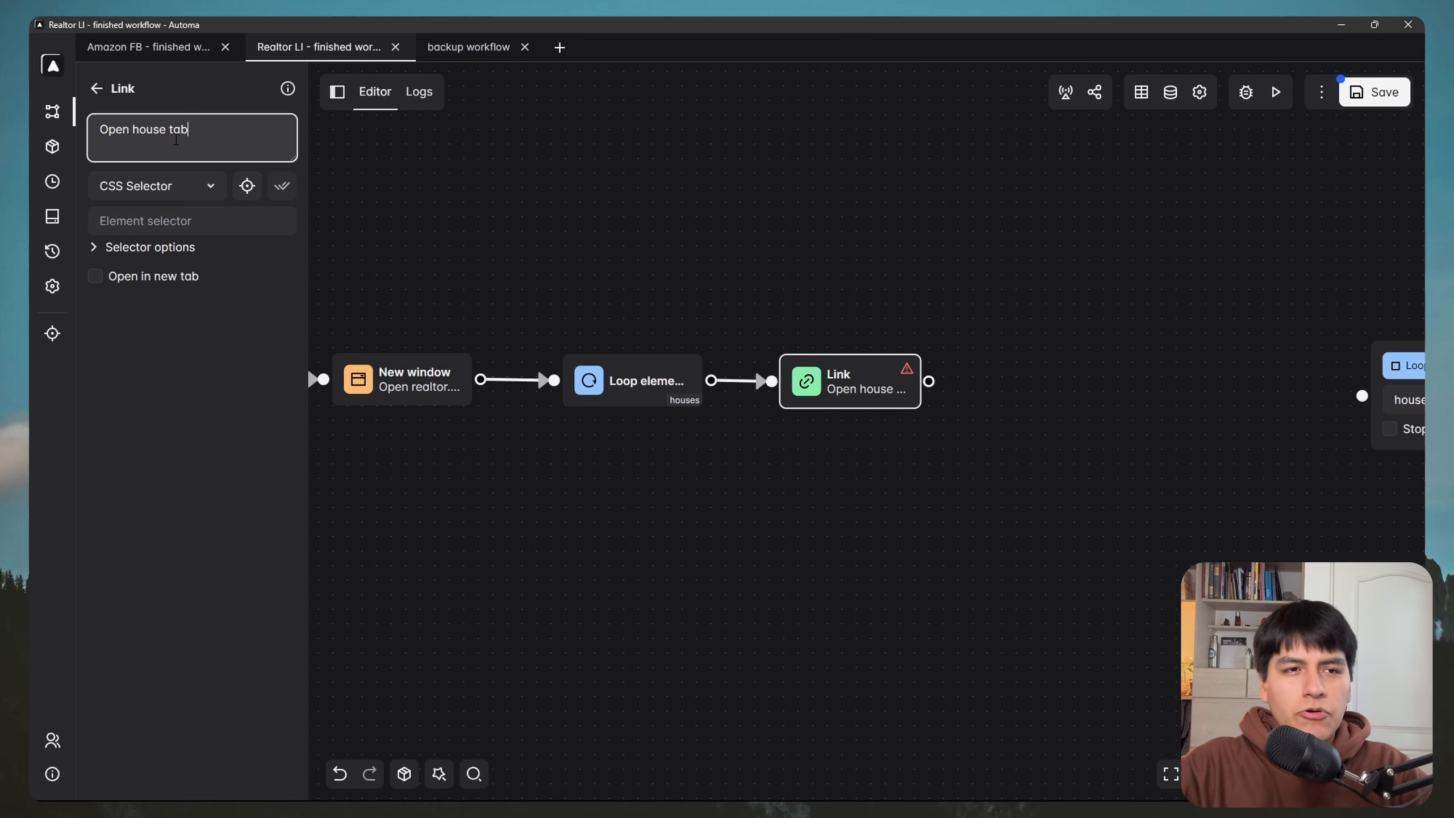
pyautogui.click(96, 250)
# Step: Make the Link block wait for its selector and open each house link in a new tab
pyautogui.click(95, 248)
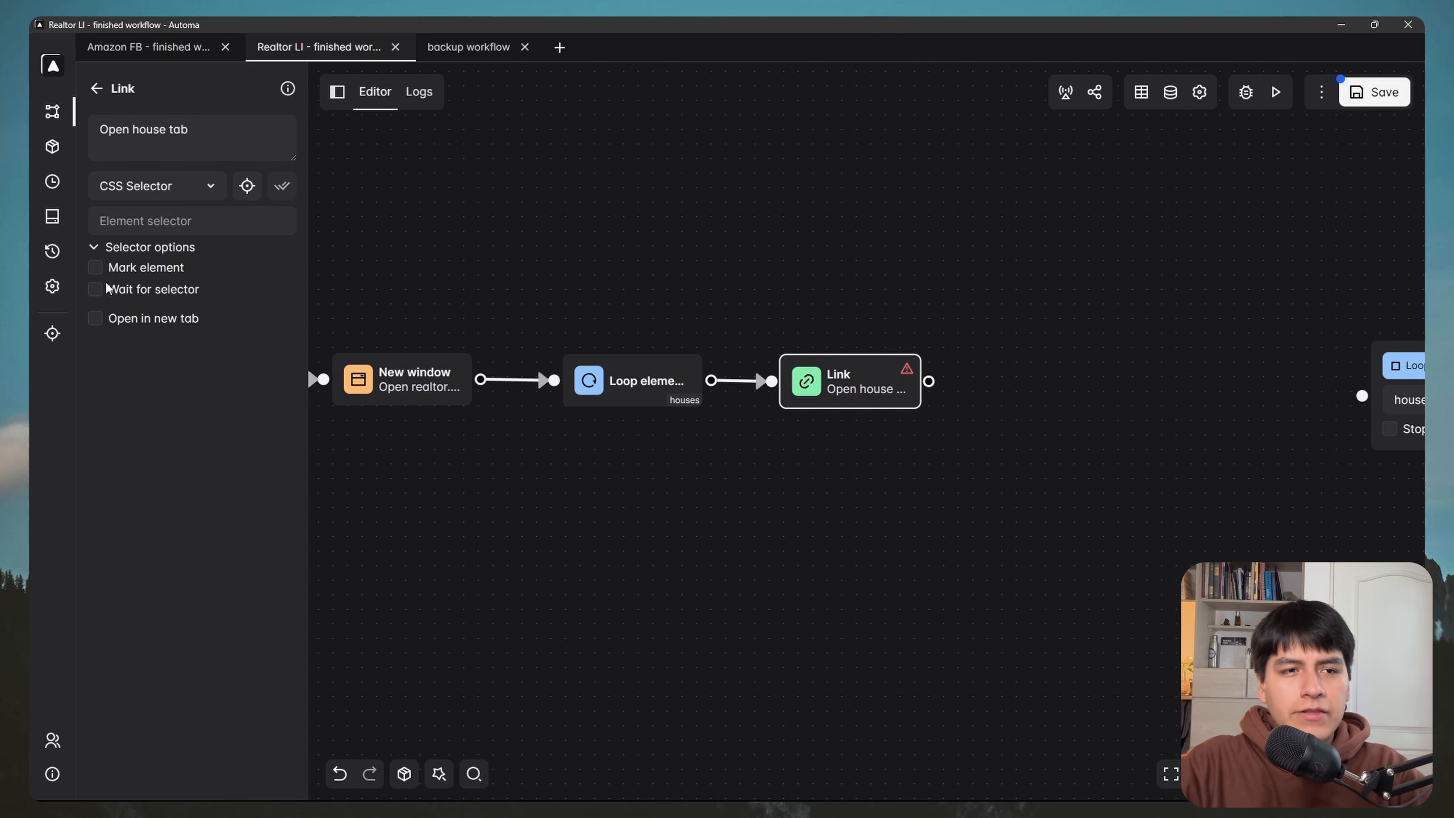
pyautogui.click(95, 289)
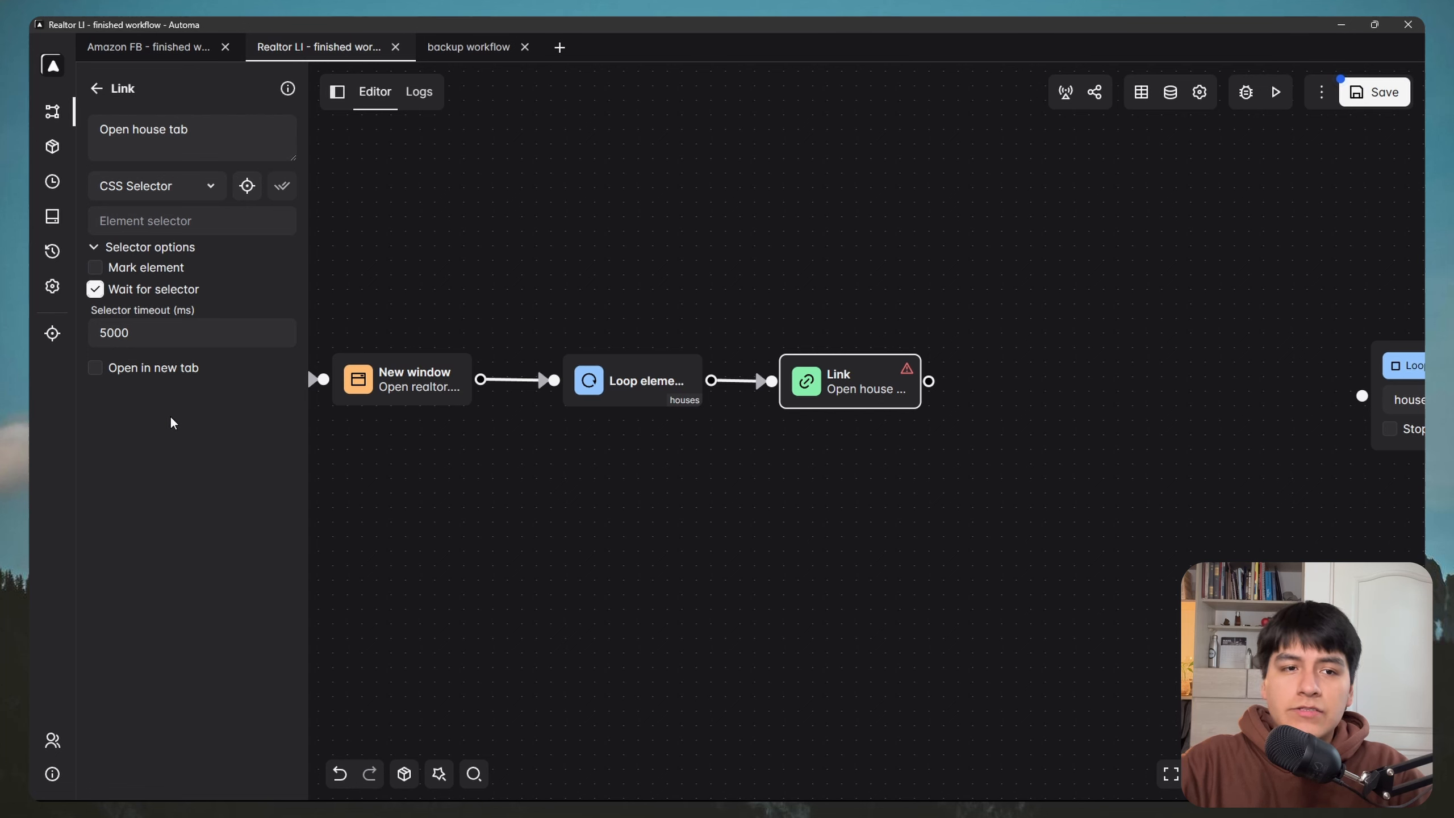
pyautogui.click(96, 368)
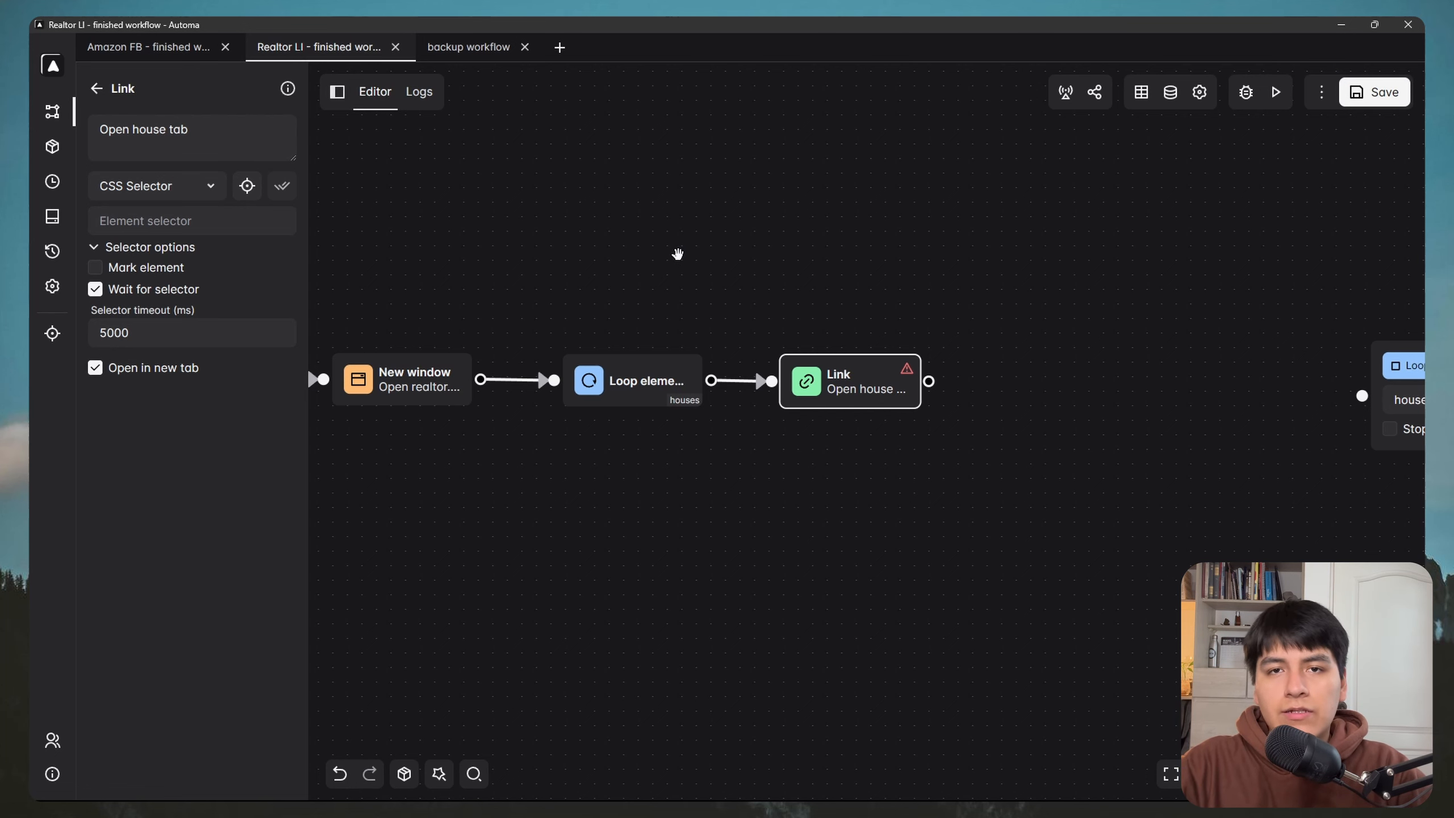
pyautogui.press('super')
pyautogui.moveTo(345, 783)
pyautogui.click(401, 721)
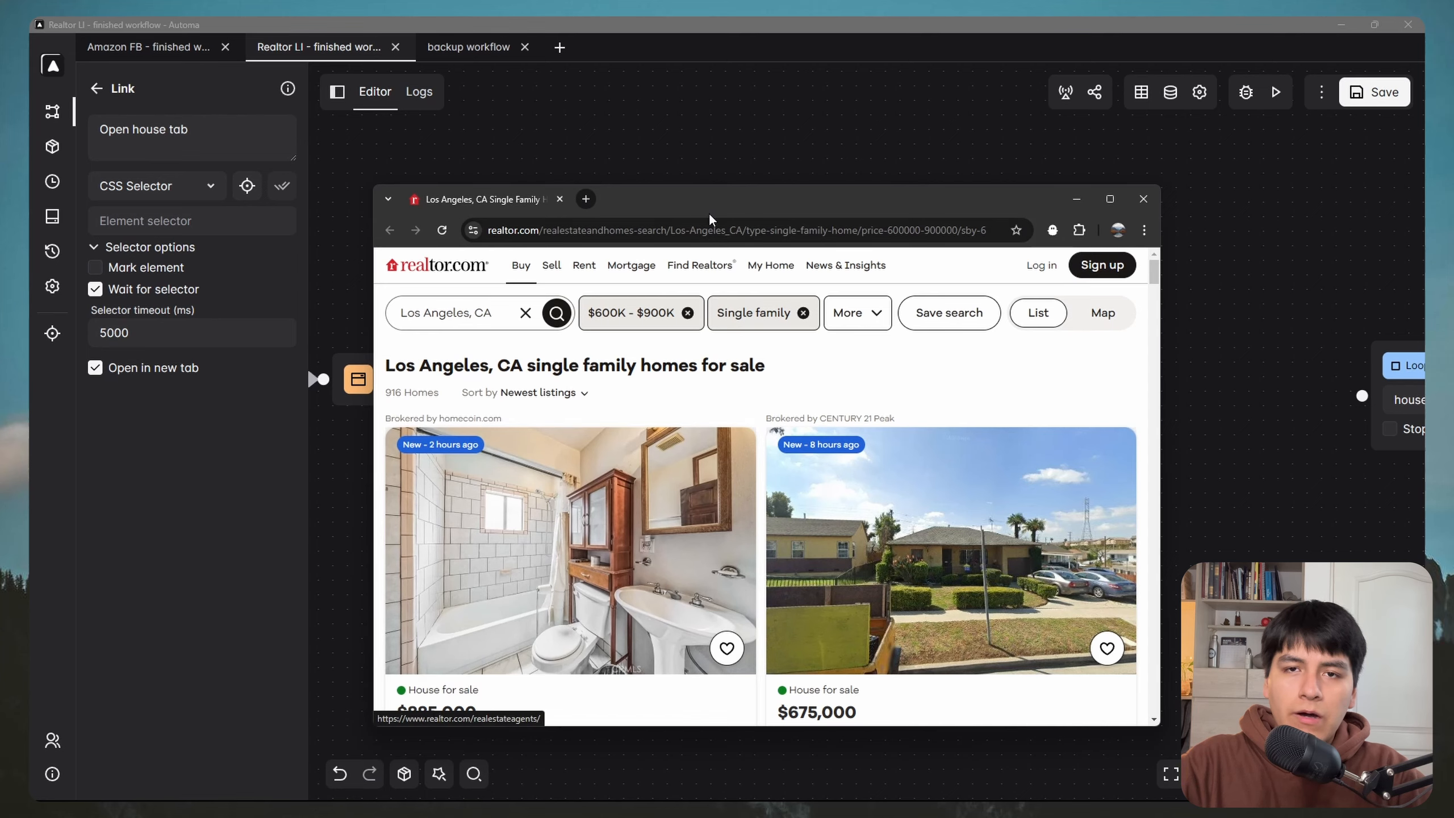
# Step: Pick the listing cards in list mode, setting the section[data-testid="property-list…"] selector
pyautogui.moveTo(709, 218); pyautogui.dragTo(687, 193)
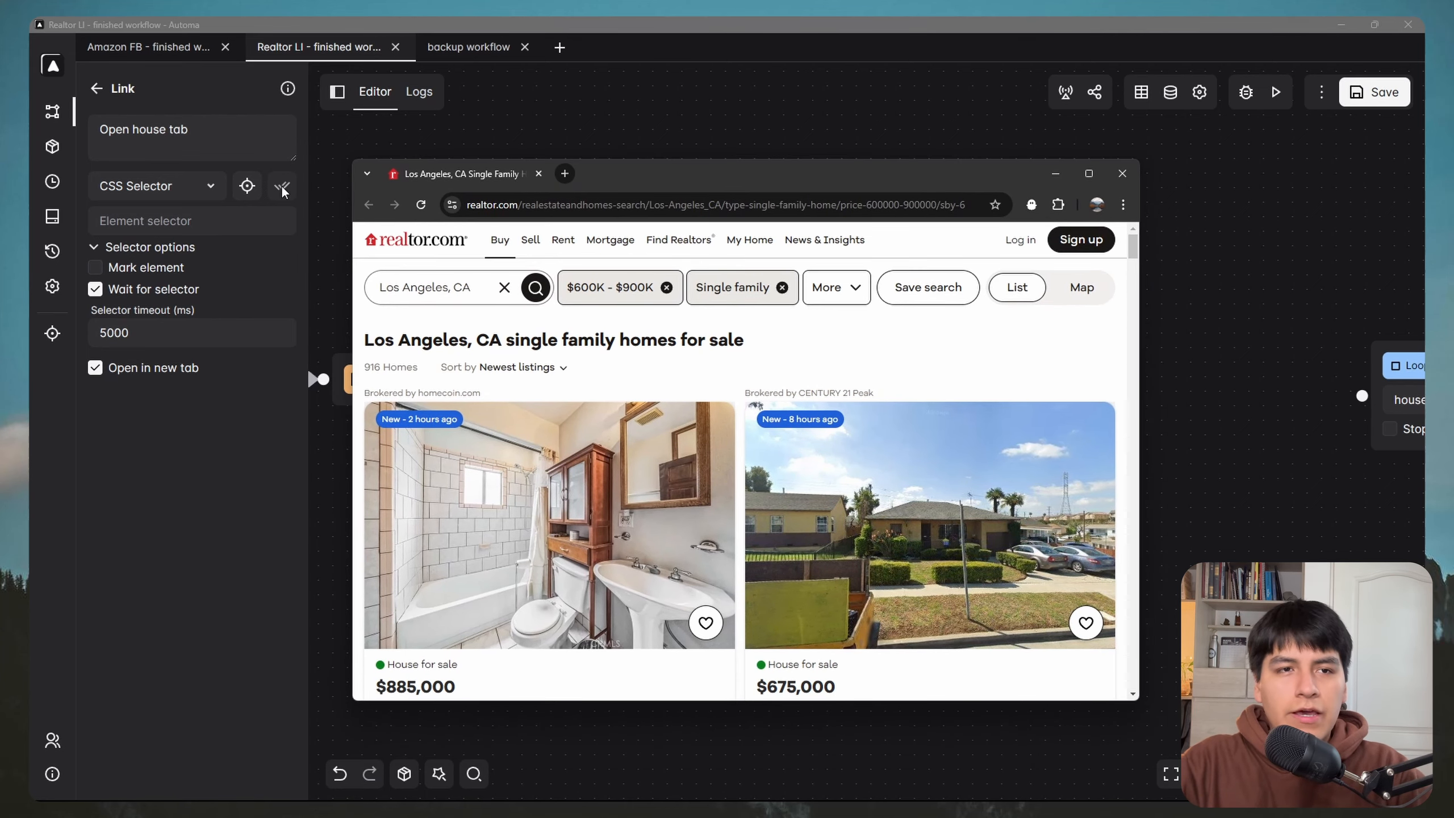
pyautogui.click(246, 186)
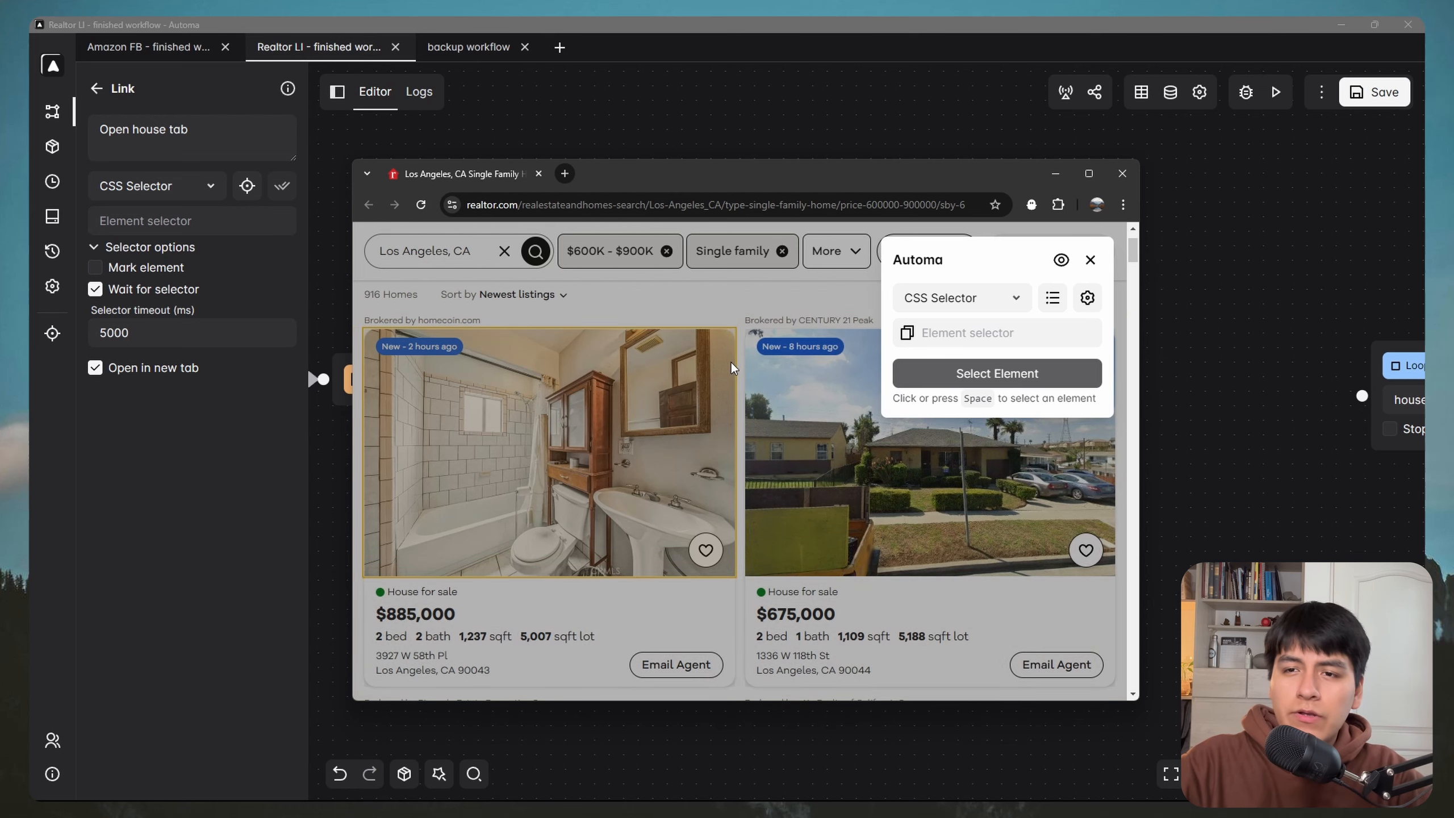
pyautogui.click(1052, 297)
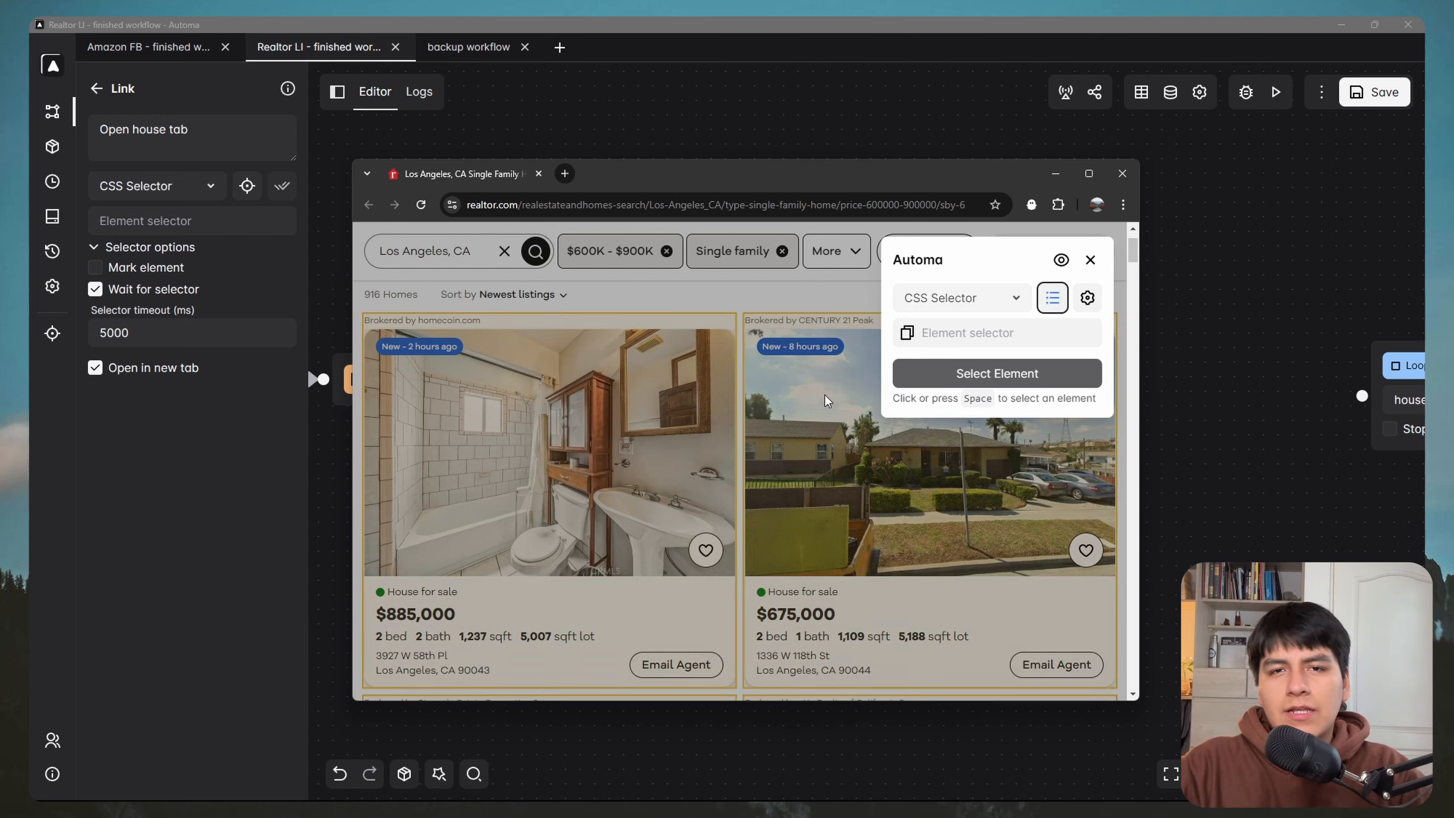
pyautogui.scroll(-3, 606, 391)
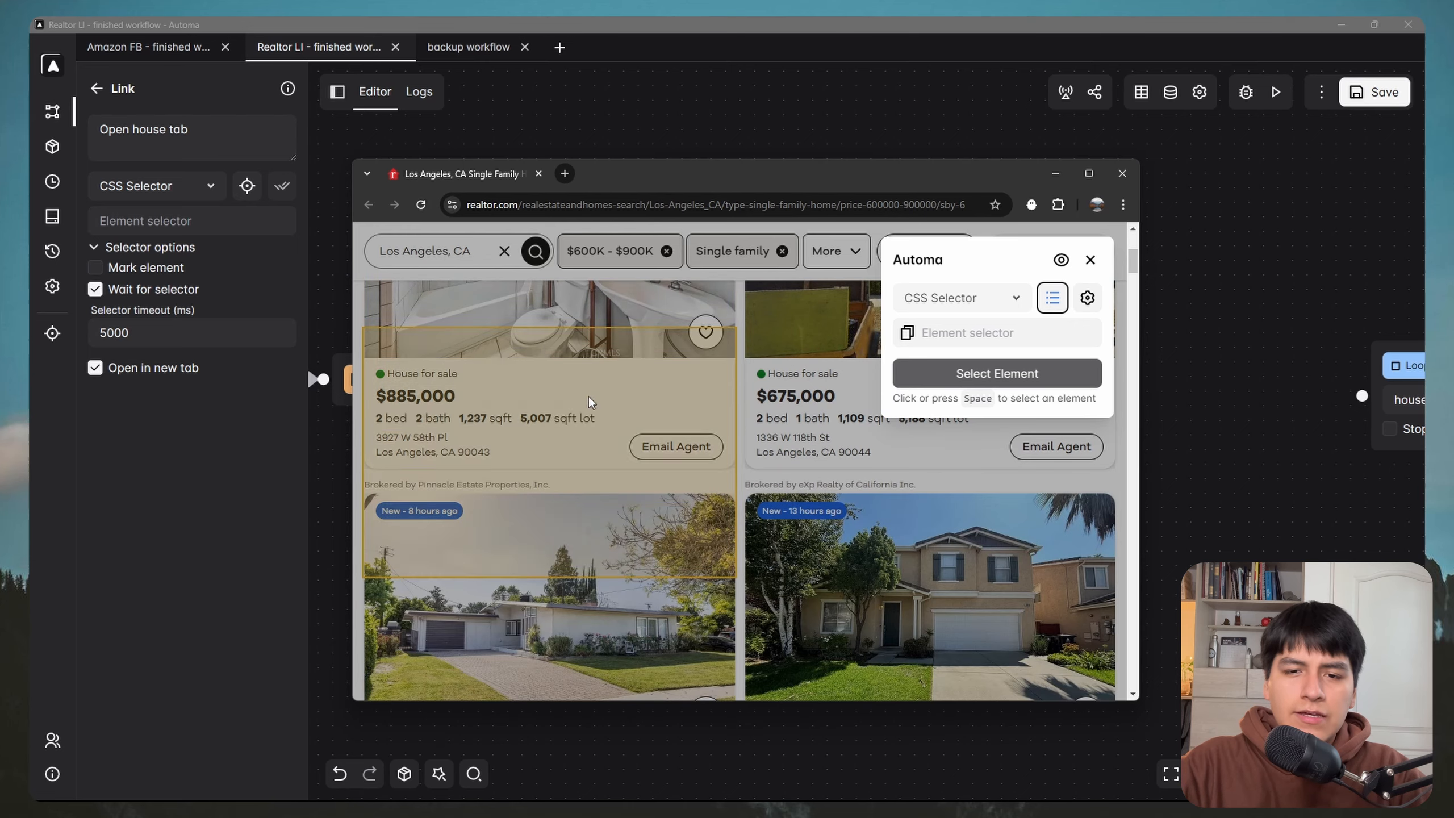
pyautogui.scroll(-1, 619, 453)
pyautogui.scroll(5, 641, 496)
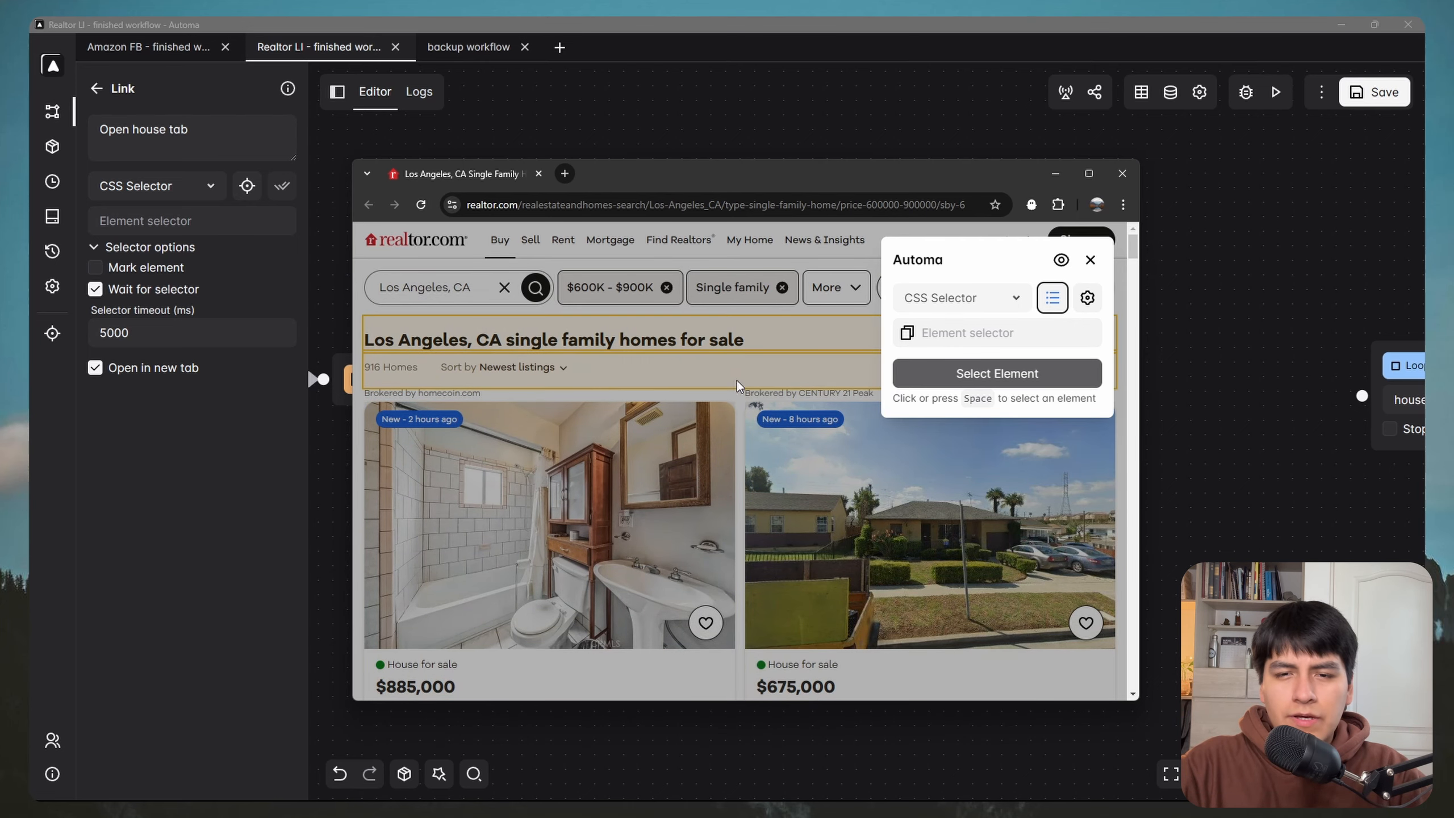
pyautogui.click(674, 392)
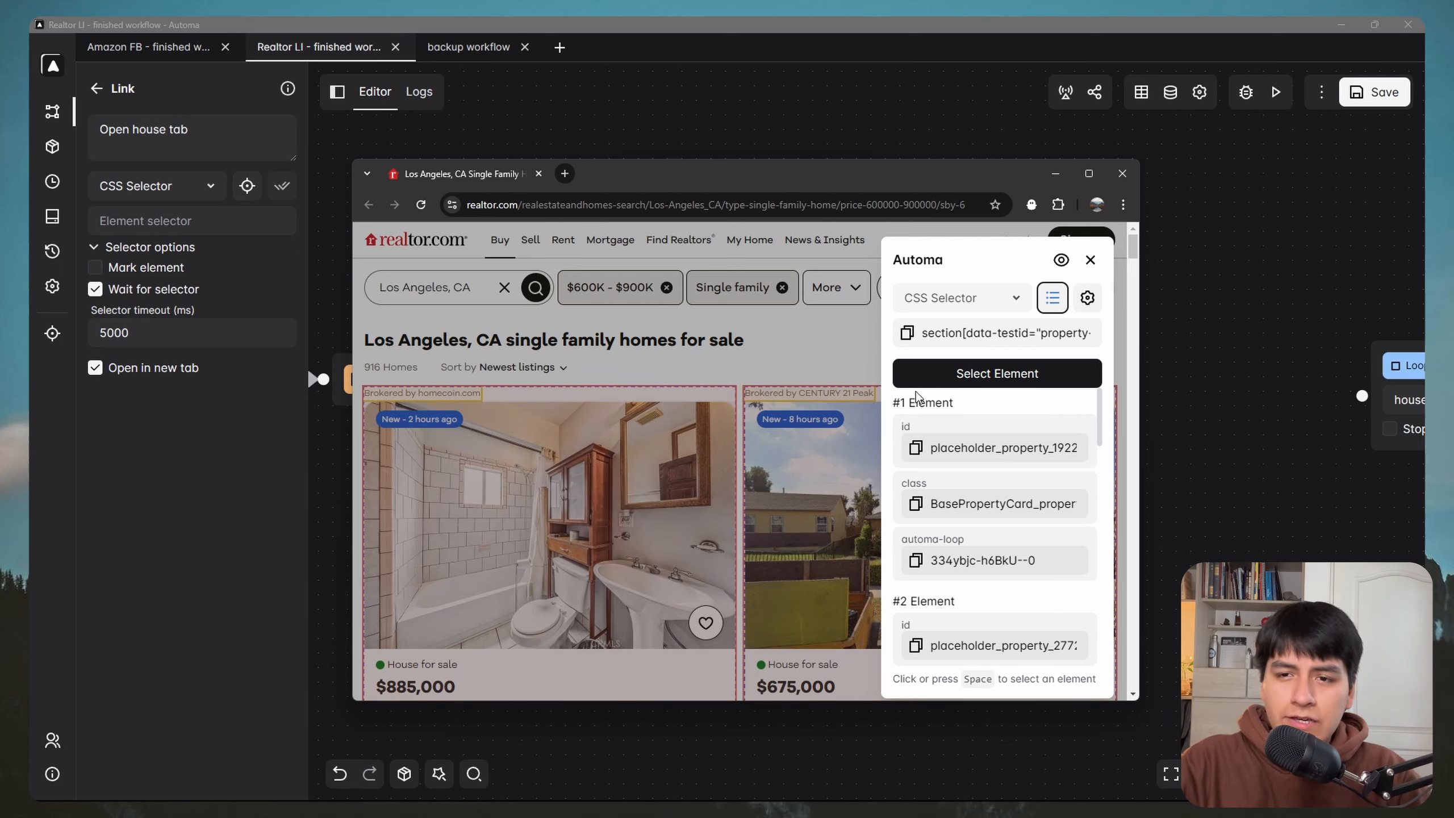
pyautogui.scroll(-3, 654, 366)
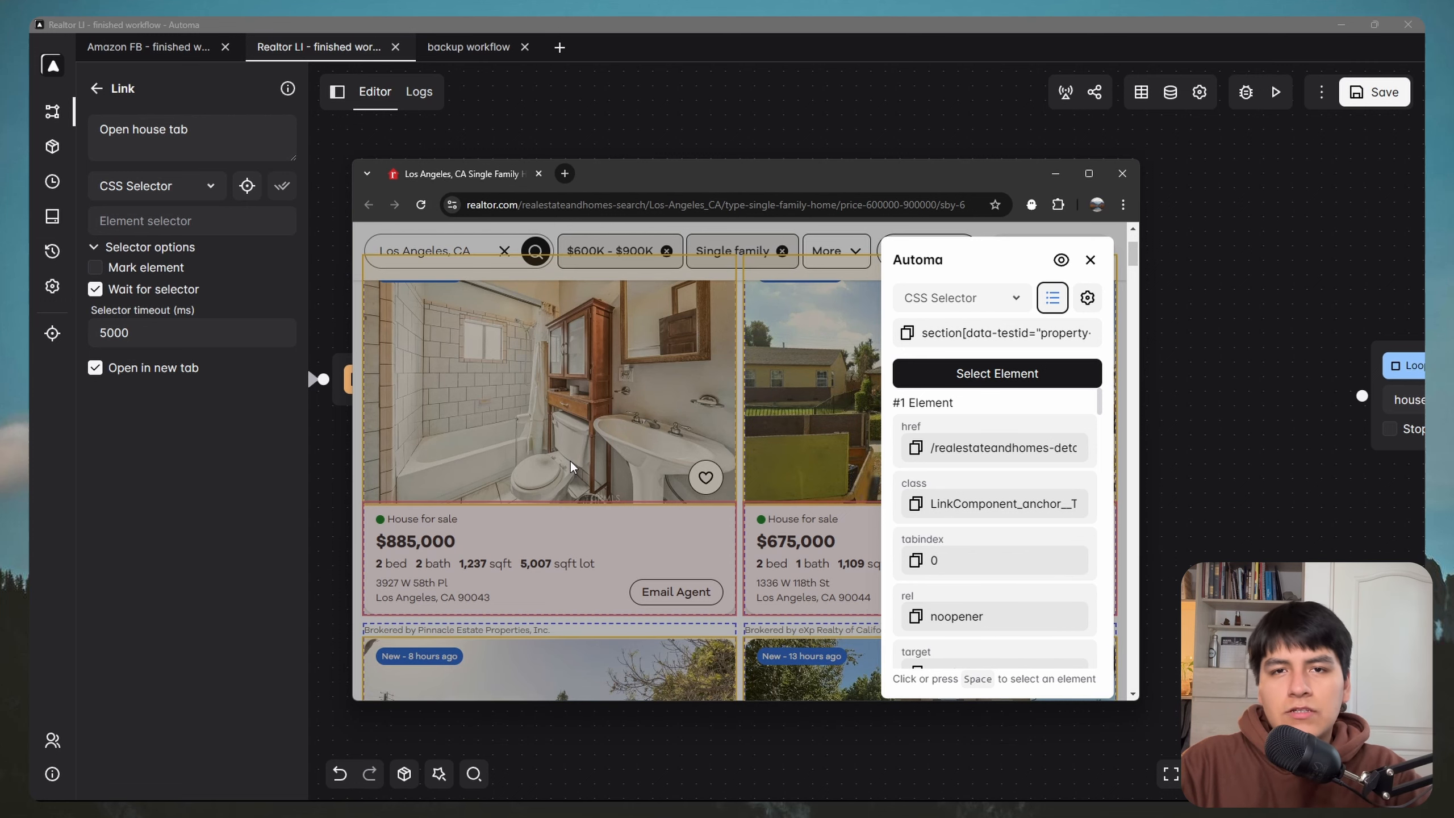
pyautogui.click(969, 372)
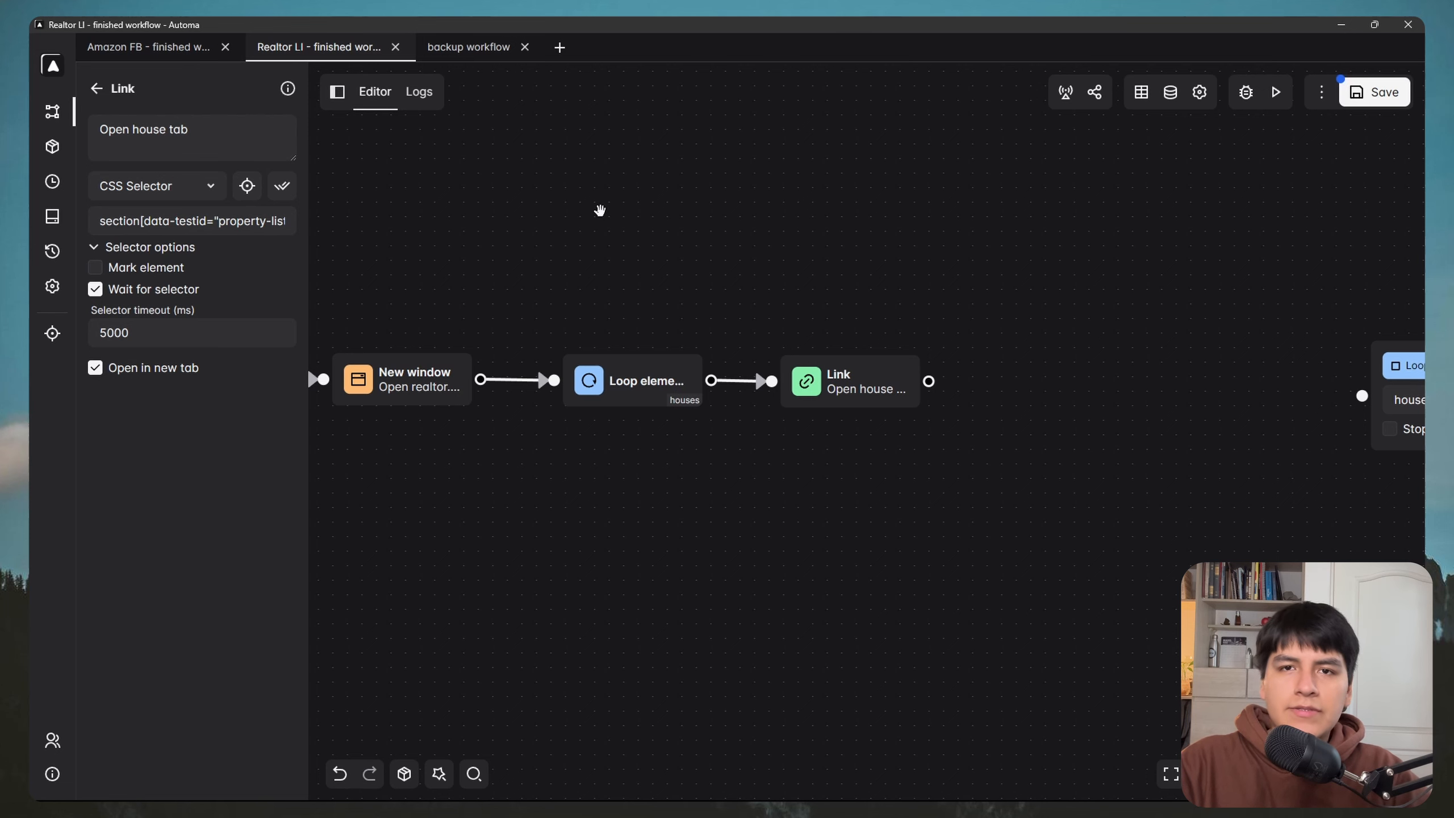
# Step: Remove the trailing testid and old parent part from the Link block's selector
pyautogui.click(236, 225)
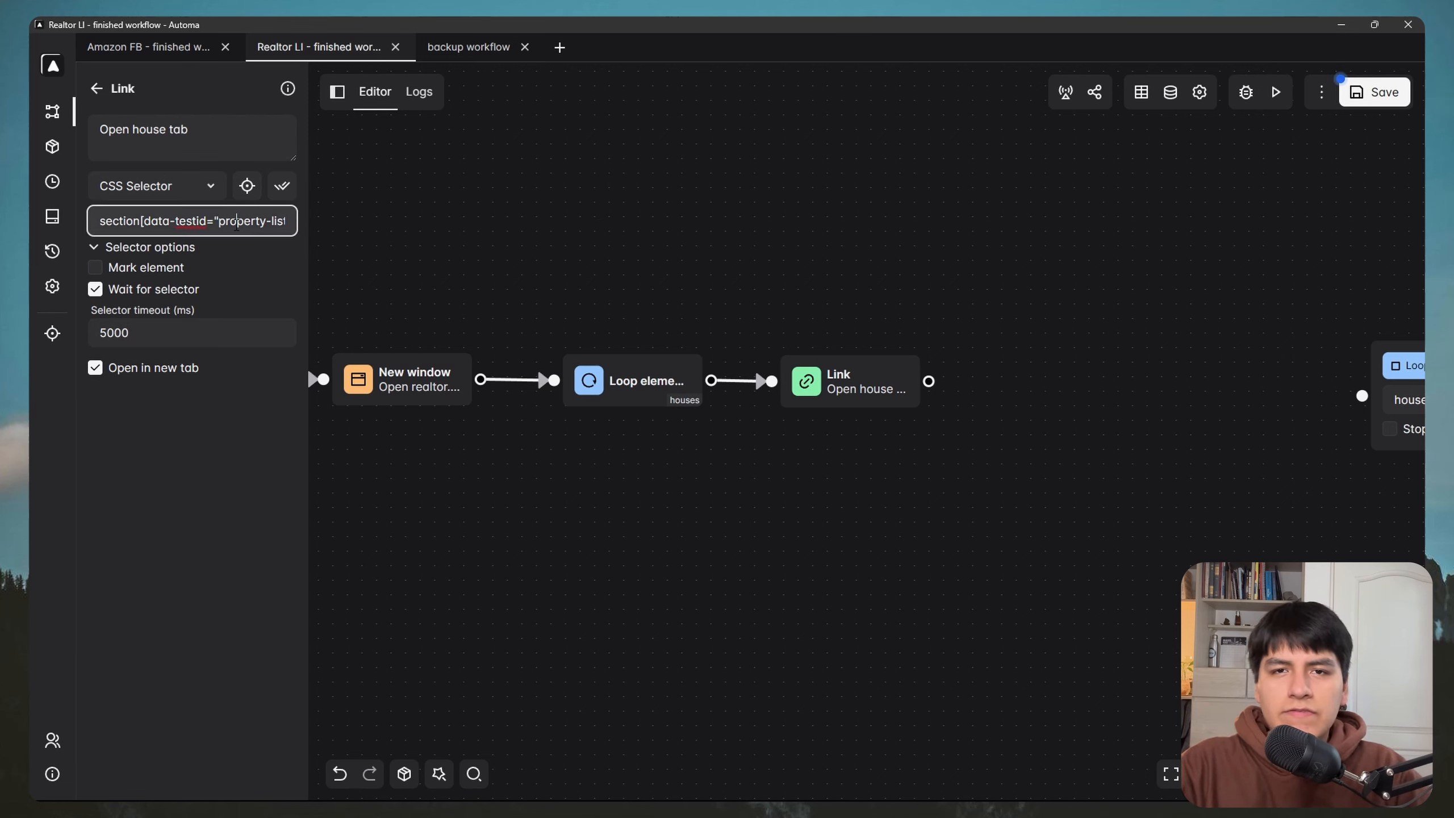
pyautogui.press('Right')
pyautogui.press('Right')
pyautogui.press('Right')
pyautogui.press('Right')
pyautogui.press('Right')
pyautogui.press('Right')
pyautogui.press('Right')
pyautogui.press('Right')
pyautogui.press('Right')
pyautogui.press('Right')
pyautogui.press('Right')
pyautogui.press('Right')
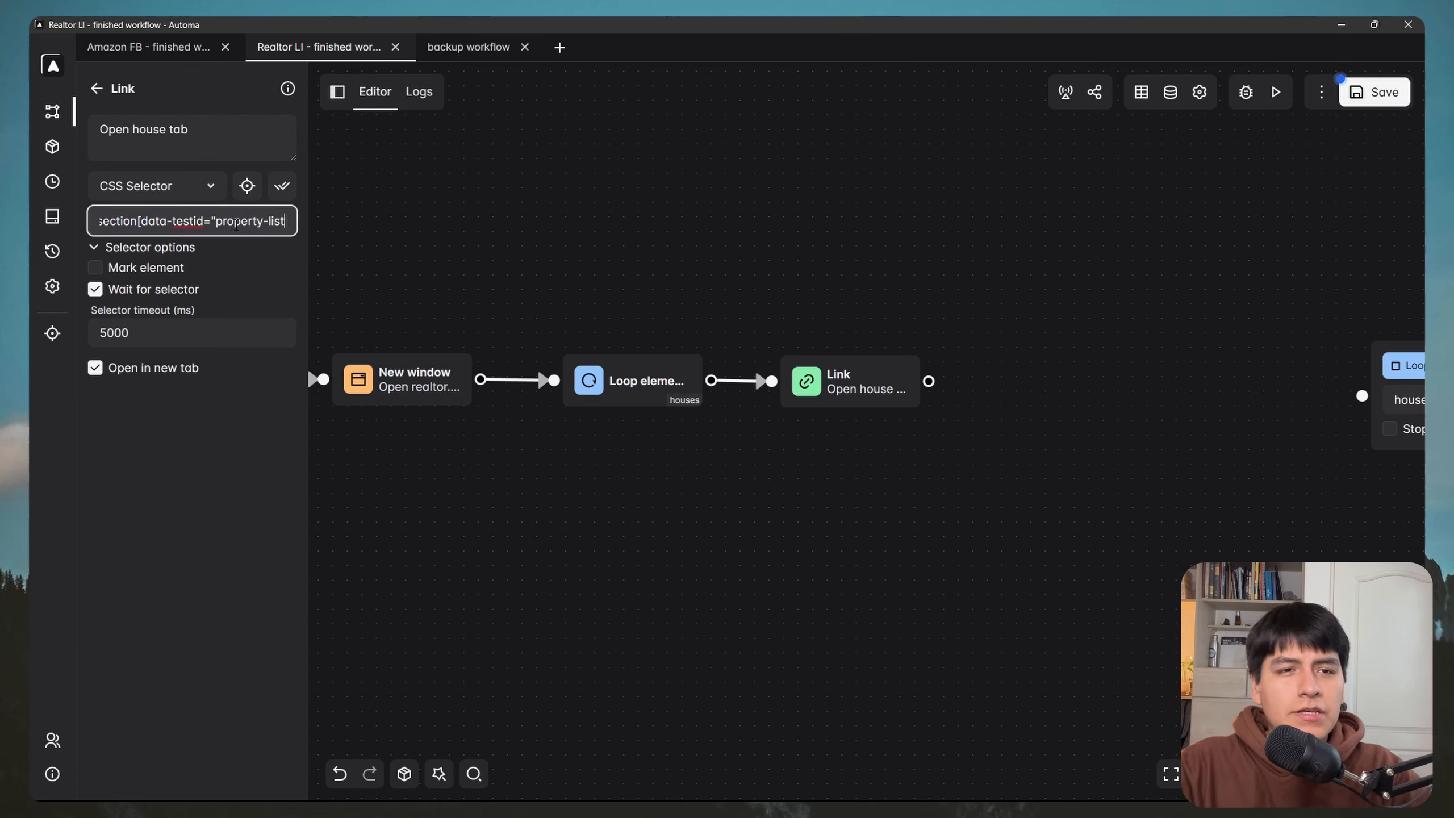
pyautogui.press('Right')
pyautogui.press('Right')
pyautogui.press('Right')
pyautogui.press('Right')
pyautogui.press('Right')
pyautogui.press('Right')
pyautogui.press('Right')
pyautogui.press('Right')
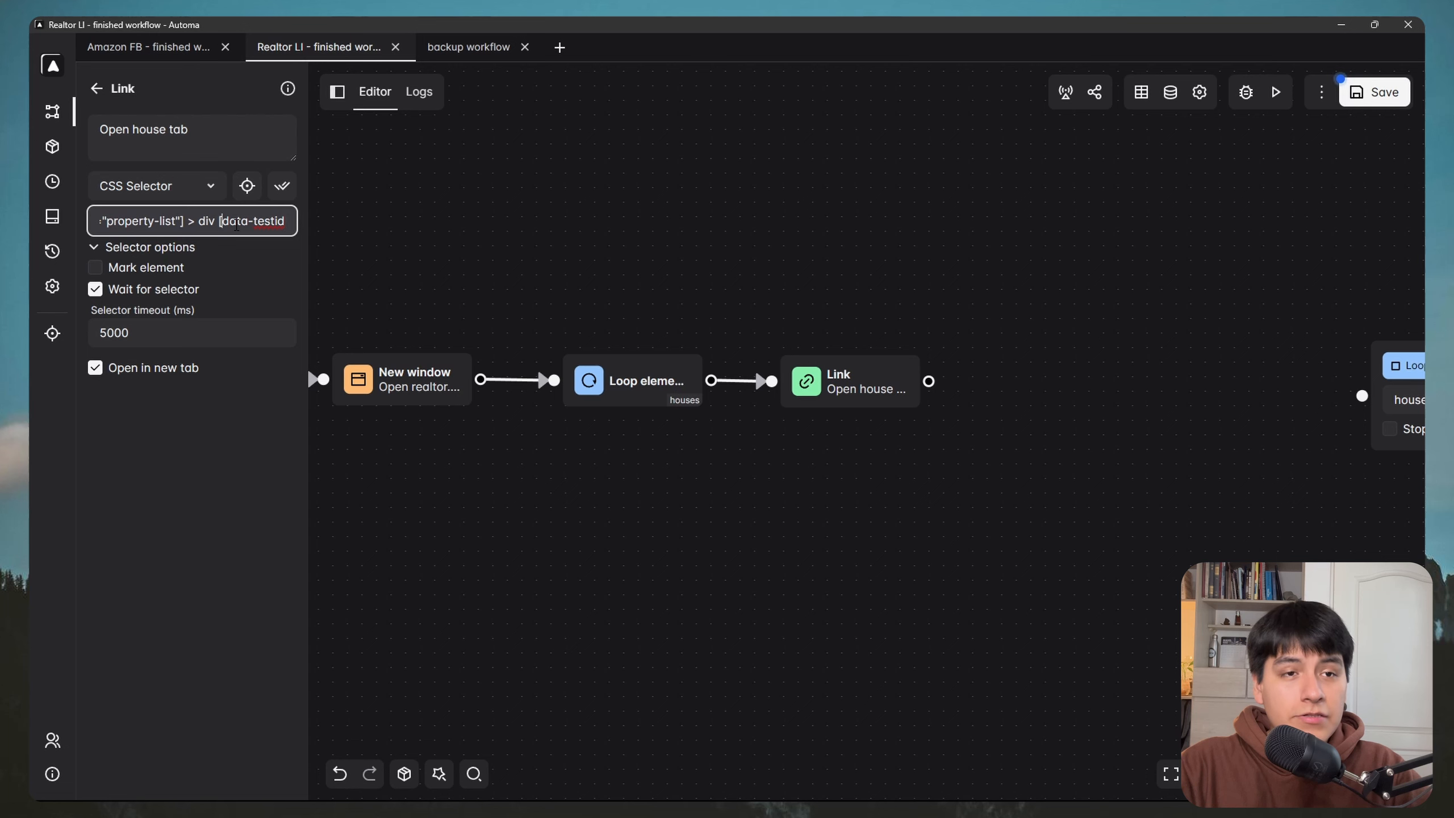
pyautogui.doubleClick(207, 222)
pyautogui.click(227, 221)
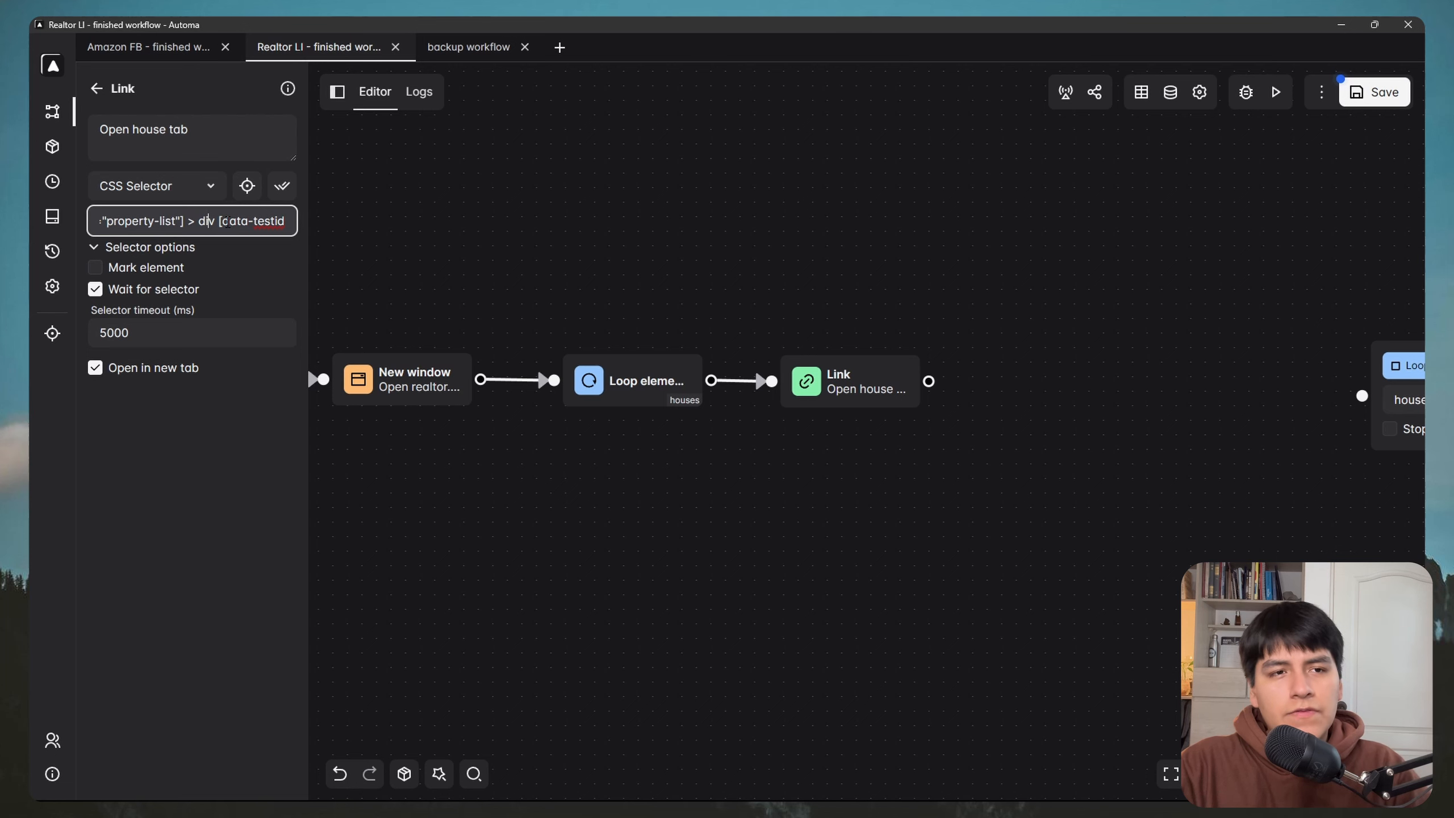
pyautogui.hotkey('ctrl', 'BackSpace')
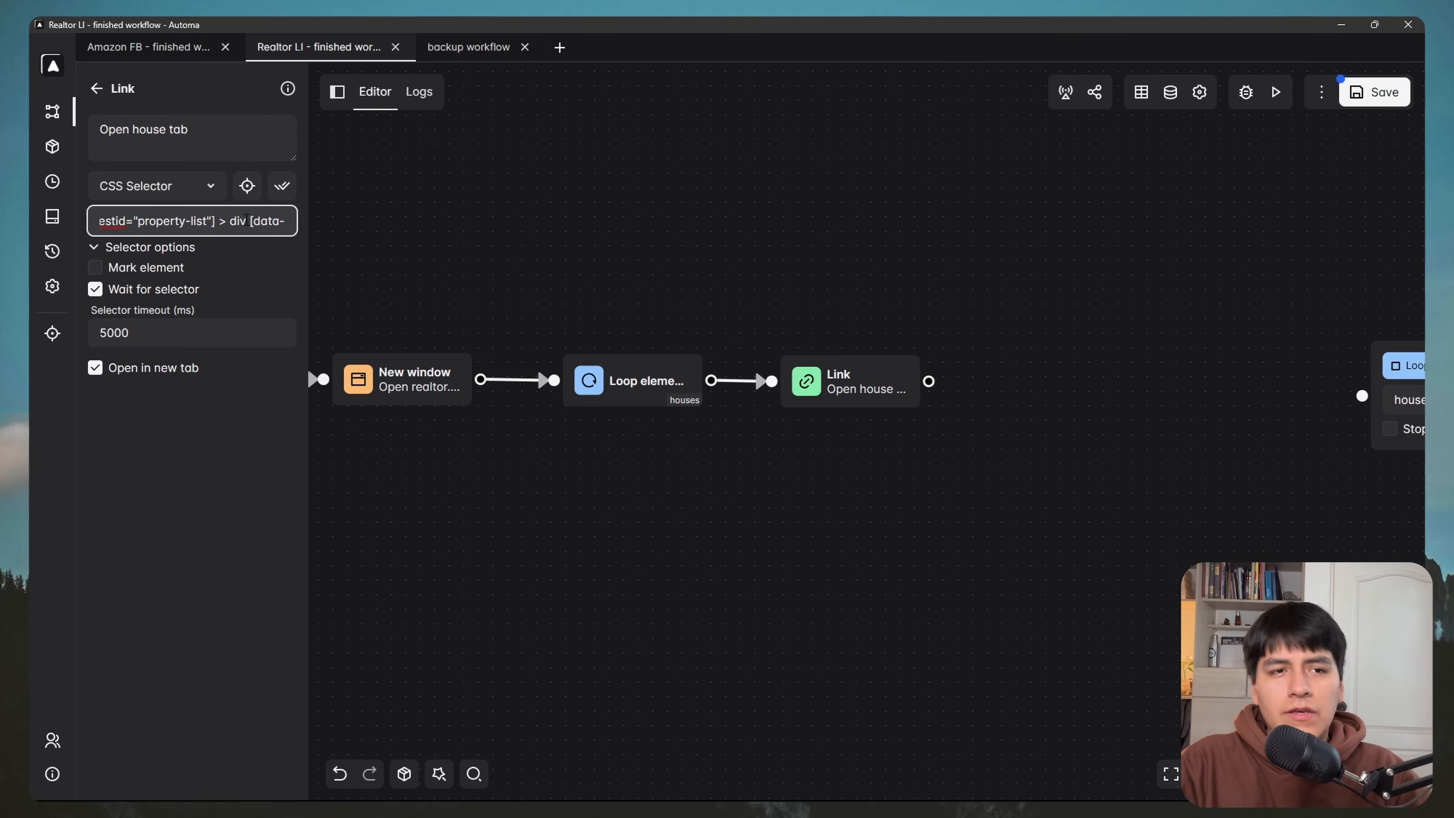
pyautogui.moveTo(246, 221); pyautogui.dragTo(93, 226)
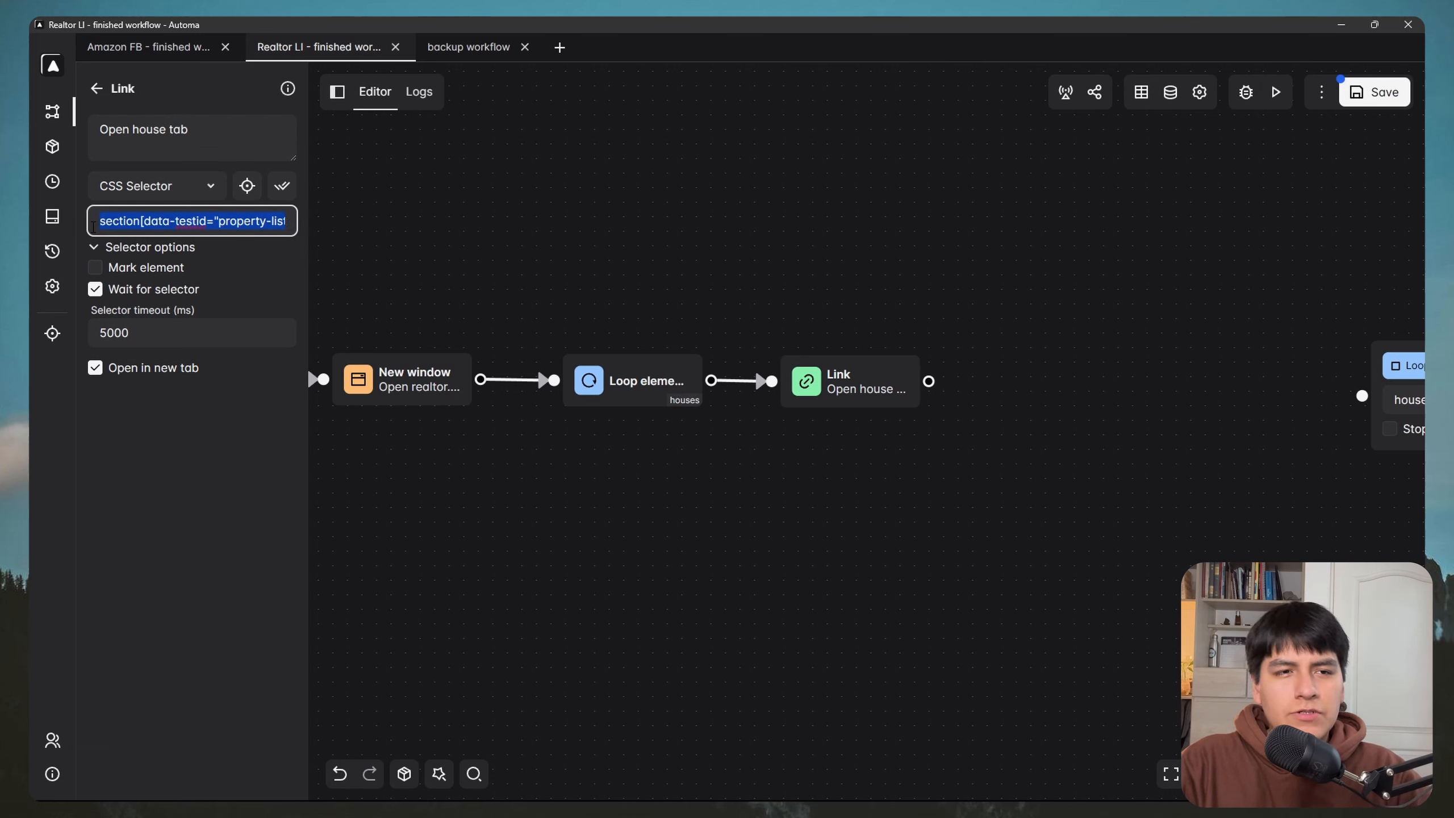
pyautogui.press('BackSpace')
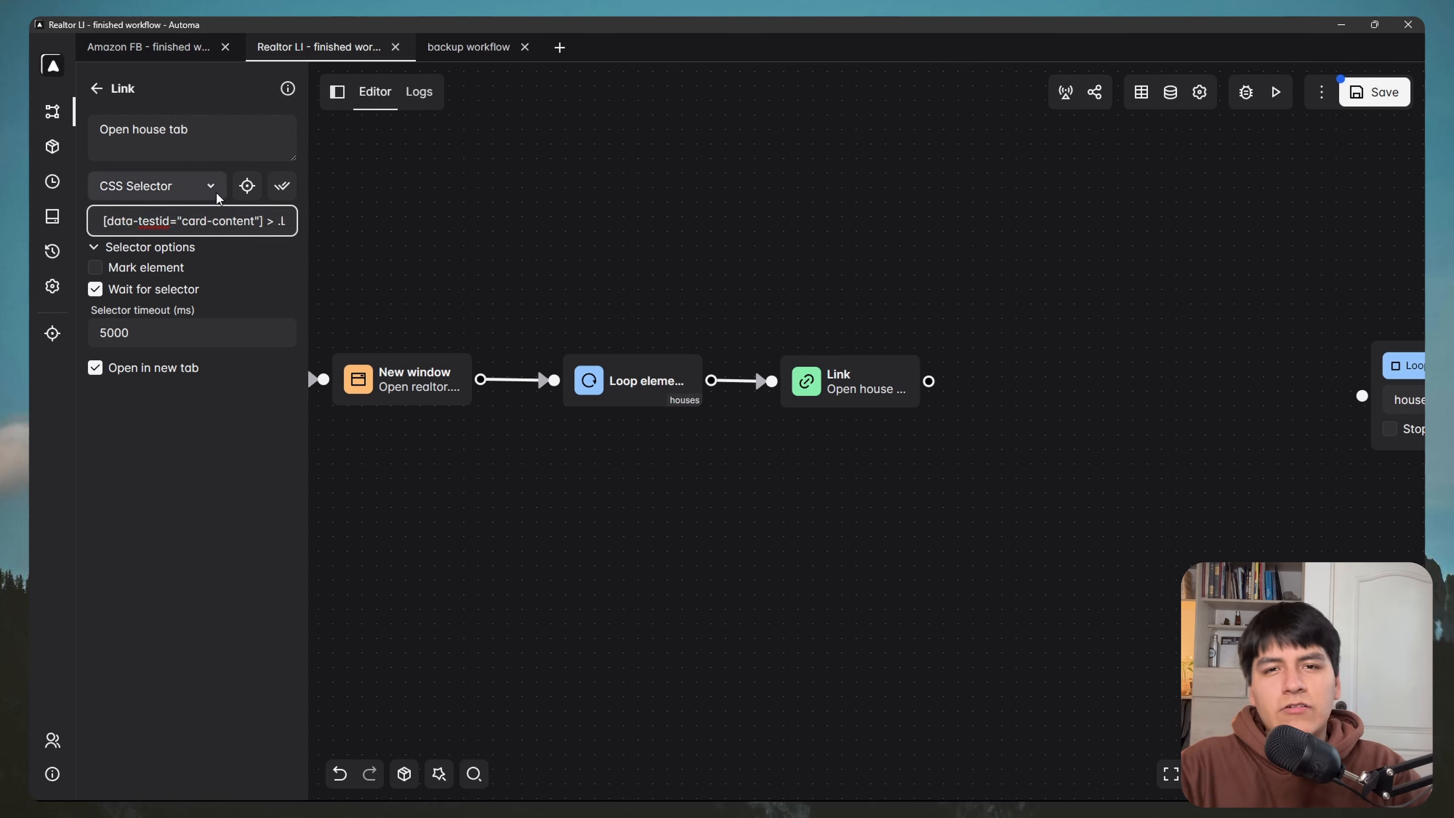
# Step: Prefix the selector with {{loopData@houses}} and save the workflow
pyautogui.write('{')
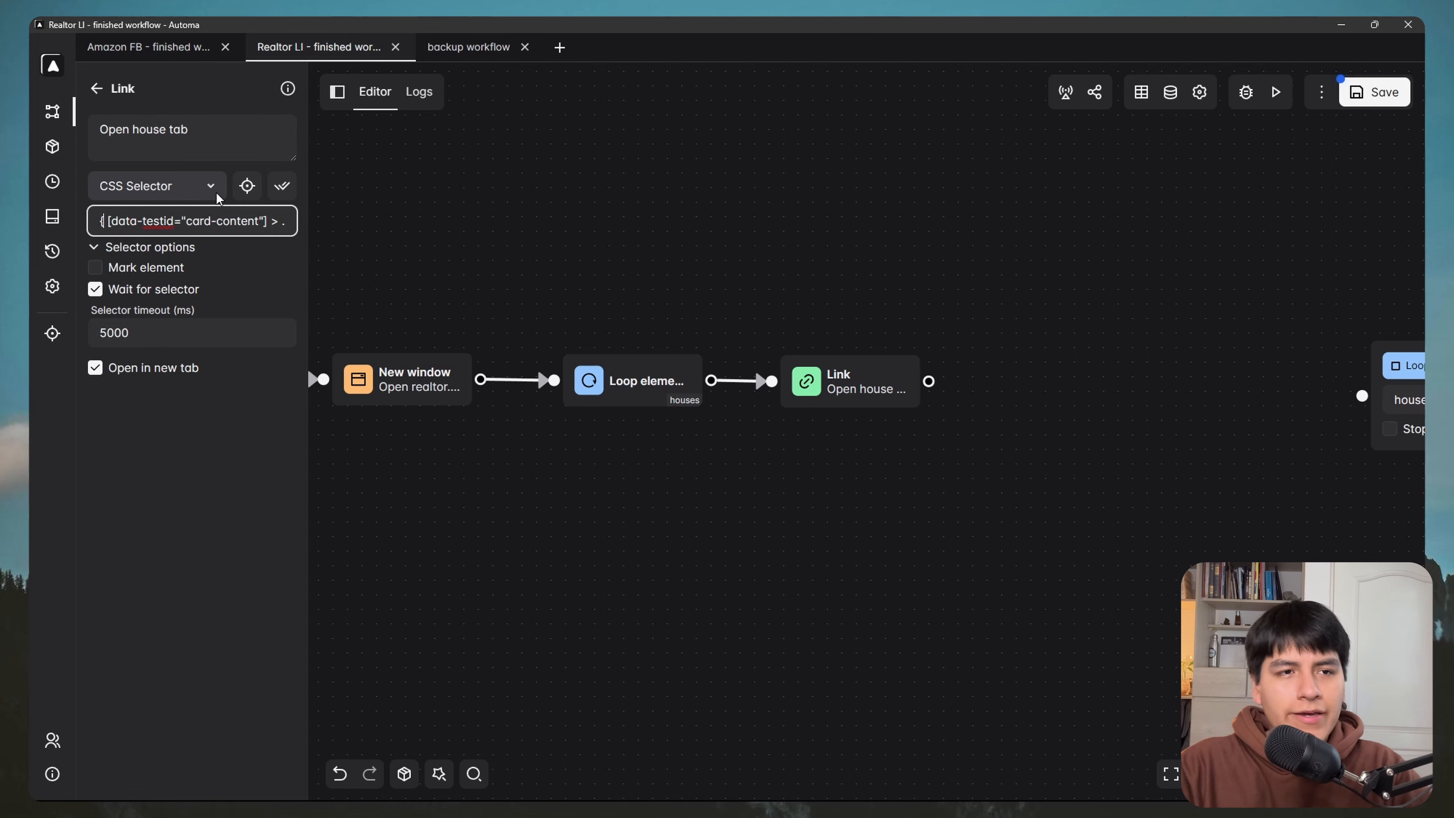
pyautogui.write('{loop')
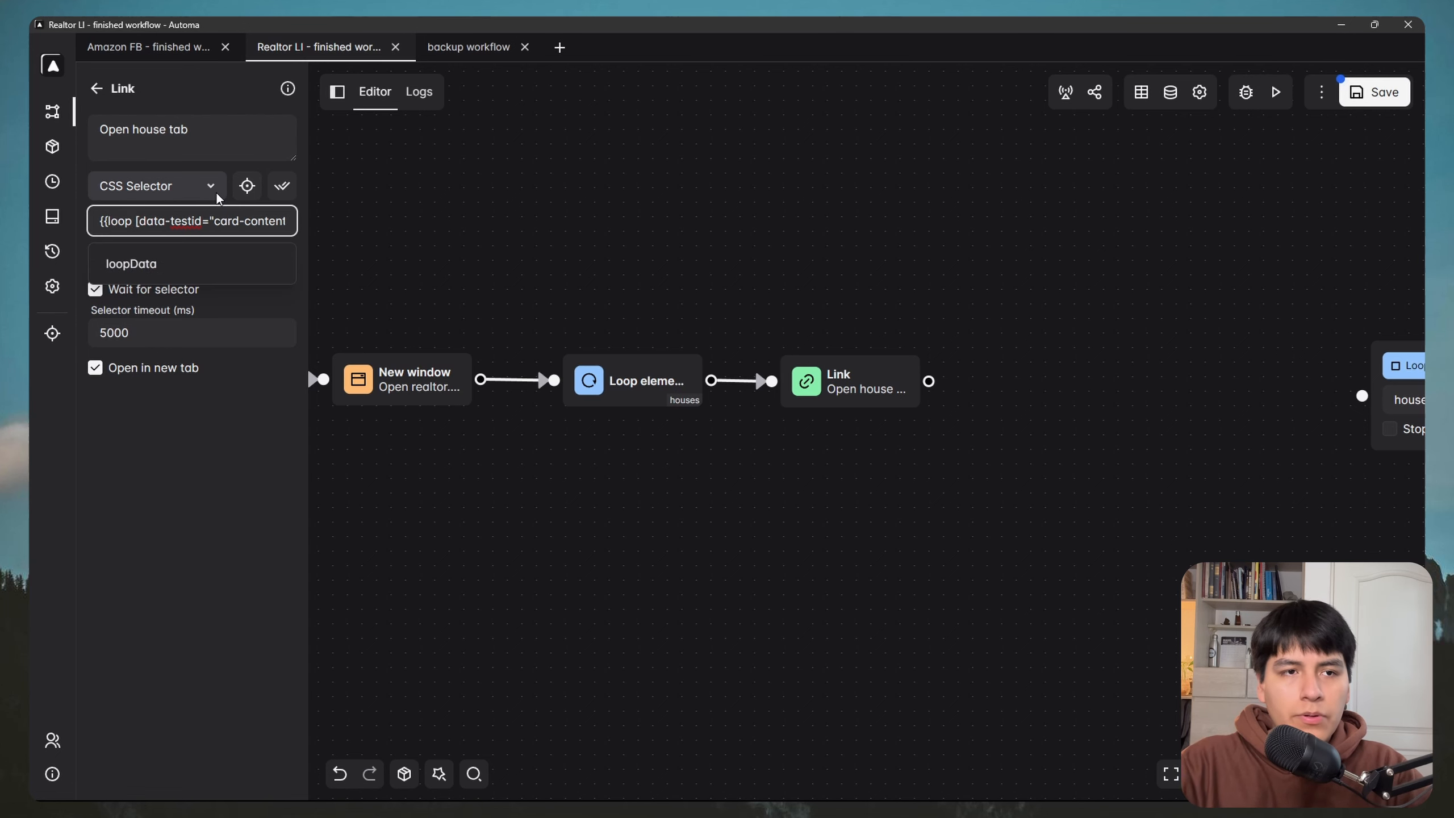
pyautogui.press('Return')
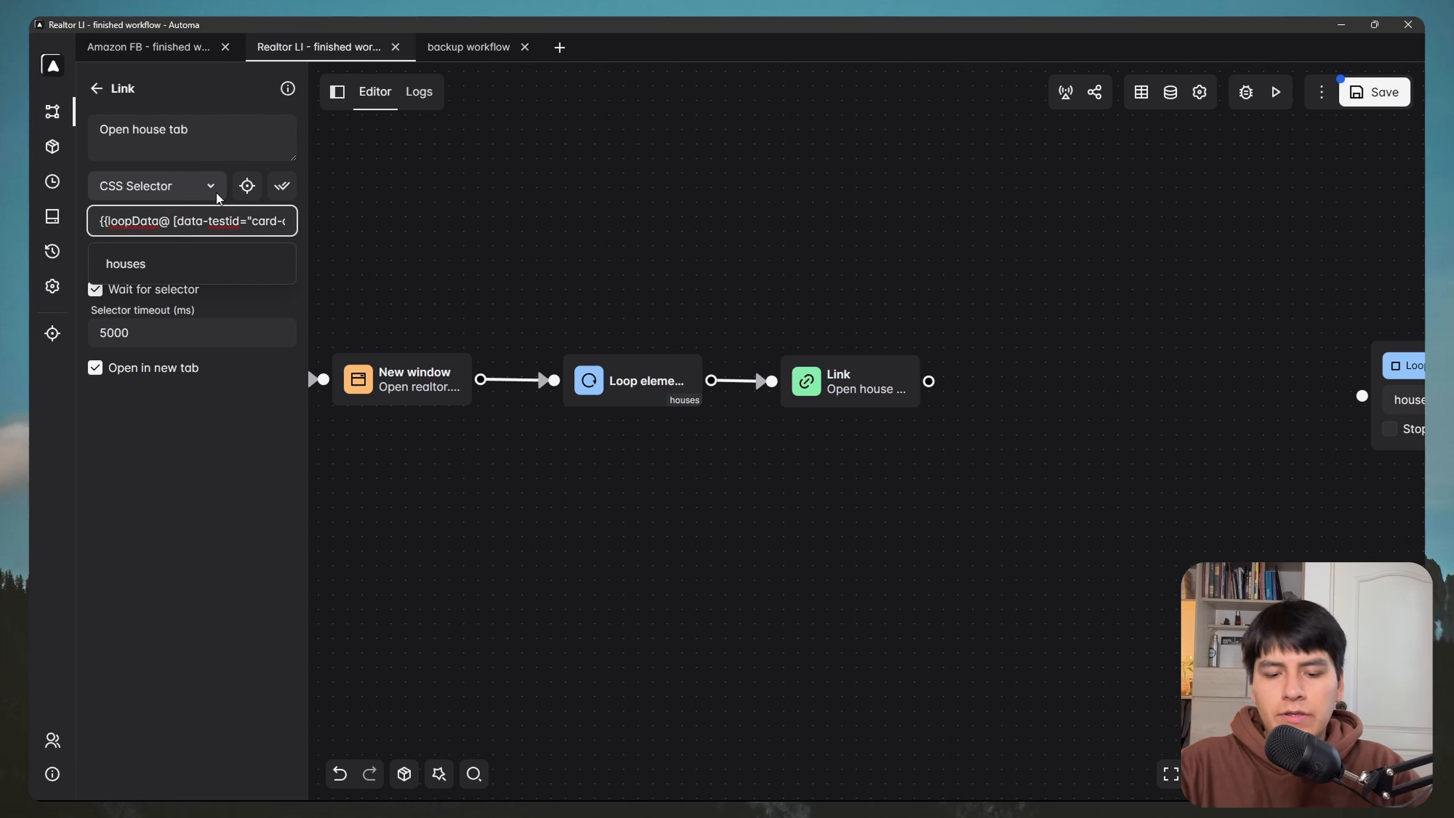
pyautogui.write('houdrd')
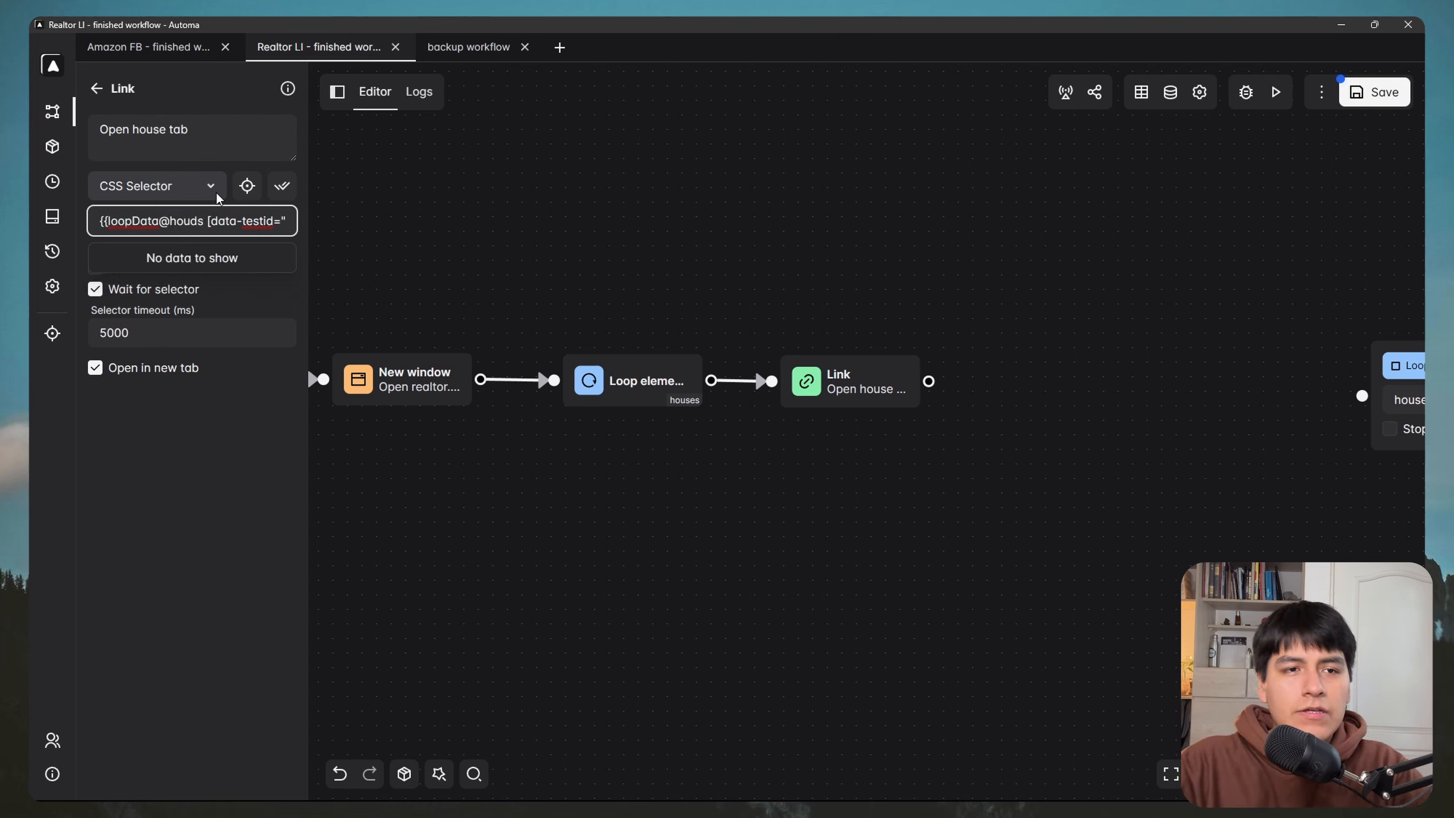
pyautogui.press('BackSpace')
pyautogui.press('BackSpace')
pyautogui.press('BackSpace')
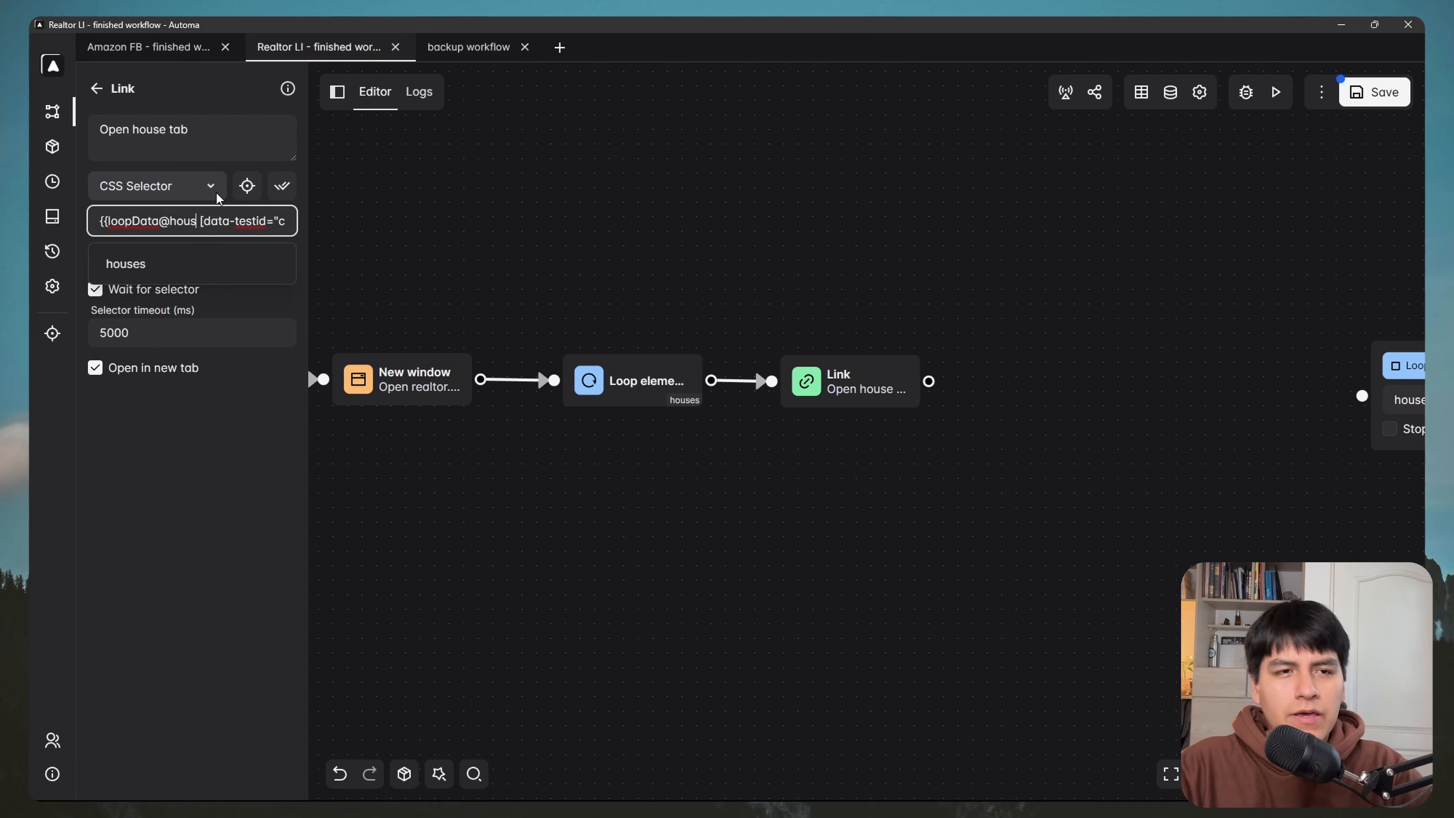
pyautogui.write('ses')
pyautogui.write('}}')
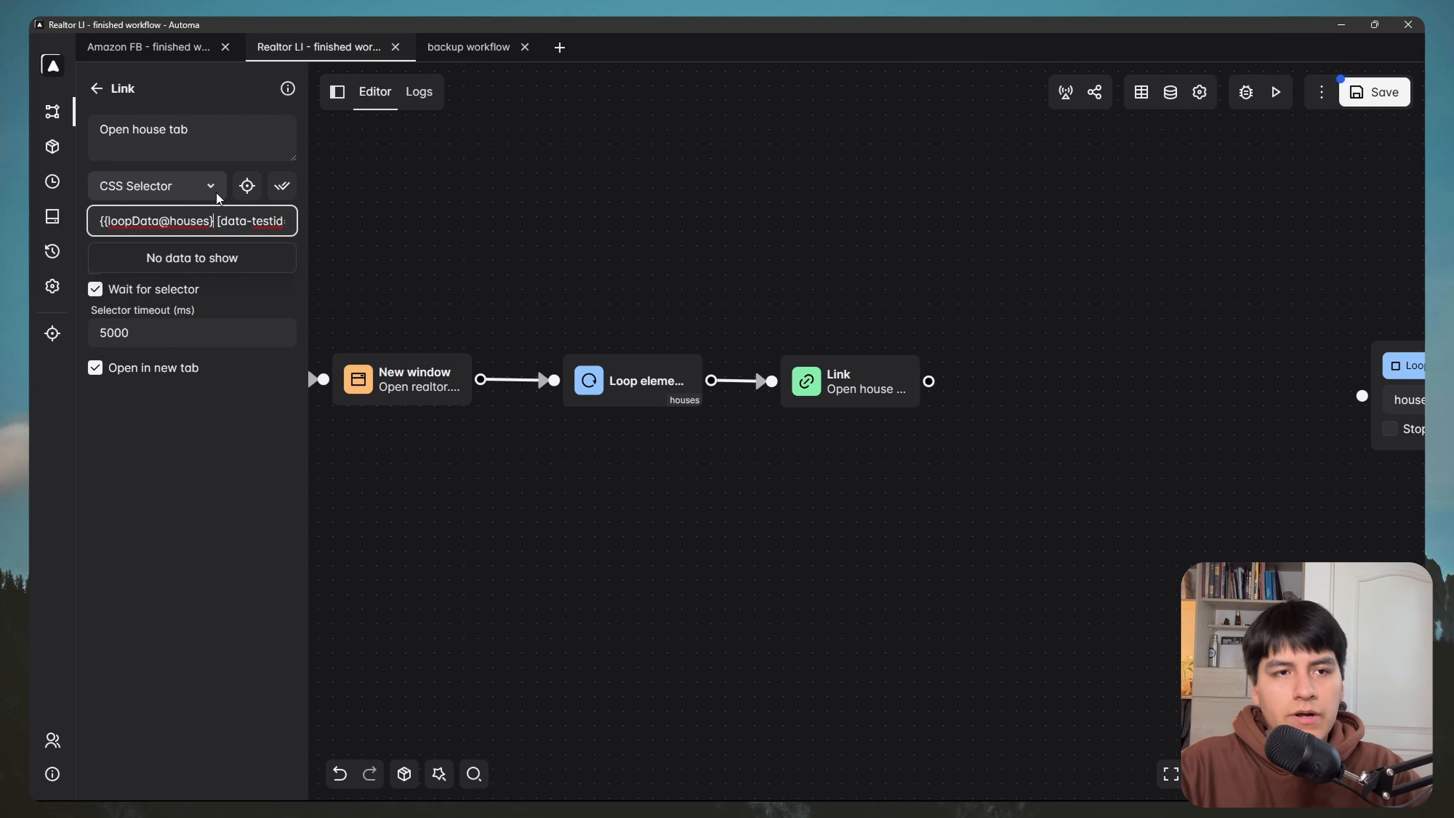
pyautogui.click(212, 449)
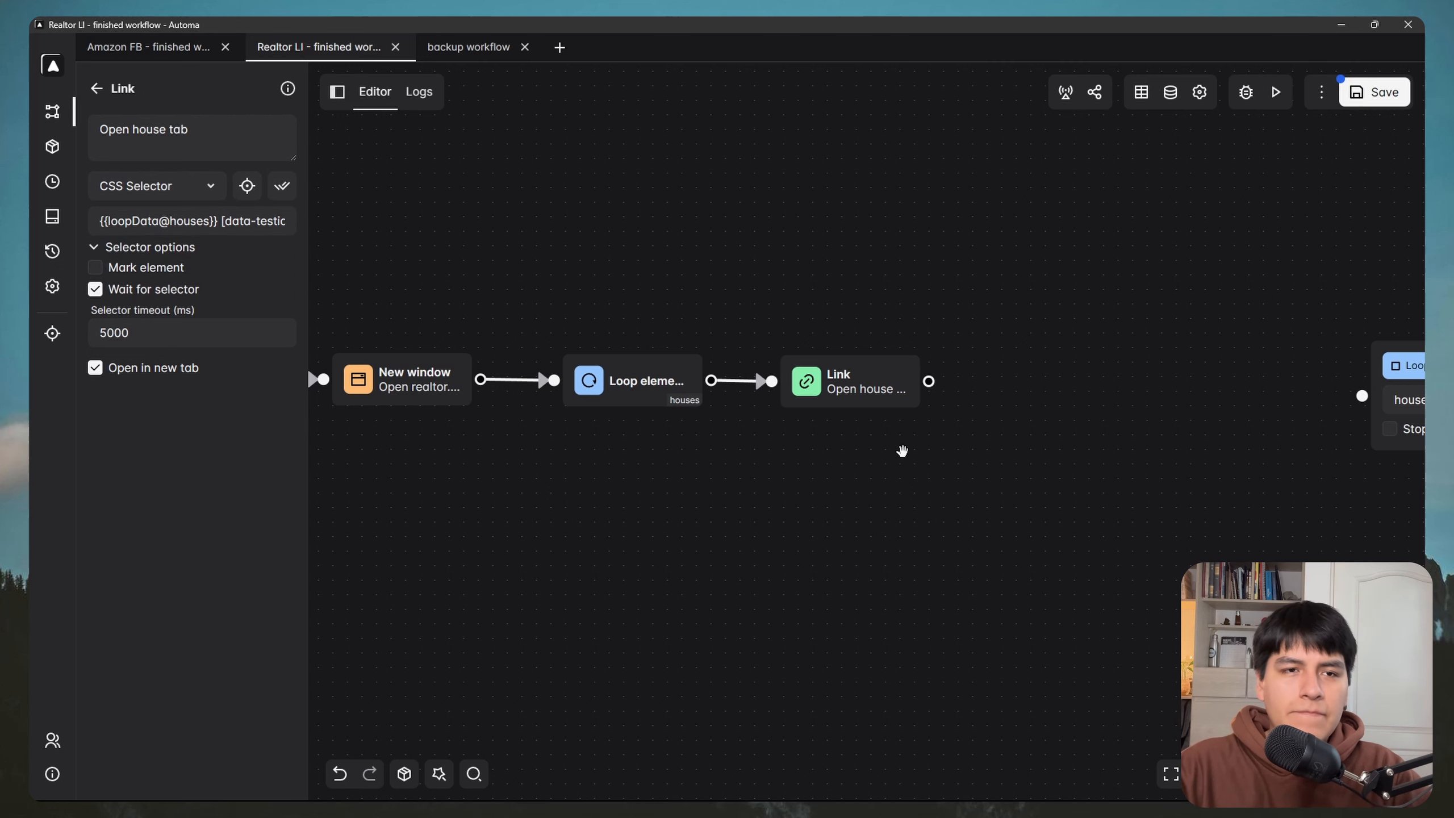
pyautogui.click(1397, 96)
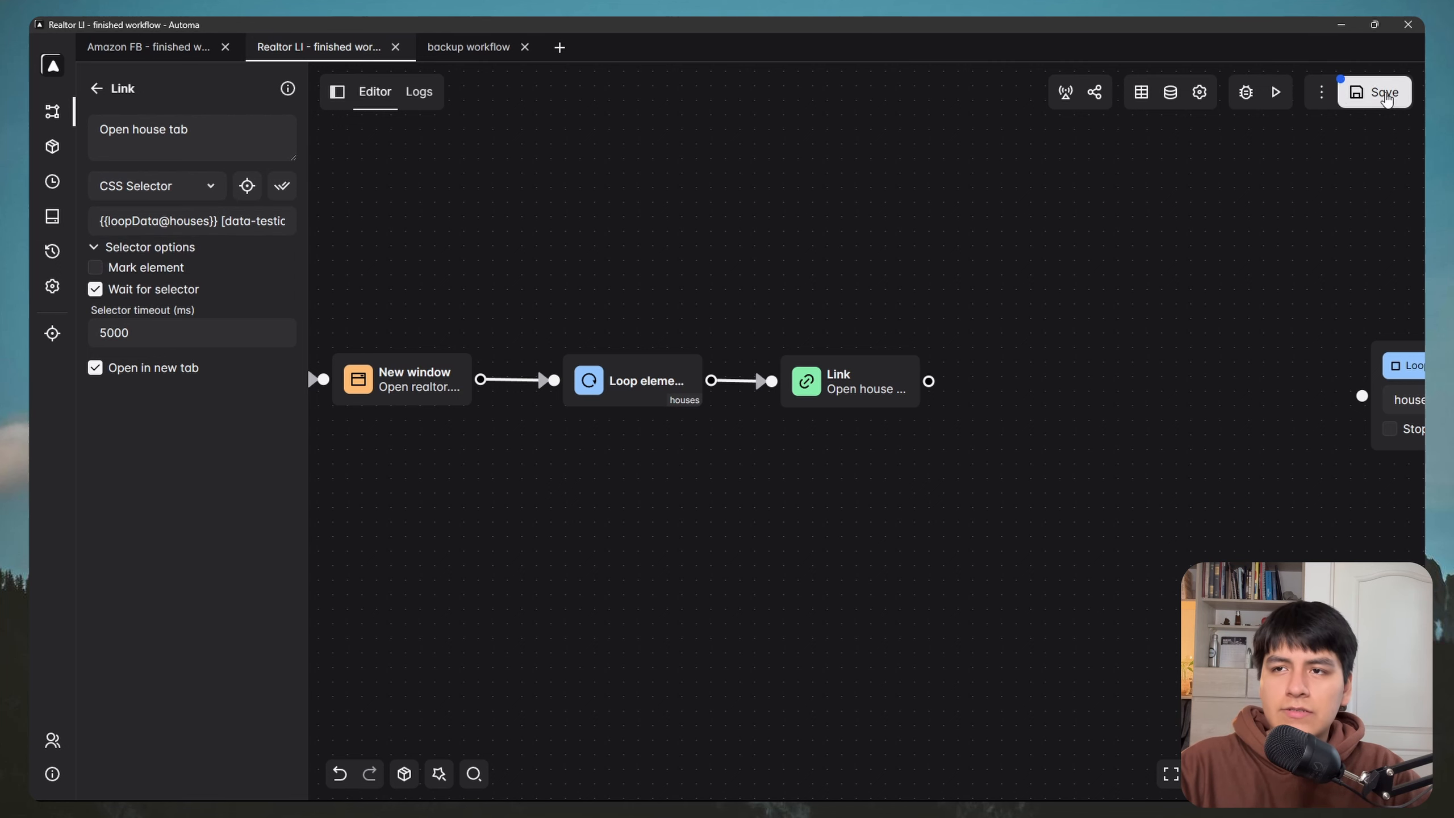
# Step: Run the workflow and scroll the opened realtor.com listing down to its price and property details
pyautogui.click(1278, 93)
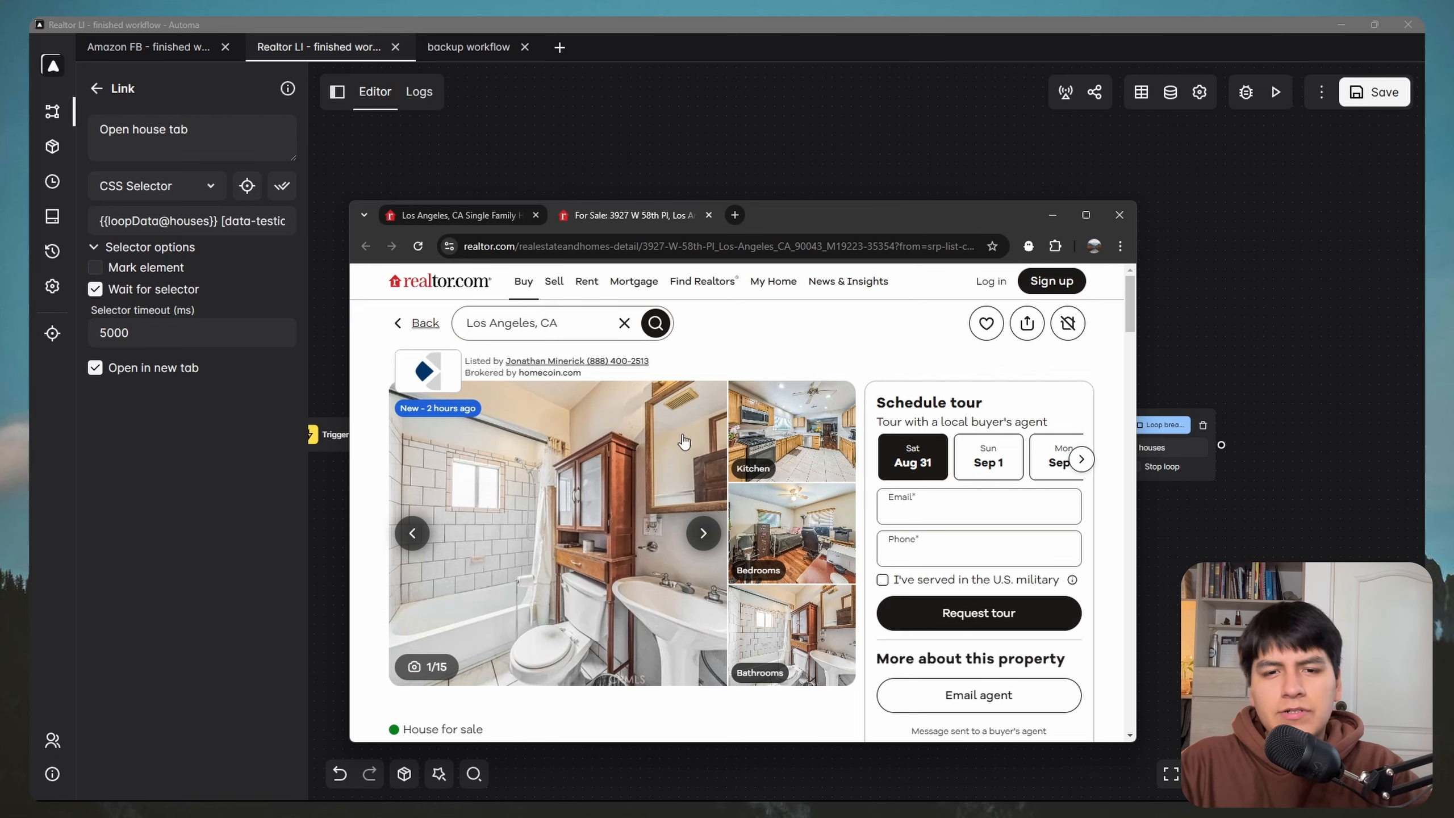
pyautogui.scroll(-5, 684, 441)
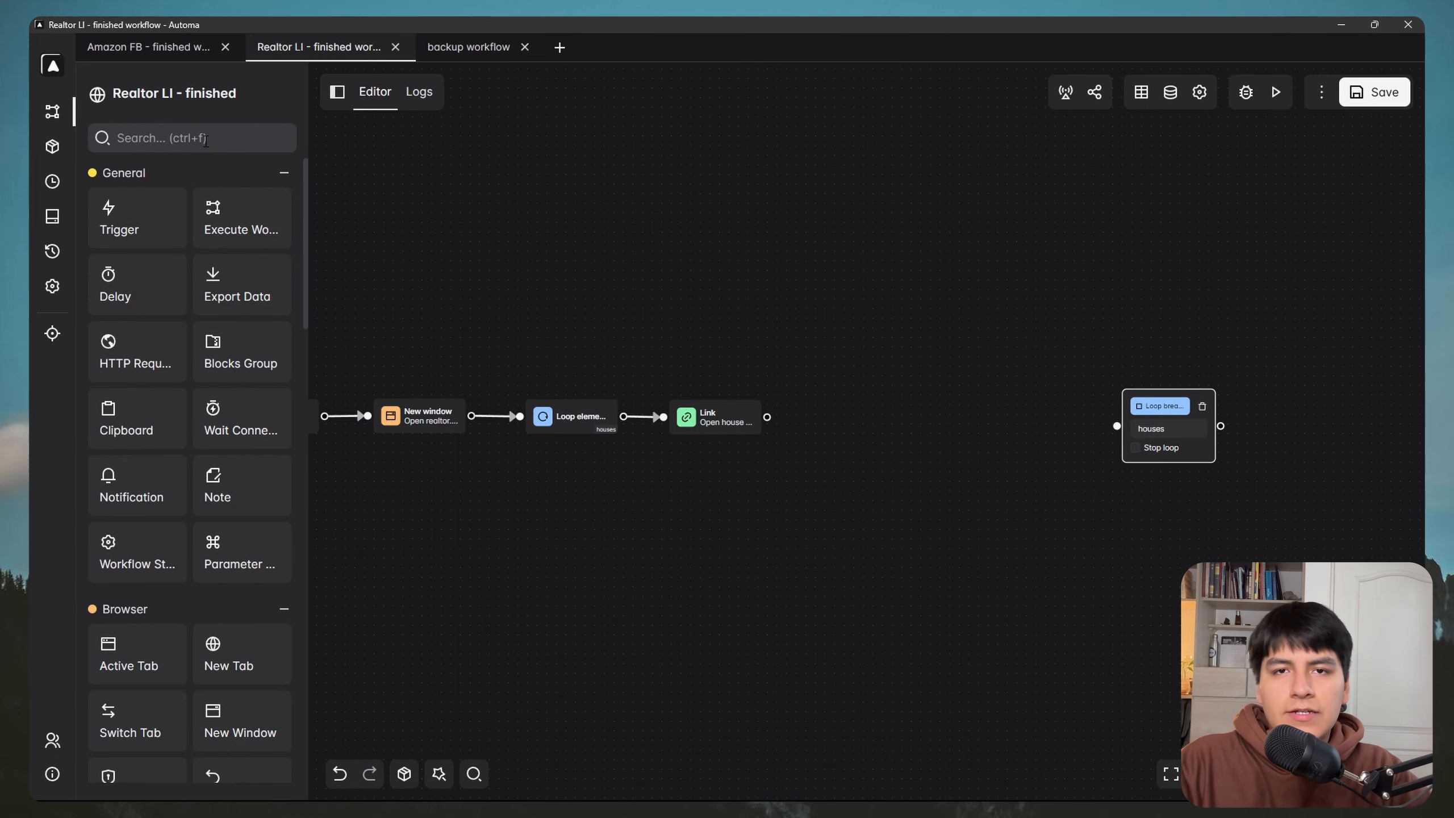
pyautogui.click(206, 141)
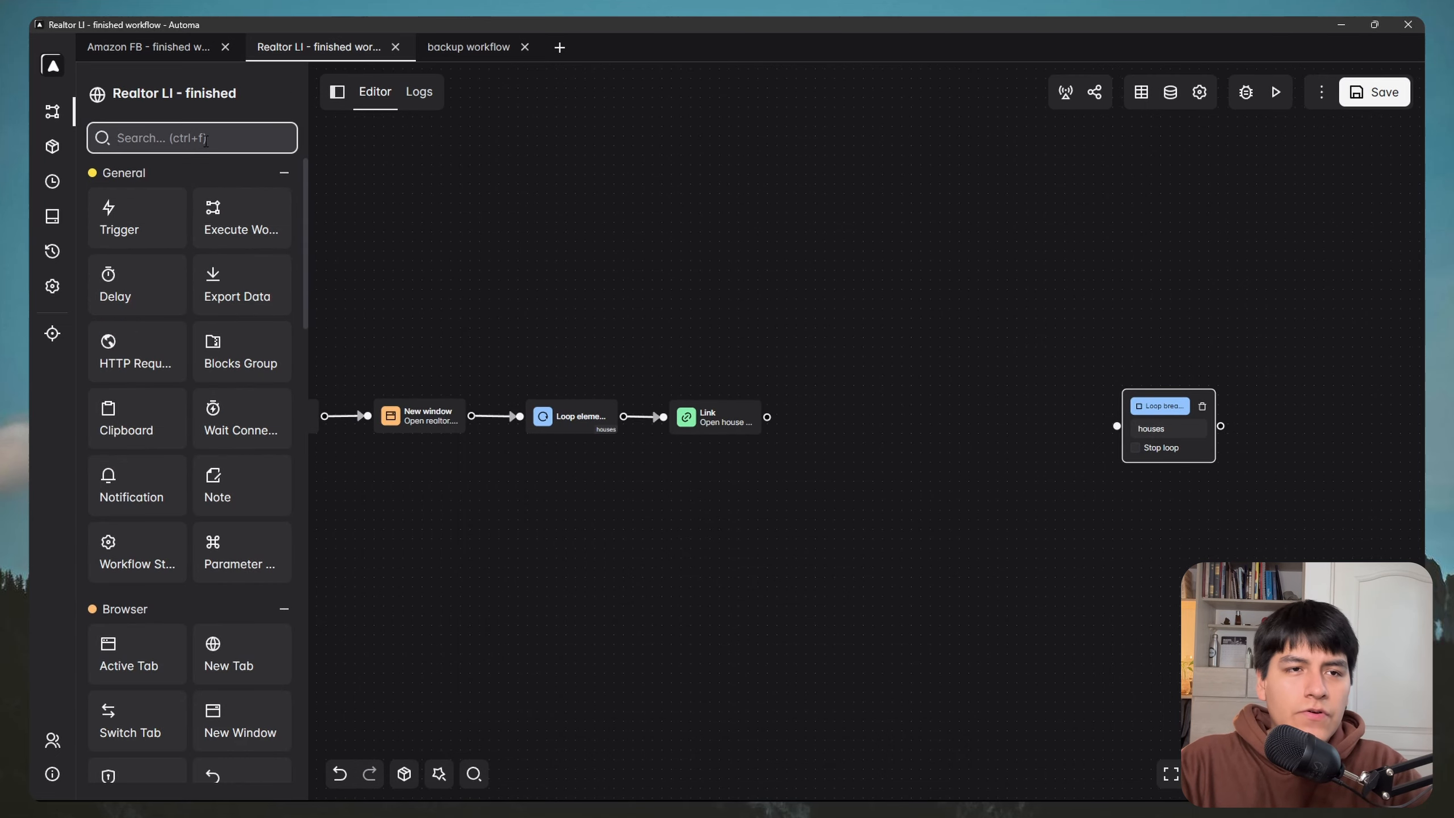
# Step: Place a Get Text block on the canvas beside the Link block
pyautogui.write('get text')
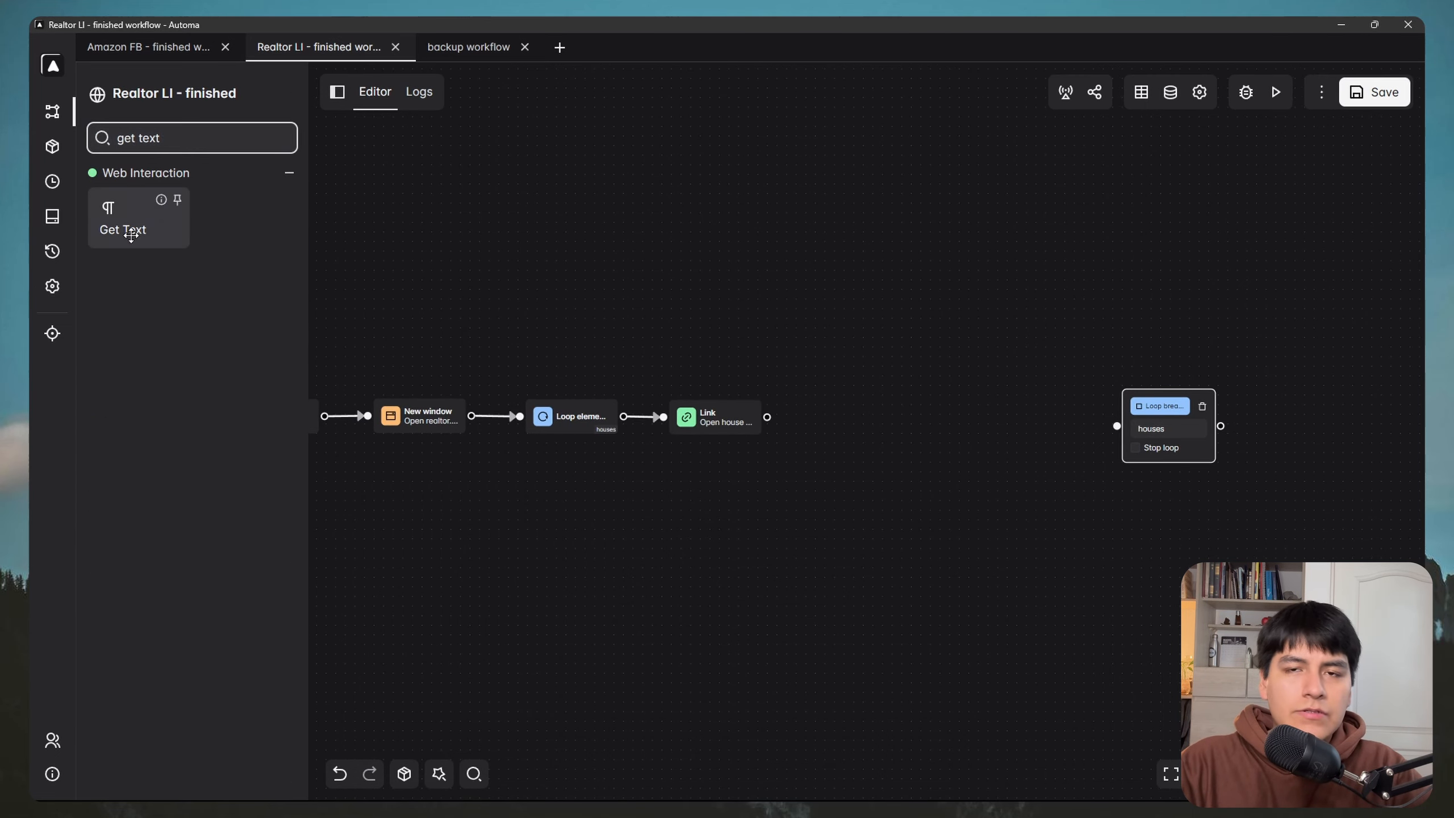
pyautogui.moveTo(123, 228); pyautogui.dragTo(857, 423)
pyautogui.moveTo(720, 327); pyautogui.dragTo(470, 280)
pyautogui.scroll(2, 470, 280)
pyautogui.moveTo(649, 312); pyautogui.dragTo(712, 291)
# Step: Describe the block 'Get price', enable Wait for selector, and store its text in the price column
pyautogui.doubleClick(723, 381)
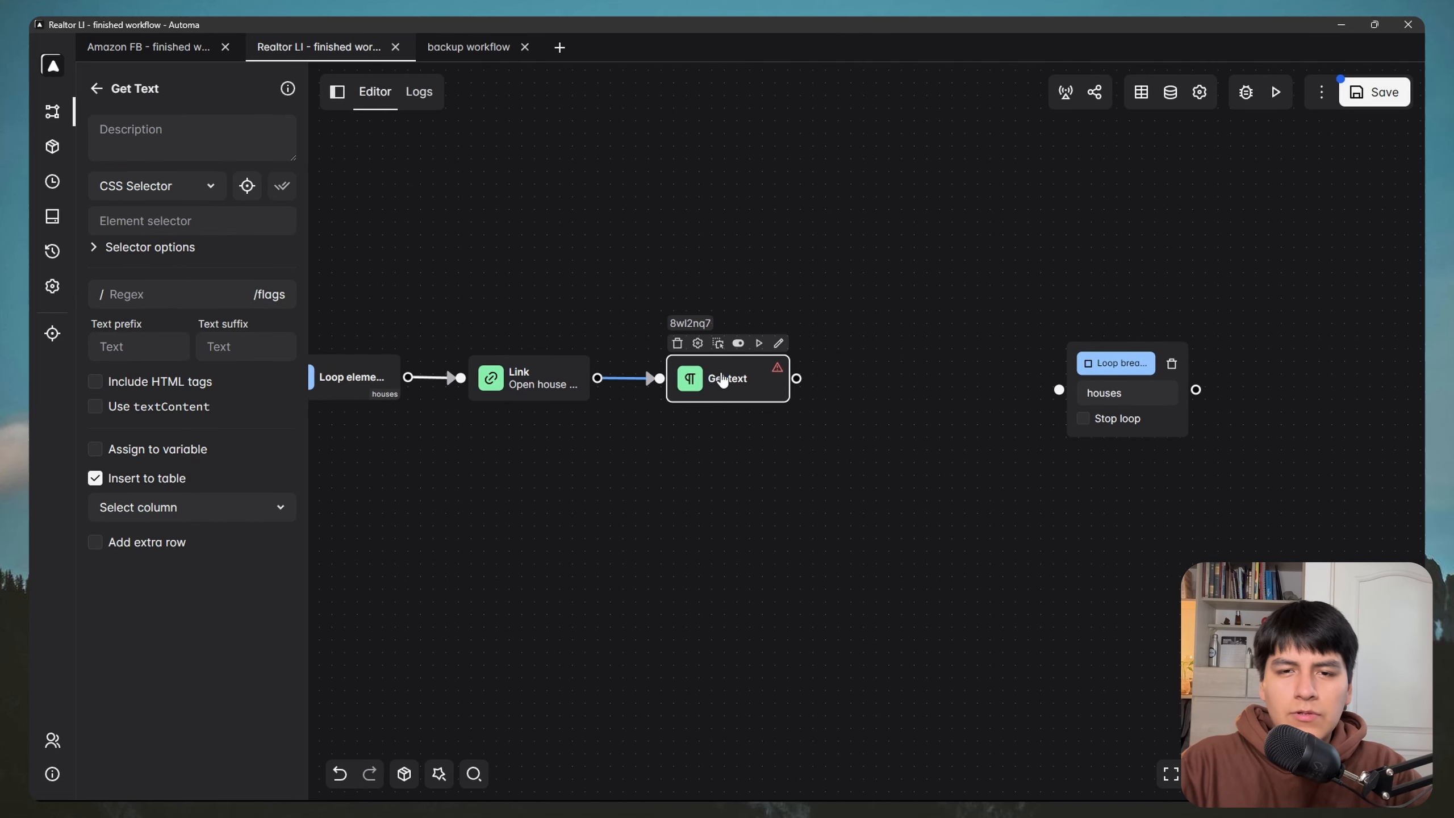
pyautogui.click(247, 131)
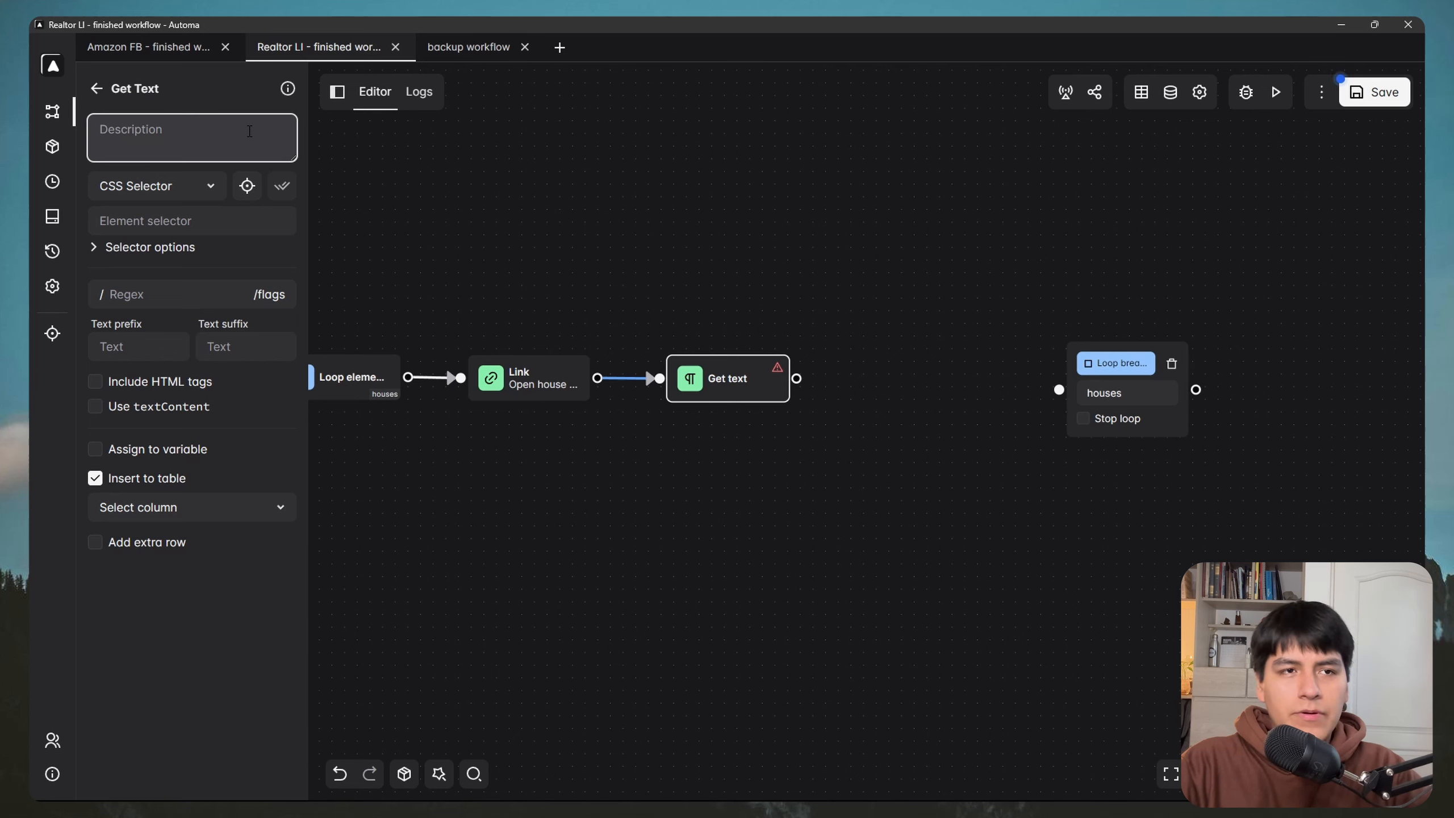
pyautogui.write('Get price')
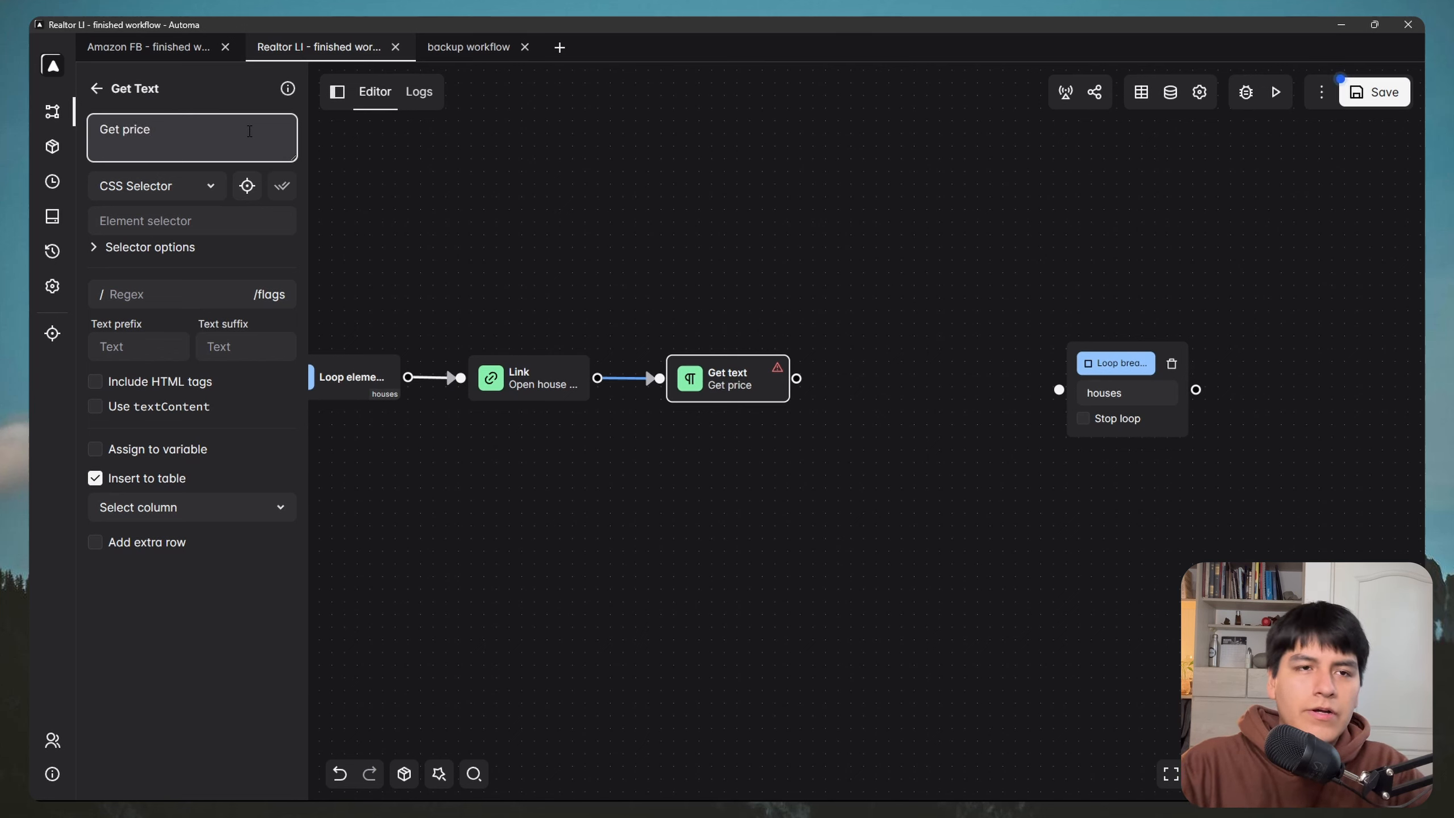
pyautogui.click(166, 250)
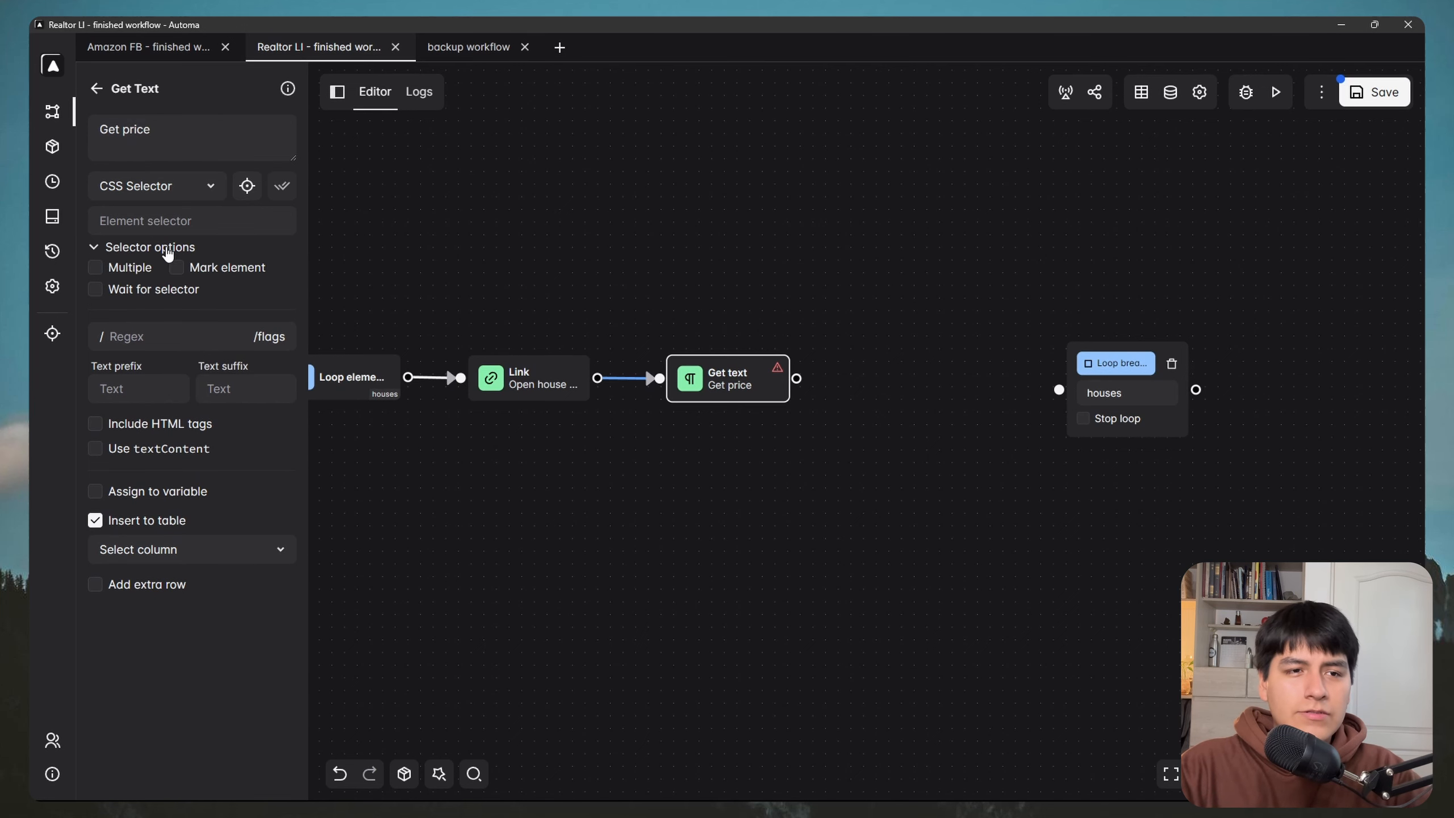
pyautogui.click(95, 289)
pyautogui.click(172, 599)
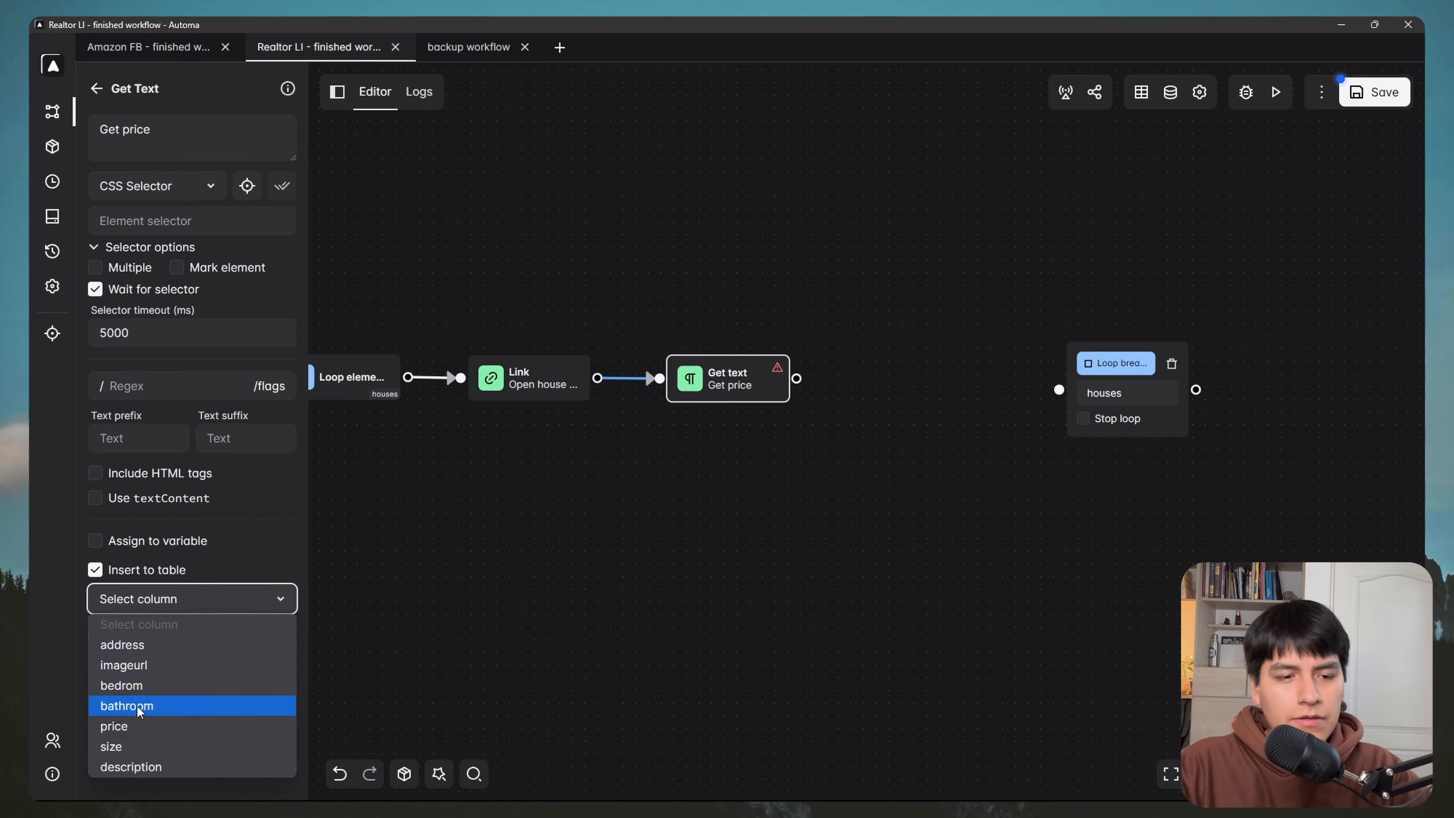
pyautogui.click(127, 726)
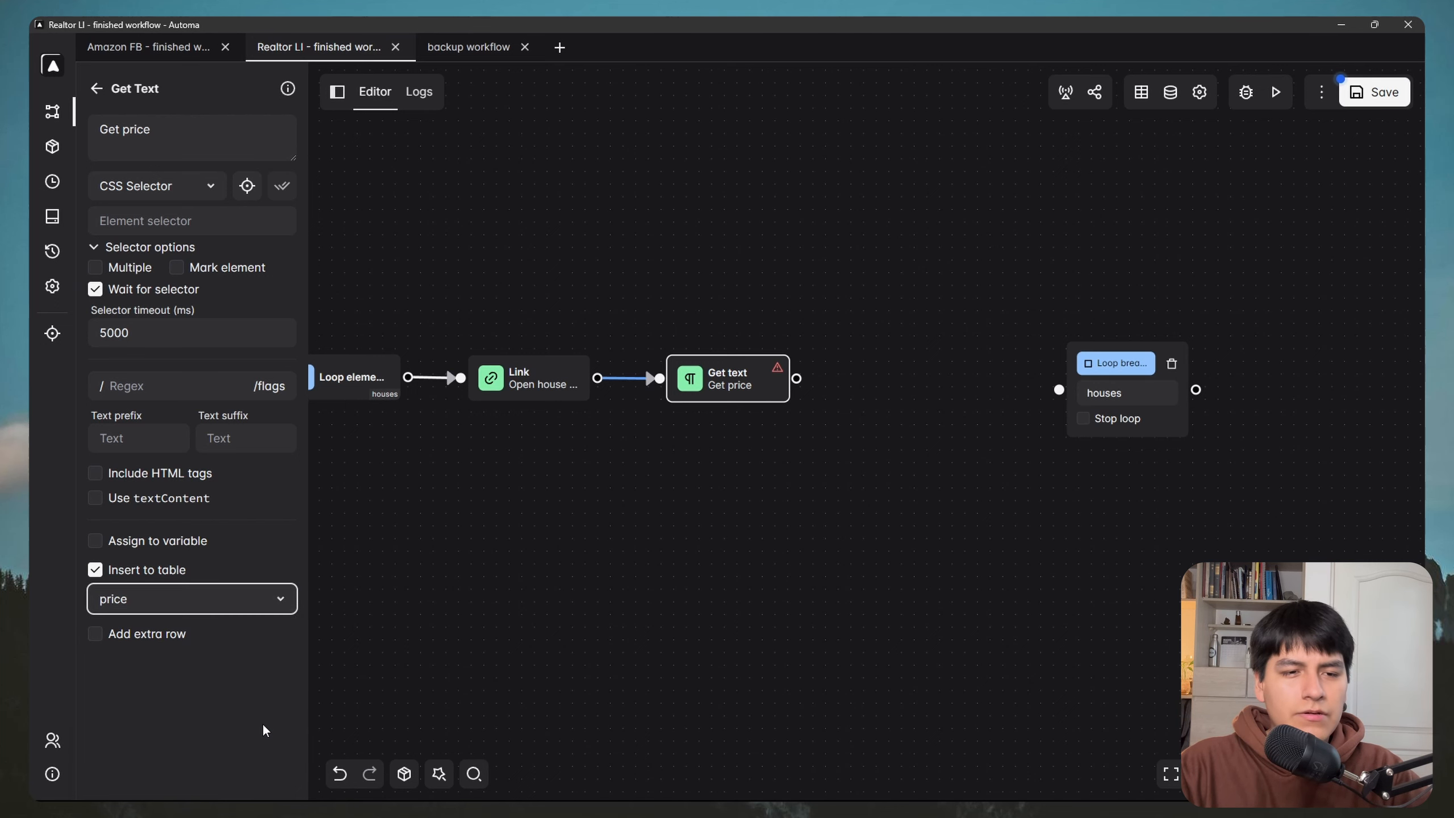
# Step: Pick the listing's $885,000 price so Get price targets div.sc-54acf6bc-1
pyautogui.press('super')
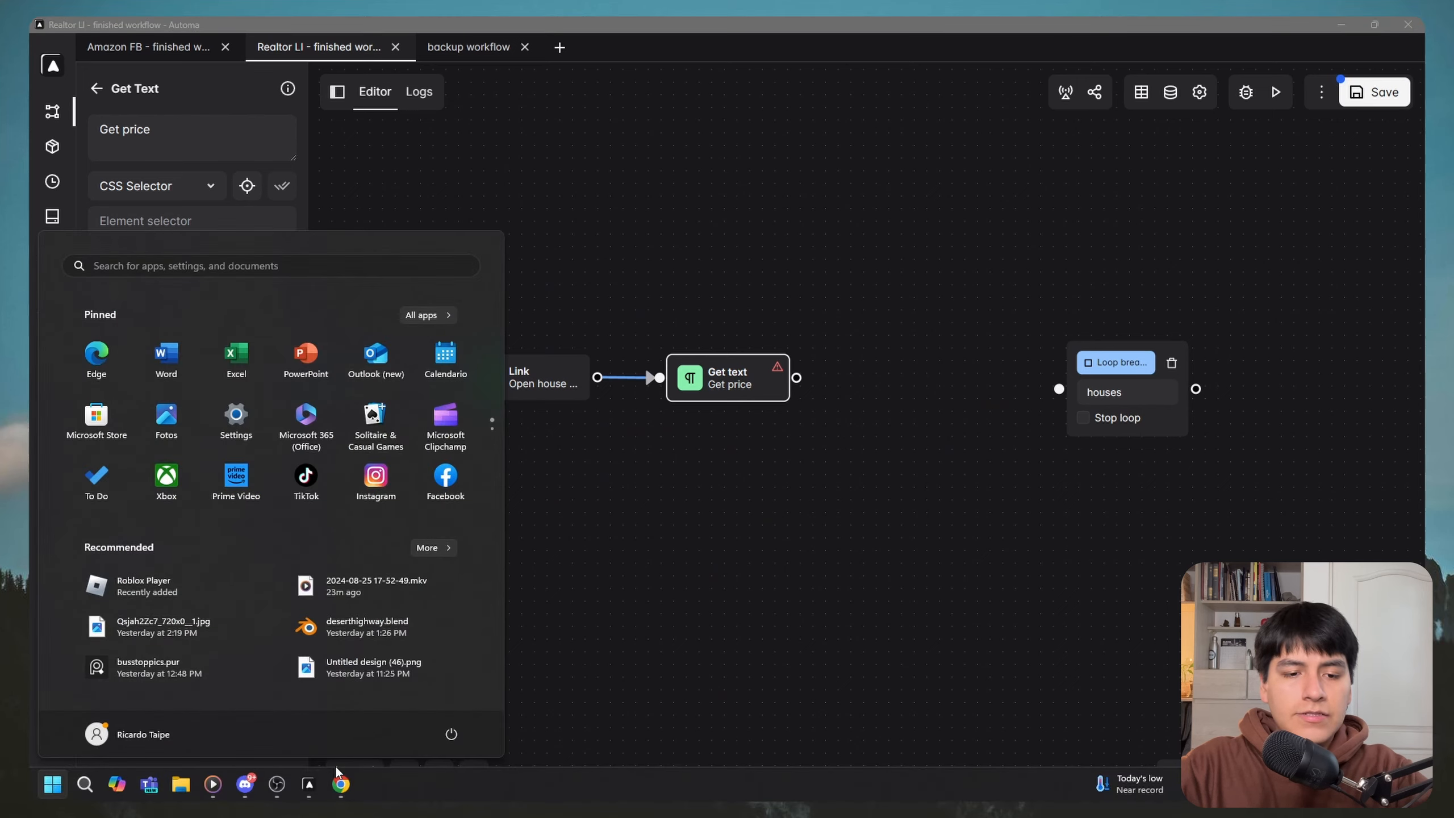
pyautogui.moveTo(340, 781)
pyautogui.click(415, 713)
pyautogui.moveTo(819, 216); pyautogui.dragTo(851, 179)
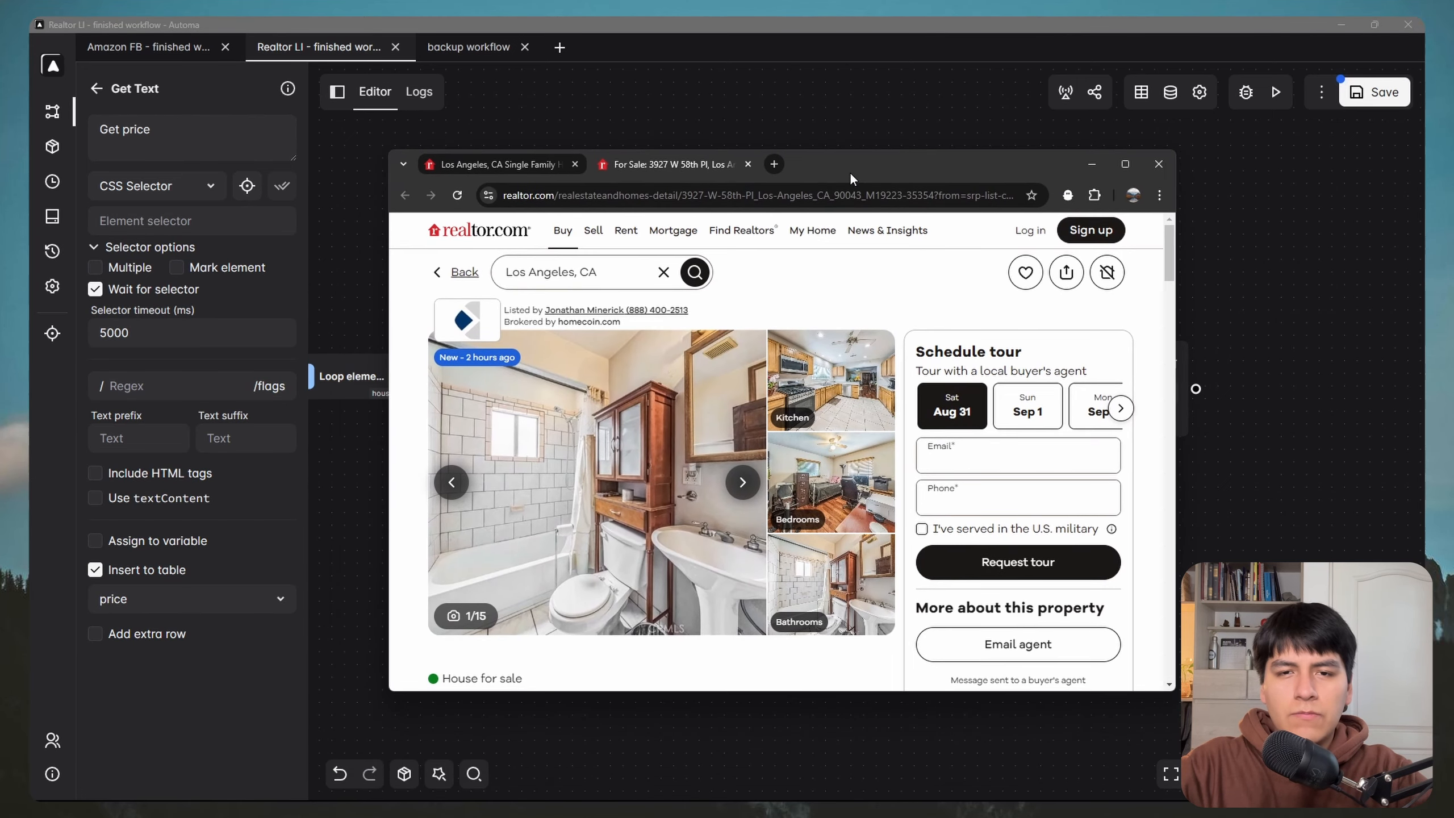
pyautogui.click(247, 185)
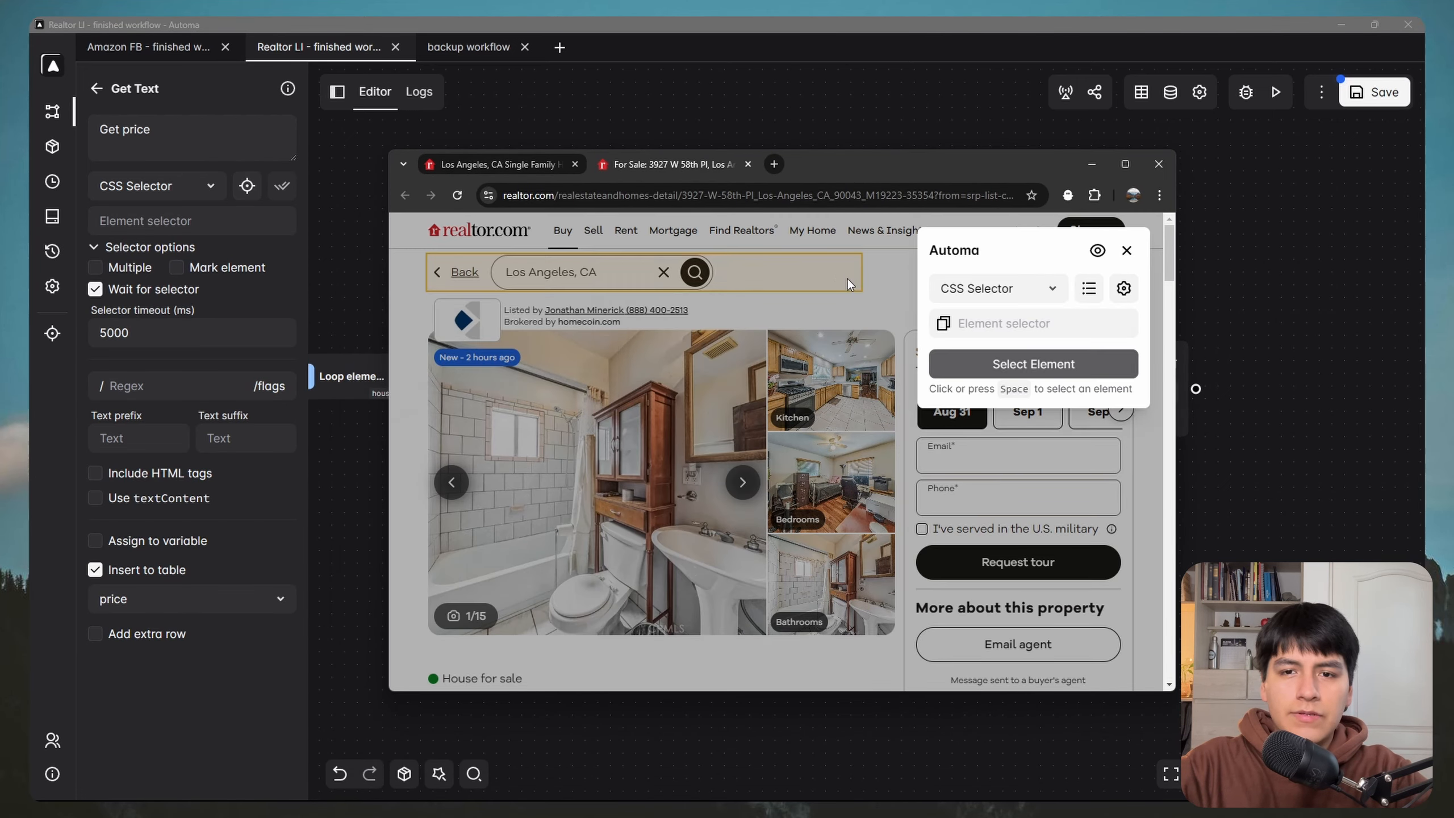
pyautogui.scroll(-5, 637, 394)
pyautogui.click(483, 419)
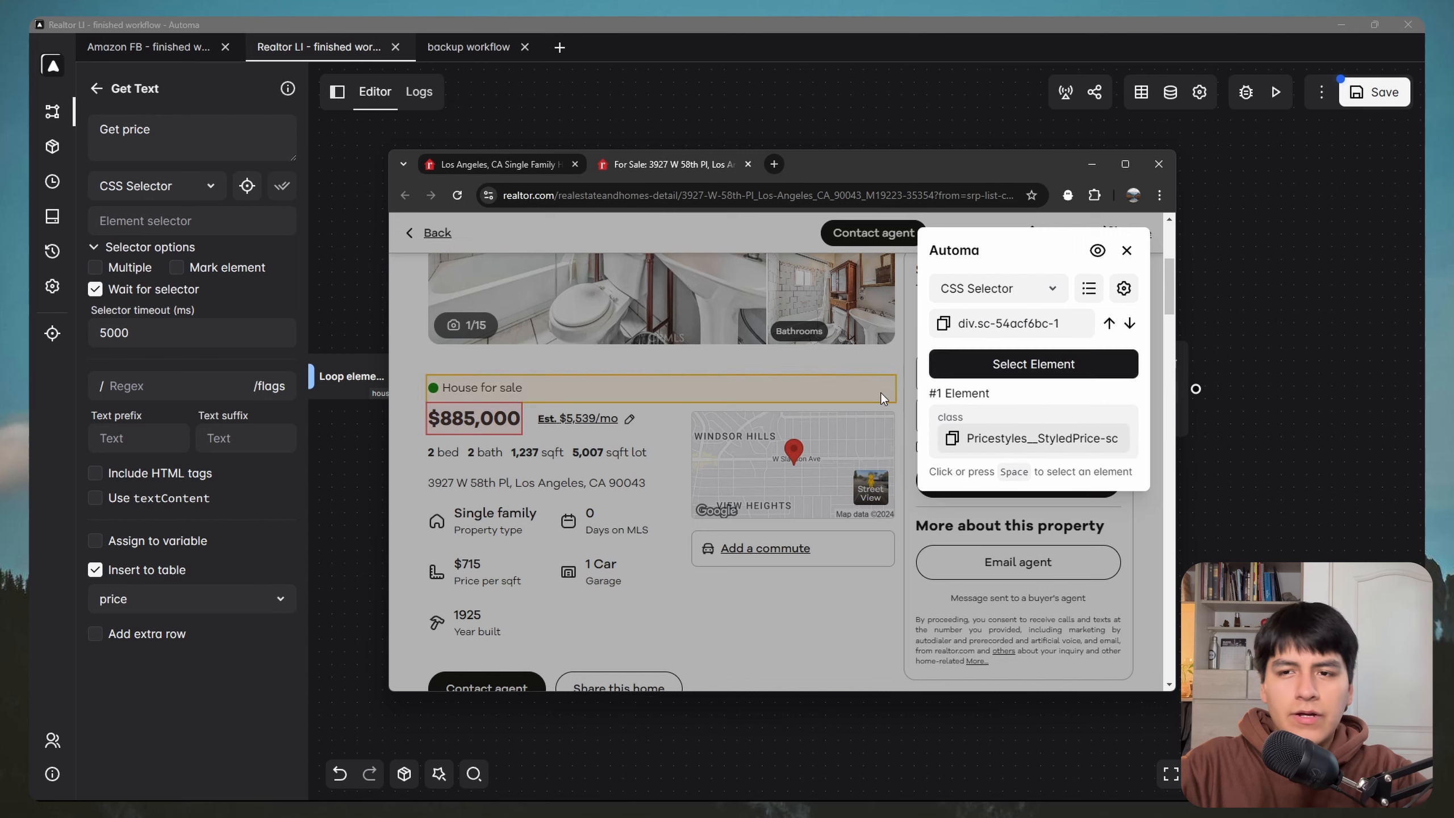
pyautogui.click(1020, 367)
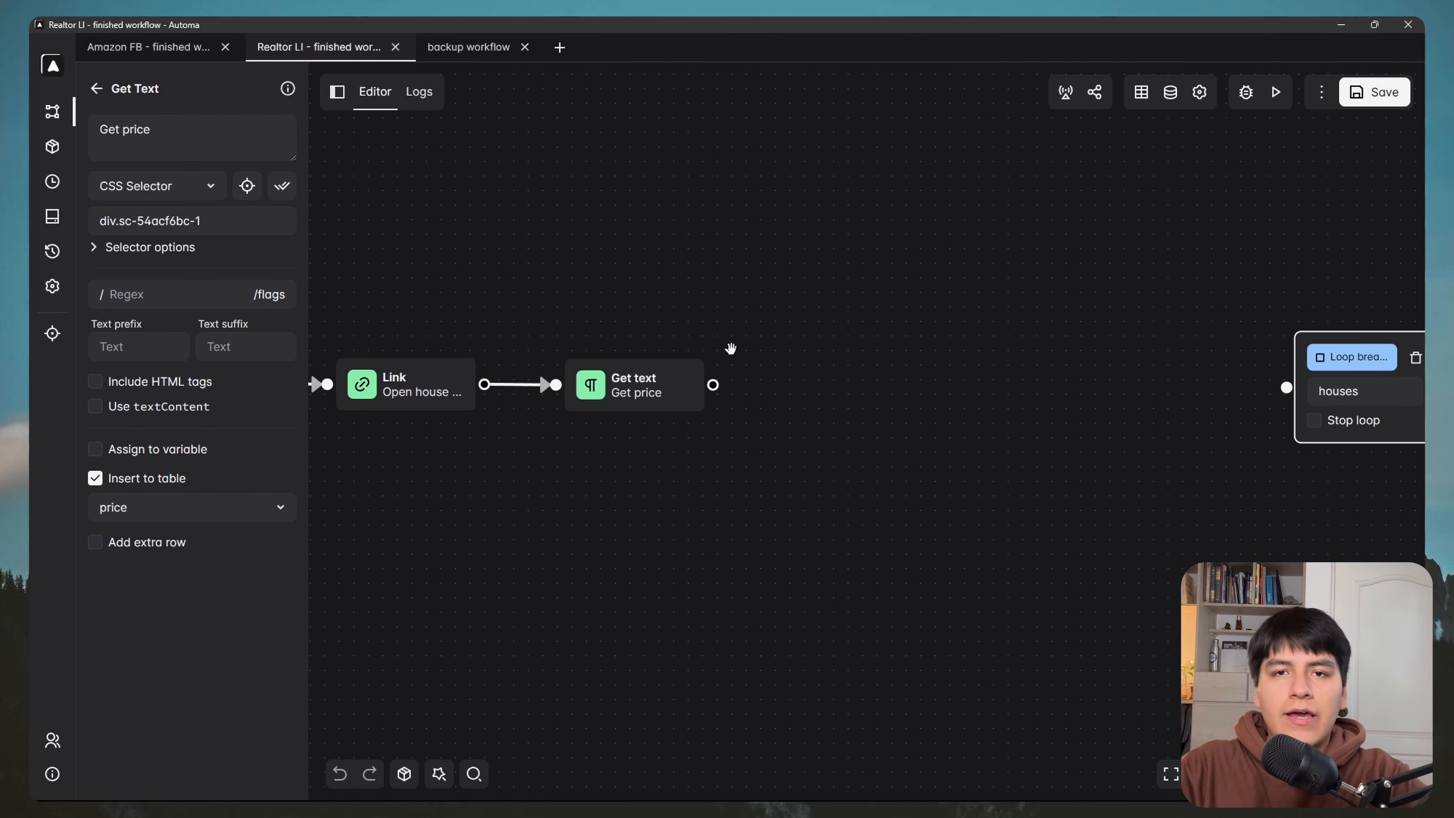
# Step: Duplicate the Get price block and connect the copy after the original
pyautogui.moveTo(780, 331); pyautogui.dragTo(715, 304)
pyautogui.click(679, 316)
pyautogui.click(574, 372)
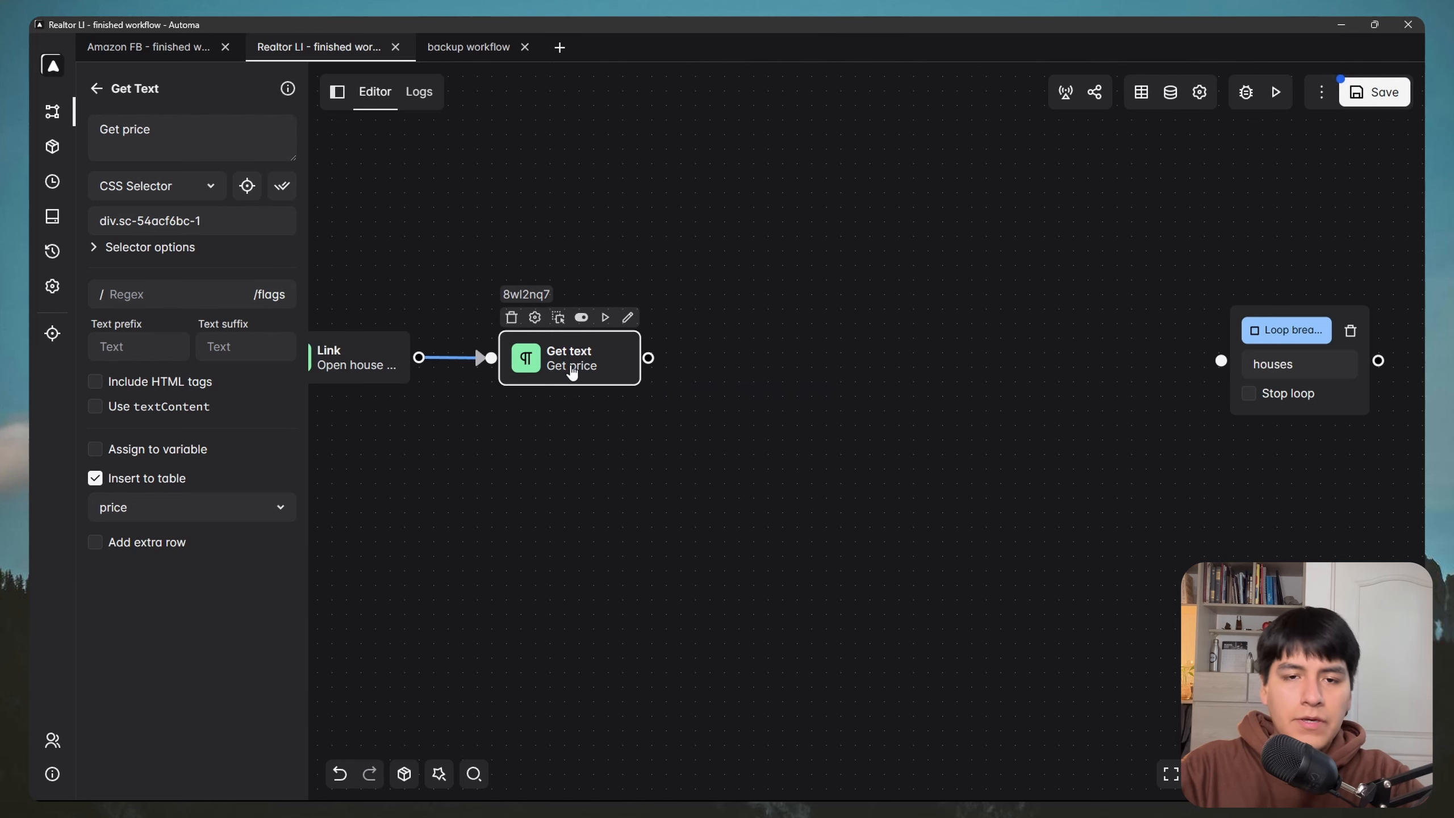
pyautogui.hotkey('ctrl', 'c')
pyautogui.hotkey('ctrl', 'v')
pyautogui.moveTo(591, 395); pyautogui.dragTo(755, 358)
pyautogui.moveTo(648, 358); pyautogui.dragTo(692, 359)
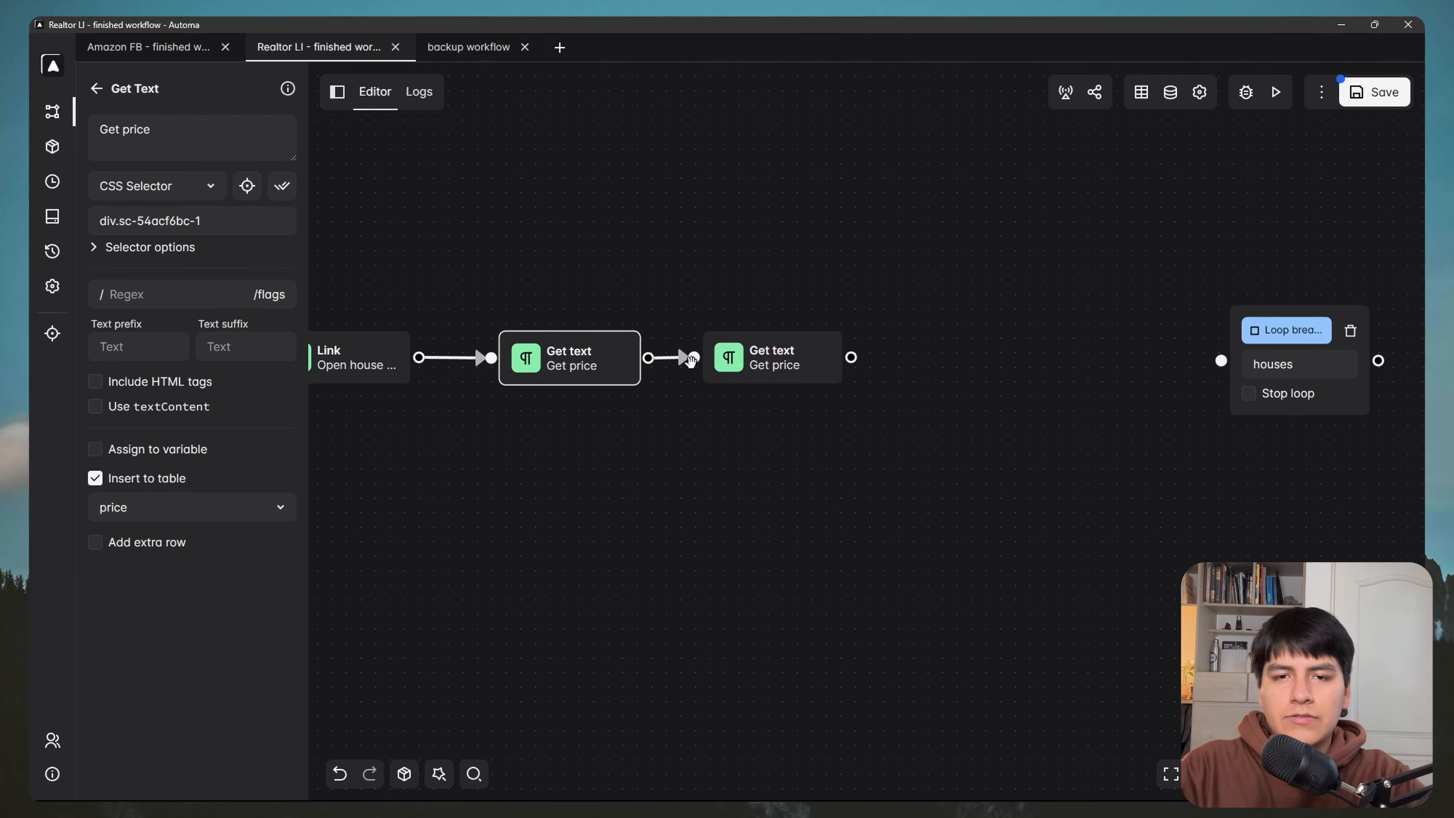
pyautogui.moveTo(919, 268); pyautogui.dragTo(862, 262)
# Step: Rename the copy 'Get bedrooms' and send its text to the bedrom column
pyautogui.doubleClick(730, 347)
pyautogui.click(187, 139)
pyautogui.hotkey('ctrl', 'a')
pyautogui.press('BackSpace')
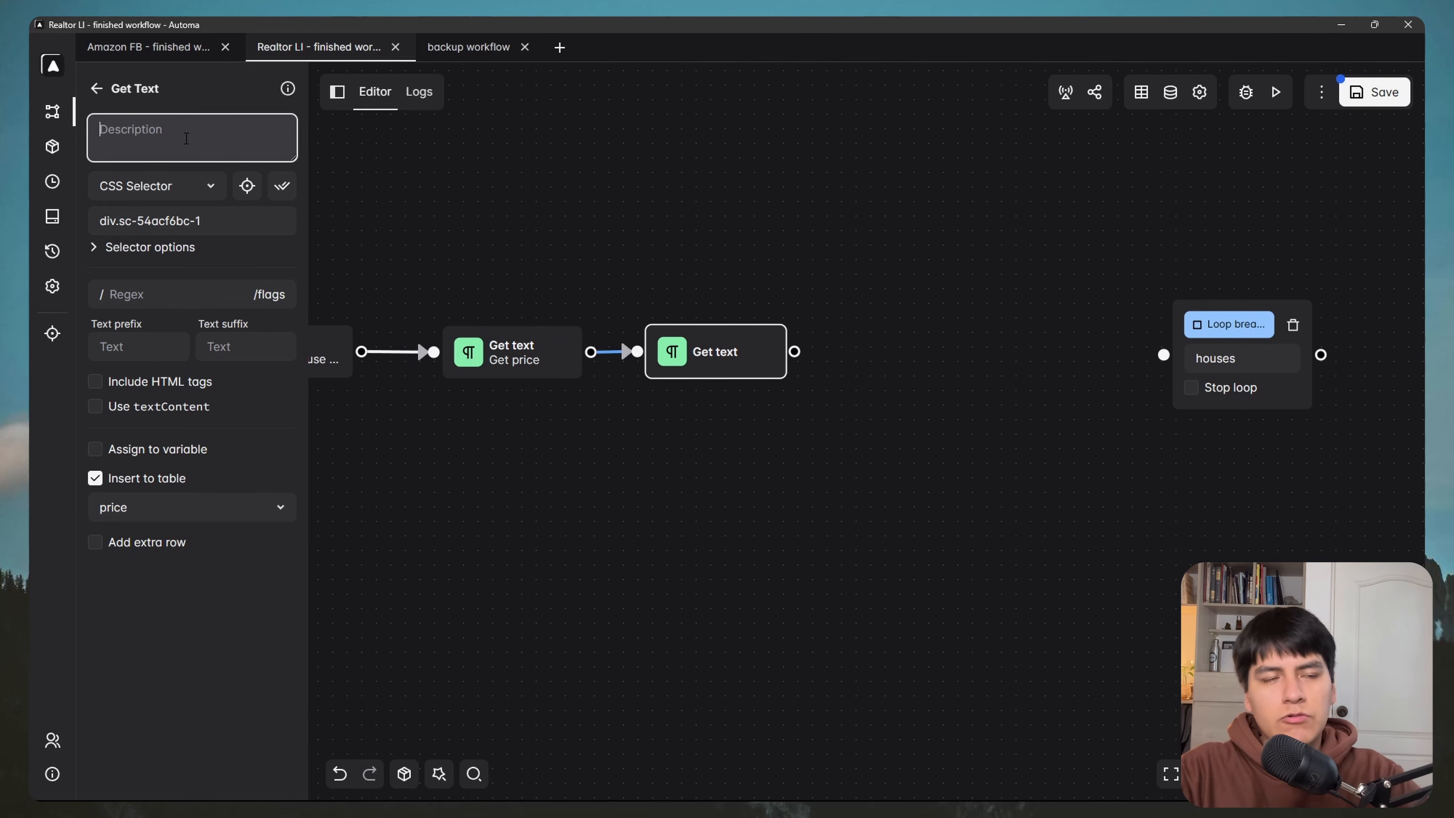
pyautogui.write('Get b')
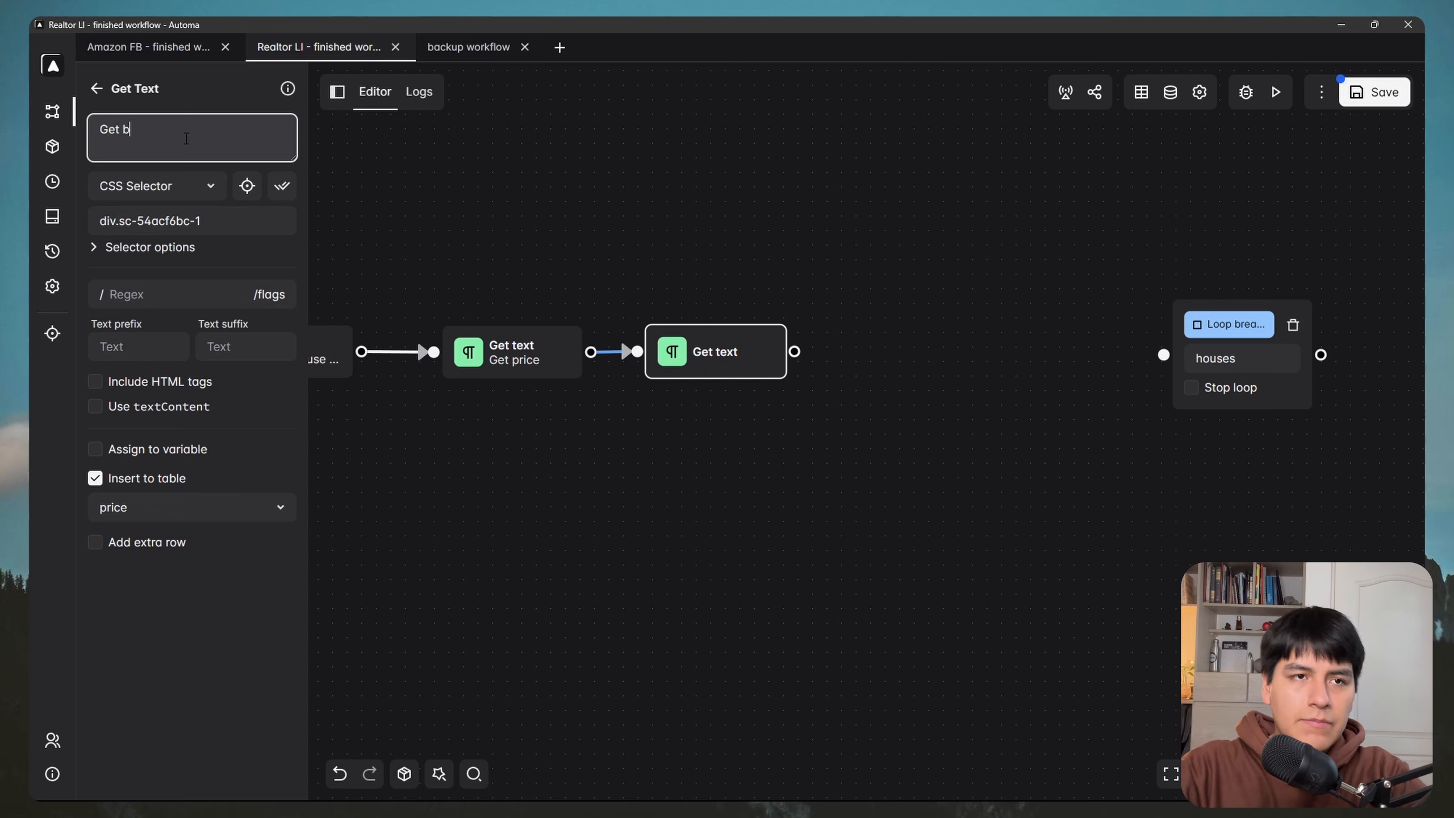
pyautogui.write('edrooms')
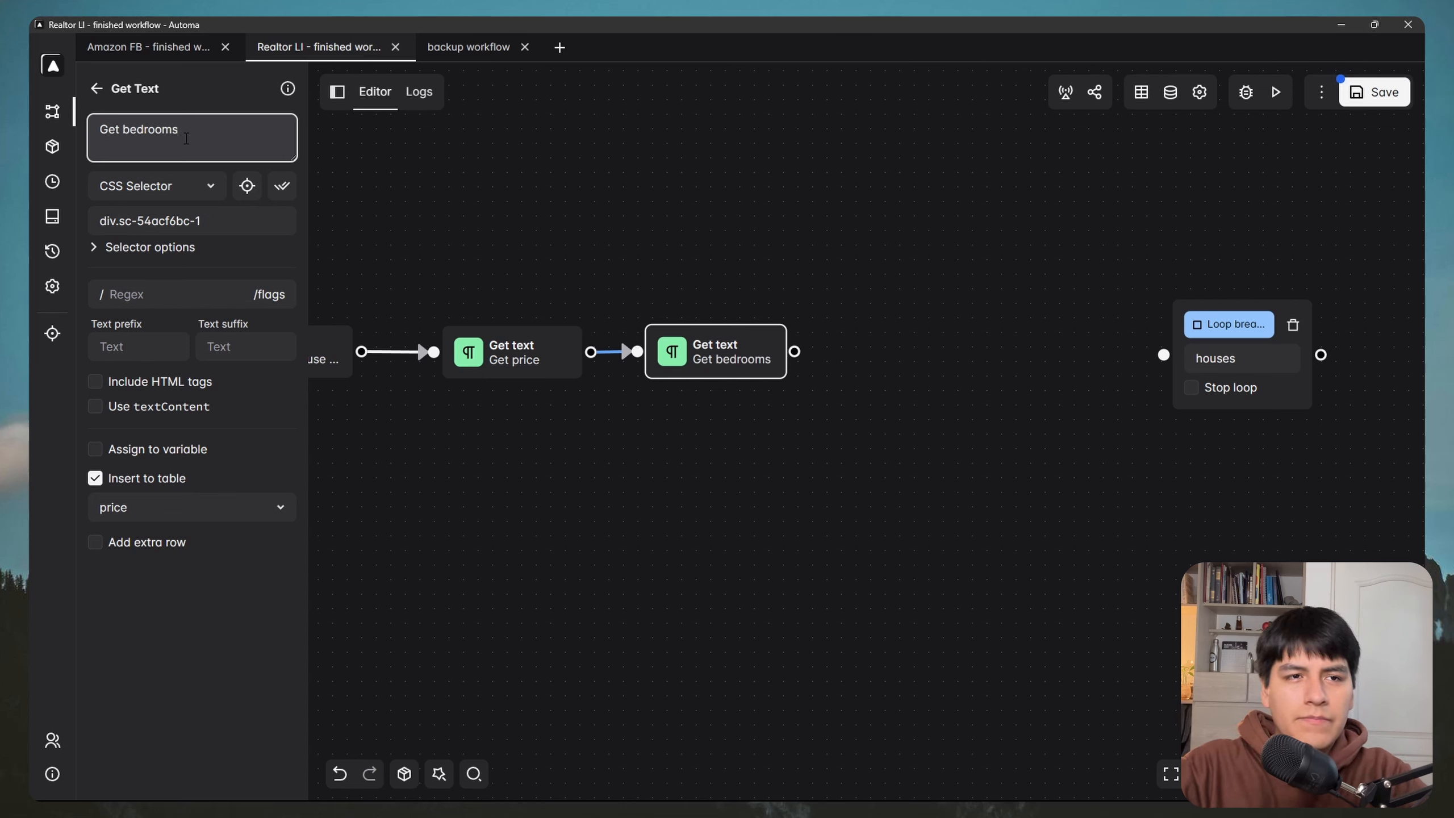
pyautogui.click(190, 505)
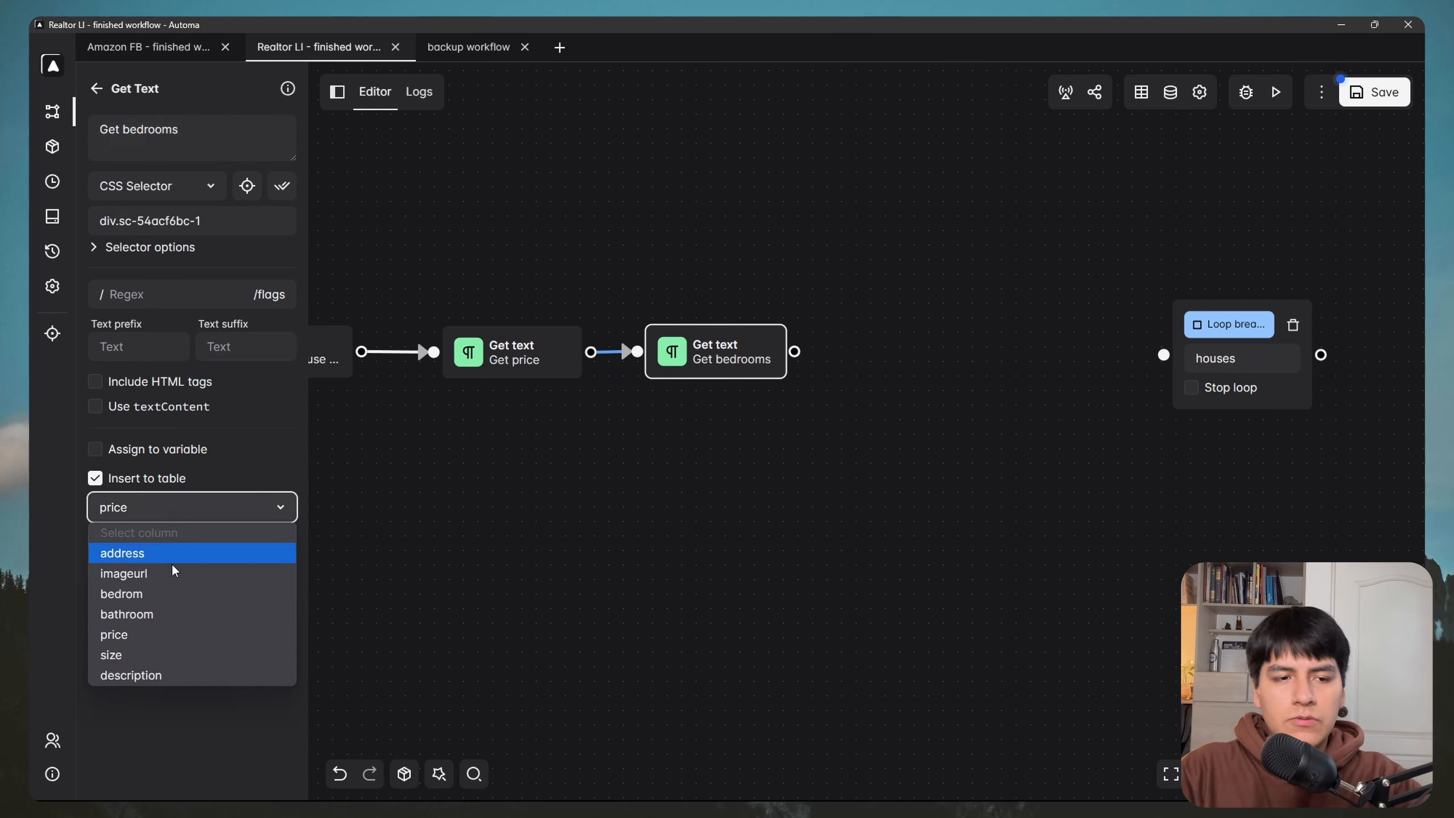
pyautogui.click(146, 596)
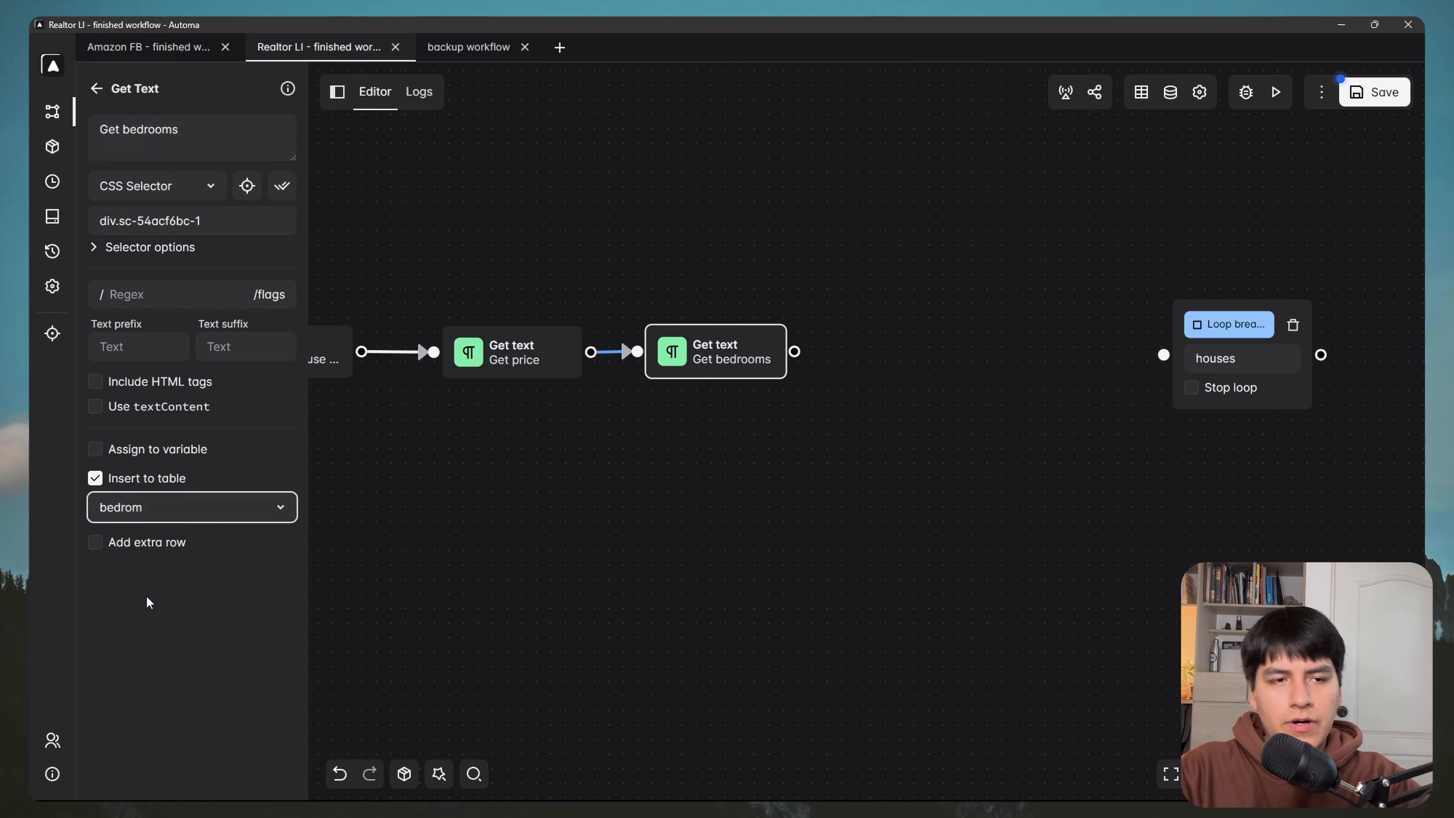
pyautogui.click(131, 249)
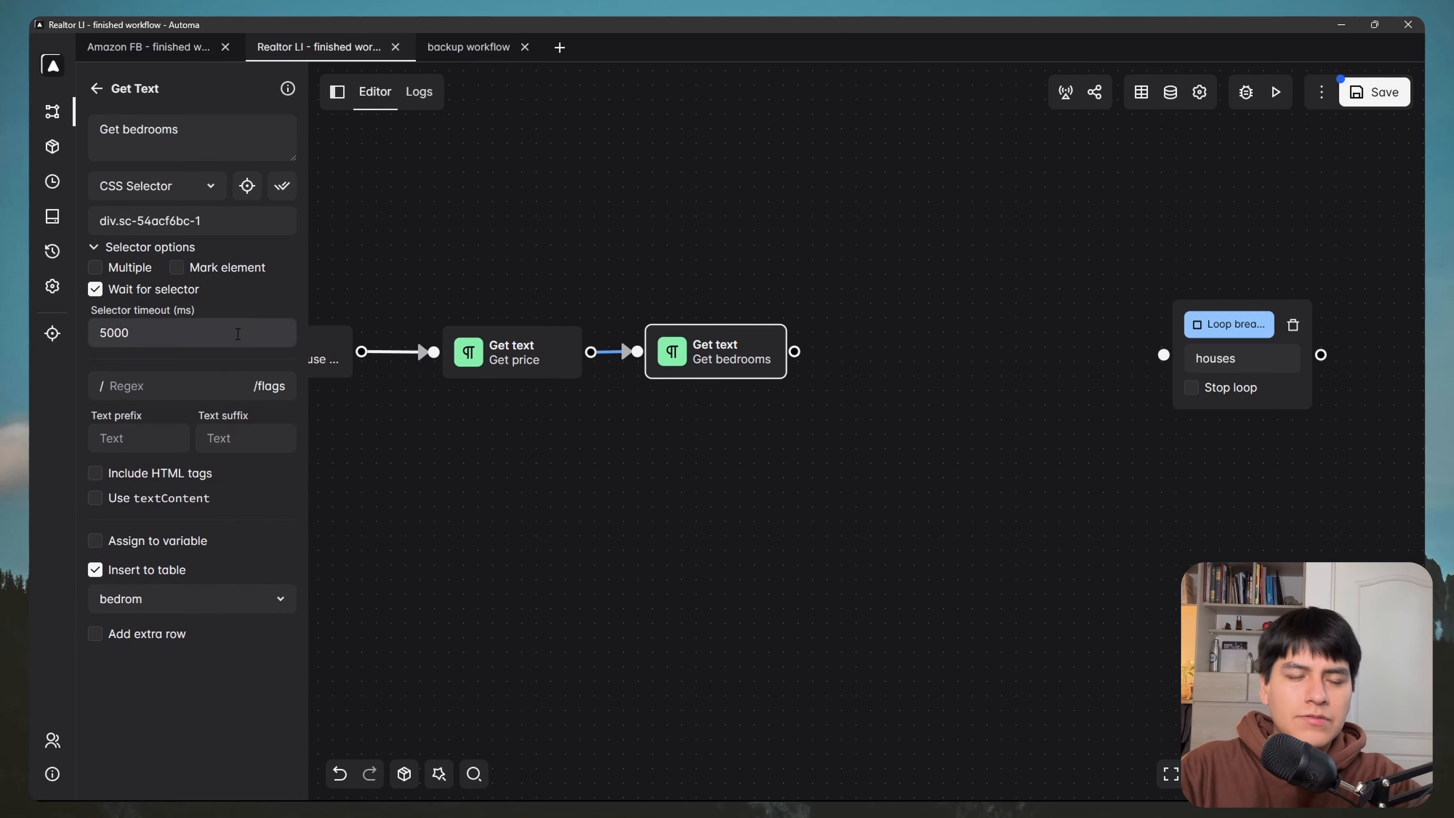
# Step: Pick the listing's 2 bed figure for bedrooms, then the 2 bath count for bathrooms
pyautogui.press('super')
pyautogui.click(350, 783)
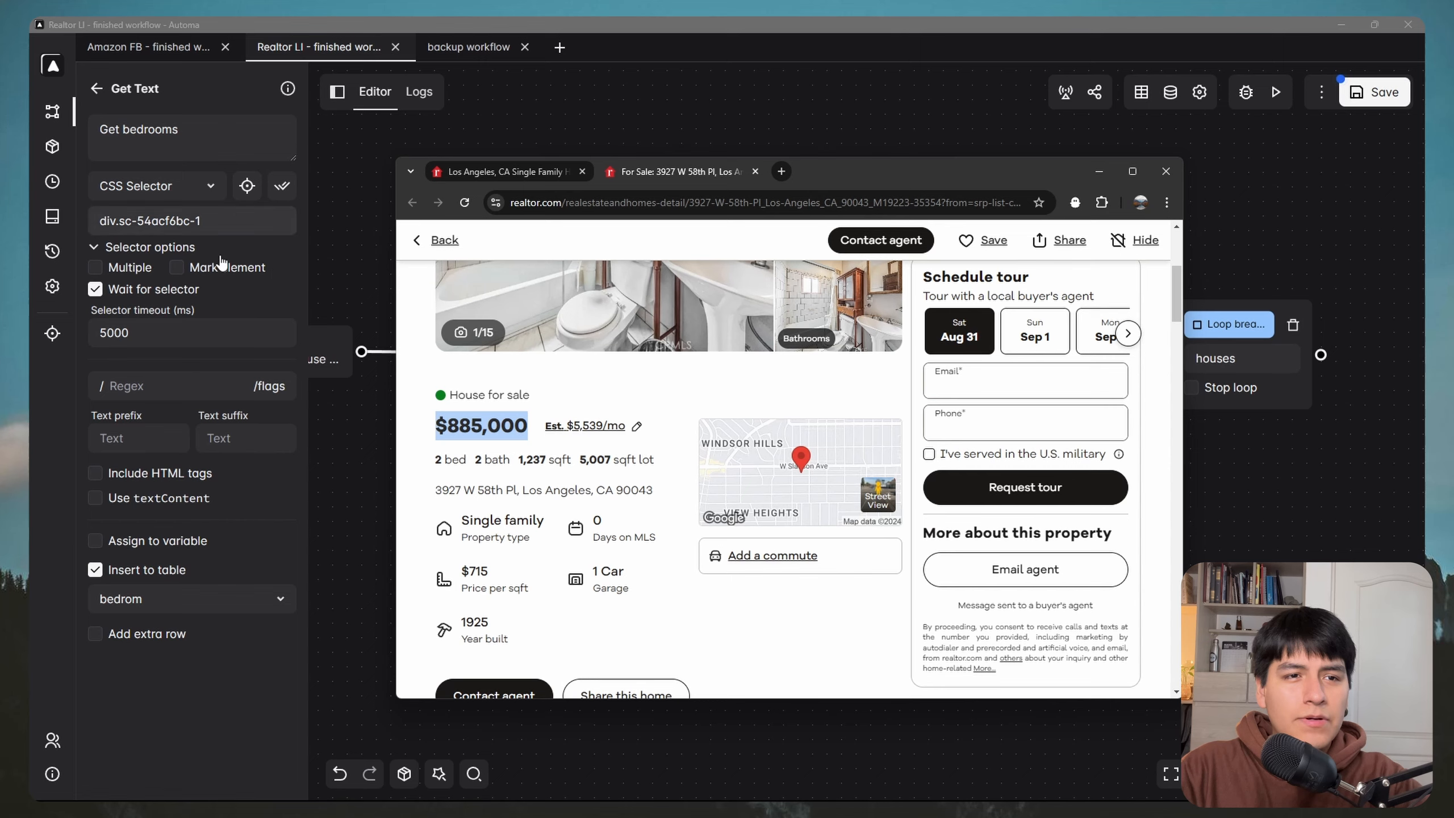
pyautogui.click(247, 186)
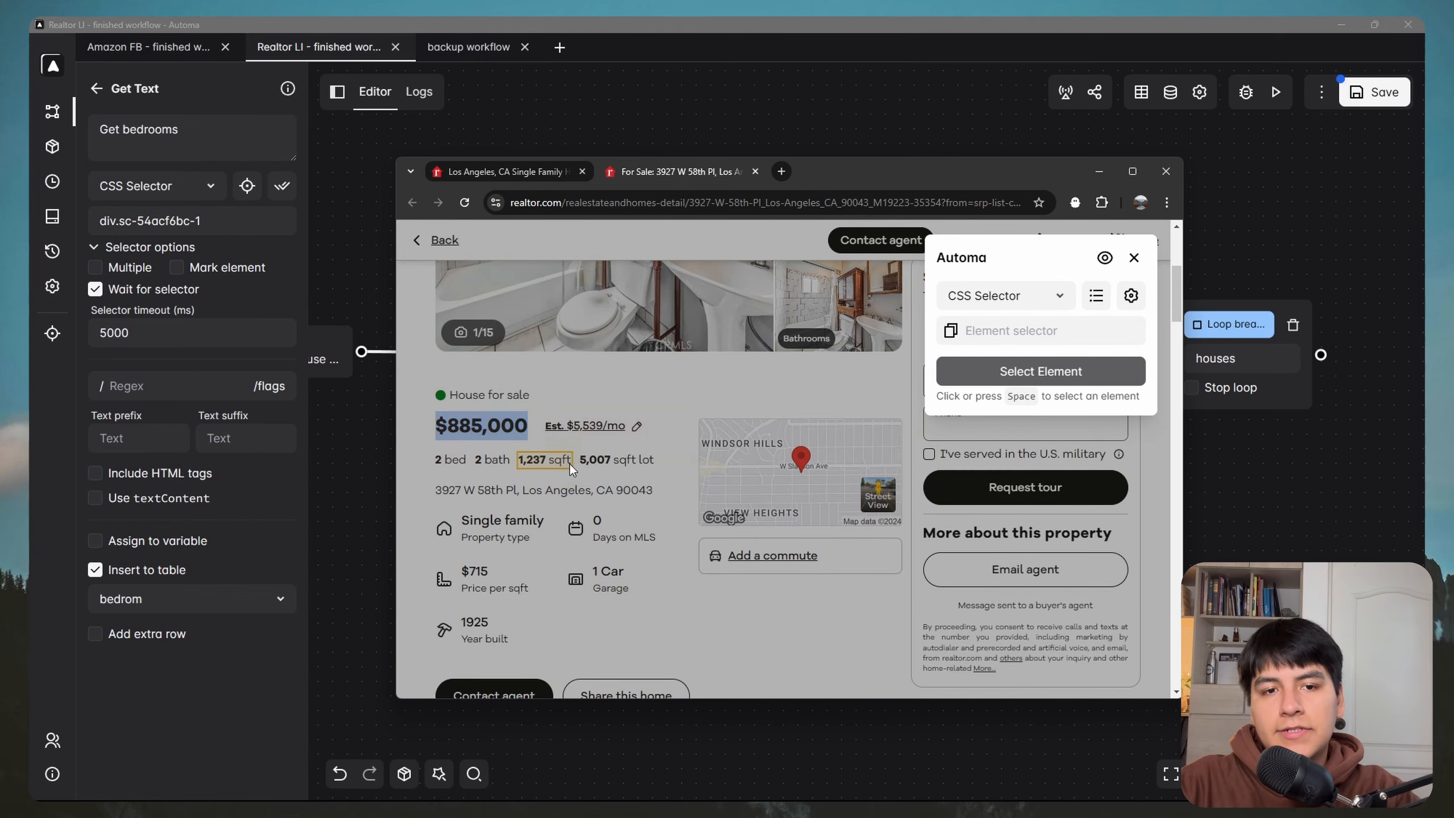
pyautogui.click(449, 460)
pyautogui.click(1019, 373)
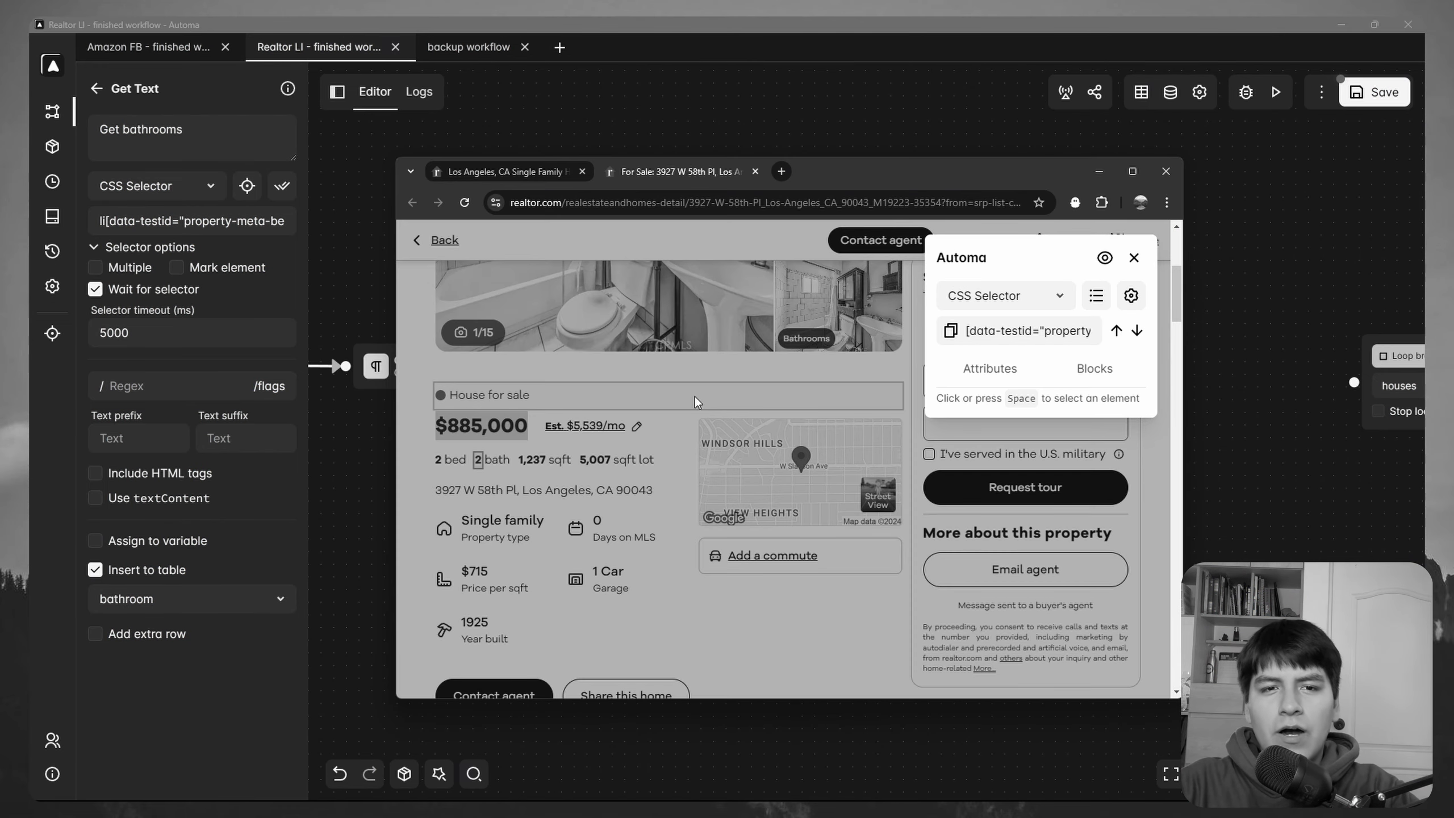
pyautogui.click(496, 462)
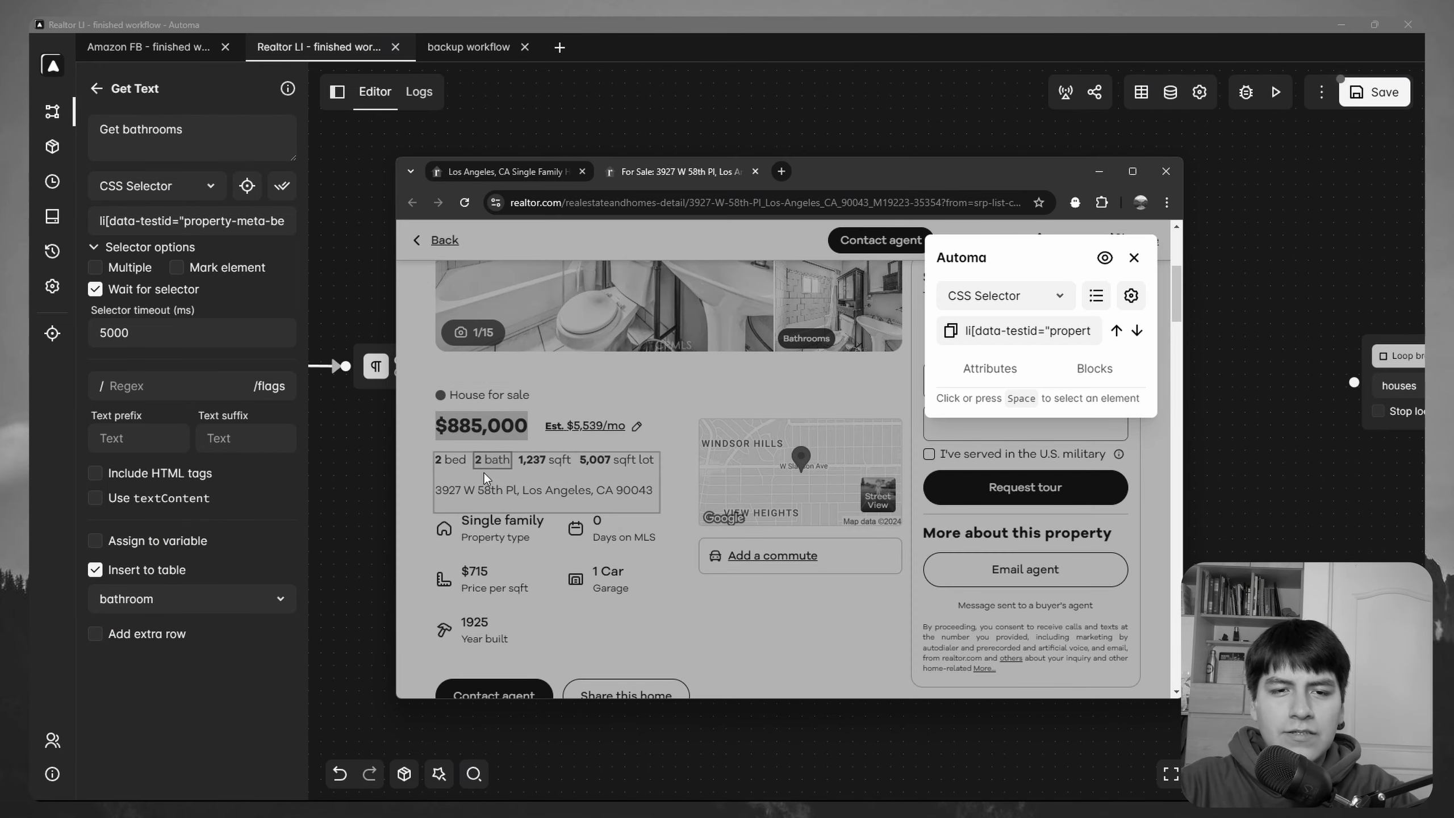
pyautogui.click(477, 462)
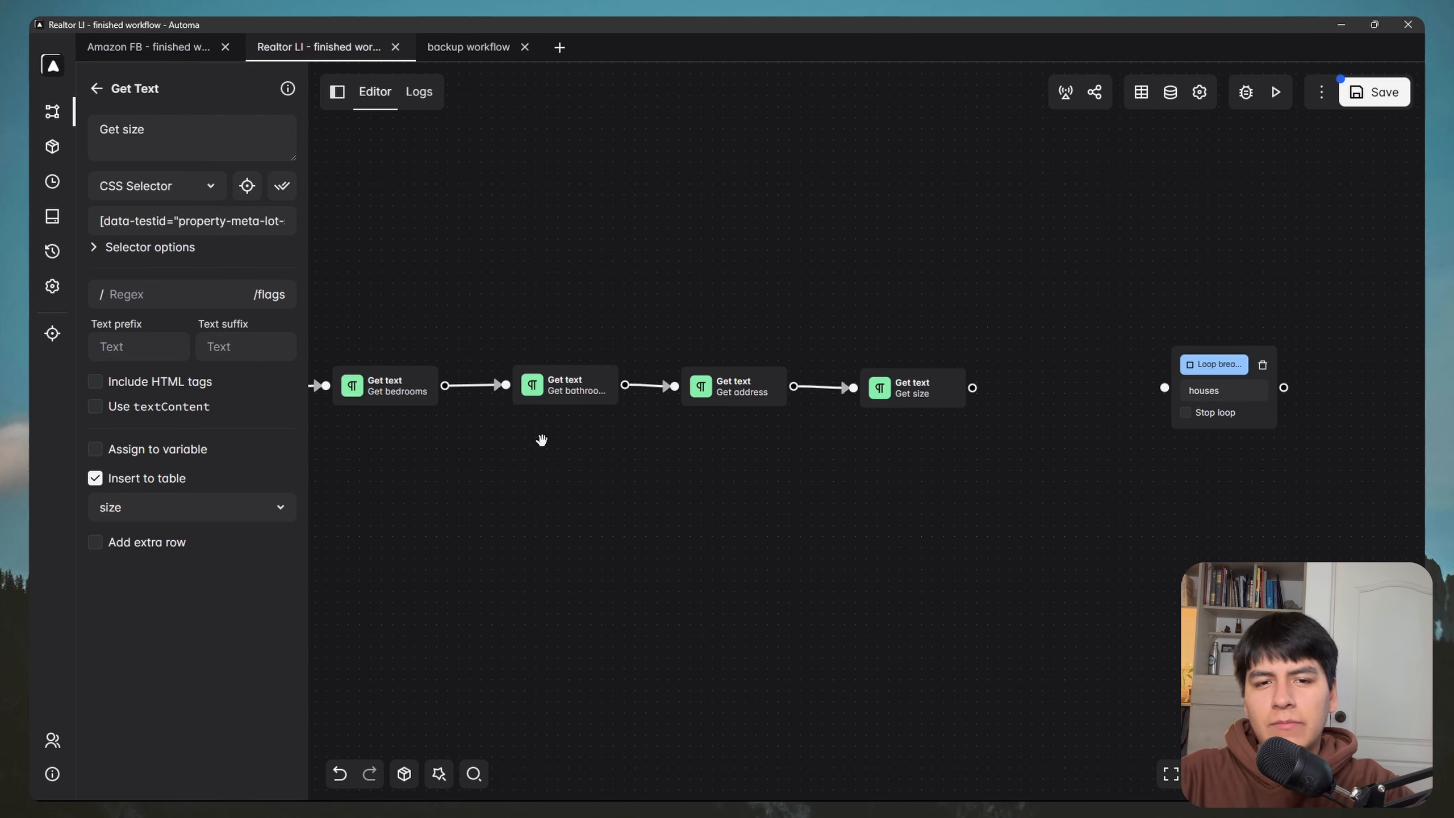
# Step: On the realtor.com listing, expand the Property details description with Show more
pyautogui.moveTo(539, 435); pyautogui.dragTo(990, 458)
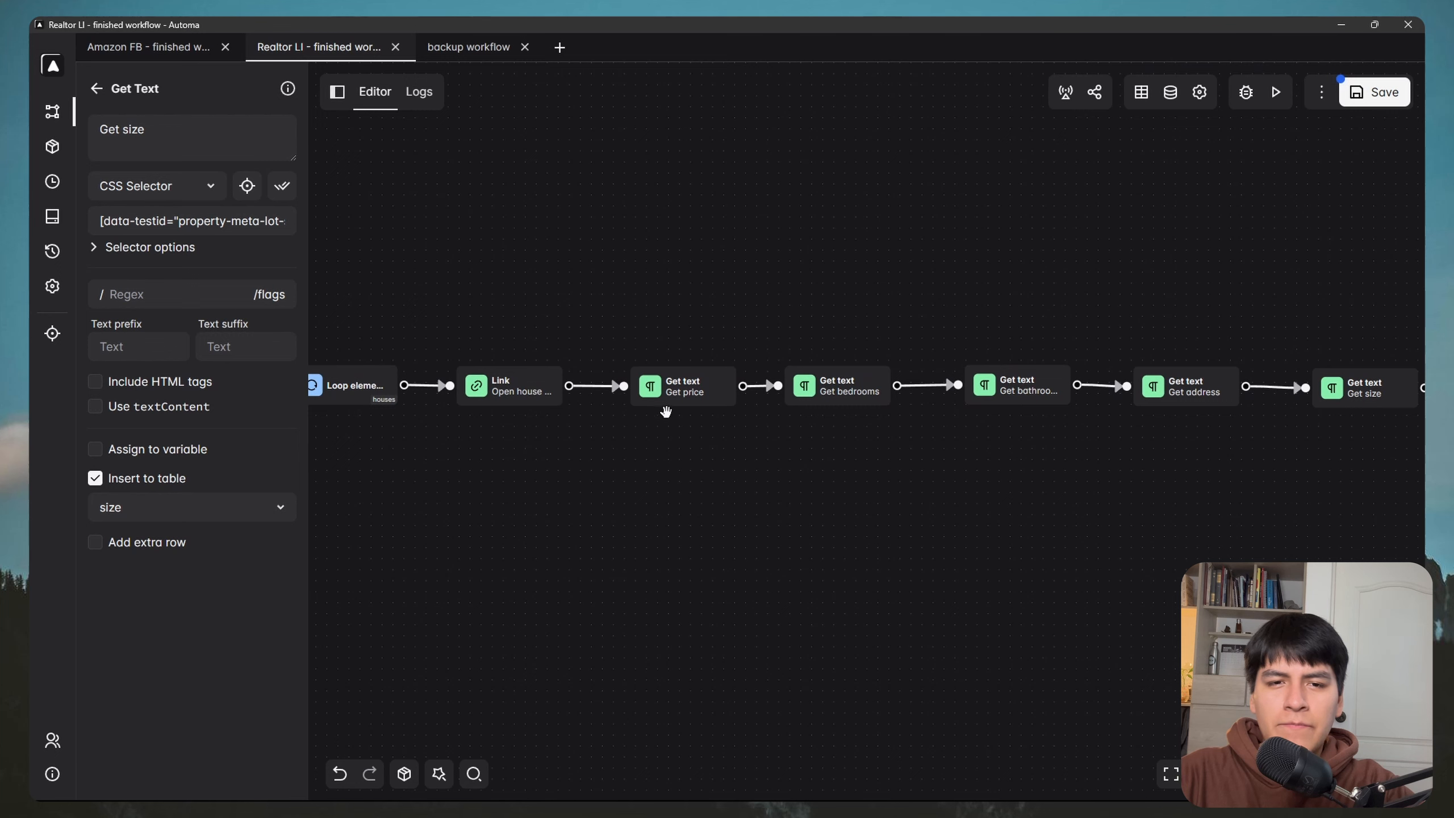
pyautogui.hscroll(6, 671, 411)
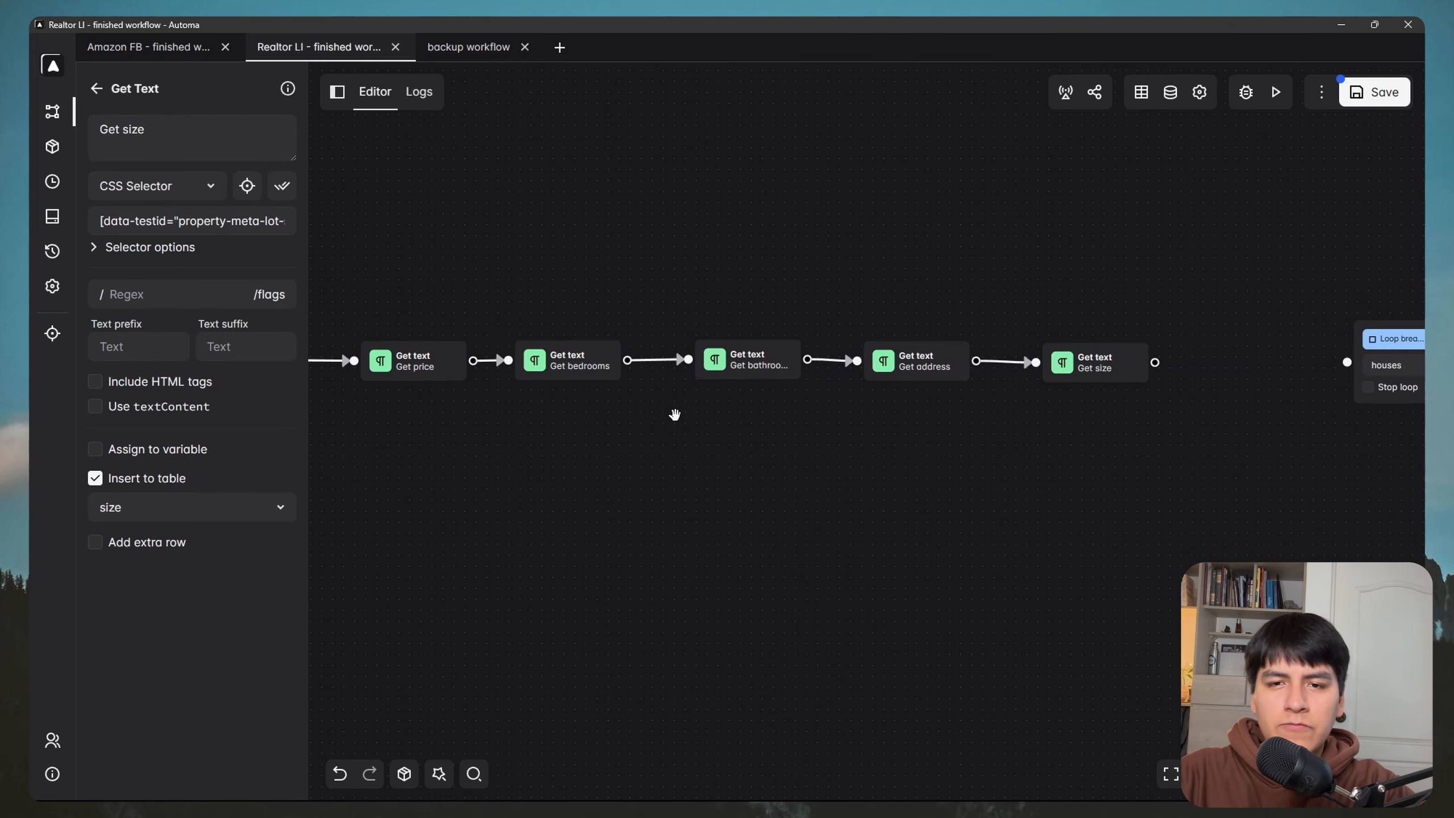
pyautogui.hscroll(4, 630, 401)
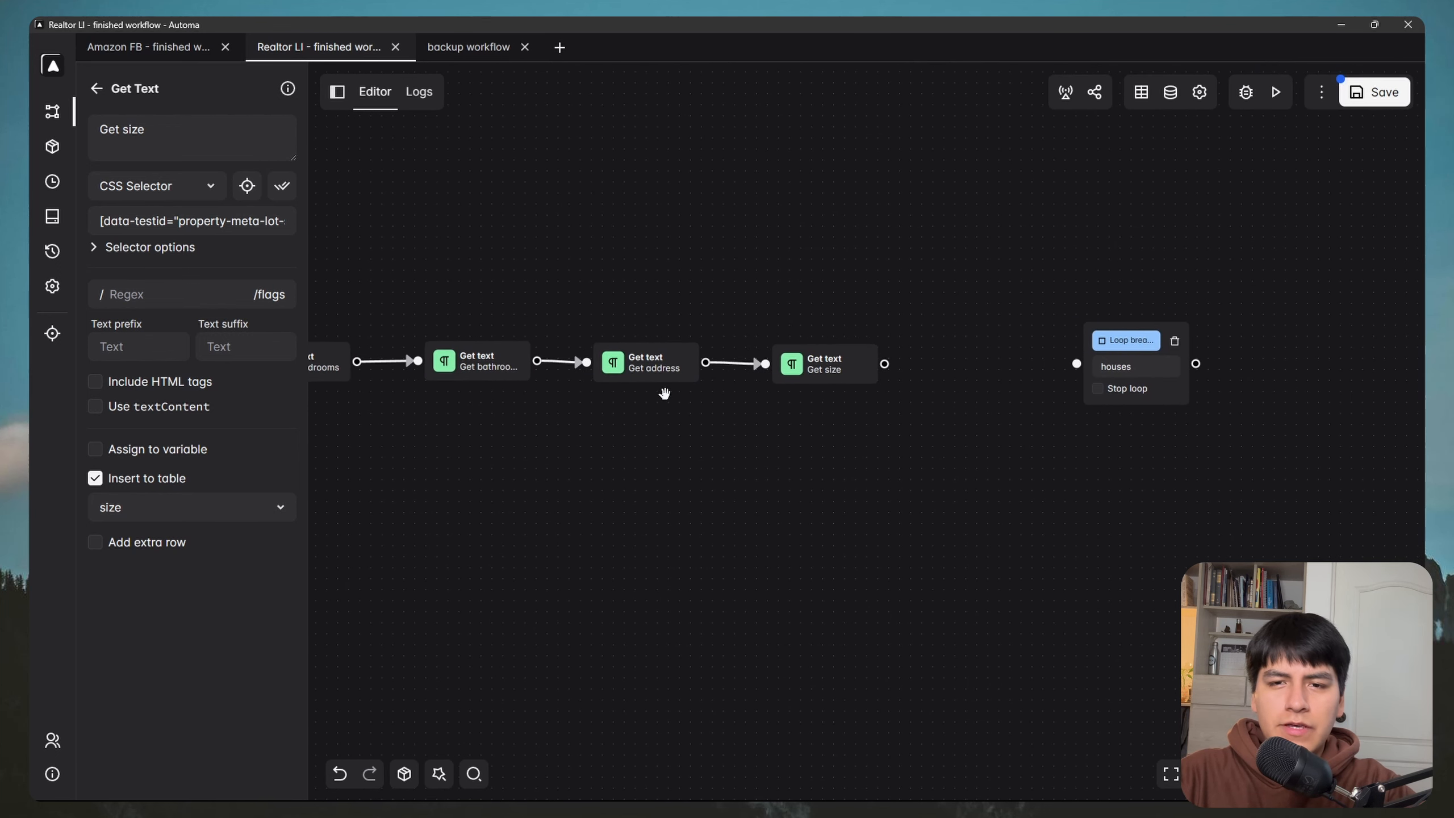
pyautogui.press('super')
pyautogui.moveTo(341, 790)
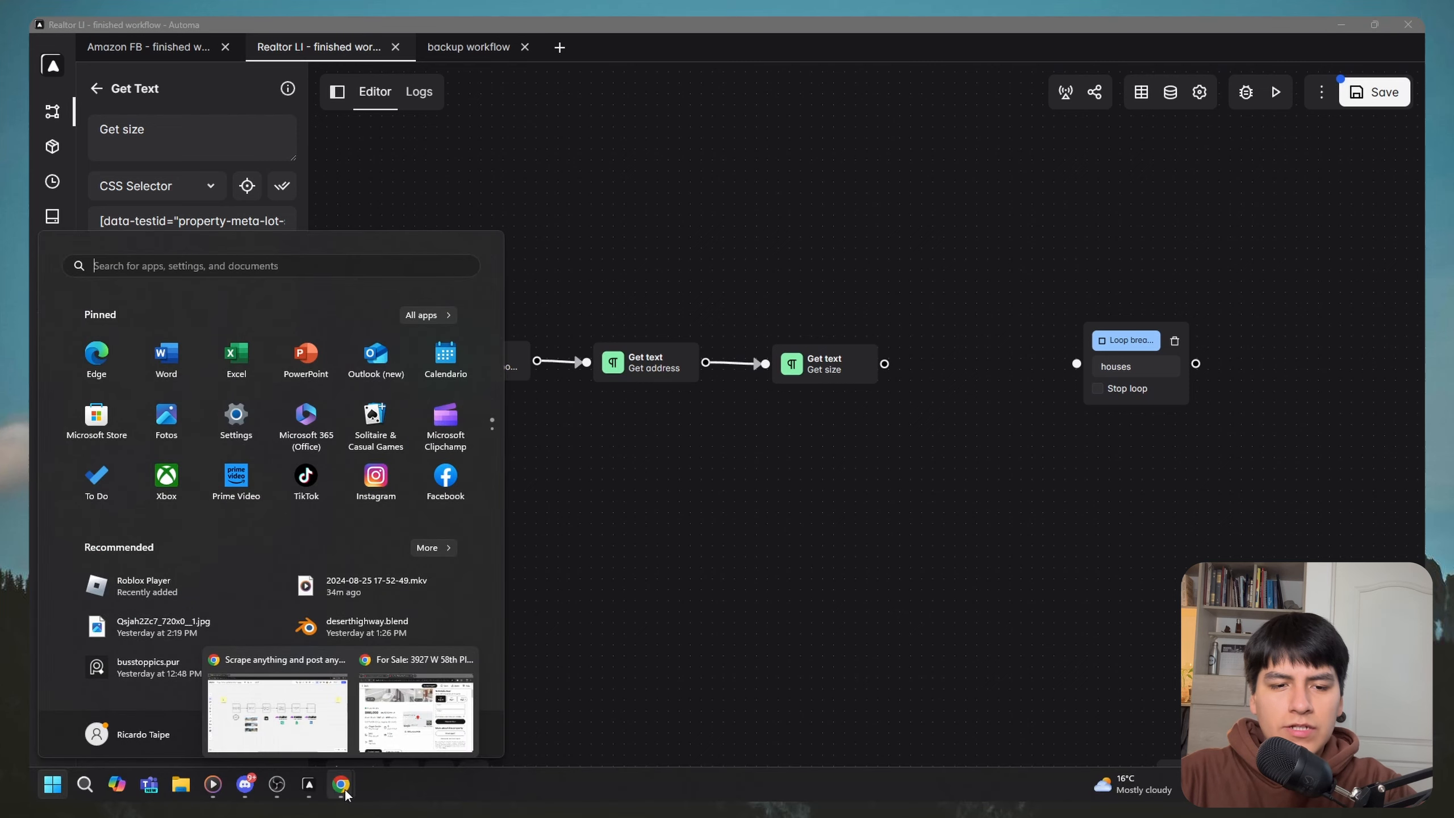
pyautogui.click(413, 720)
pyautogui.scroll(-4, 647, 497)
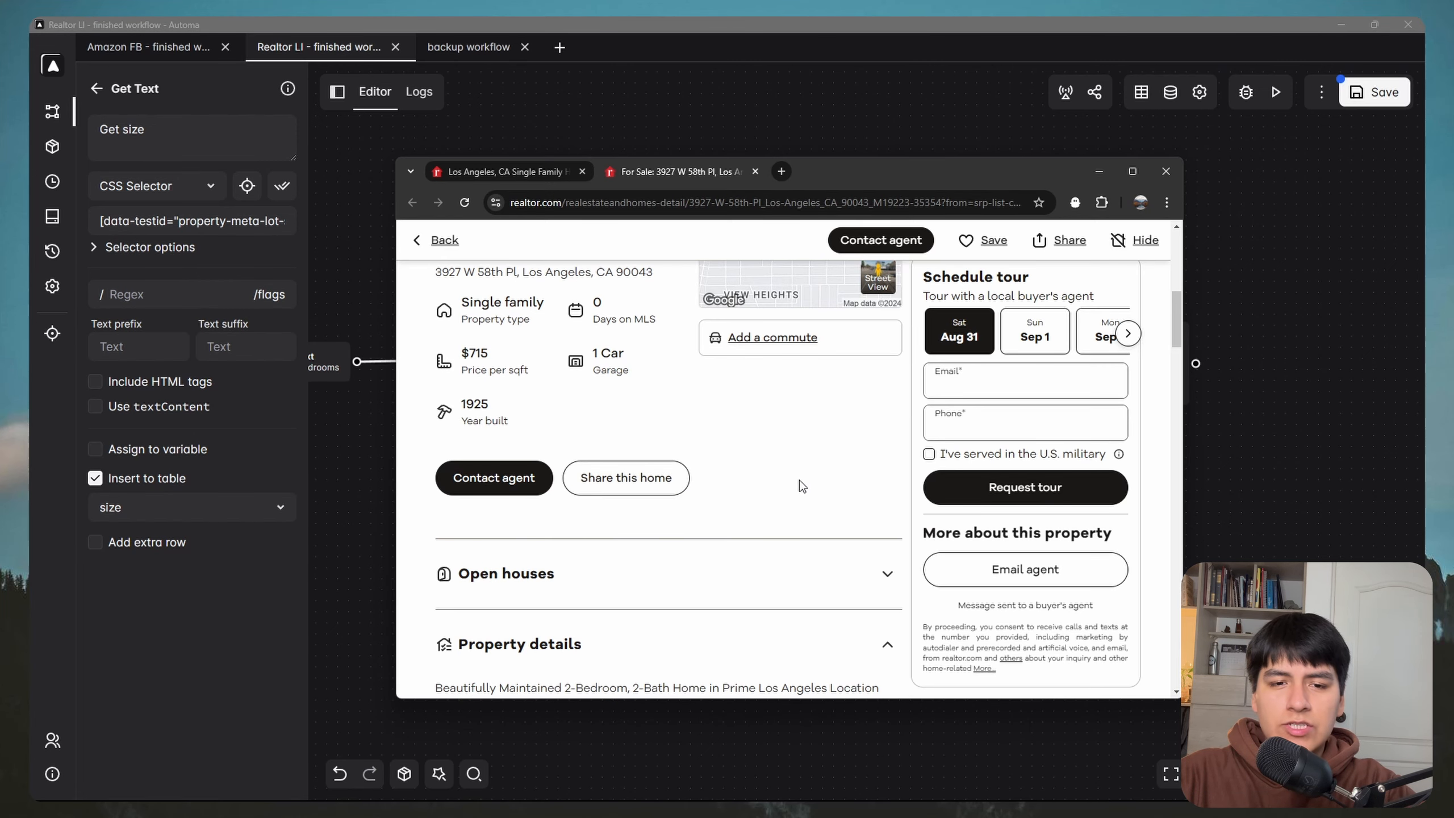
pyautogui.scroll(-3, 802, 470)
pyautogui.scroll(-2, 817, 437)
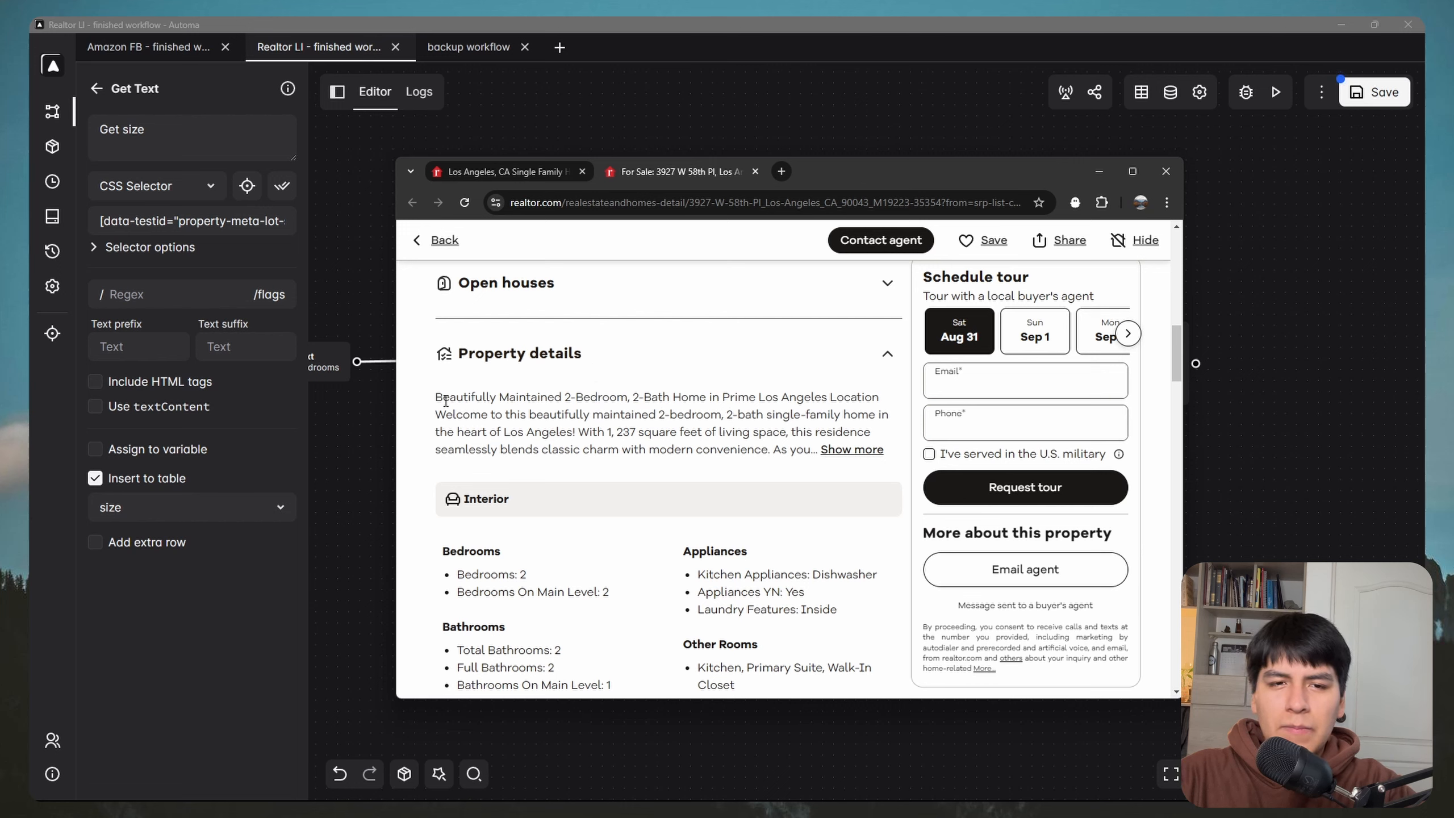
pyautogui.click(851, 451)
# Step: Read through the full description, then collapse it again with Show less
pyautogui.scroll(-2, 772, 431)
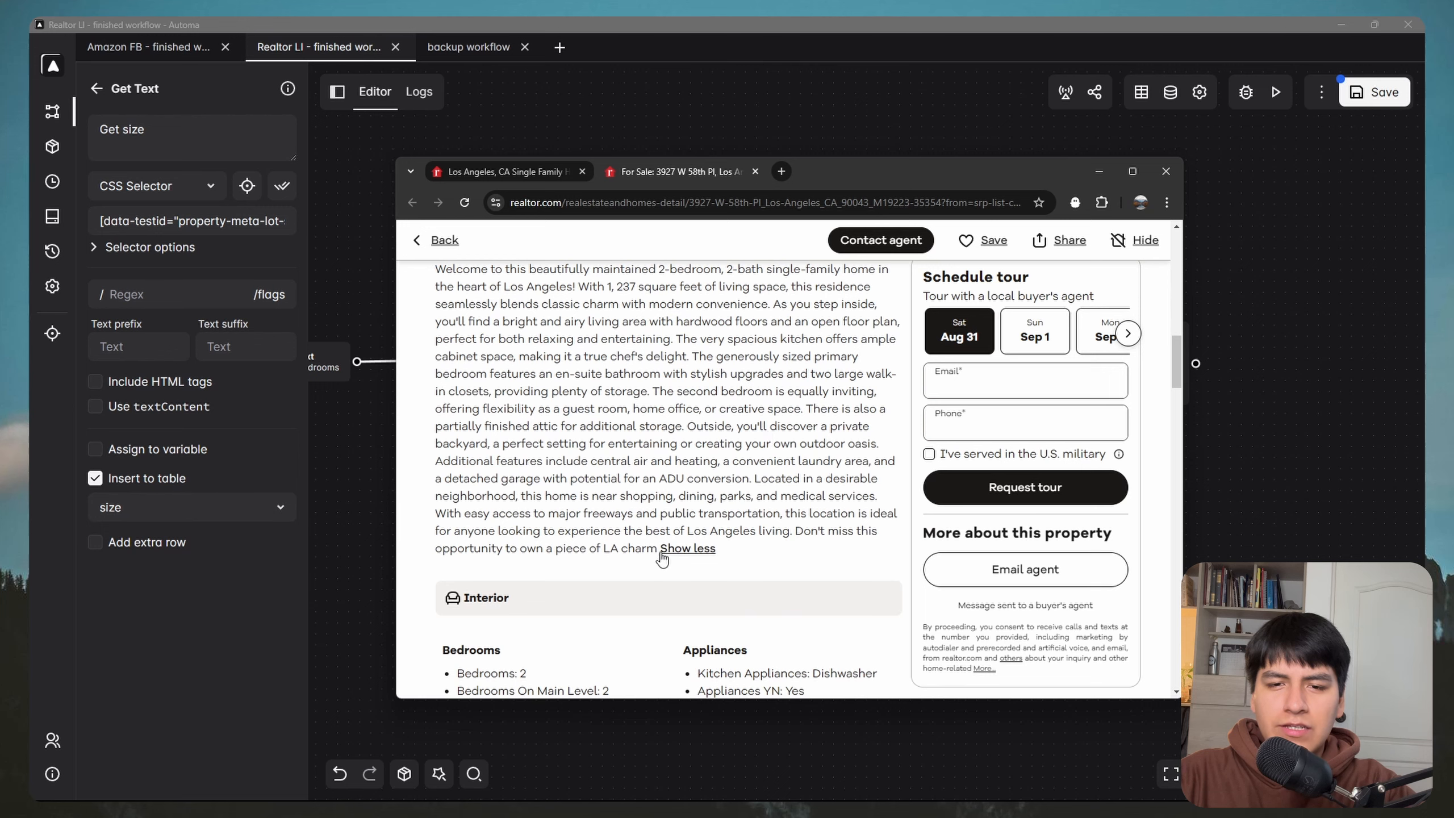
pyautogui.scroll(2, 485, 428)
pyautogui.moveTo(659, 549); pyautogui.dragTo(462, 418)
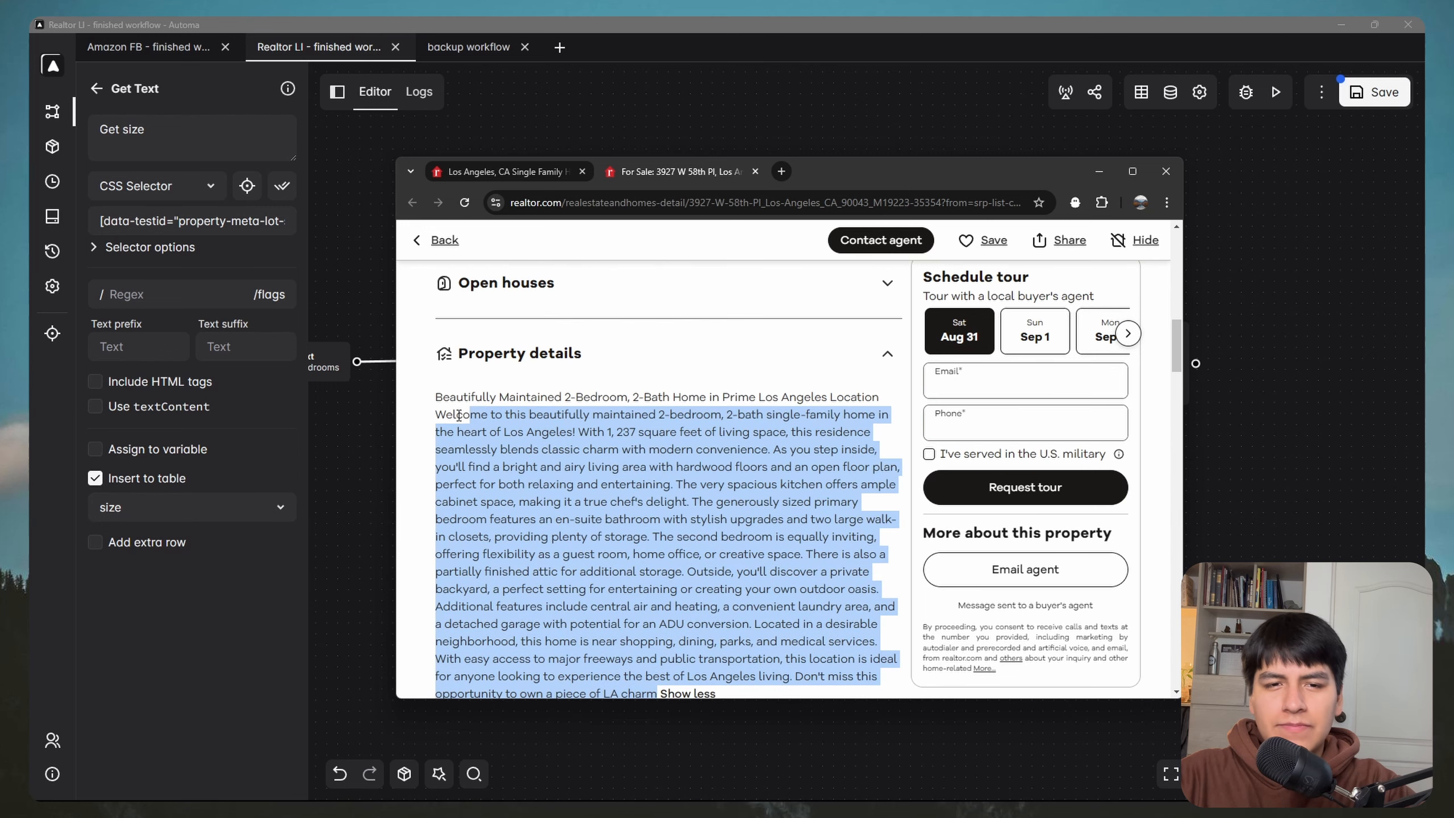
pyautogui.click(563, 355)
pyautogui.scroll(-1, 563, 355)
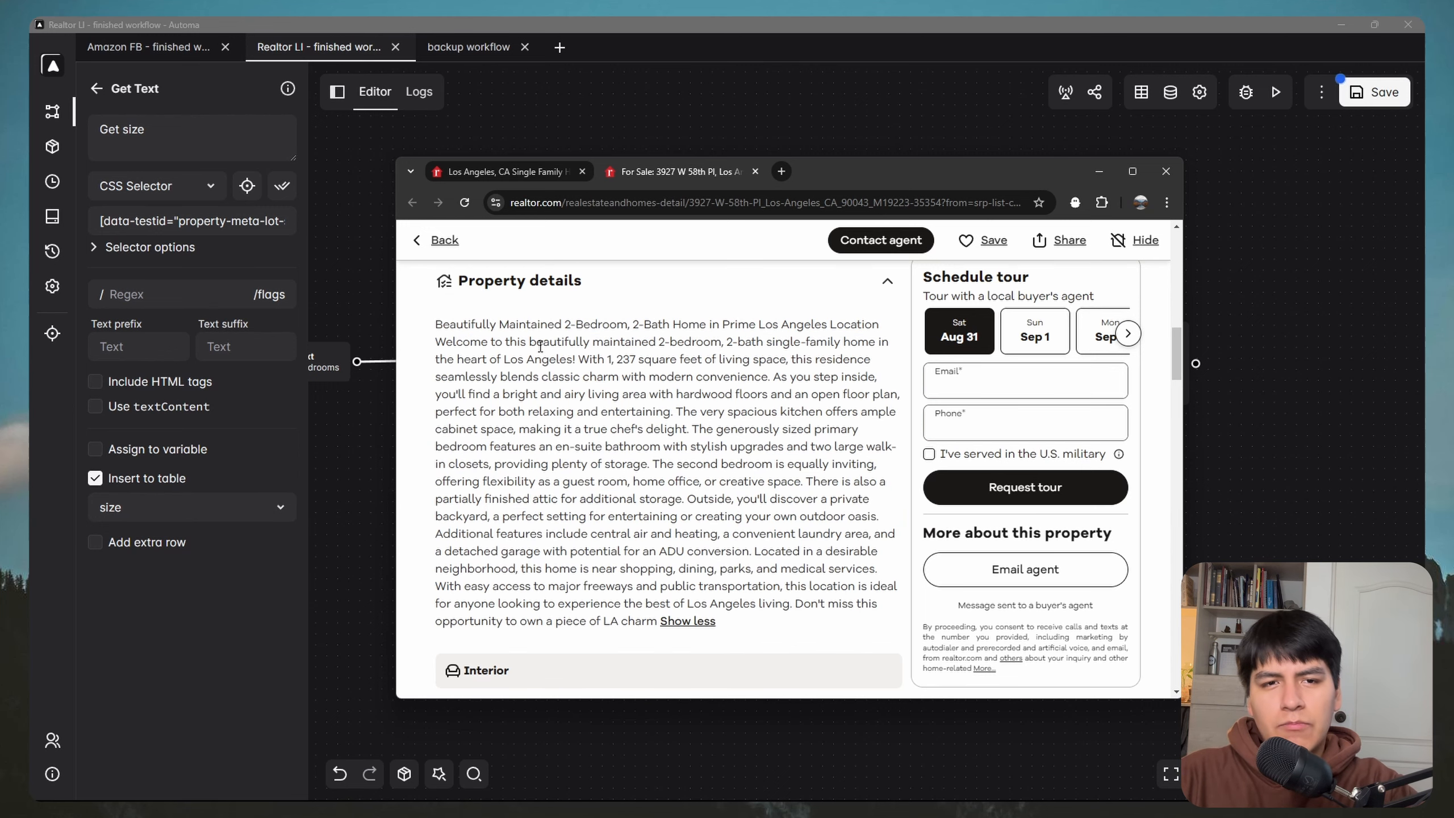
pyautogui.click(701, 623)
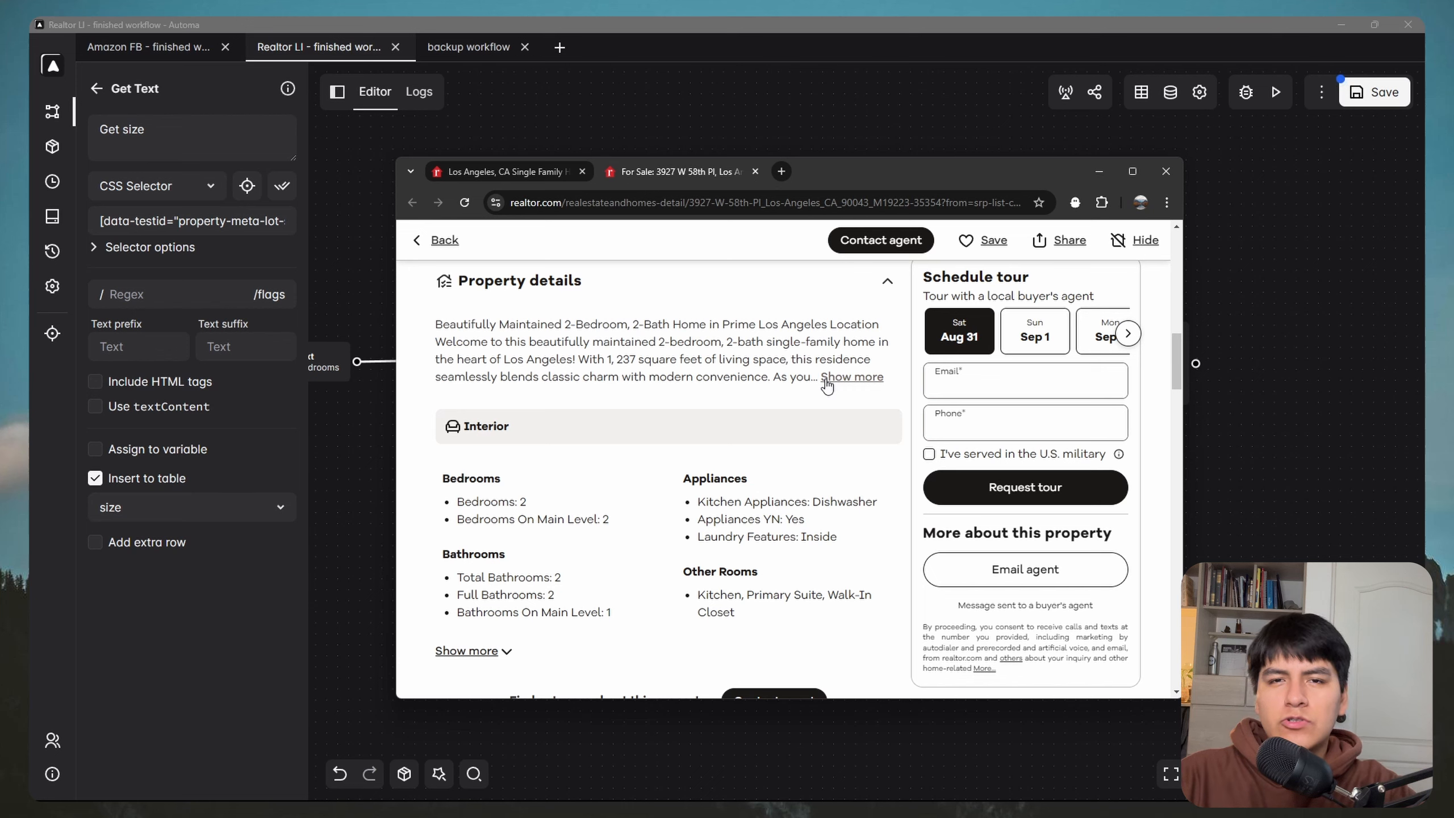
pyautogui.scroll(1, 674, 439)
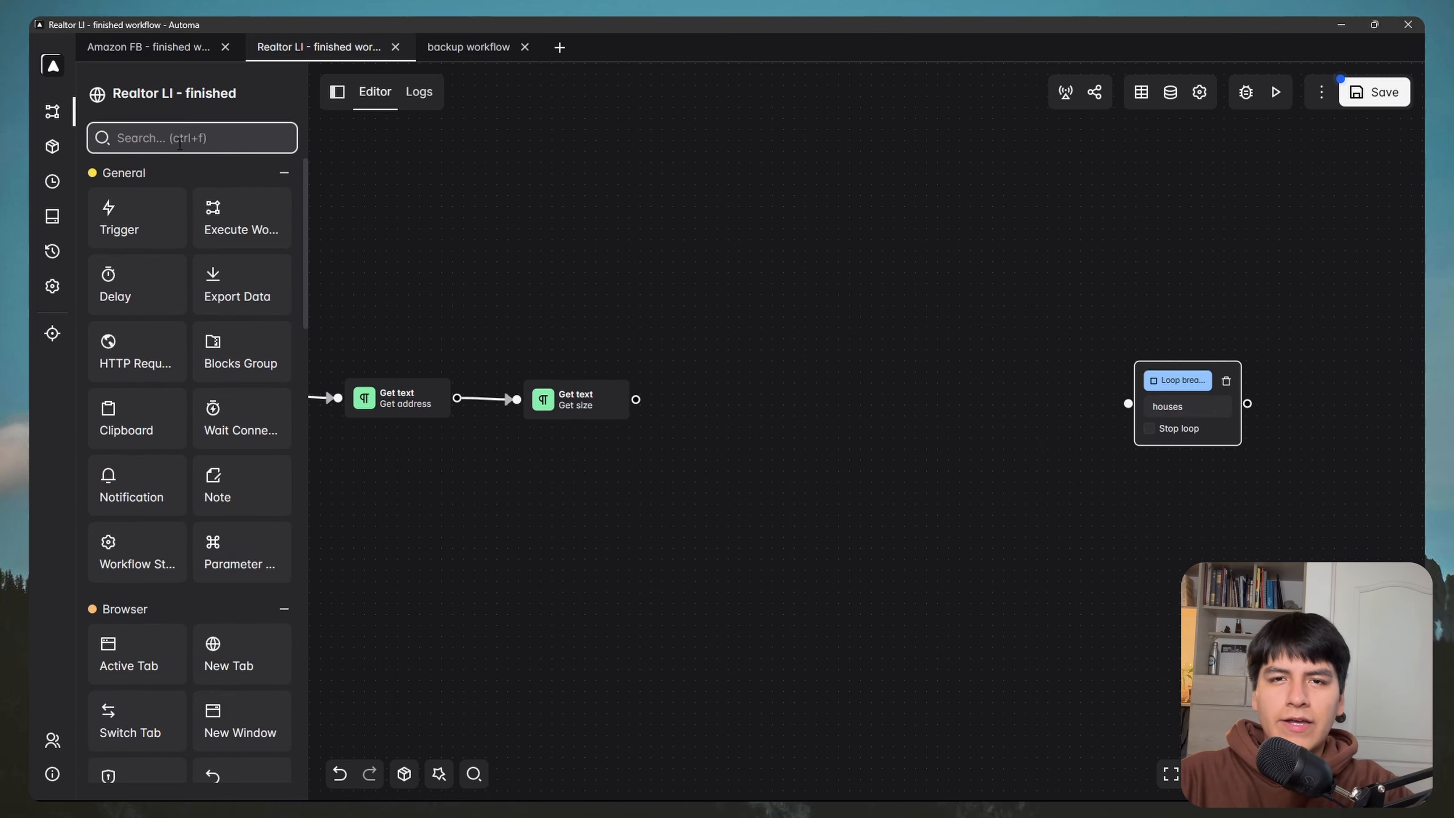
# Step: Add a Conditions block after Get size and give it a first path, Path 1
pyautogui.write('condi')
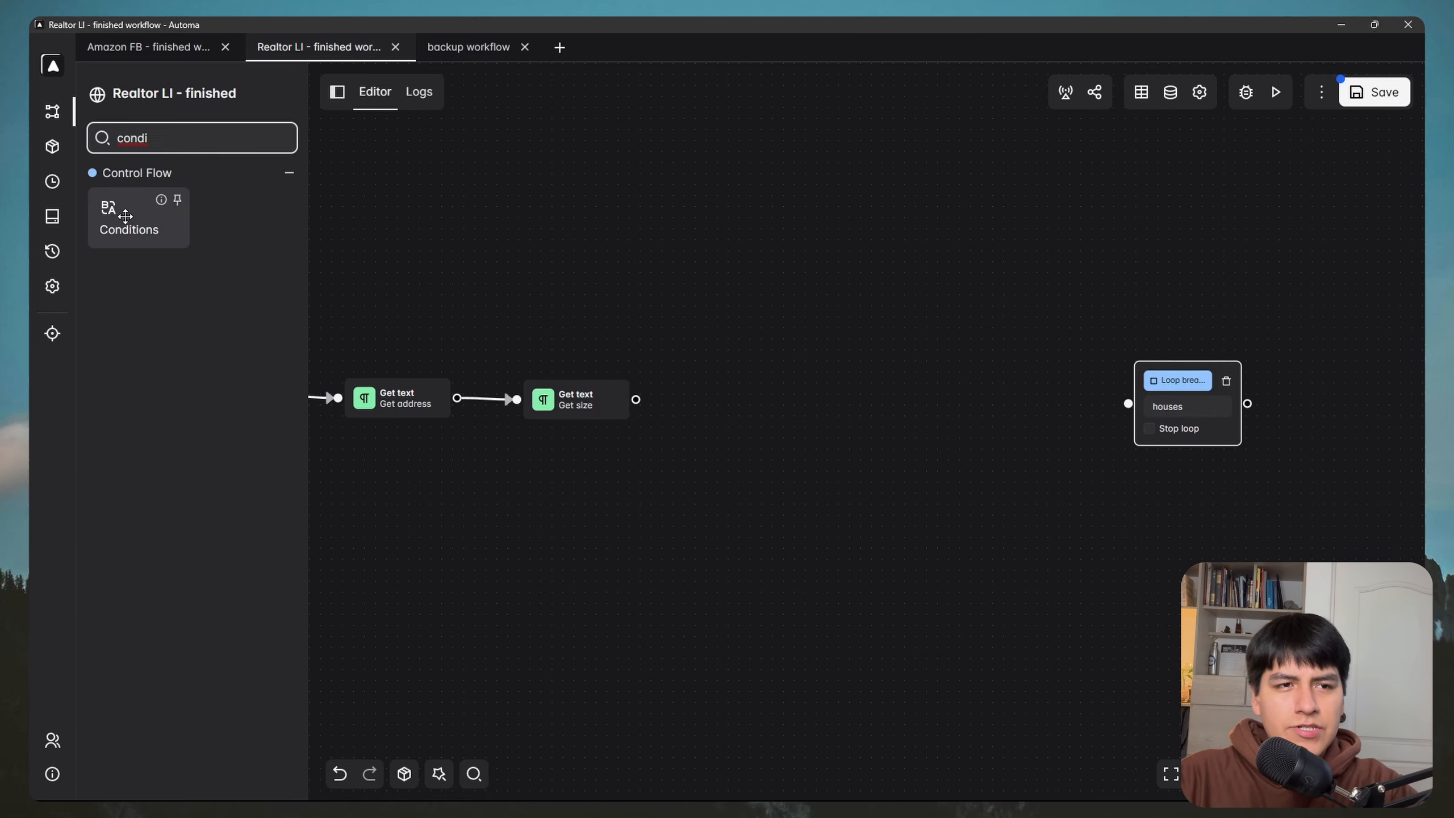
pyautogui.moveTo(125, 215); pyautogui.dragTo(723, 412)
pyautogui.moveTo(636, 399); pyautogui.dragTo(695, 409)
pyautogui.click(778, 418)
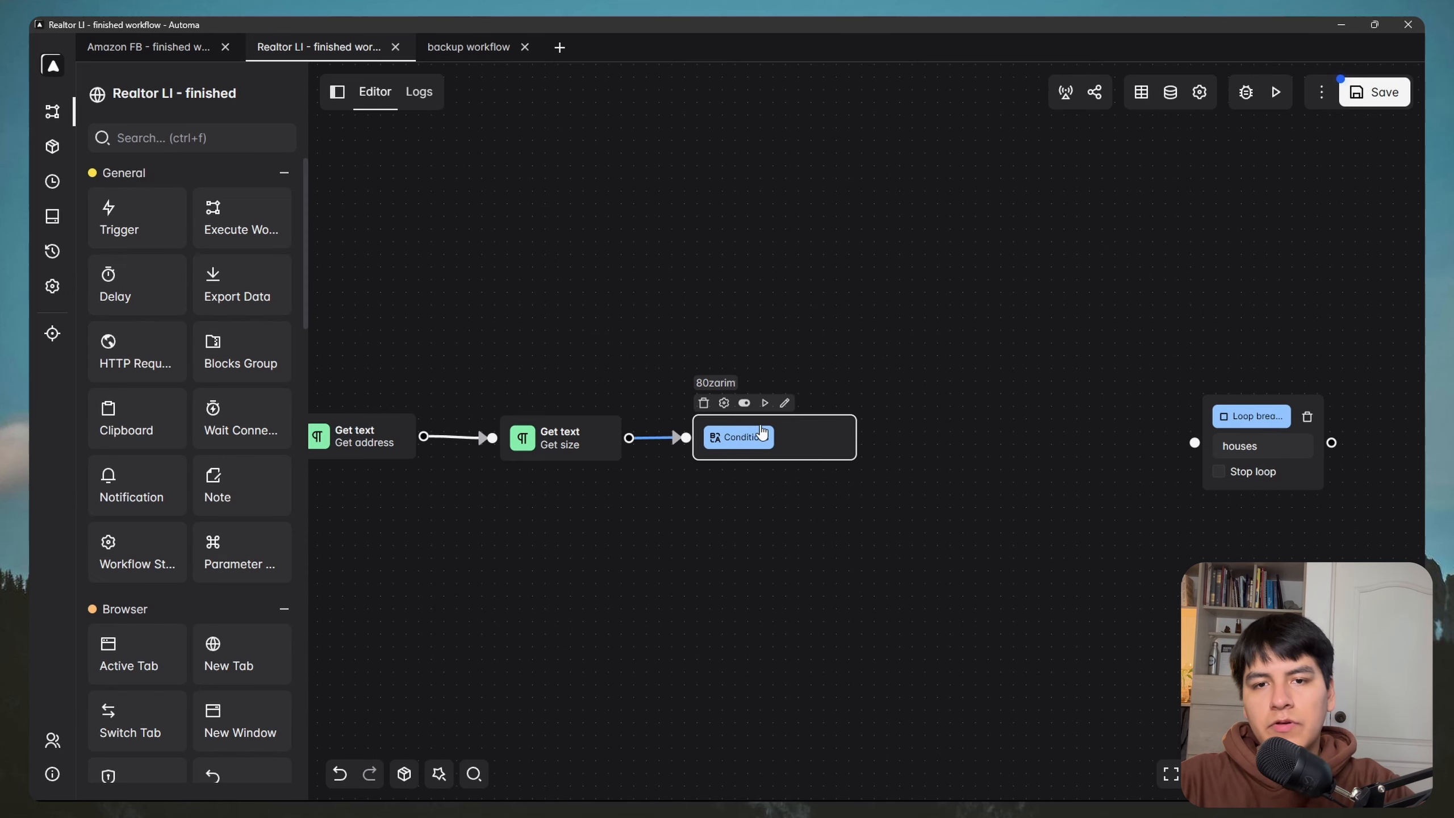
pyautogui.doubleClick(762, 447)
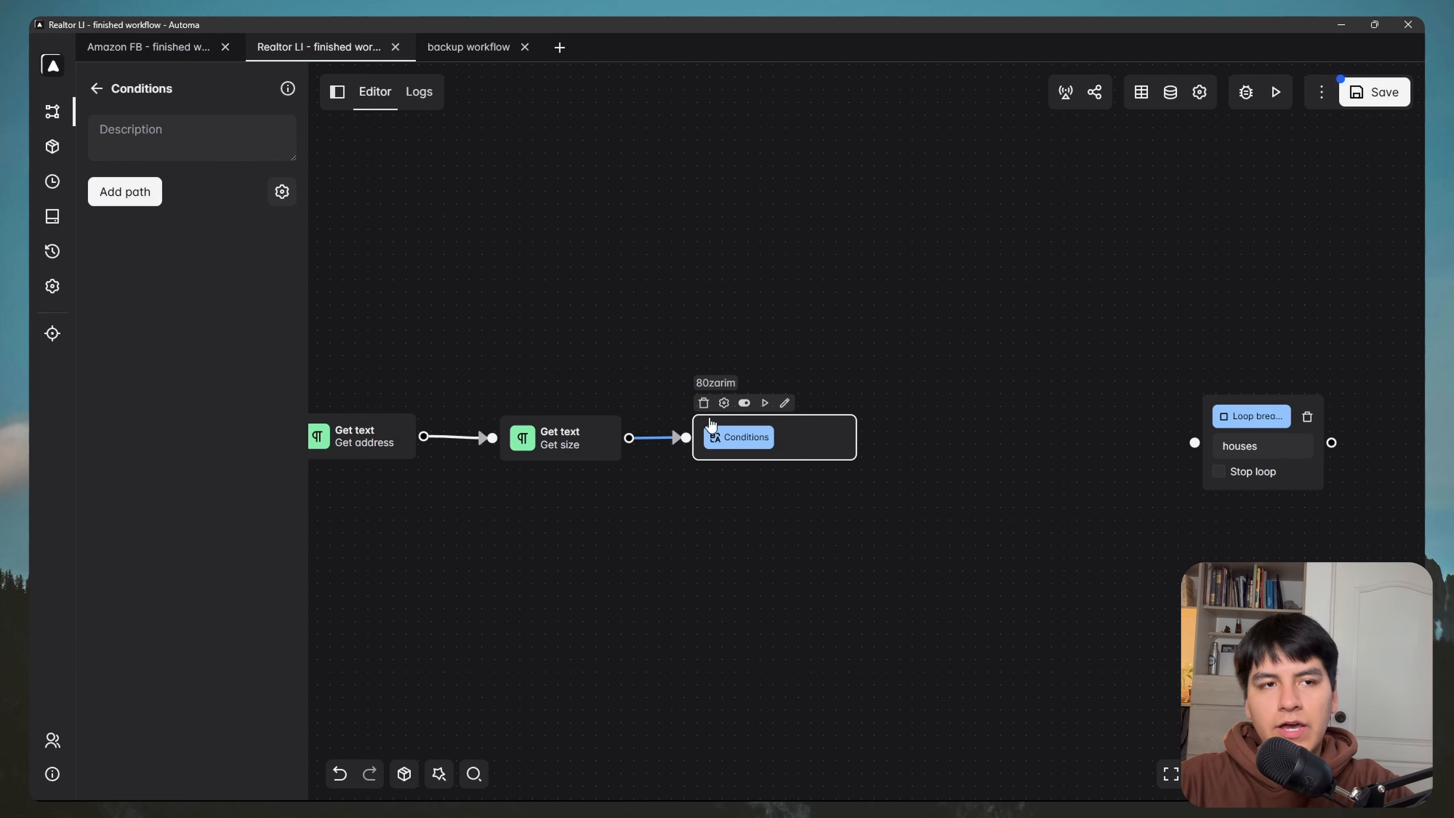
pyautogui.click(118, 198)
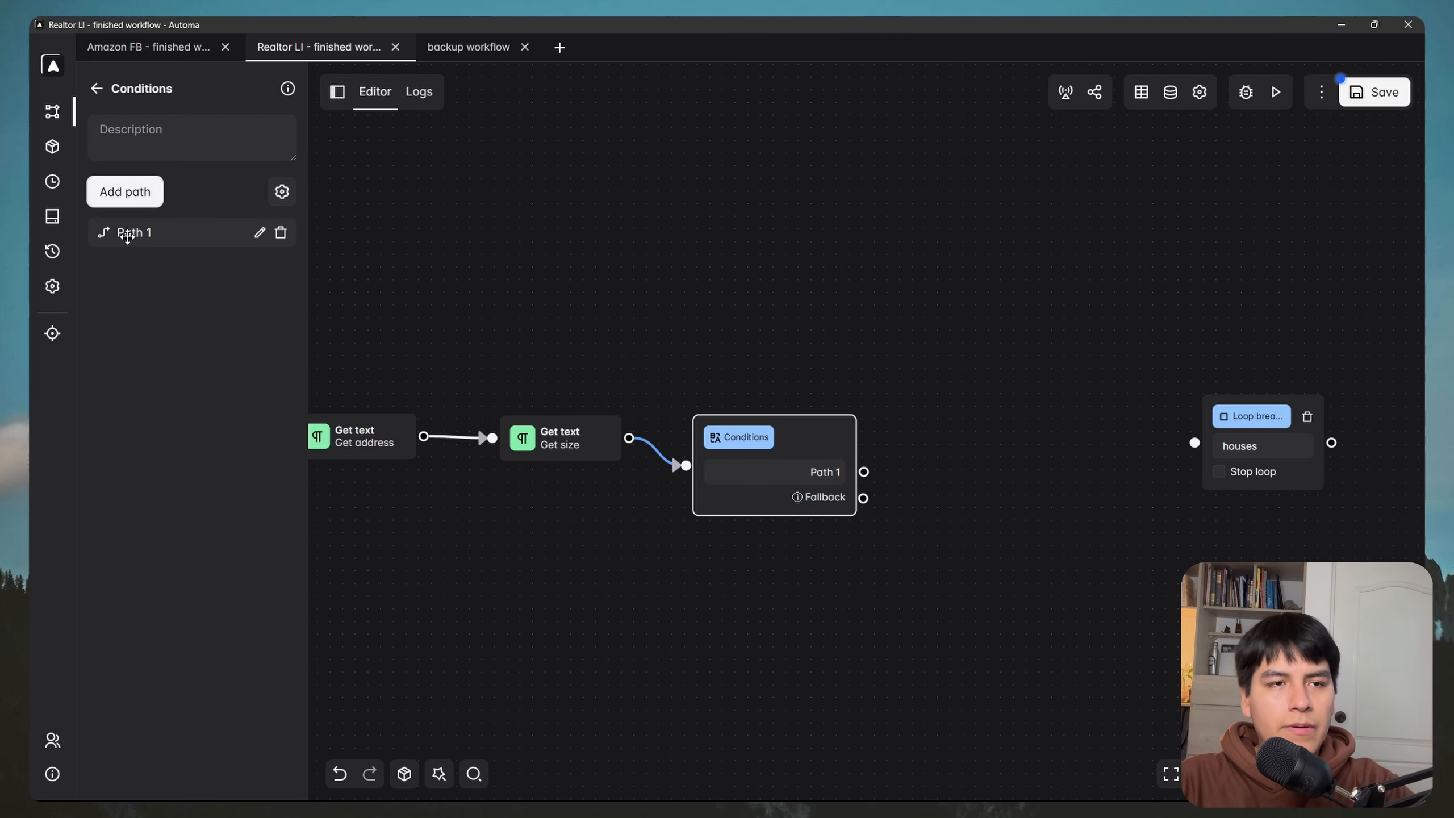
# Step: Add an Element exists condition to Path 1
pyautogui.click(261, 235)
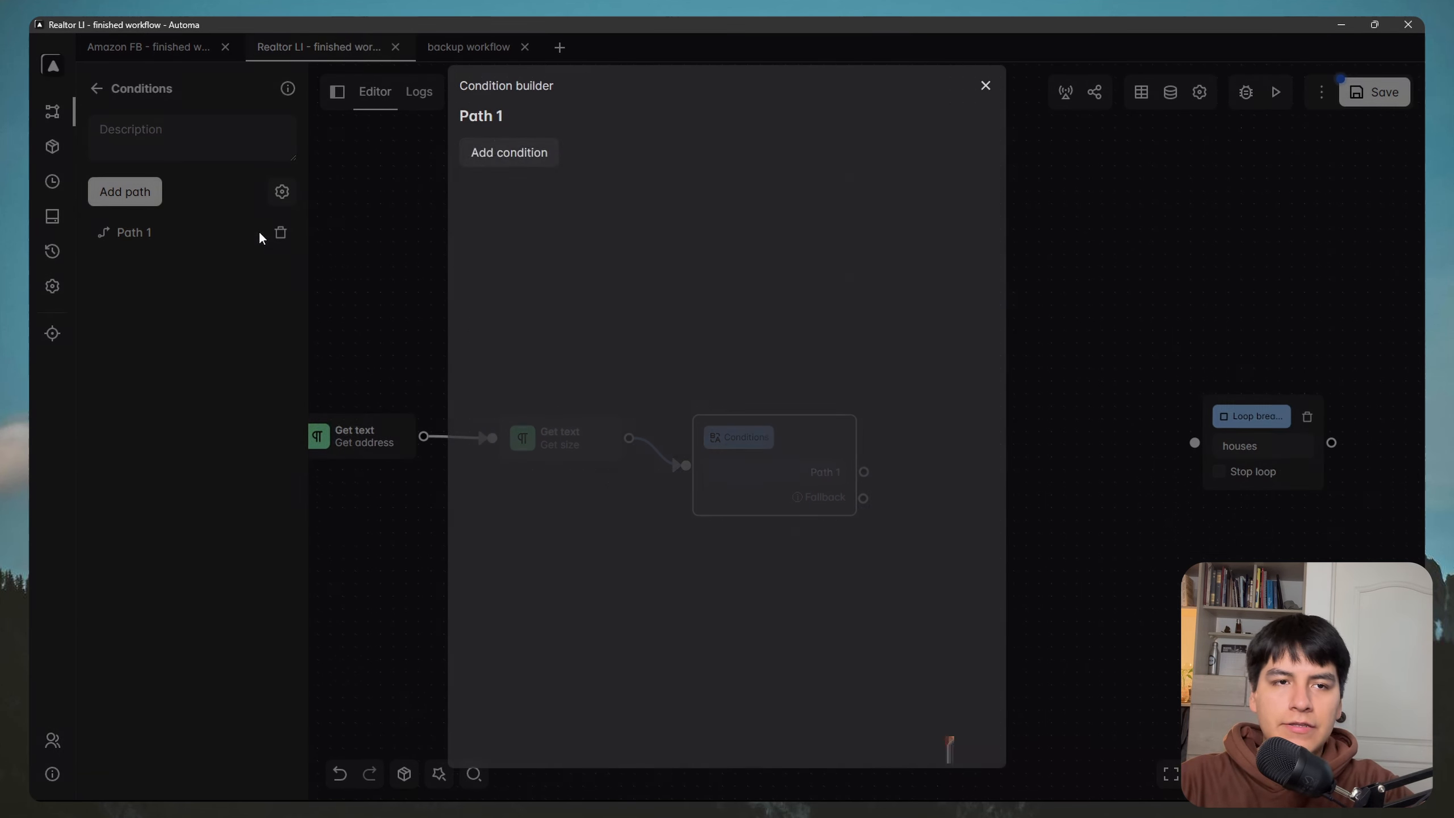
pyautogui.click(510, 150)
pyautogui.click(545, 160)
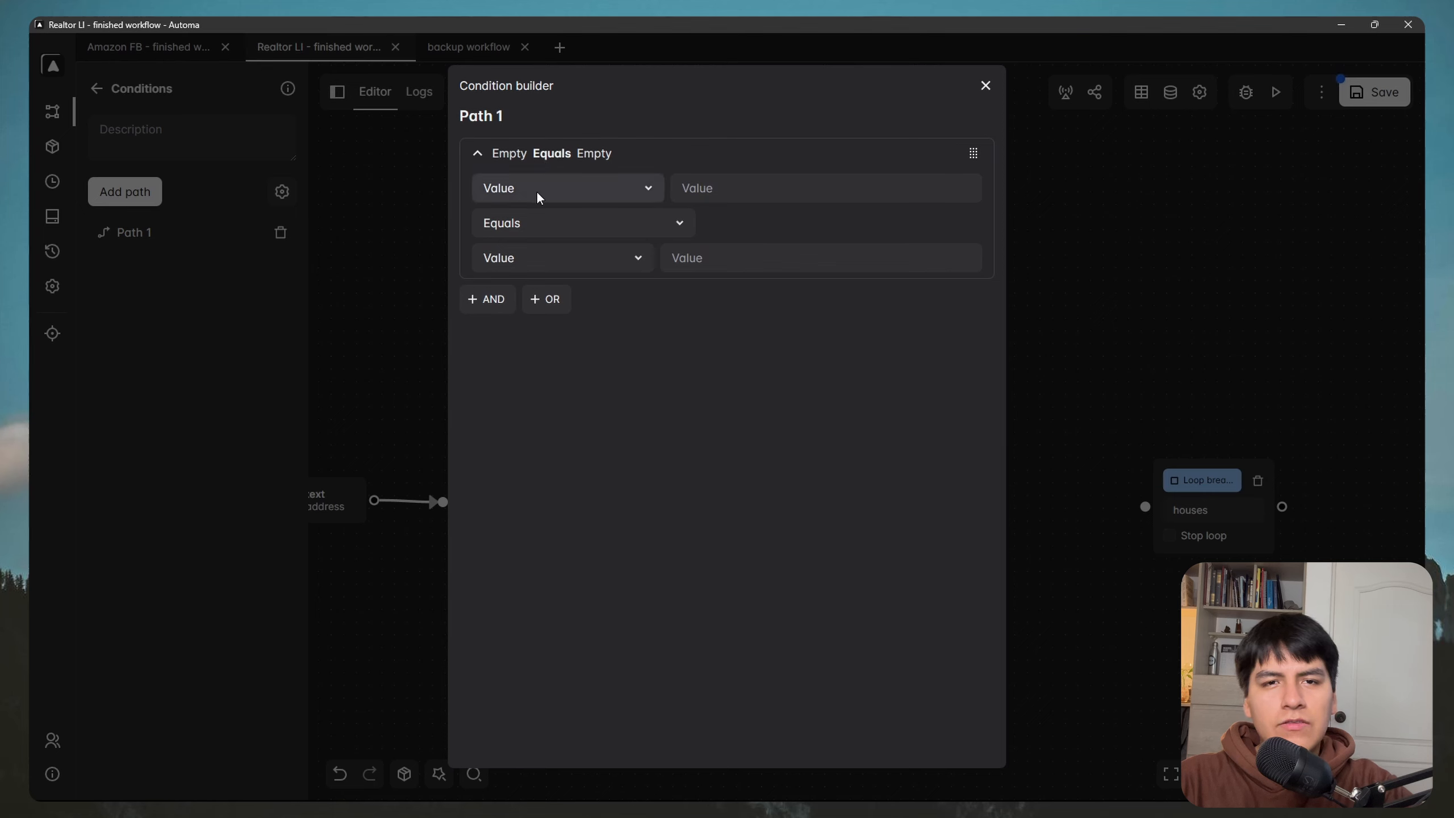
pyautogui.click(536, 190)
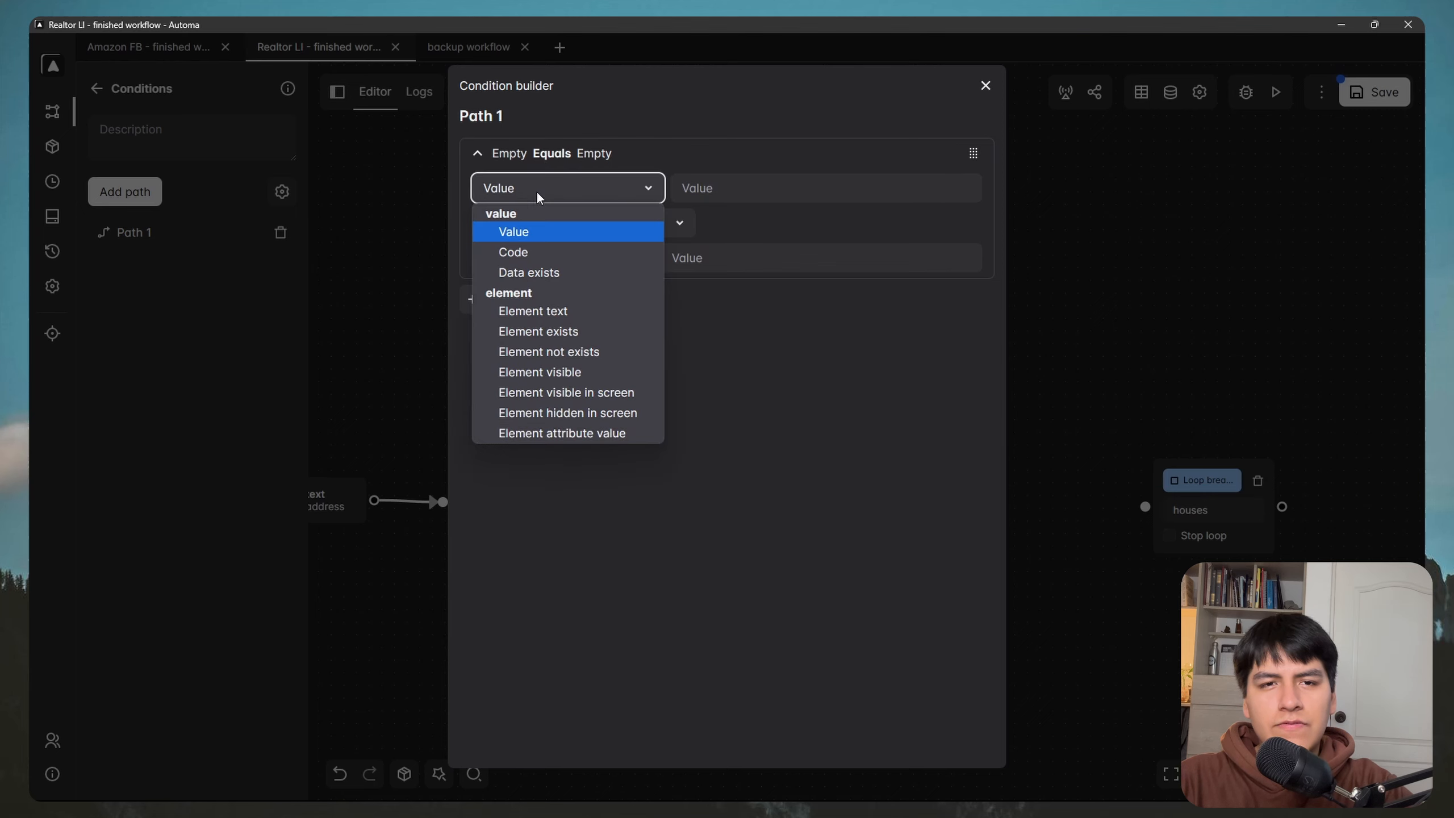
pyautogui.click(566, 332)
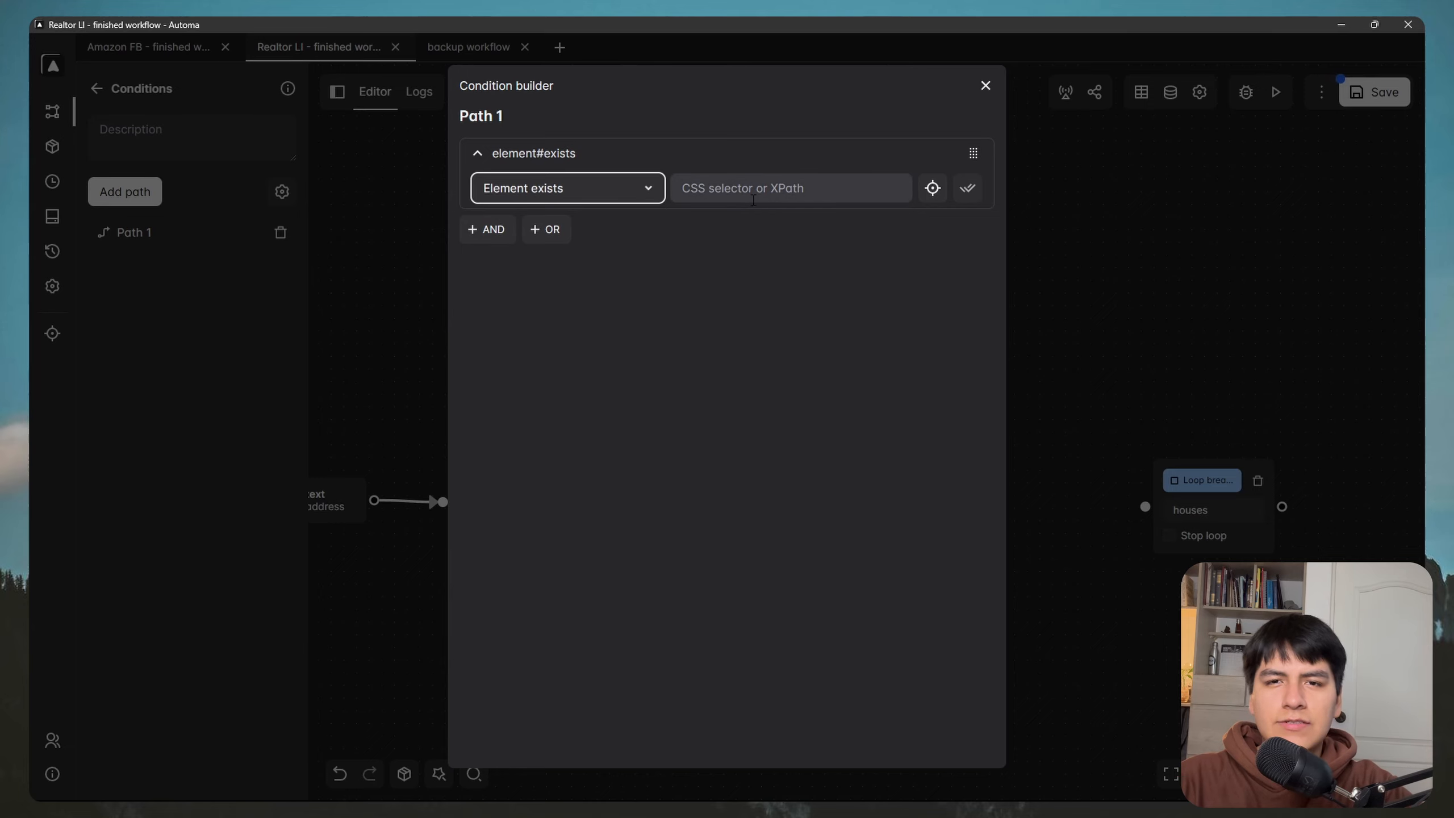
# Step: Pick the listing's Show more link and paste its selector into the condition, then close the builder
pyautogui.press('super')
pyautogui.moveTo(342, 785)
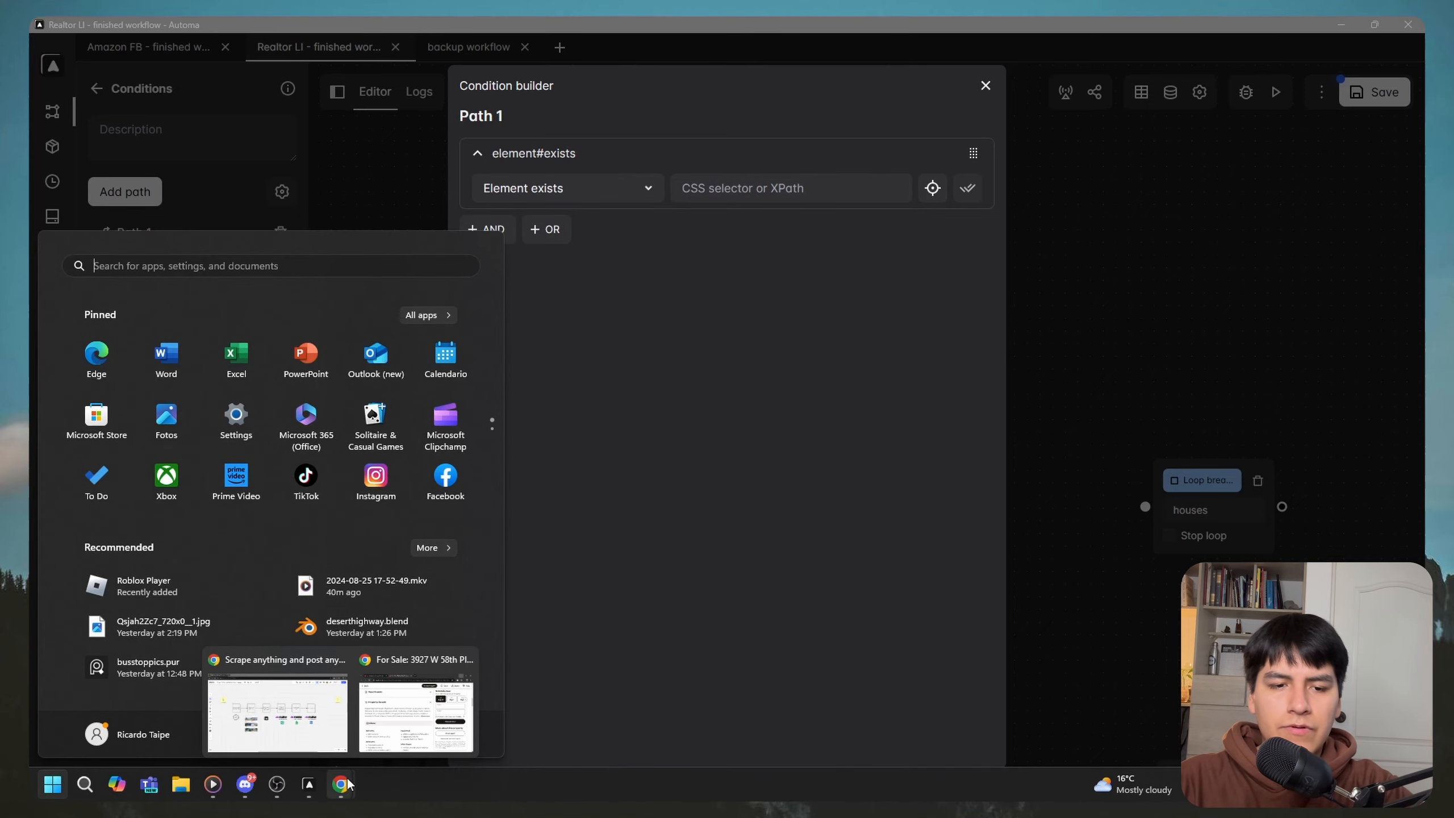
pyautogui.click(417, 731)
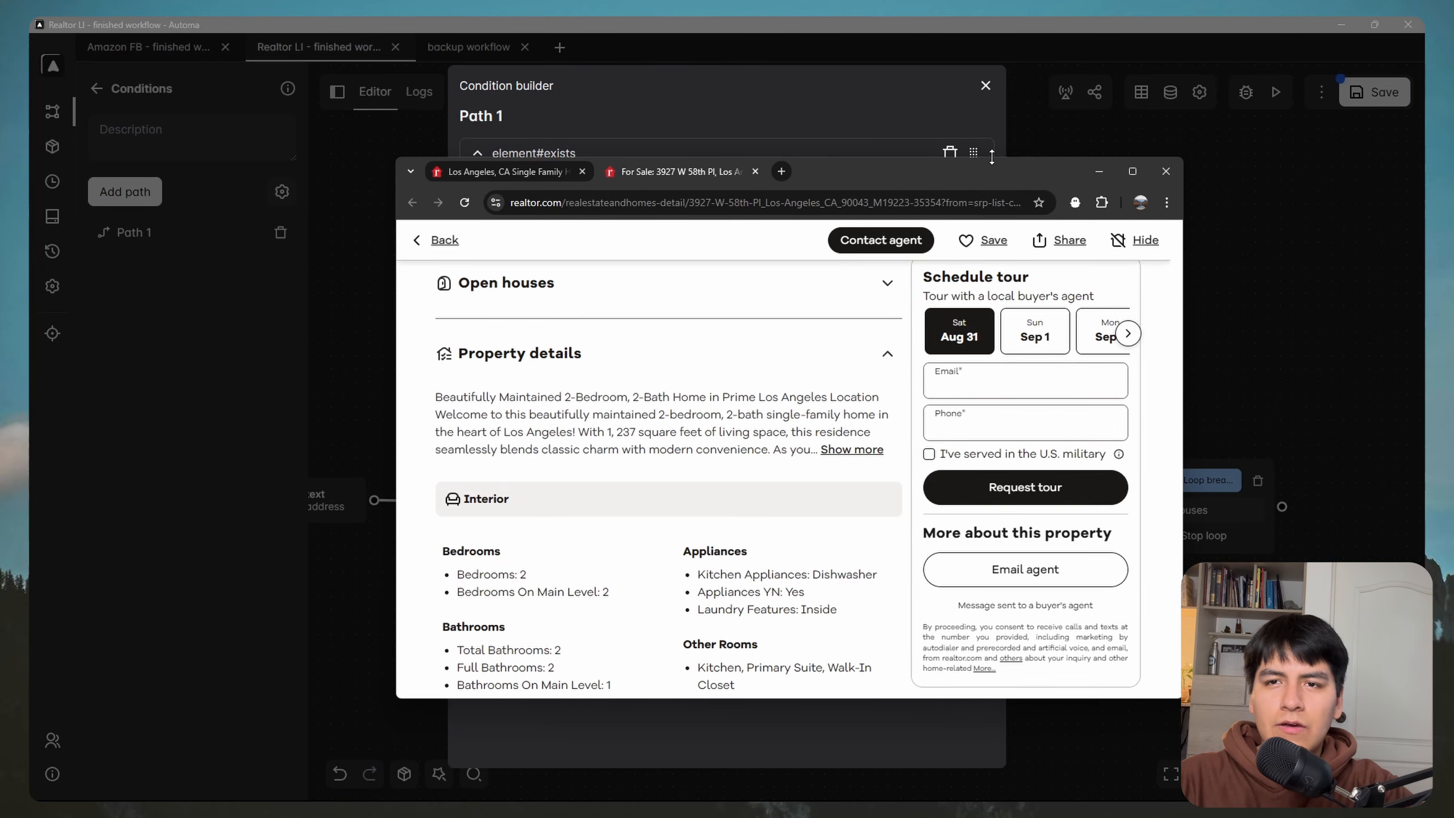
pyautogui.moveTo(989, 175); pyautogui.dragTo(985, 261)
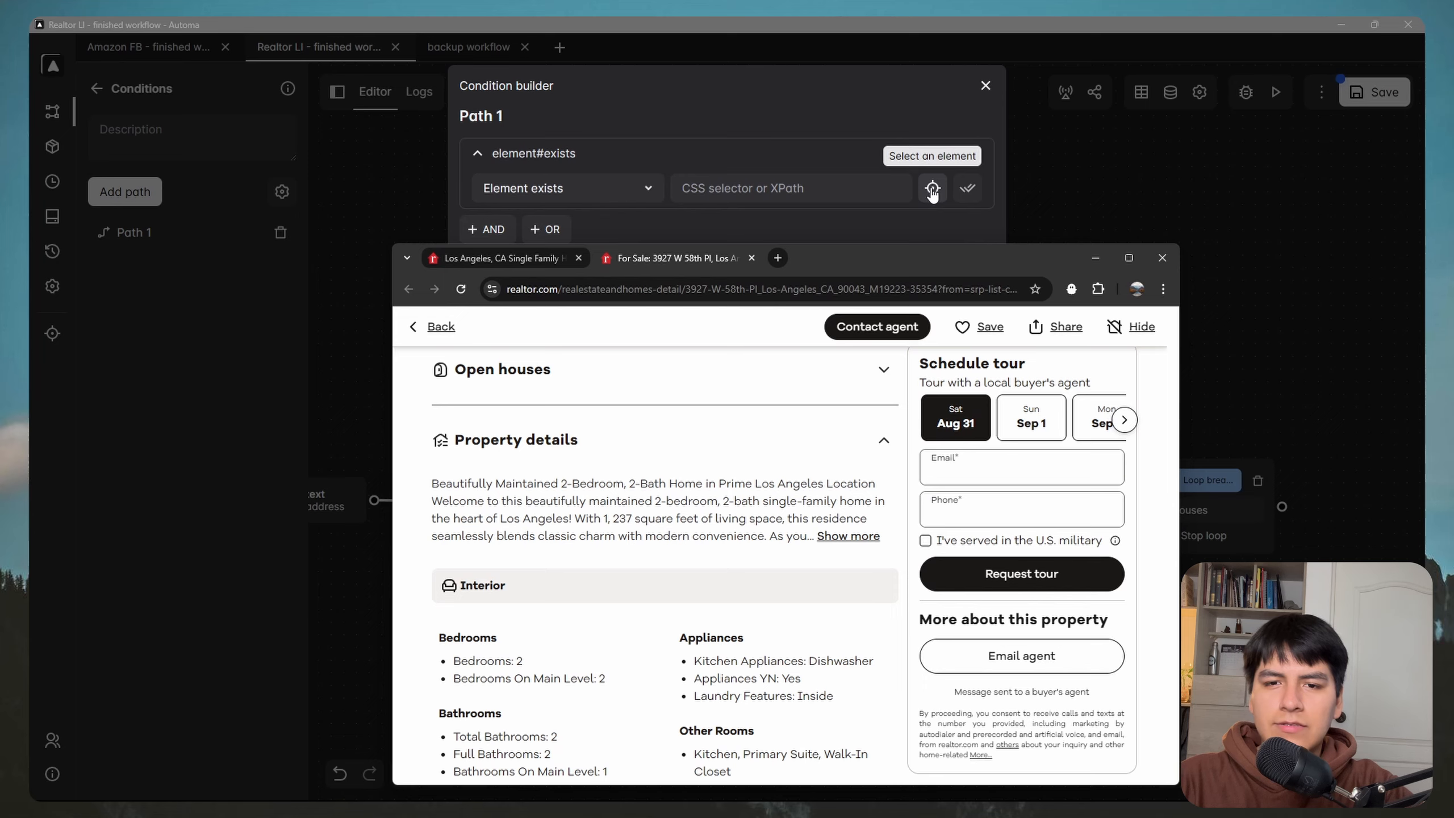
pyautogui.click(933, 189)
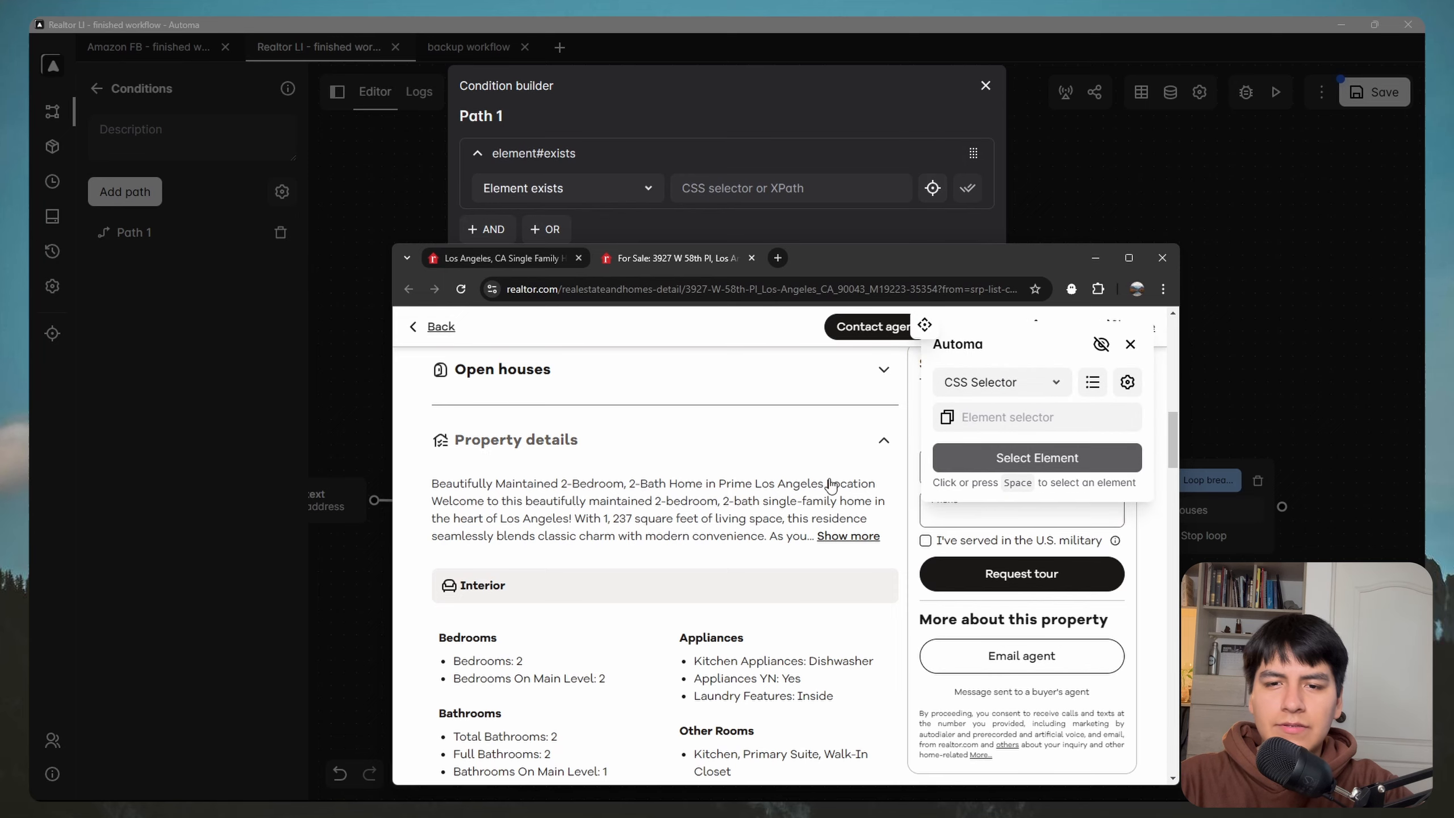
pyautogui.click(1102, 344)
pyautogui.click(849, 535)
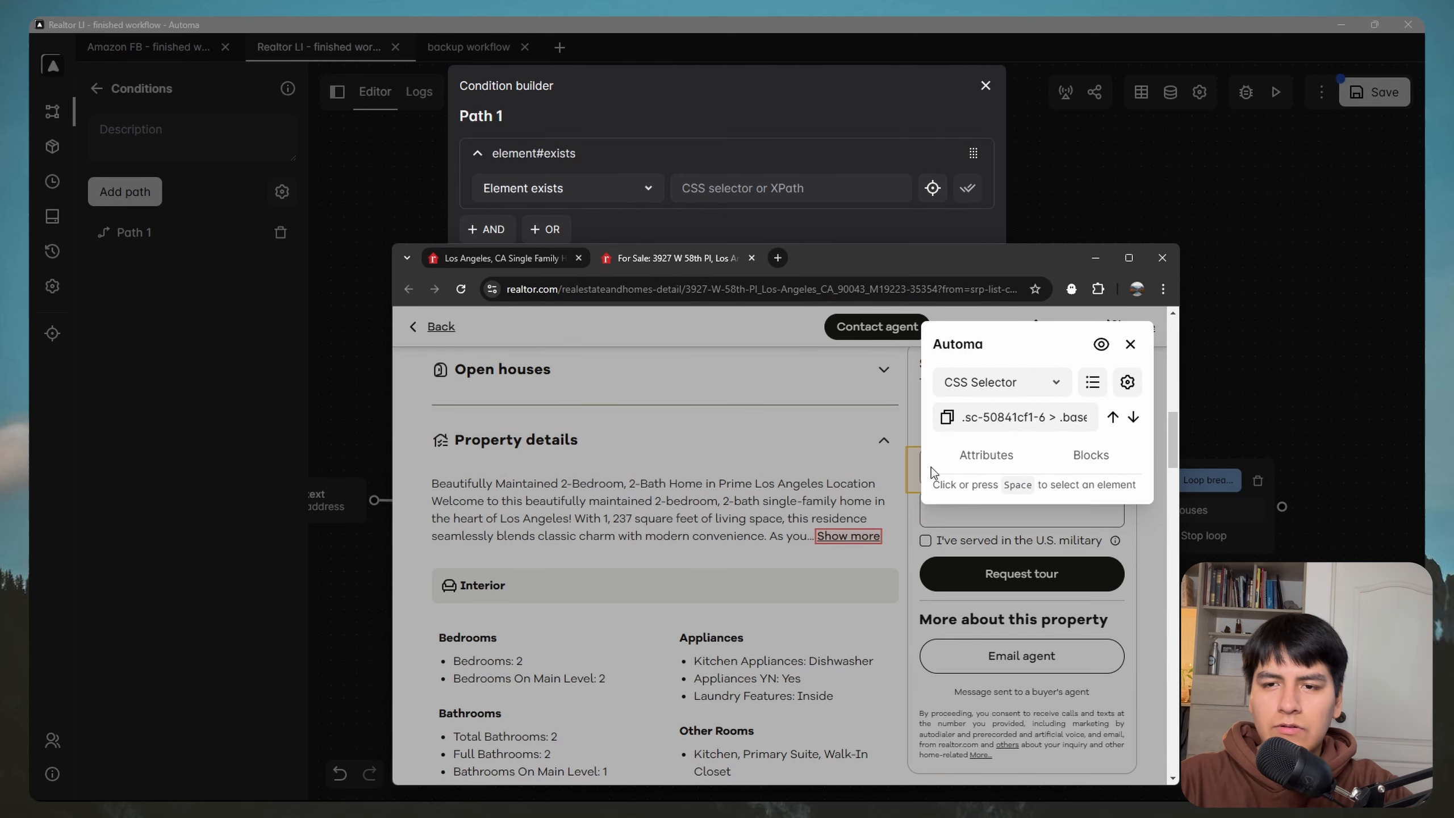
pyautogui.click(947, 417)
pyautogui.click(775, 189)
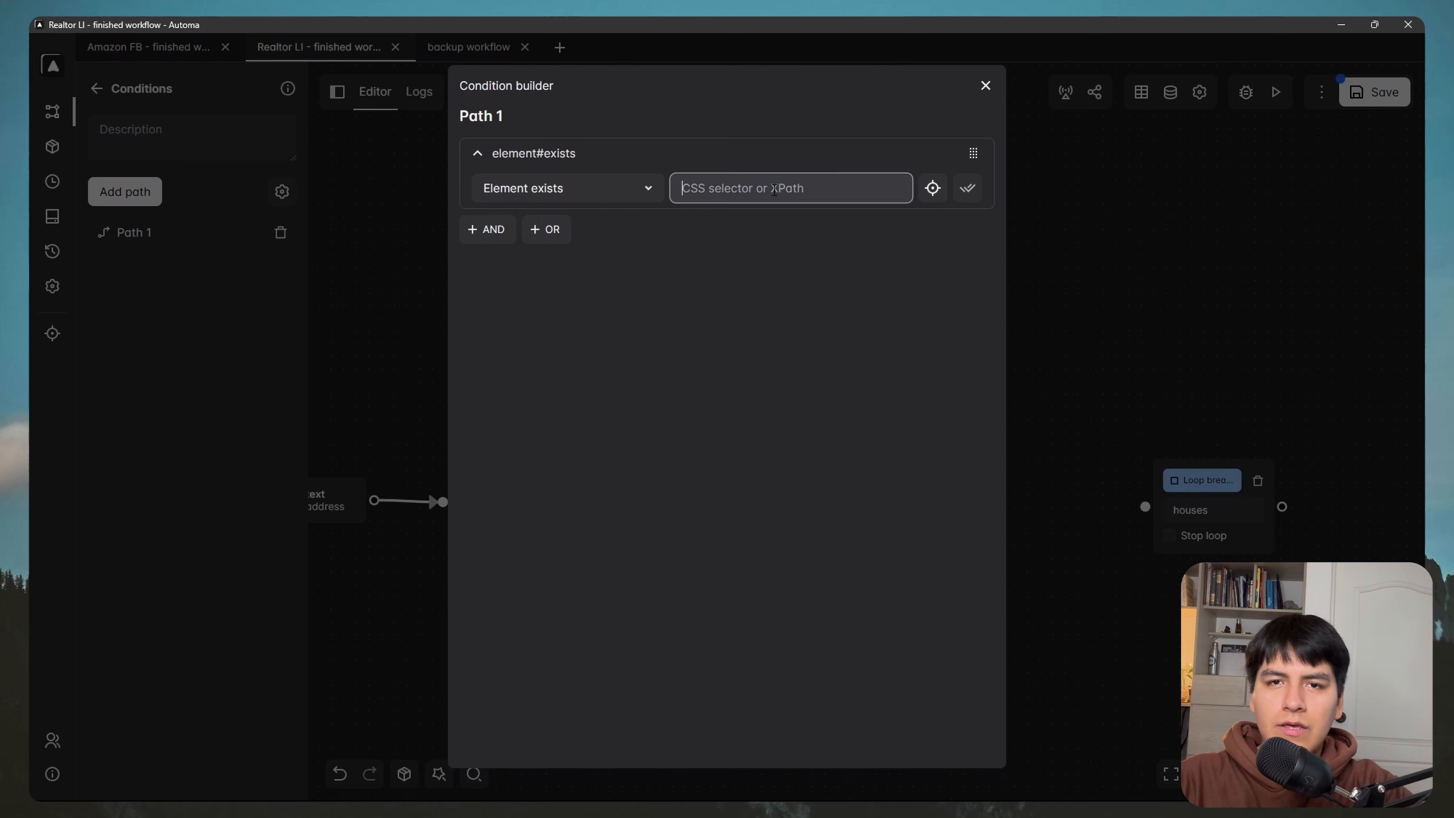
pyautogui.write('.sc-50841cf1-6 > .base__StyledButton-sc-85657d15-1')
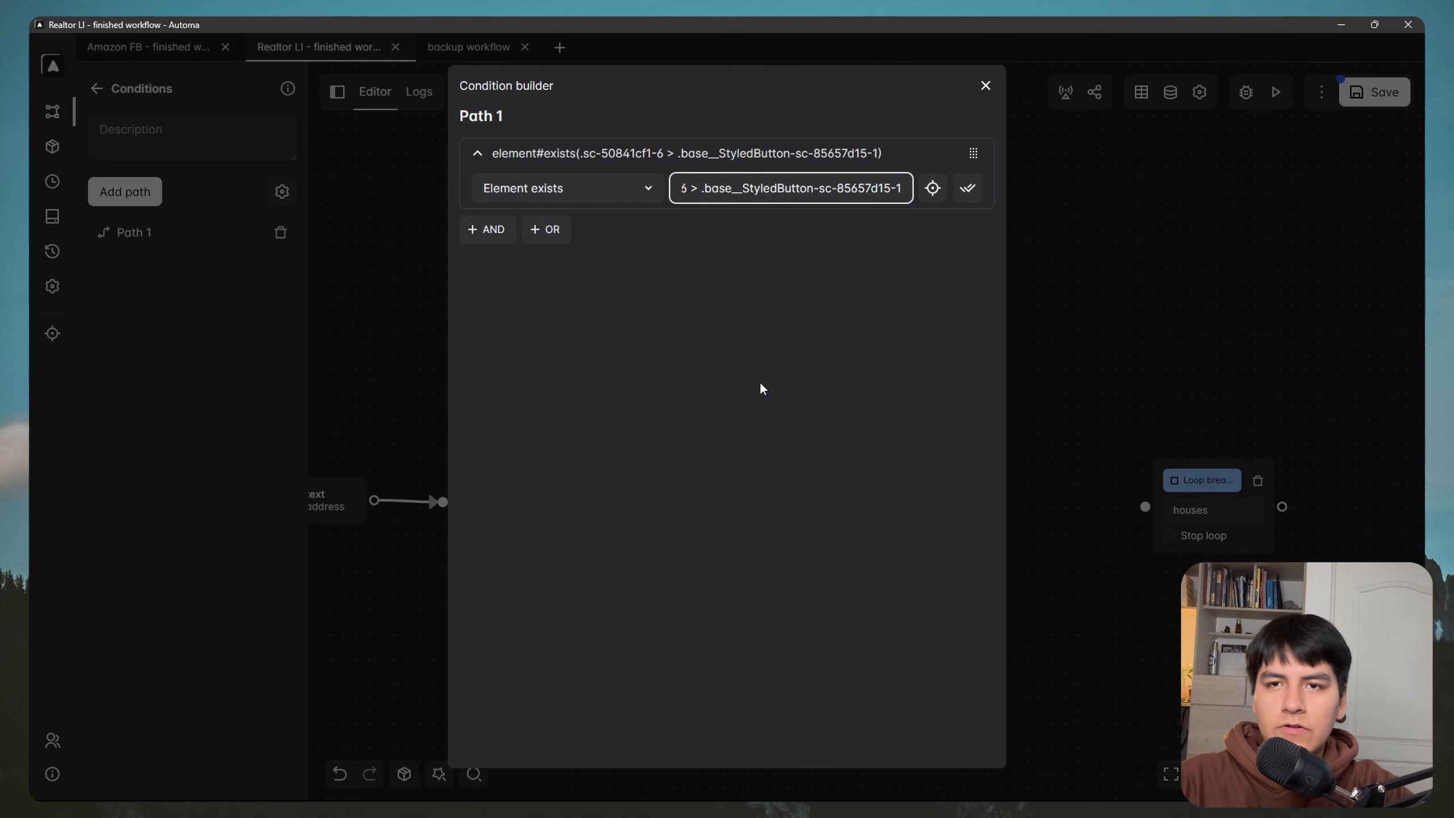
pyautogui.click(986, 86)
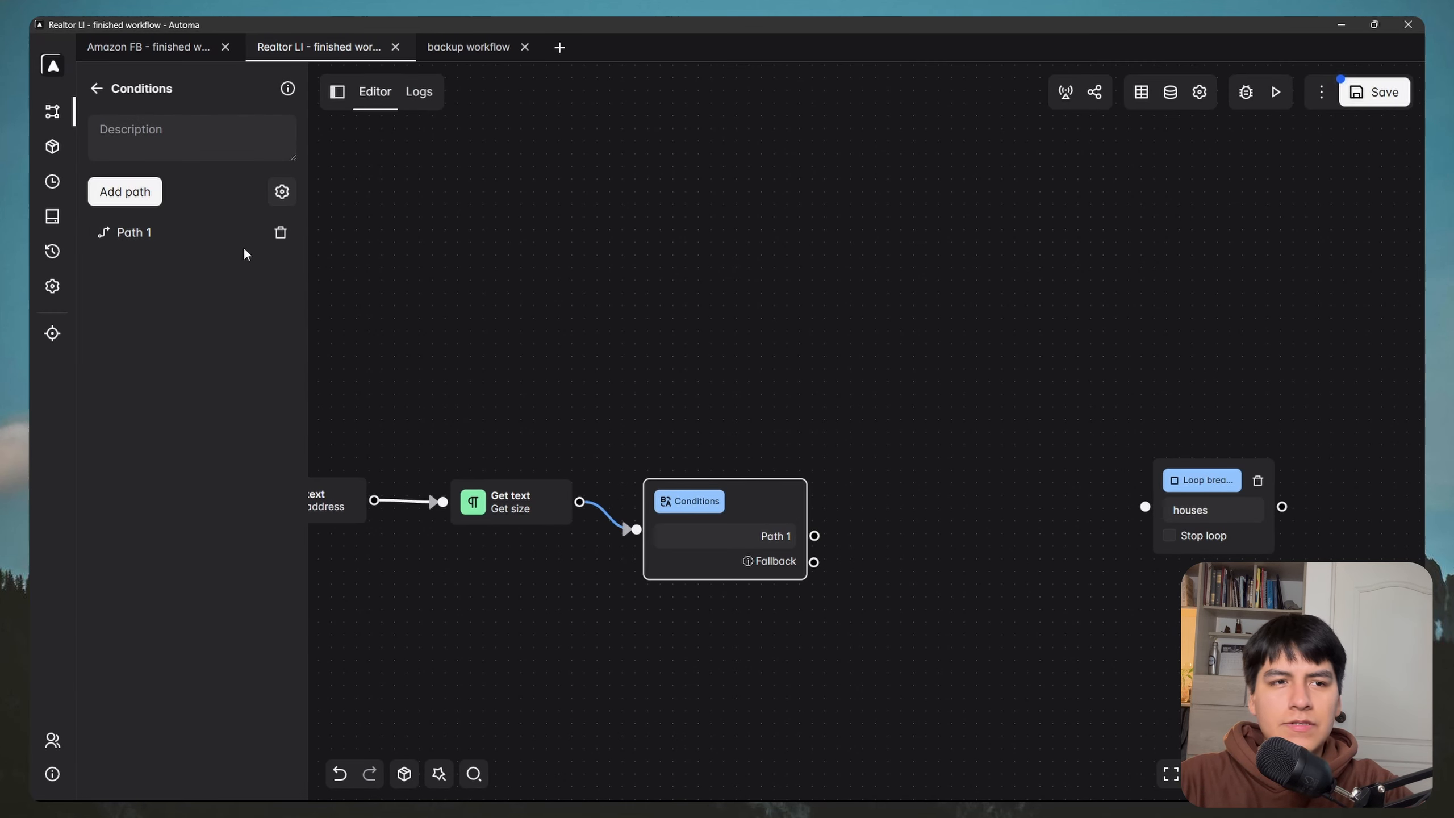
# Step: Add Path 2 with an Element not exists condition using the same Show more selector
pyautogui.click(138, 193)
pyautogui.click(260, 265)
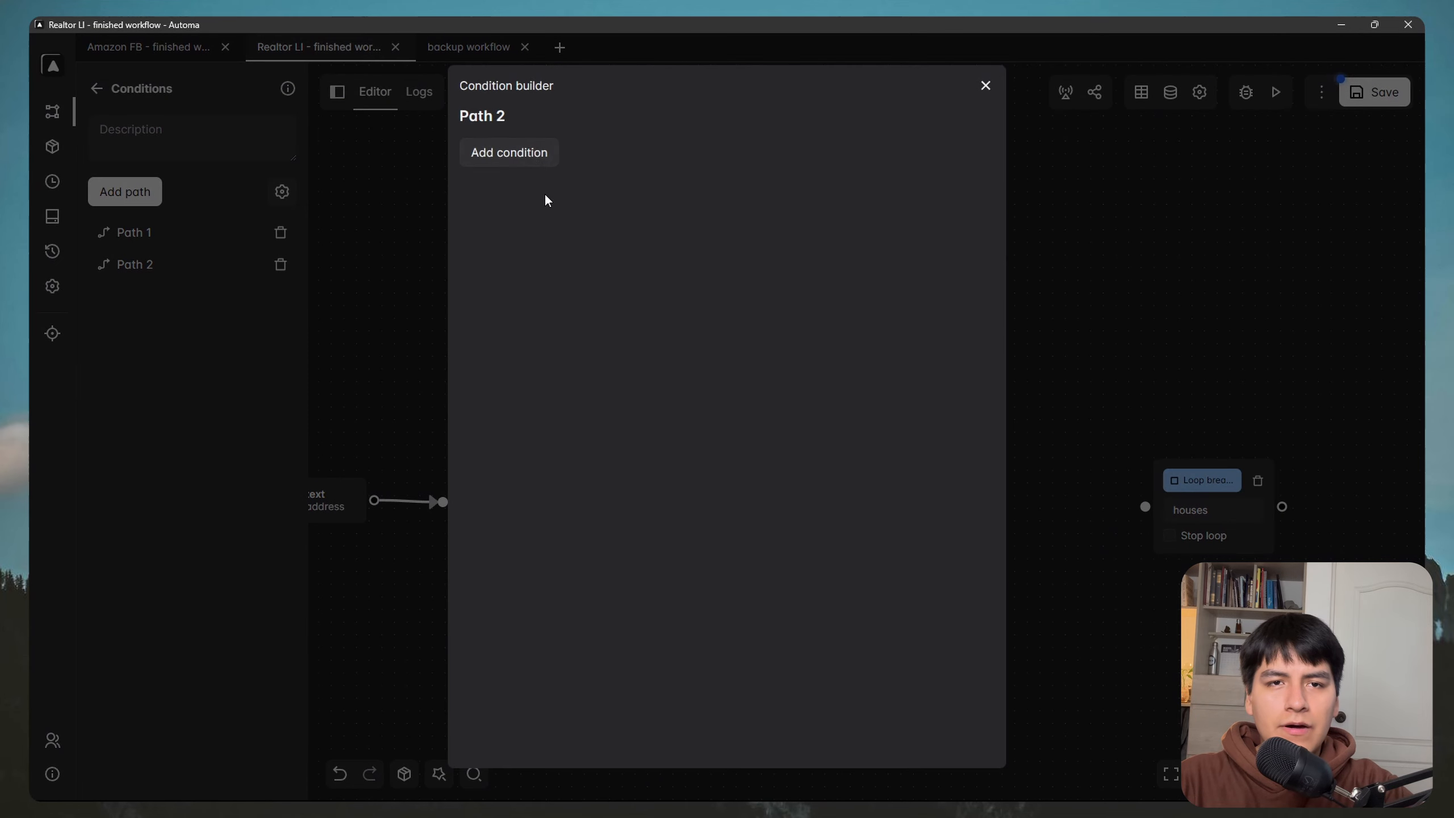
pyautogui.click(508, 165)
pyautogui.click(493, 154)
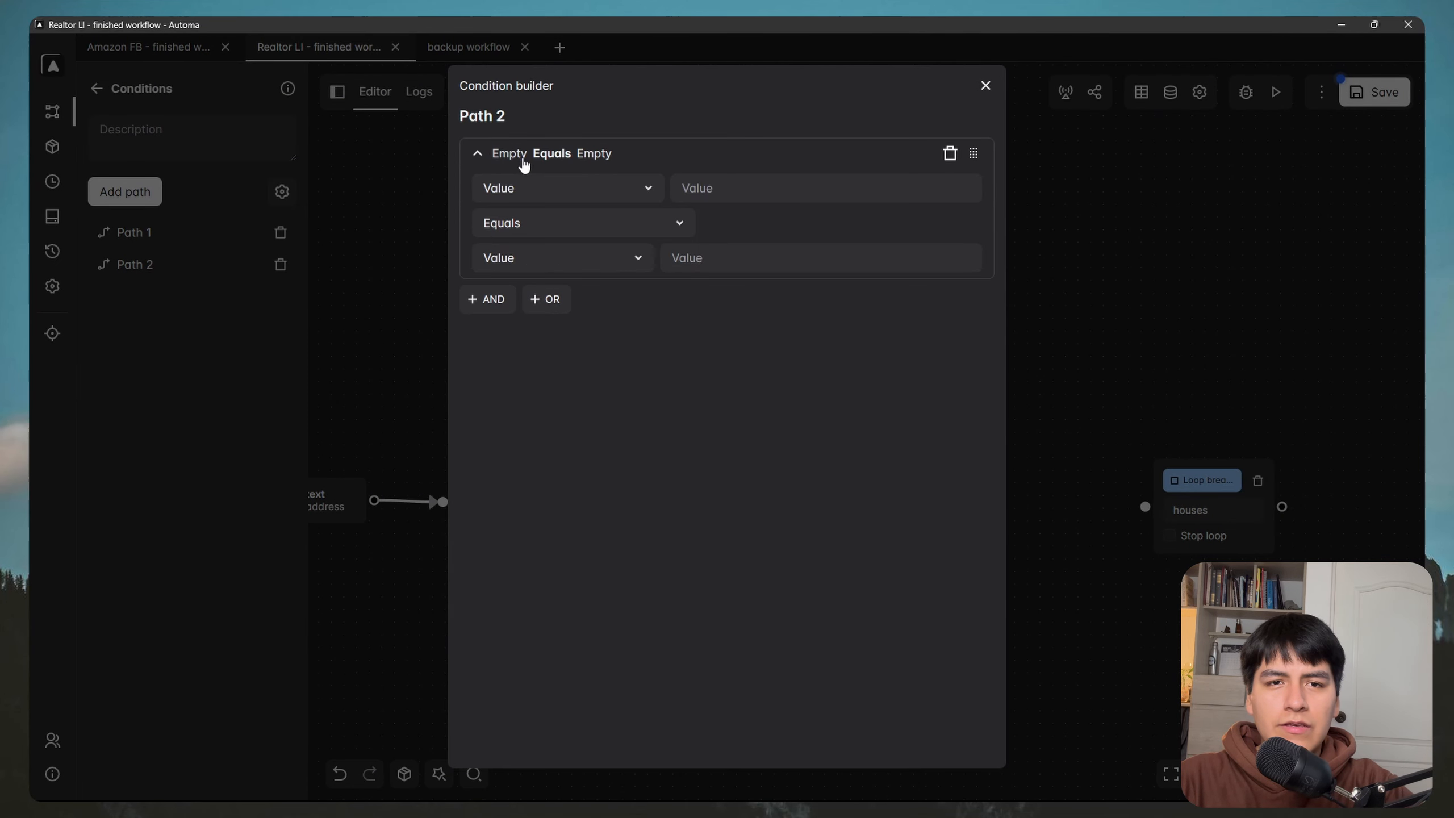
pyautogui.click(571, 193)
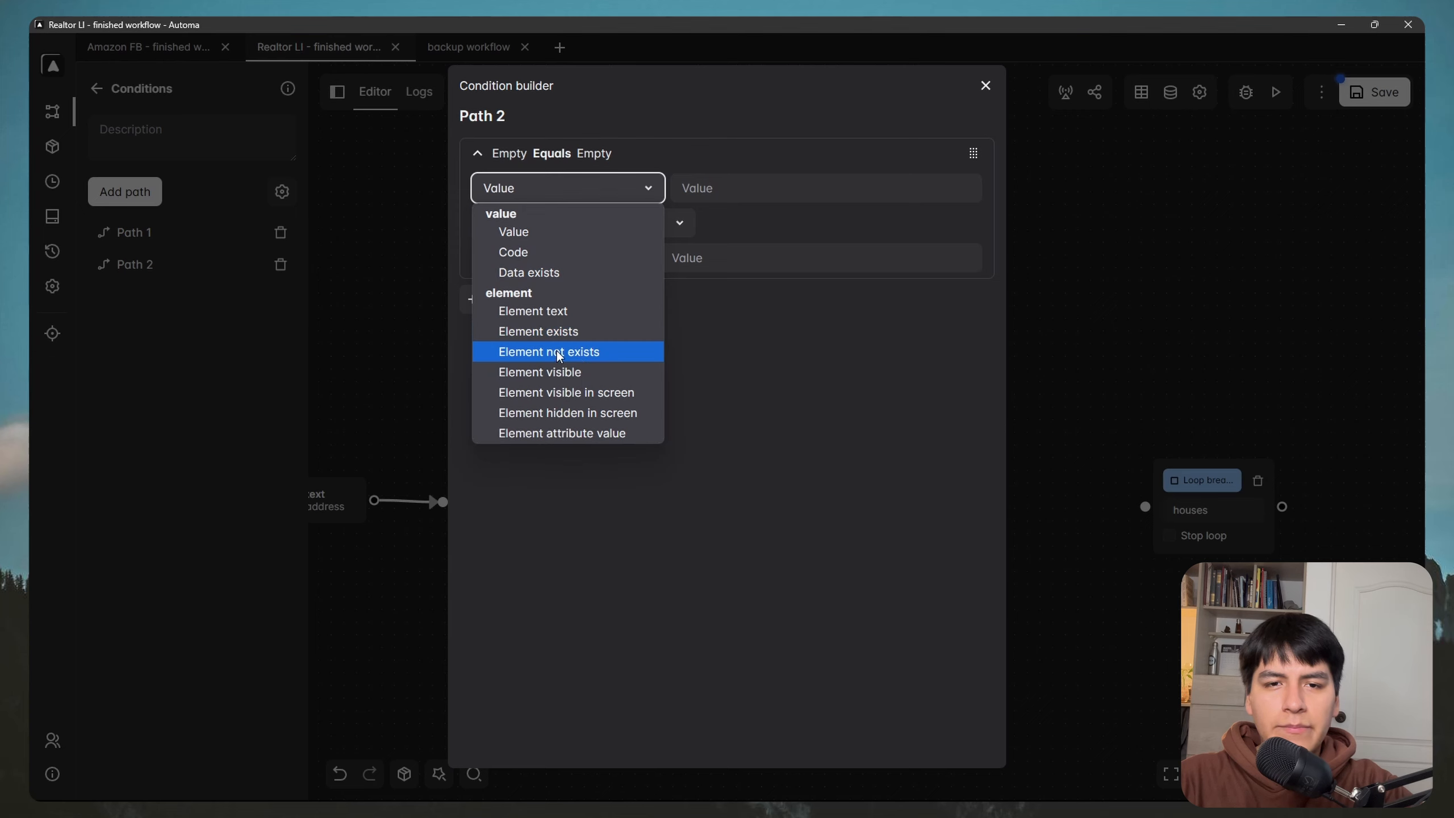
pyautogui.click(556, 352)
pyautogui.click(747, 195)
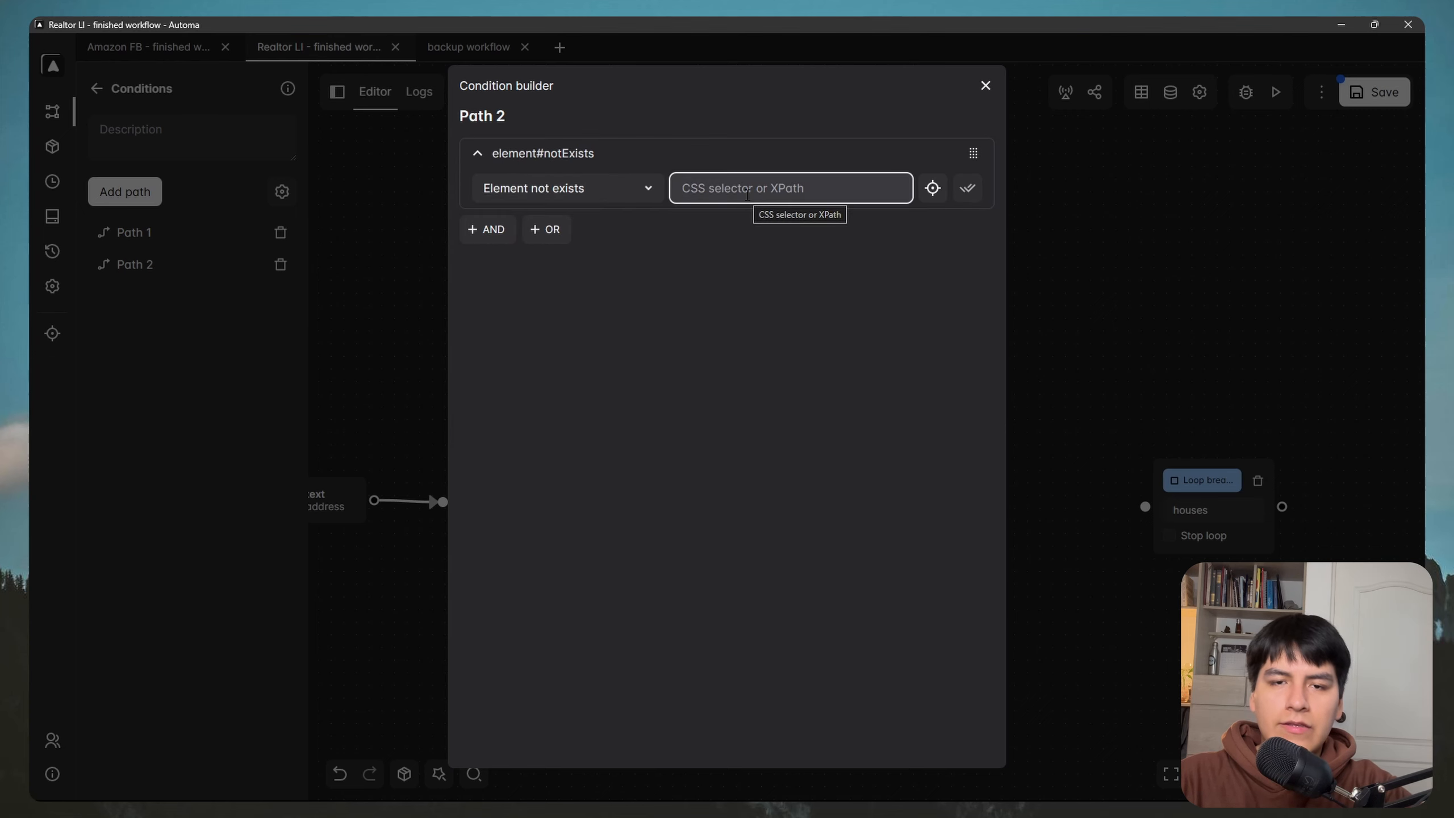
pyautogui.write('.sc-50841cf1-6 > .base__StyledButton-sc-85657d15-1')
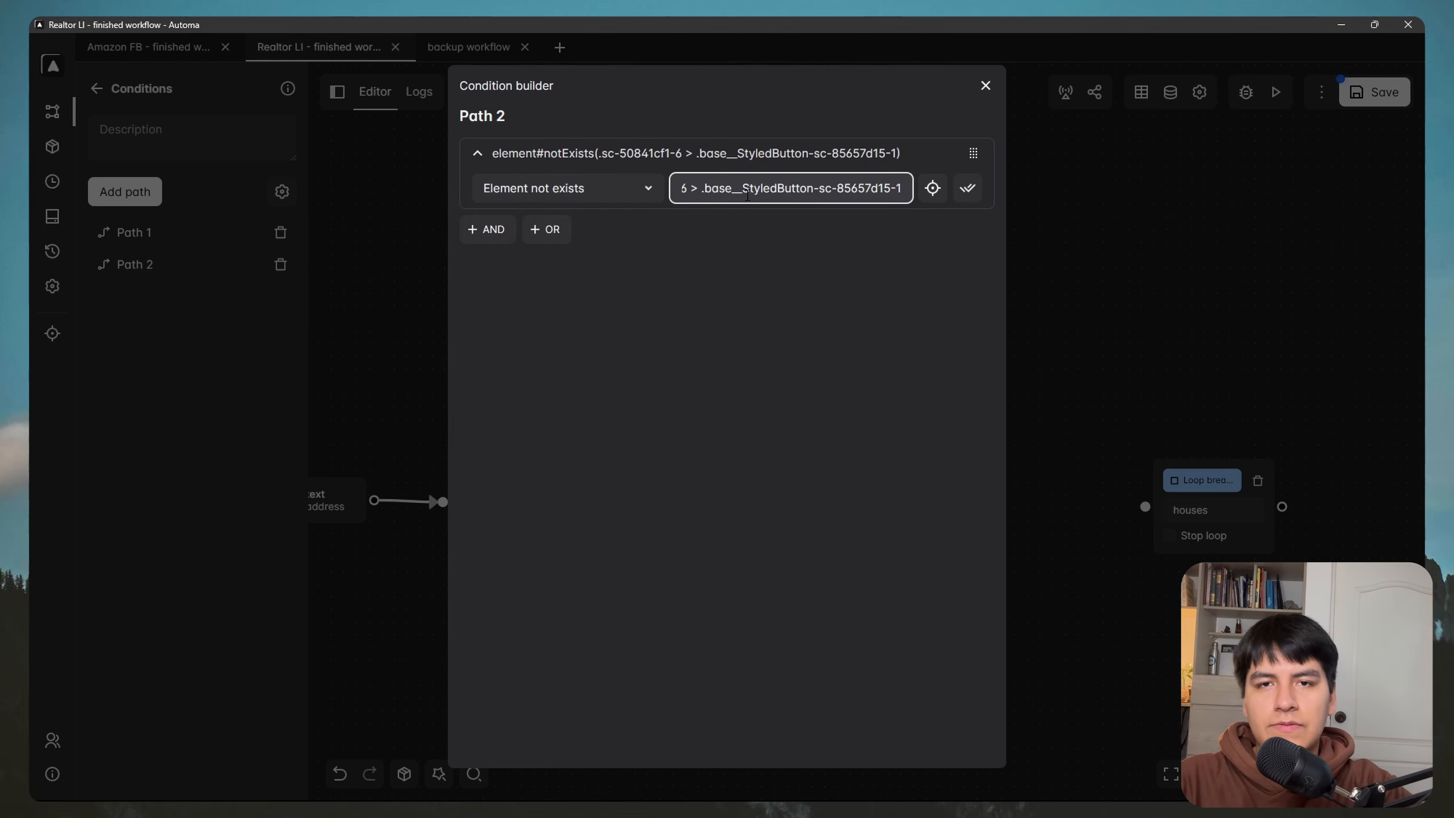
pyautogui.click(968, 188)
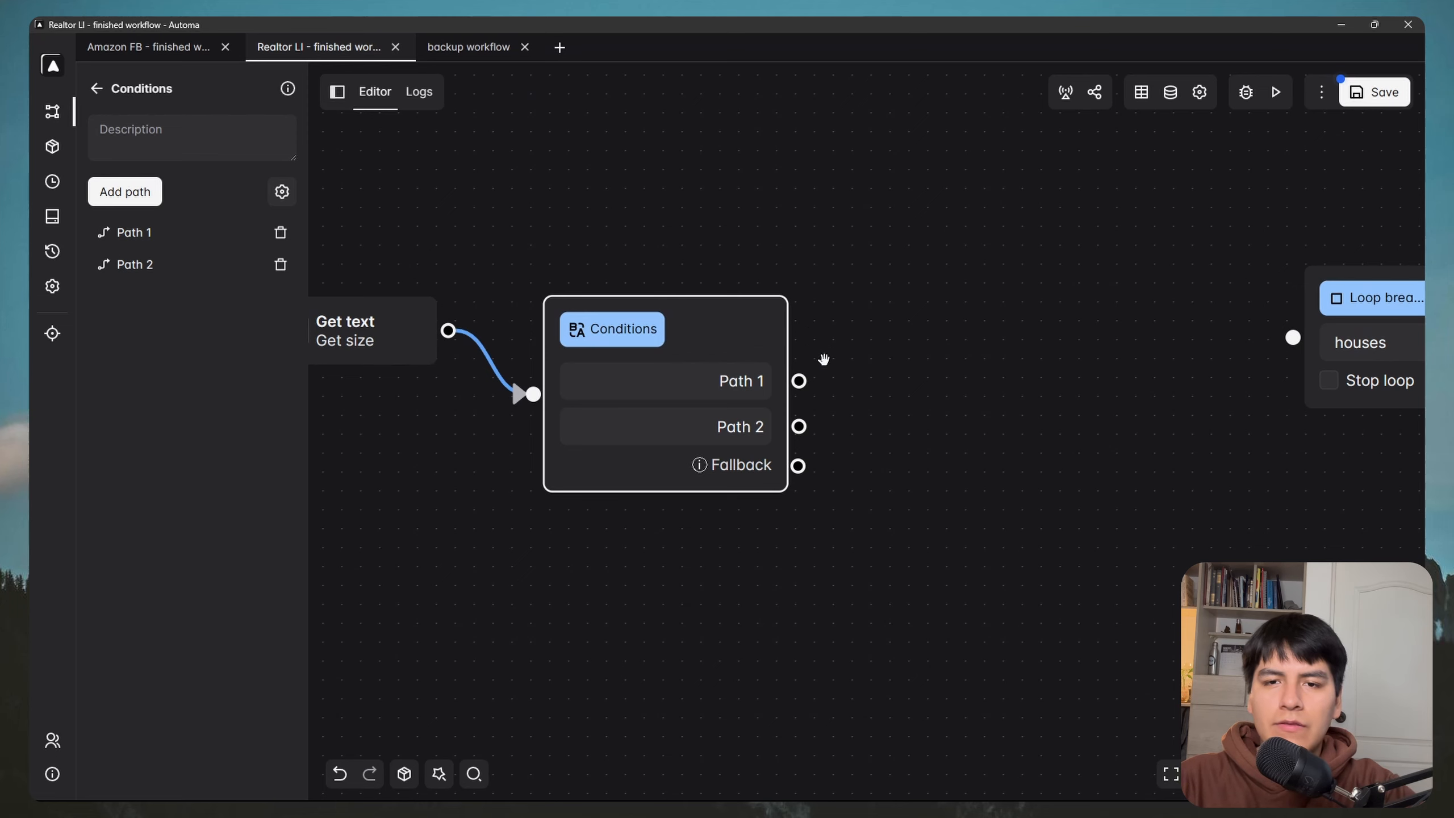
pyautogui.scroll(-2, 825, 363)
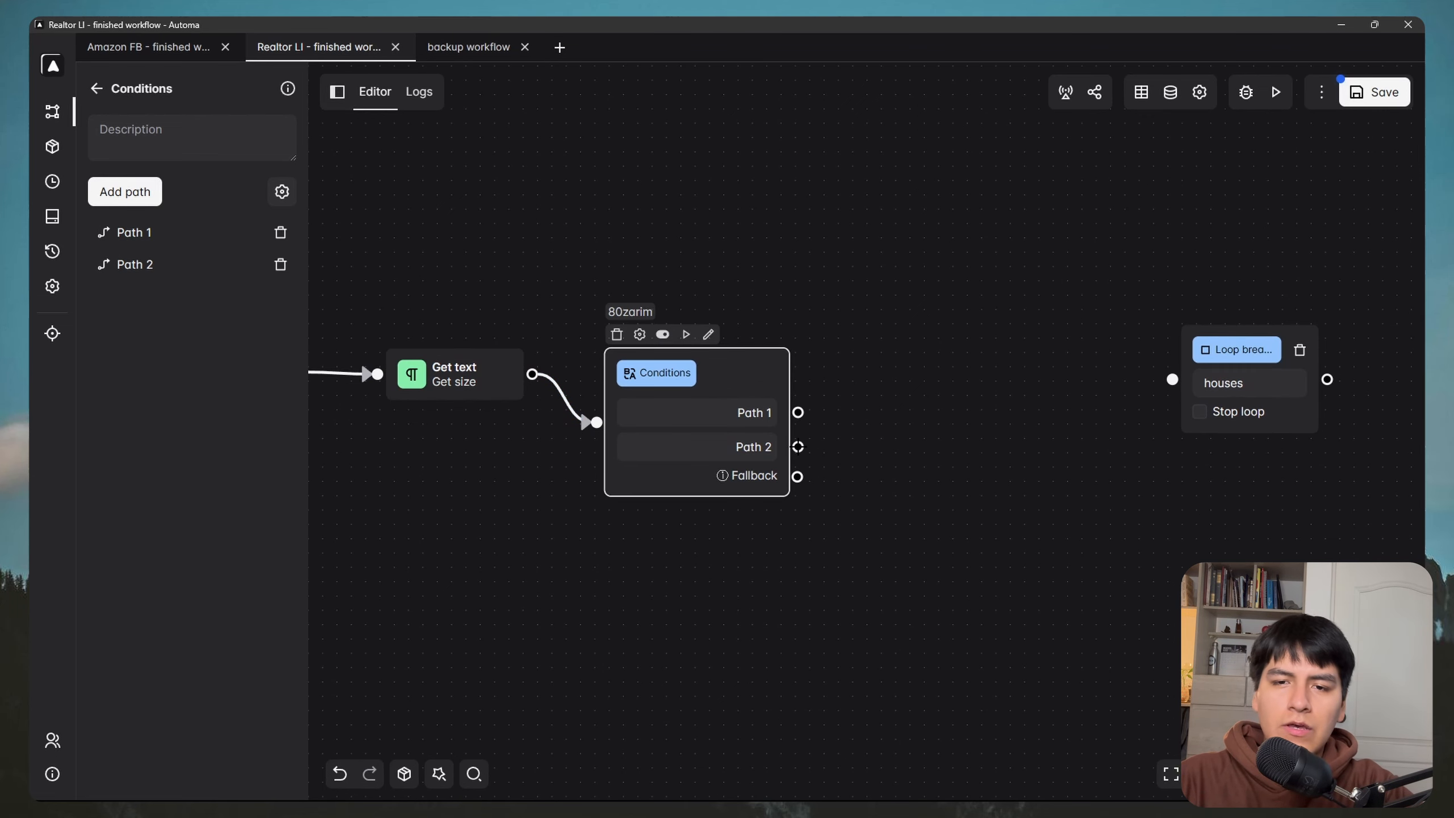
pyautogui.moveTo(799, 447); pyautogui.dragTo(998, 563)
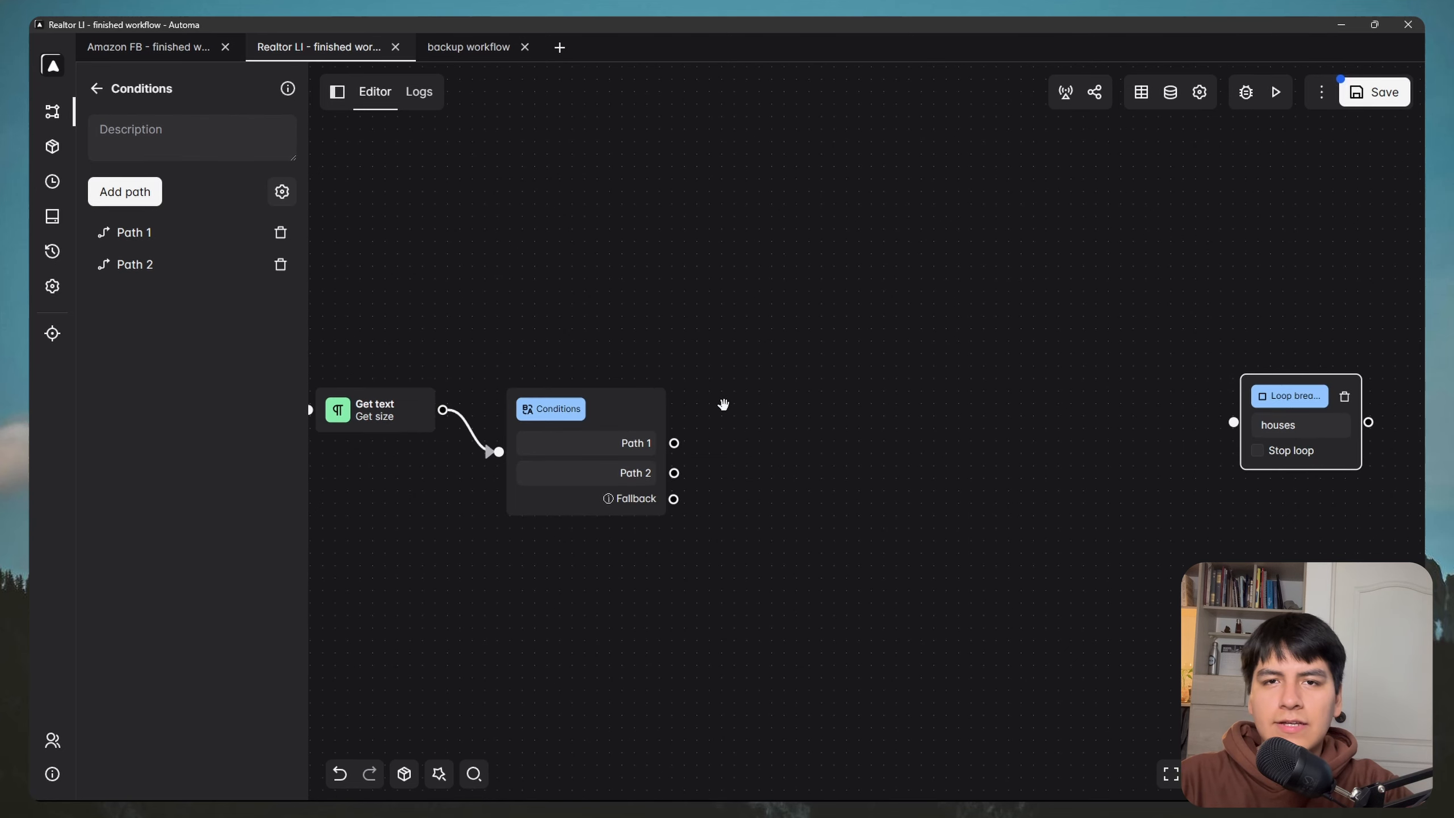
pyautogui.press('super')
# Step: Expand and highlight the listing's full property description, then return to Automa's block list
pyautogui.moveTo(343, 788)
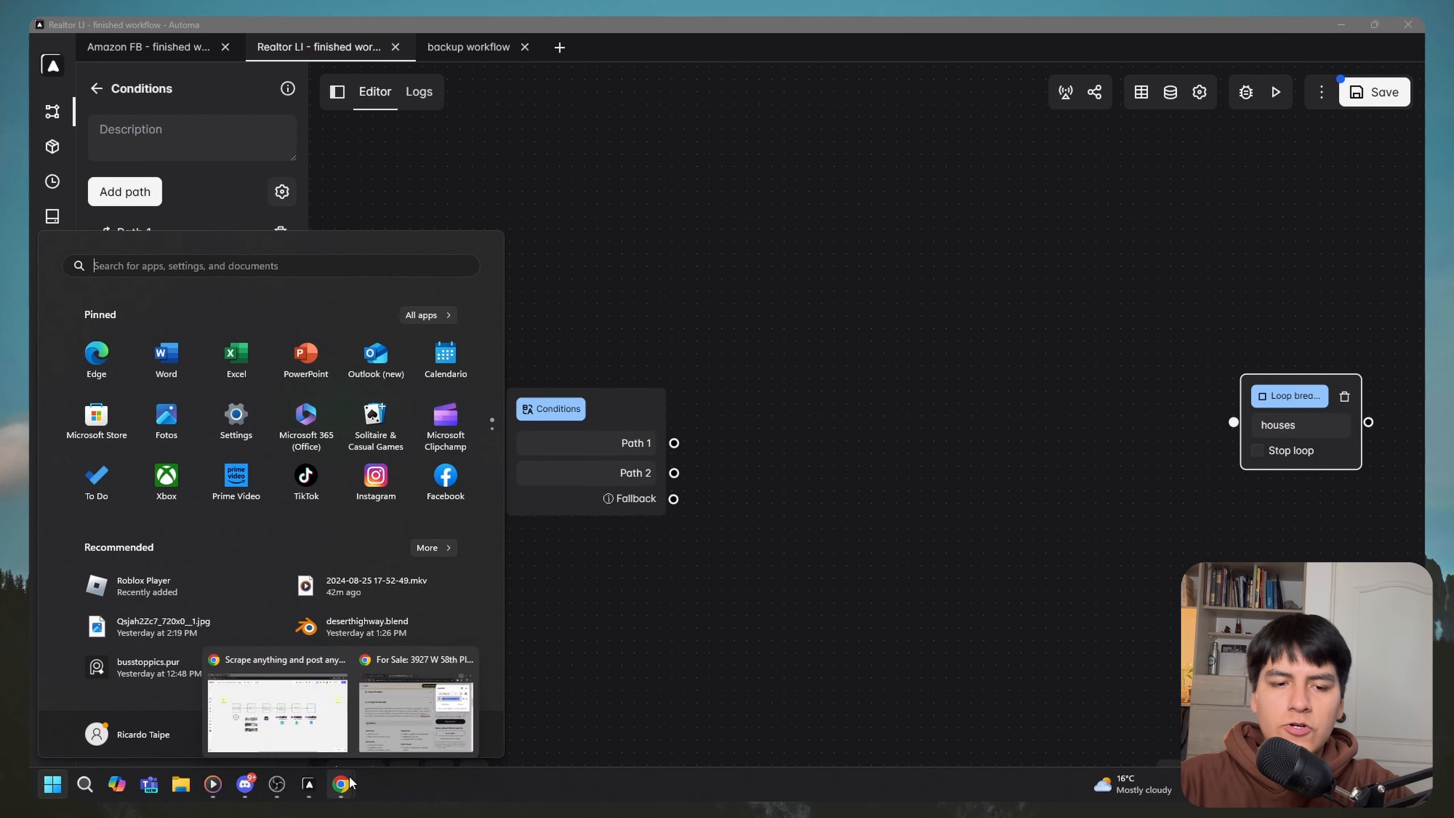
pyautogui.click(408, 712)
pyautogui.click(1131, 344)
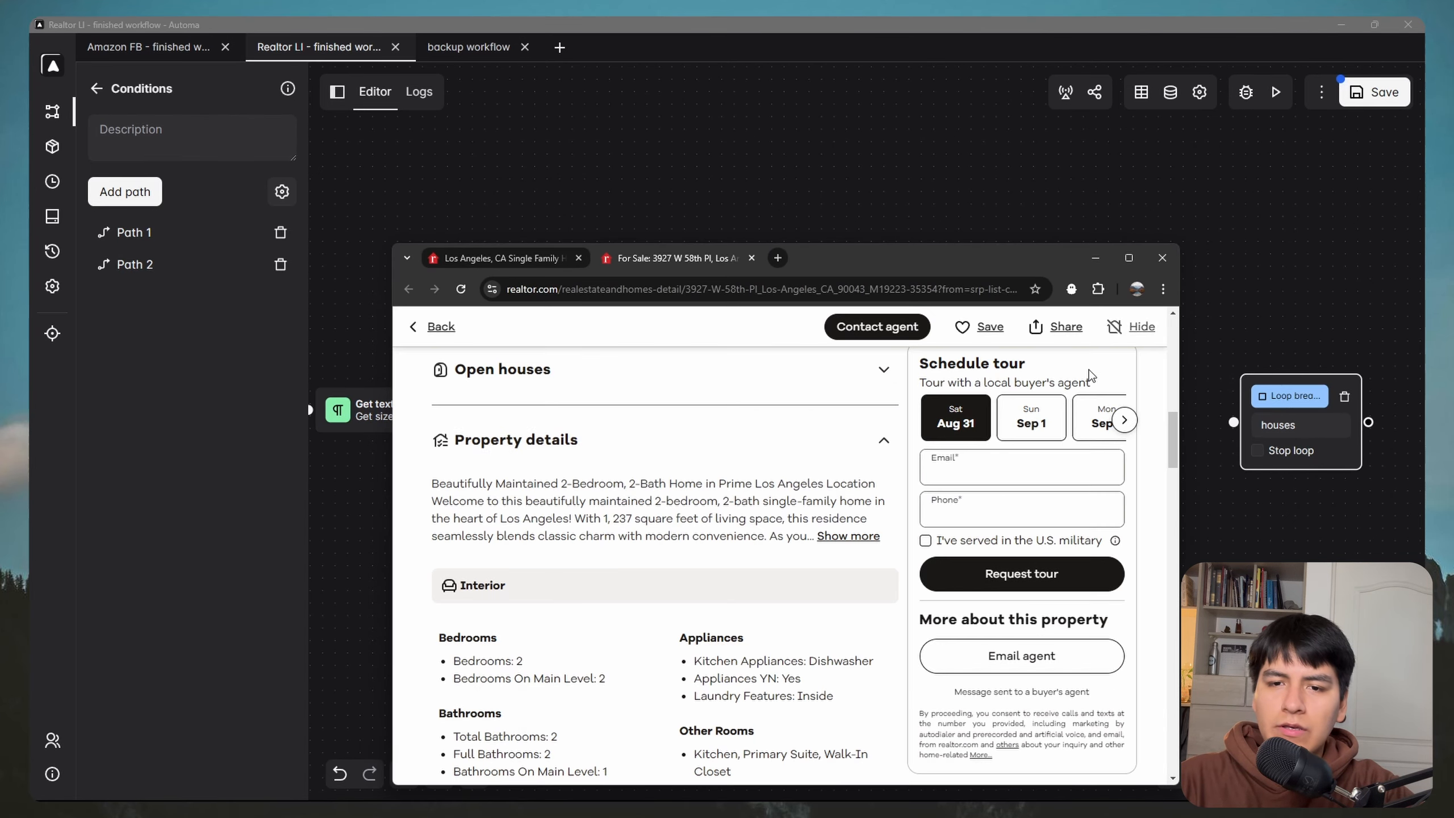
pyautogui.scroll(-1, 794, 433)
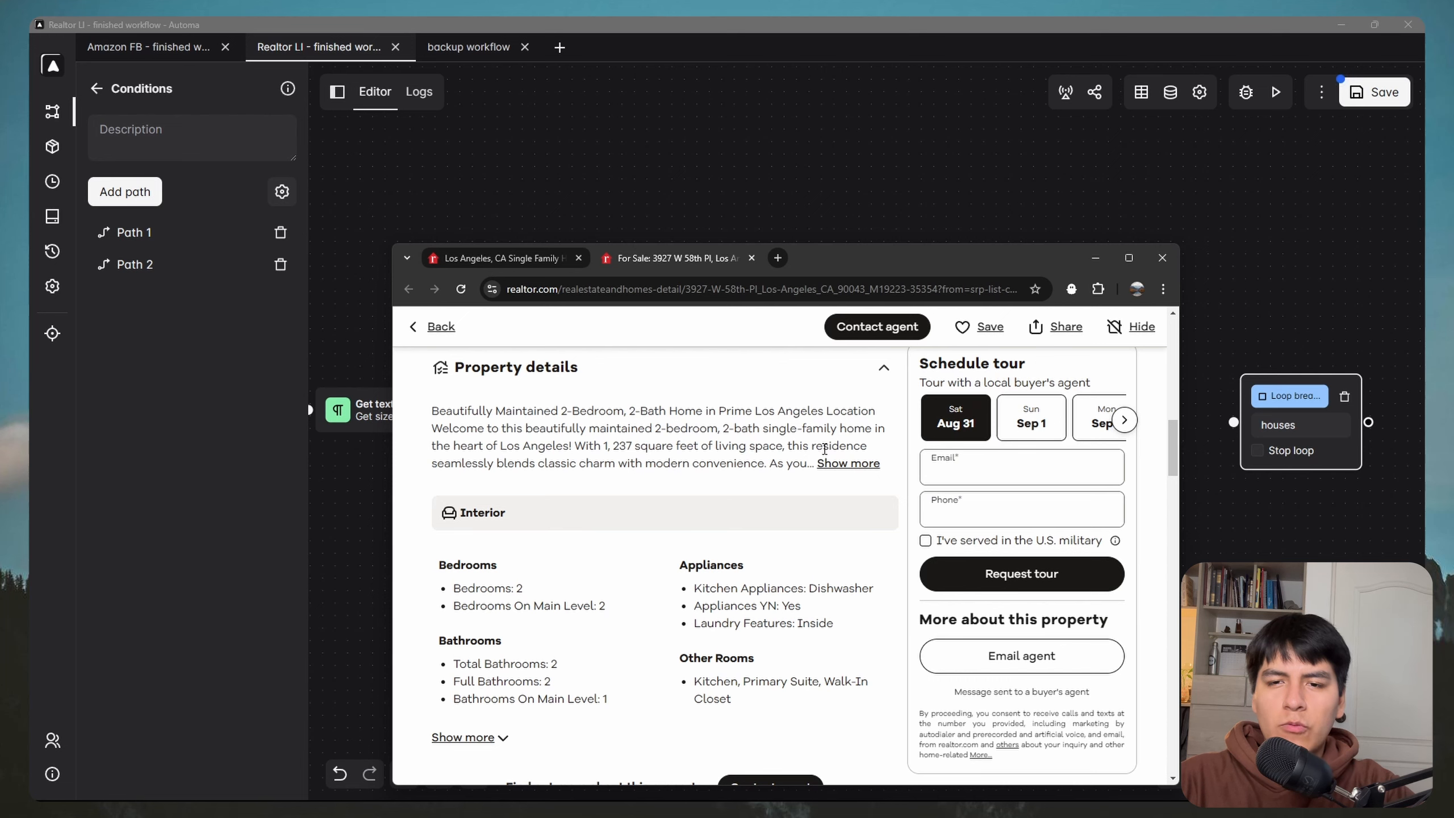
pyautogui.click(847, 465)
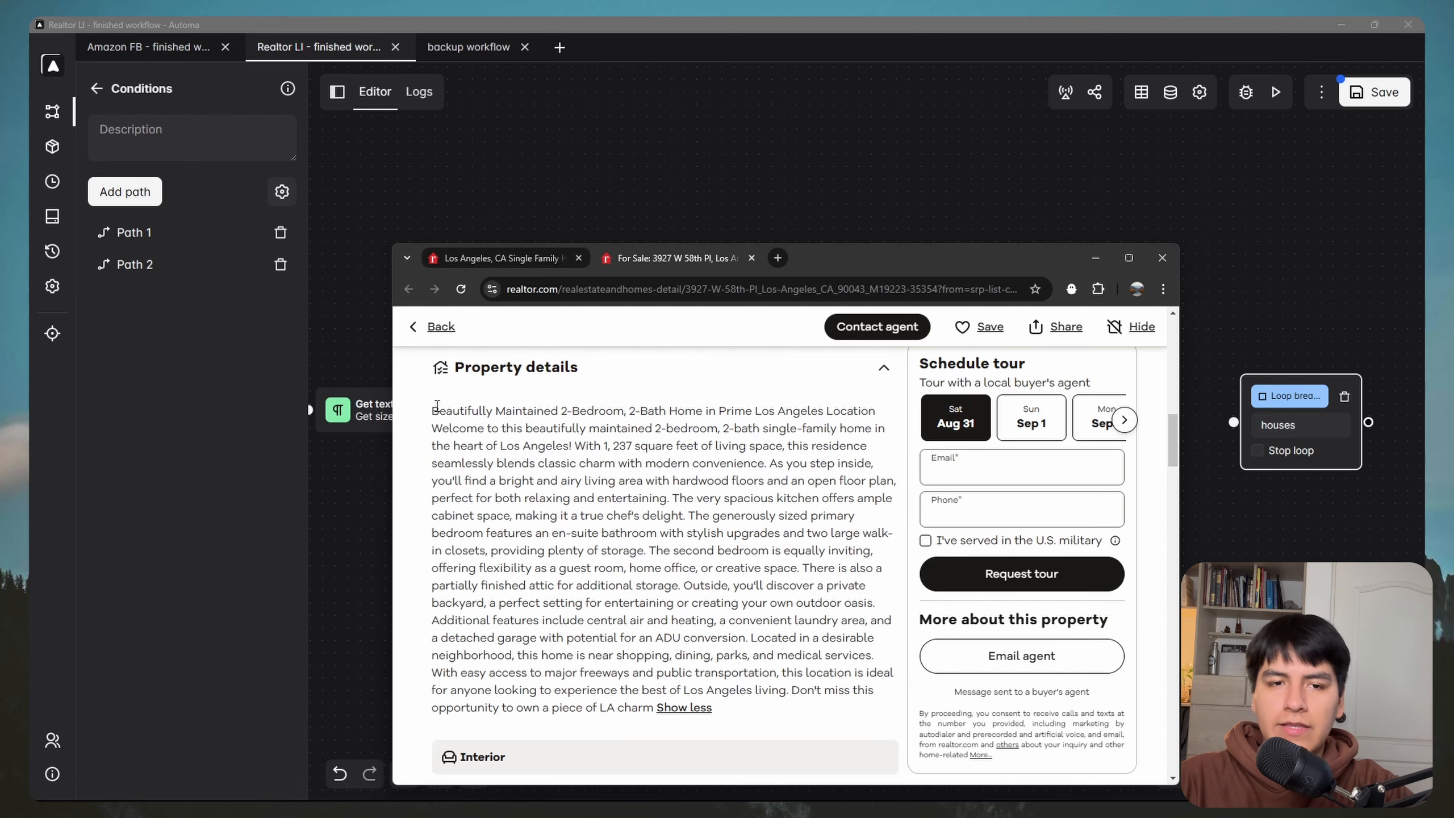
pyautogui.moveTo(429, 410); pyautogui.dragTo(737, 637)
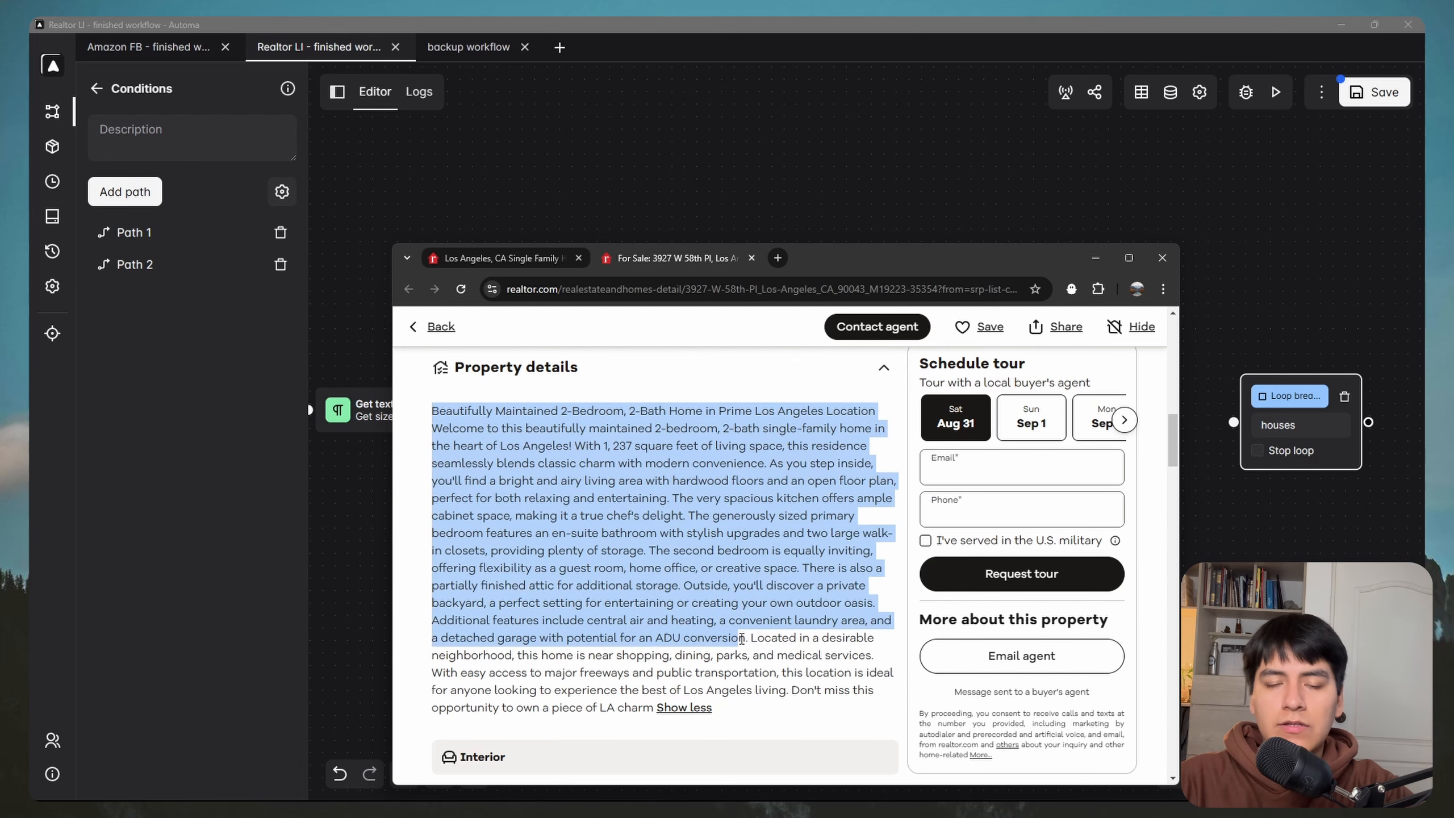
pyautogui.click(1096, 250)
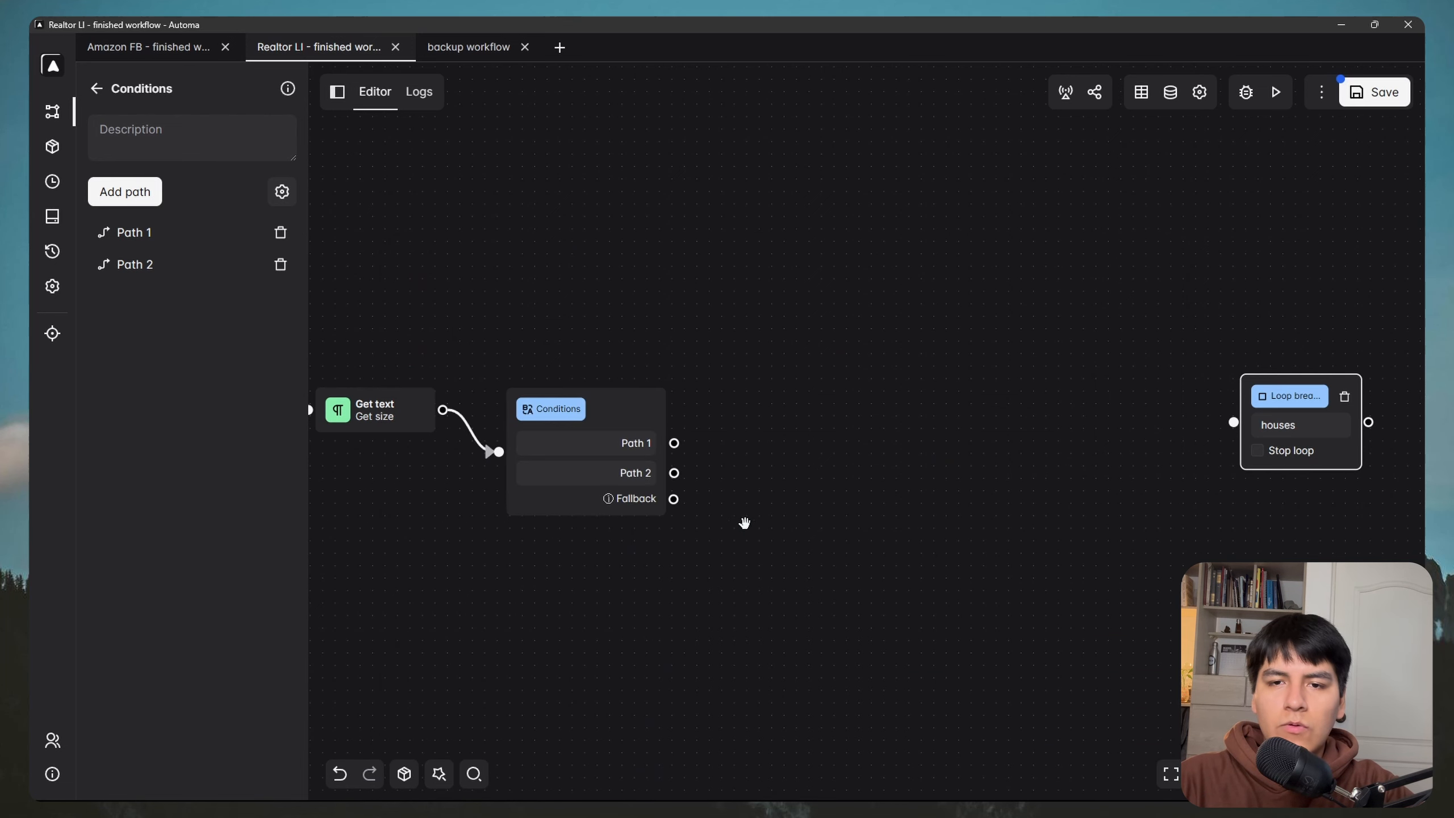
pyautogui.click(96, 88)
pyautogui.click(183, 136)
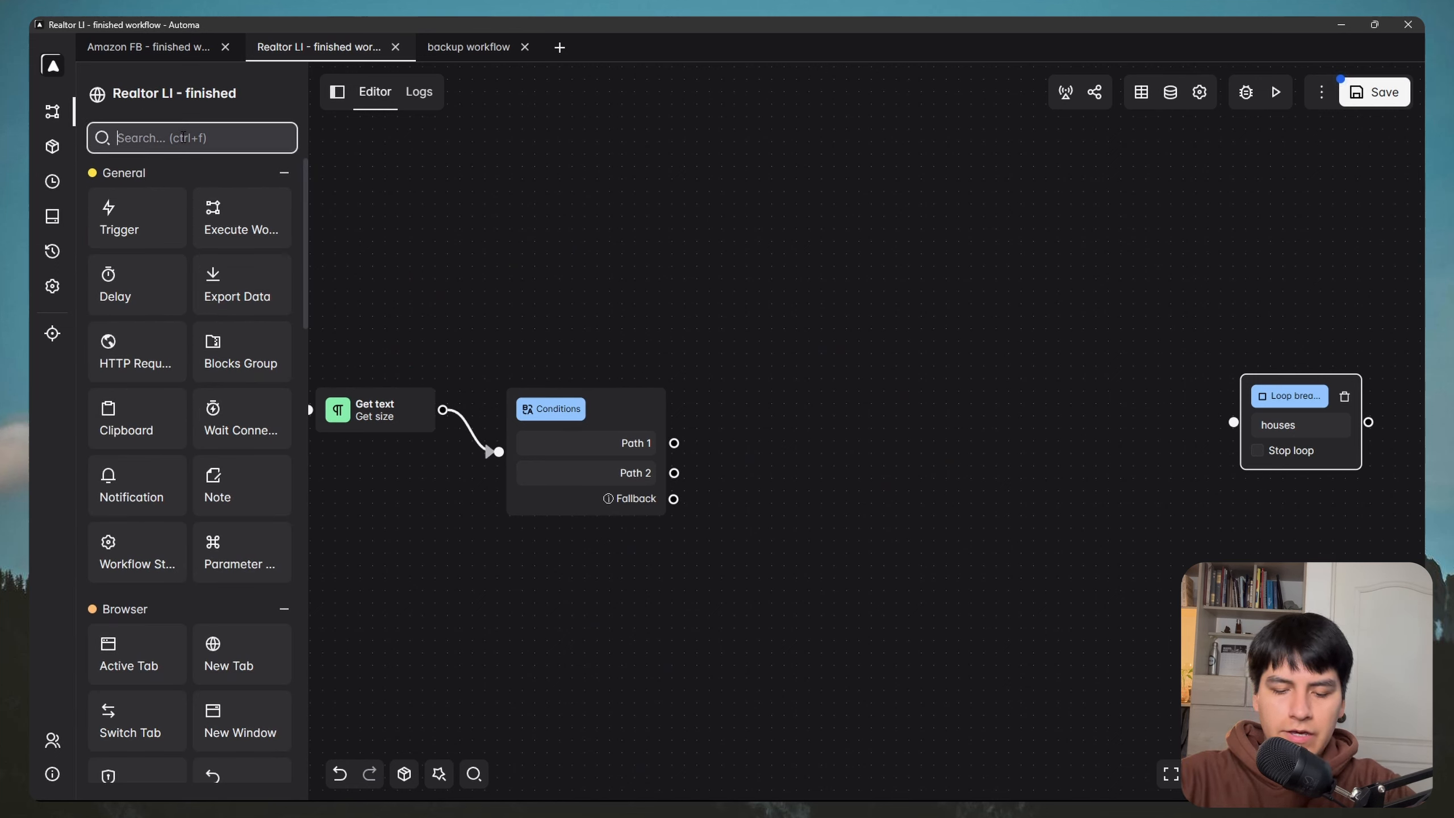
# Step: Add a Click Element block and connect the Conditions Path 1 output to it
pyautogui.write('click')
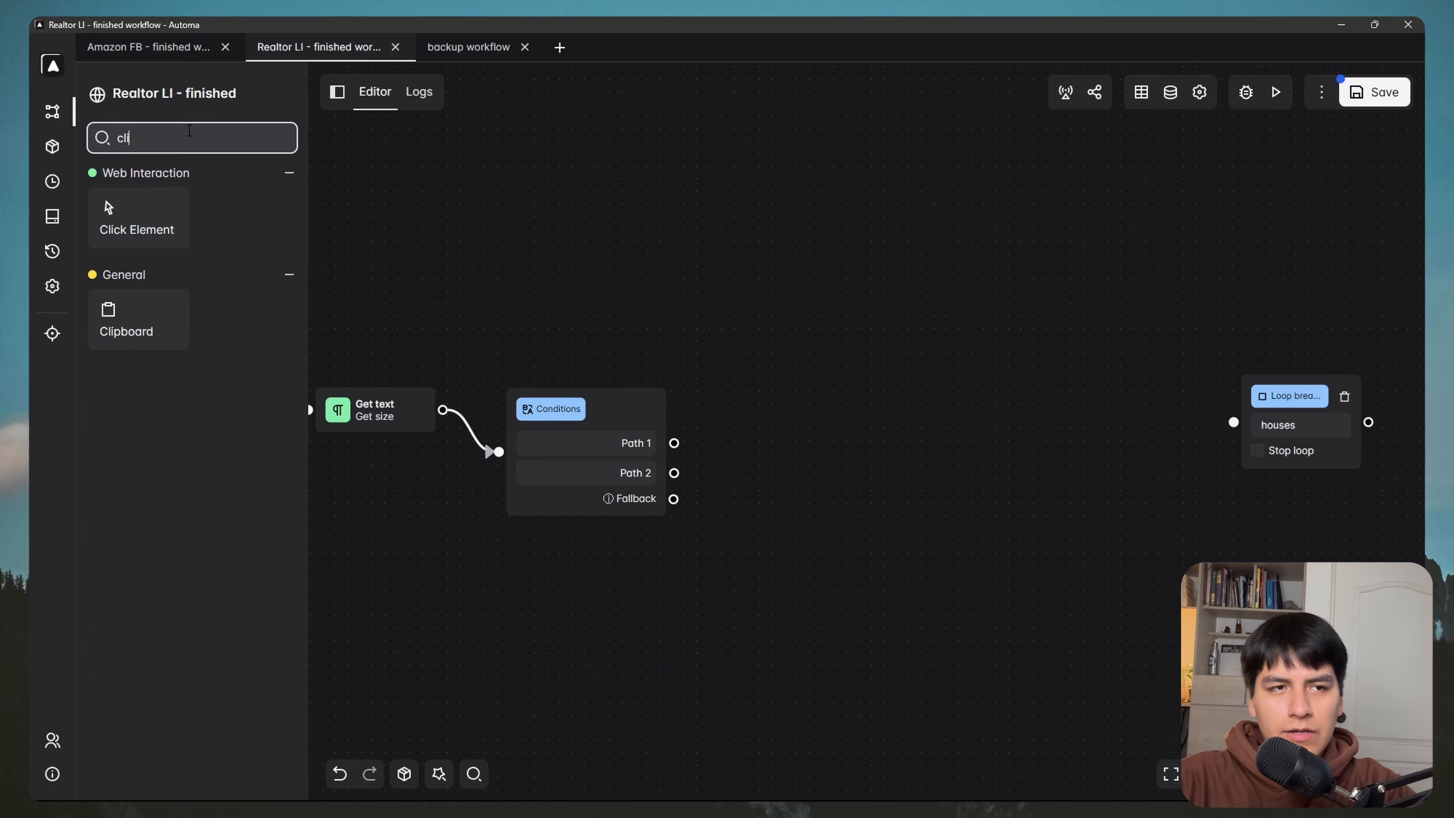
pyautogui.moveTo(121, 215); pyautogui.dragTo(768, 432)
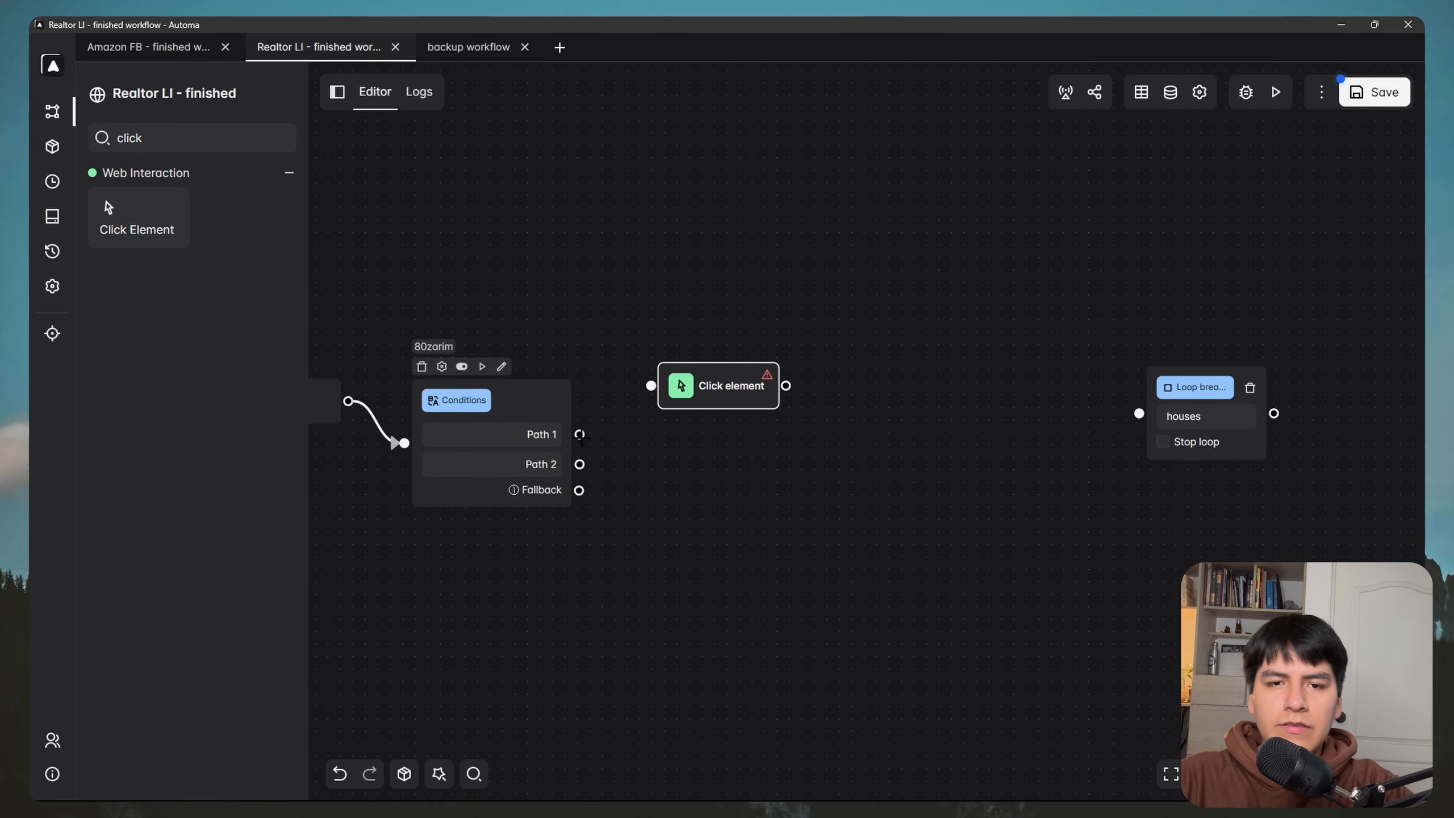
pyautogui.moveTo(580, 434); pyautogui.dragTo(669, 401)
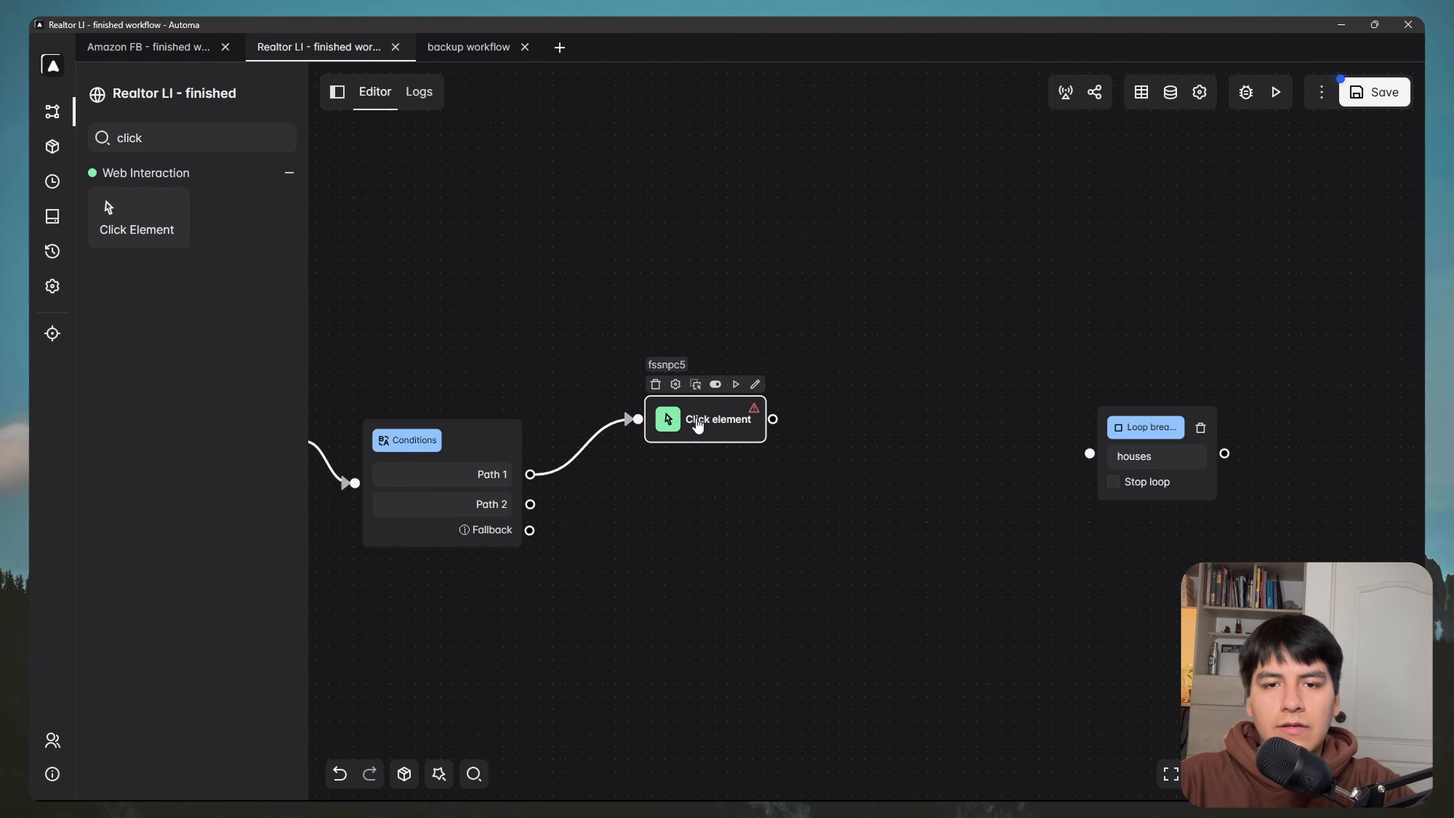
# Step: Give it the Show more selector, Wait for selector (5000 ms), and description 'Click "show more"'
pyautogui.doubleClick(697, 424)
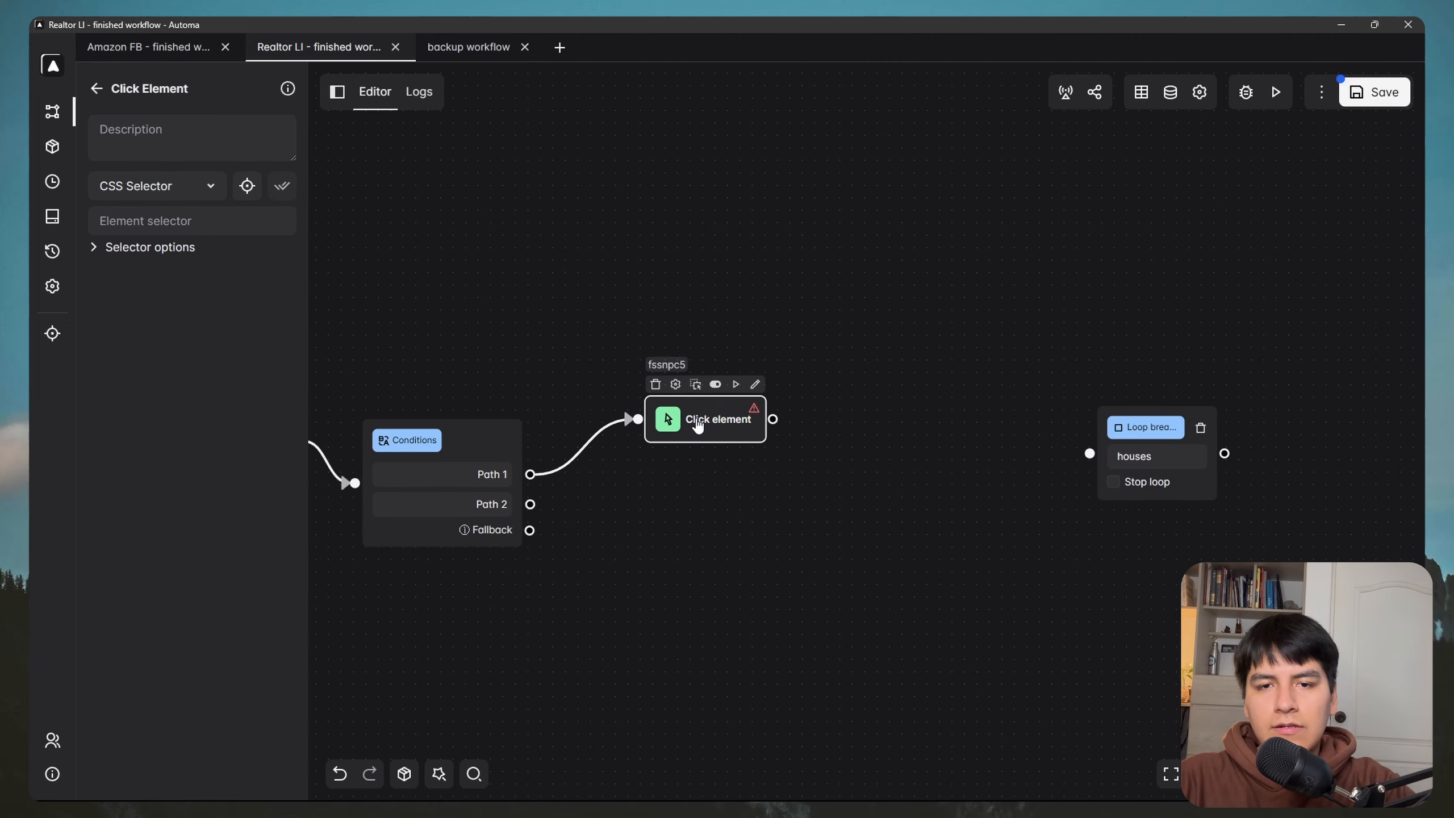
pyautogui.click(152, 221)
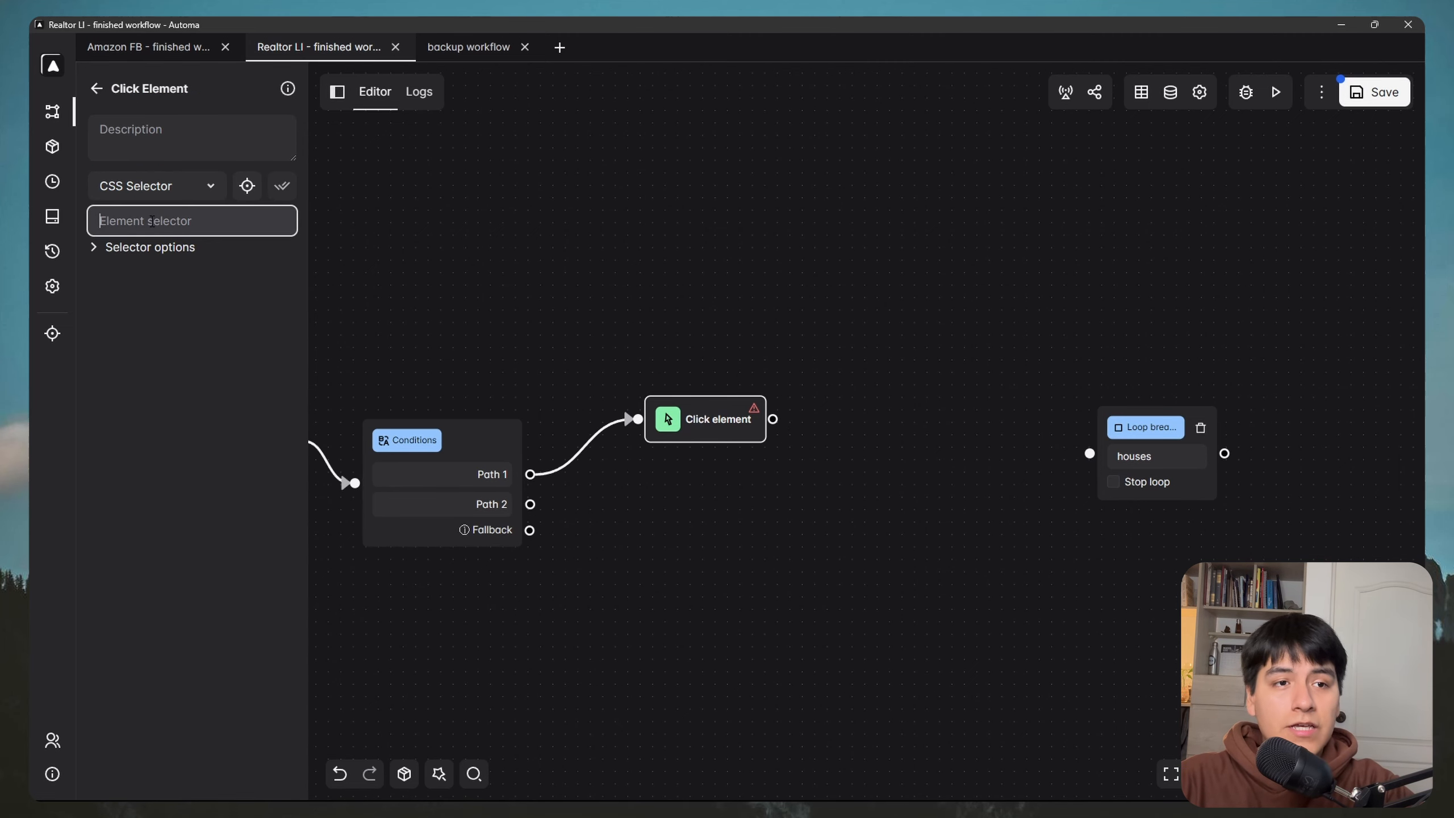
pyautogui.hotkey('ctrl', 'v')
pyautogui.click(114, 247)
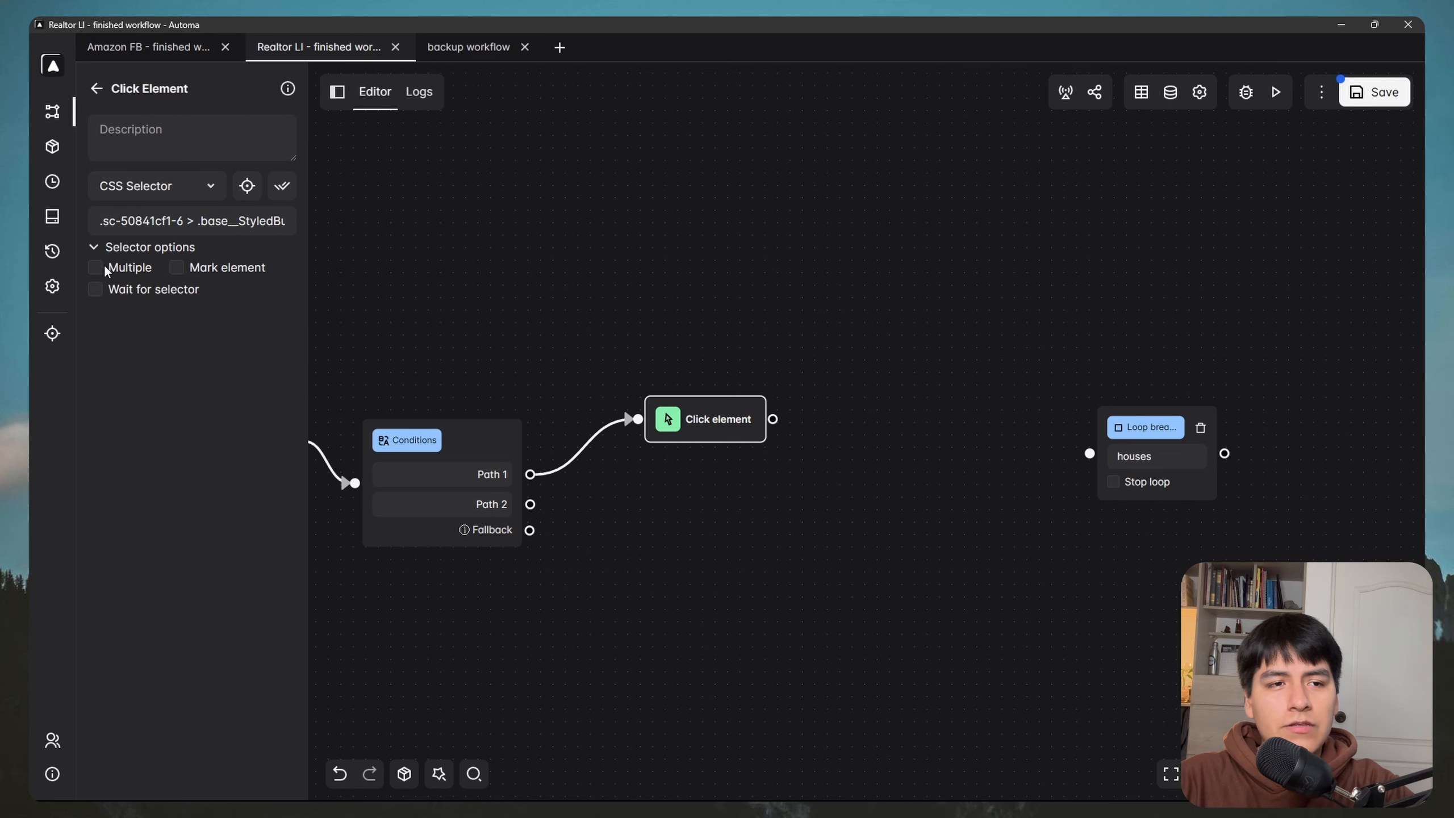
pyautogui.click(98, 294)
pyautogui.click(135, 145)
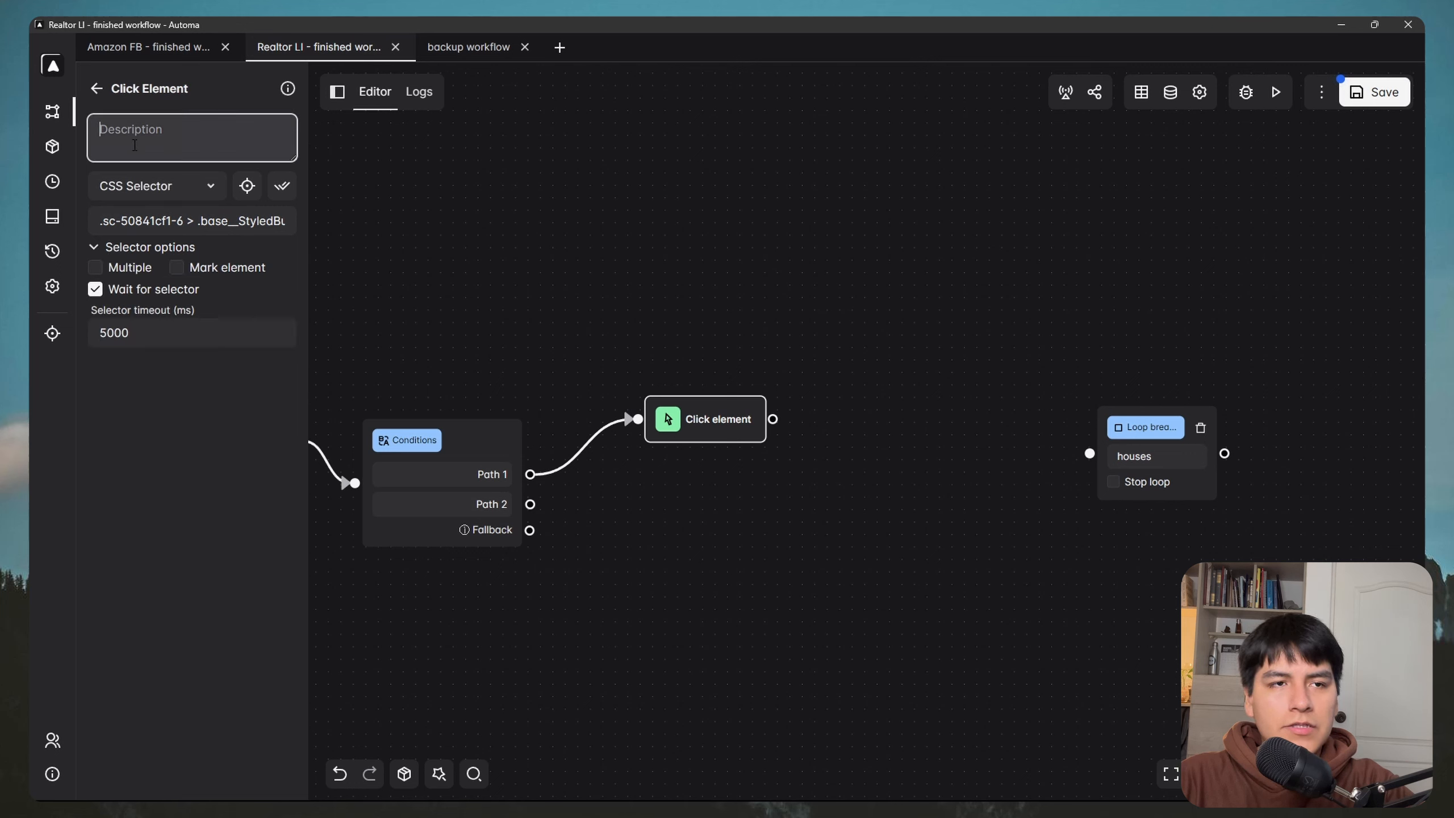
pyautogui.write('Cl')
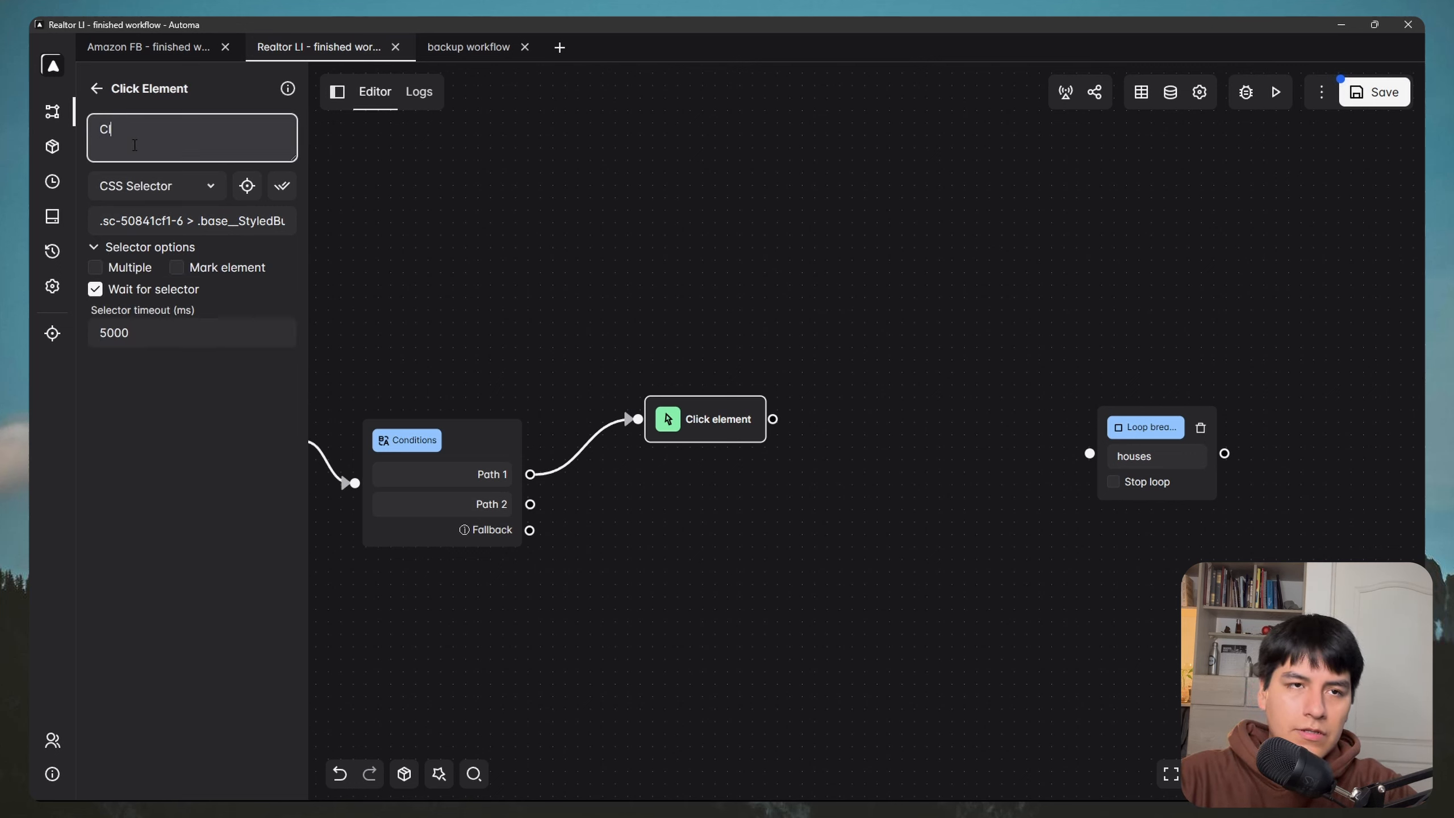
pyautogui.write('ick "show more')
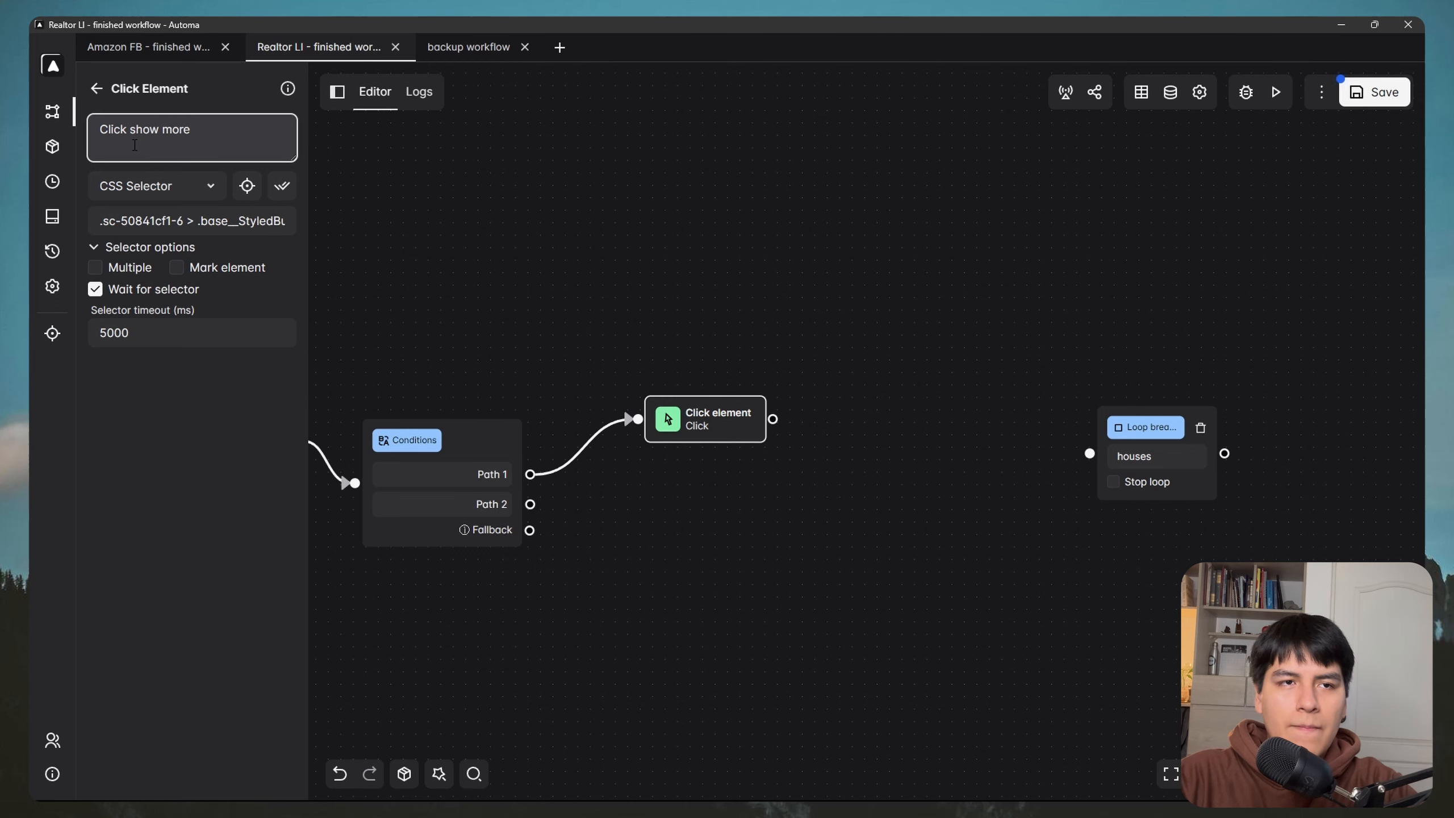
pyautogui.write('"')
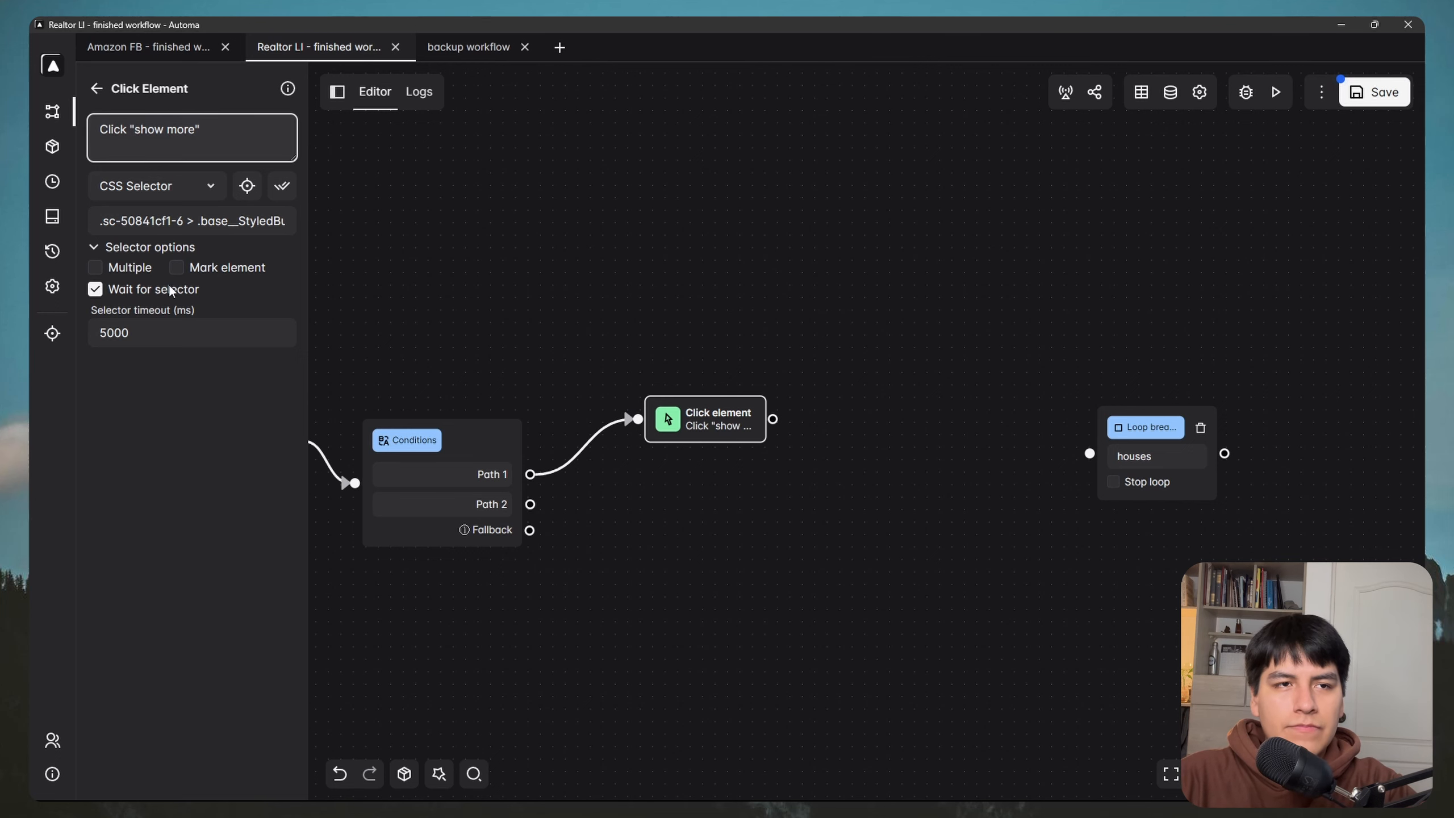
pyautogui.click(211, 416)
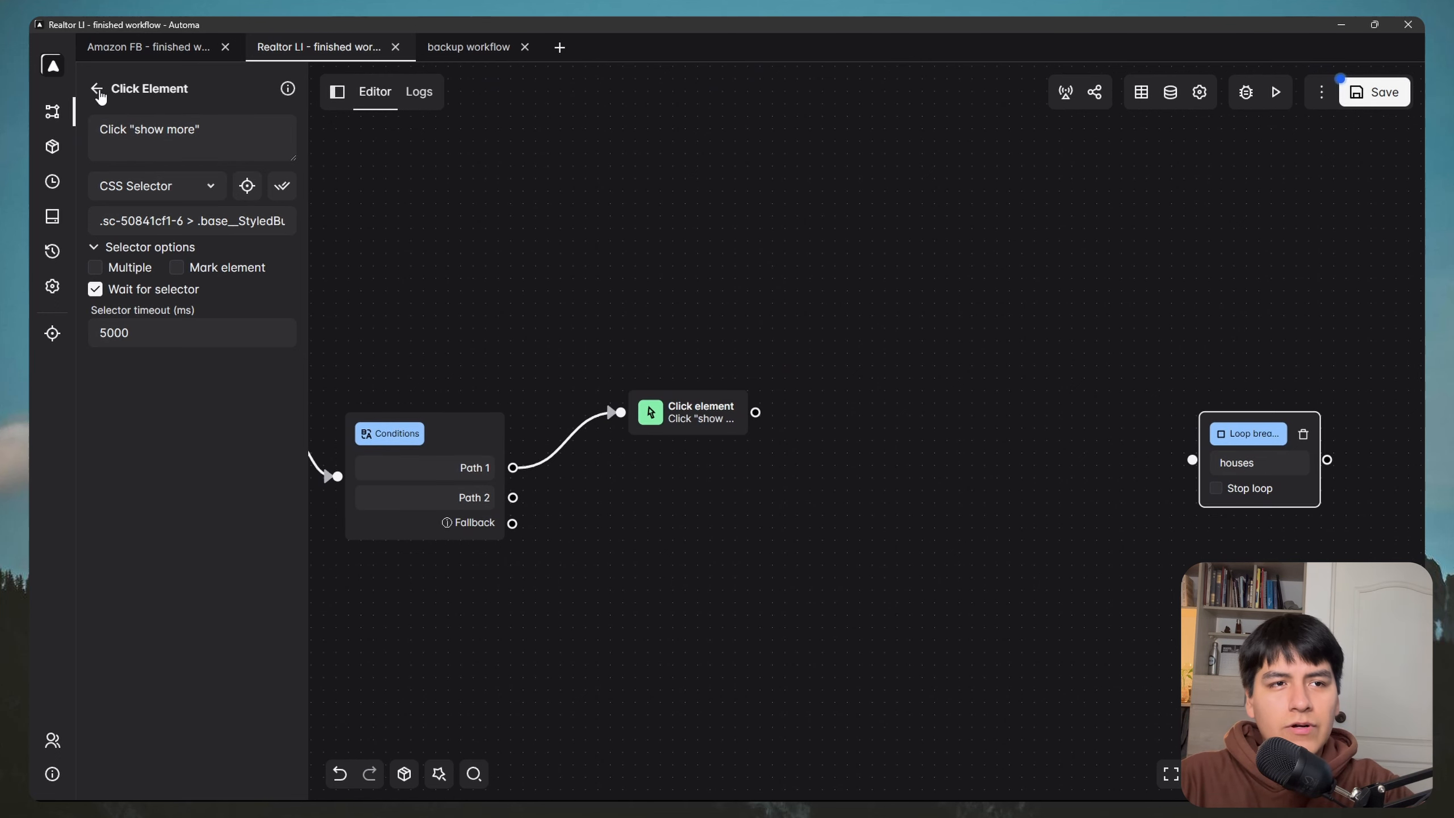
pyautogui.click(98, 92)
# Step: Add a Get Text block after Click element and describe it as 'Get description'
pyautogui.write('get')
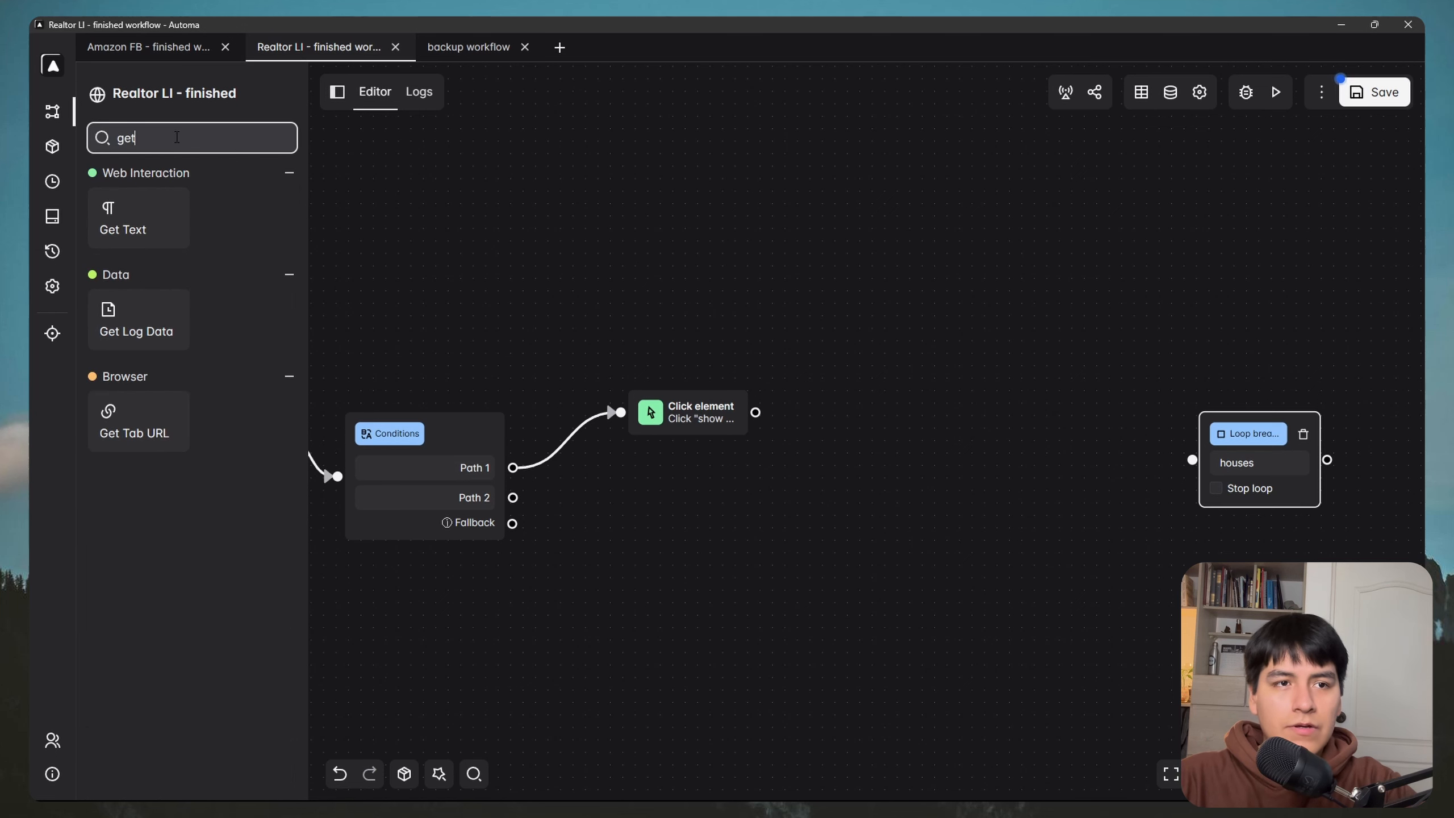
pyautogui.moveTo(133, 218); pyautogui.dragTo(792, 413)
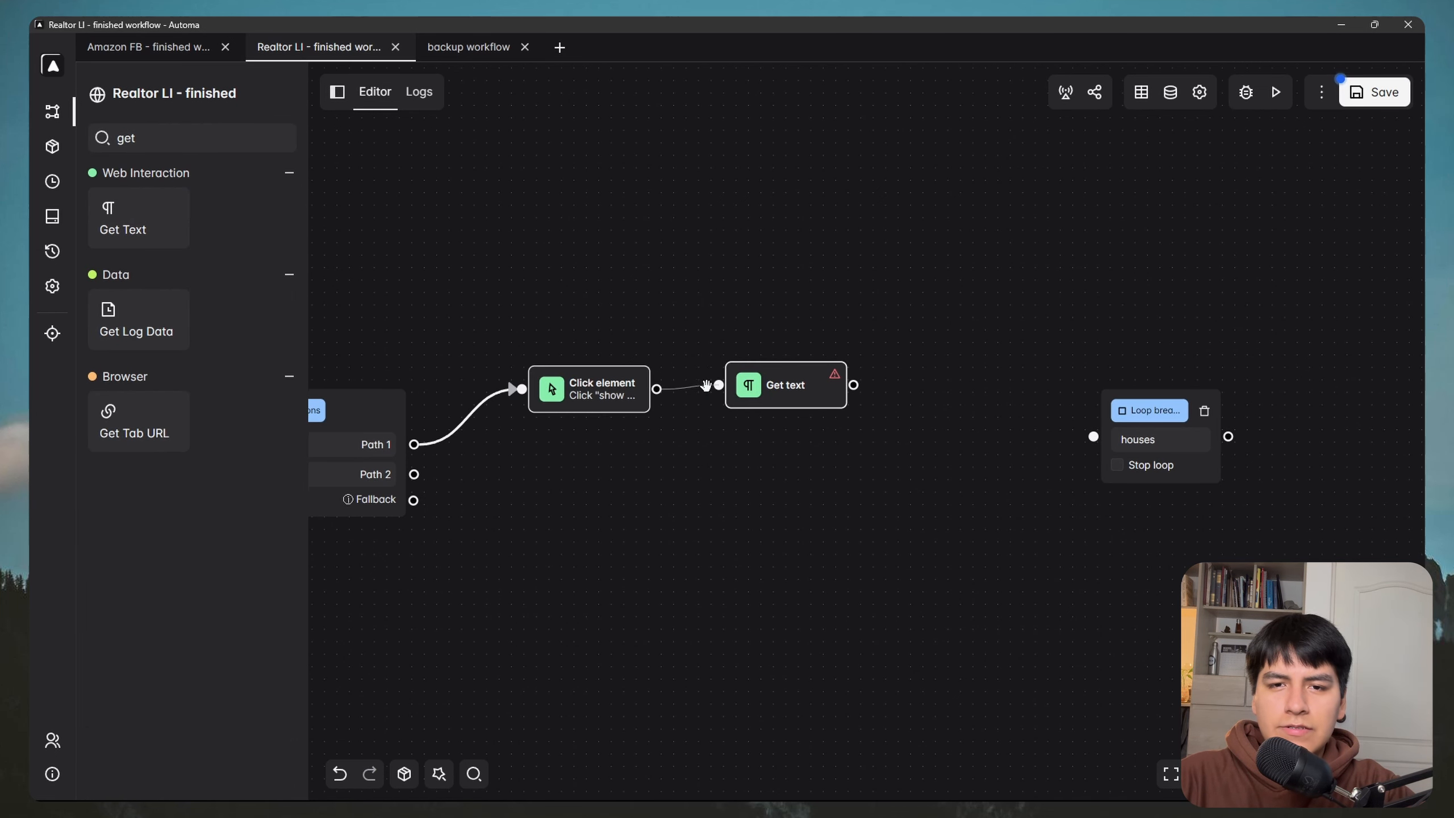
pyautogui.moveTo(656, 390); pyautogui.dragTo(719, 385)
pyautogui.doubleClick(816, 401)
pyautogui.click(226, 153)
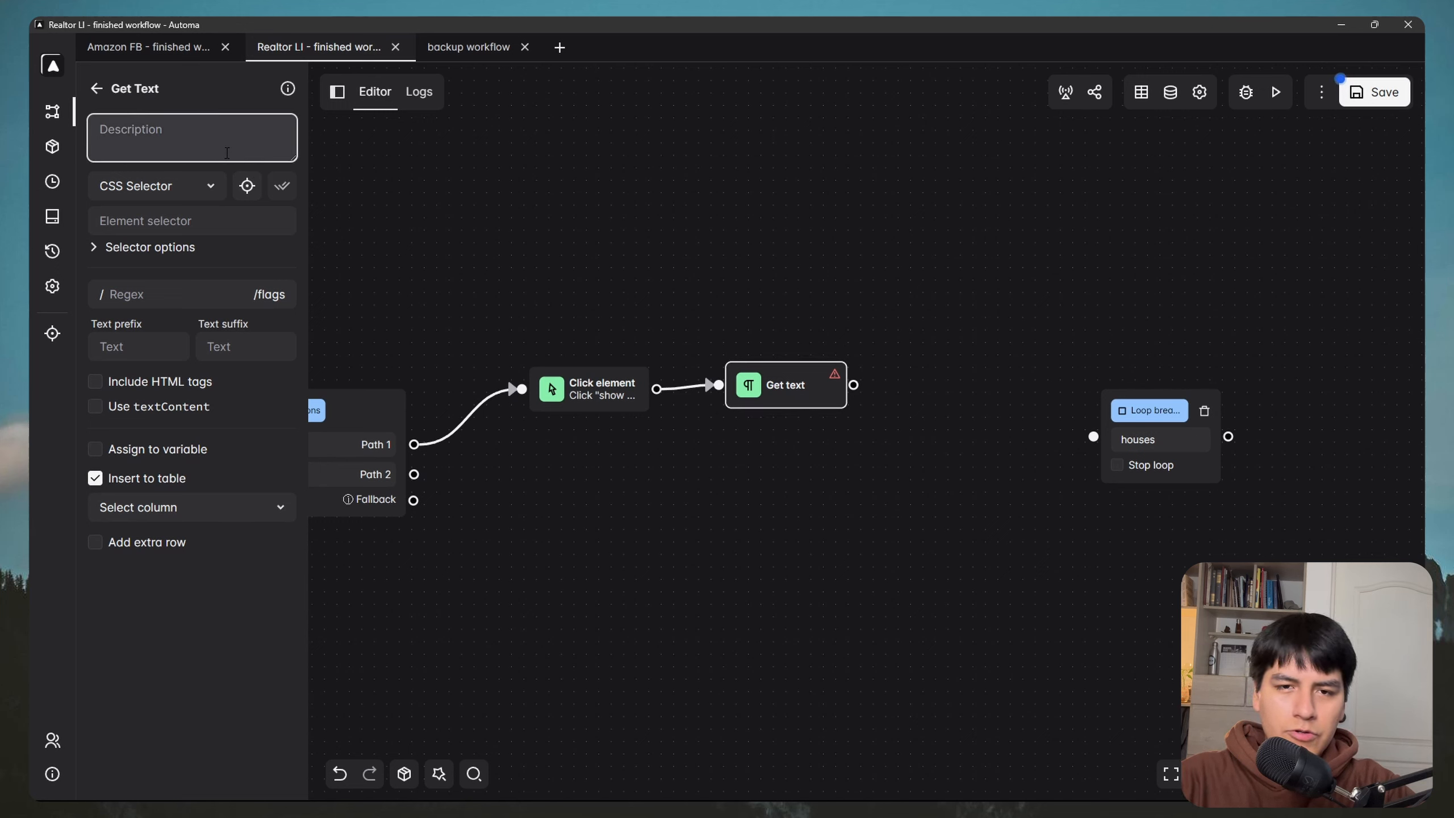
pyautogui.write('Get descri')
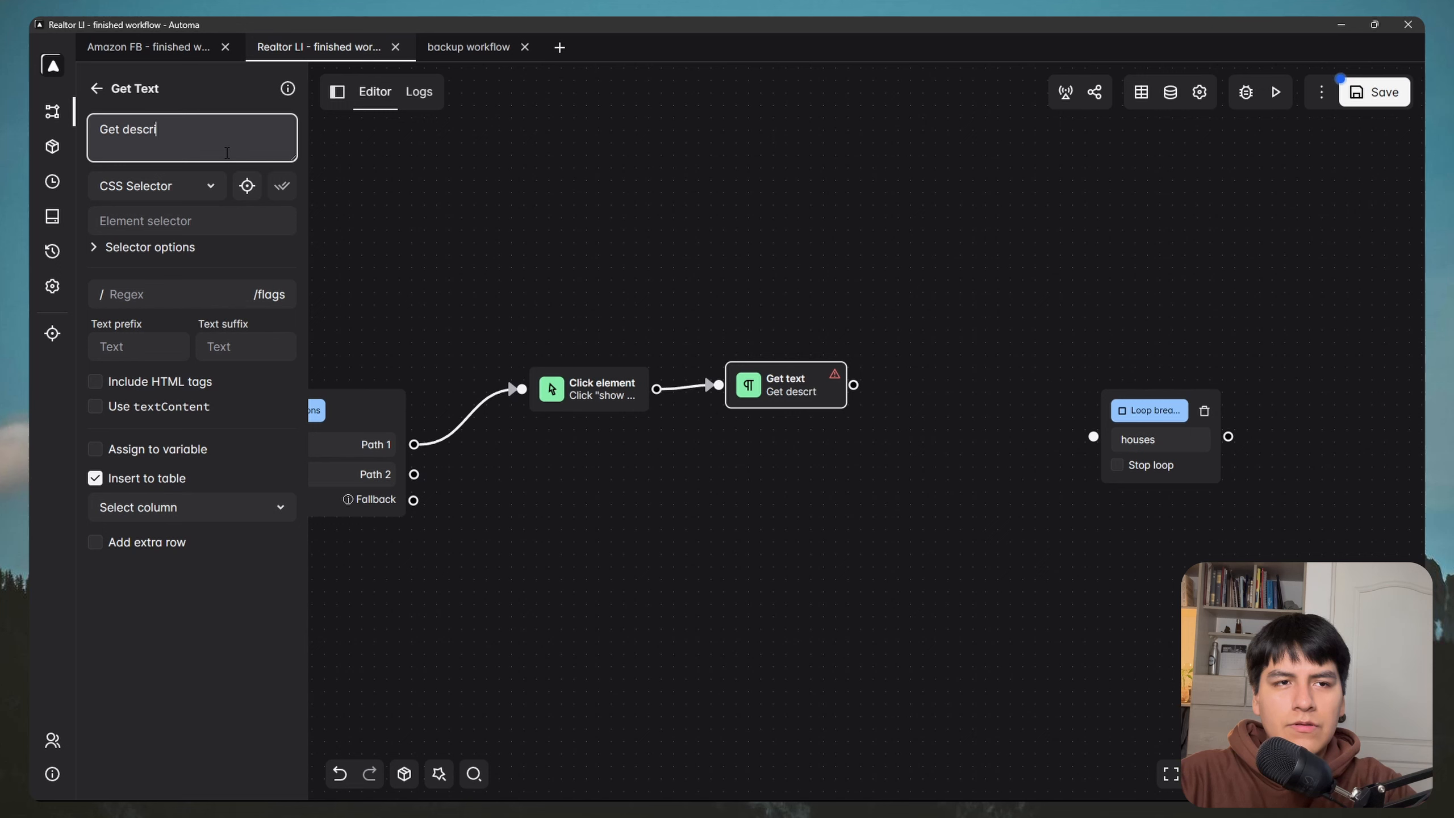
pyautogui.write('ption')
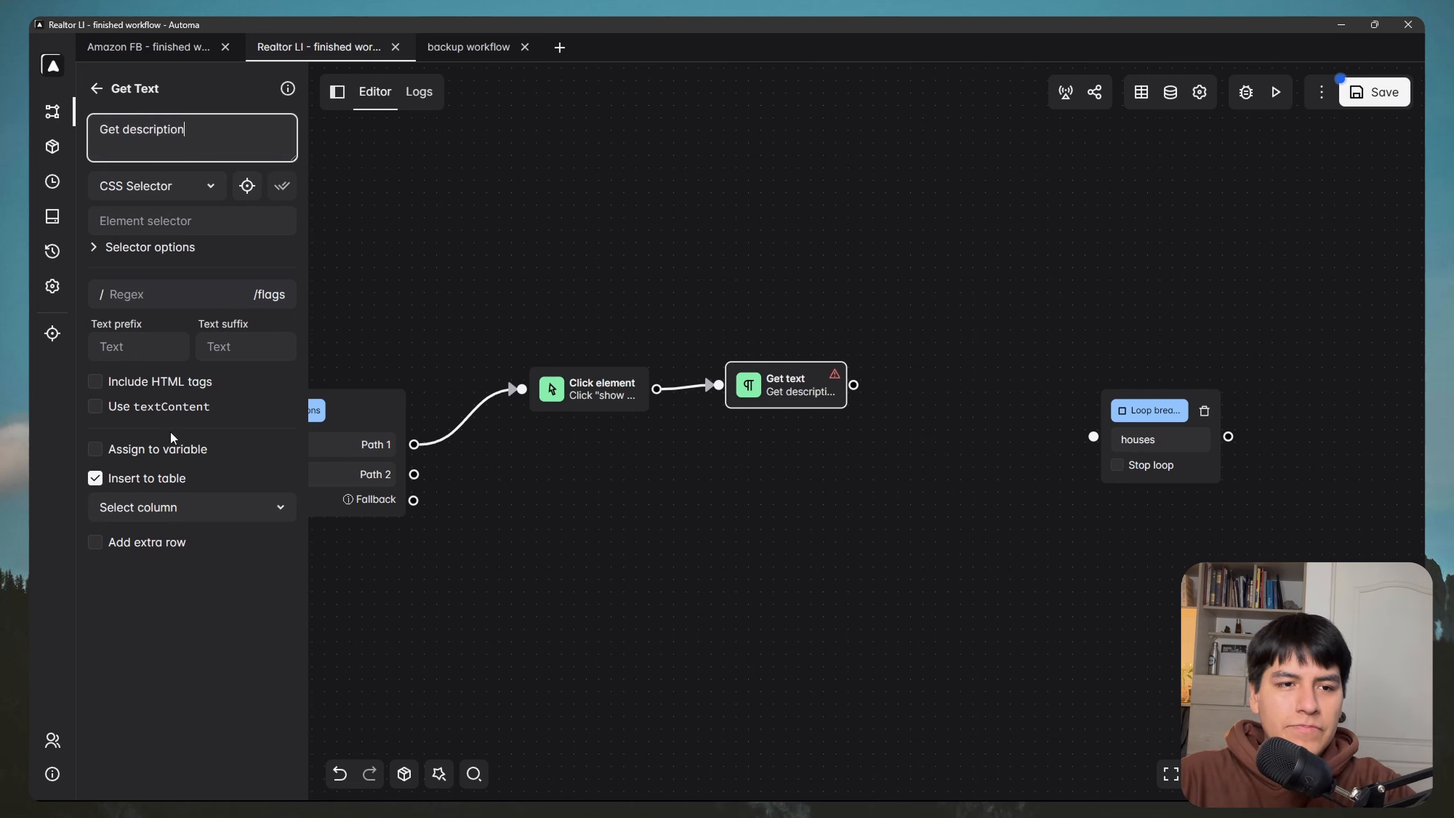
# Step: Store the block's text in the description column and enable Wait for selector
pyautogui.click(195, 501)
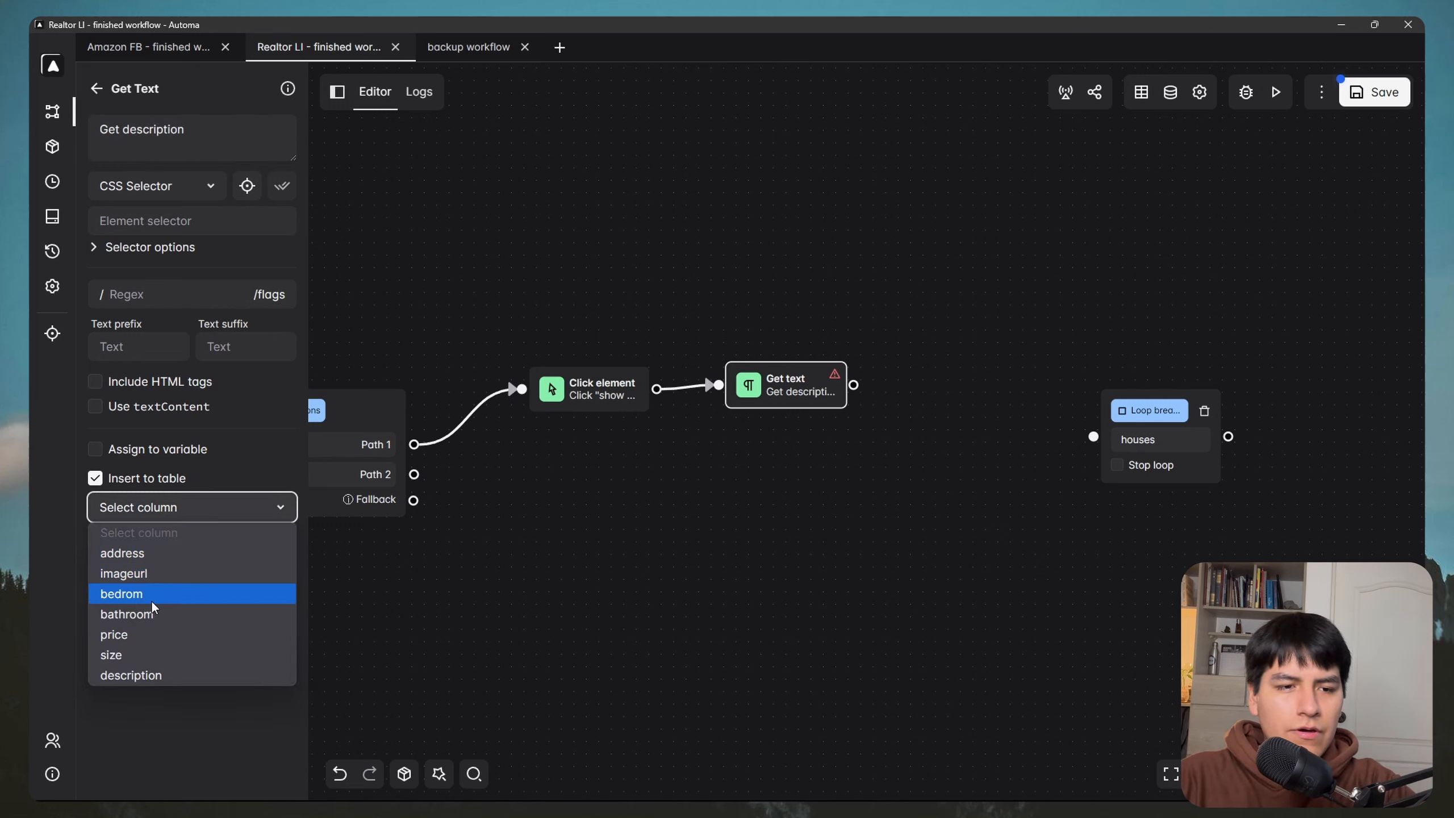
pyautogui.click(164, 670)
pyautogui.click(115, 252)
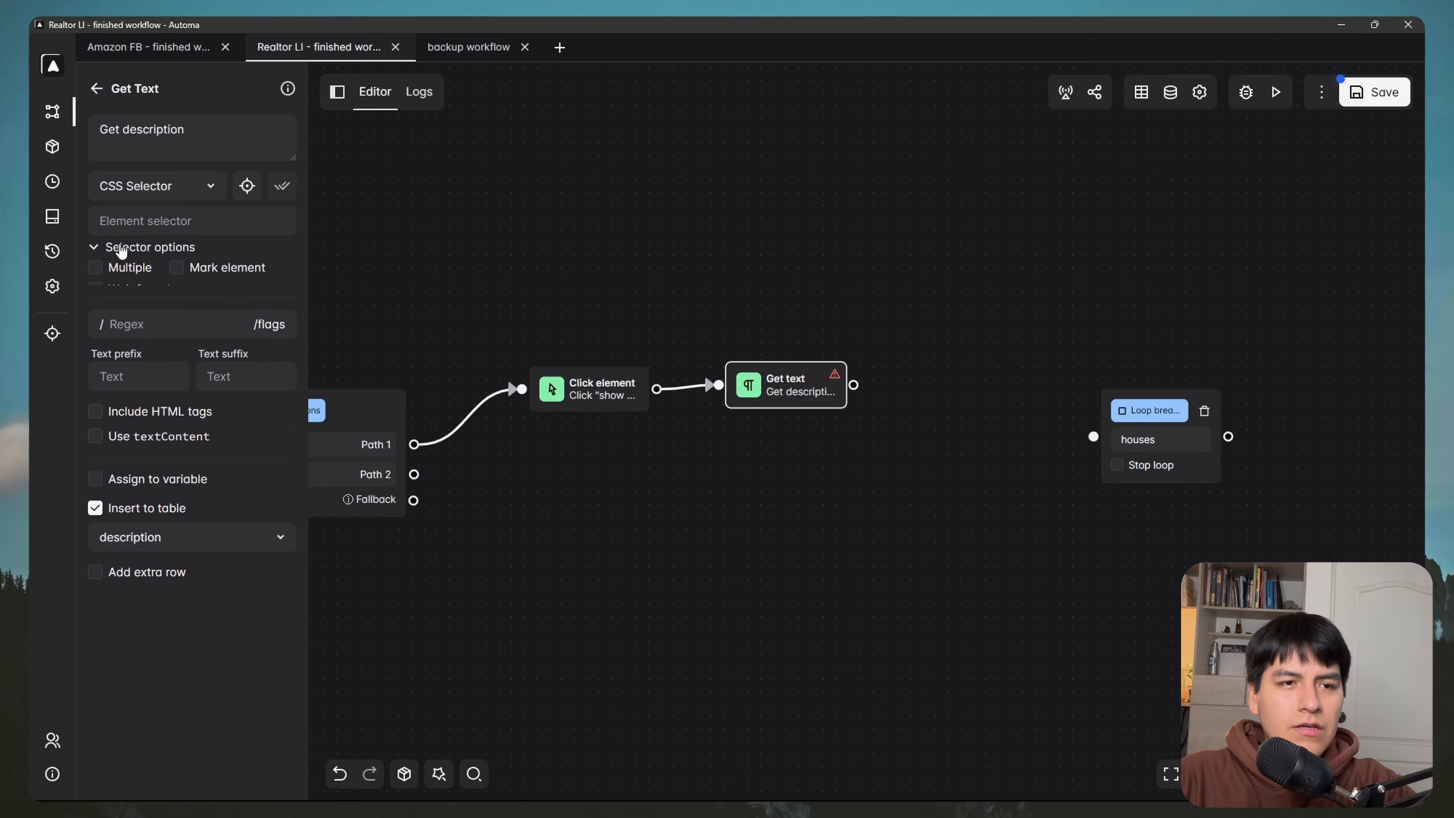
pyautogui.click(95, 289)
# Step: Bring the realtor.com browser window over the editor and expand the property details description
pyautogui.press('super')
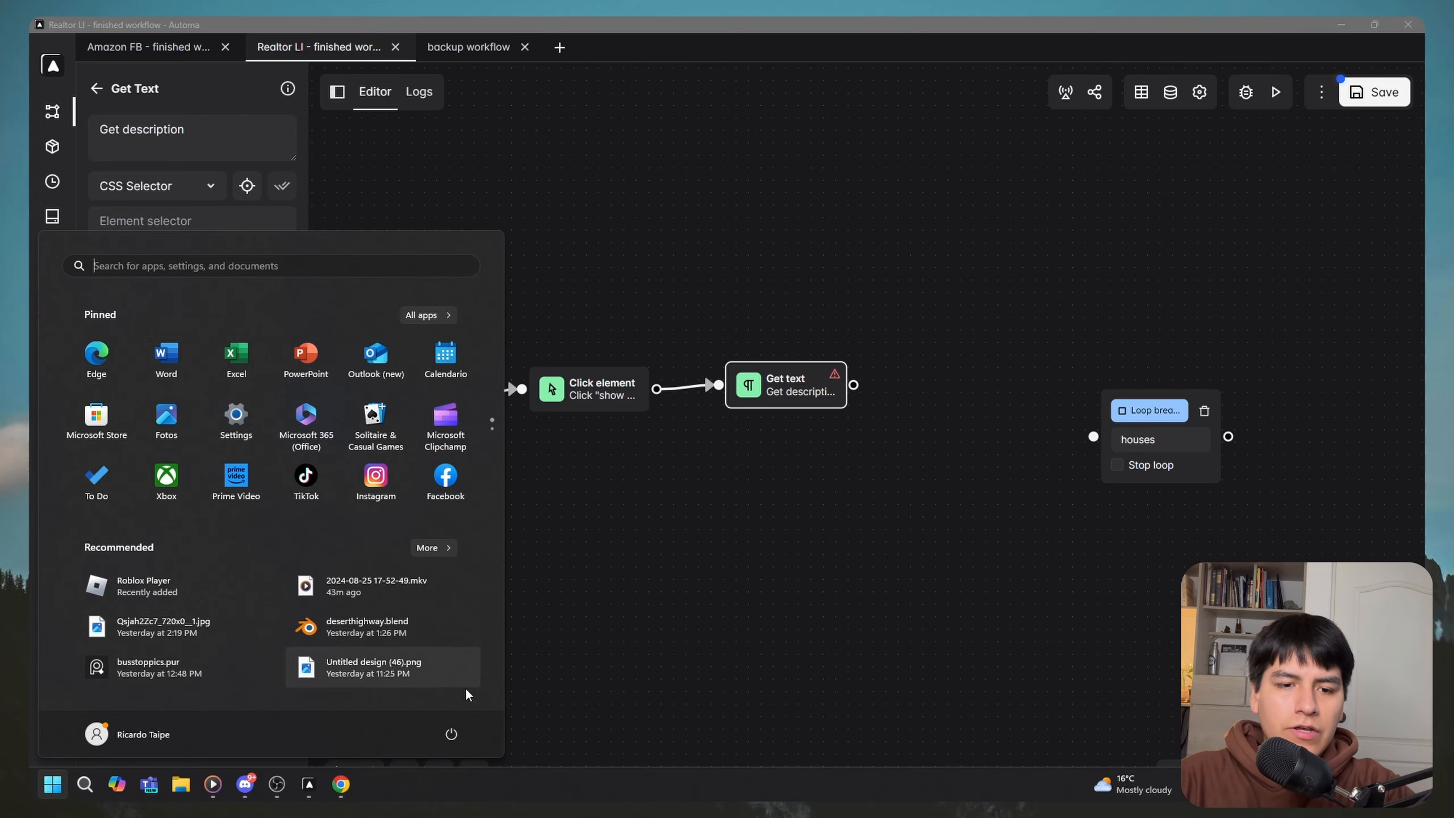
pyautogui.moveTo(352, 779)
pyautogui.click(422, 715)
pyautogui.click(681, 384)
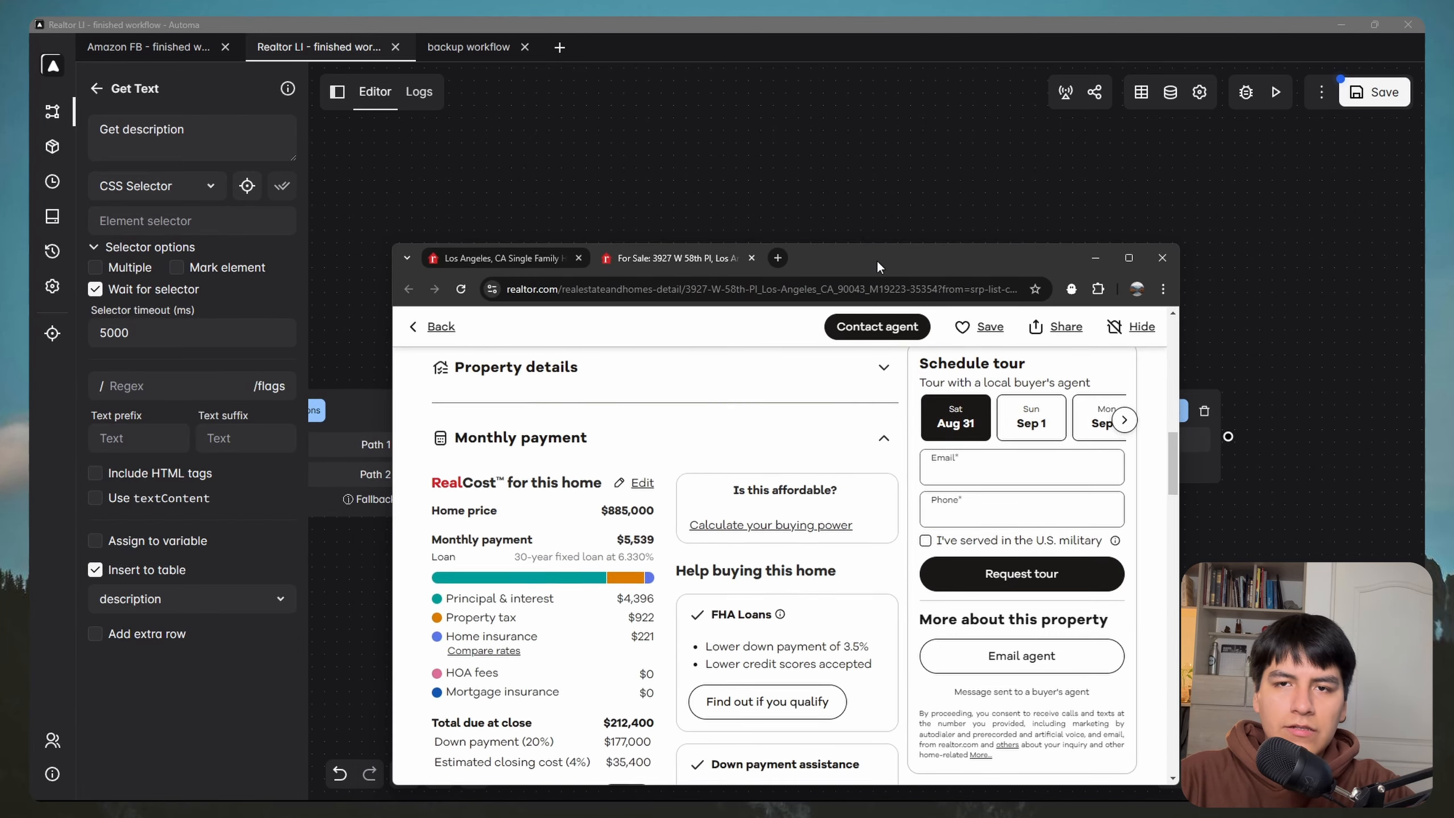
pyautogui.moveTo(879, 260); pyautogui.dragTo(887, 215)
pyautogui.click(825, 337)
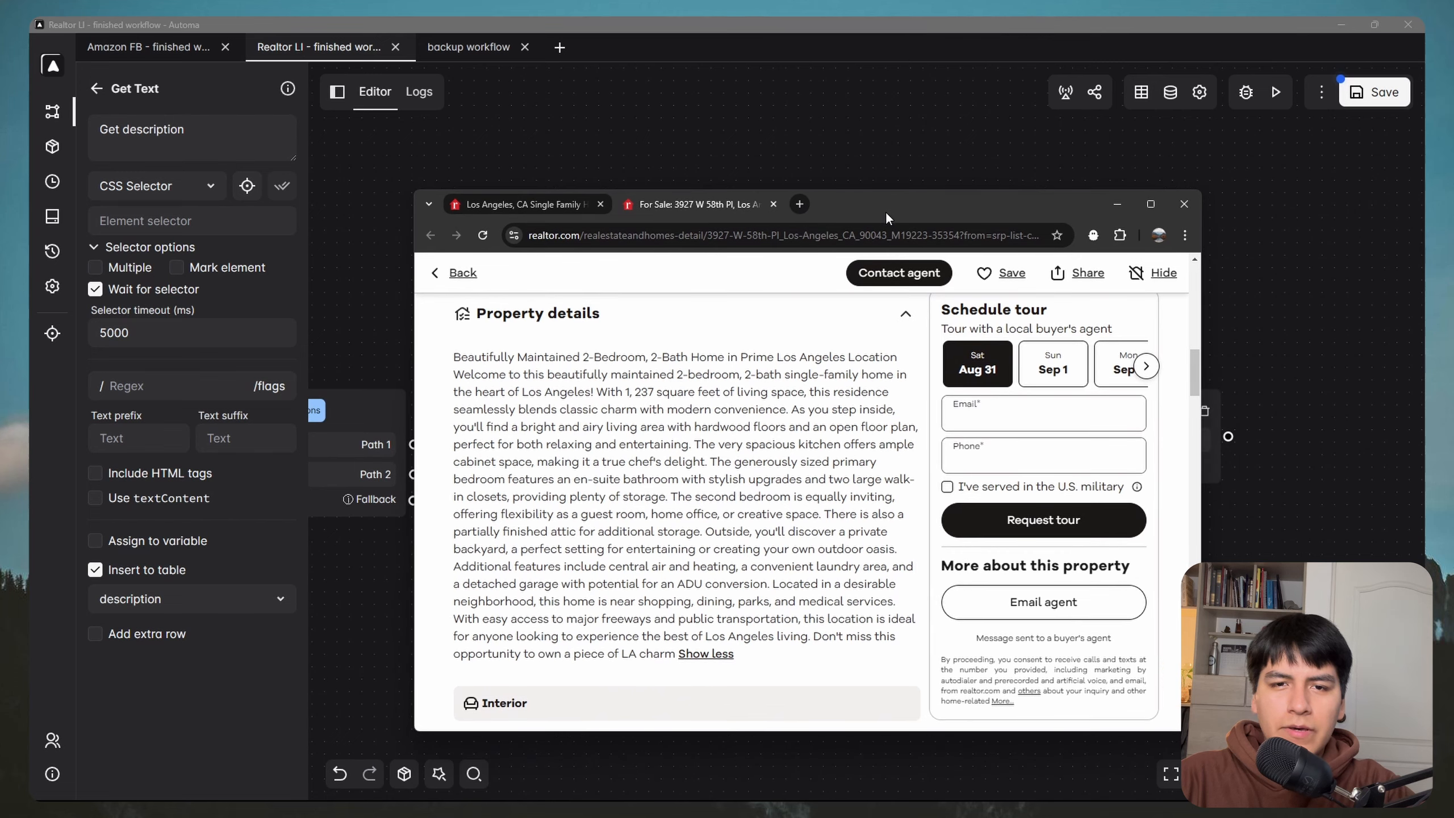
# Step: Pick the description paragraph with Automa's element picker and paste p.sc-50841cf1-6 as the selector
pyautogui.click(246, 186)
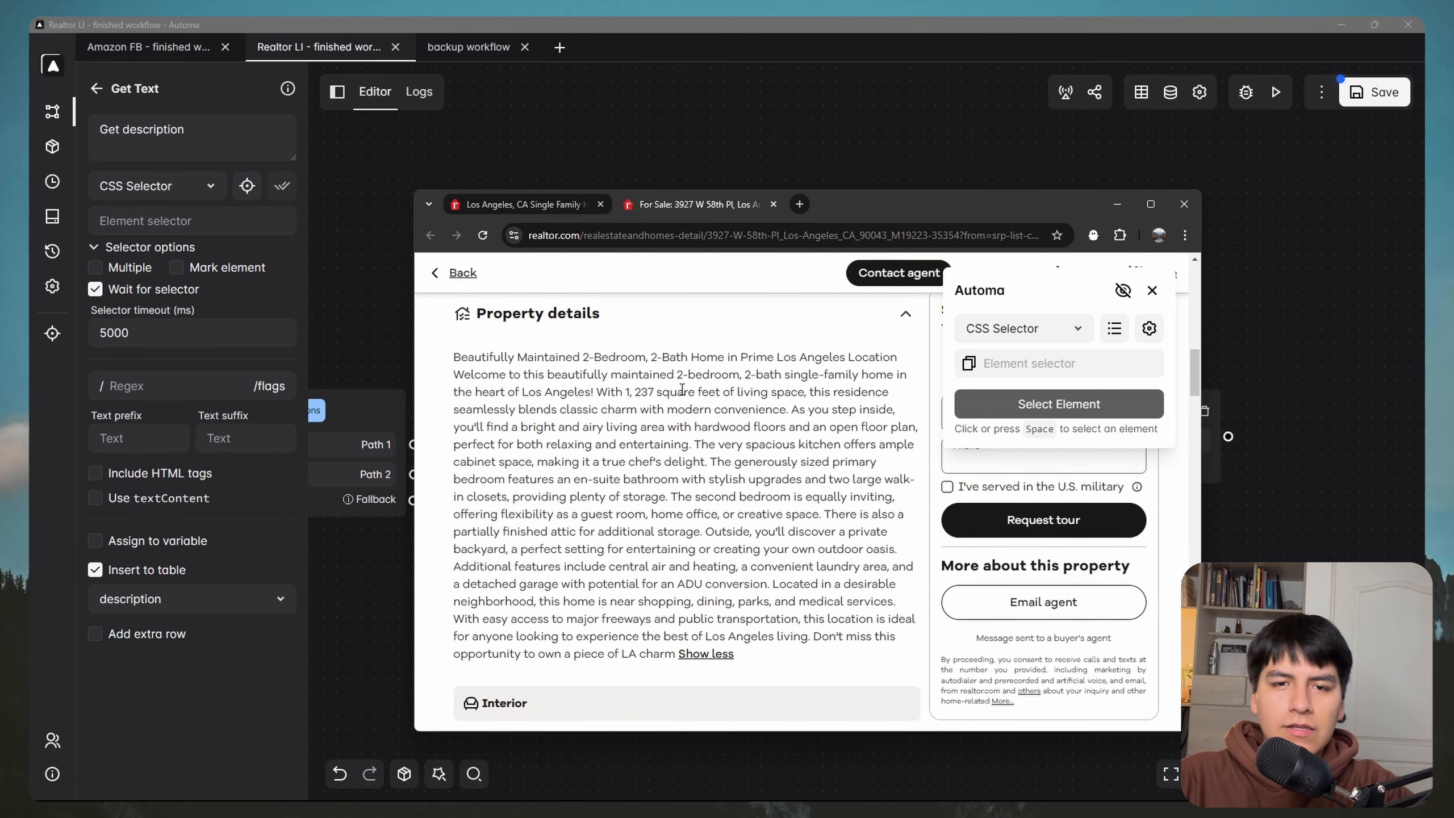
pyautogui.click(1124, 291)
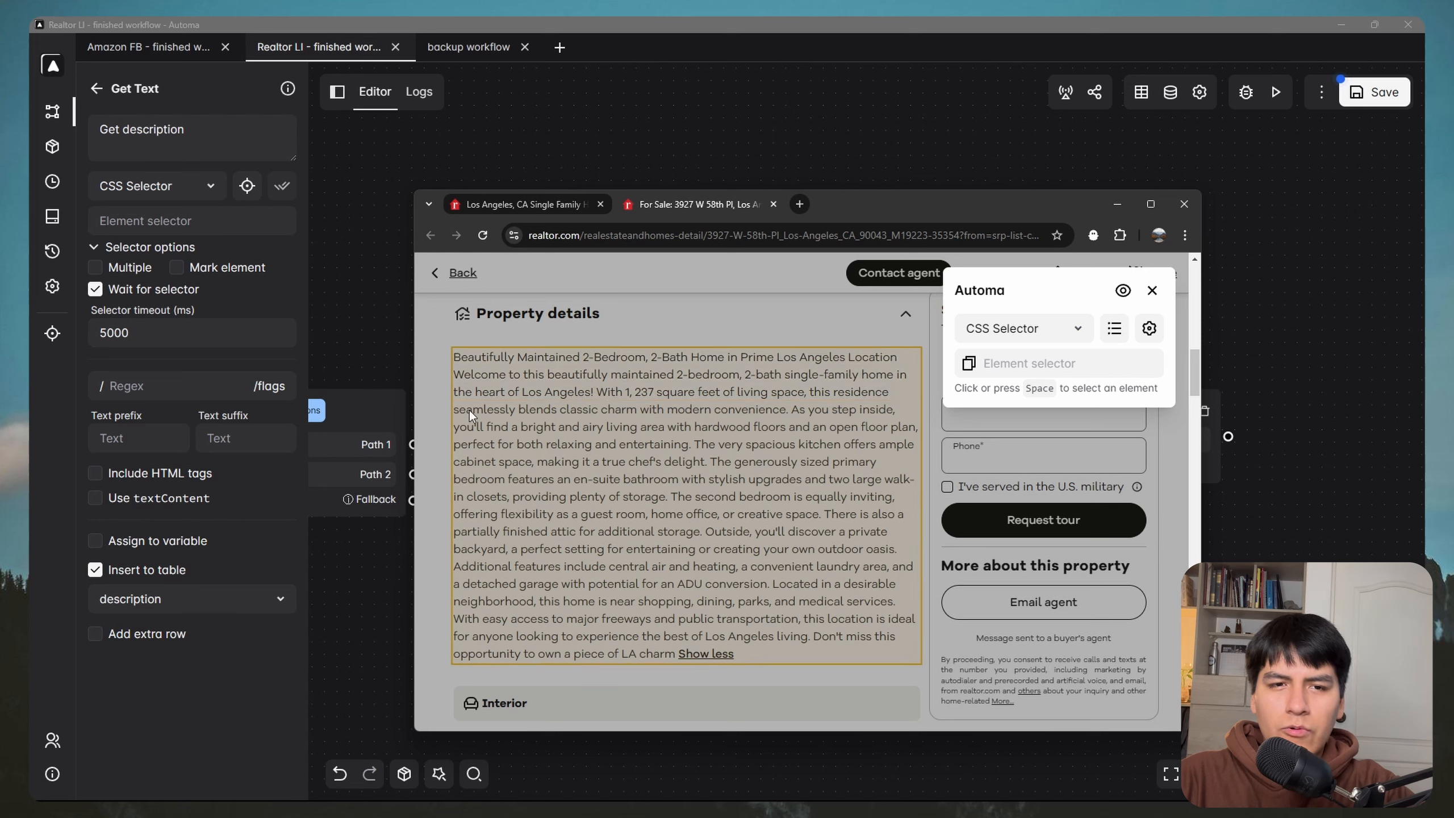
pyautogui.click(544, 369)
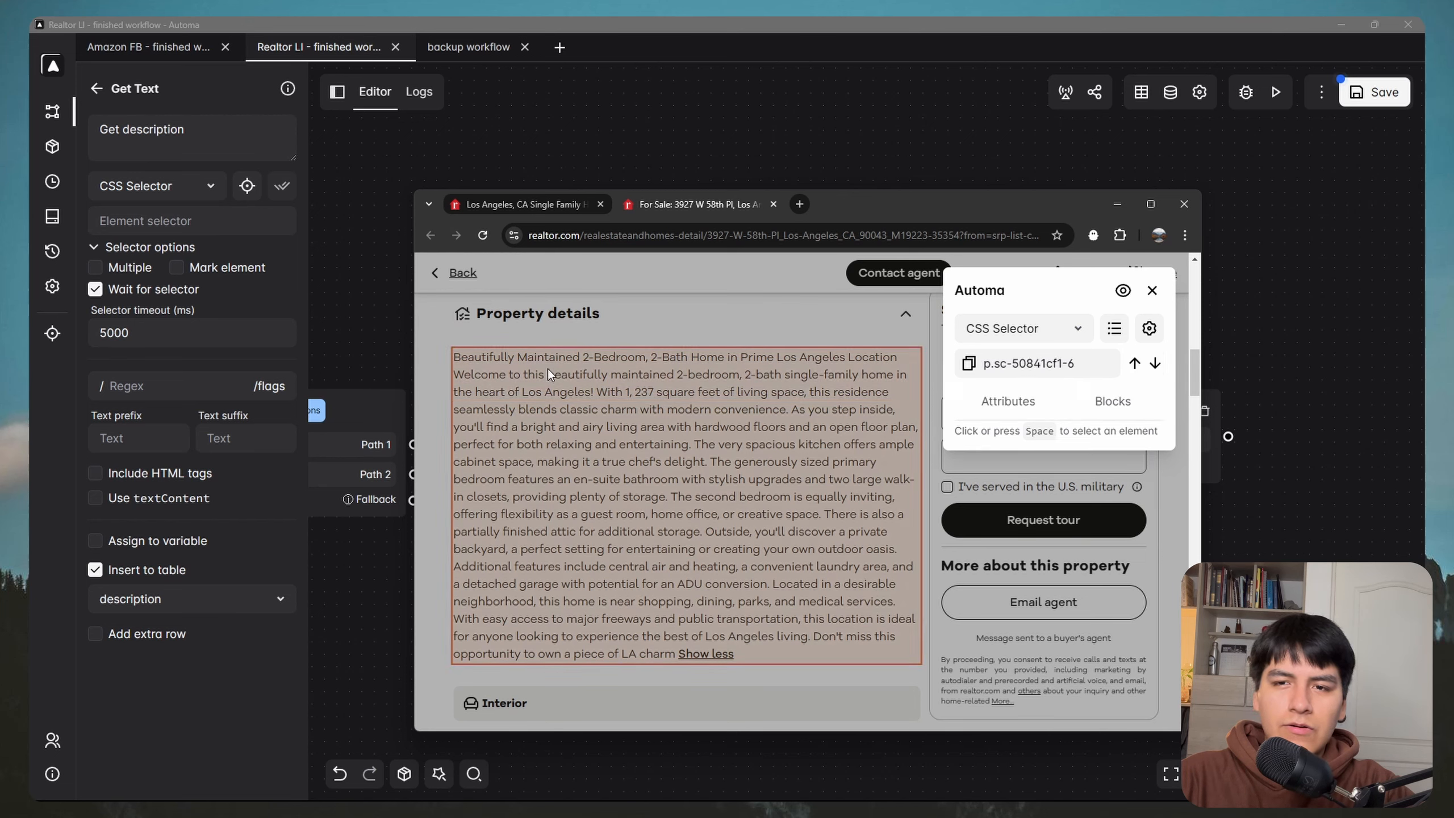
pyautogui.click(969, 363)
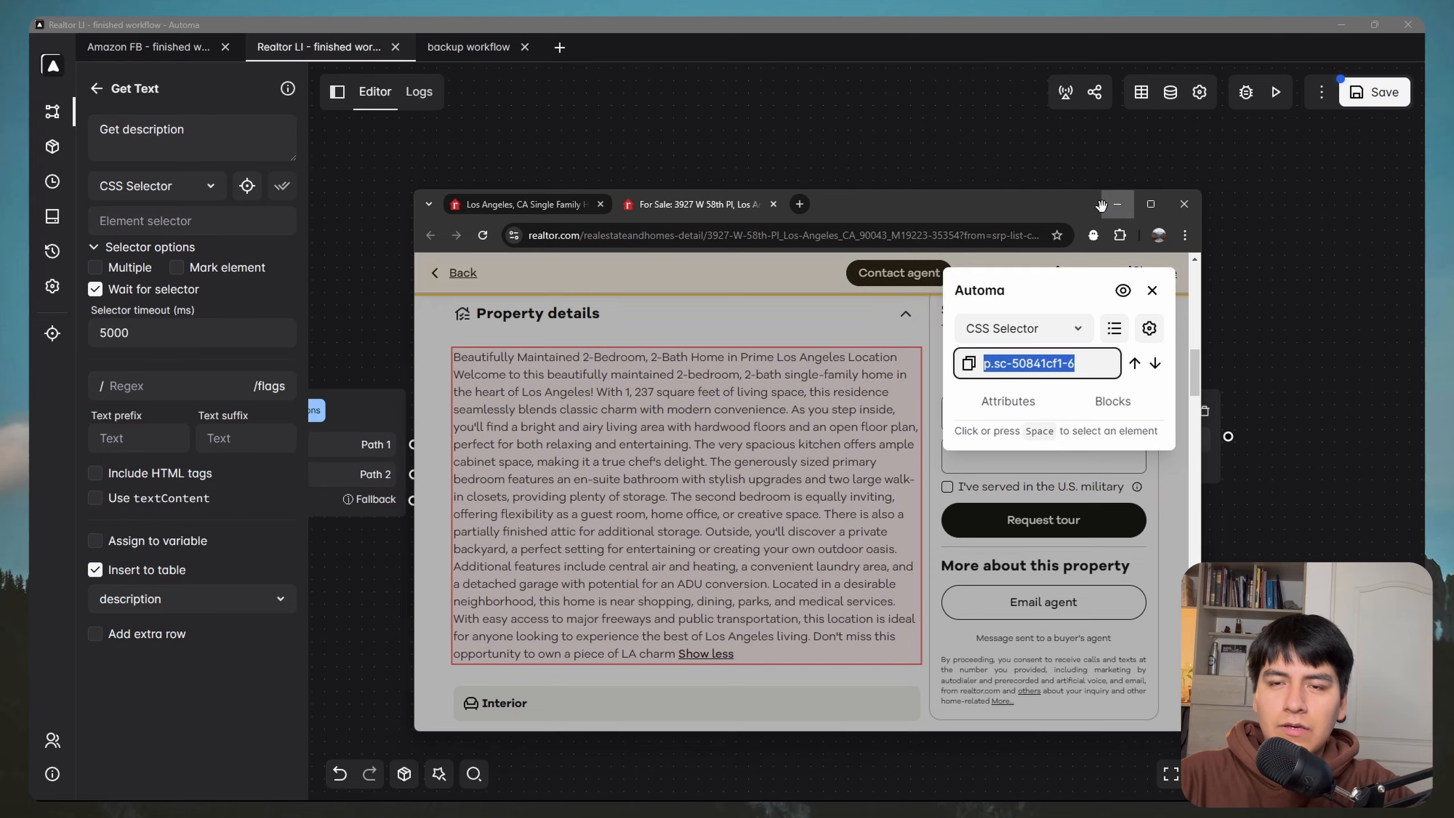
pyautogui.click(219, 223)
pyautogui.hotkey('ctrl', 'v')
pyautogui.moveTo(704, 312); pyautogui.dragTo(898, 297)
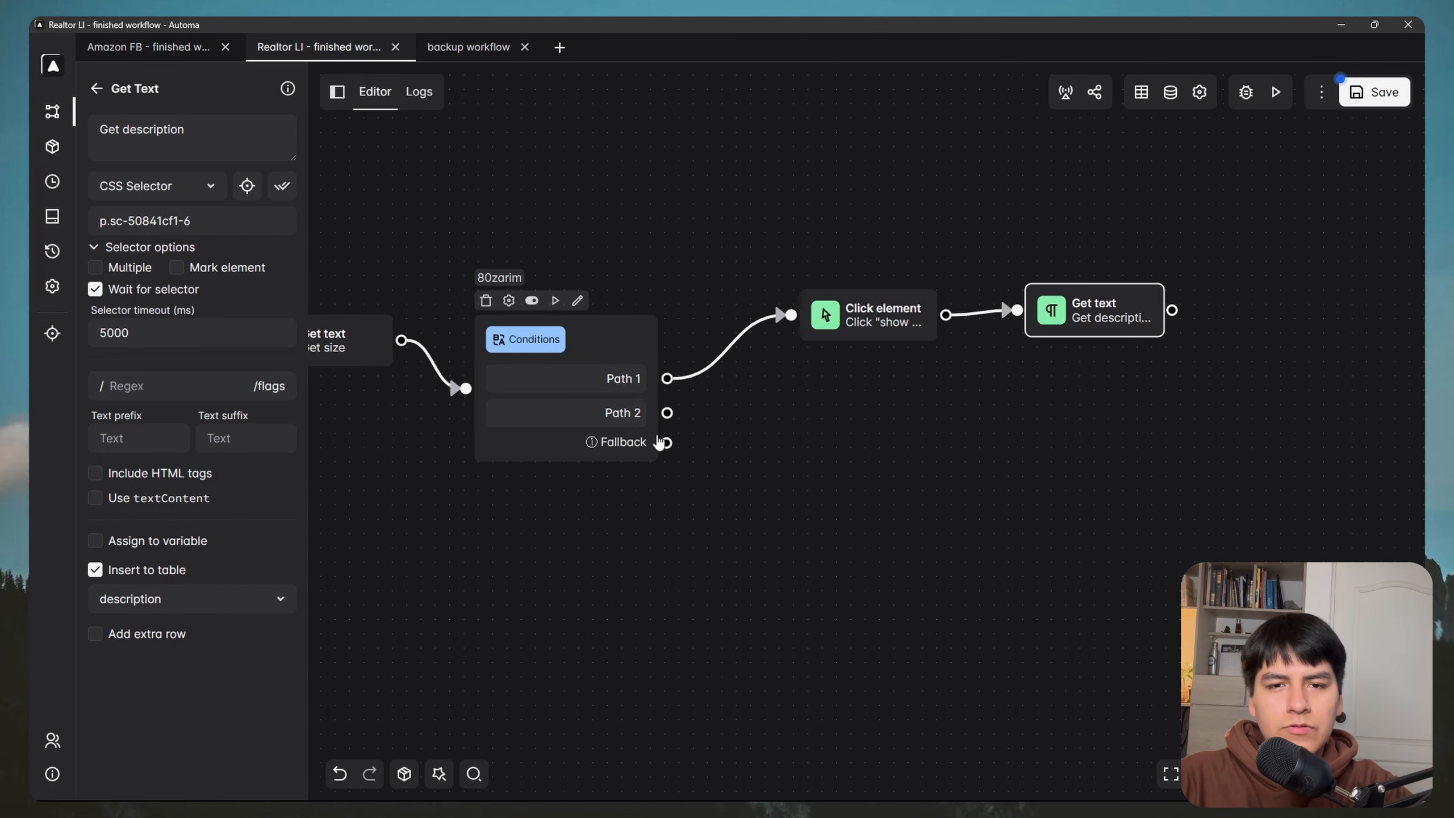
pyautogui.moveTo(737, 434); pyautogui.dragTo(892, 328)
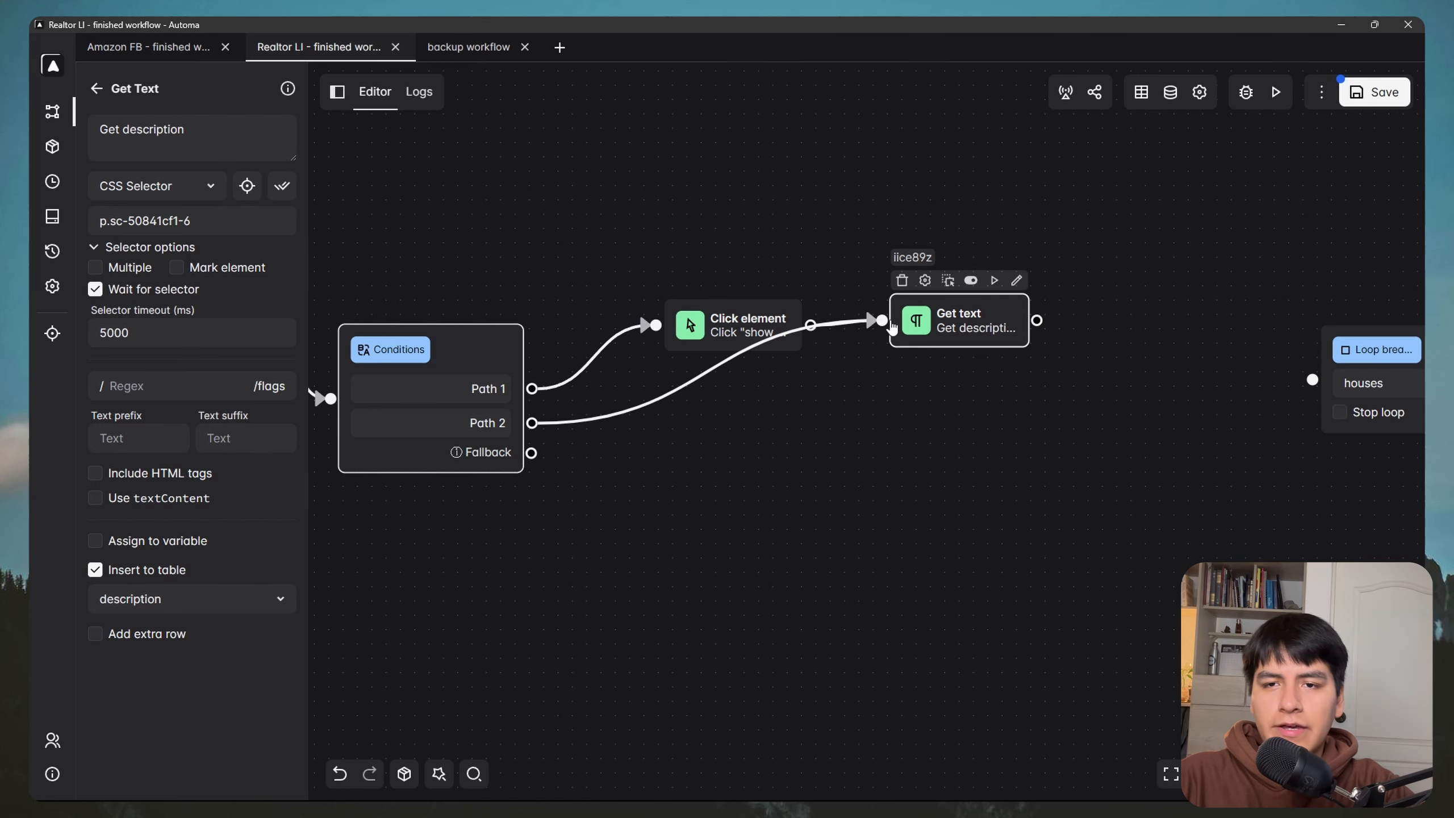
# Step: Rearrange the nodes so the full Trigger-to-Get description chain is visible, then save the workflow
pyautogui.moveTo(805, 229); pyautogui.dragTo(700, 235)
pyautogui.moveTo(631, 332); pyautogui.dragTo(608, 324)
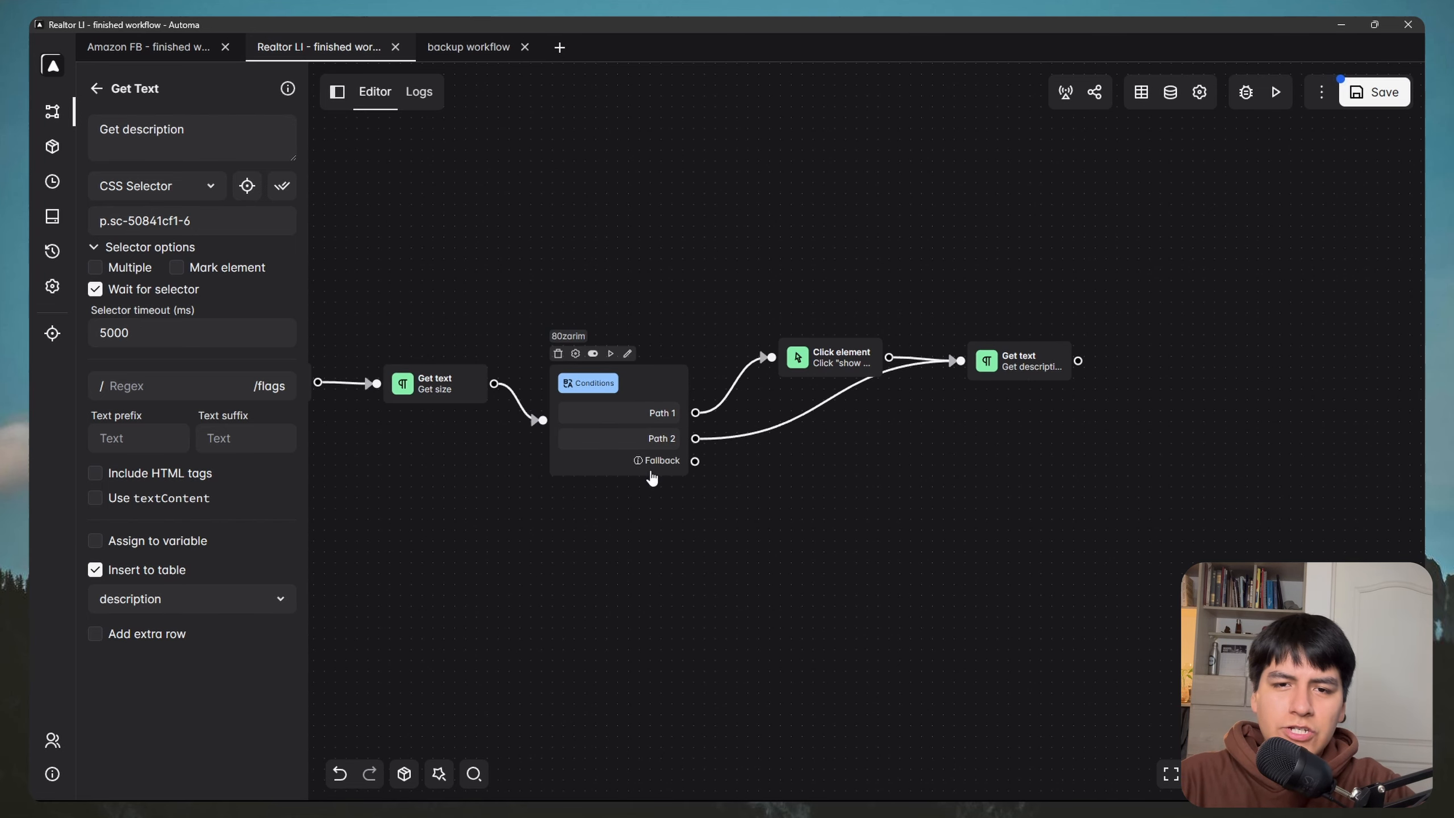
pyautogui.scroll(-5, 655, 503)
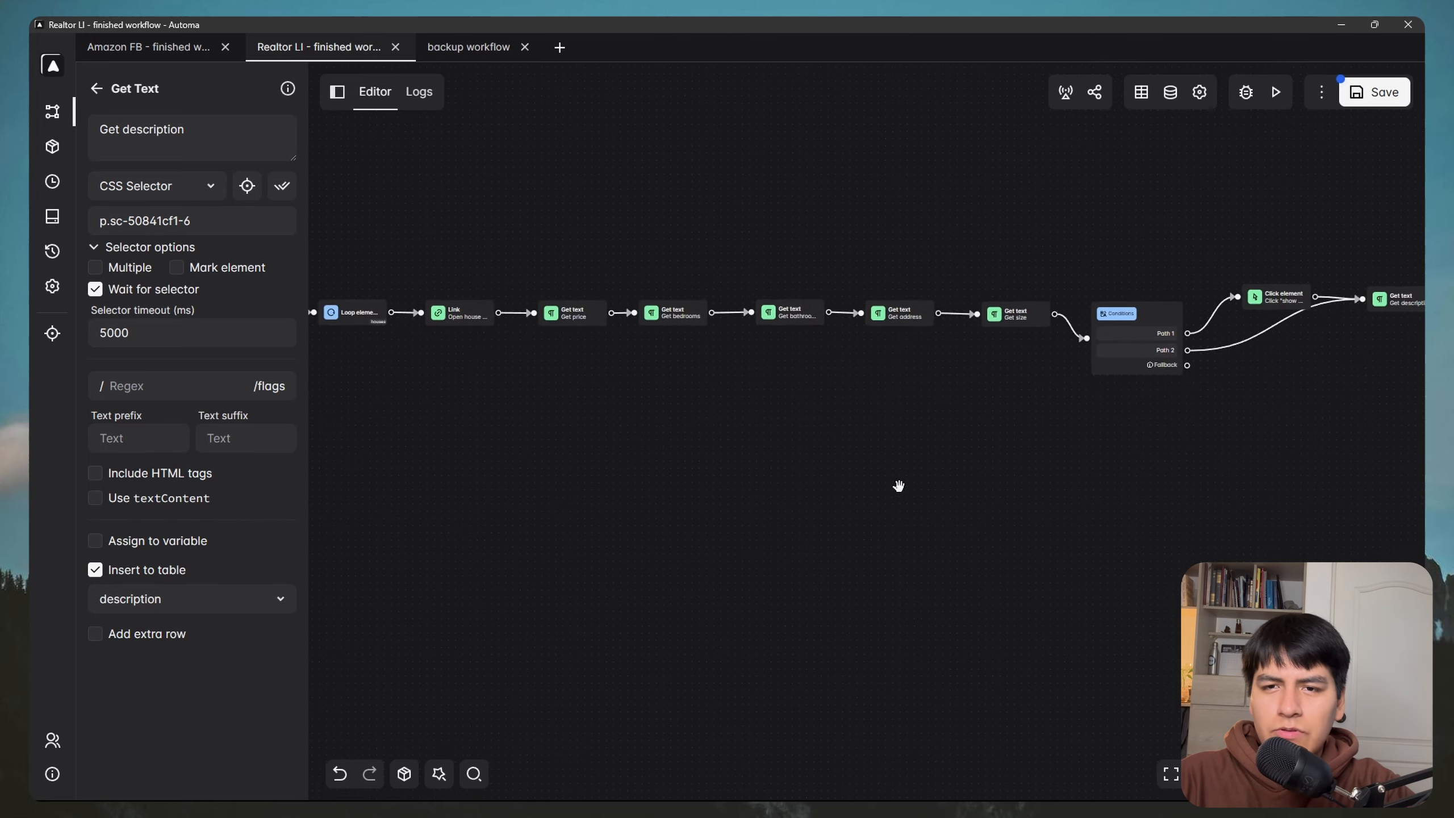
pyautogui.moveTo(883, 504); pyautogui.dragTo(838, 445)
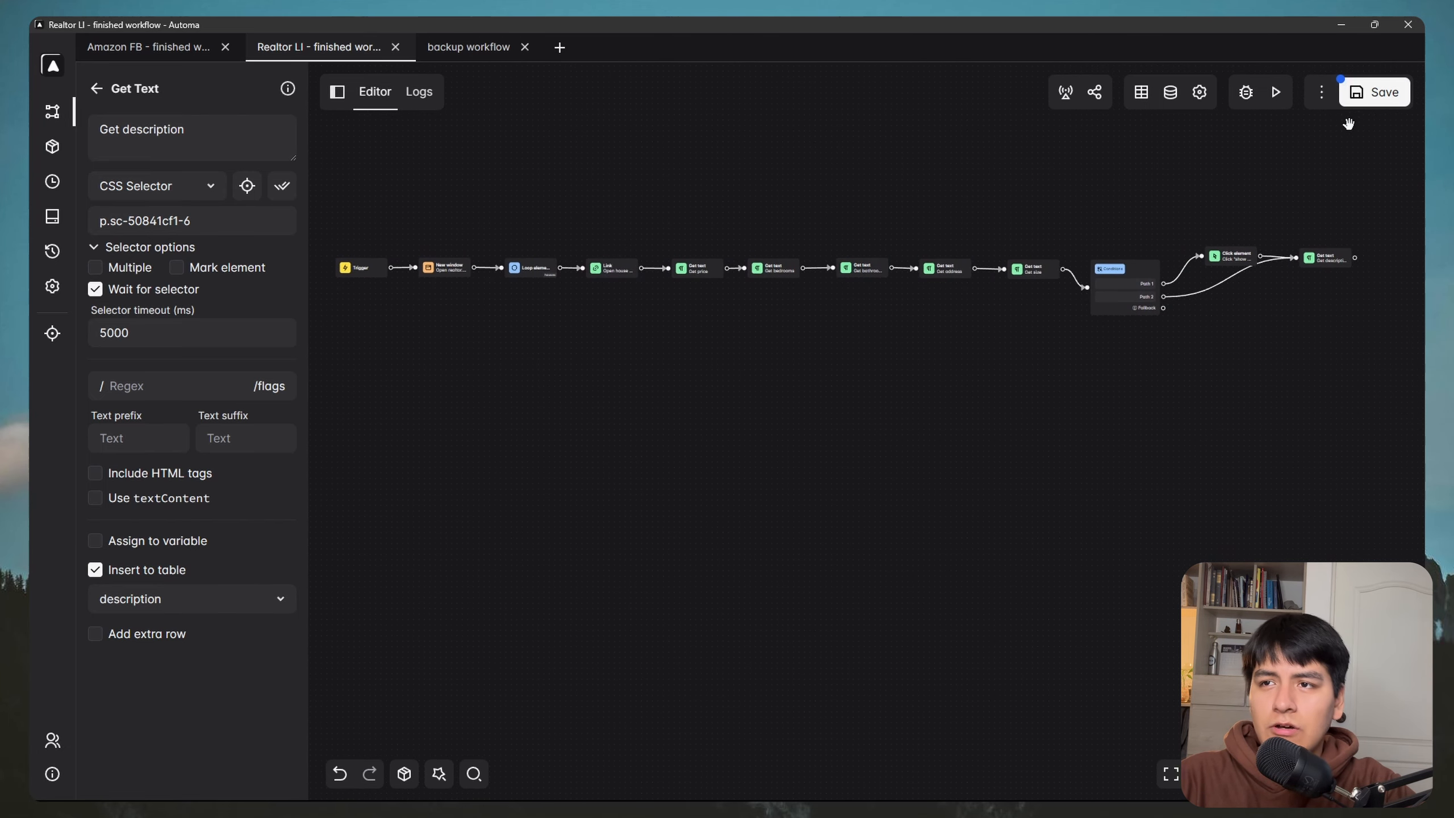
pyautogui.click(1374, 92)
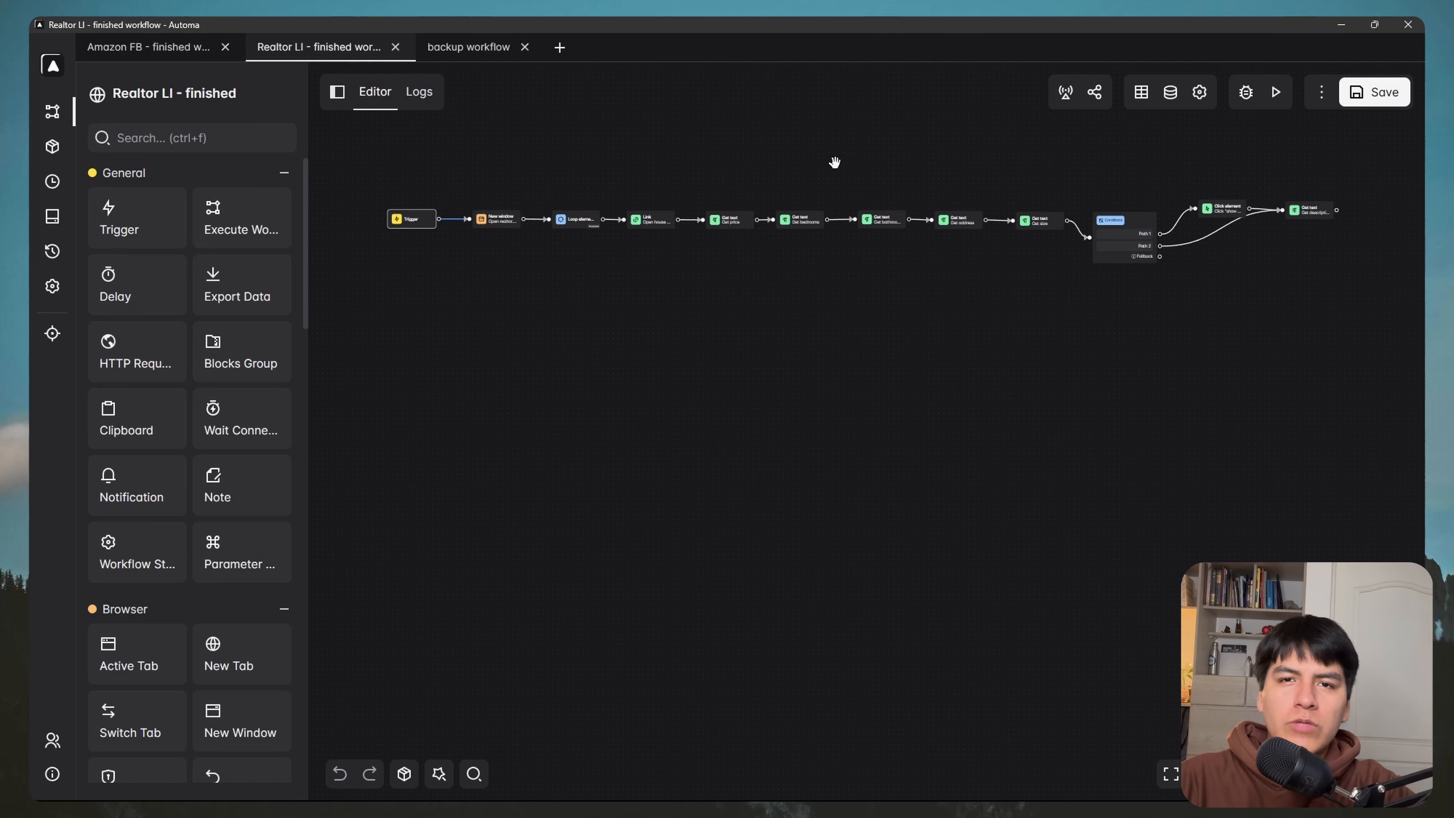
# Step: Replace the Trigger→New window link with a Delete Data block wired Trigger→Delete data→New window
pyautogui.scroll(5, 864, 295)
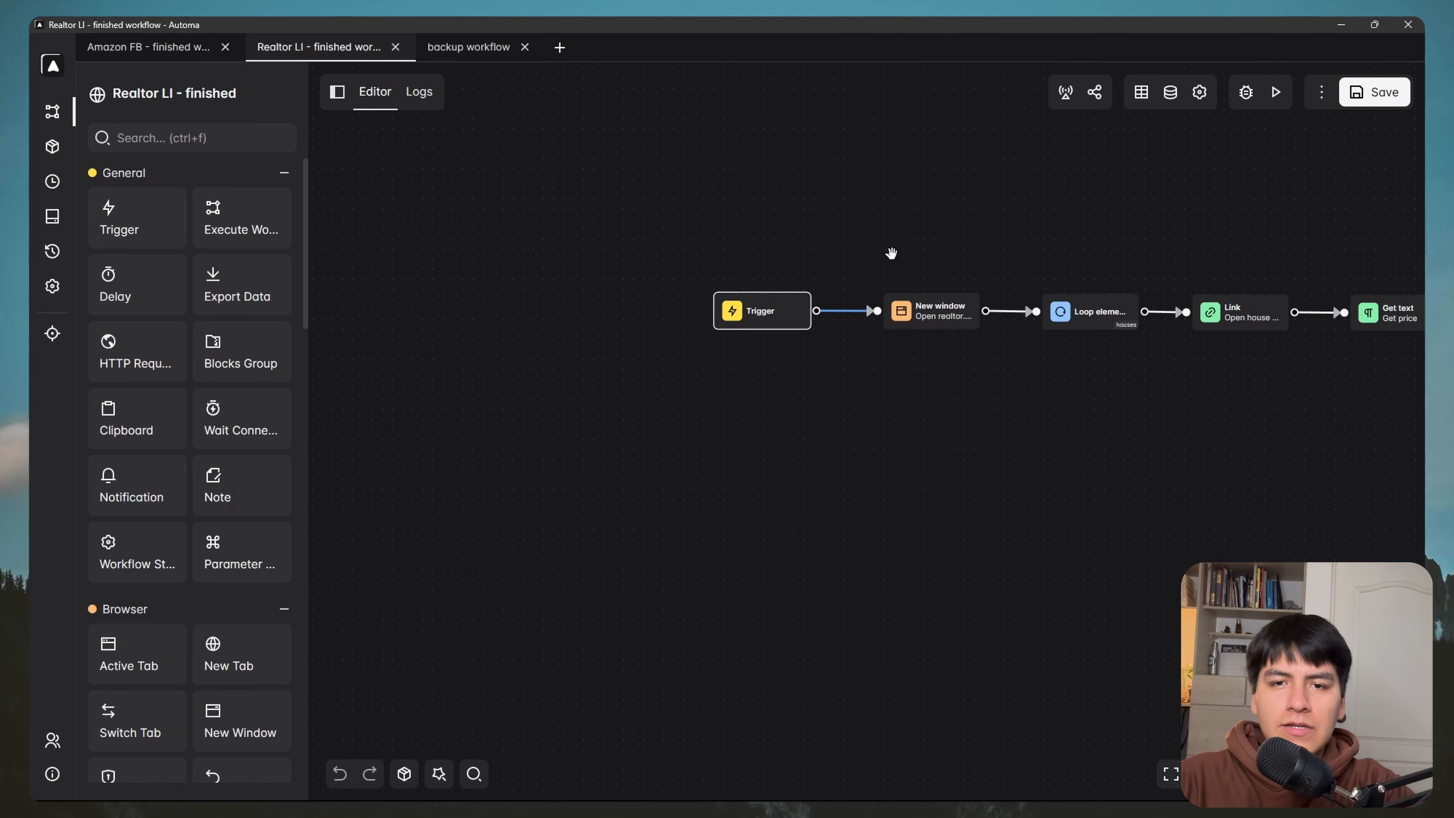
pyautogui.rightClick(812, 318)
pyautogui.click(827, 363)
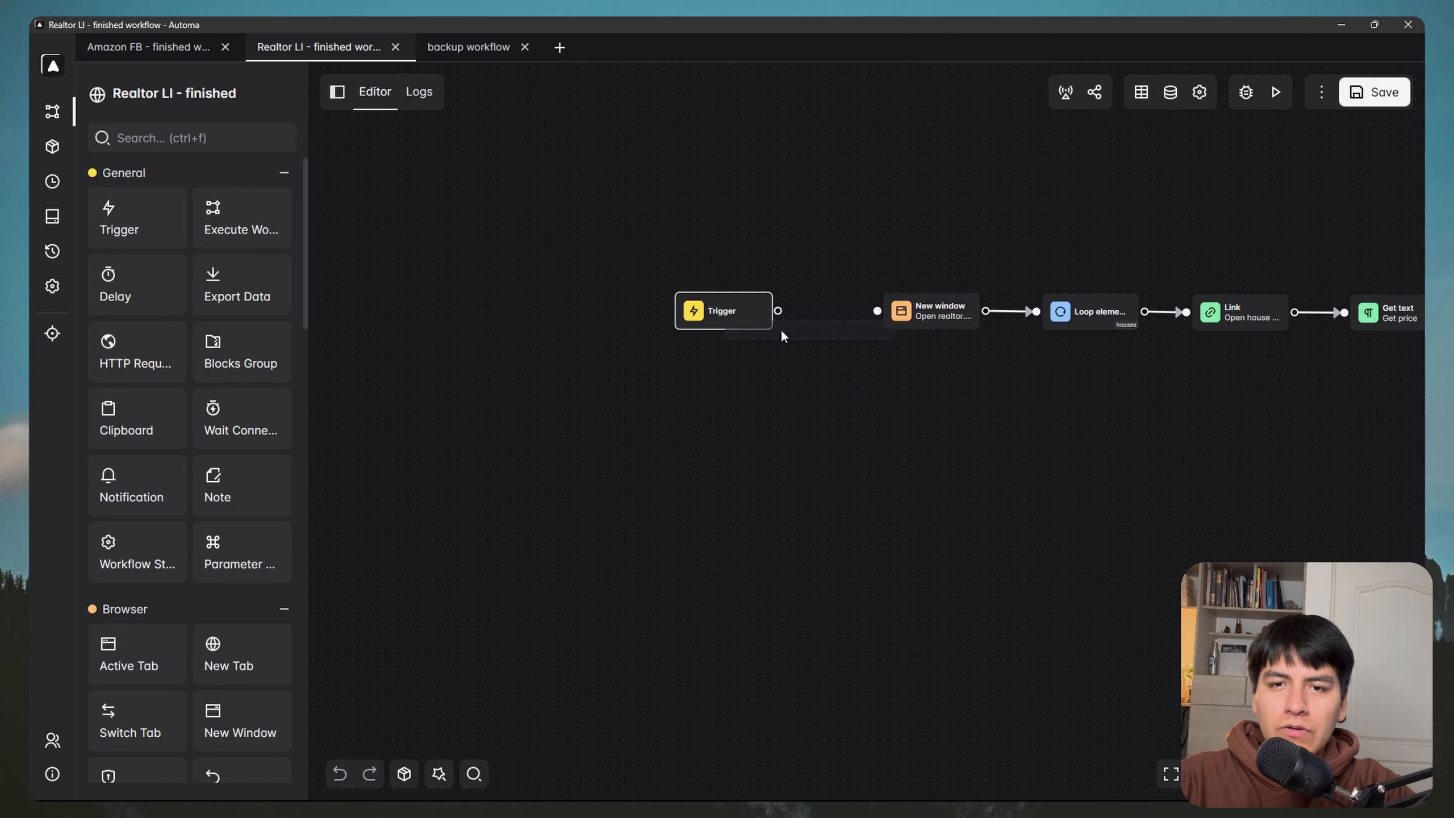
pyautogui.moveTo(739, 313); pyautogui.dragTo(718, 311)
pyautogui.click(225, 136)
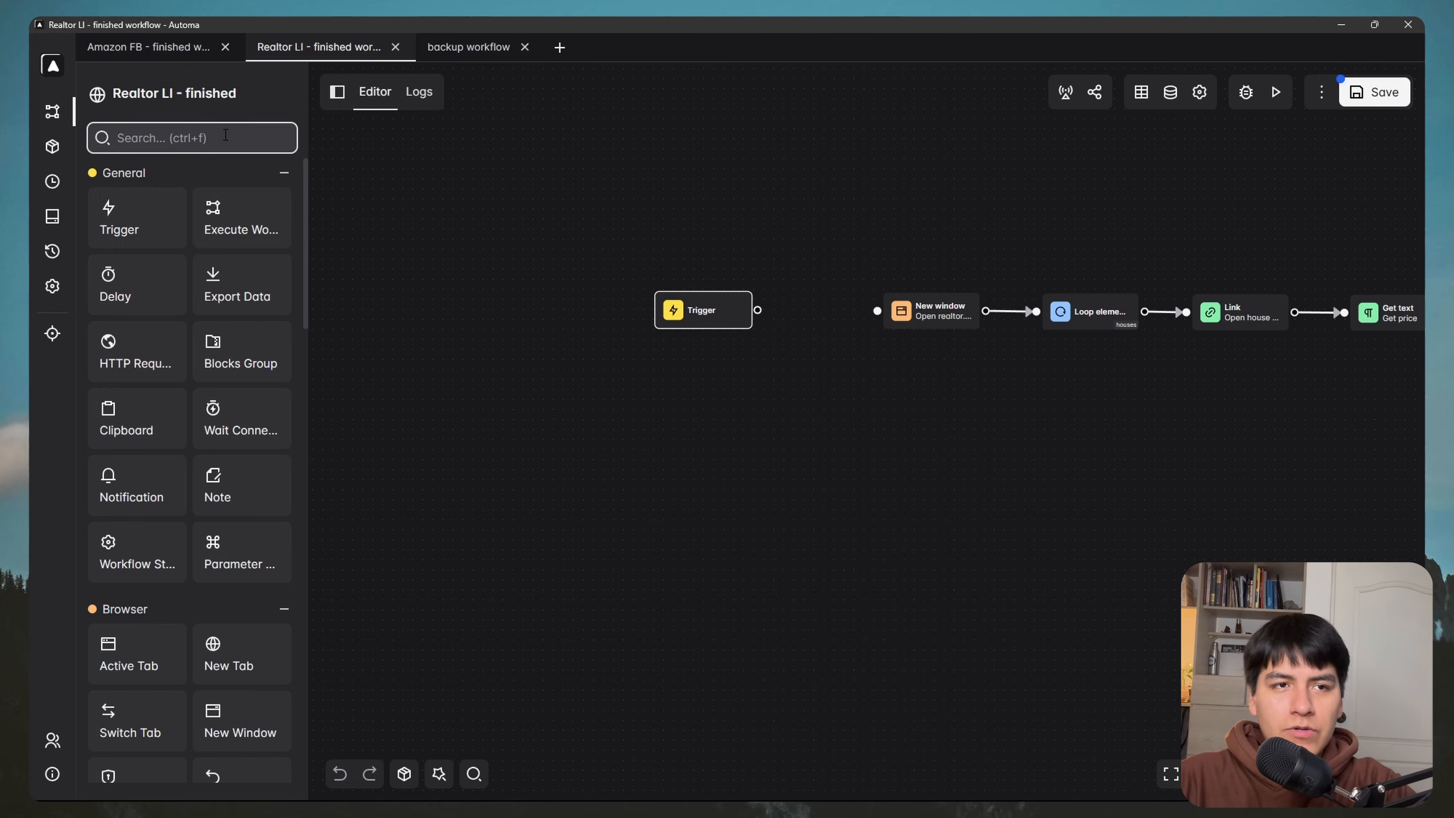
pyautogui.write('delete')
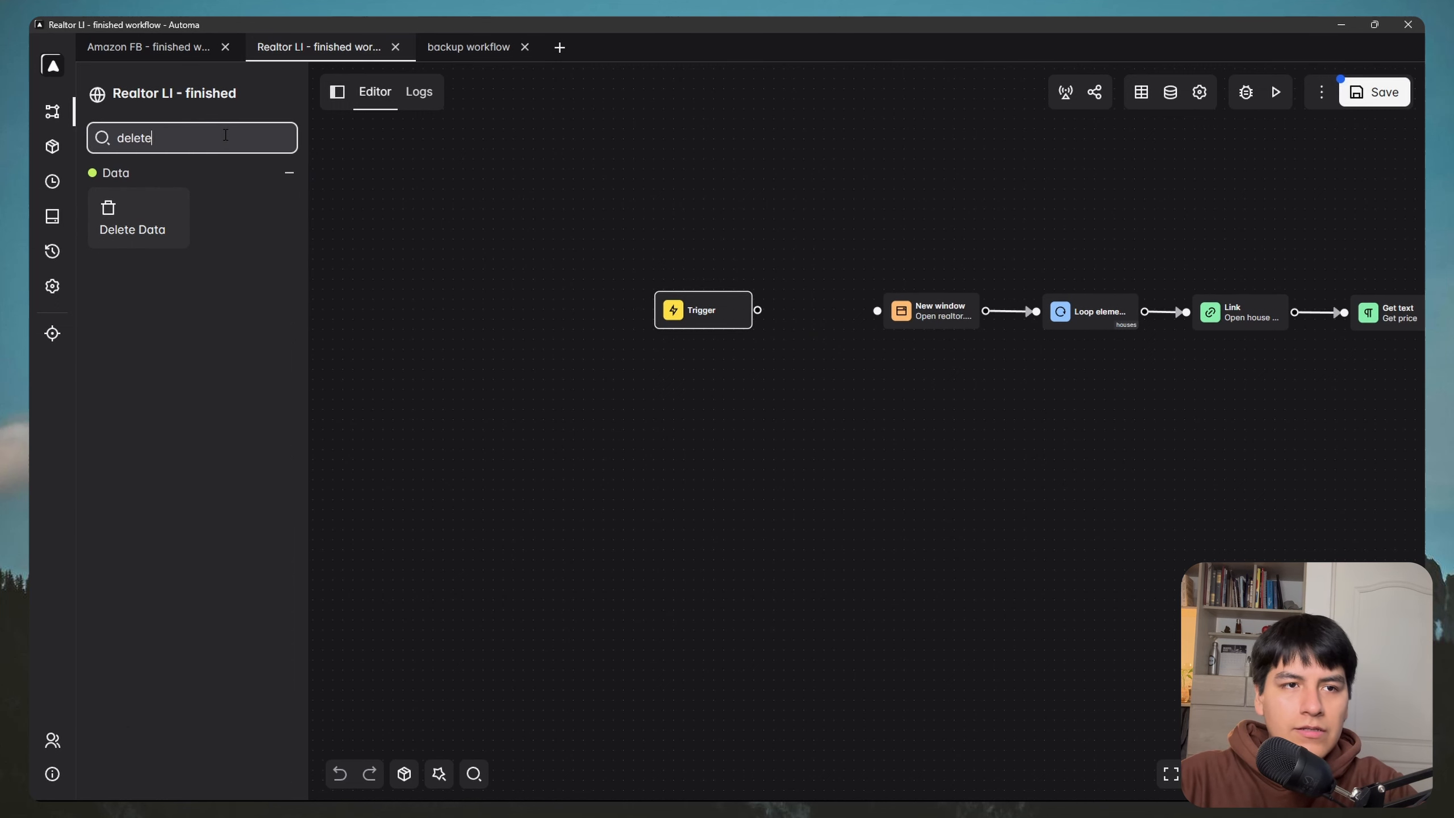
pyautogui.moveTo(132, 212); pyautogui.dragTo(792, 315)
pyautogui.moveTo(713, 311); pyautogui.dragTo(656, 319)
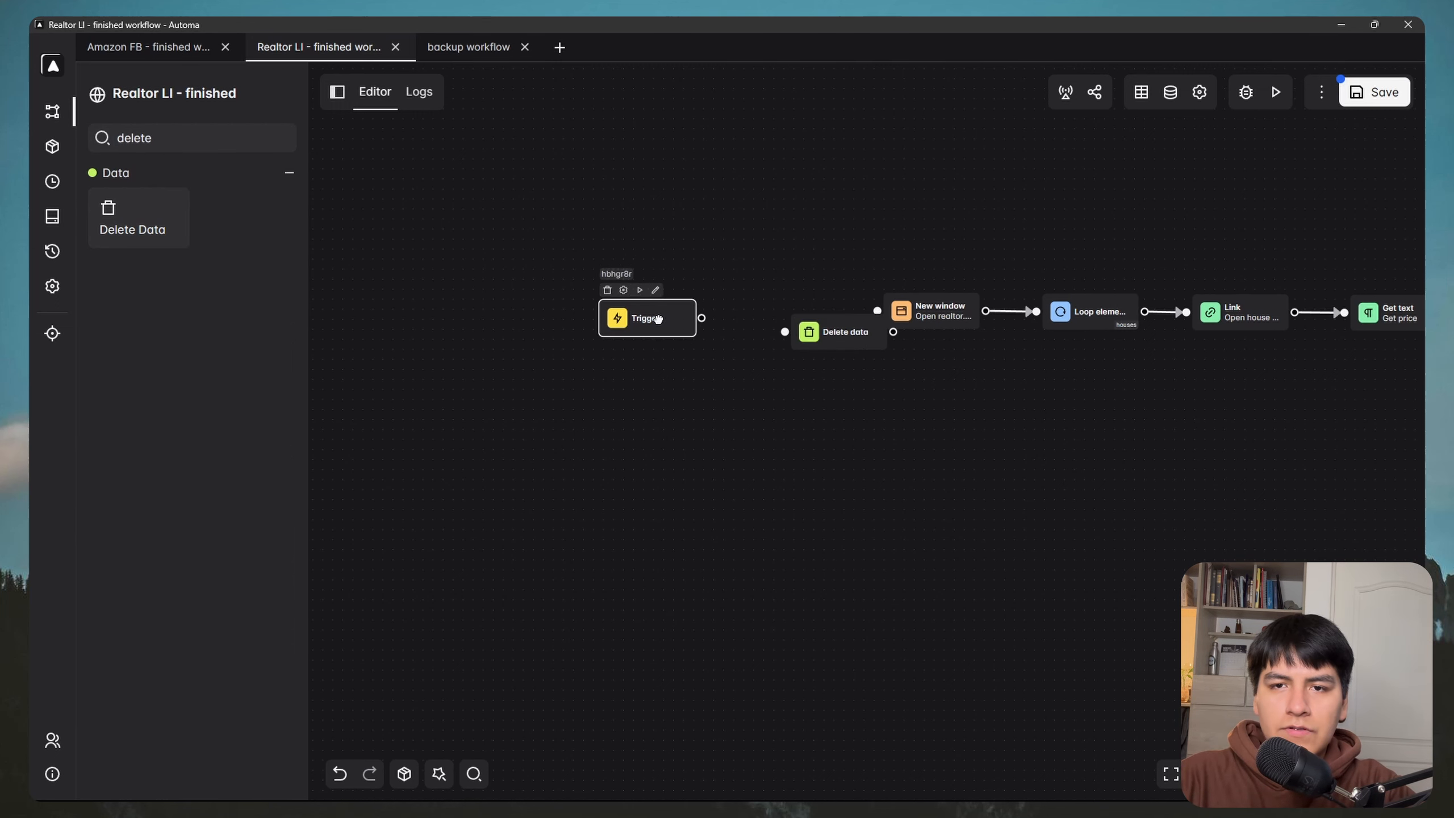
pyautogui.scroll(2, 808, 295)
pyautogui.moveTo(828, 364); pyautogui.dragTo(756, 348)
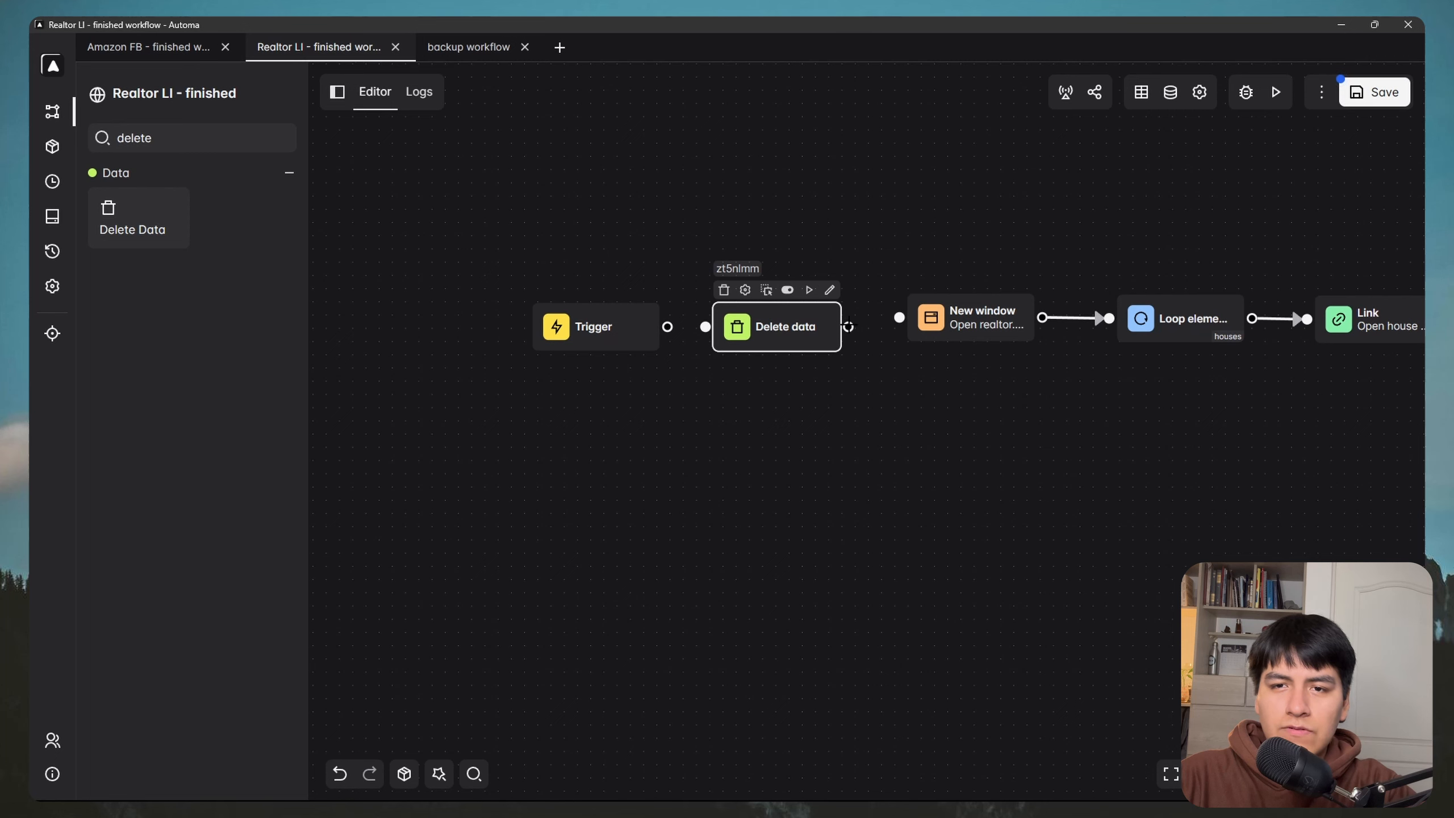
pyautogui.moveTo(849, 327); pyautogui.dragTo(898, 318)
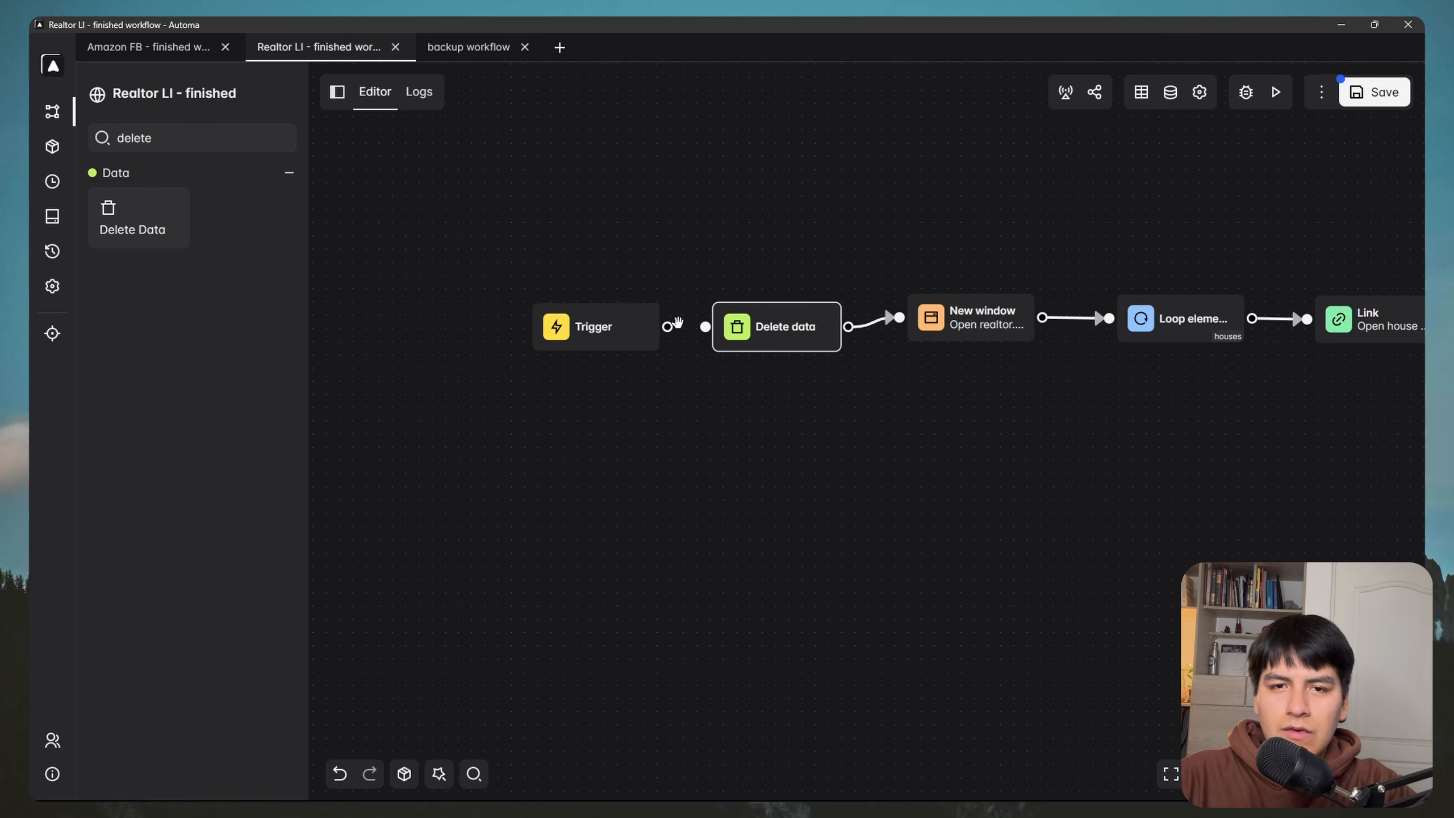
pyautogui.moveTo(668, 327); pyautogui.dragTo(705, 326)
# Step: Set the Delete data block to clear [All columns] of the table
pyautogui.doubleClick(756, 327)
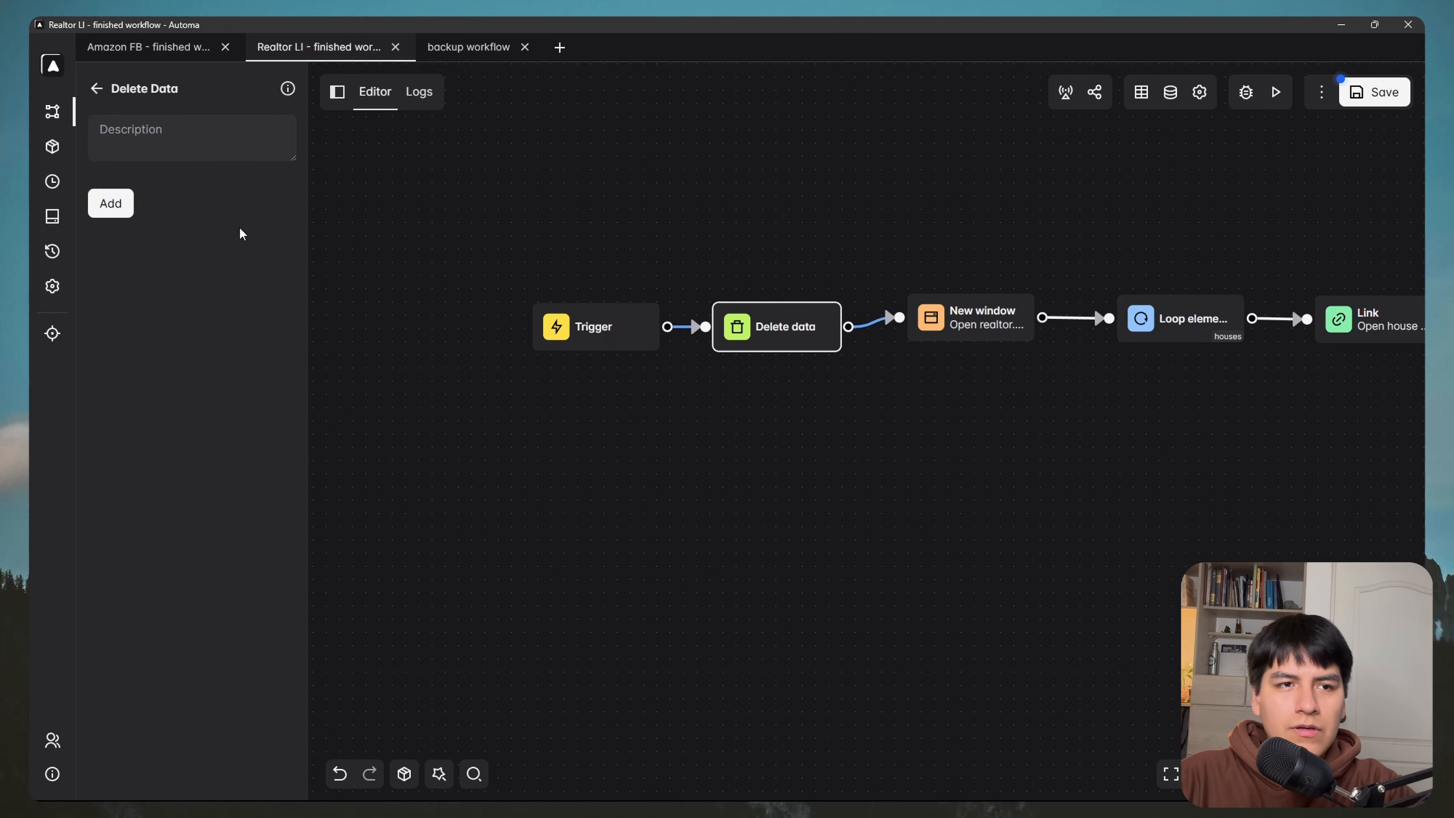
pyautogui.click(117, 207)
pyautogui.click(156, 216)
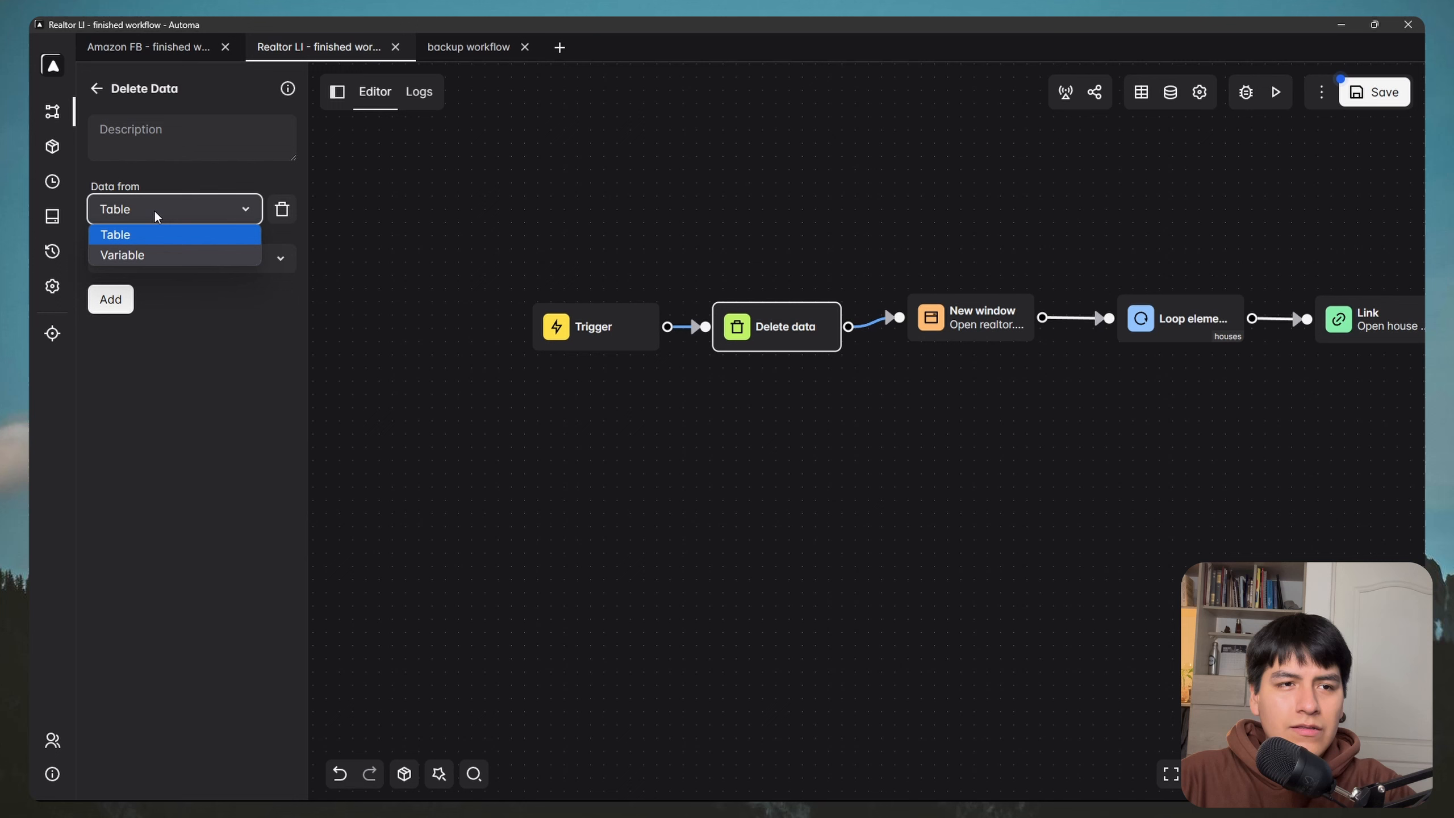
pyautogui.click(130, 241)
pyautogui.click(173, 260)
pyautogui.click(158, 289)
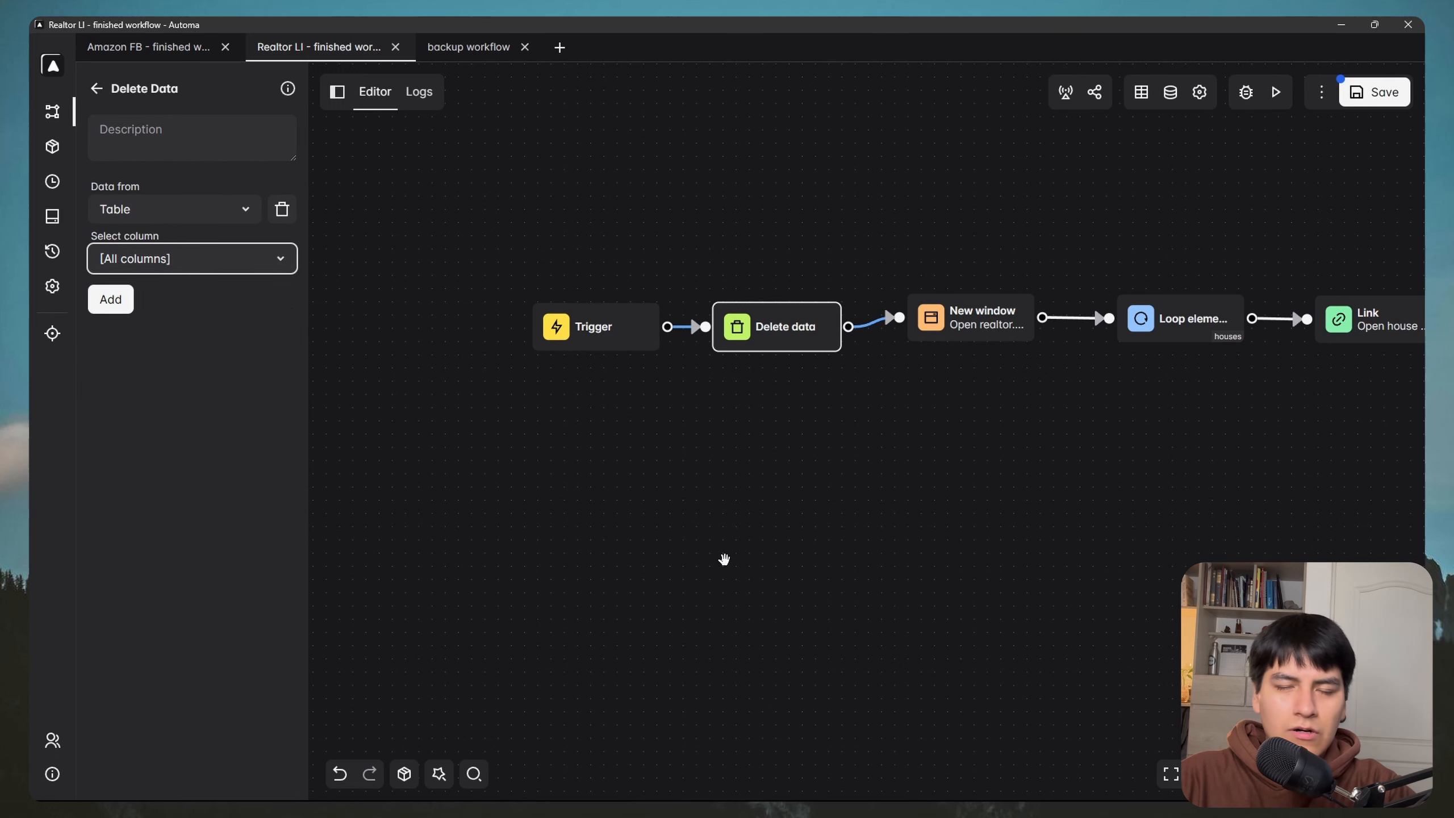
pyautogui.scroll(-5, 916, 510)
pyautogui.hscroll(5, 835, 383)
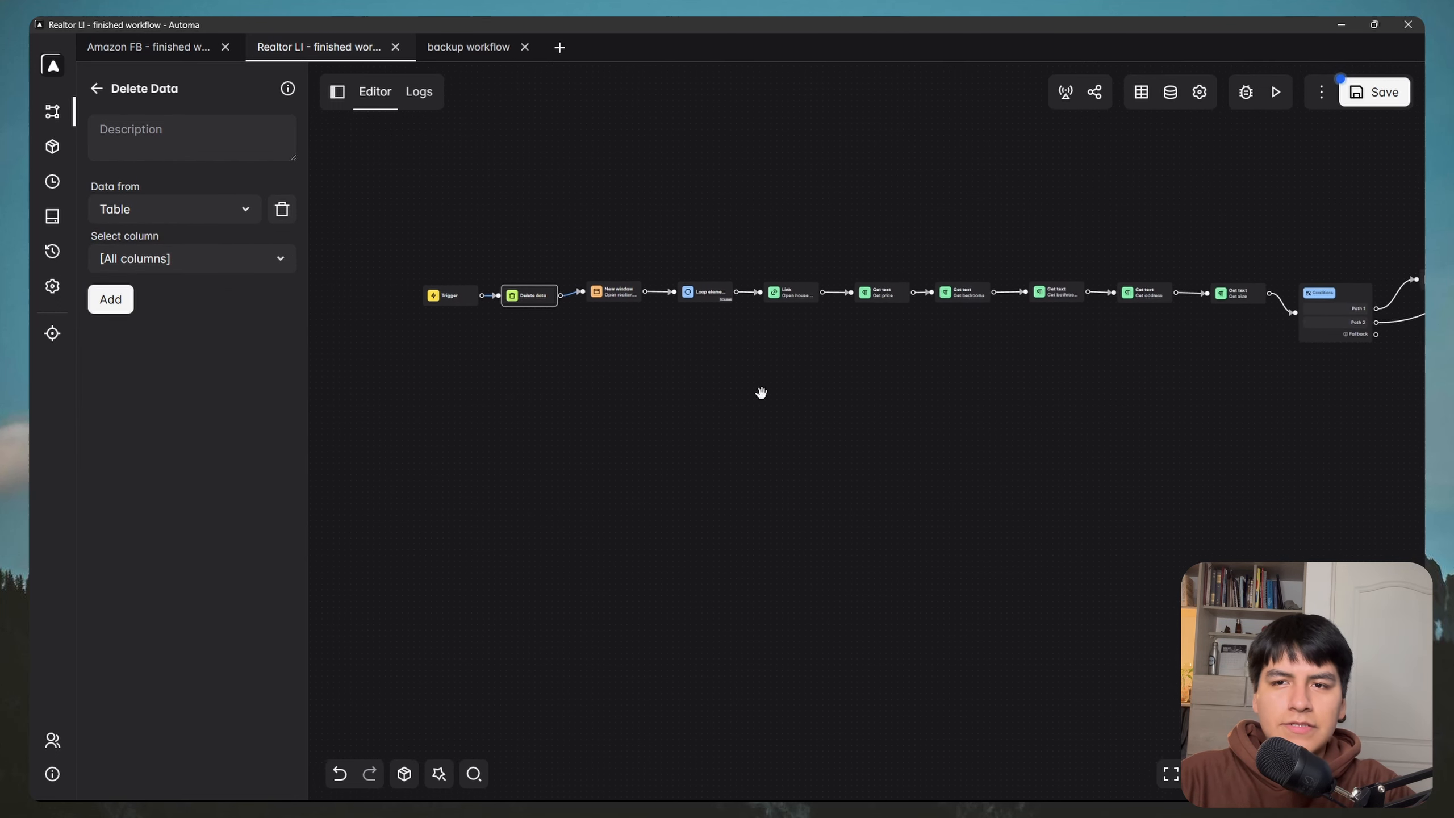
# Step: Execute the workflow and check the YT Realtor.com Linkedin table for the $885,000 listing row
pyautogui.click(1277, 93)
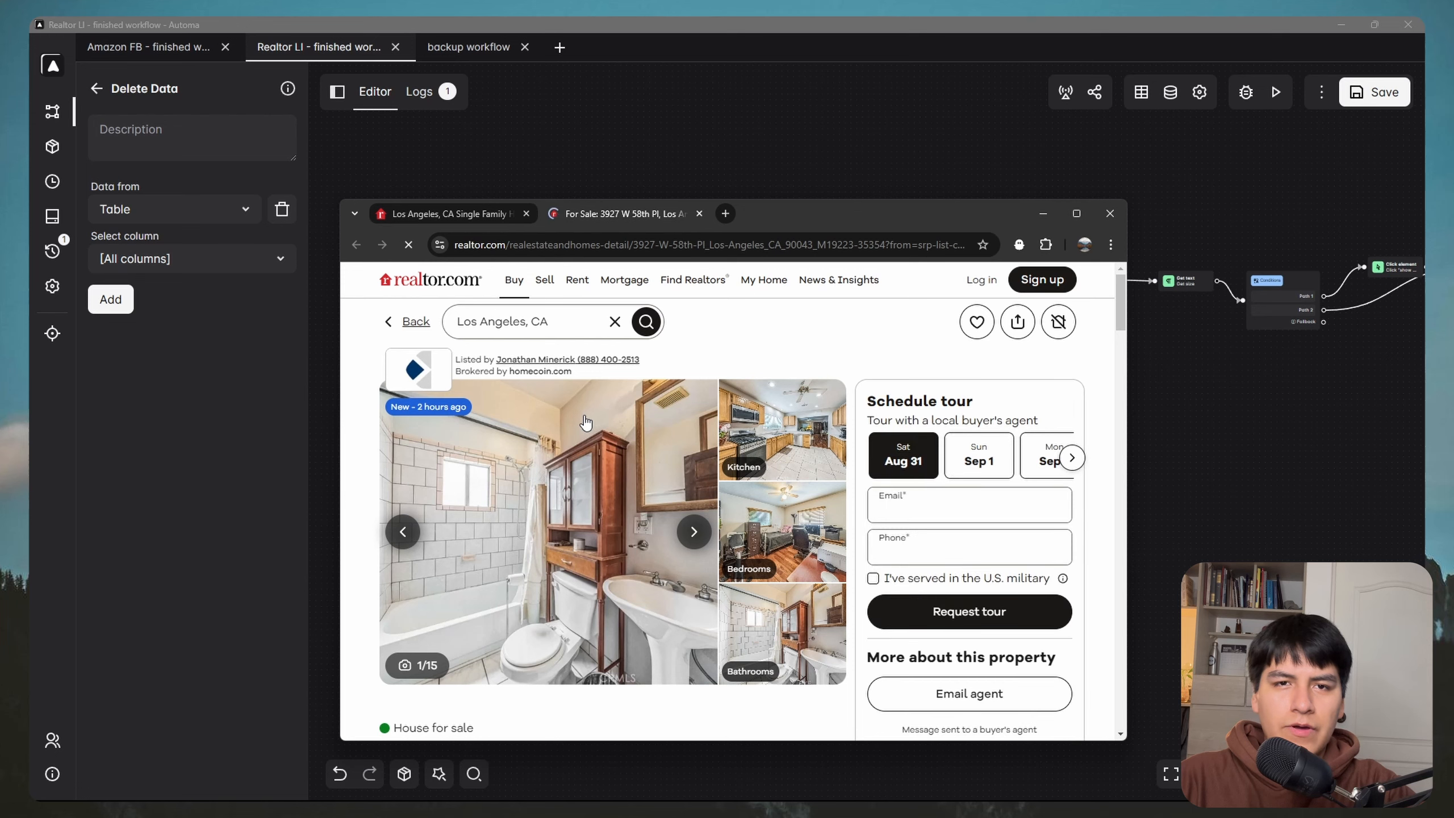
pyautogui.scroll(-5, 585, 422)
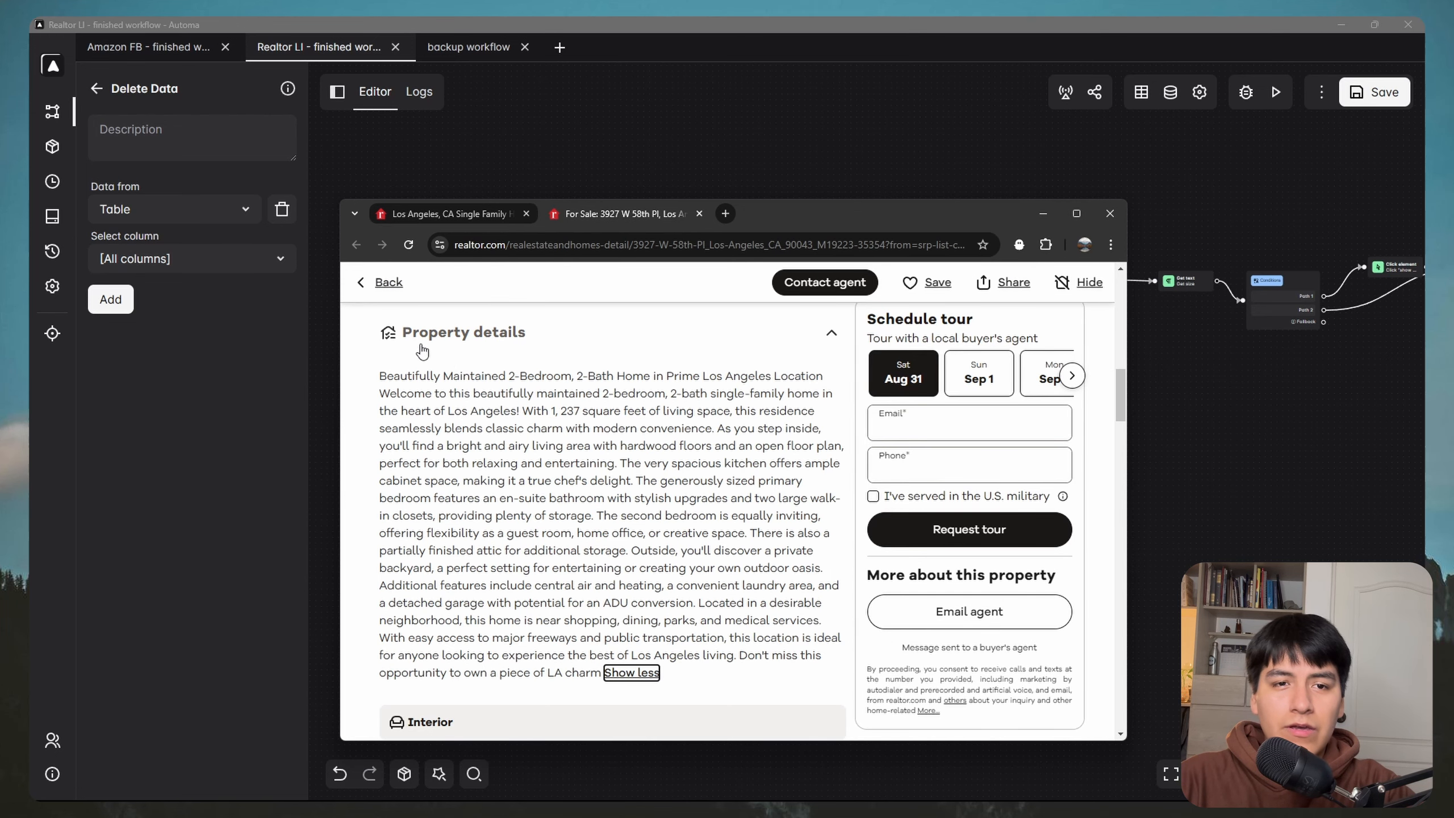
pyautogui.click(1044, 215)
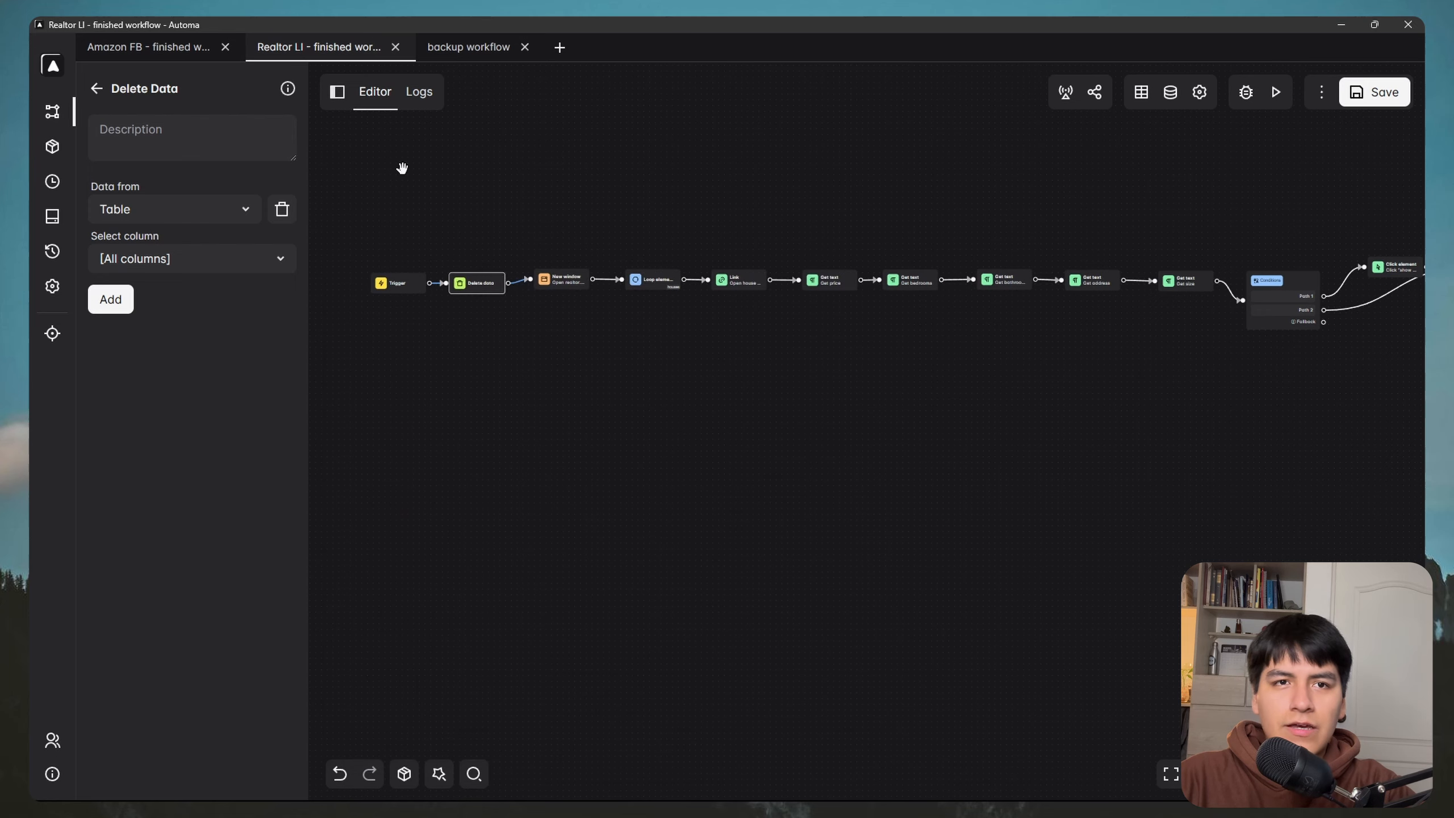
pyautogui.click(48, 224)
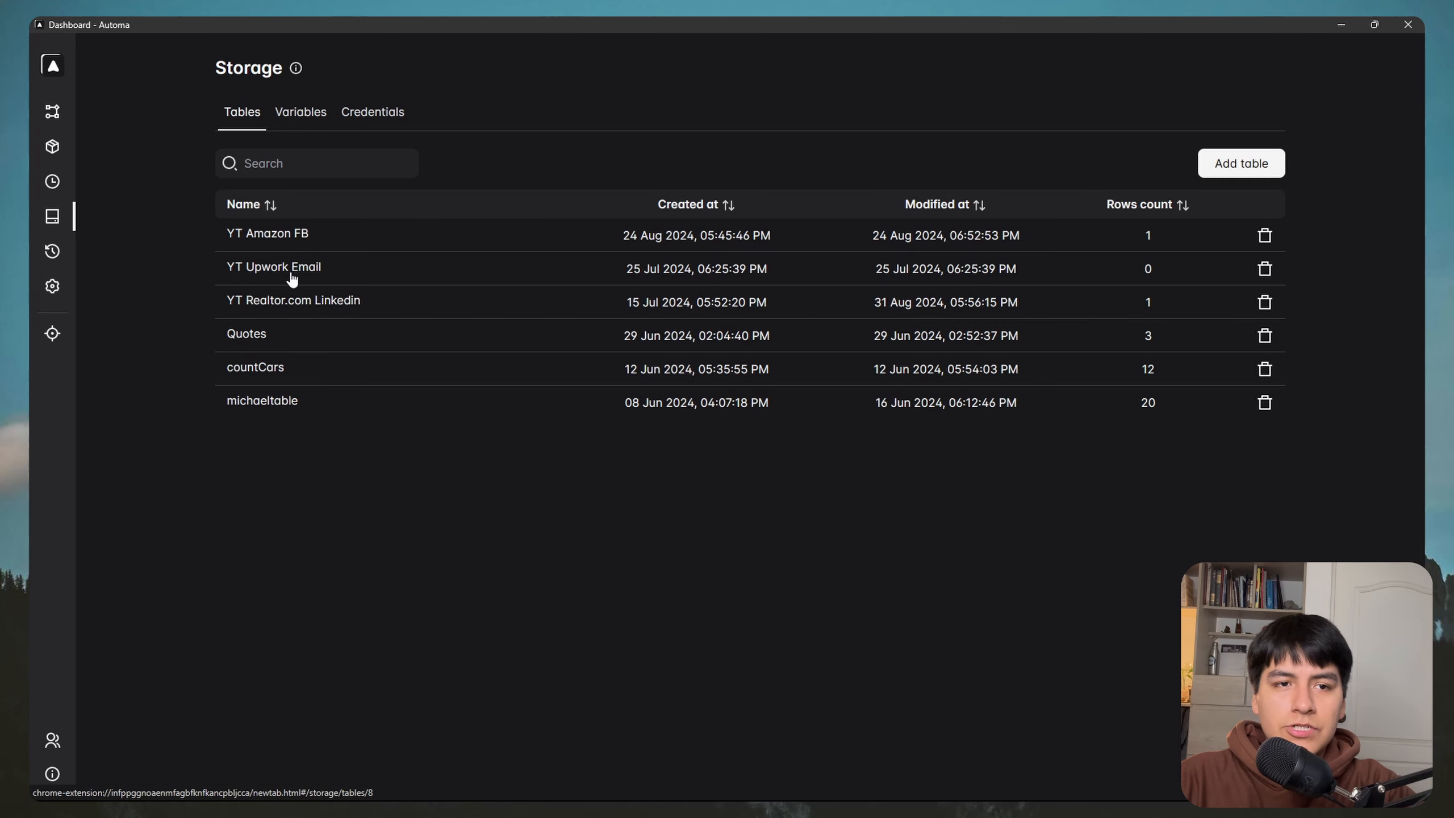
pyautogui.click(294, 308)
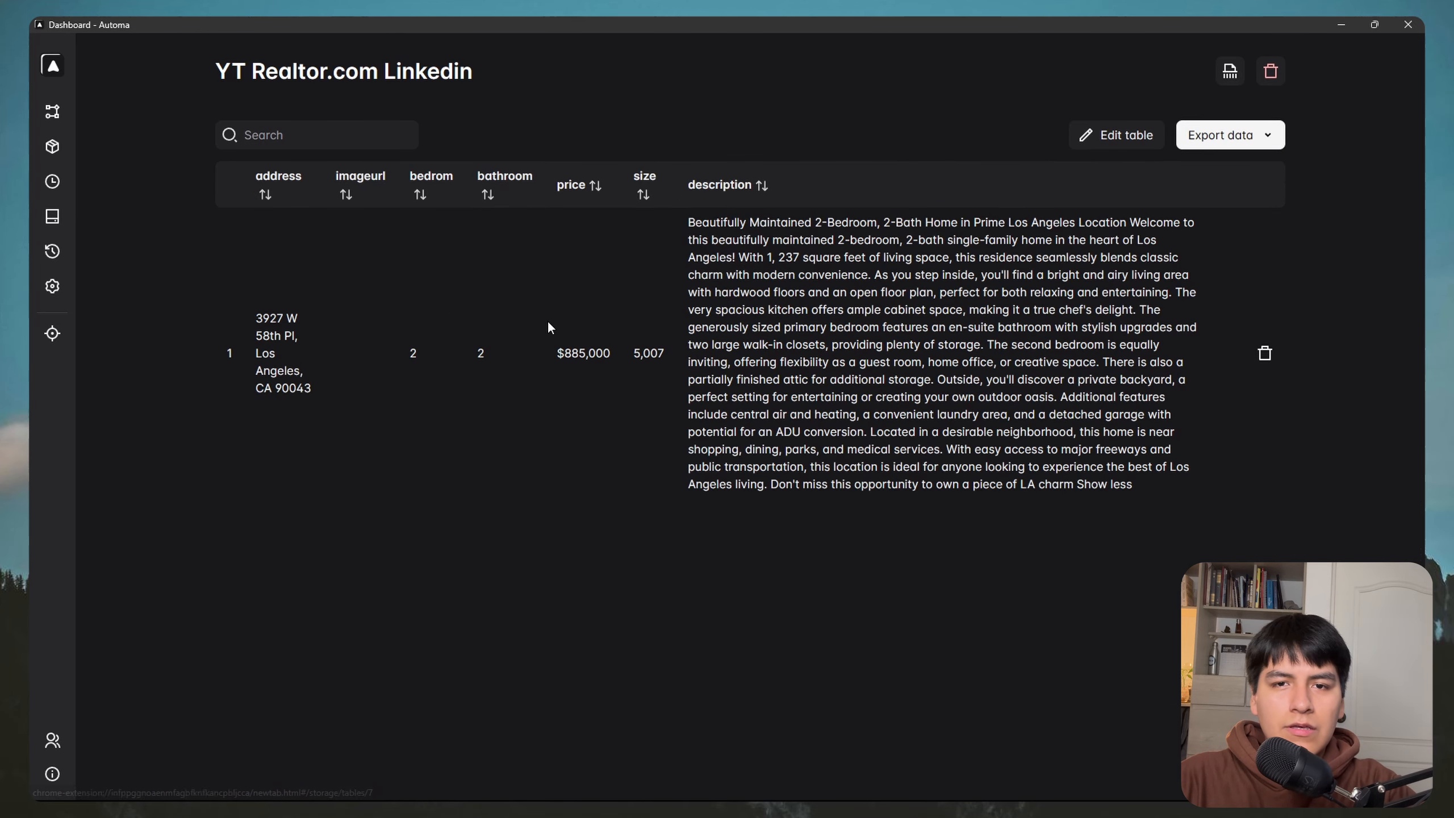
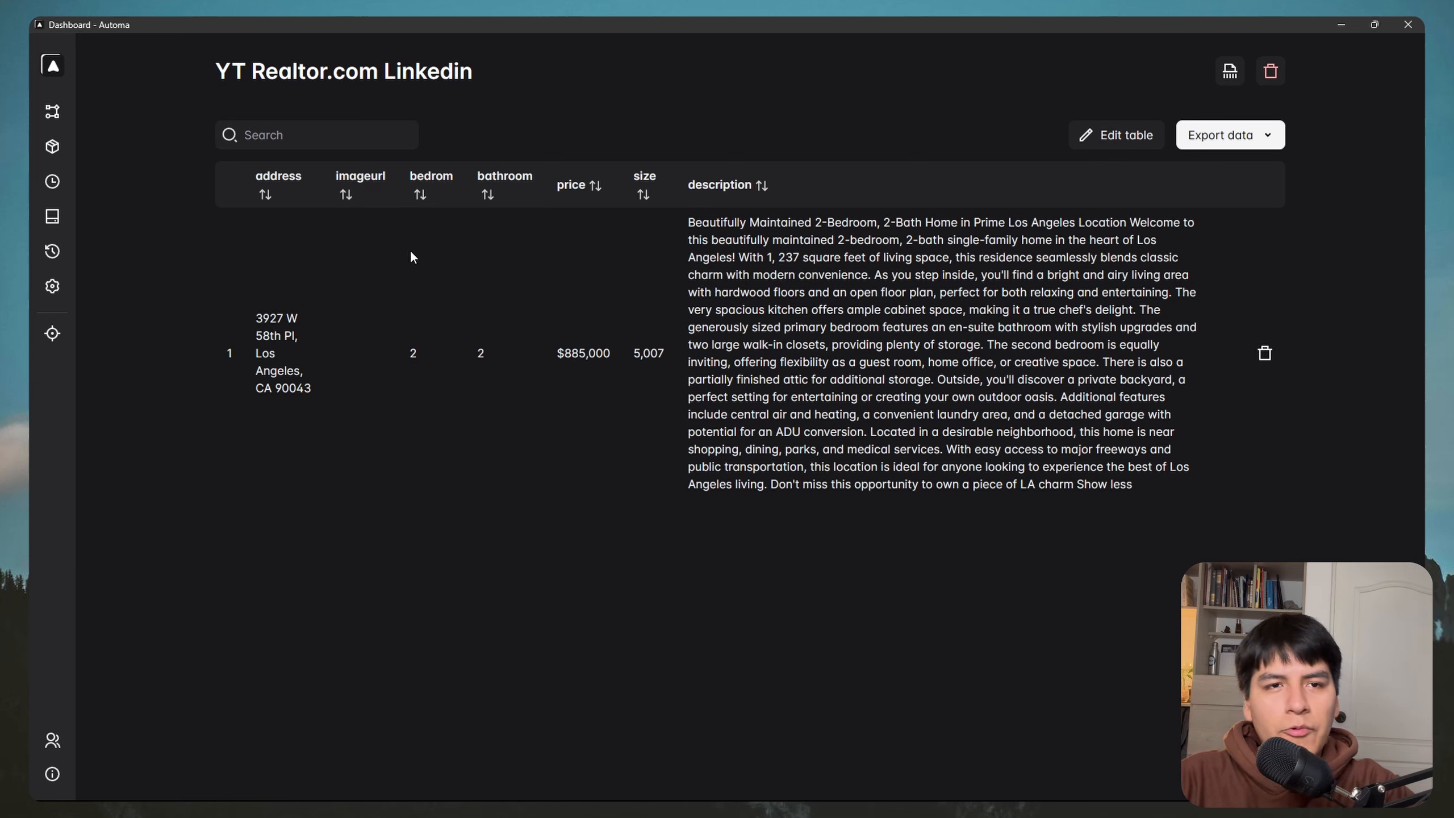
# Step: Return to the Realtor LI - finished workflow editor and pan toward its final blocks
pyautogui.click(52, 111)
pyautogui.moveTo(734, 451); pyautogui.dragTo(412, 463)
pyautogui.moveTo(1316, 452); pyautogui.dragTo(1113, 465)
# Step: Add an Attribute Value block, found by searching 'attr', and connect it after Get text
pyautogui.click(209, 144)
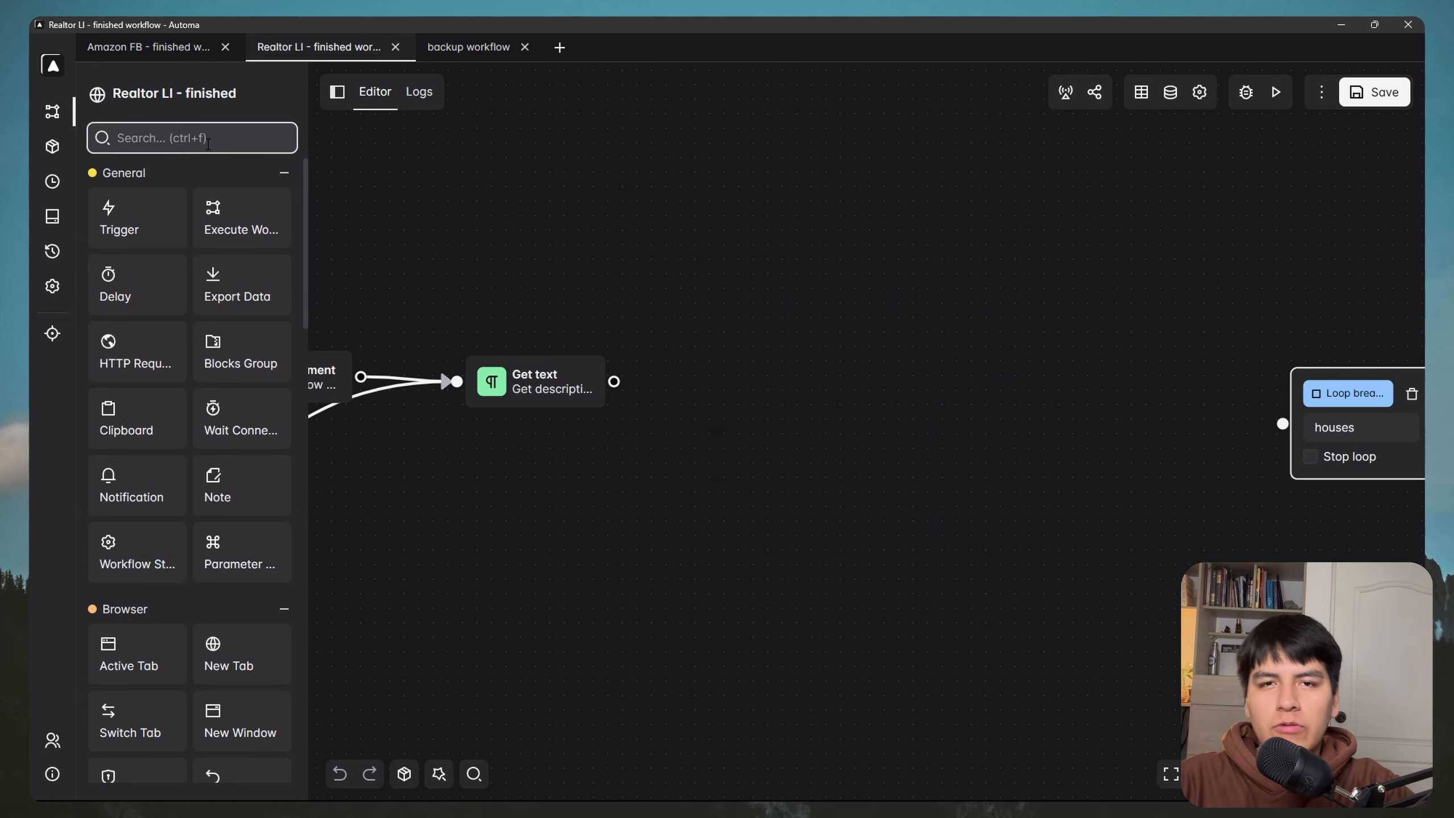
pyautogui.write('attr')
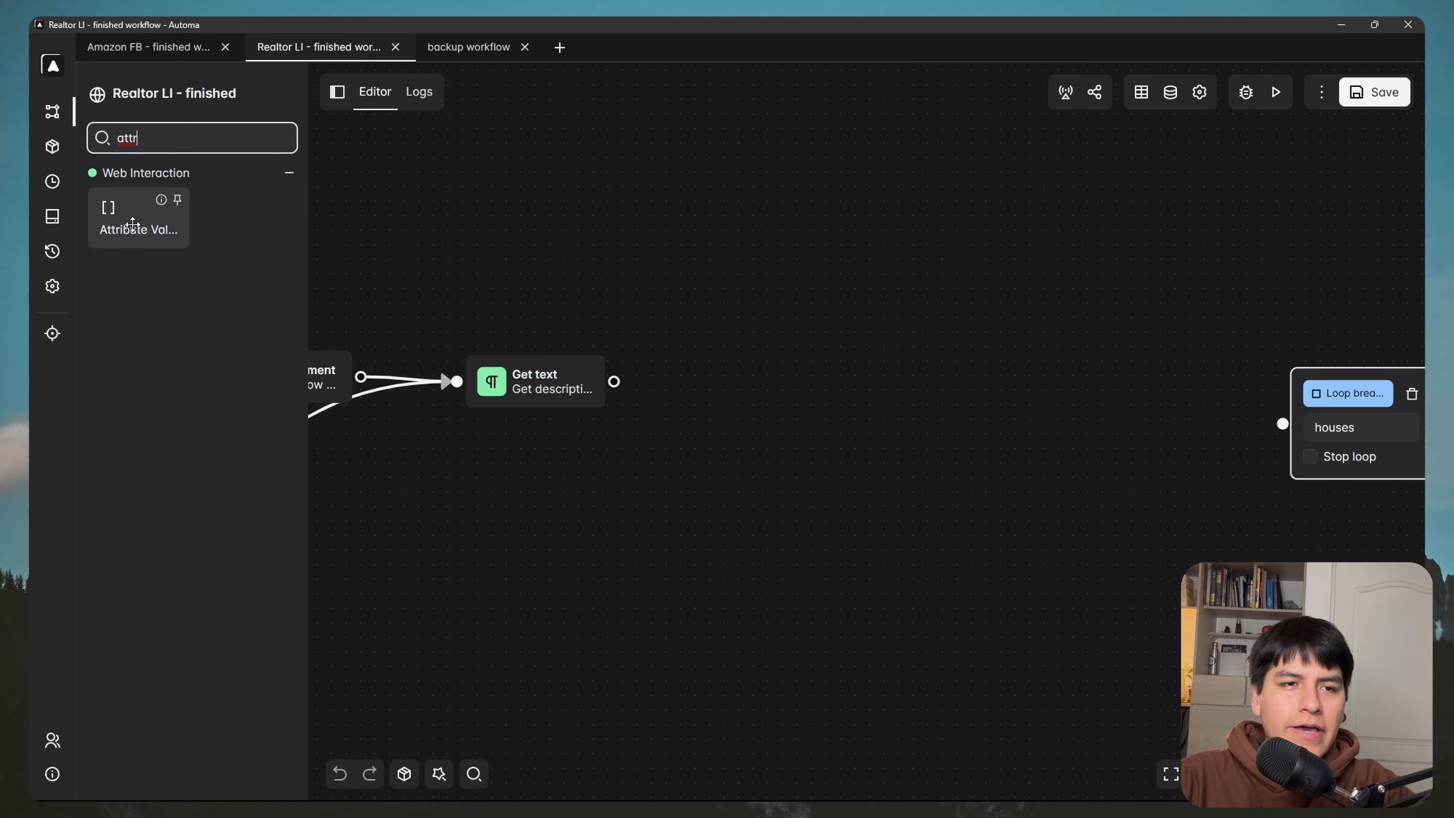
pyautogui.moveTo(133, 224); pyautogui.dragTo(741, 396)
pyautogui.moveTo(614, 382); pyautogui.dragTo(694, 384)
# Step: Name the block 'Get image url', save attribute src to imageurl, and enable Wait for selector
pyautogui.doubleClick(737, 391)
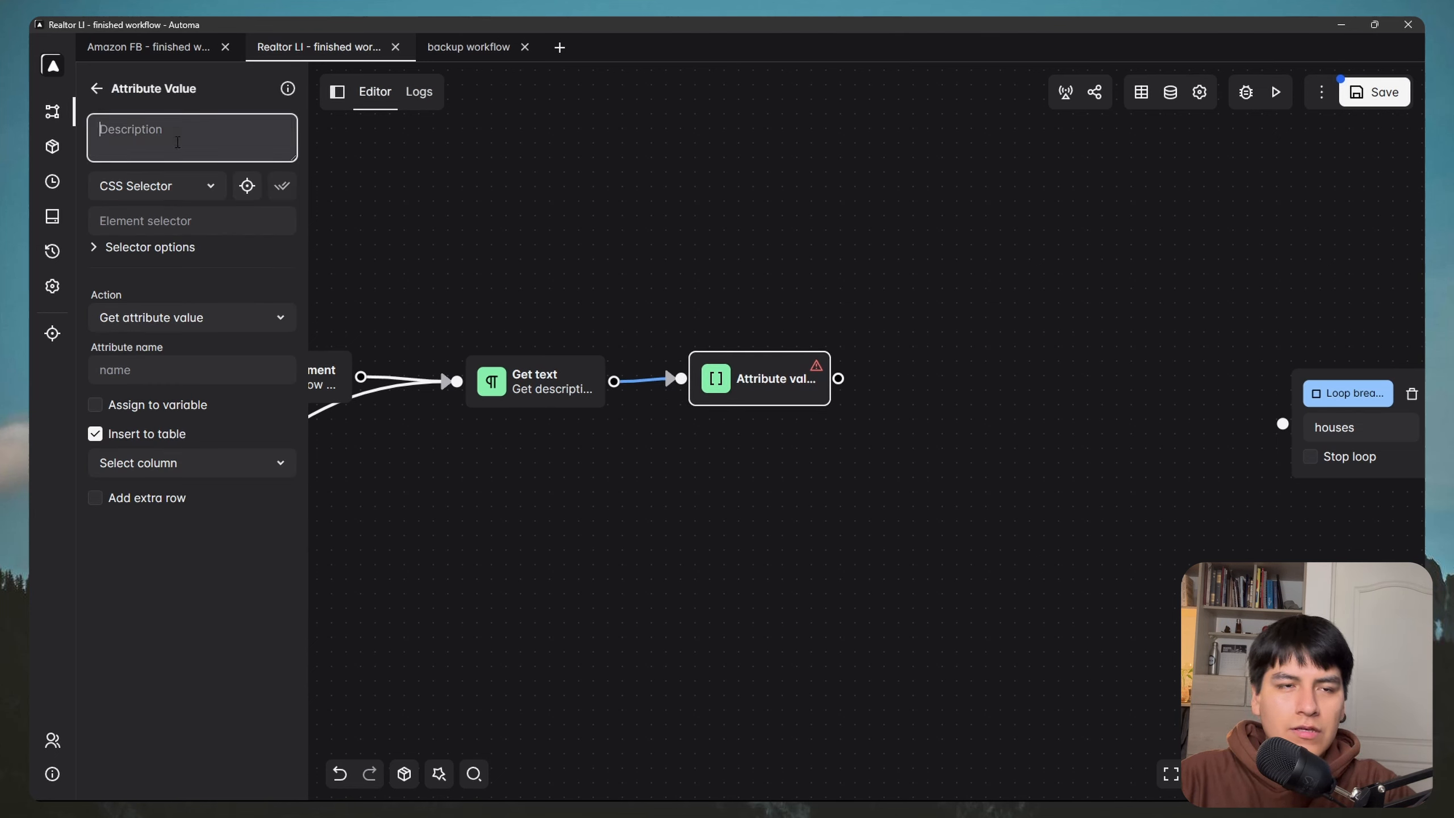
pyautogui.write('Get image url')
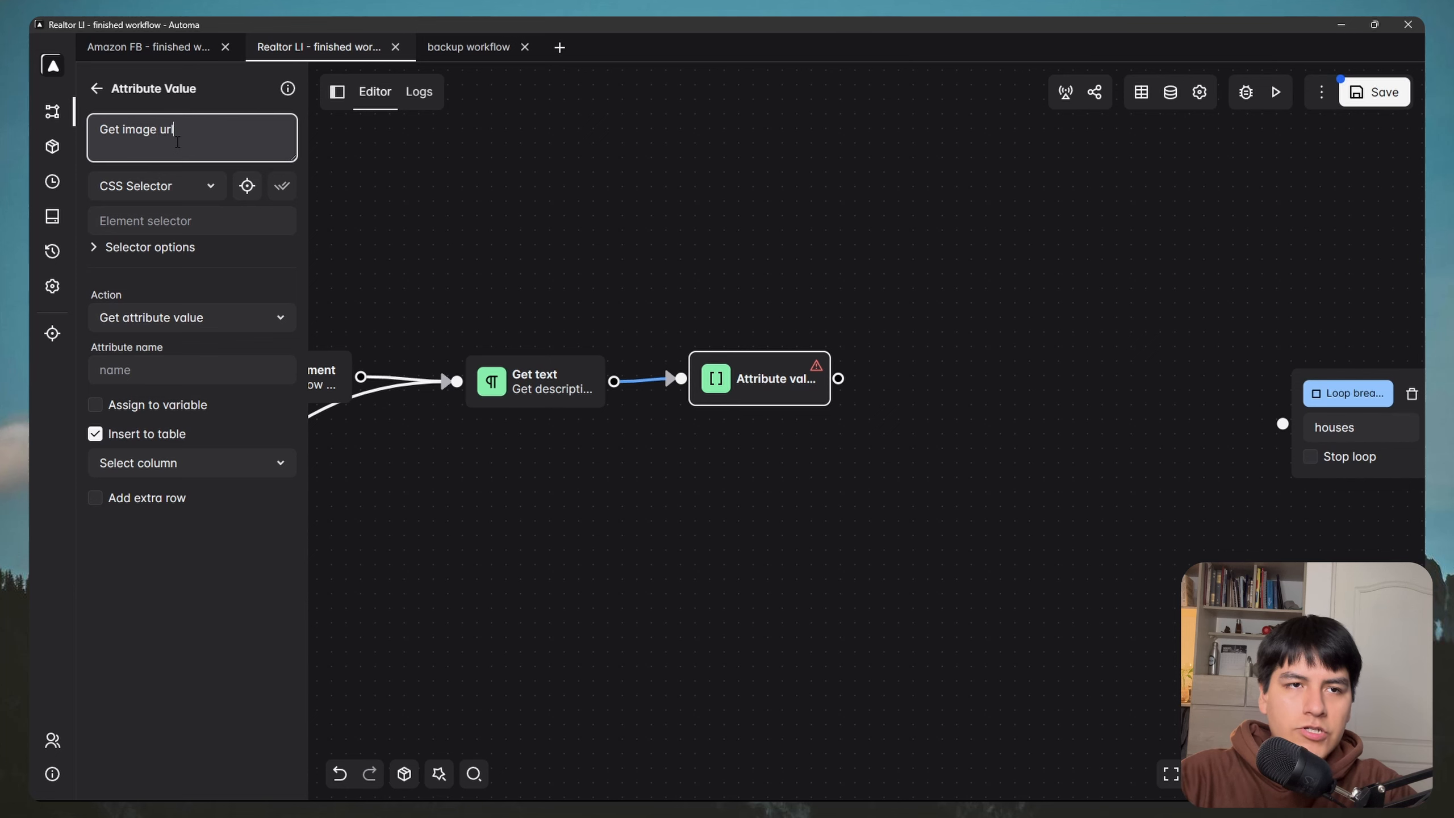
pyautogui.click(203, 463)
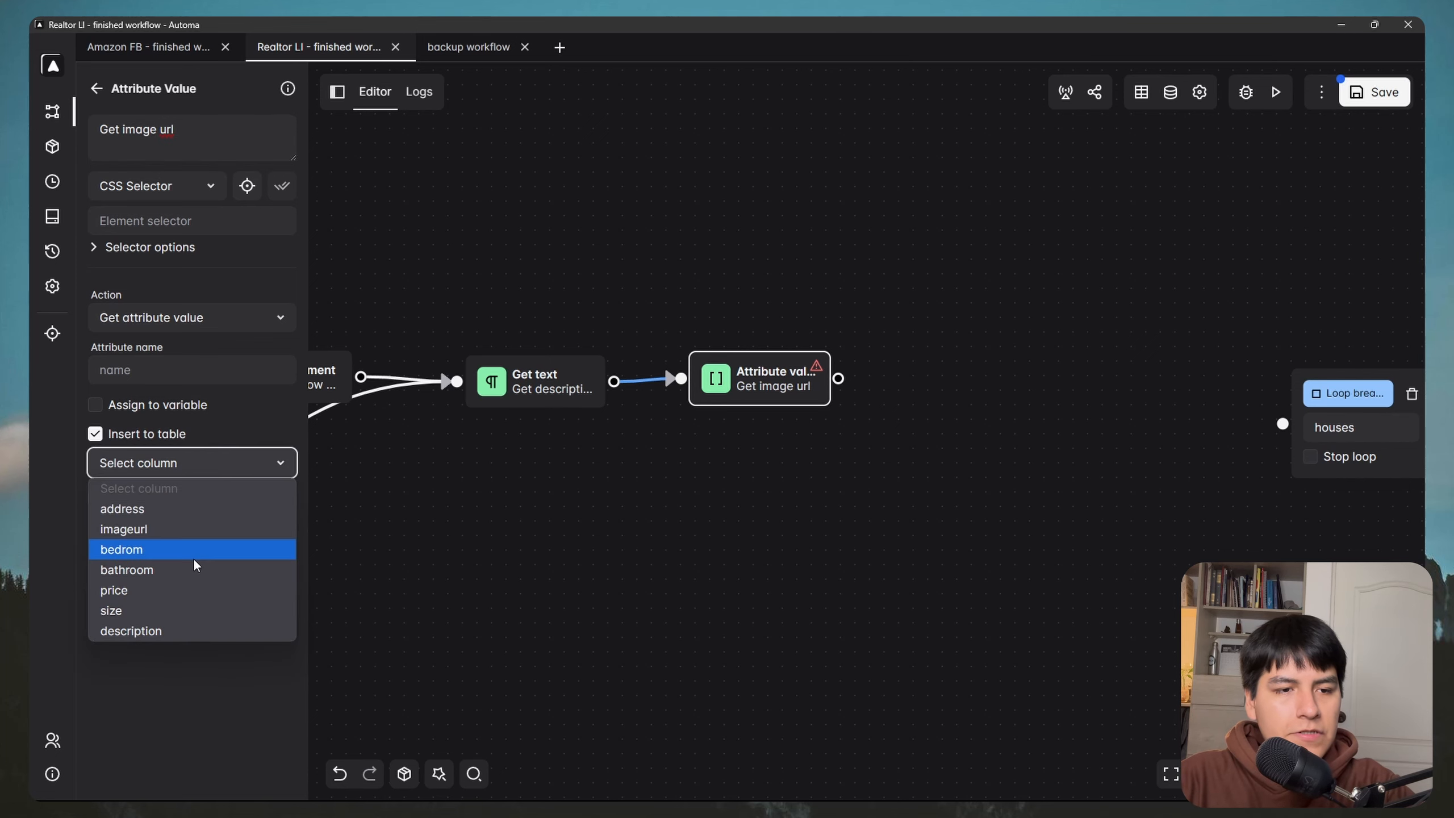
pyautogui.click(136, 532)
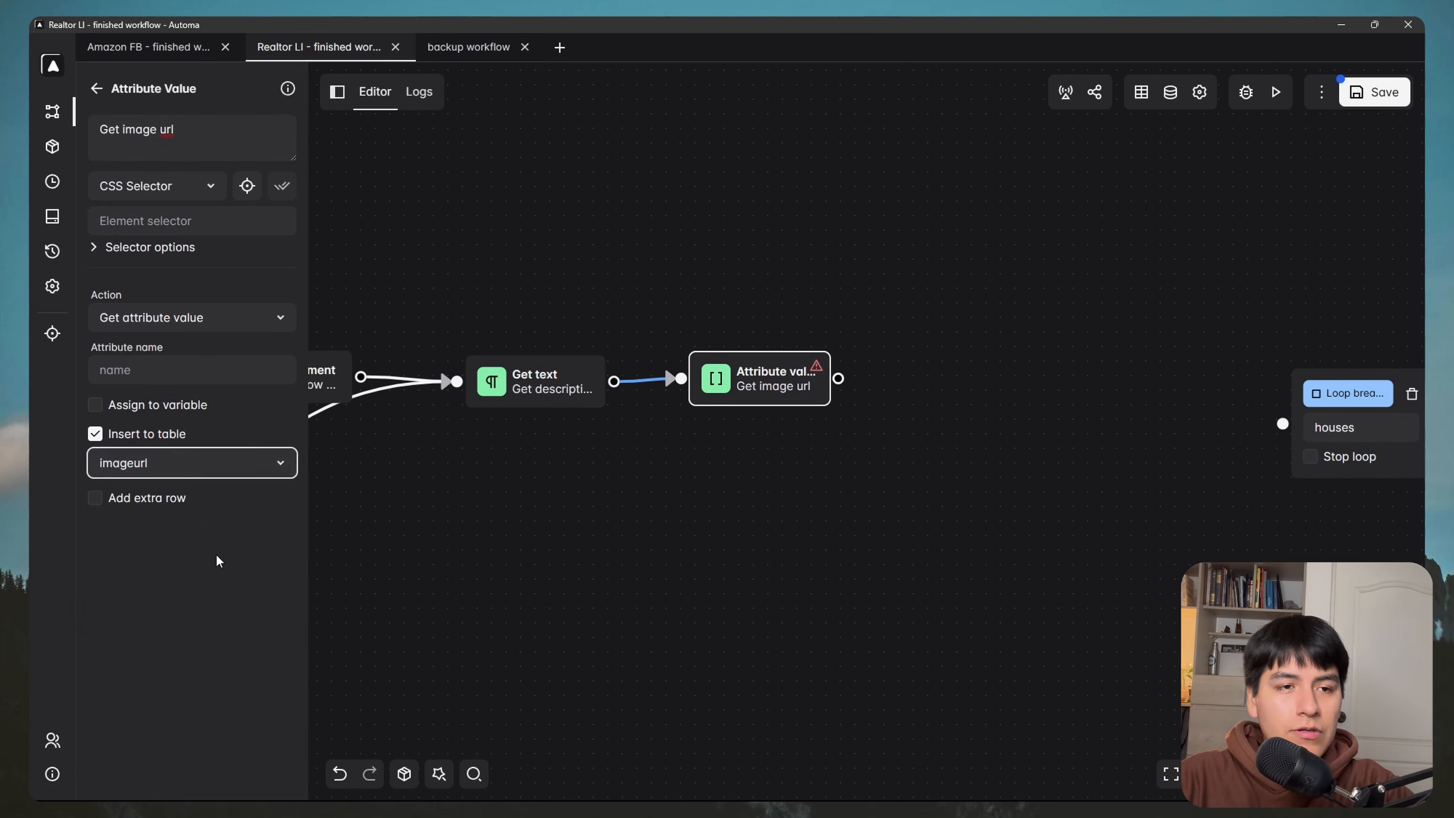
pyautogui.click(140, 372)
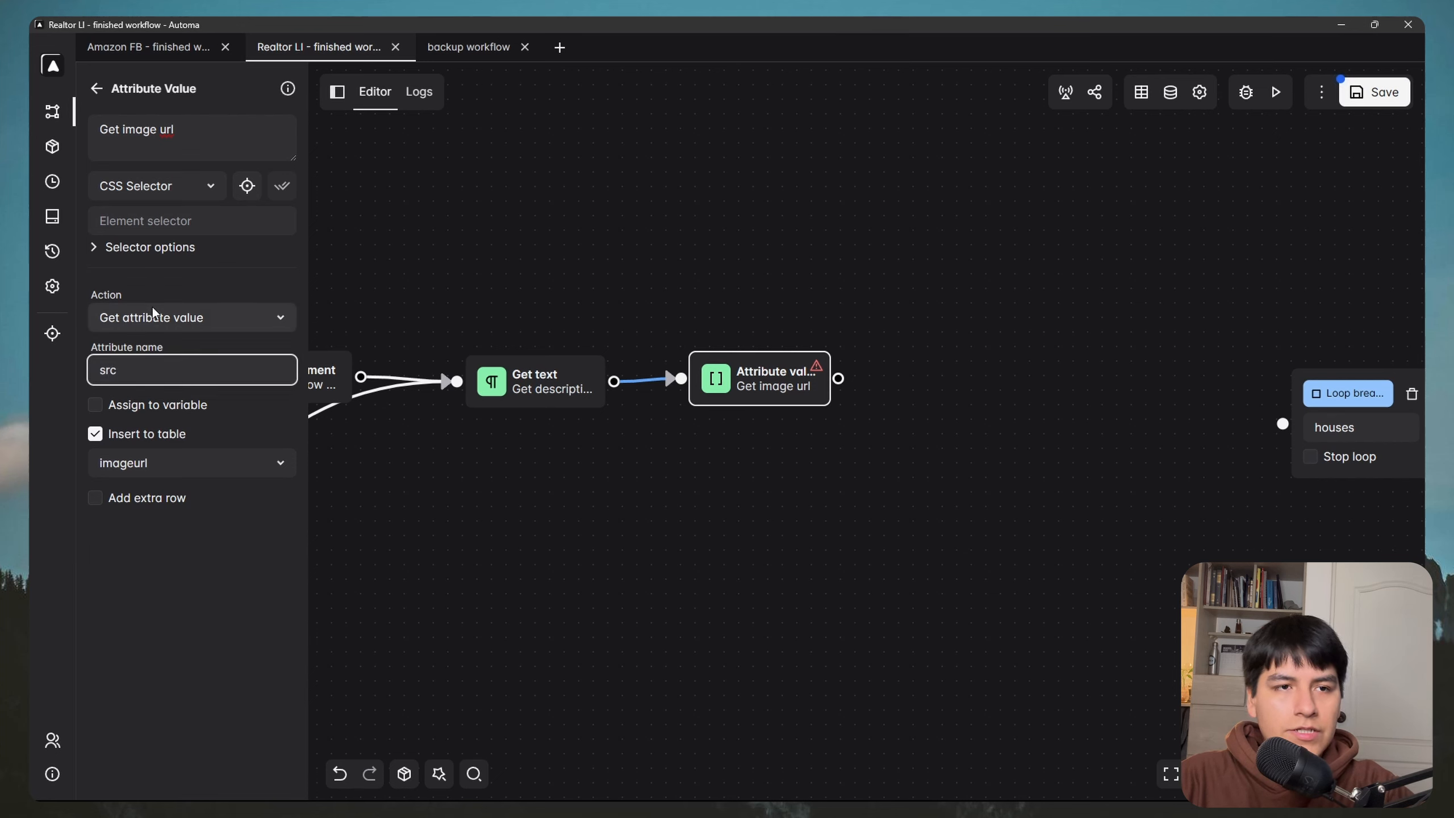
pyautogui.click(118, 247)
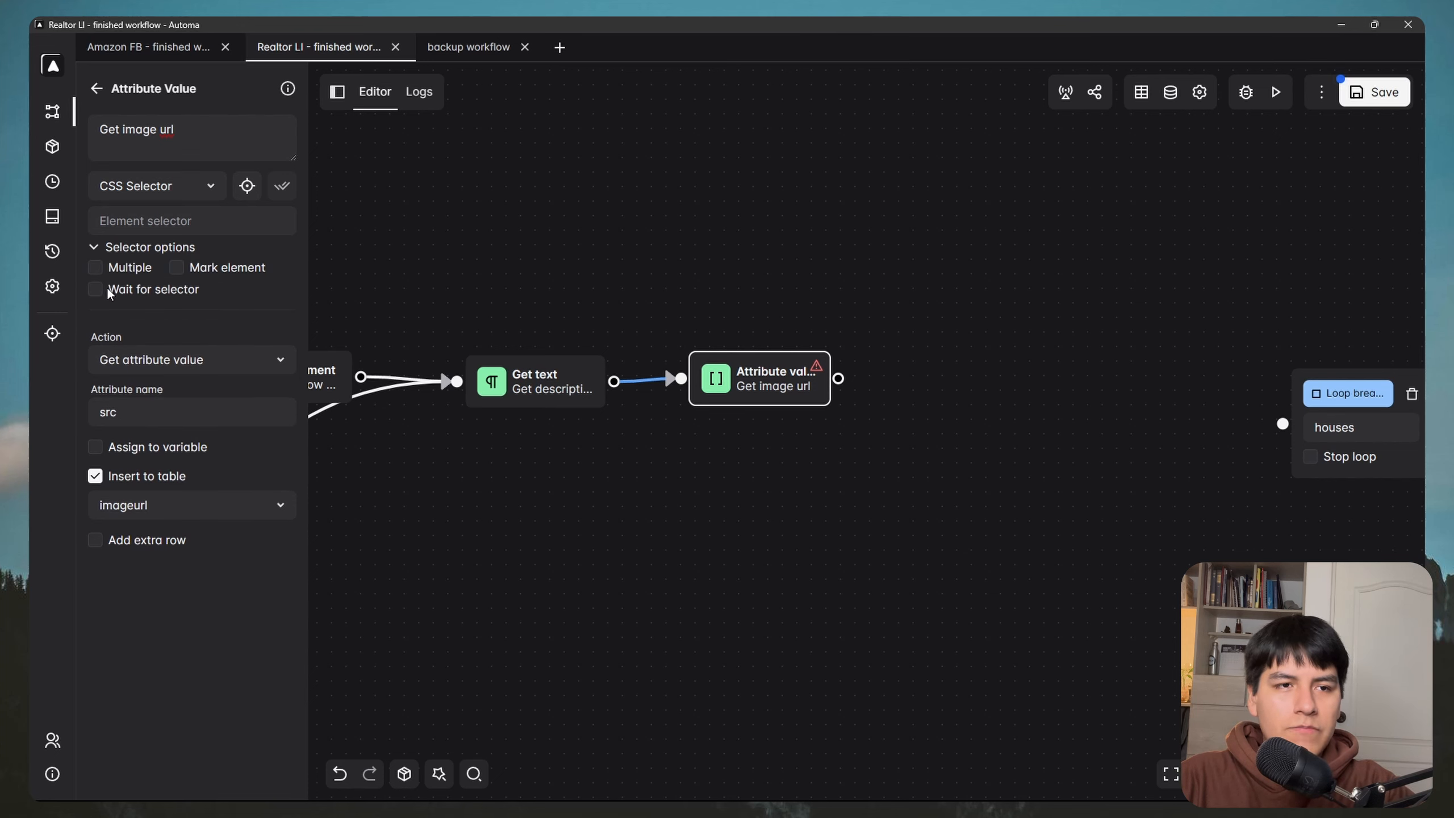
pyautogui.click(107, 289)
# Step: Pick the listing's main carousel photo on realtor.com as the Get image url selector
pyautogui.press('super')
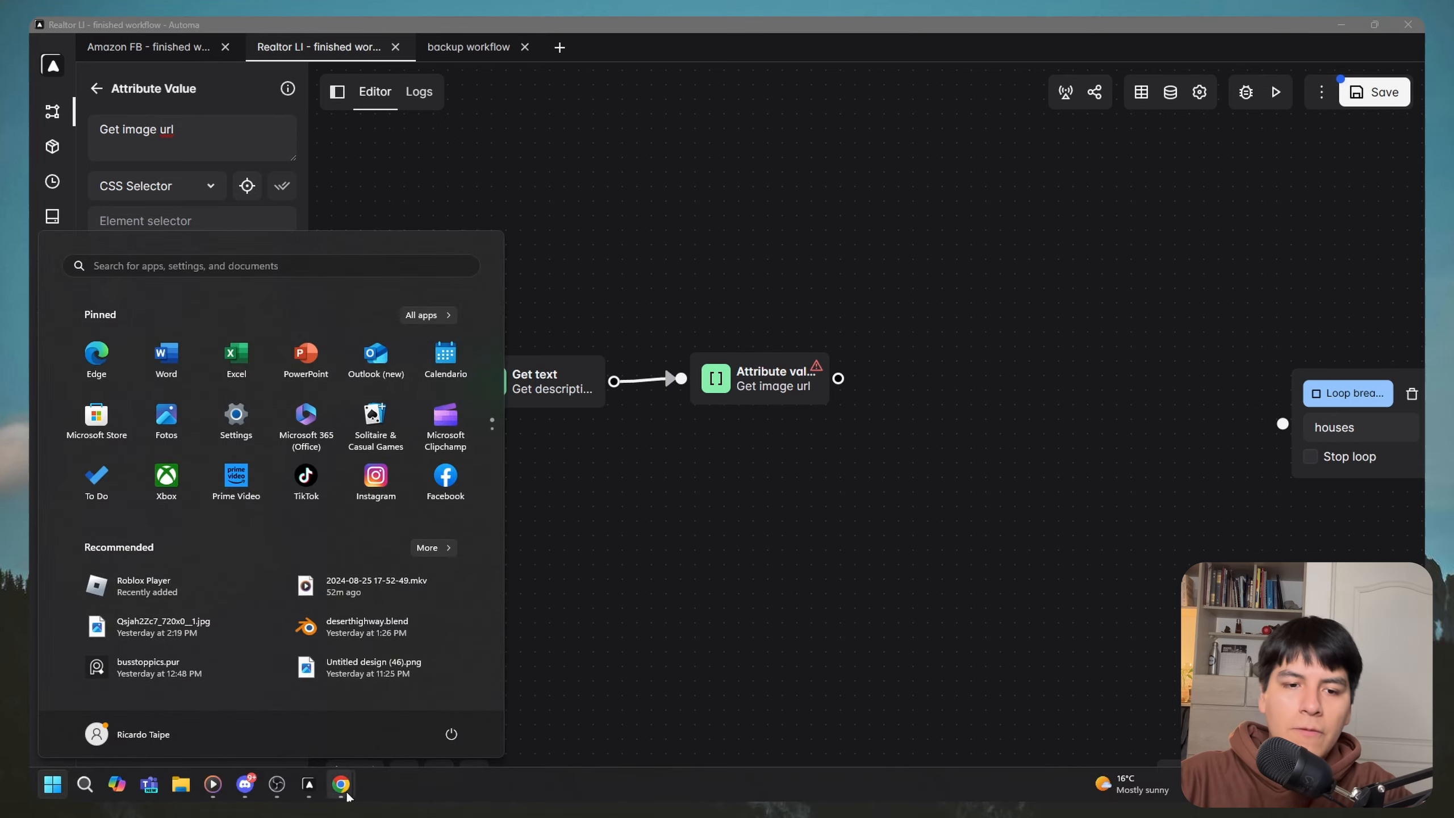
pyautogui.click(348, 796)
pyautogui.click(421, 713)
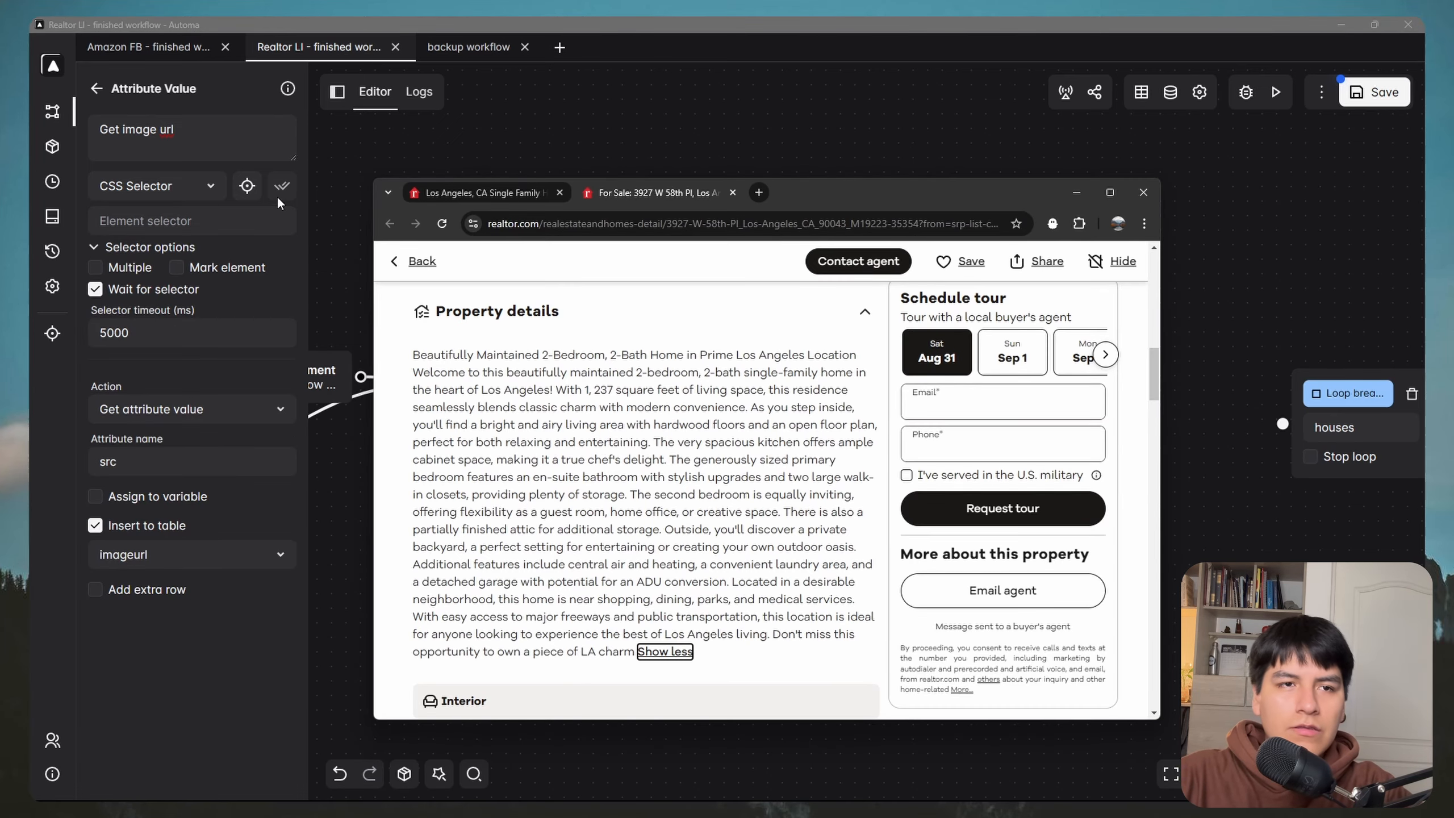
pyautogui.click(246, 186)
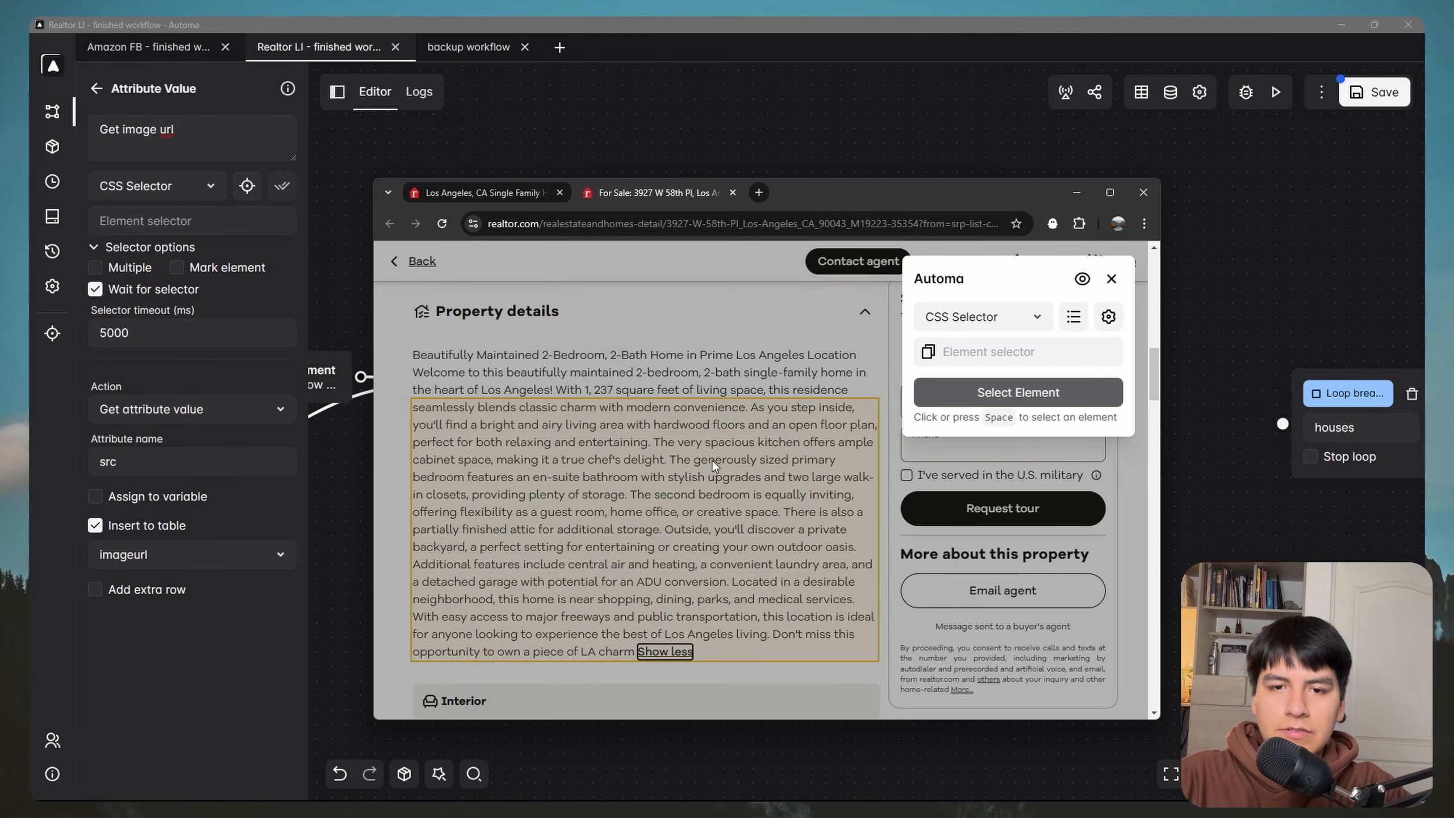
pyautogui.scroll(10, 705, 509)
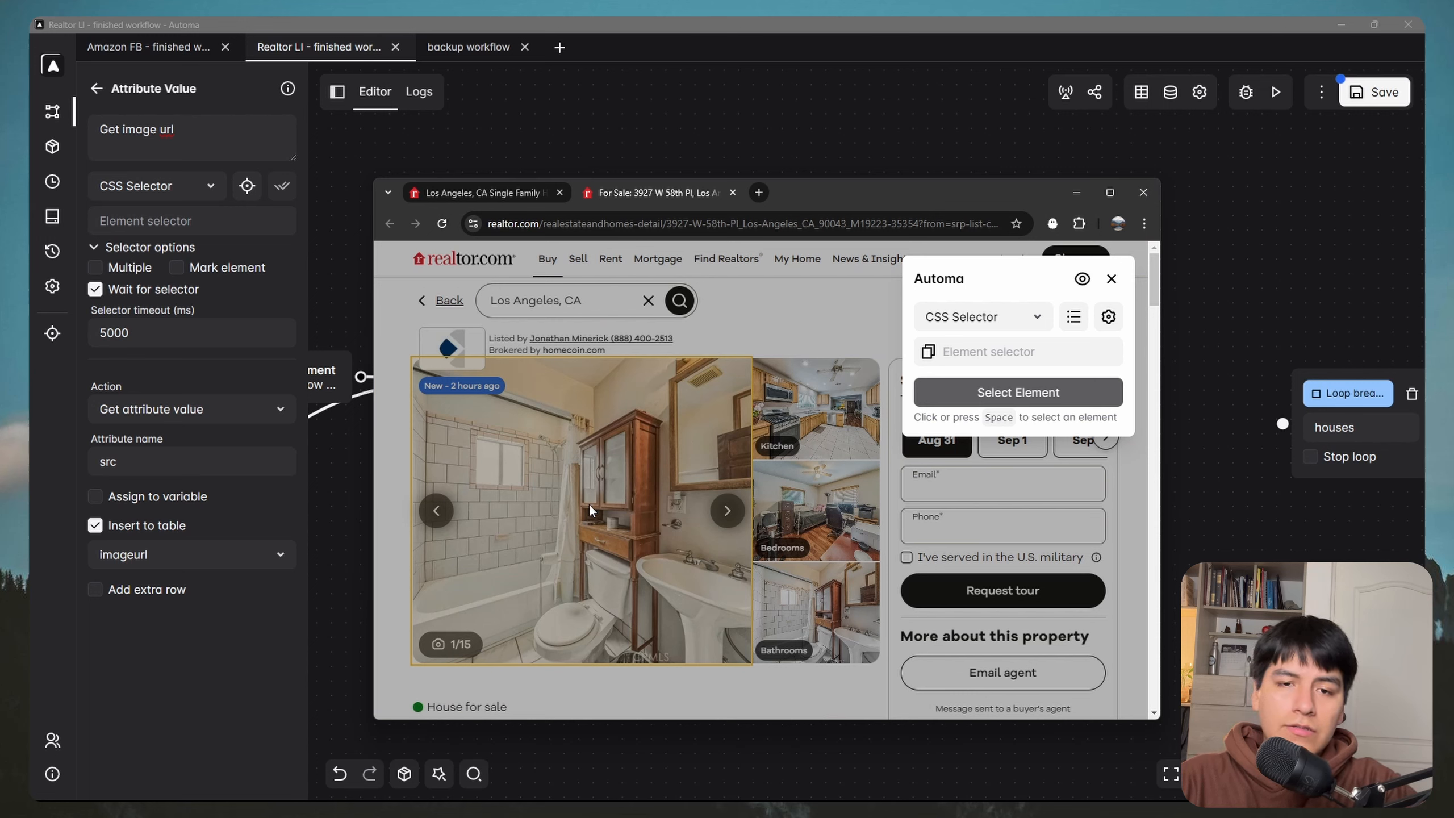
pyautogui.click(620, 471)
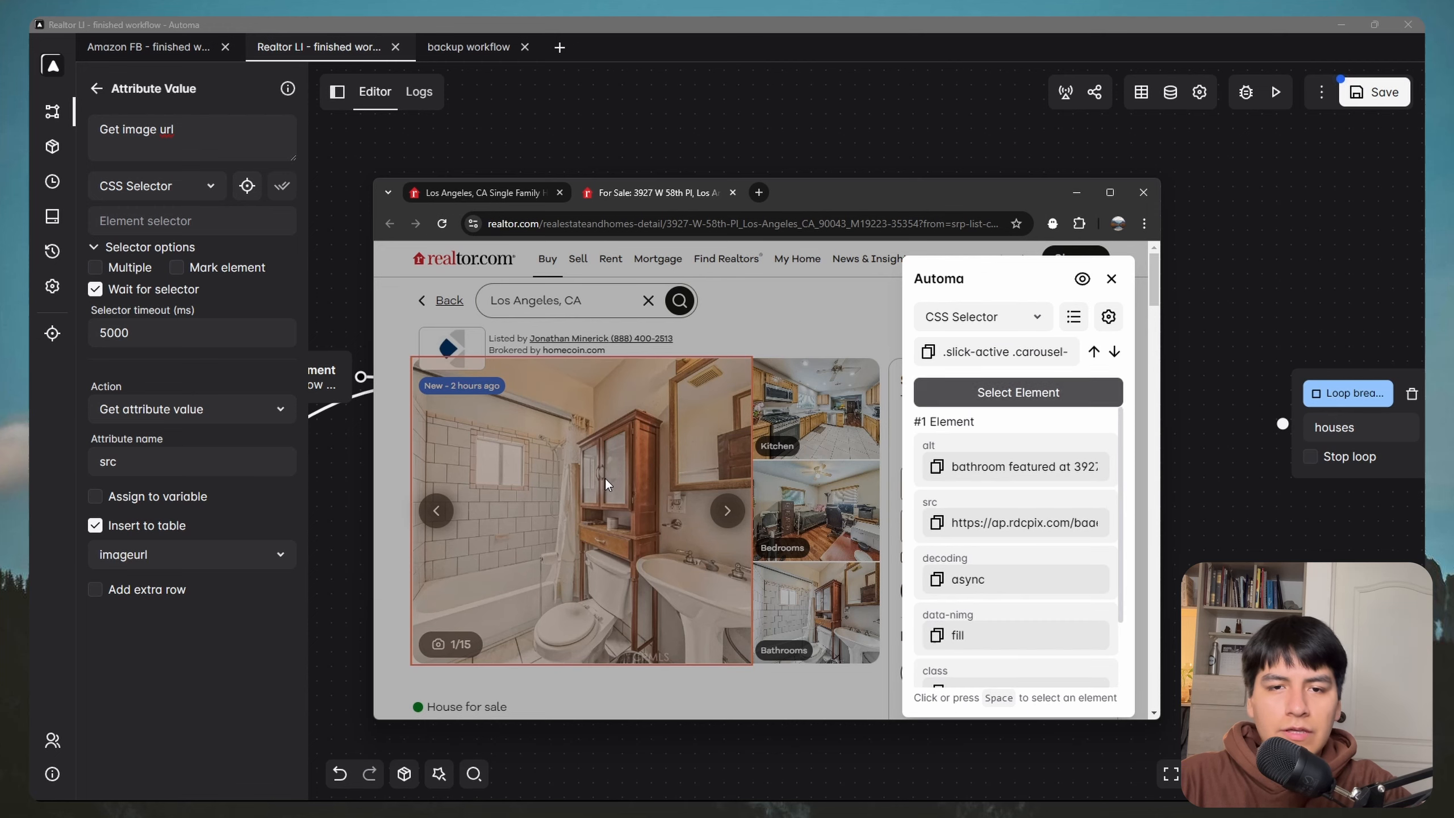
pyautogui.click(1029, 404)
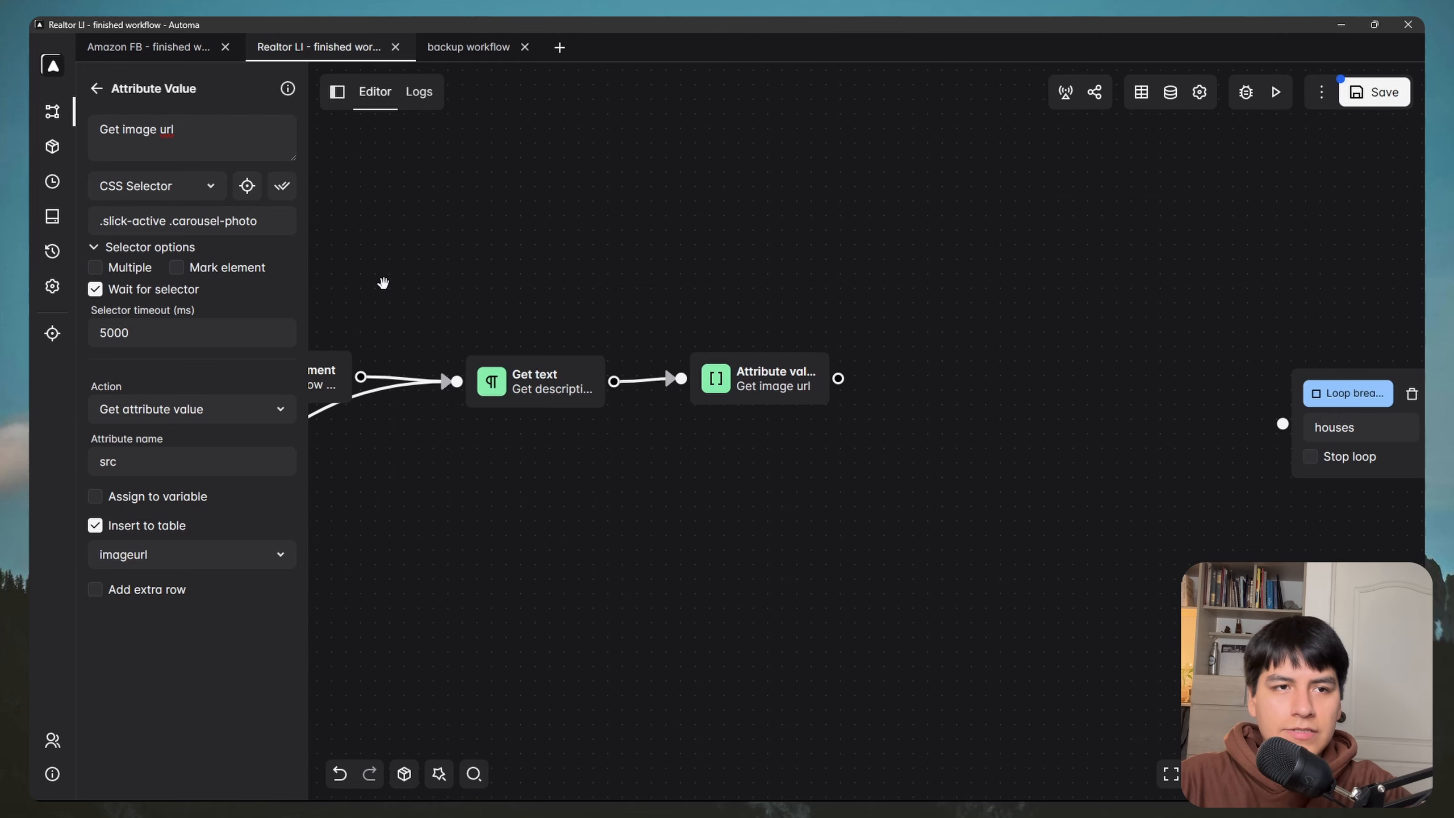
# Step: Close the individual listing tab and go back to Automa's block list
pyautogui.press('super')
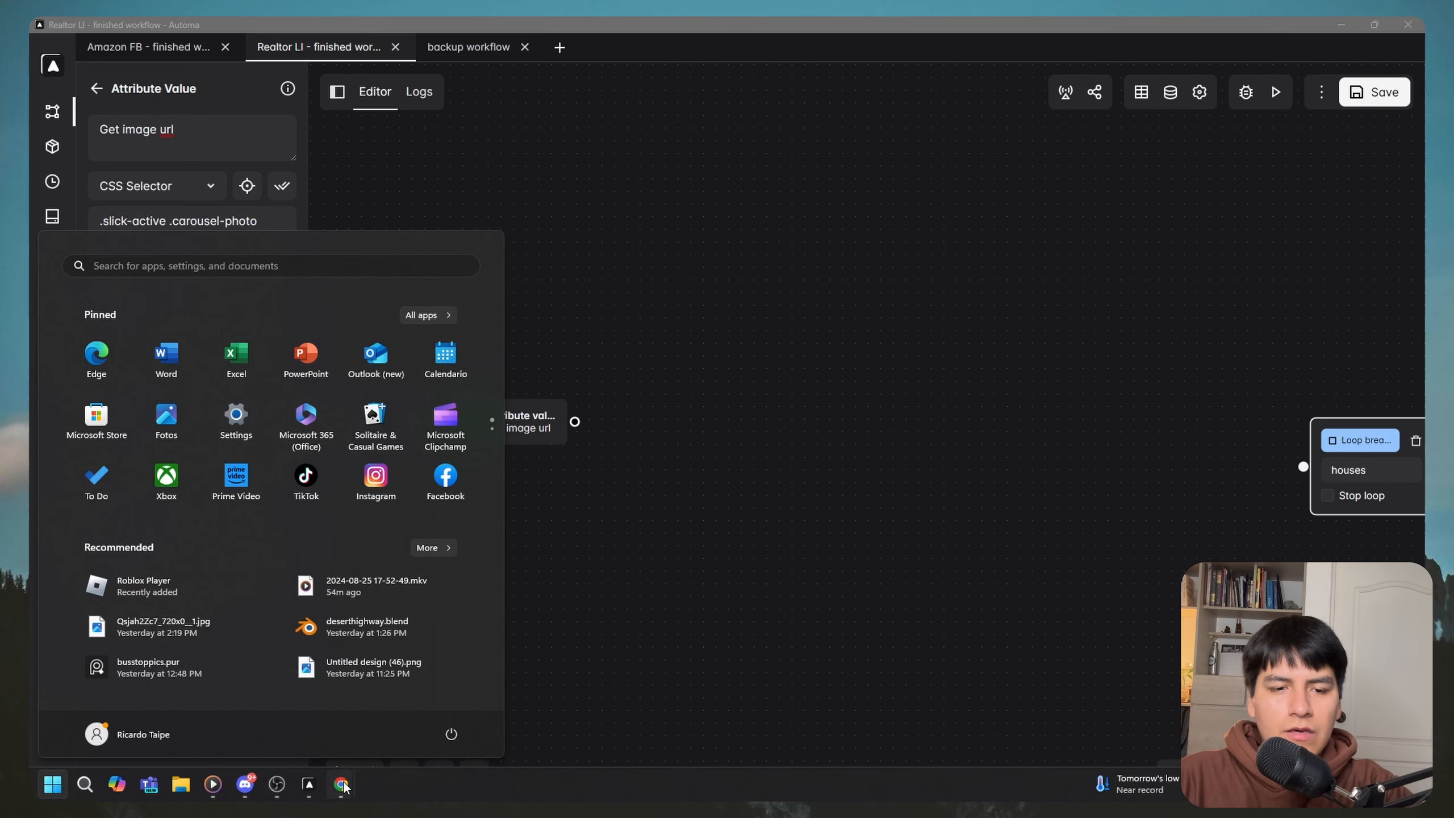
pyautogui.moveTo(341, 785)
pyautogui.click(410, 707)
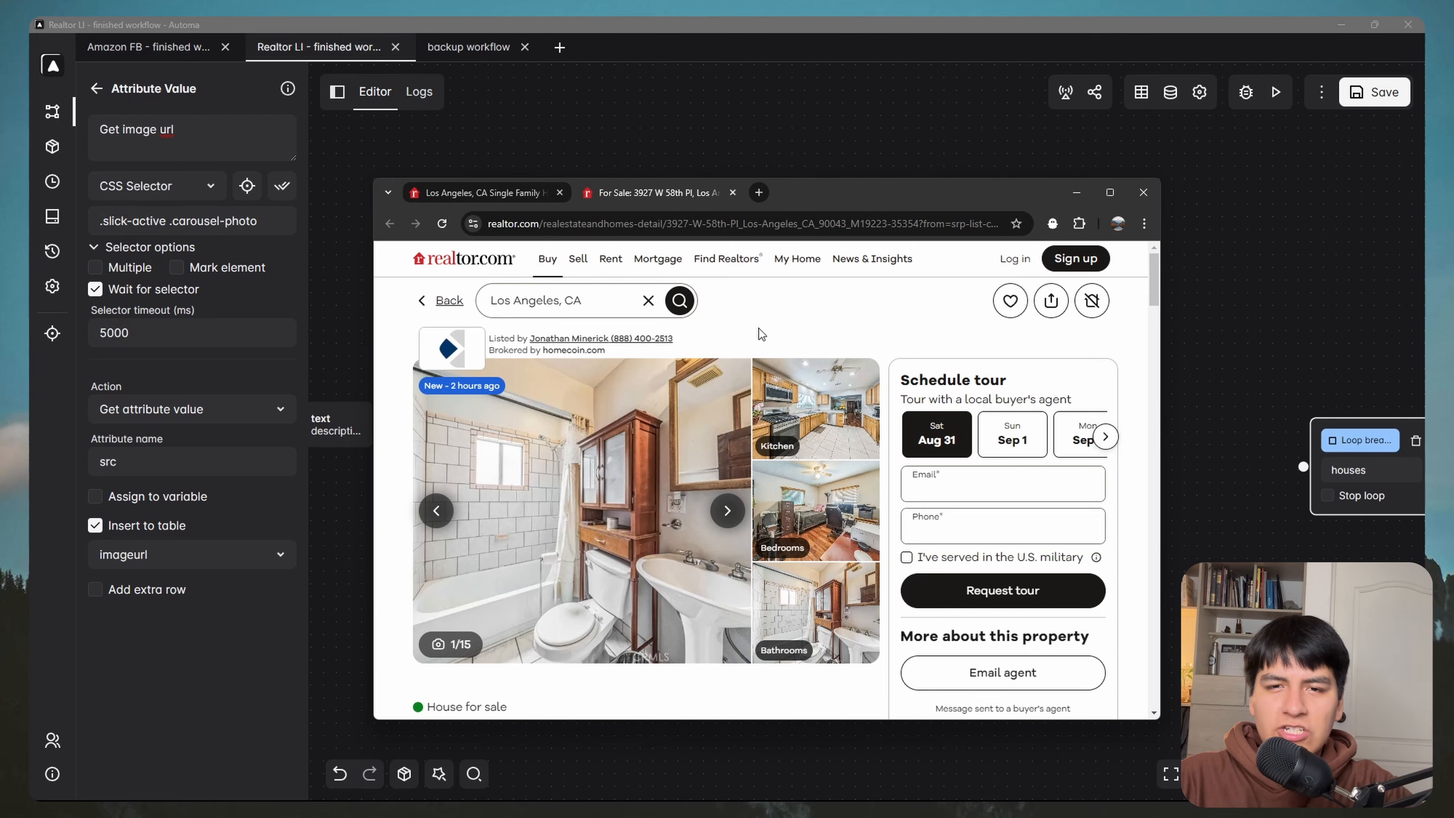
pyautogui.click(732, 193)
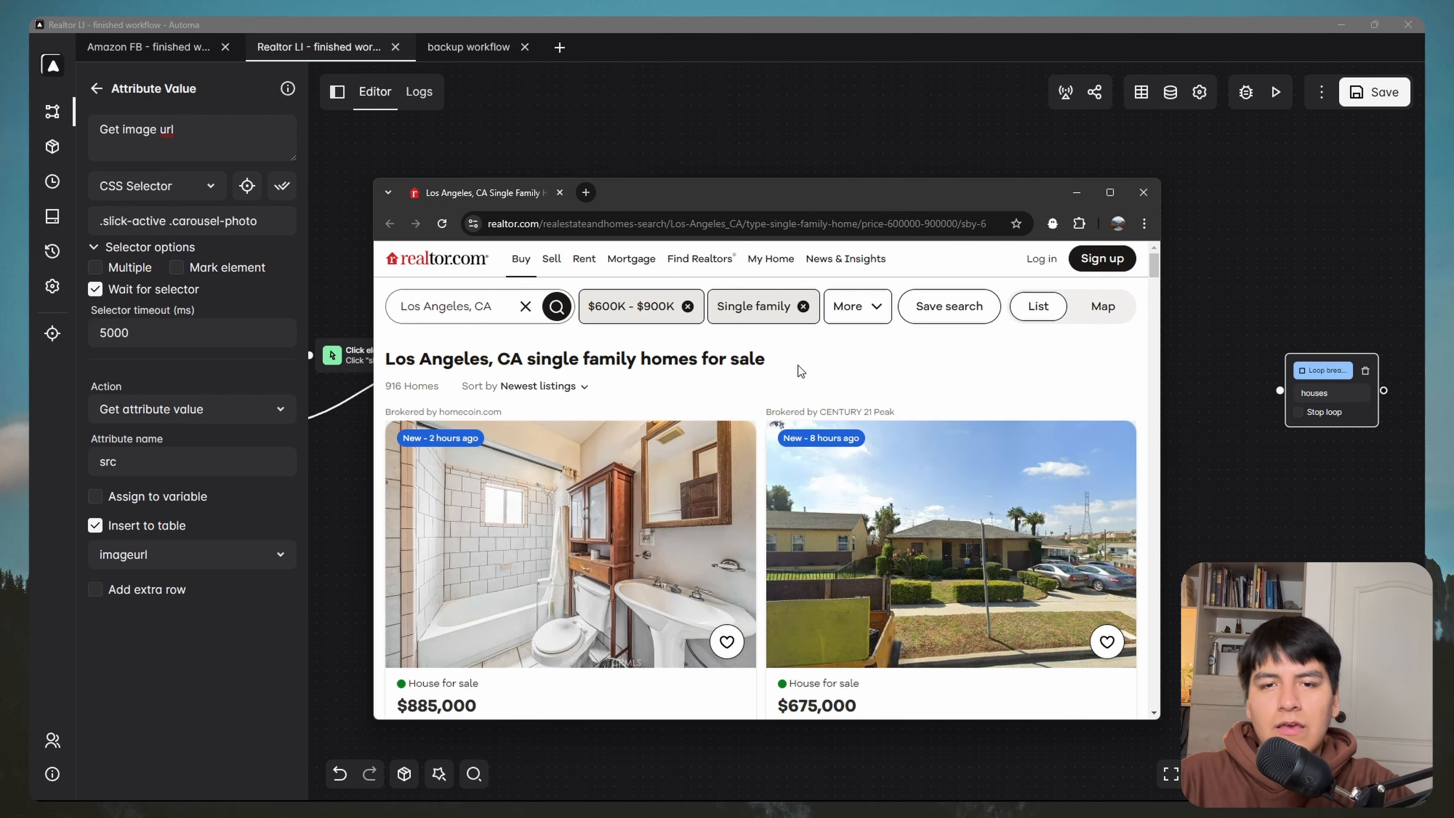
pyautogui.click(1077, 192)
pyautogui.click(96, 88)
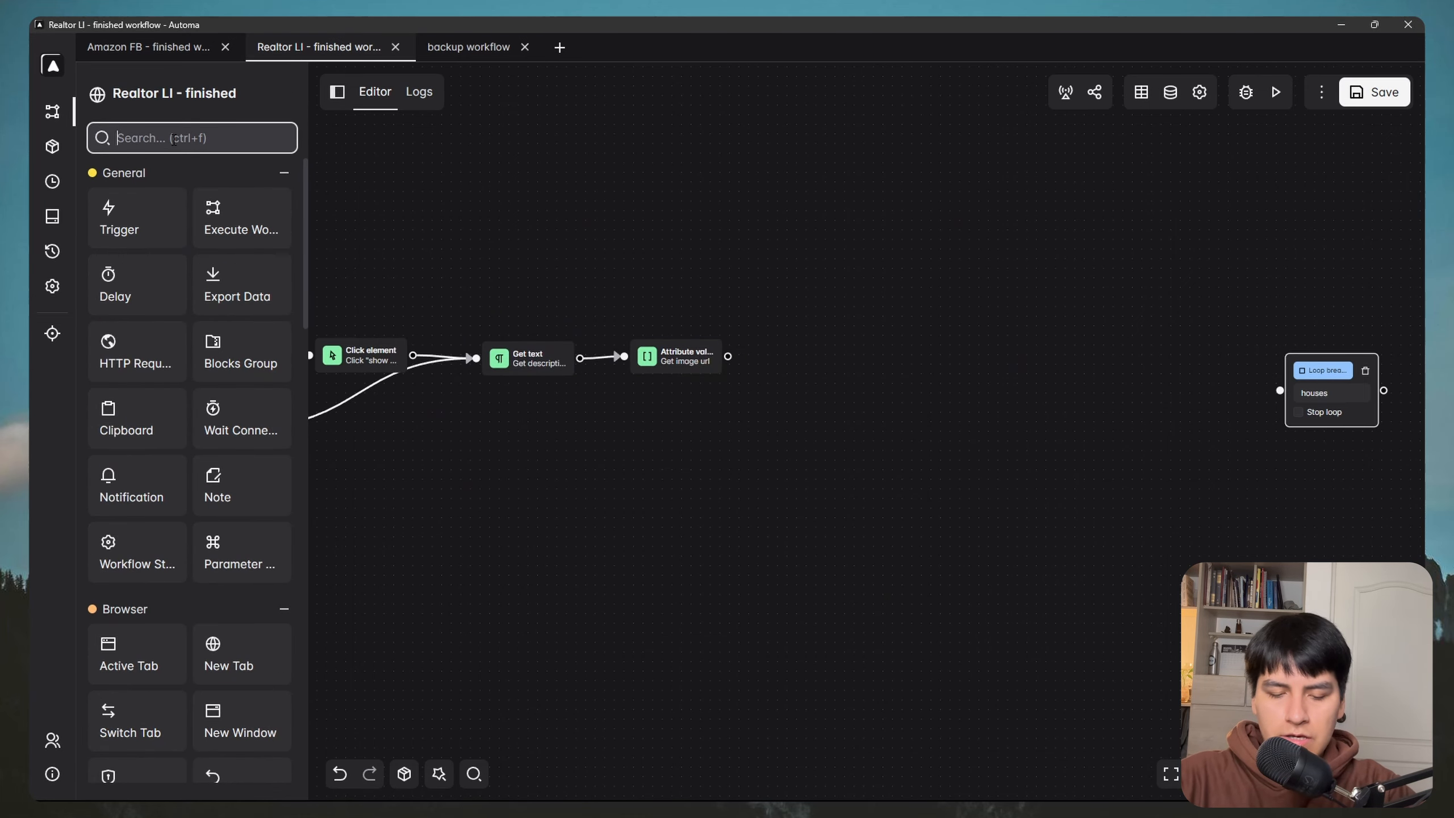
# Step: Add a Close Tab block connected after the Attribute value block
pyautogui.write('clos')
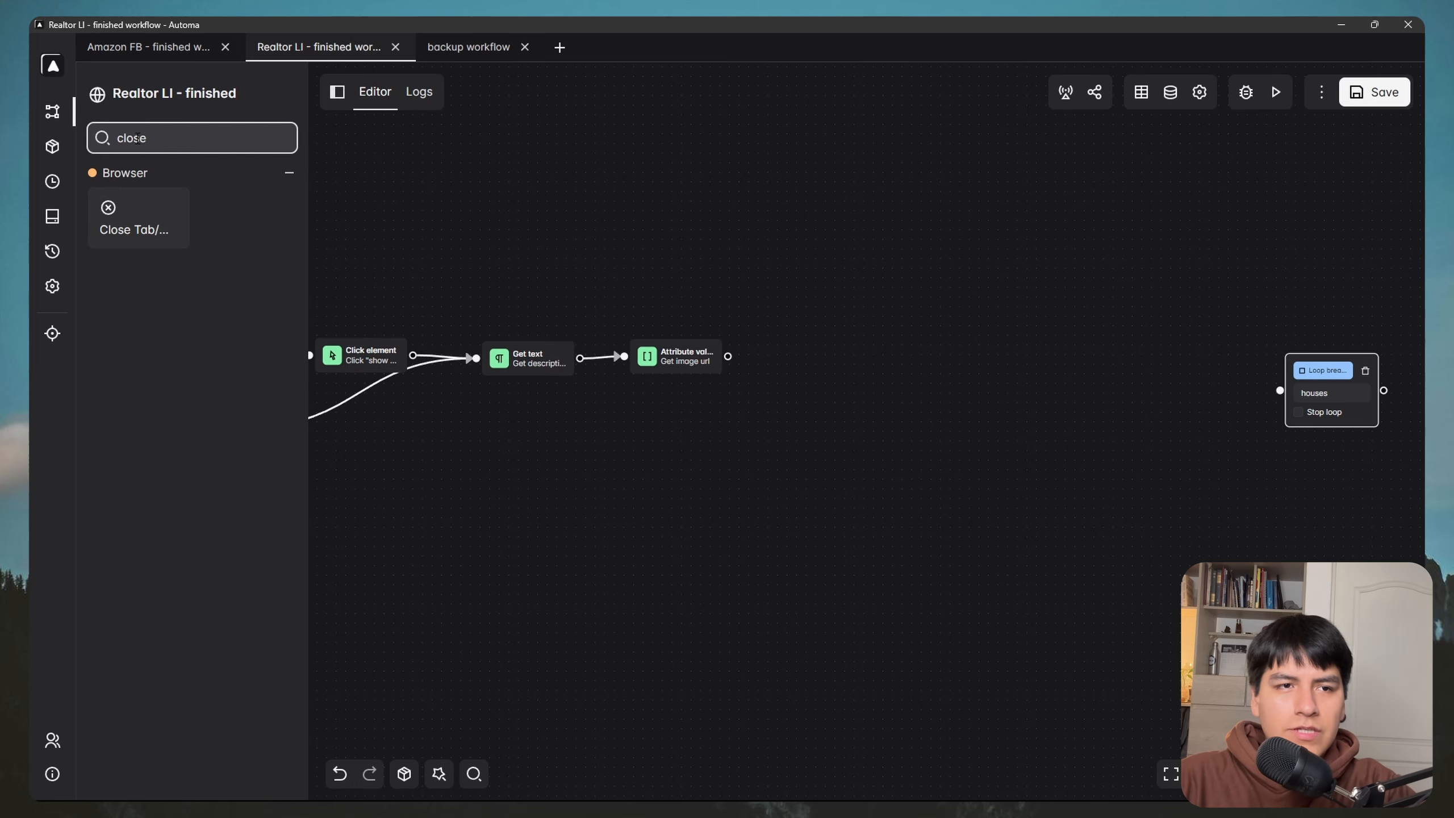
pyautogui.write('e')
pyautogui.moveTo(134, 220); pyautogui.dragTo(792, 350)
pyautogui.scroll(3, 813, 353)
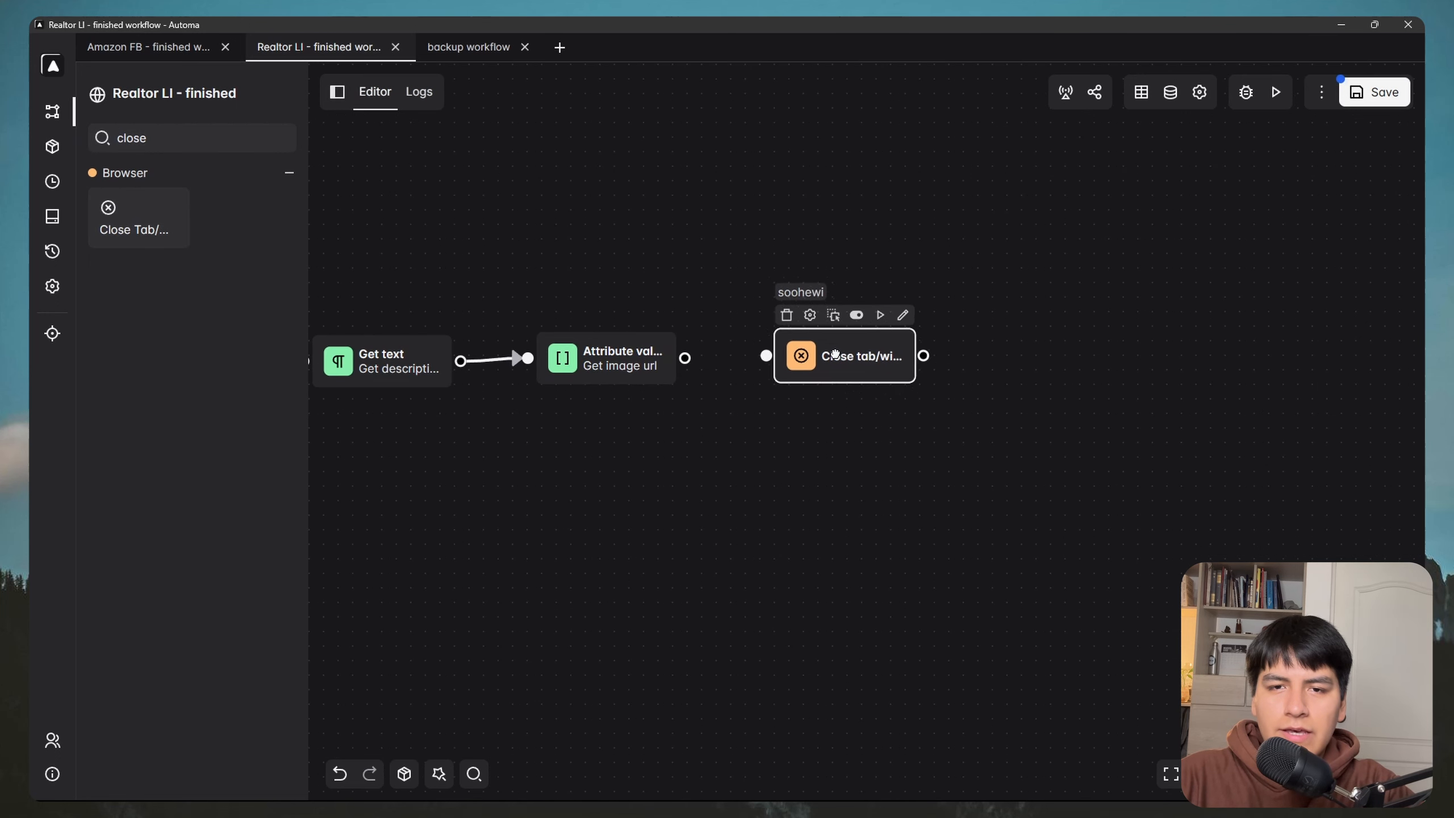
pyautogui.moveTo(685, 357)
pyautogui.mouseDown()
pyautogui.moveTo(767, 355)
pyautogui.moveTo(699, 309)
pyautogui.mouseUp()
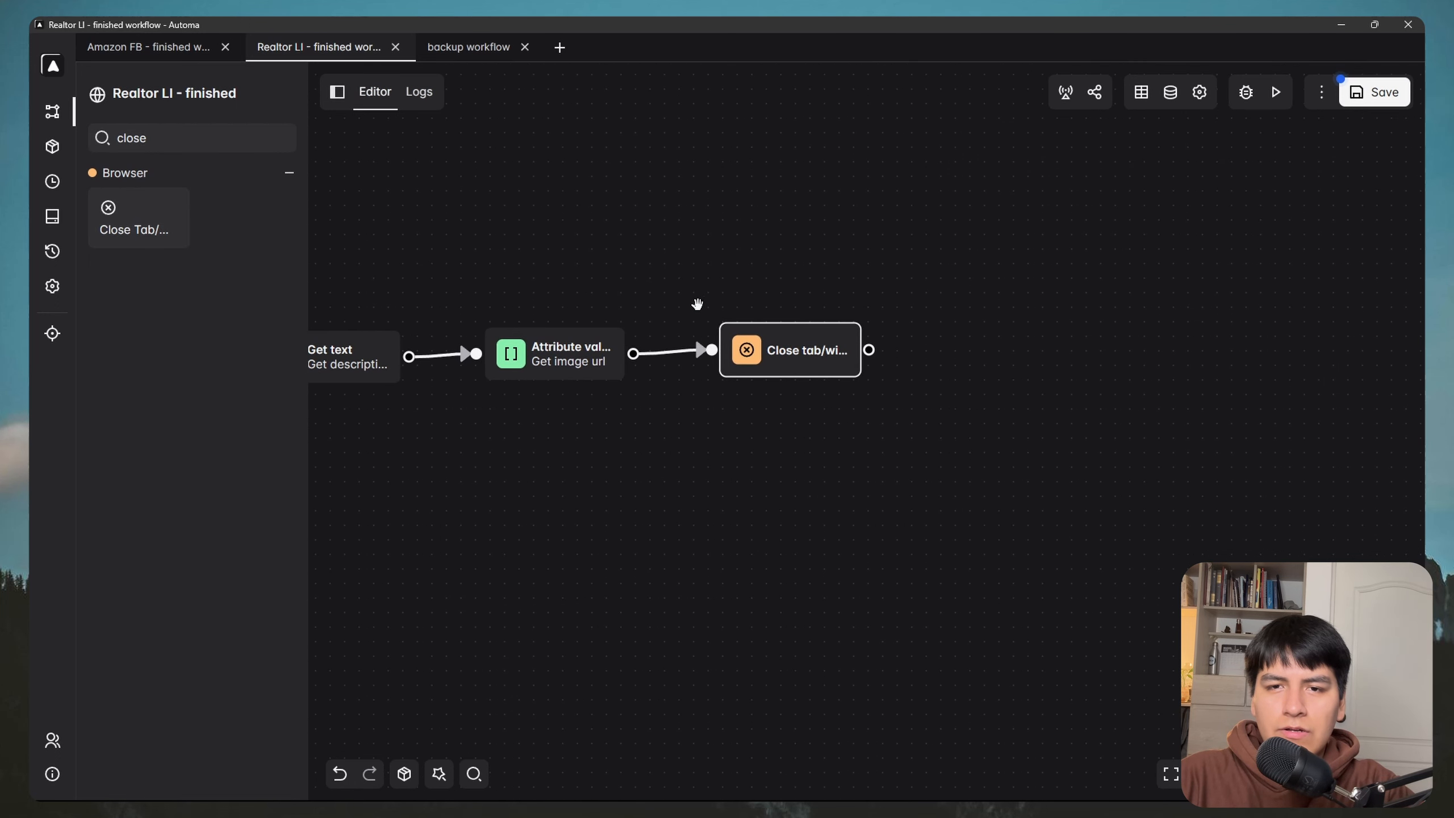
pyautogui.doubleClick(779, 358)
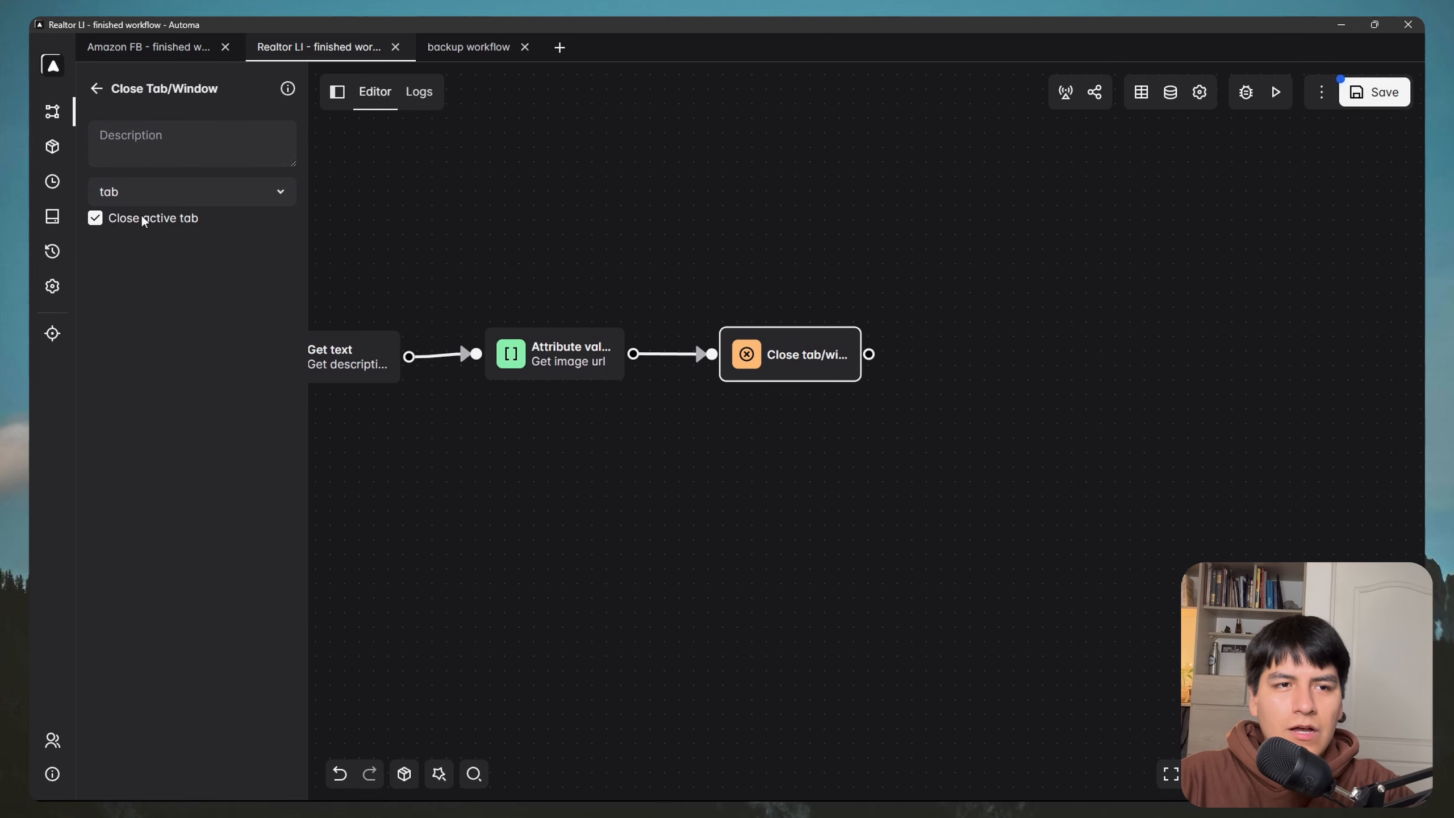
# Step: Add a Switch Tab block in line after Close tab and connect them
pyautogui.scroll(-1, 859, 275)
pyautogui.moveTo(859, 275); pyautogui.dragTo(721, 306)
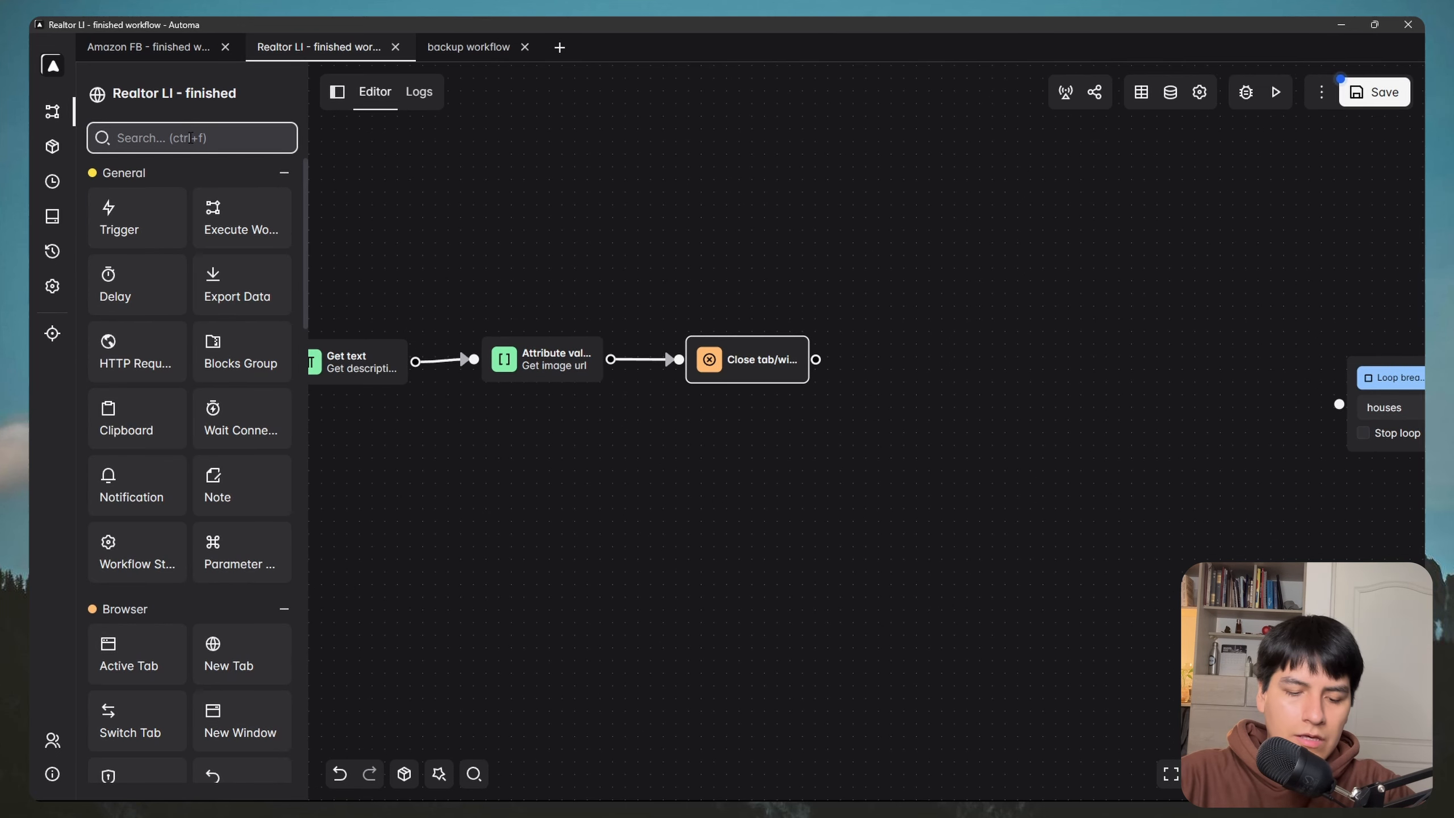
pyautogui.write('swit')
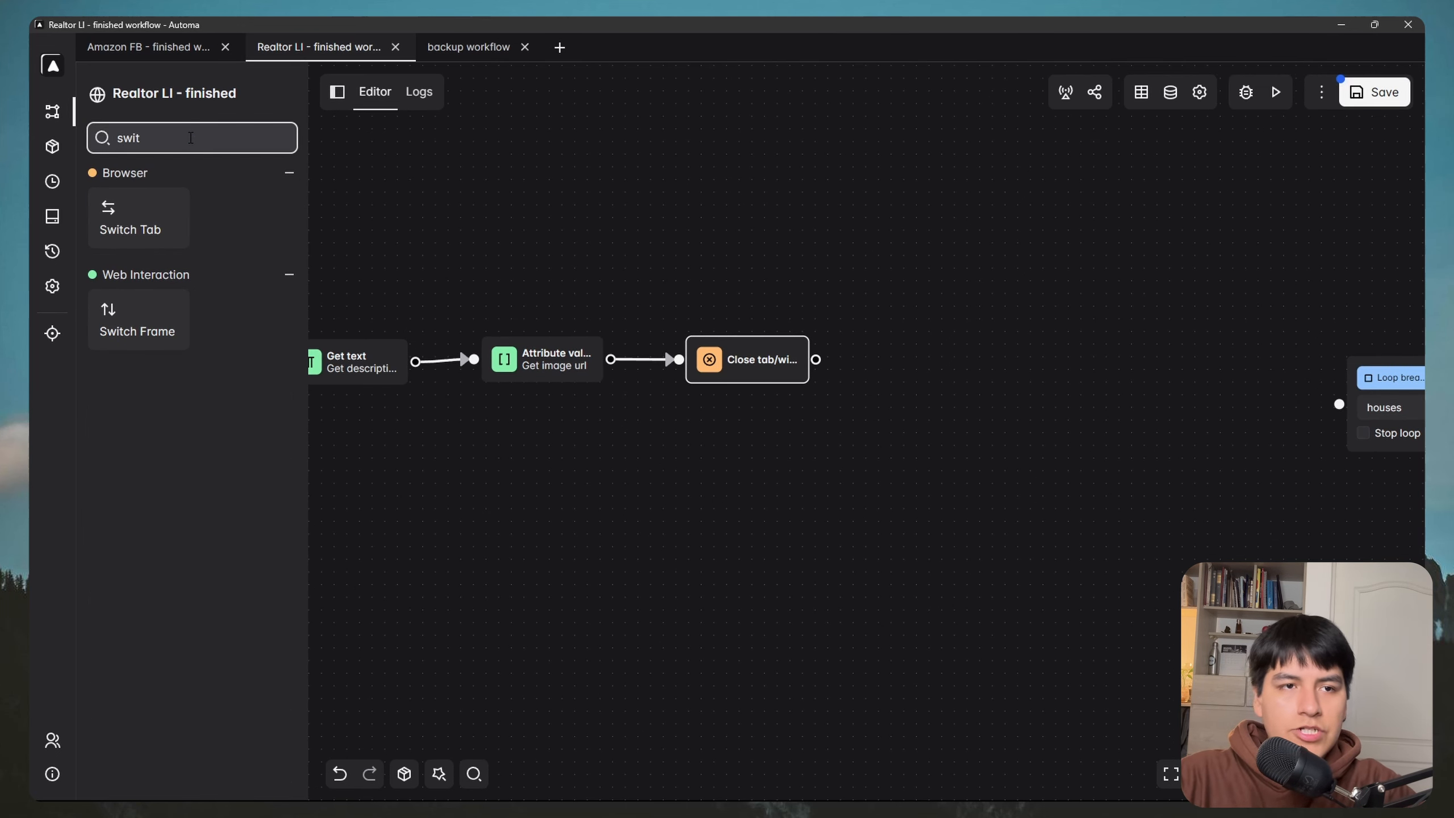
pyautogui.moveTo(145, 224); pyautogui.dragTo(918, 377)
pyautogui.moveTo(884, 302); pyautogui.dragTo(772, 279)
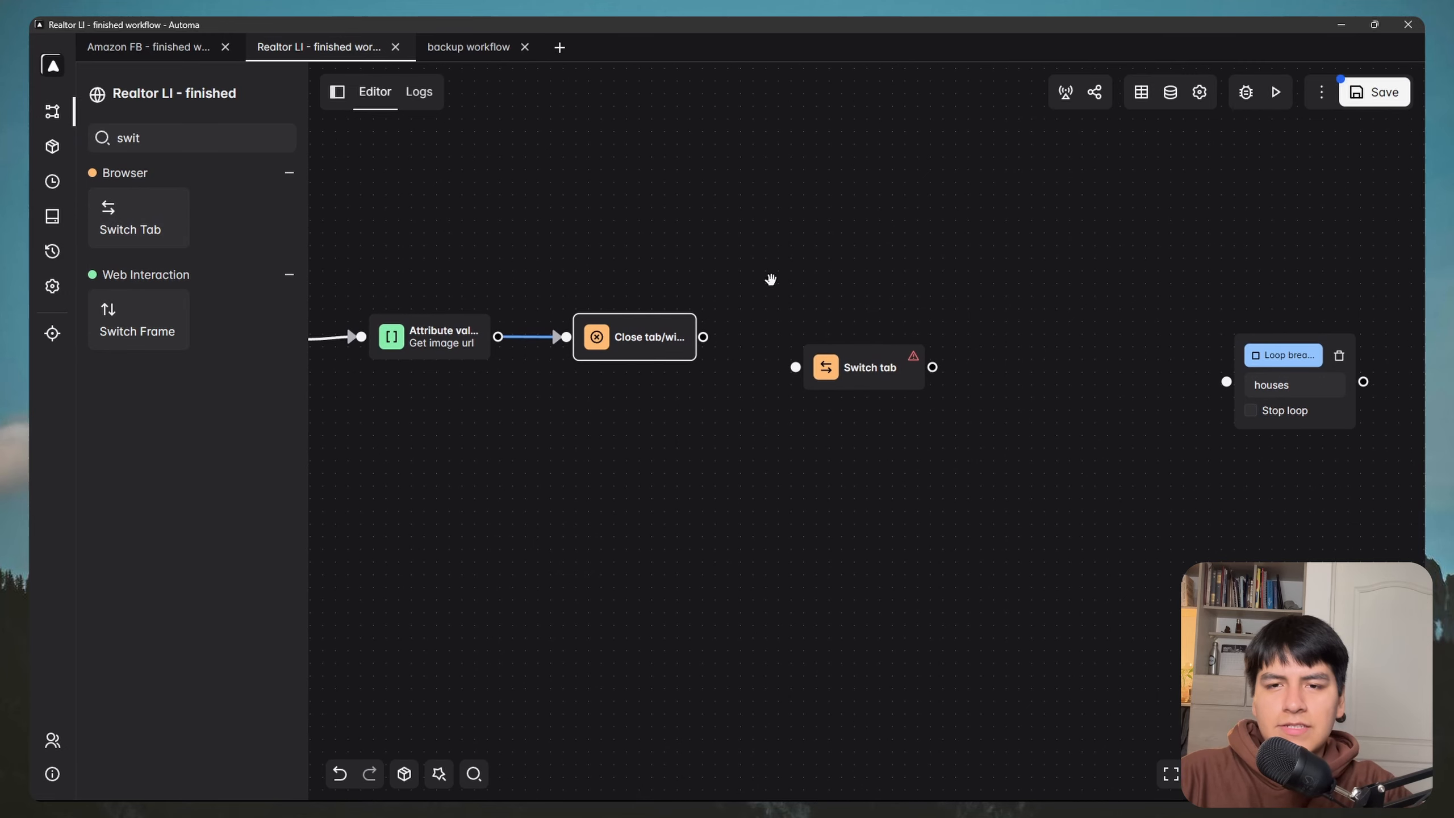
pyautogui.moveTo(859, 355); pyautogui.dragTo(832, 304)
pyautogui.moveTo(854, 227); pyautogui.dragTo(729, 269)
pyautogui.scroll(1, 724, 293)
pyautogui.moveTo(710, 362); pyautogui.dragTo(729, 376)
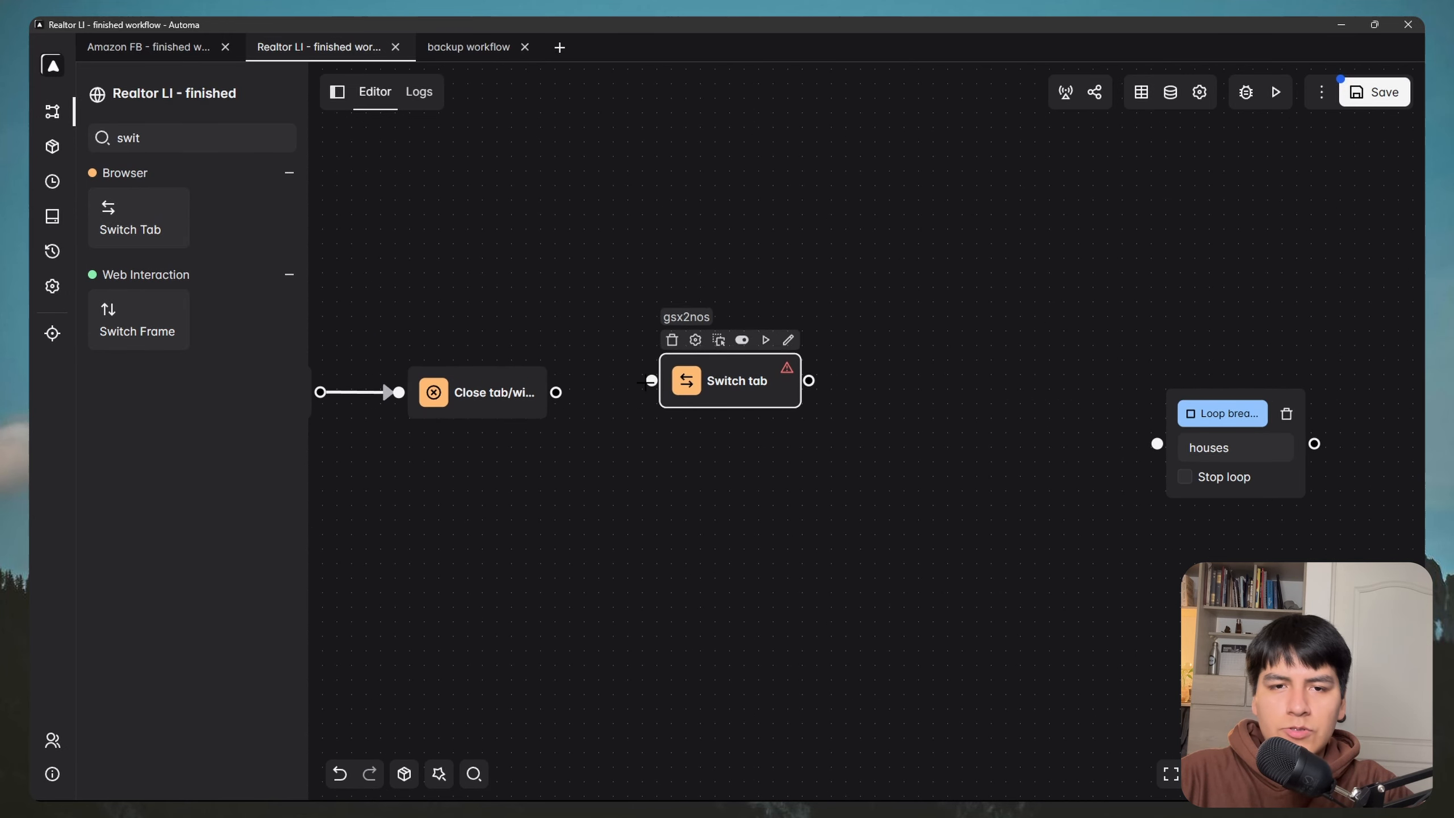
pyautogui.moveTo(556, 393)
pyautogui.mouseDown()
pyautogui.moveTo(651, 381)
pyautogui.moveTo(702, 405)
pyautogui.mouseUp()
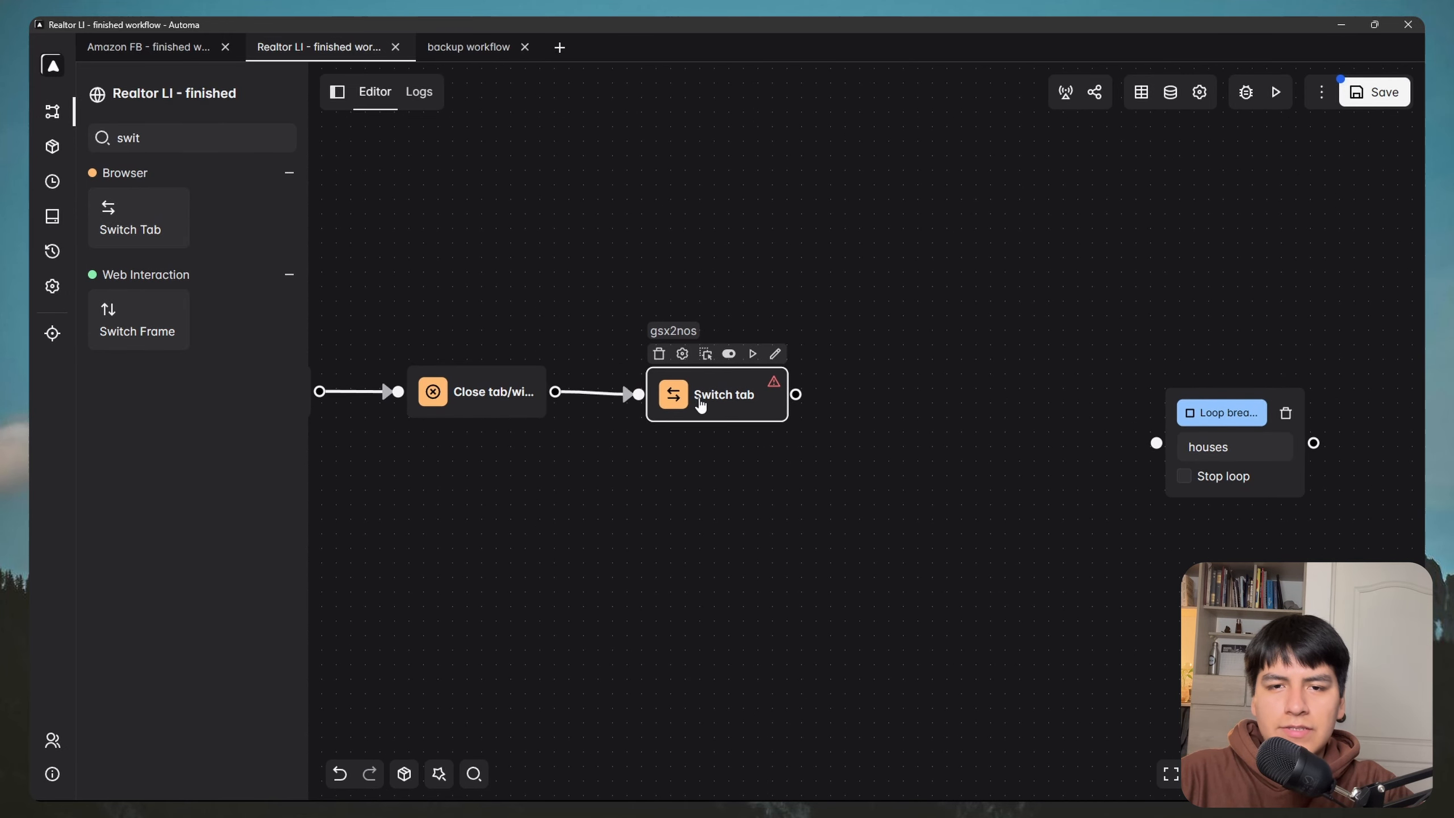
pyautogui.doubleClick(701, 405)
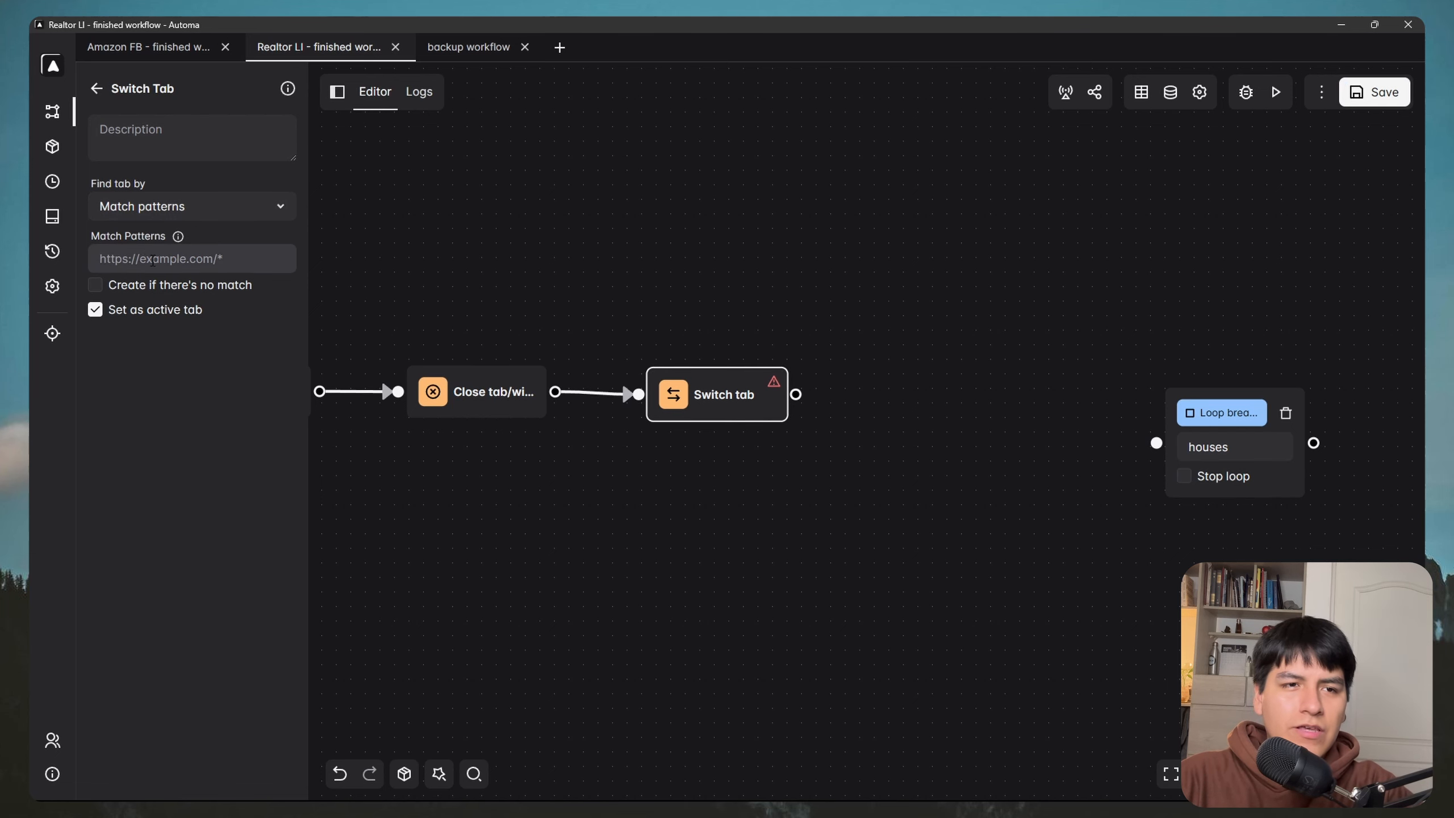
# Step: Set the Switch tab match pattern to the realtor.com search results URL
pyautogui.press('super')
pyautogui.moveTo(348, 789)
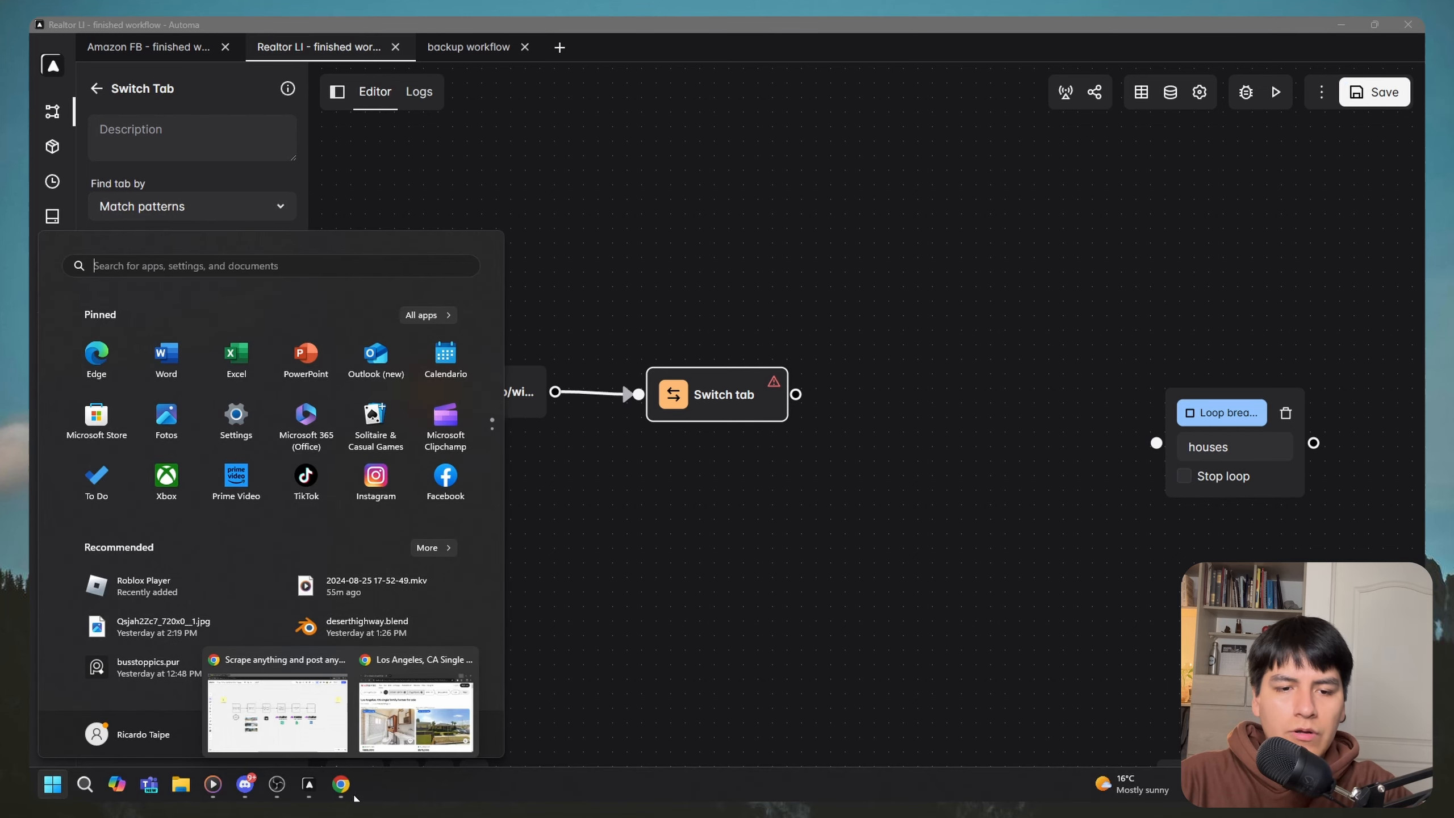
pyautogui.click(416, 710)
pyautogui.click(716, 236)
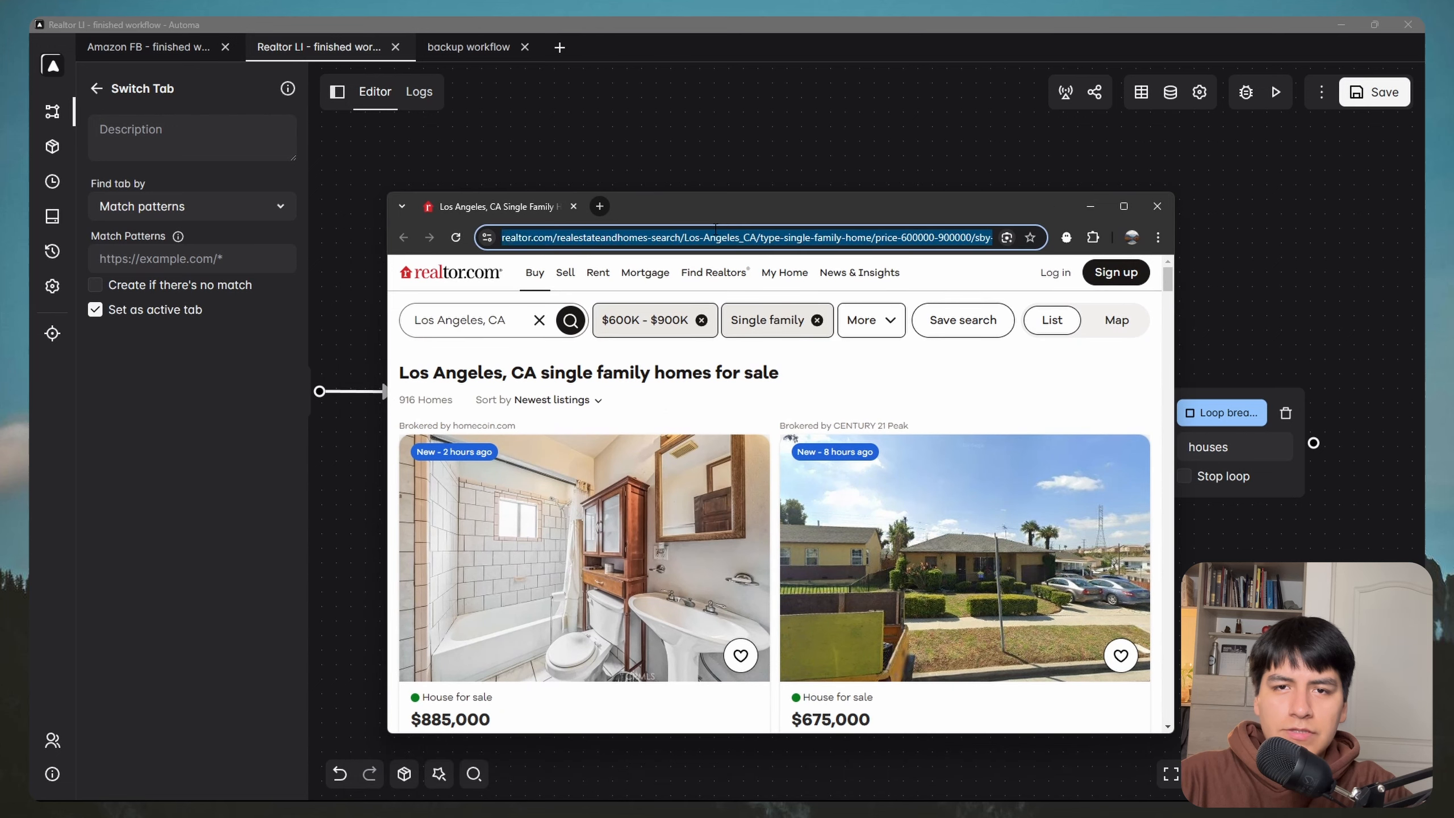
pyautogui.hotkey('ctrl', 'a')
pyautogui.click(1102, 206)
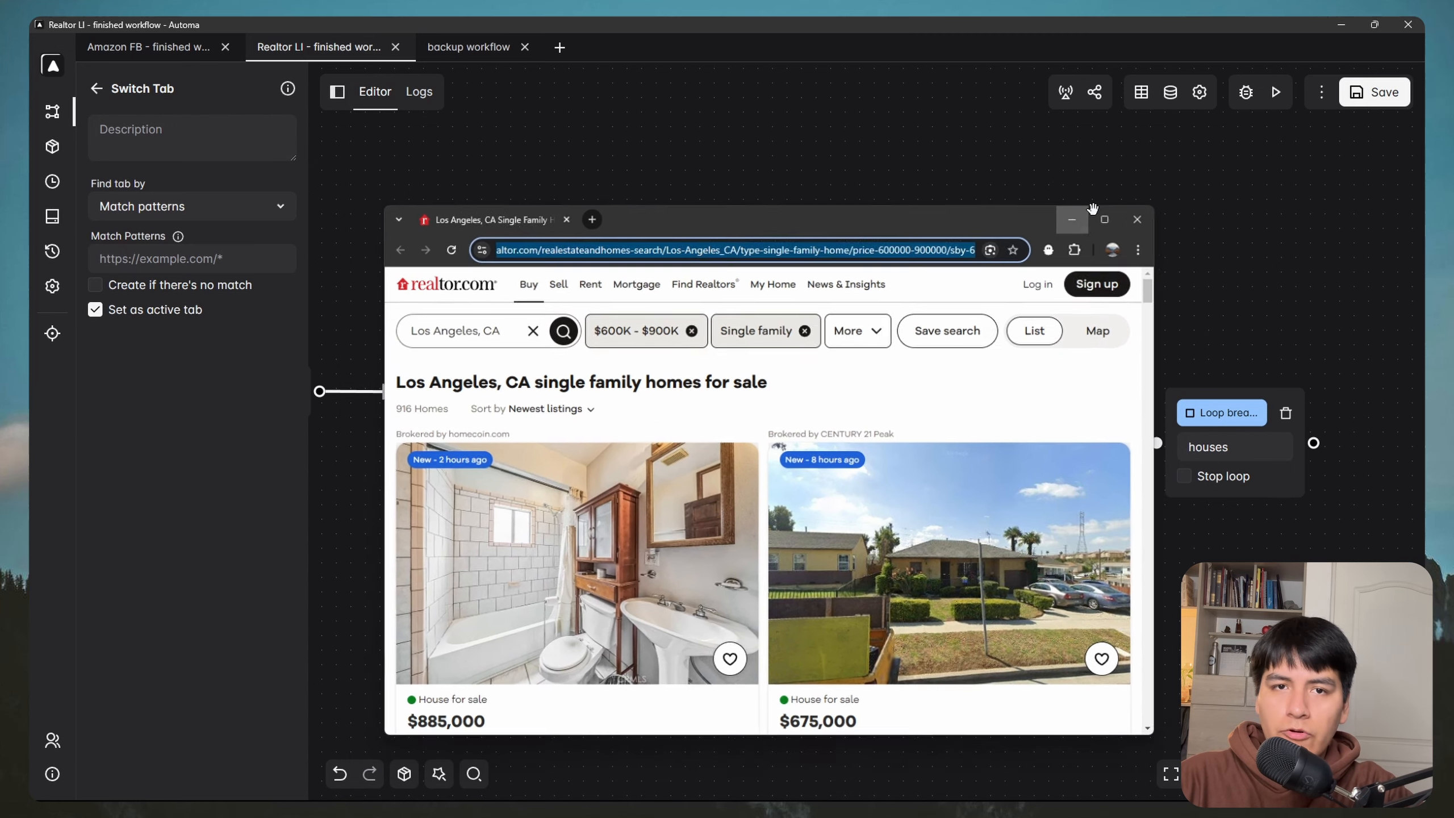
pyautogui.click(203, 261)
pyautogui.hotkey('ctrl', 'v')
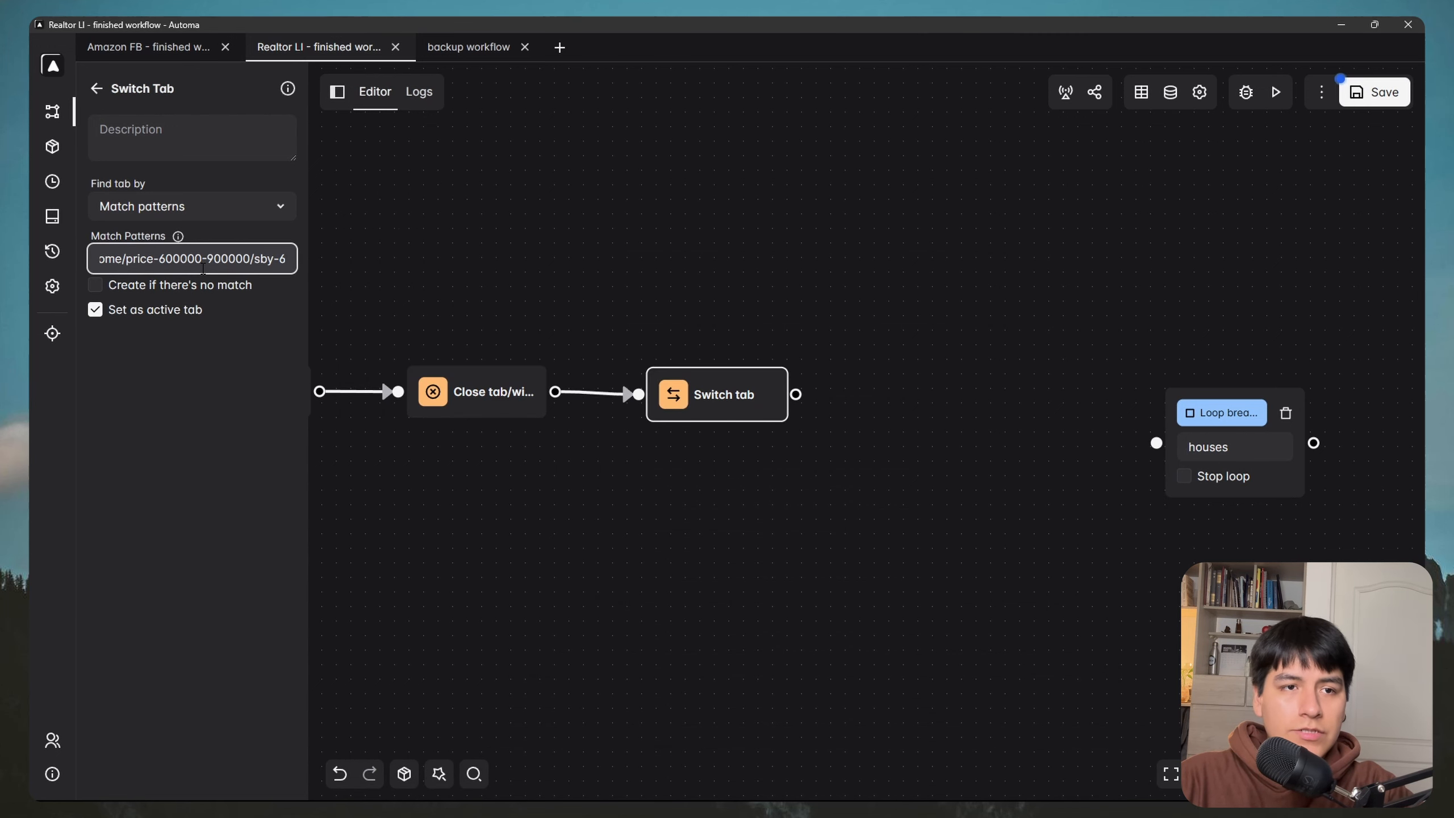
pyautogui.click(194, 396)
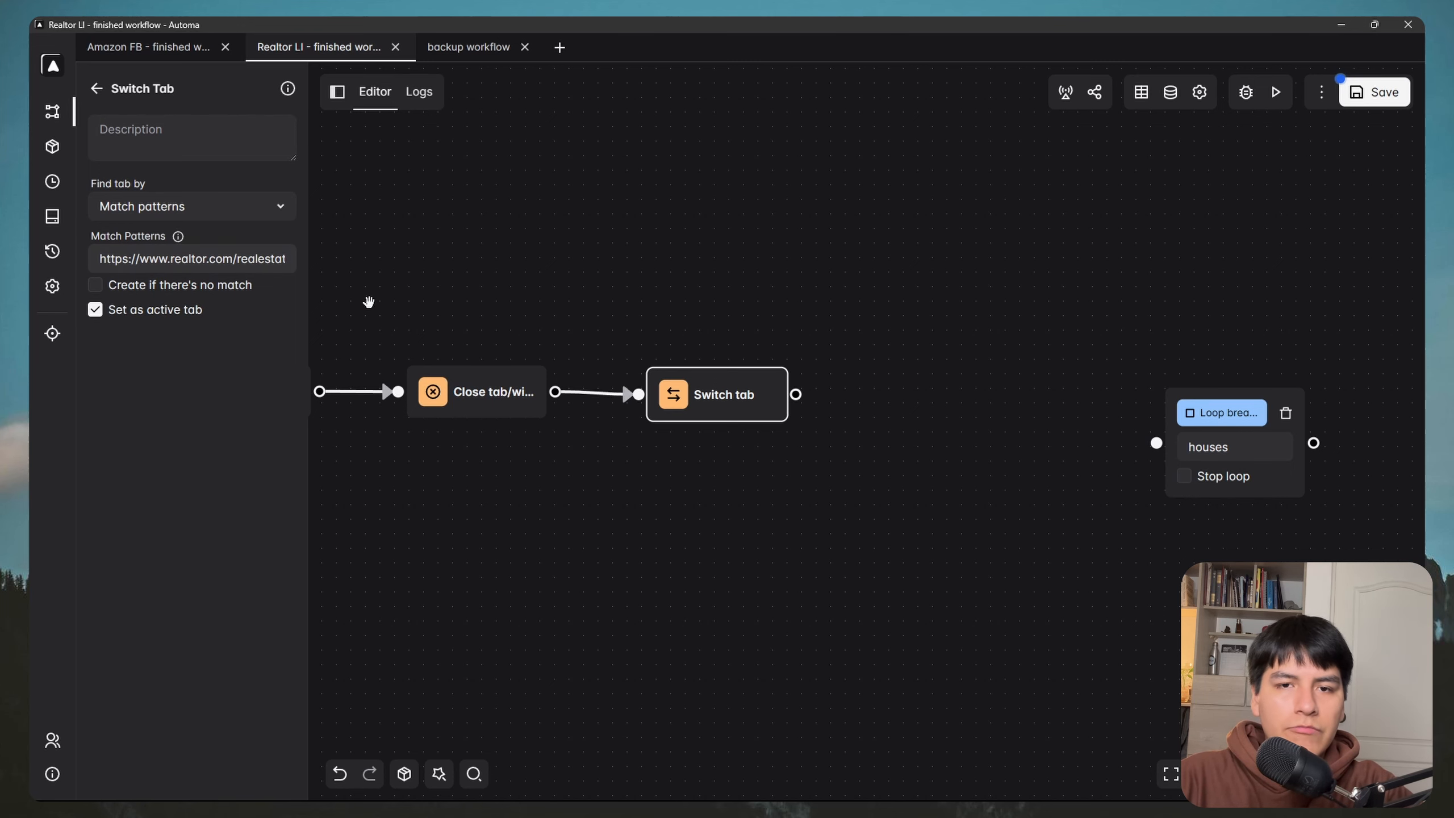
# Step: Connect a second Close tab block after the loop breakpoint and save the workflow
pyautogui.scroll(-3, 773, 315)
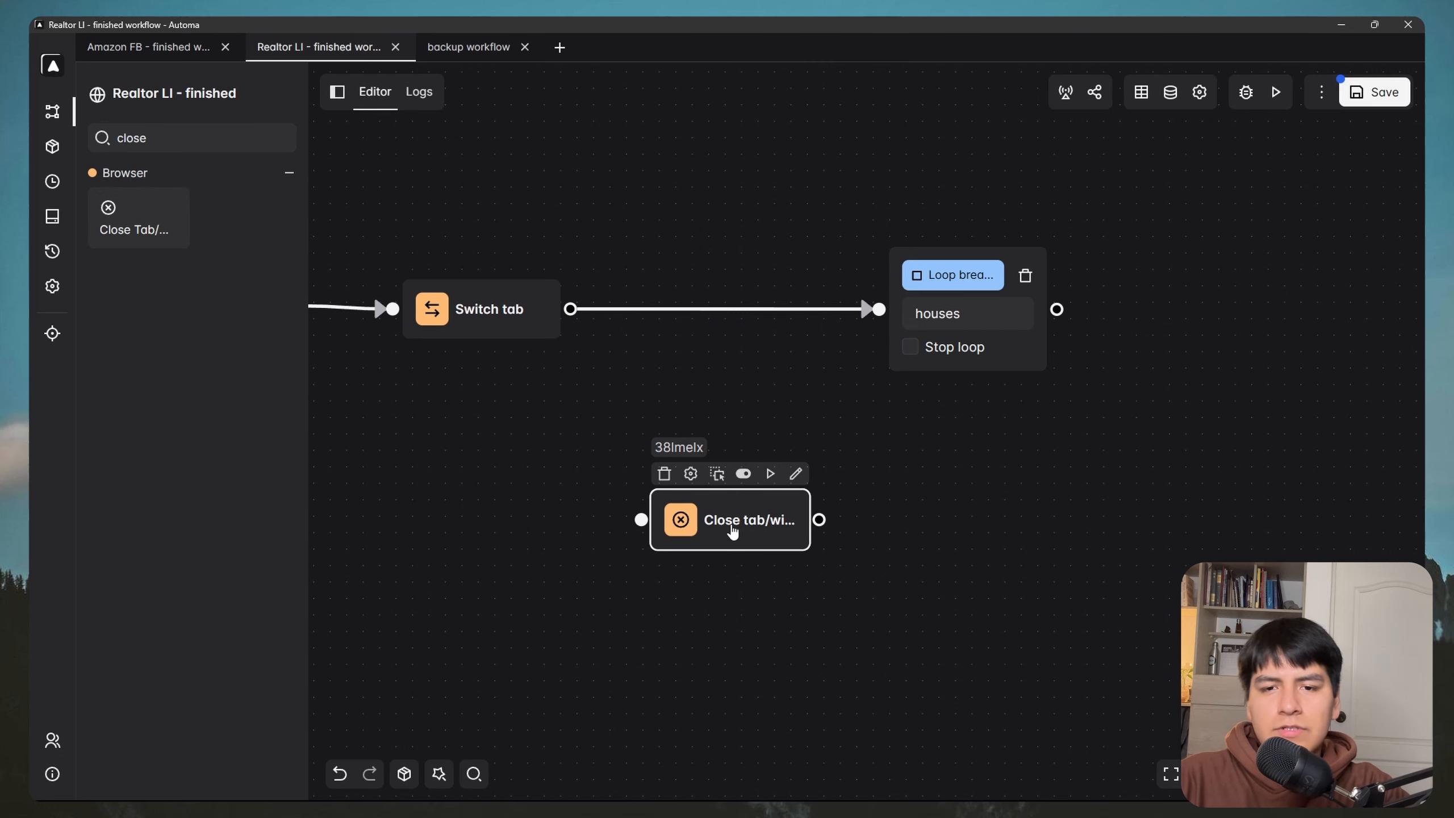
pyautogui.scroll(-3, 738, 319)
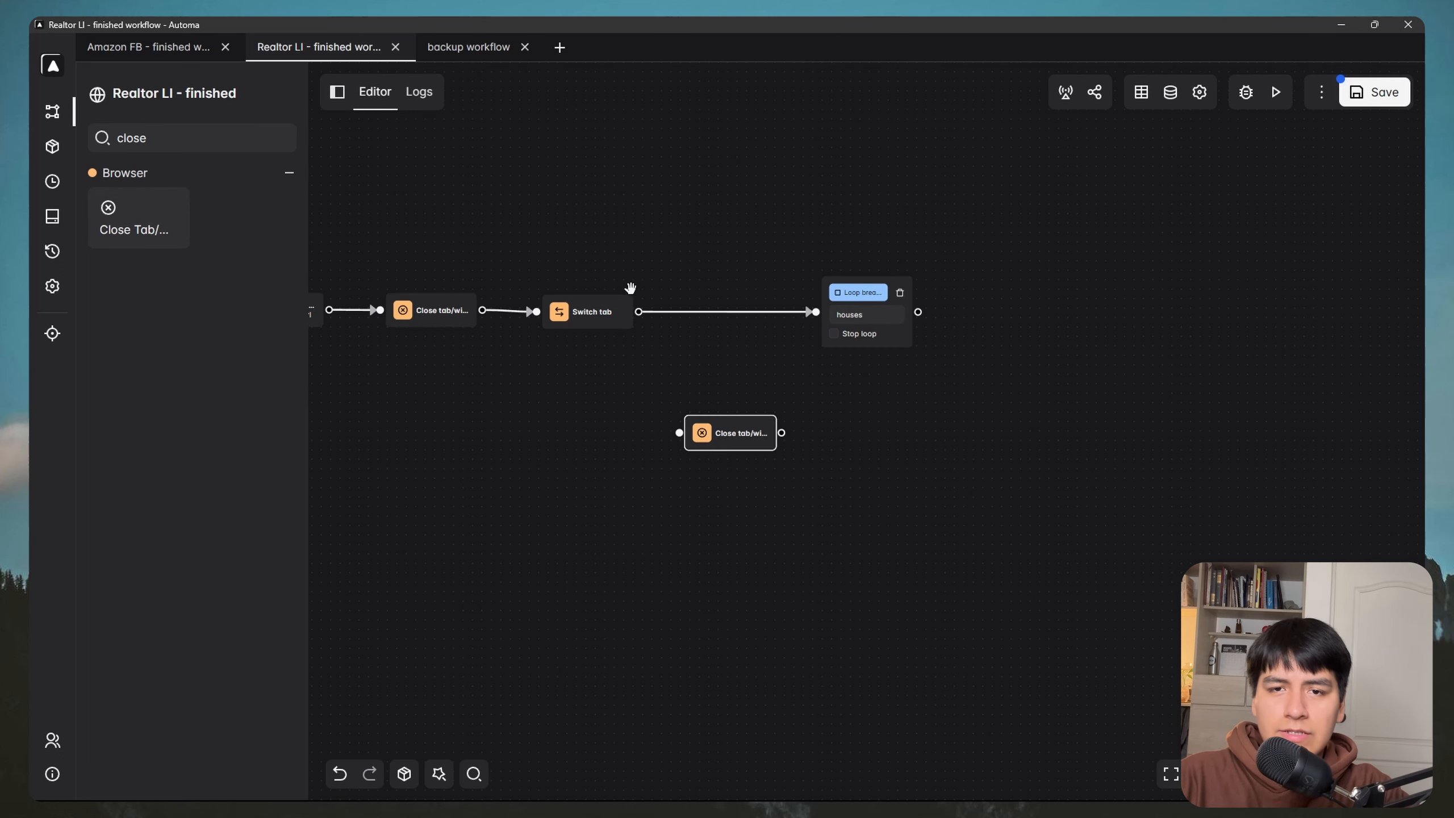
pyautogui.moveTo(630, 288); pyautogui.dragTo(821, 292)
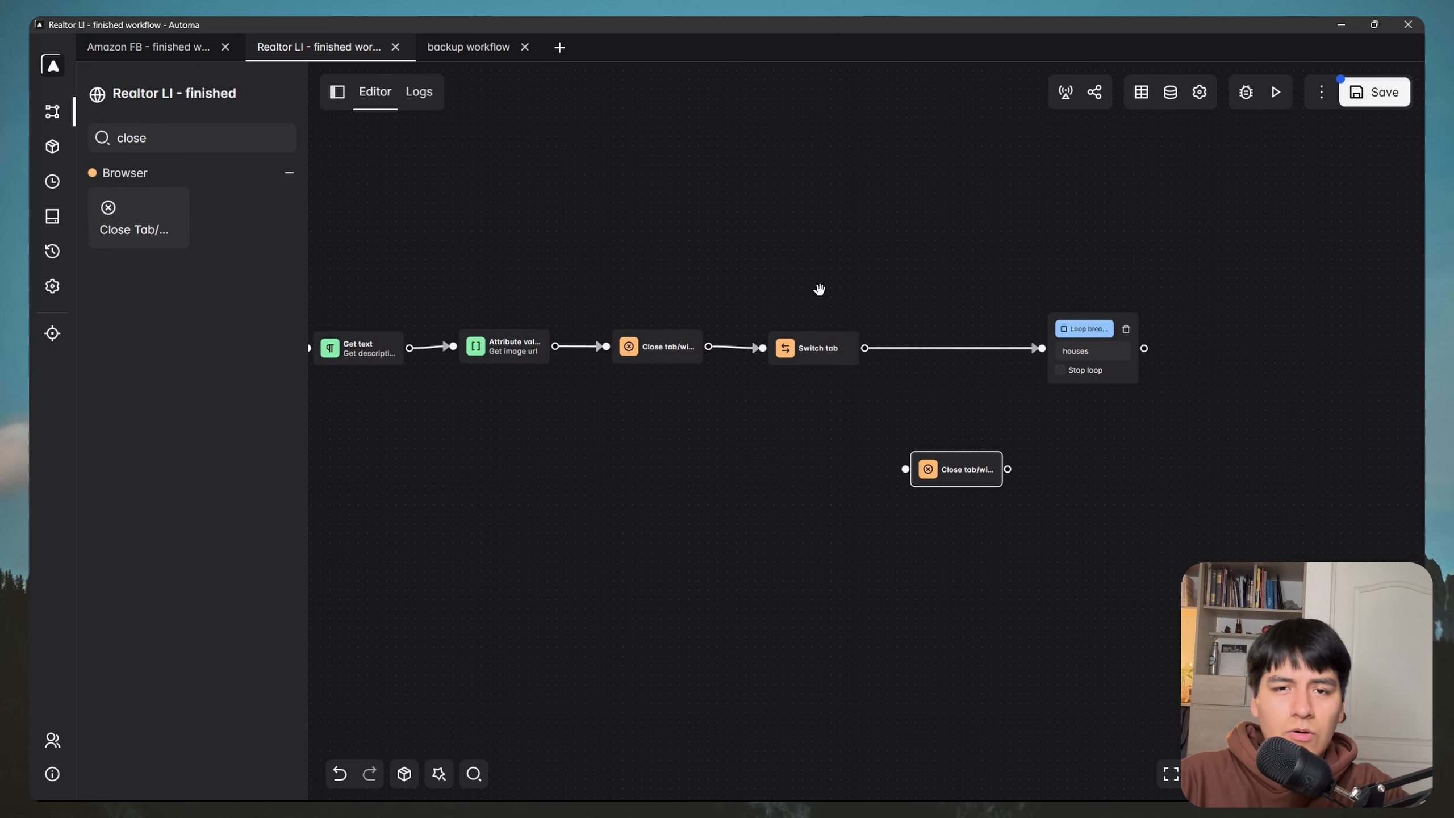
pyautogui.moveTo(934, 302); pyautogui.dragTo(645, 287)
pyautogui.moveTo(678, 450); pyautogui.dragTo(950, 349)
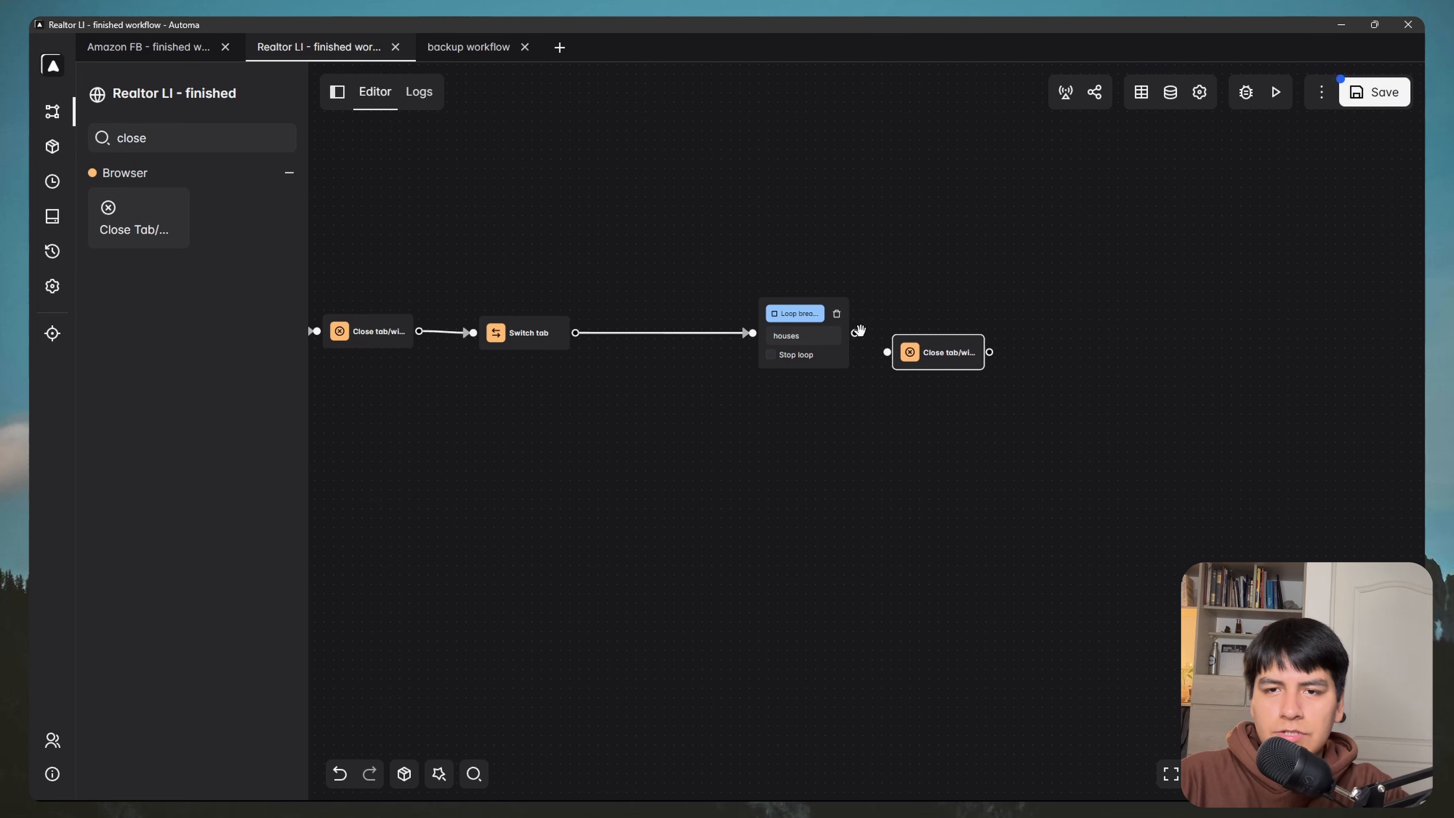
pyautogui.moveTo(855, 333); pyautogui.dragTo(942, 348)
pyautogui.moveTo(945, 292); pyautogui.dragTo(799, 301)
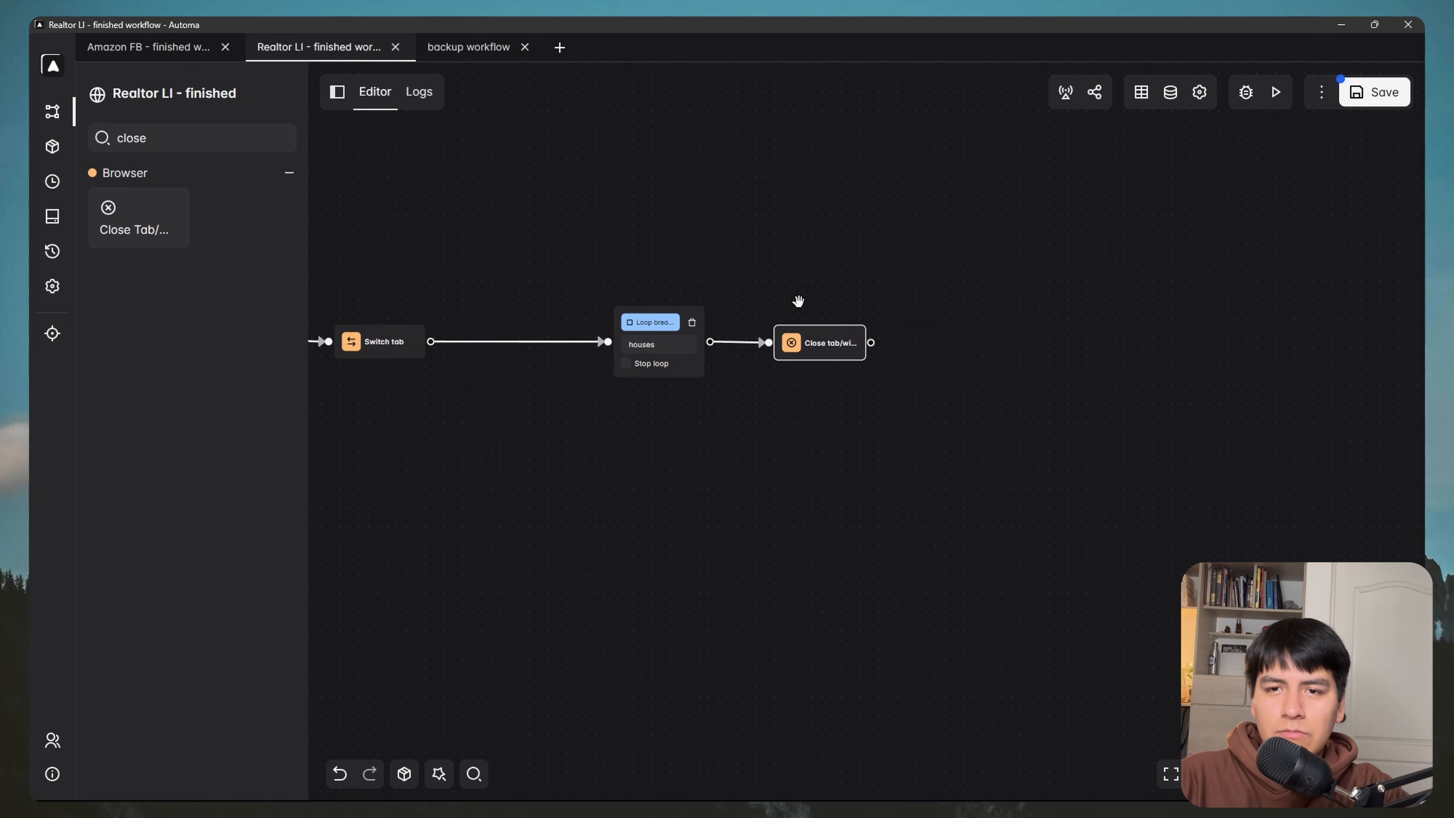
pyautogui.click(1378, 108)
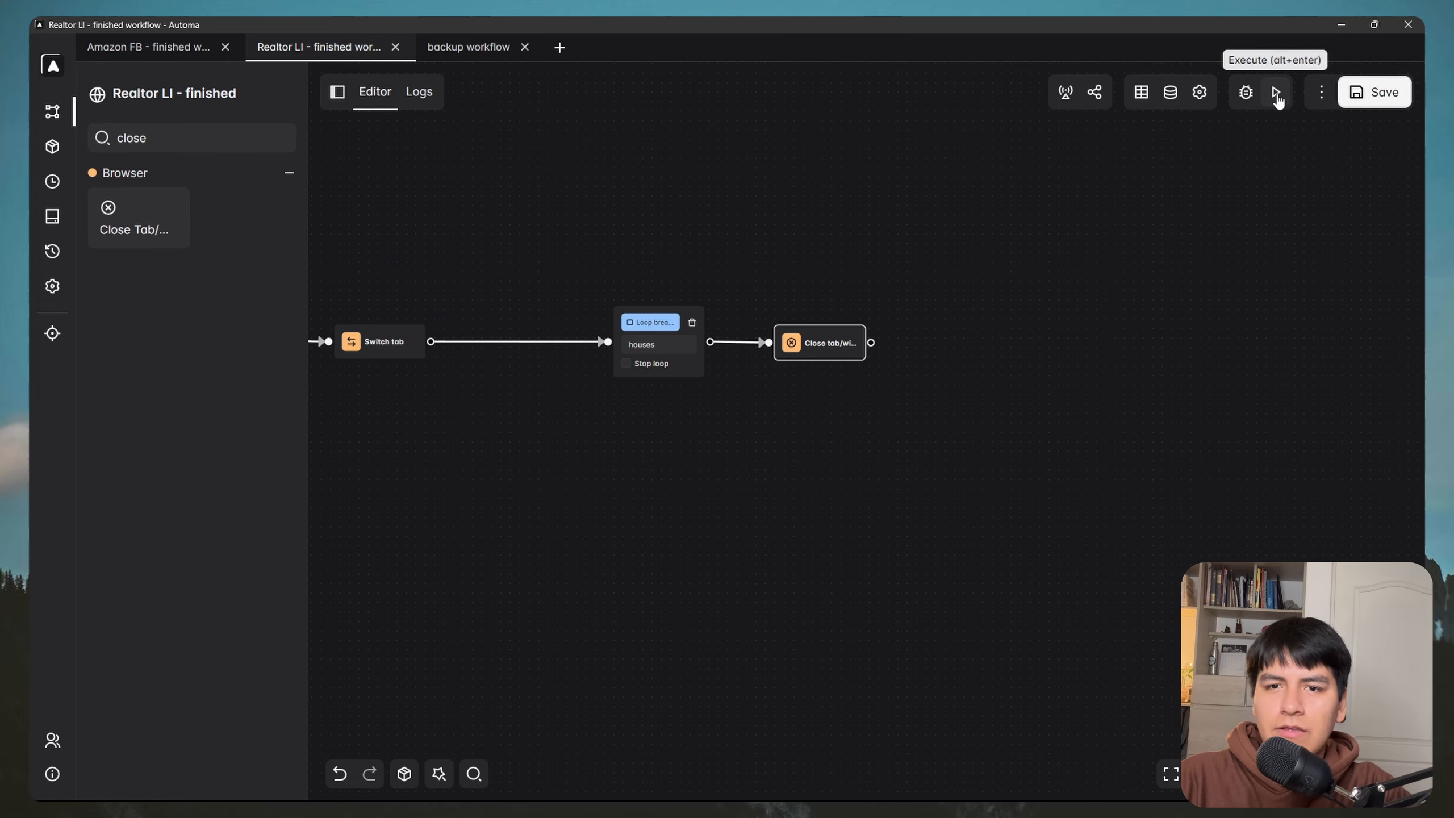
# Step: Execute the workflow and watch it open the Los Angeles search and a listing detail page
pyautogui.click(1278, 93)
pyautogui.moveTo(787, 261); pyautogui.dragTo(785, 219)
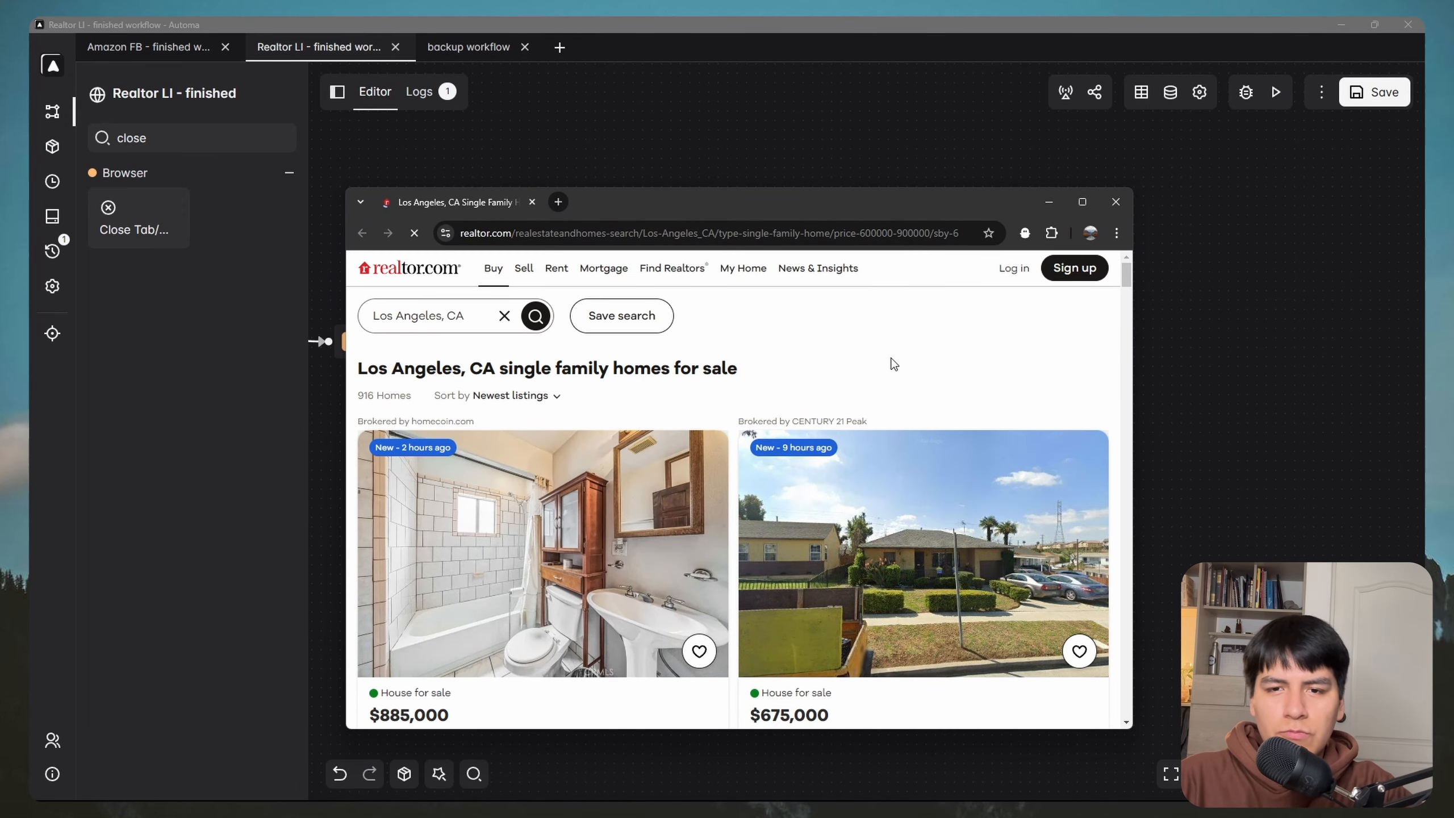
pyautogui.scroll(-1, 833, 352)
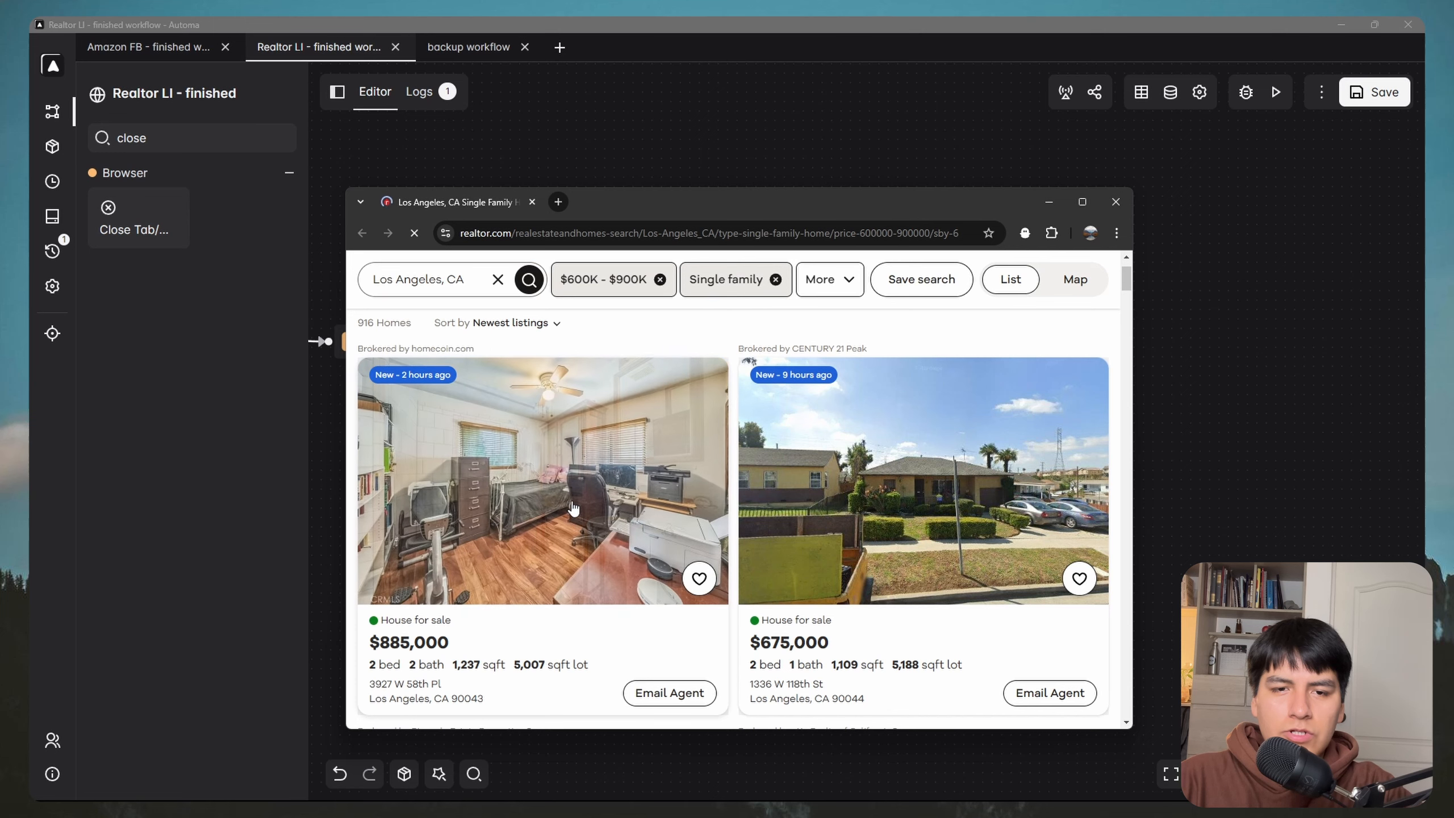
pyautogui.click(561, 531)
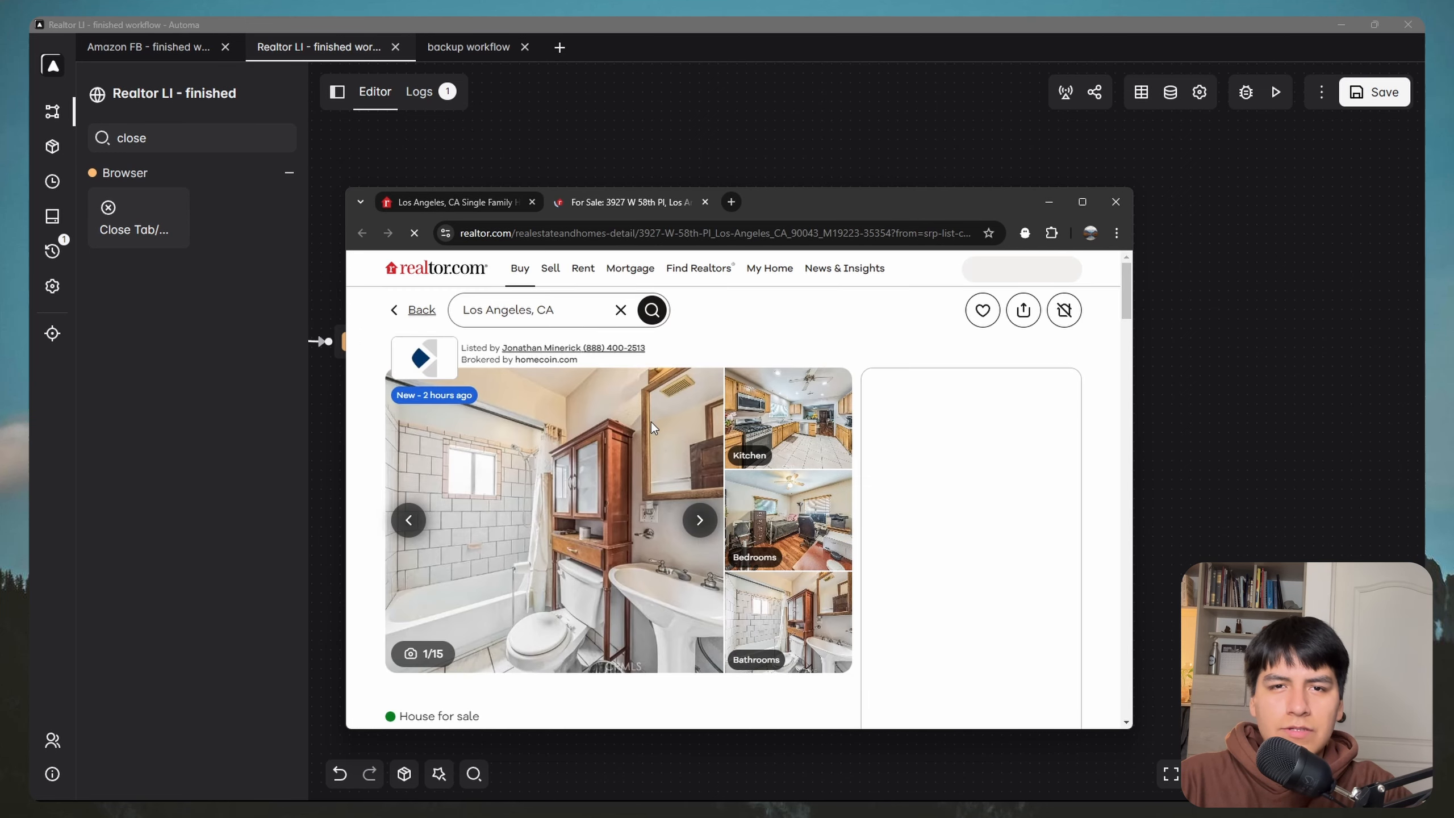
pyautogui.scroll(-4, 640, 439)
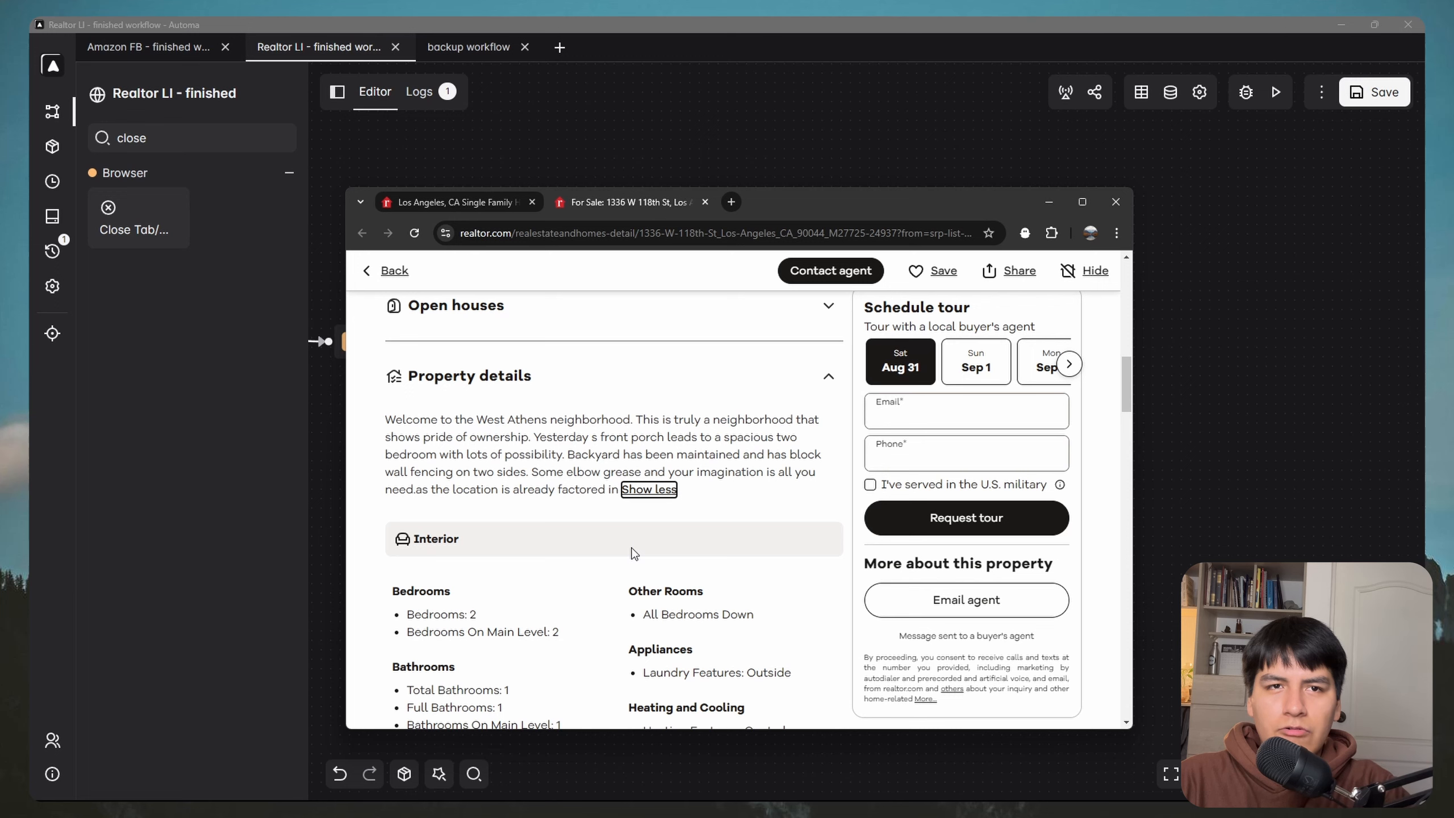
pyautogui.scroll(15, 635, 553)
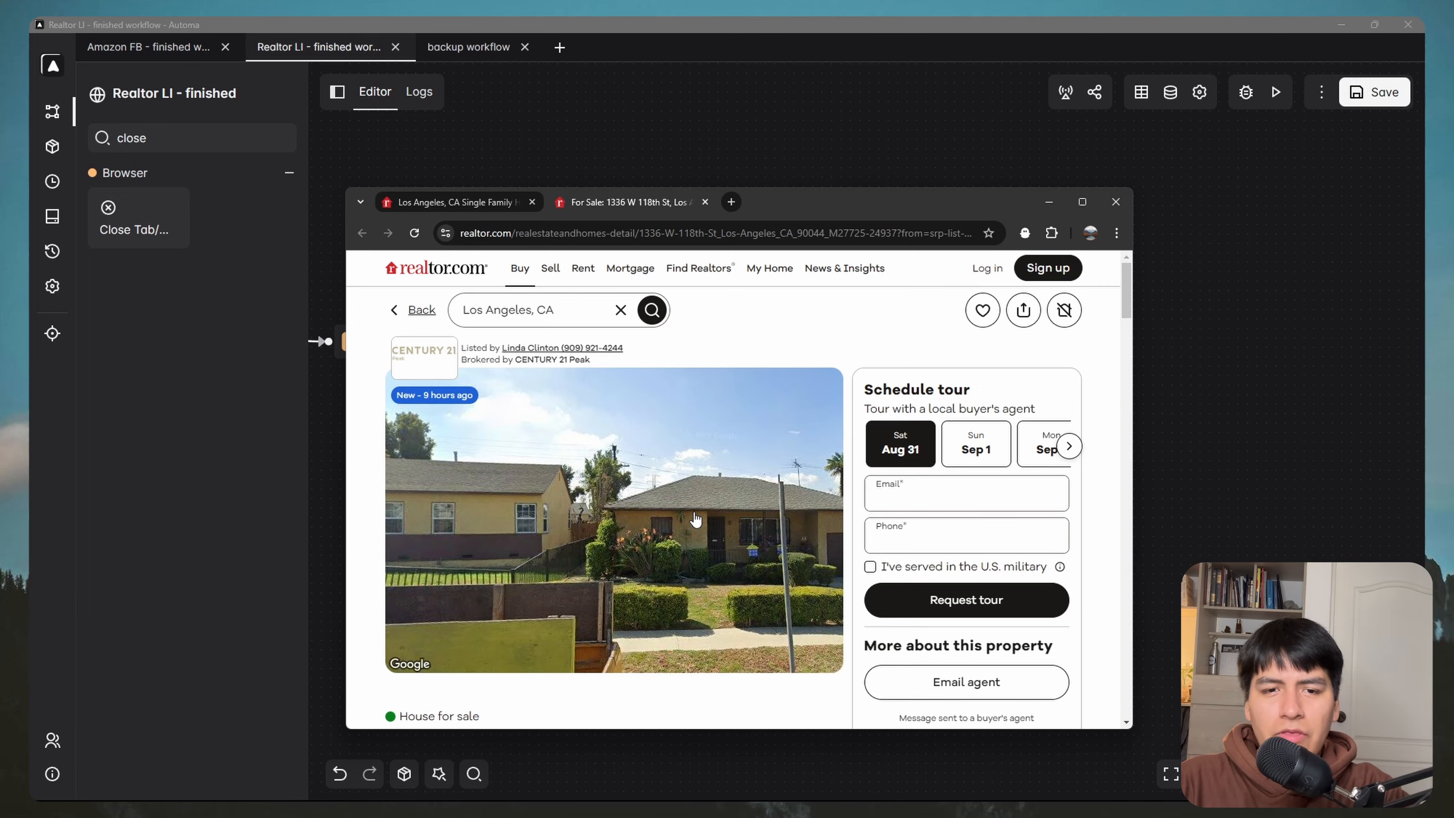
# Step: Inspect the latest failed run's log showing Get image url found no .slick-active .carousel-photo
pyautogui.click(425, 94)
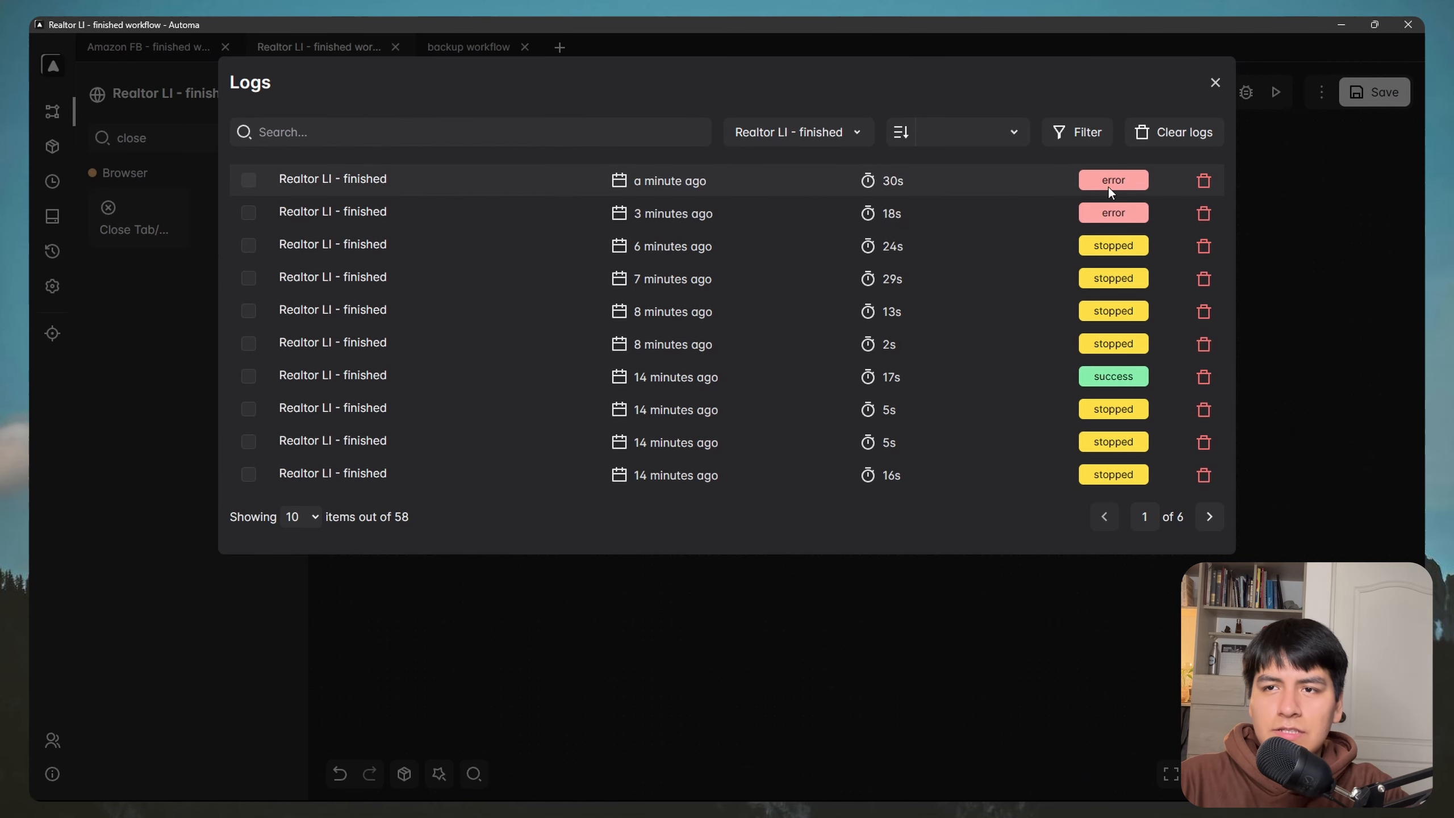
pyautogui.click(473, 184)
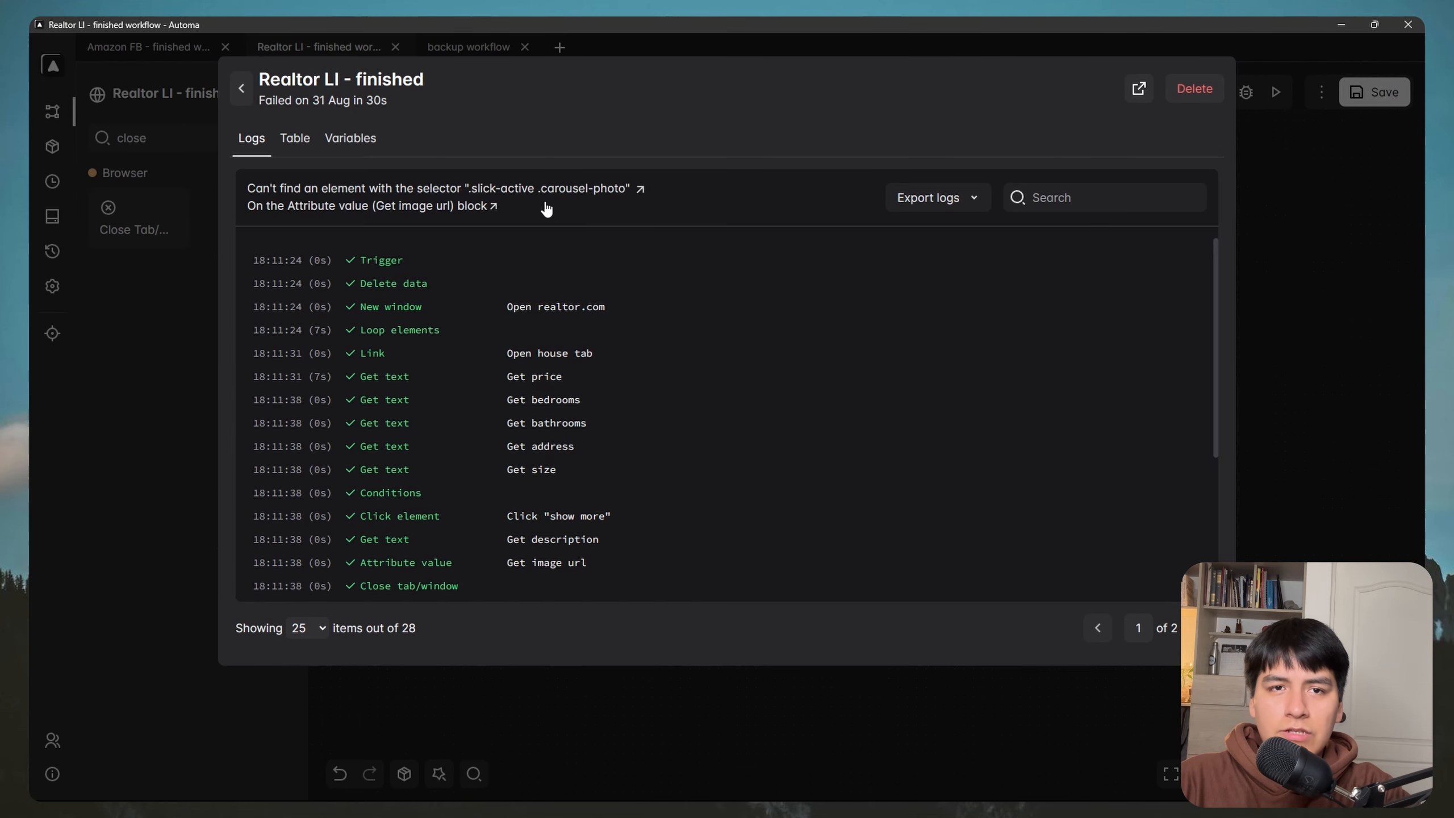
pyautogui.click(1205, 628)
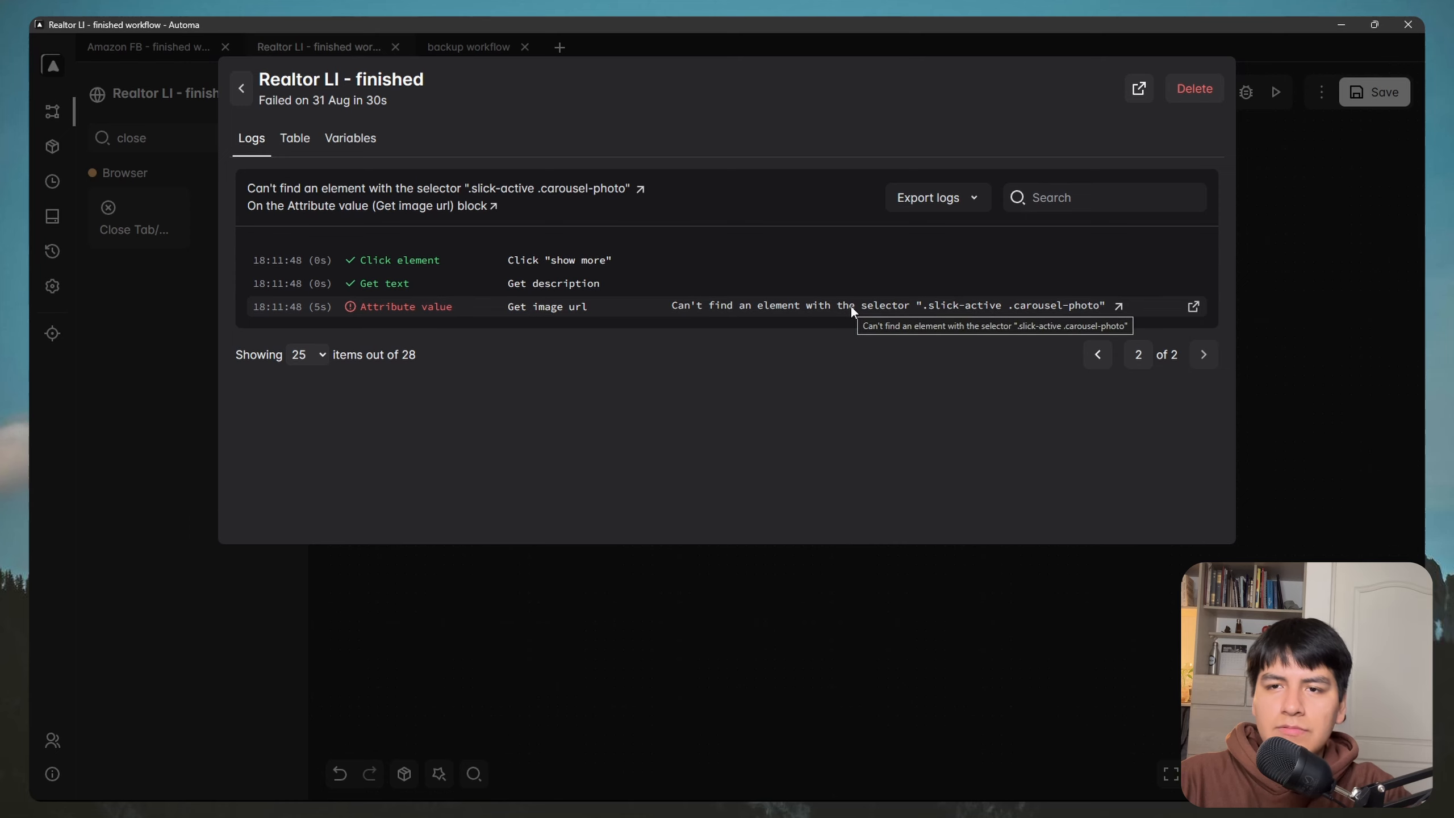
# Step: Compare the $885,000 listing's carousel with the $675,000 listing's single street-view photo
pyautogui.click(997, 590)
pyautogui.press('super')
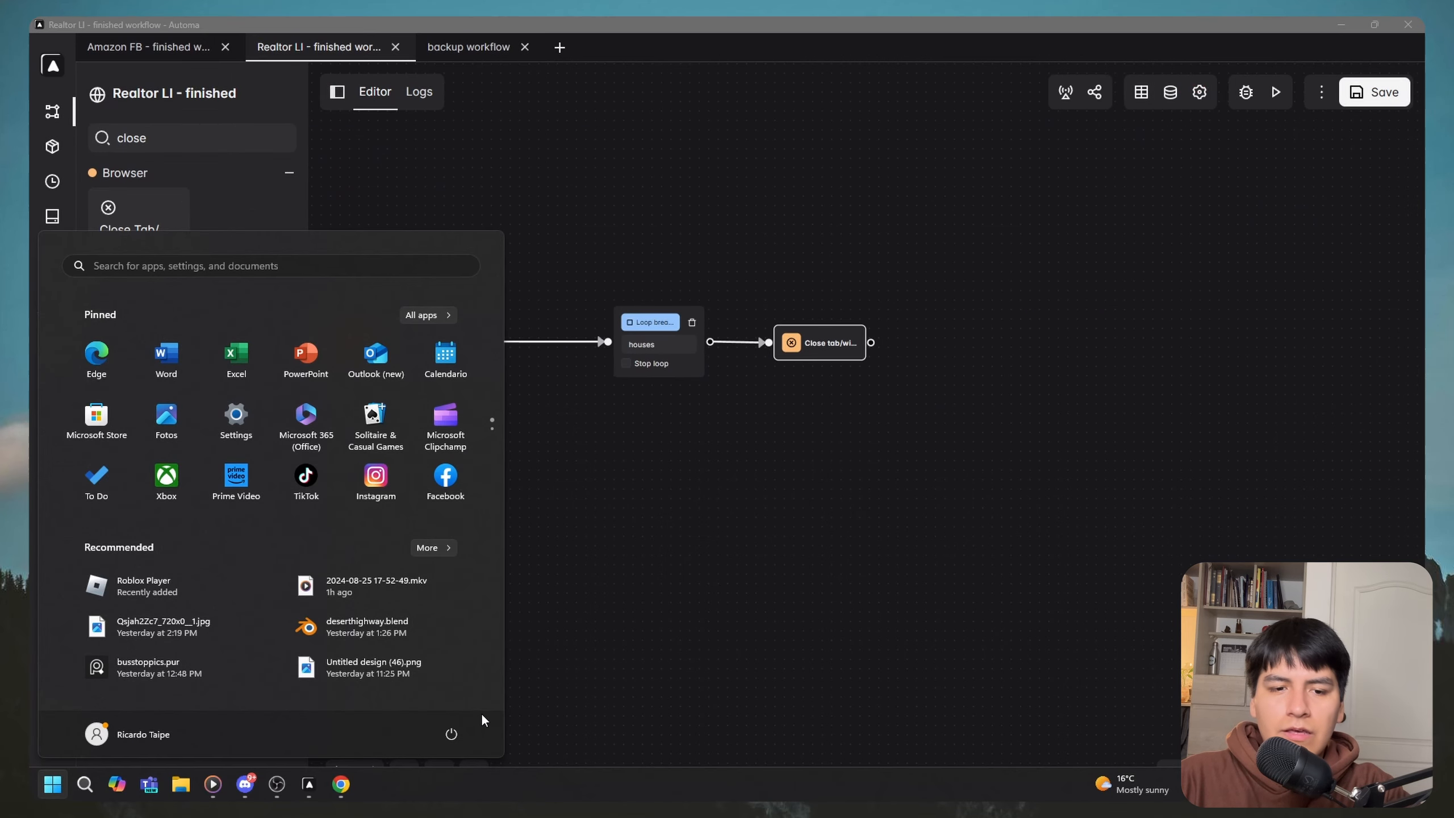
pyautogui.moveTo(345, 784)
pyautogui.click(396, 721)
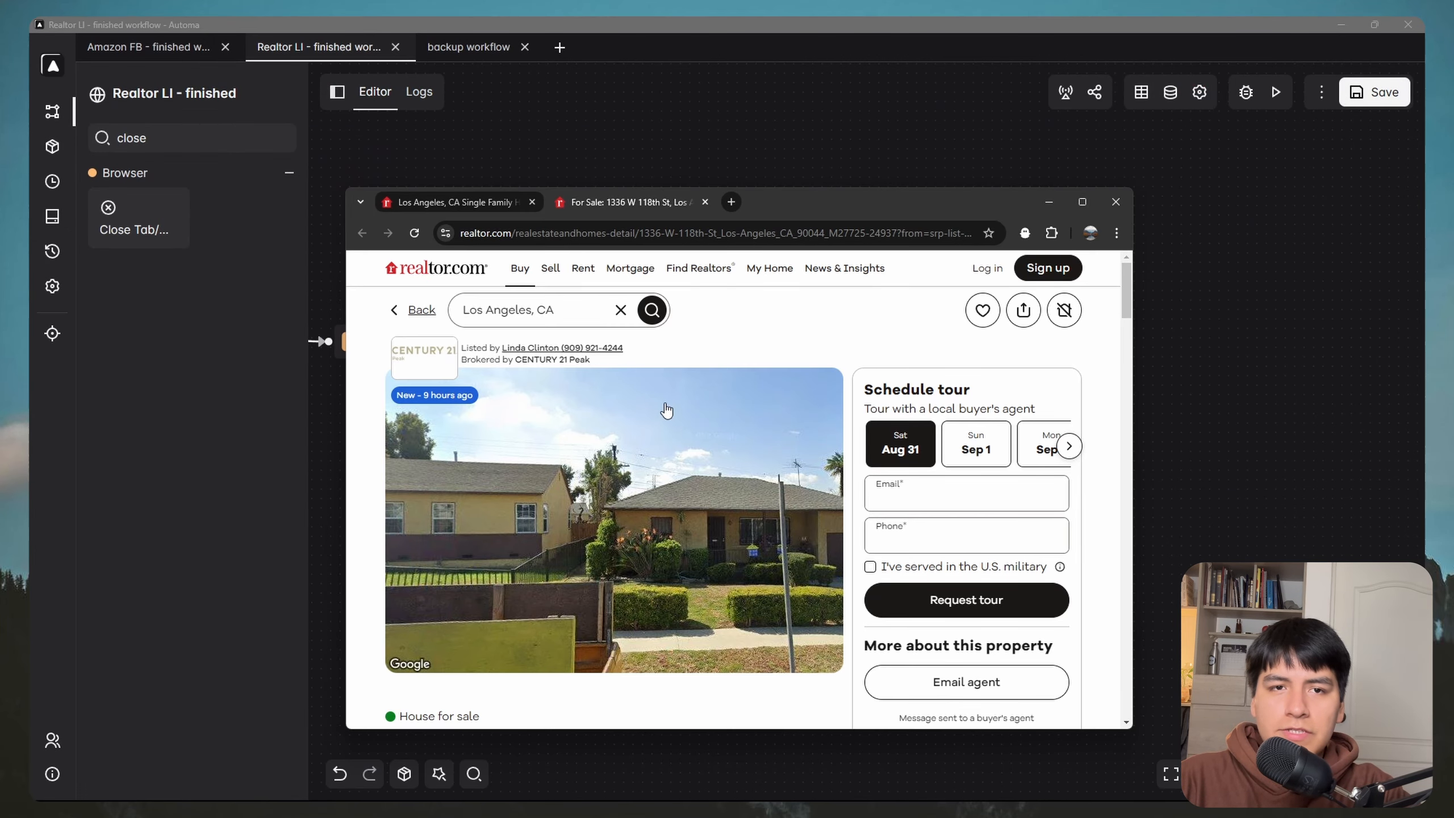
pyautogui.scroll(-3, 667, 411)
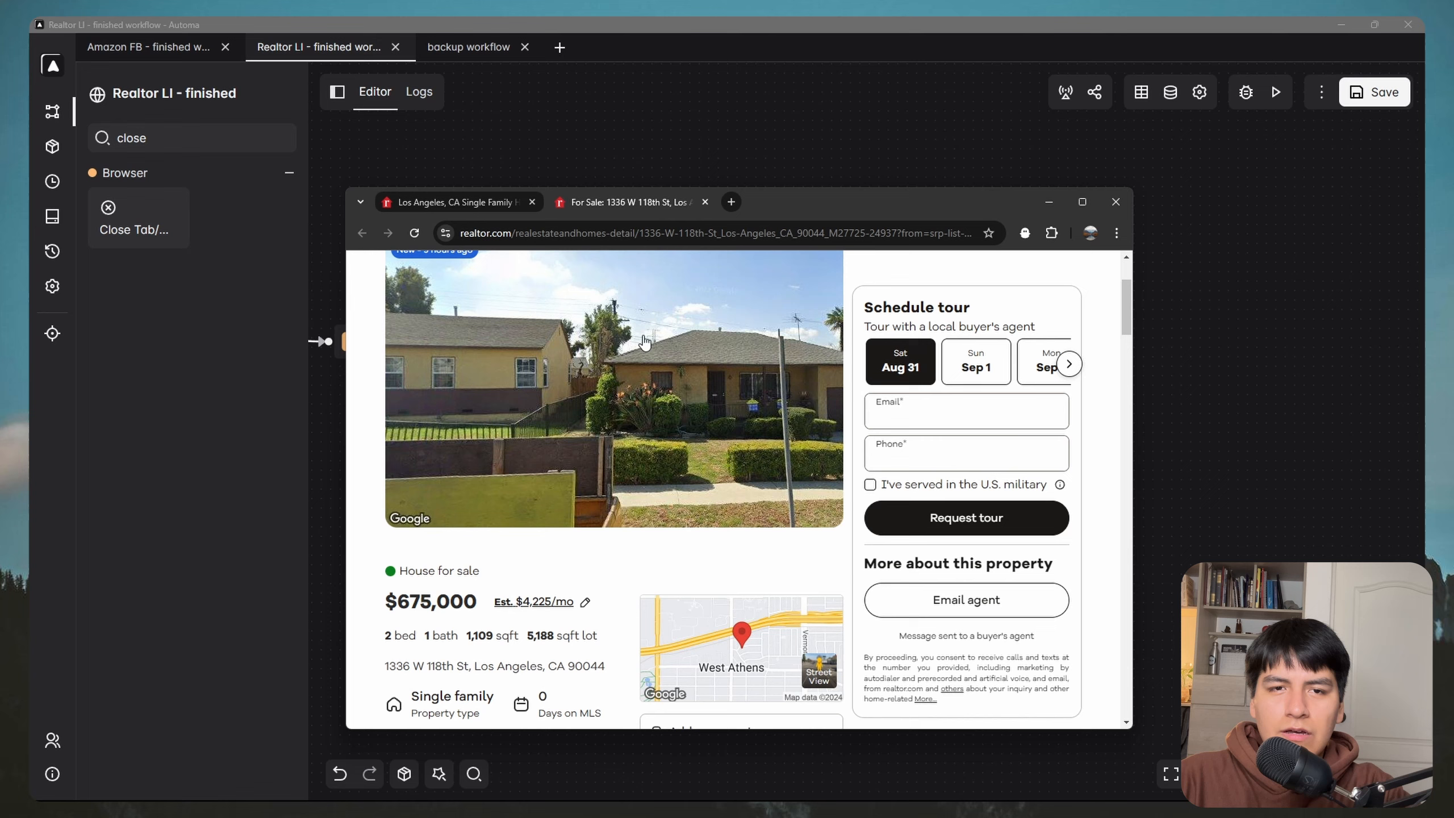
pyautogui.click(491, 200)
pyautogui.click(566, 545)
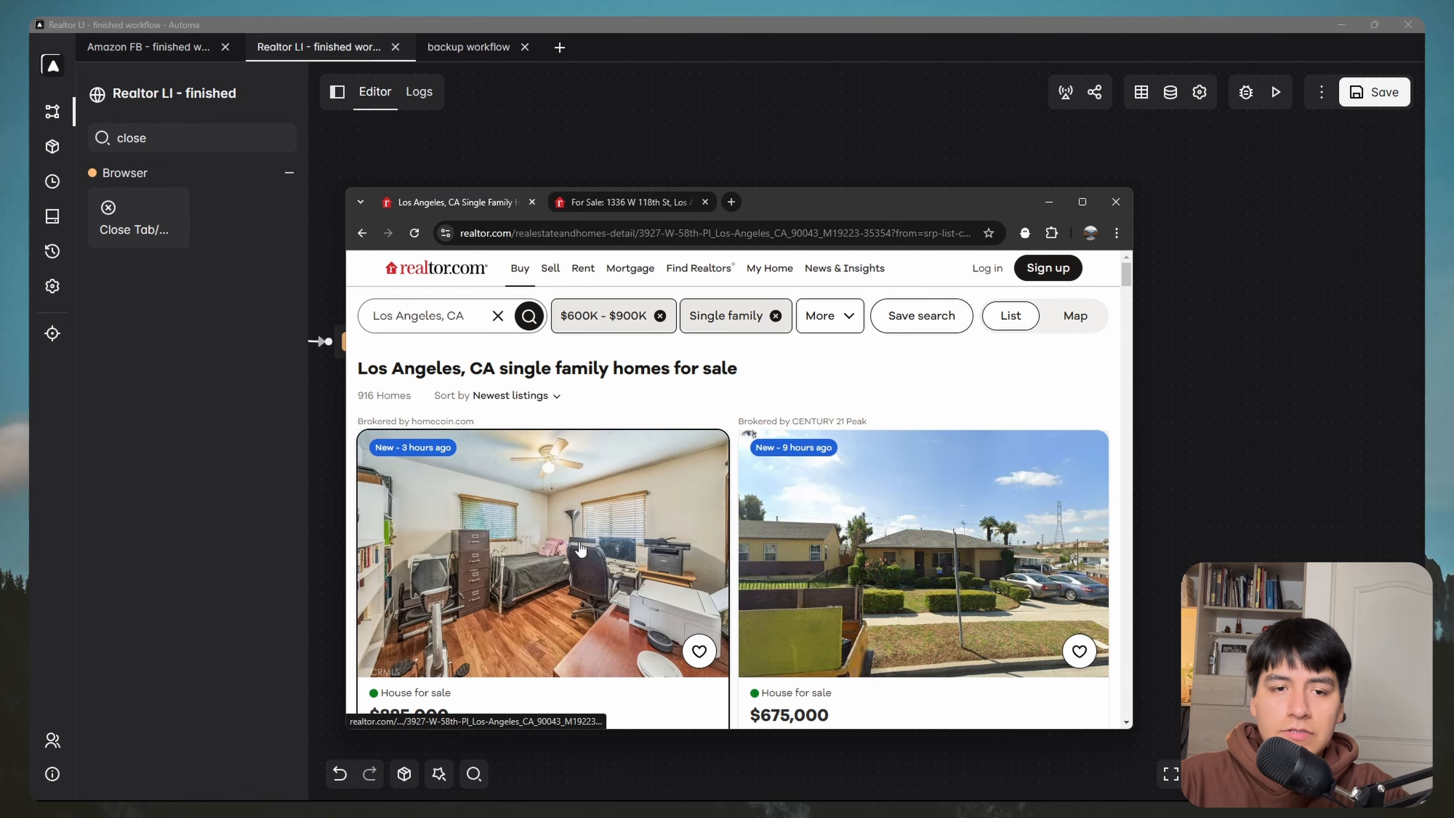
pyautogui.scroll(-1, 683, 490)
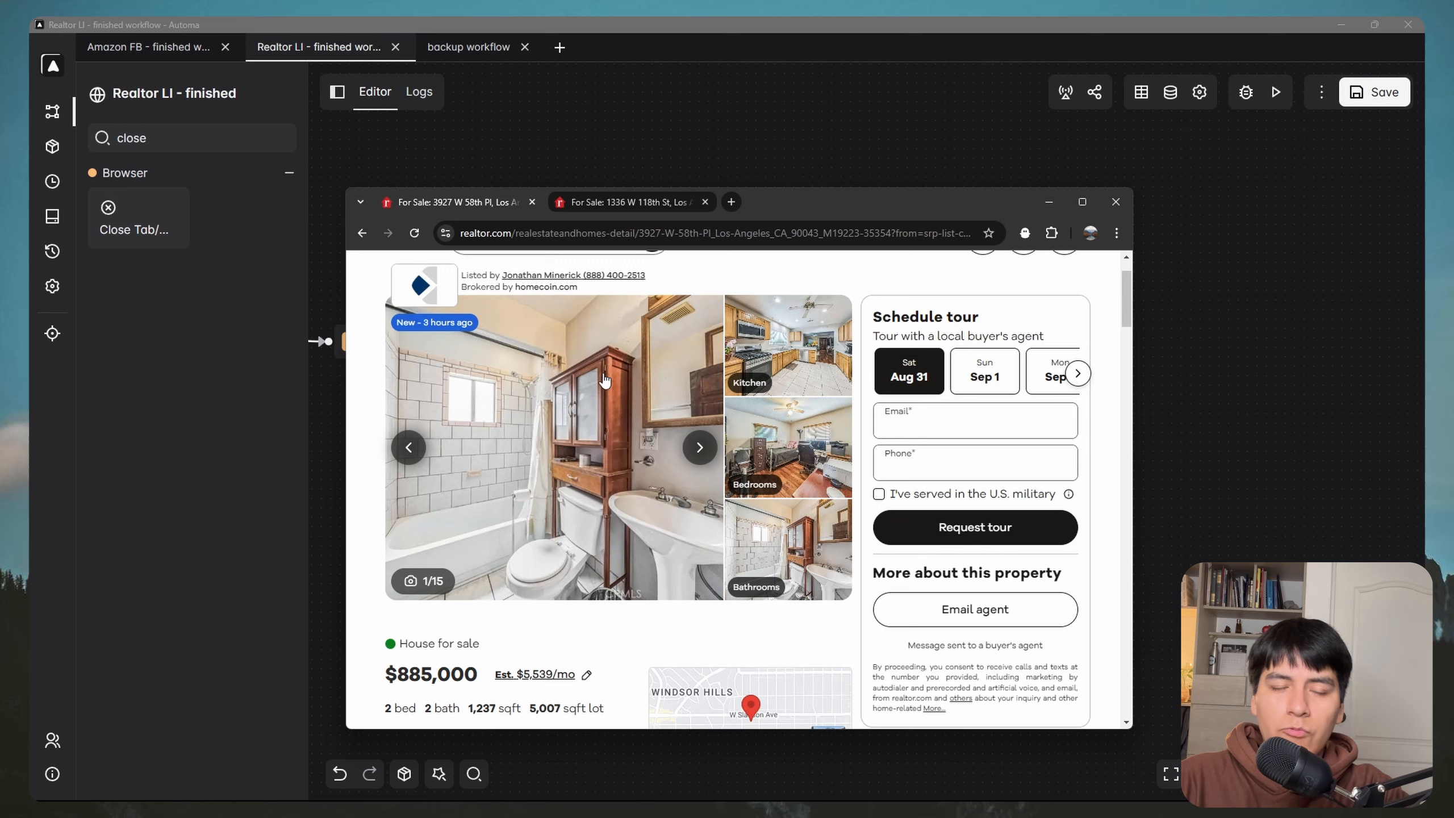
pyautogui.click(362, 232)
pyautogui.click(626, 205)
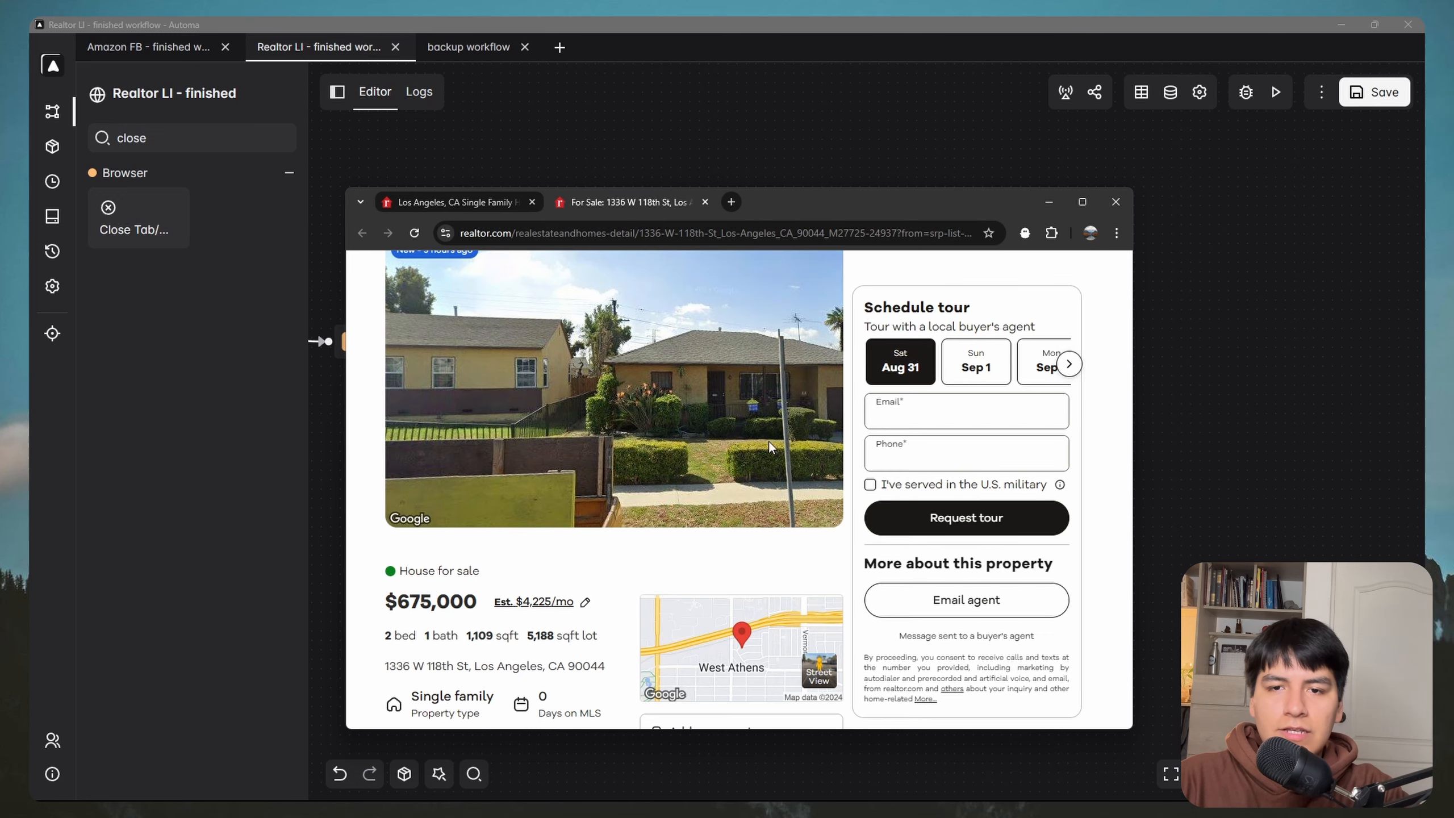
pyautogui.scroll(3, 678, 512)
pyautogui.scroll(-1, 678, 512)
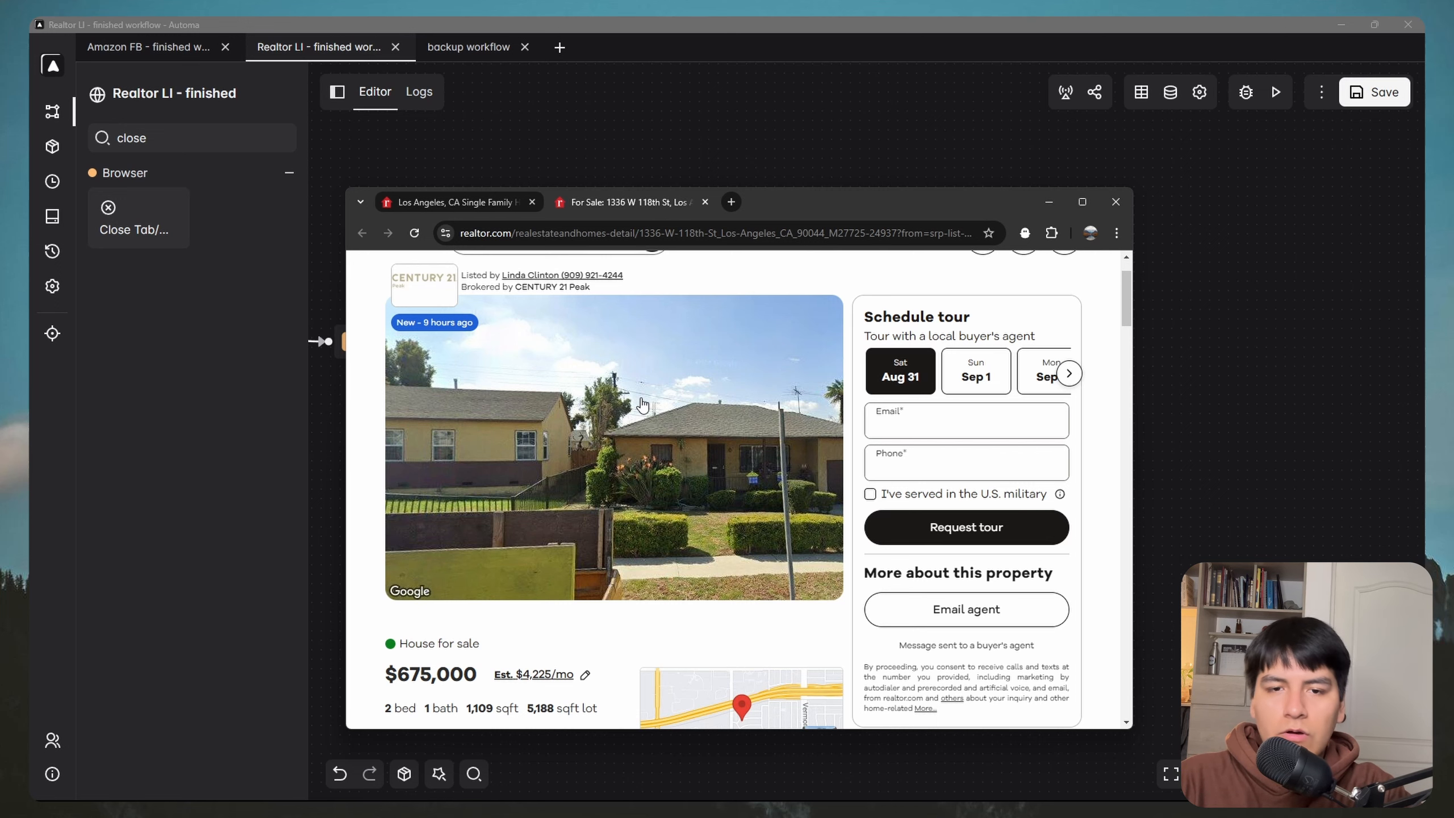
# Step: Duplicate the existing Conditions block and connect the copy after Get text
pyautogui.click(1055, 204)
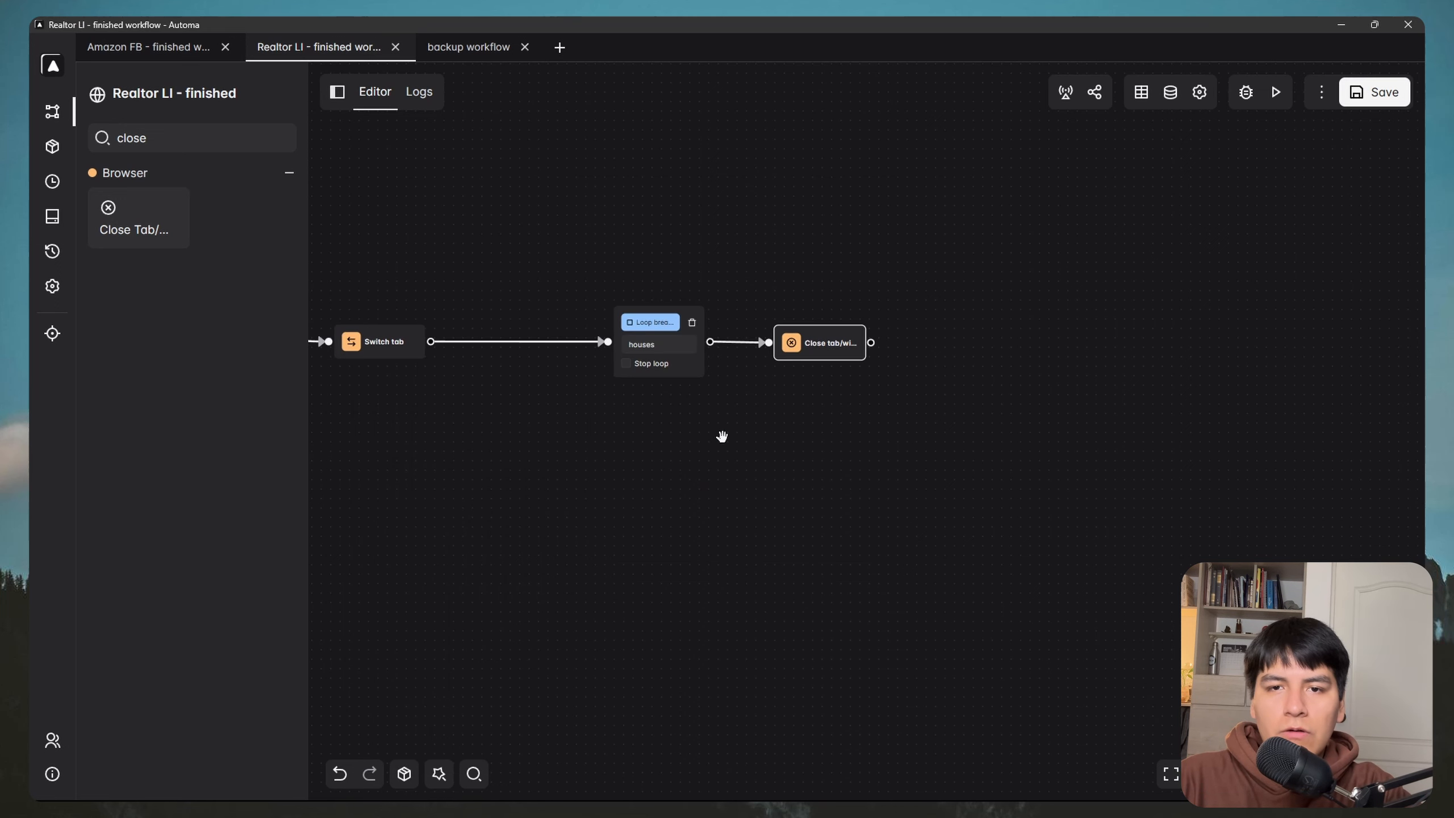
pyautogui.moveTo(721, 435); pyautogui.dragTo(926, 418)
pyautogui.scroll(-1, 802, 450)
pyautogui.moveTo(1052, 418); pyautogui.dragTo(689, 442)
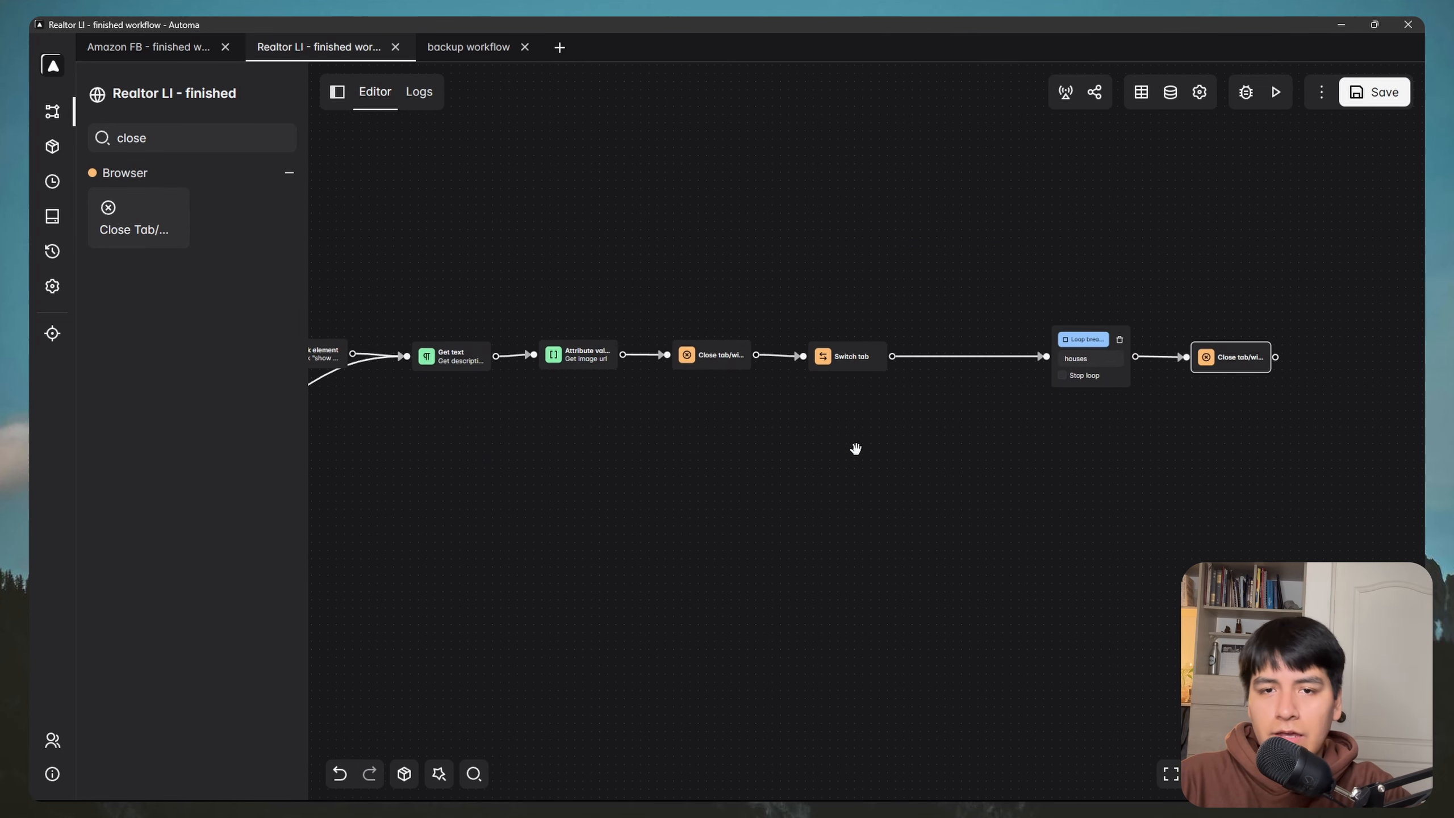
pyautogui.moveTo(556, 385); pyautogui.dragTo(712, 376)
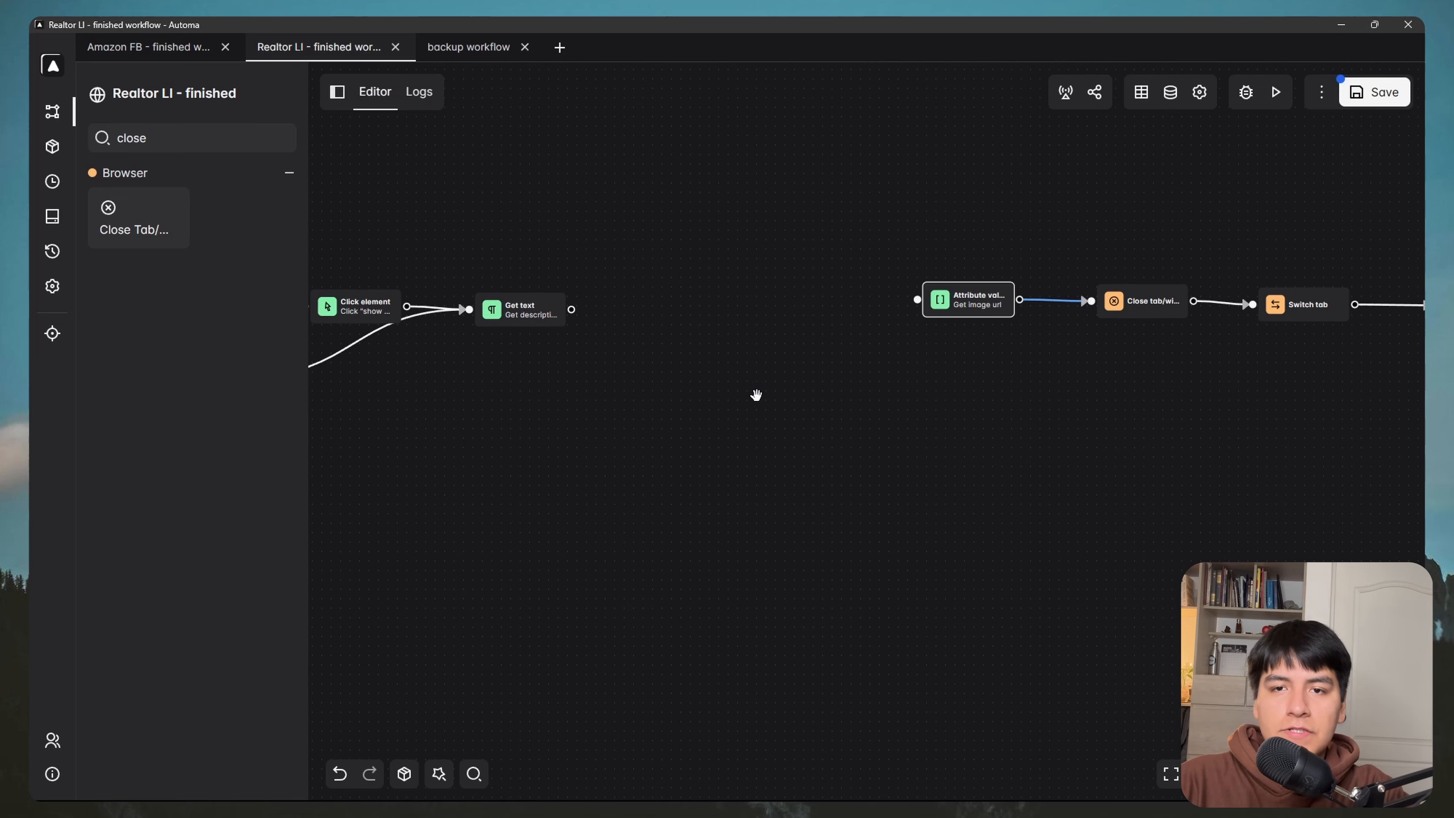
pyautogui.moveTo(751, 317); pyautogui.dragTo(905, 297)
pyautogui.click(435, 314)
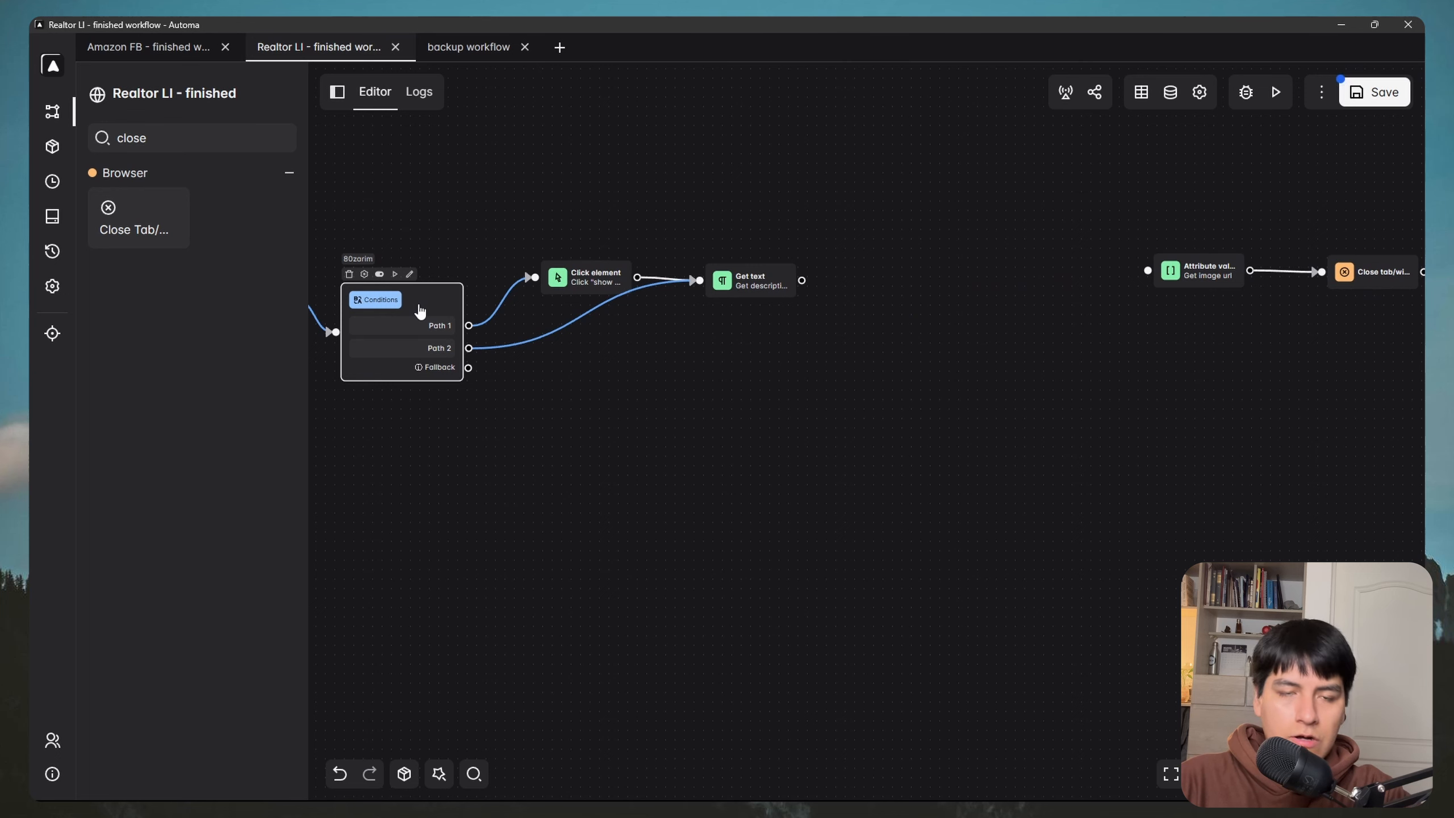
pyautogui.hotkey('ctrl', 'c')
pyautogui.hotkey('ctrl', 'v')
pyautogui.moveTo(439, 320); pyautogui.dragTo(945, 270)
pyautogui.moveTo(1007, 221); pyautogui.dragTo(965, 217)
pyautogui.scroll(1, 936, 244)
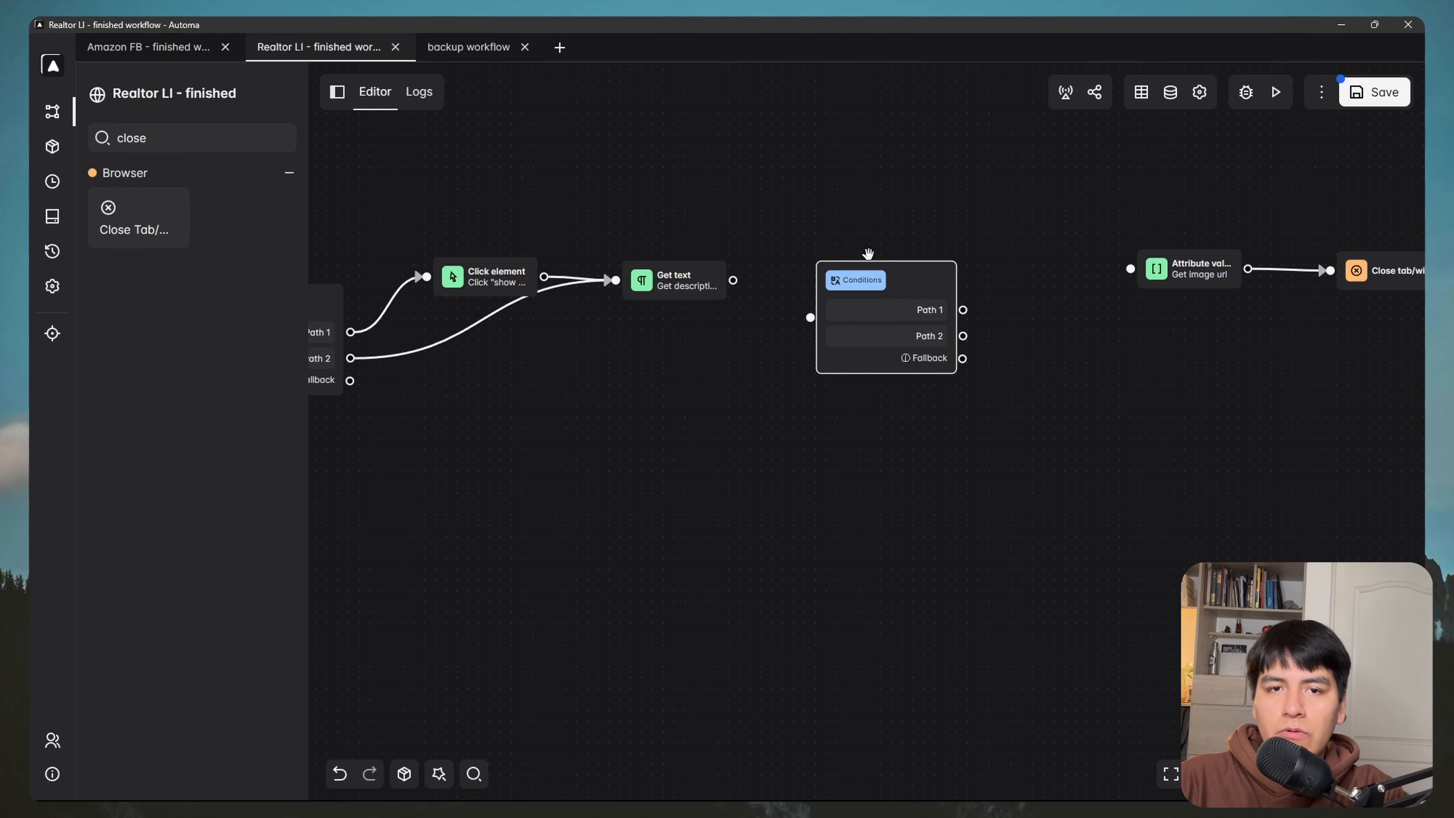
pyautogui.moveTo(733, 280); pyautogui.dragTo(811, 318)
pyautogui.moveTo(919, 285); pyautogui.dragTo(901, 281)
pyautogui.moveTo(998, 234); pyautogui.dragTo(923, 234)
# Step: Delete both existing paths from the new Conditions block
pyautogui.doubleClick(830, 314)
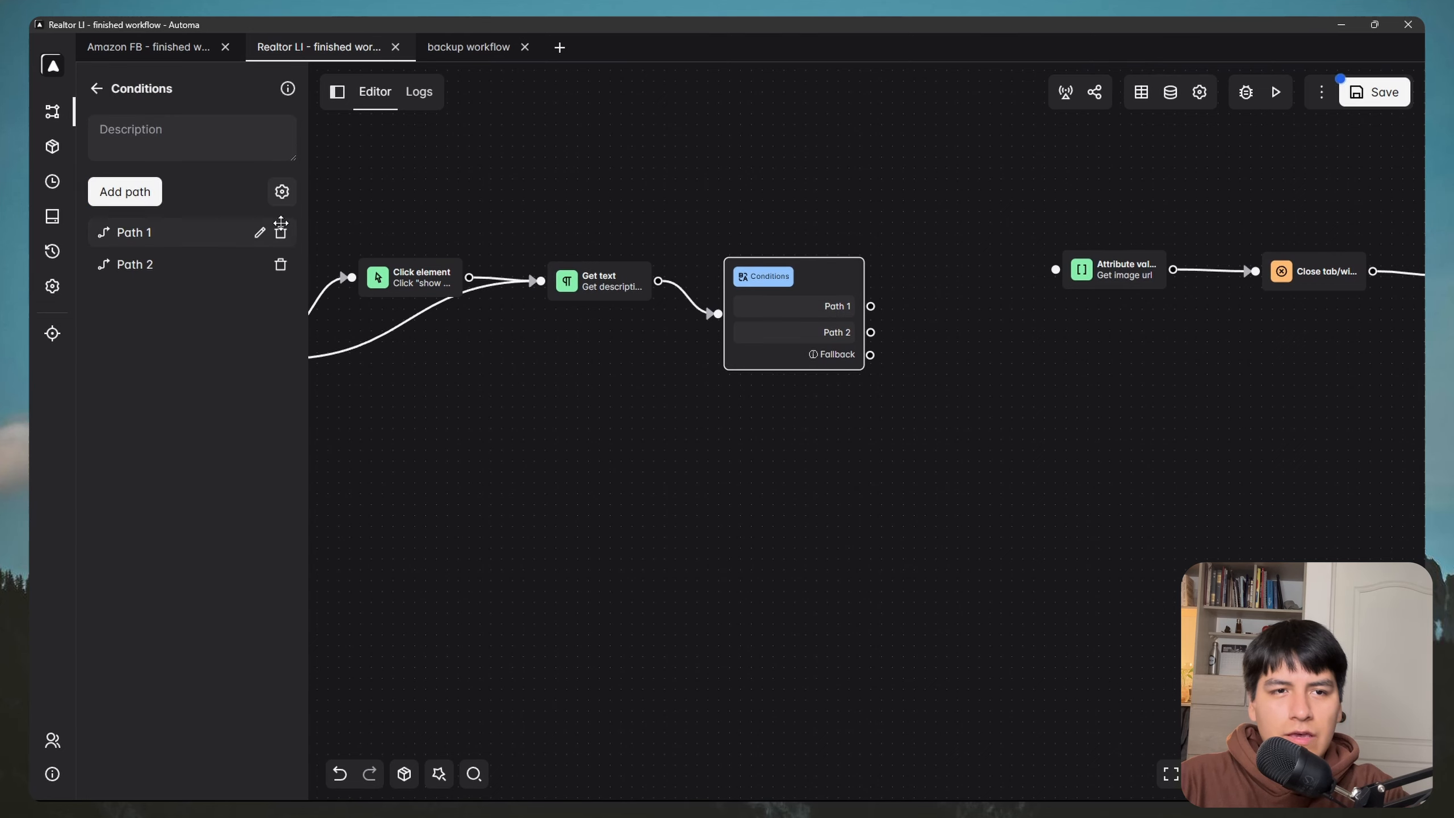
pyautogui.click(283, 235)
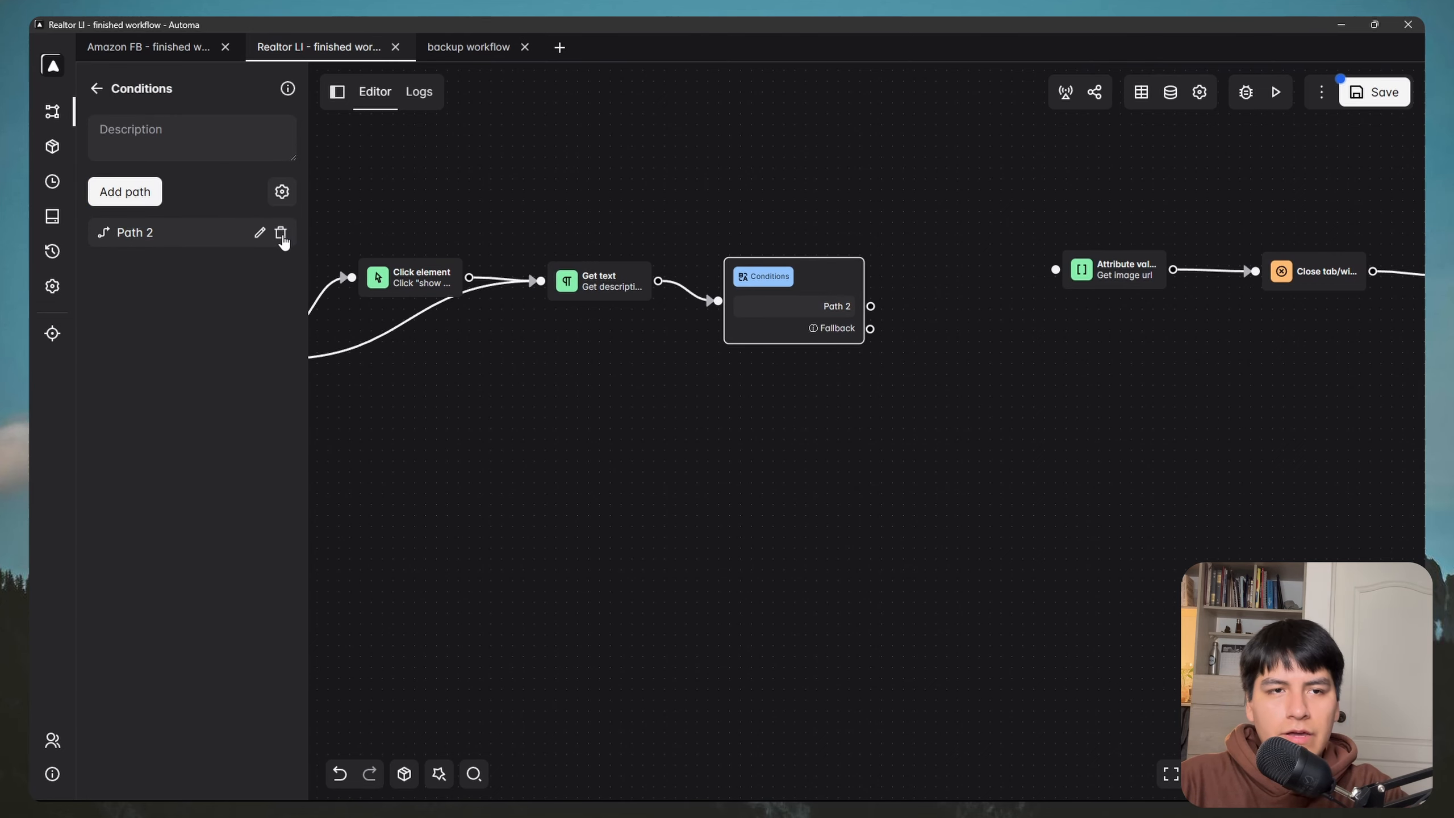
pyautogui.click(281, 234)
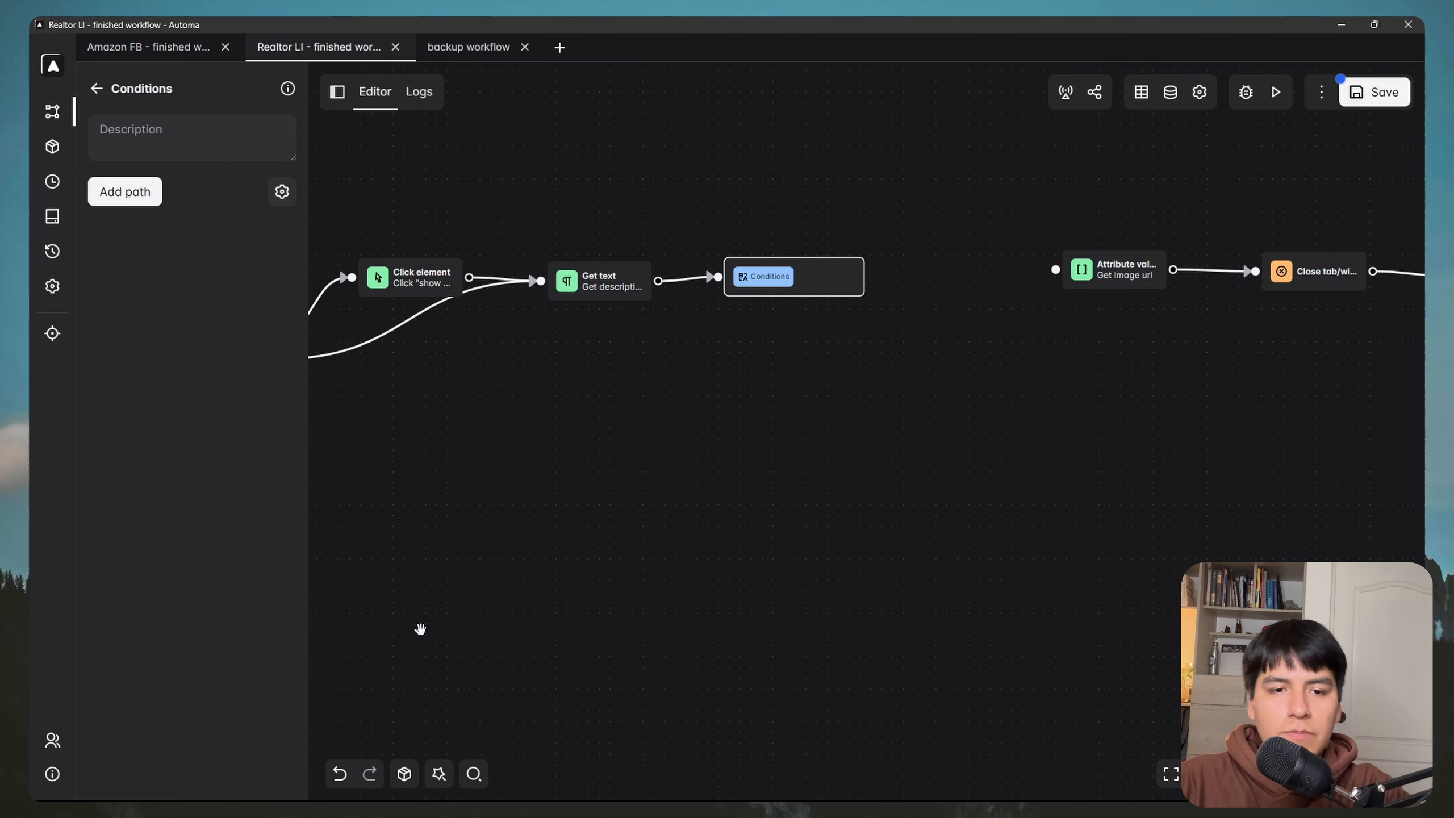
pyautogui.press('super')
pyautogui.click(342, 782)
pyautogui.click(380, 734)
pyautogui.click(477, 210)
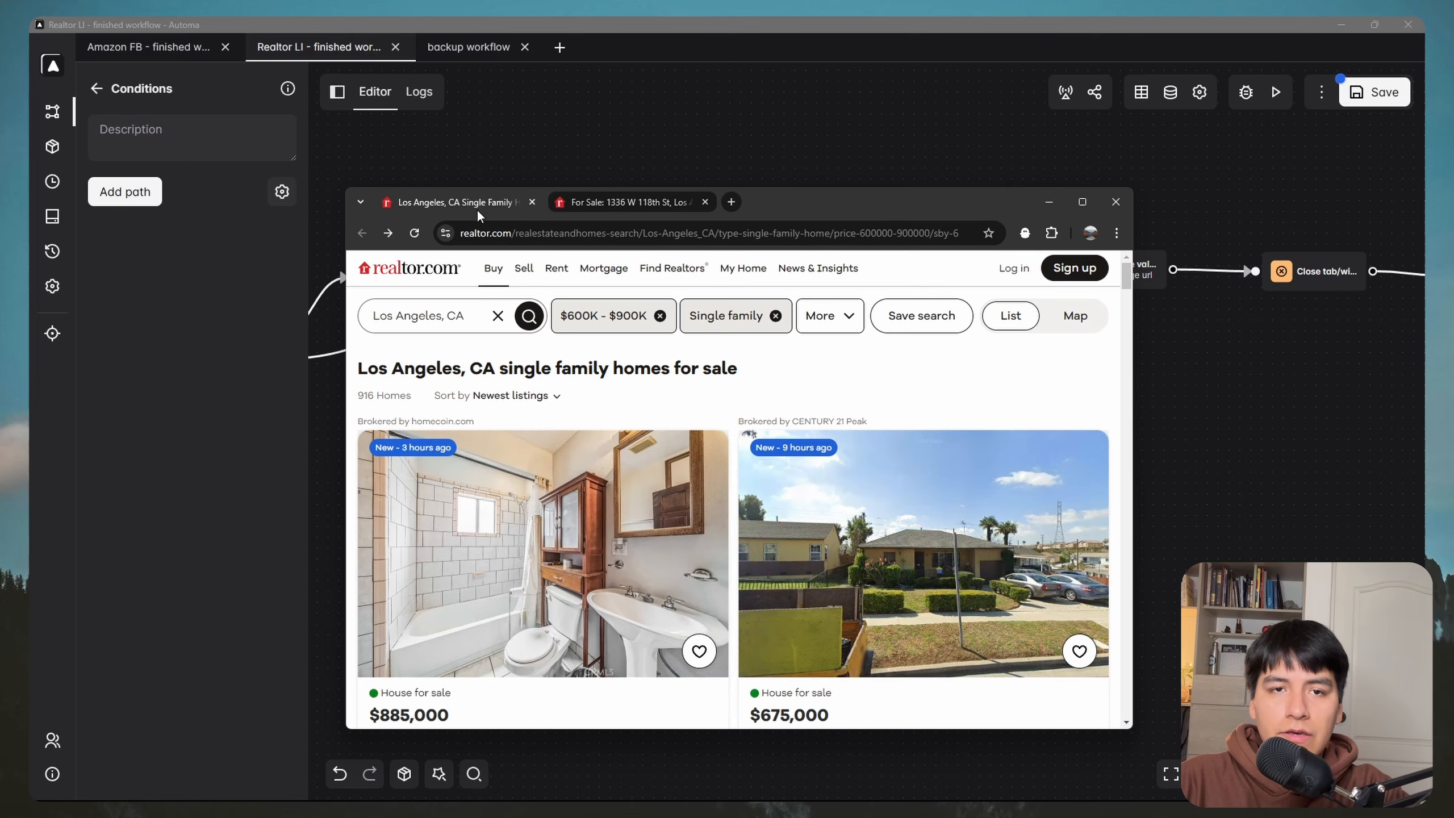
pyautogui.click(545, 484)
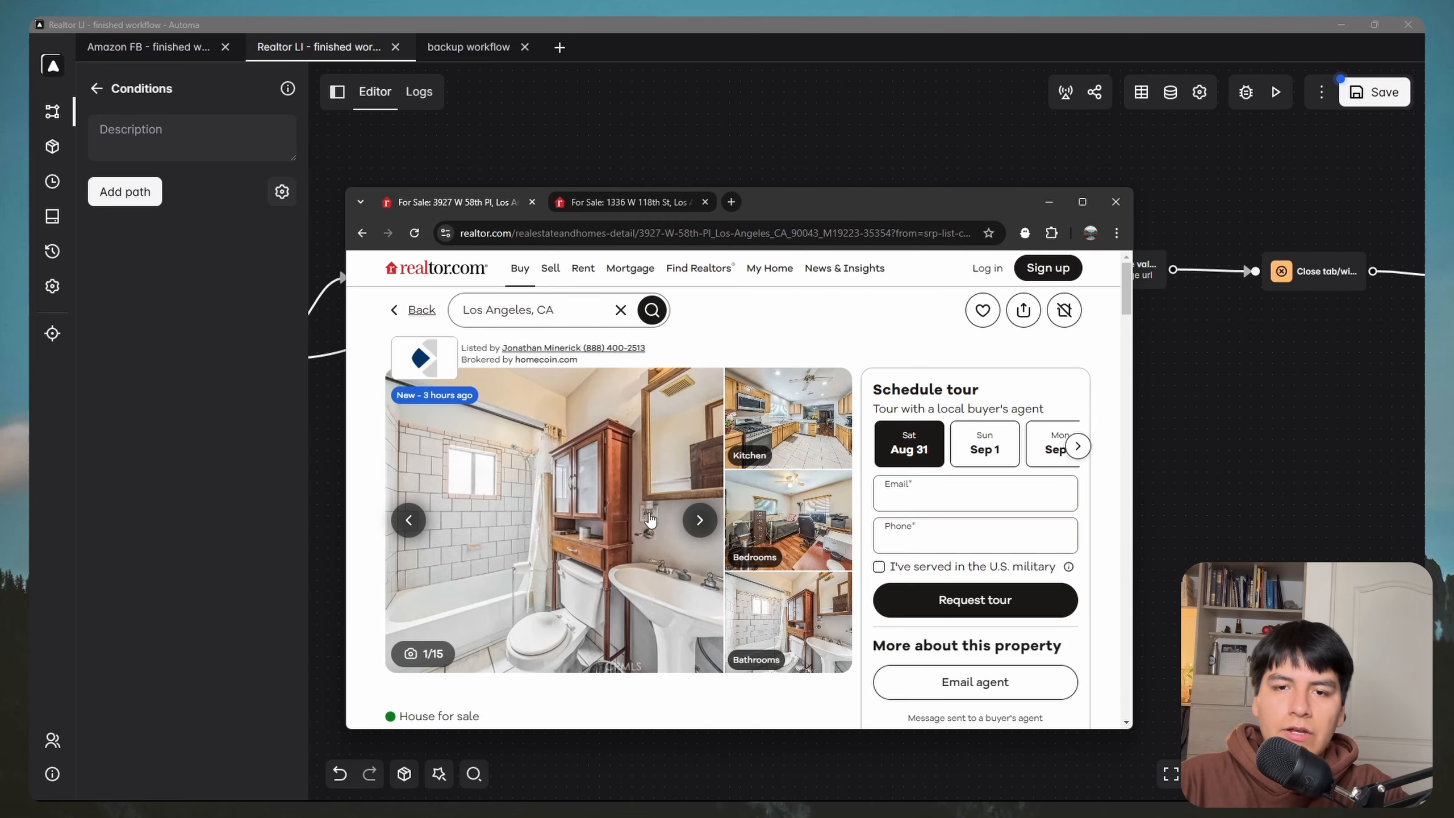
pyautogui.click(626, 205)
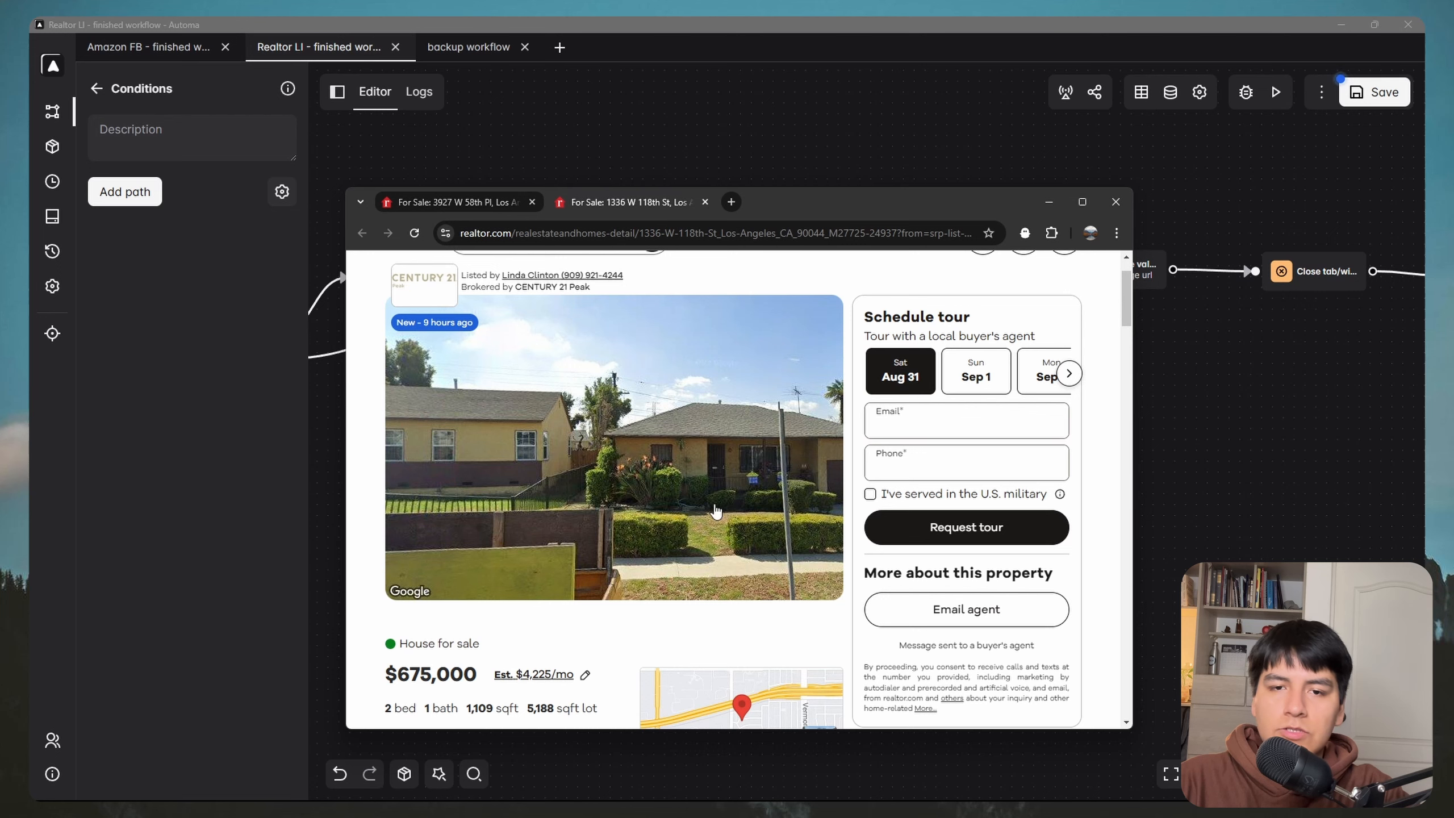
pyautogui.click(452, 202)
# Step: Add Path 1 with an Element exists condition
pyautogui.click(125, 192)
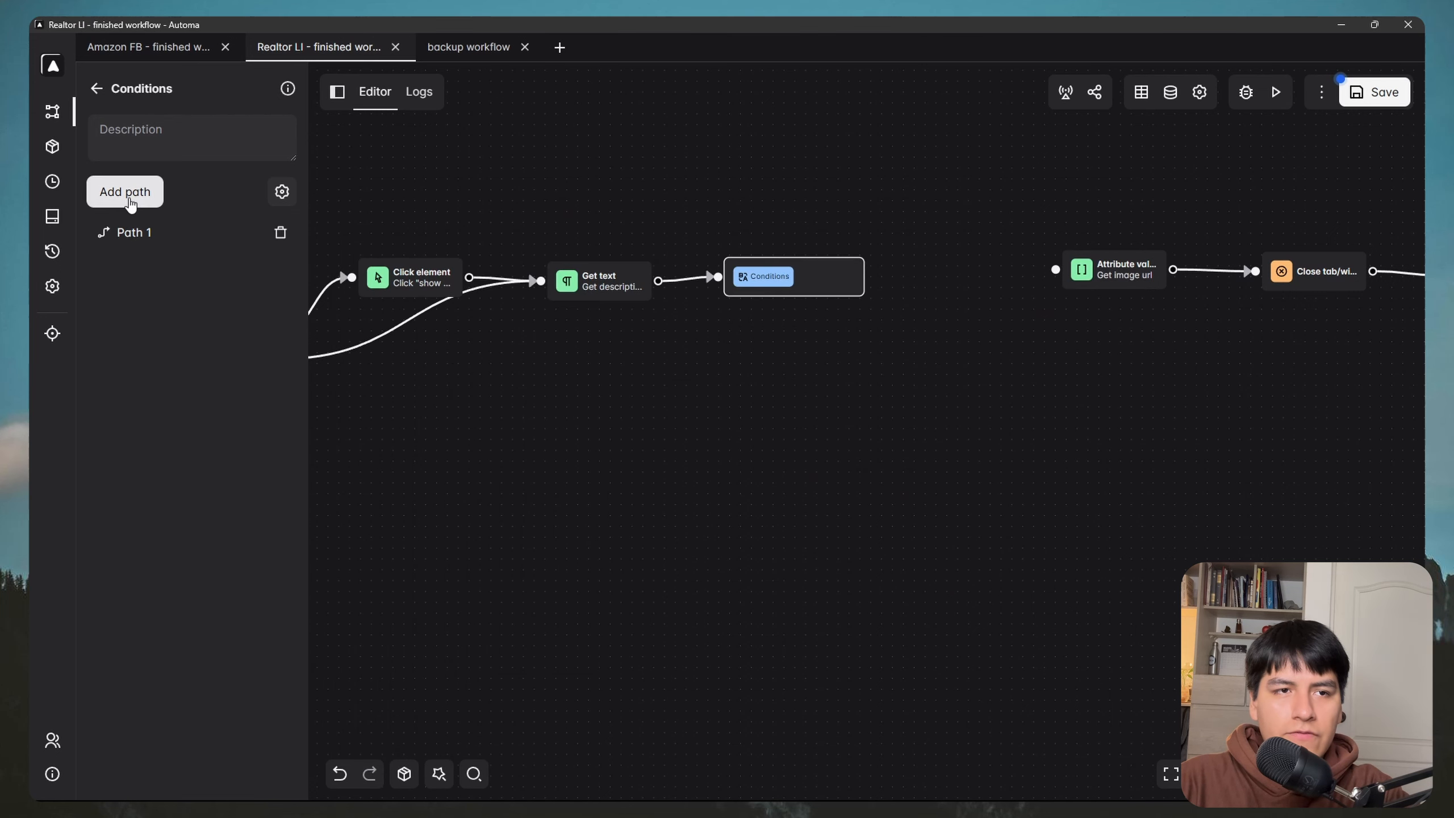
pyautogui.click(260, 233)
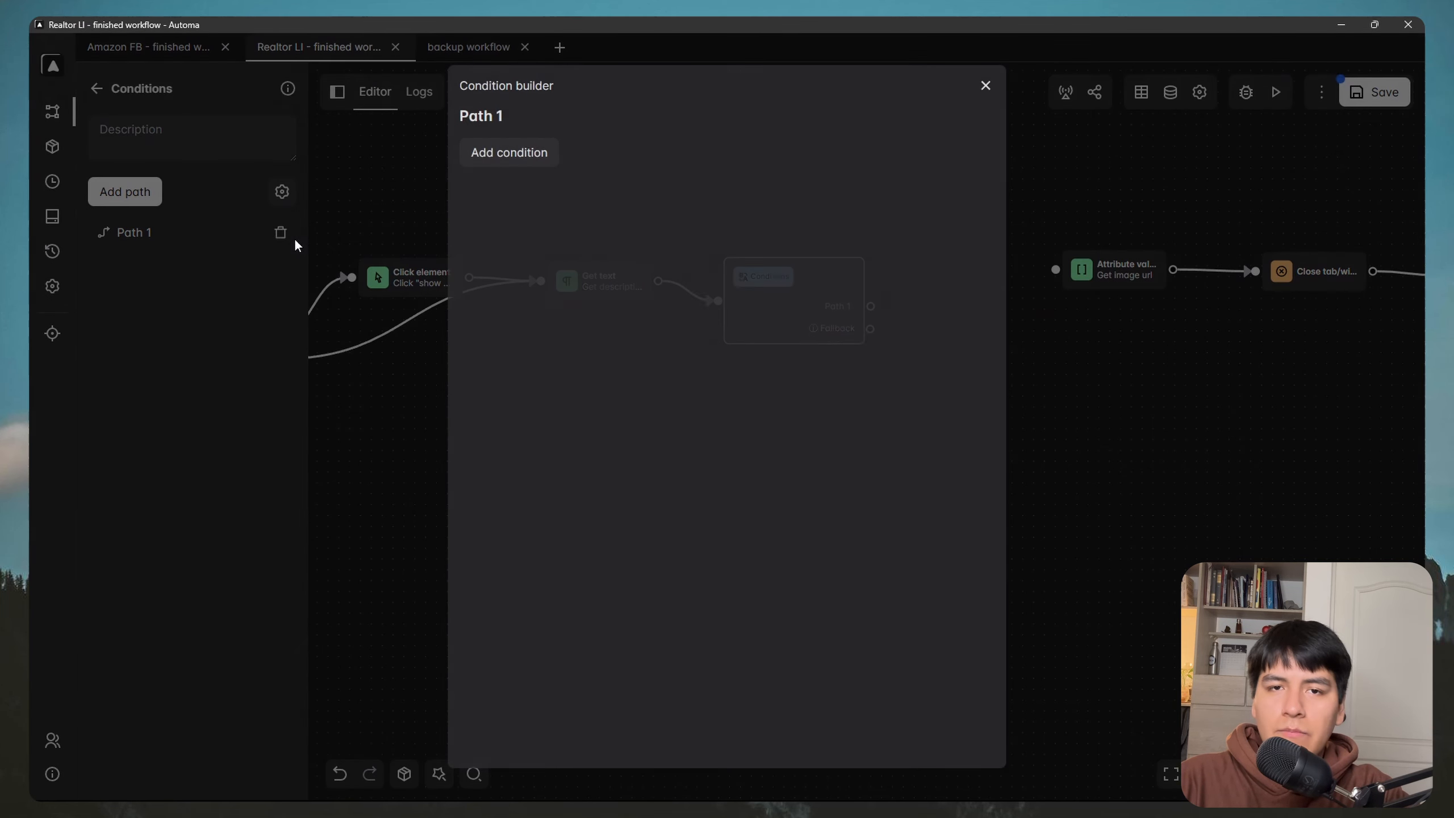
pyautogui.click(510, 152)
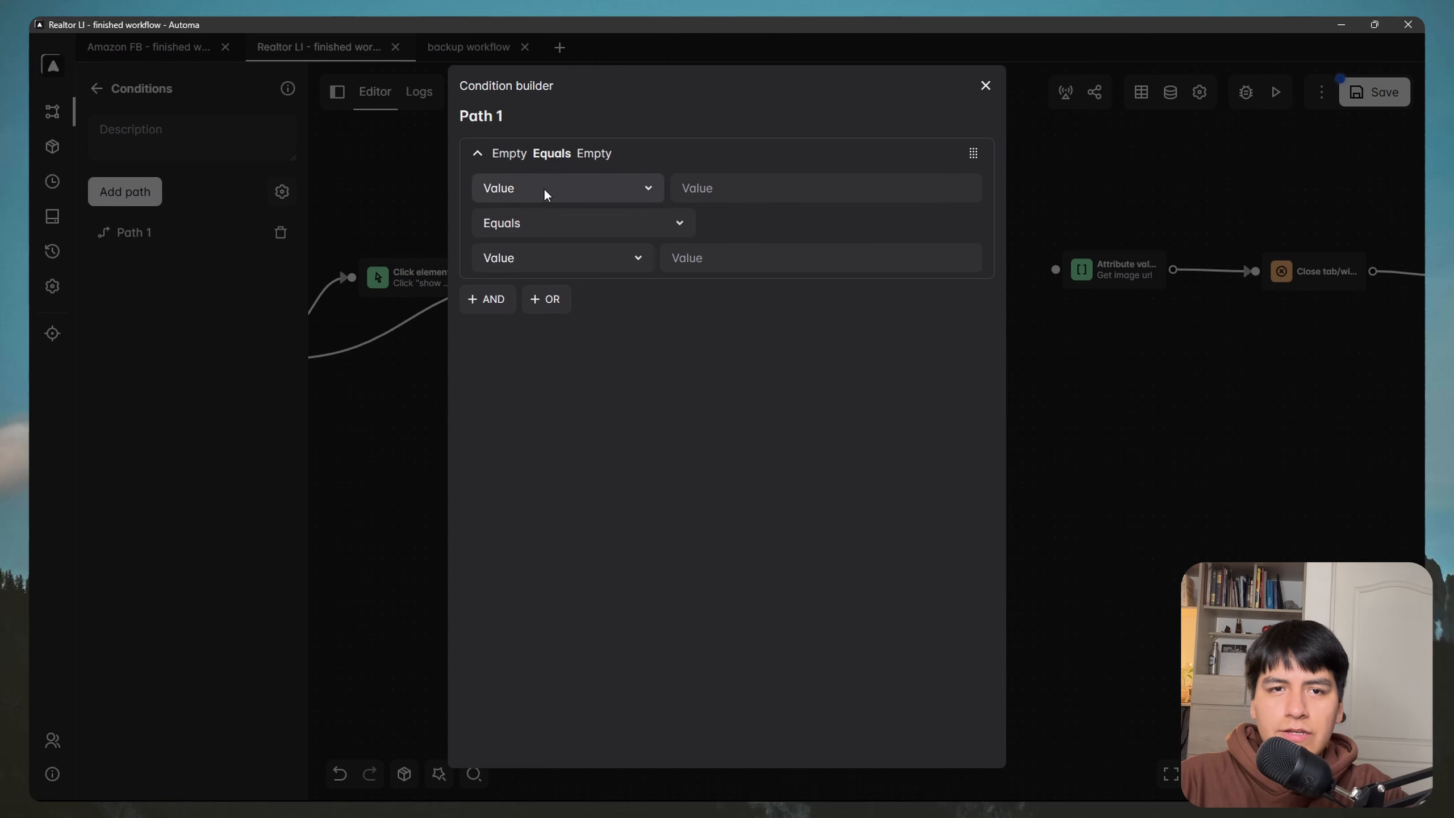
pyautogui.click(544, 193)
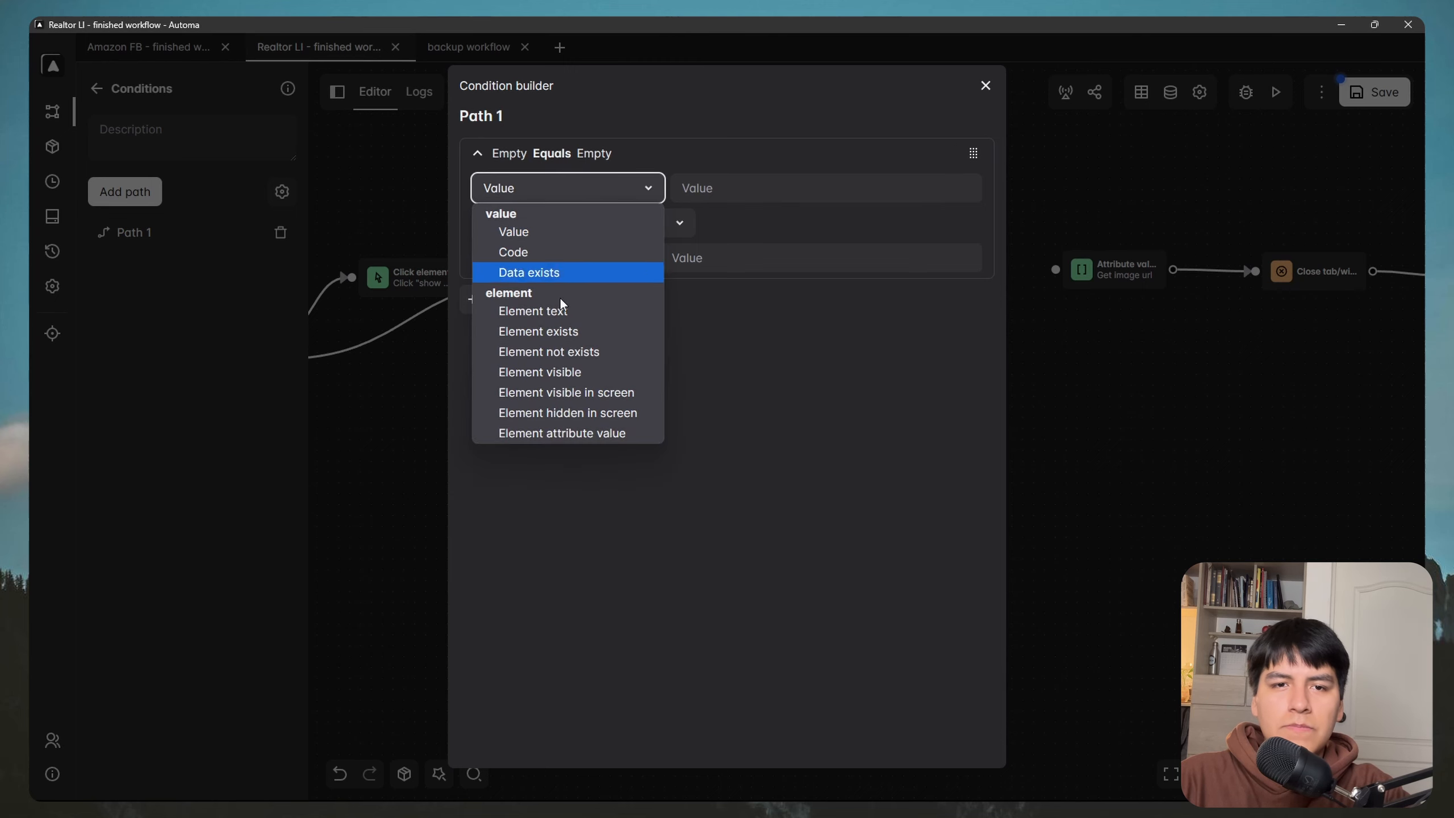
pyautogui.click(580, 333)
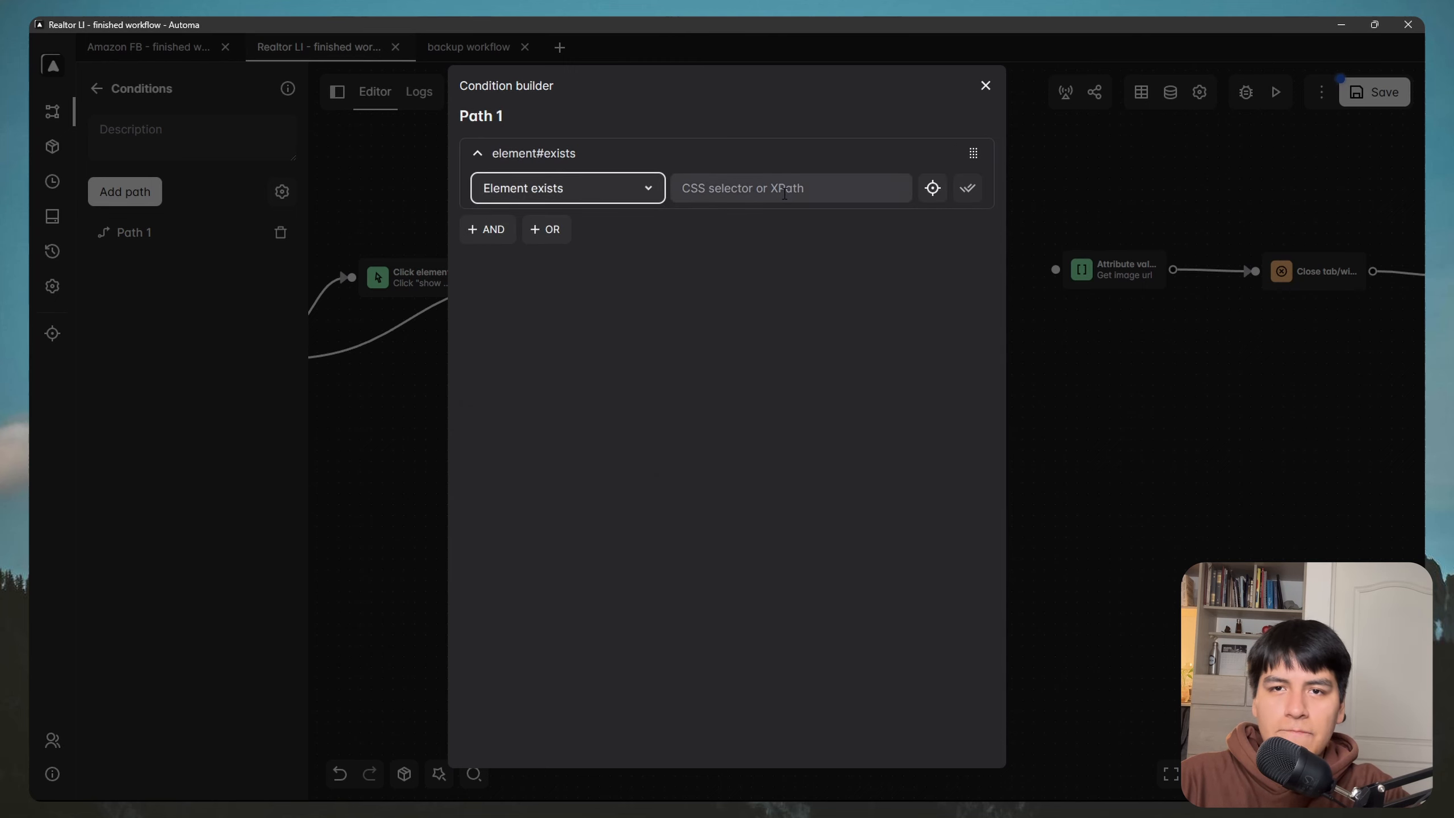
# Step: Pick the listing's carousel photo, .slick-active .carousel-photo, as Path 1's element and close the editor
pyautogui.press('super')
pyautogui.moveTo(342, 785)
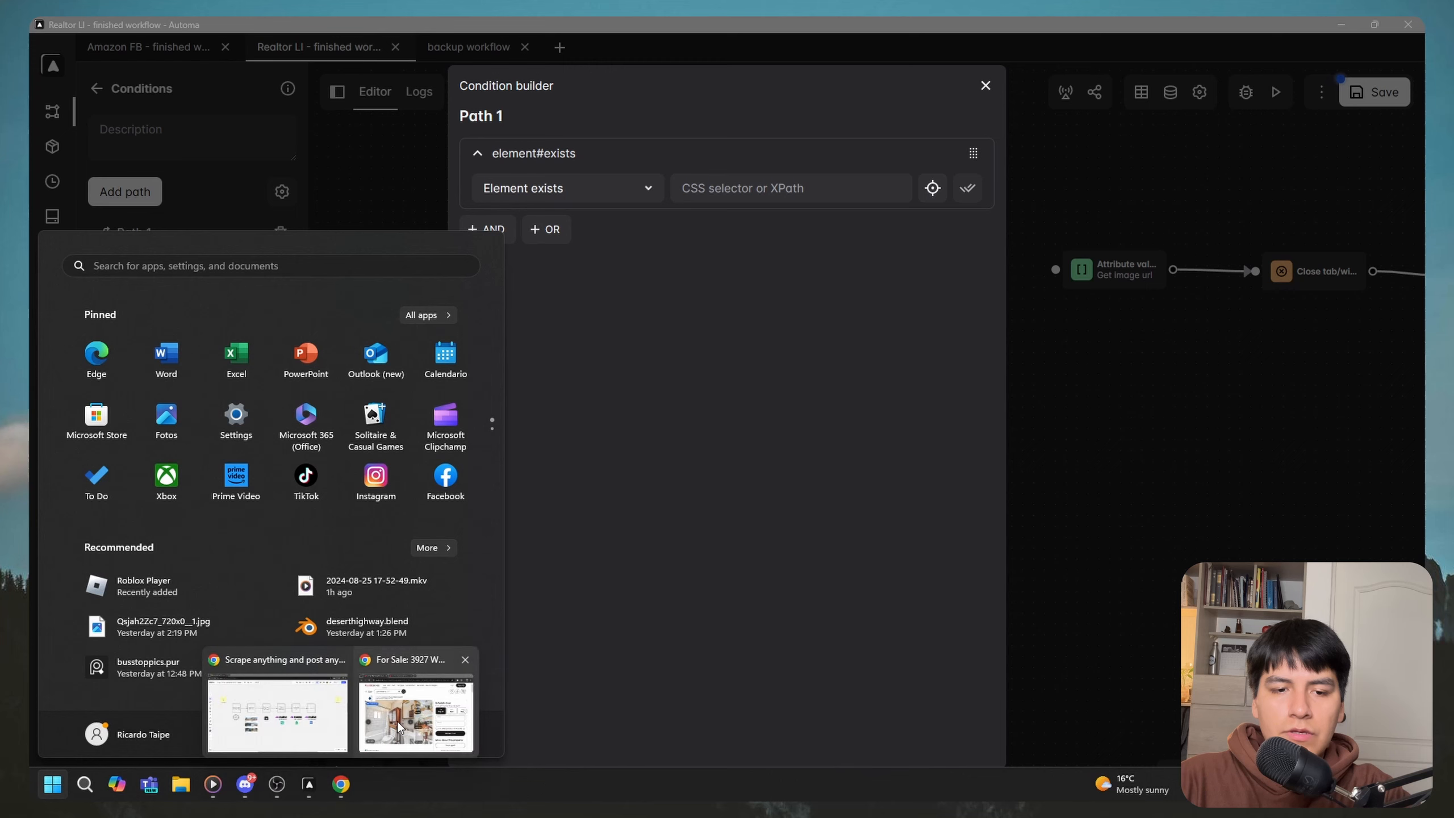
pyautogui.click(416, 716)
pyautogui.moveTo(787, 205); pyautogui.dragTo(942, 254)
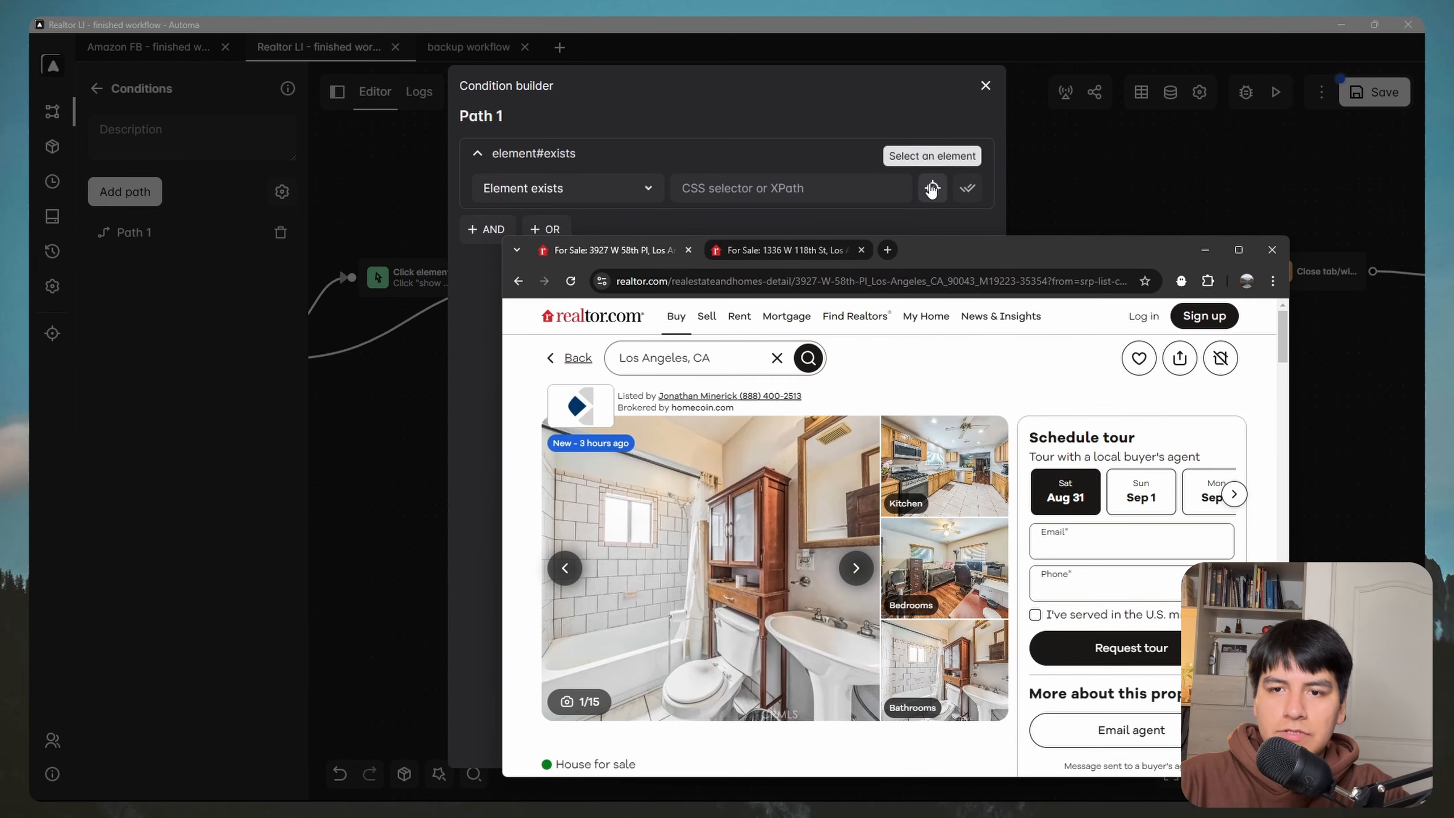
pyautogui.click(932, 188)
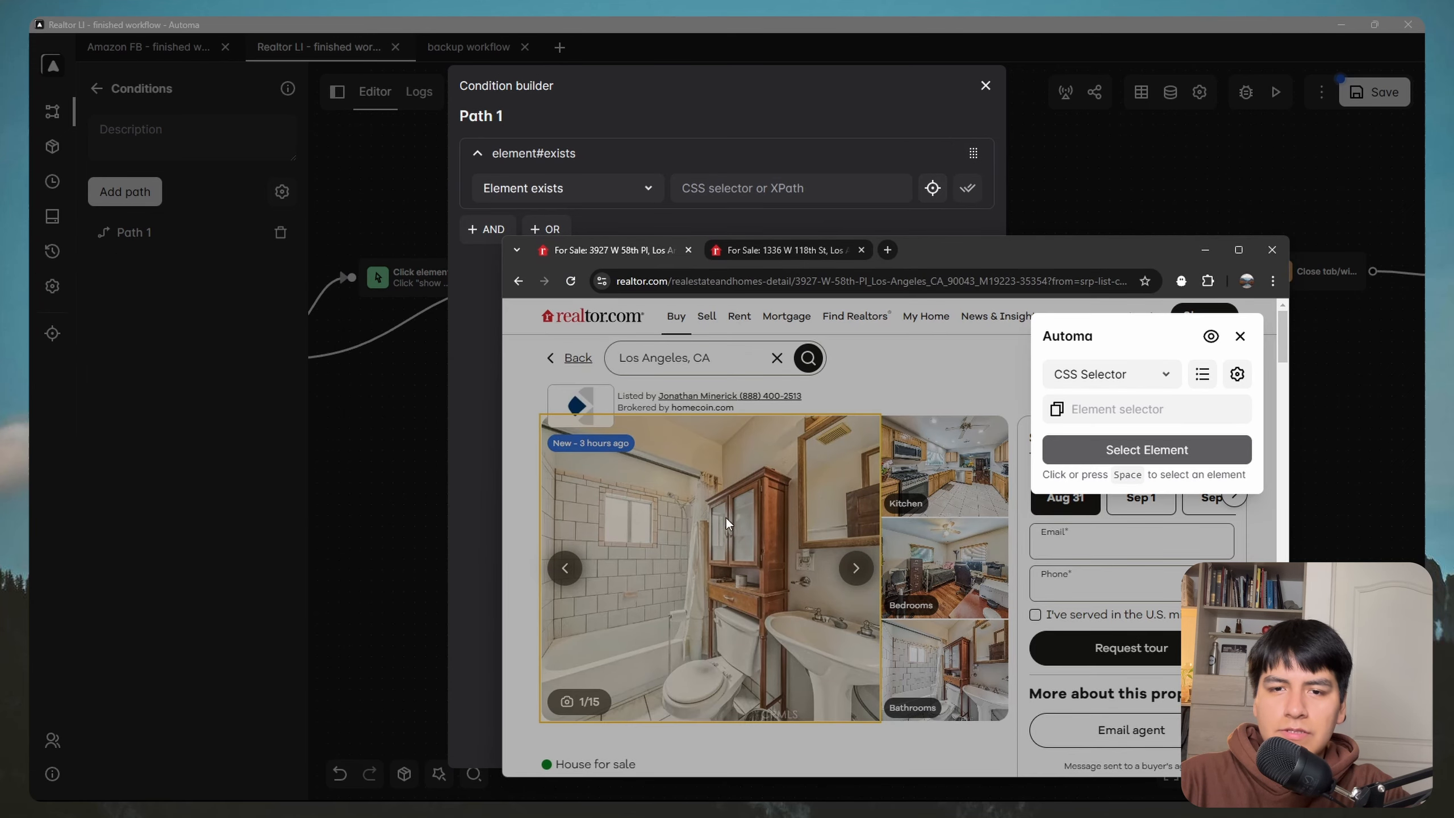
pyautogui.click(731, 499)
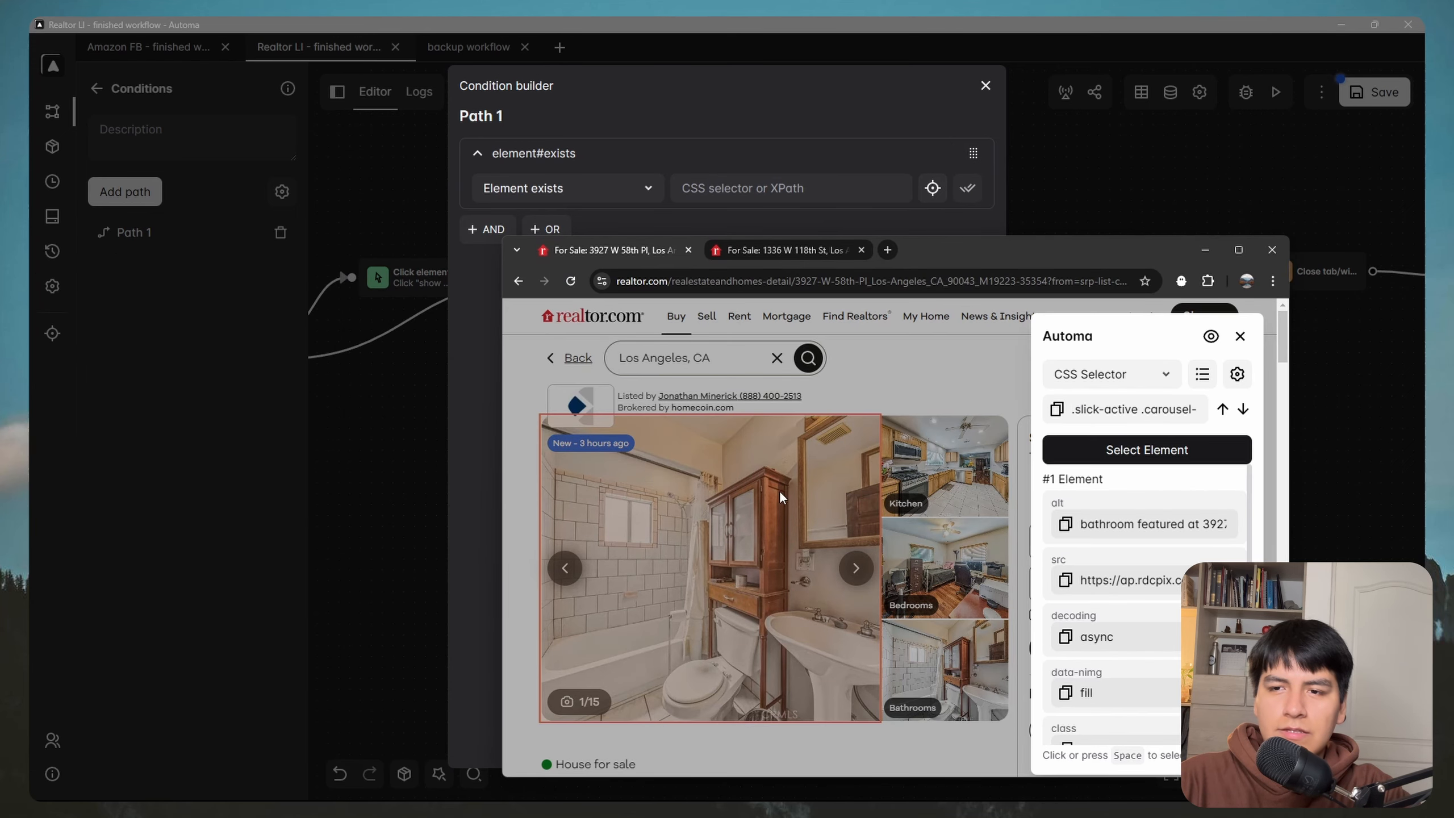
pyautogui.click(1148, 450)
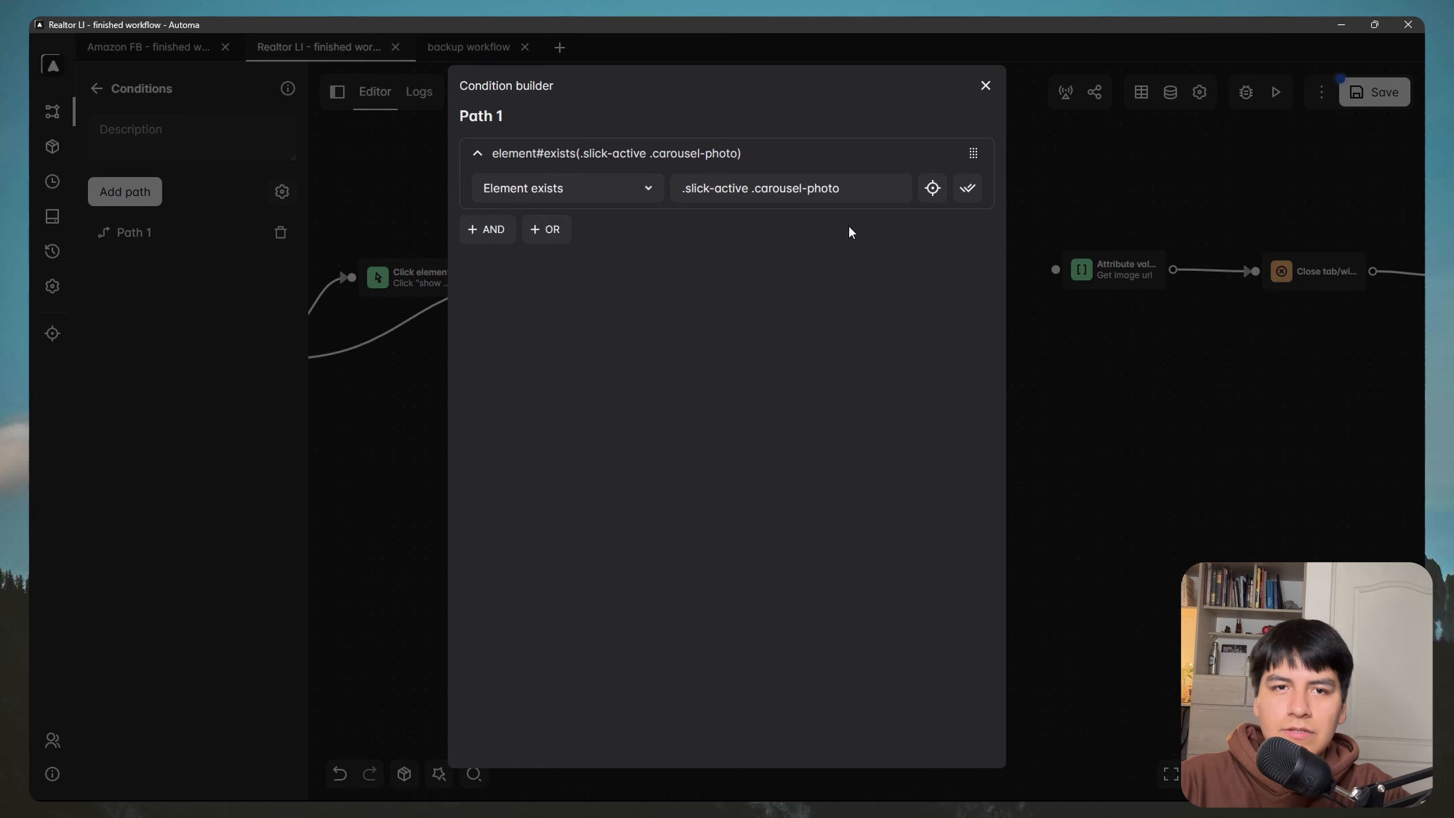
pyautogui.moveTo(763, 189); pyautogui.dragTo(778, 191)
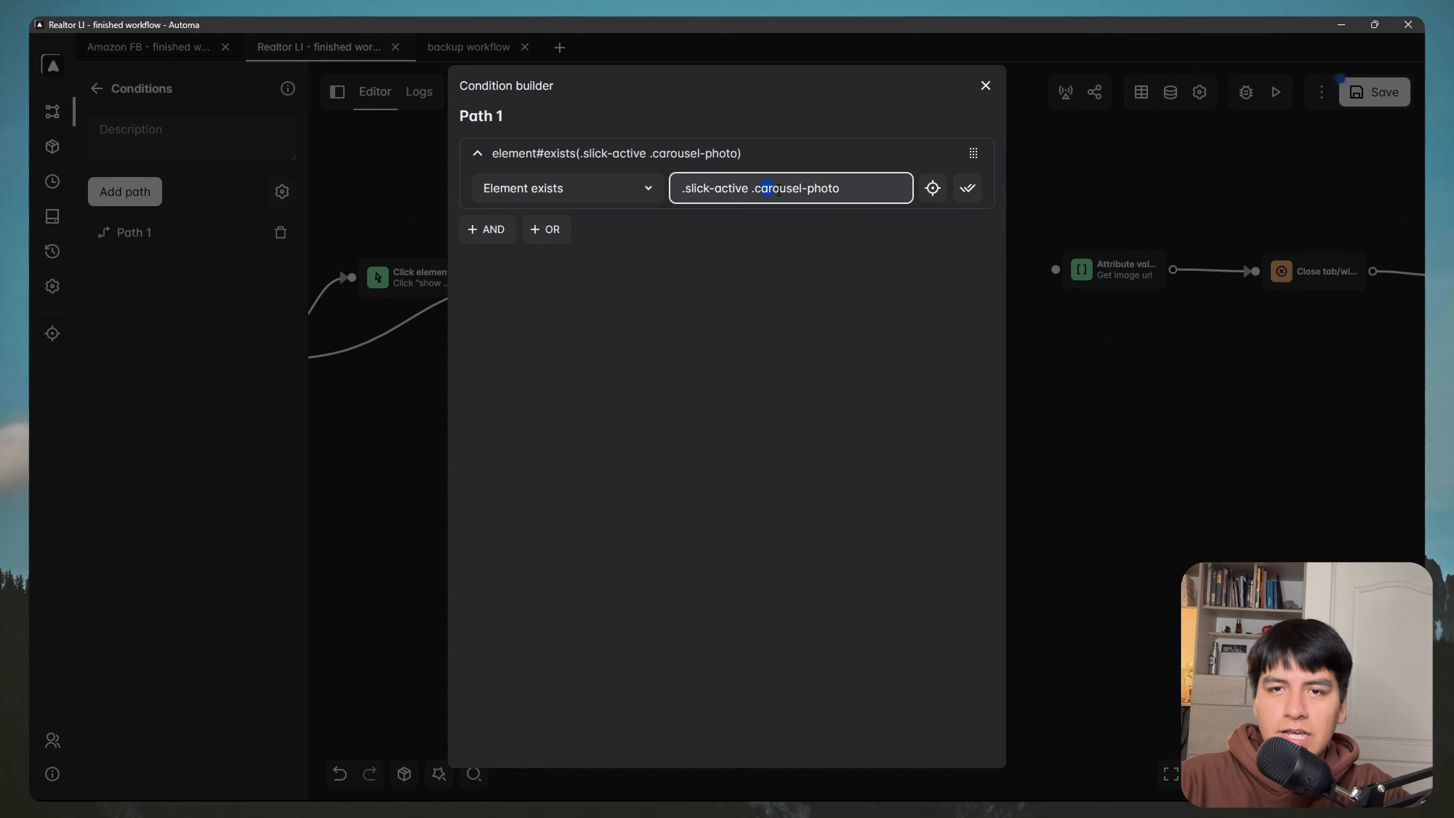
pyautogui.click(796, 259)
pyautogui.click(987, 85)
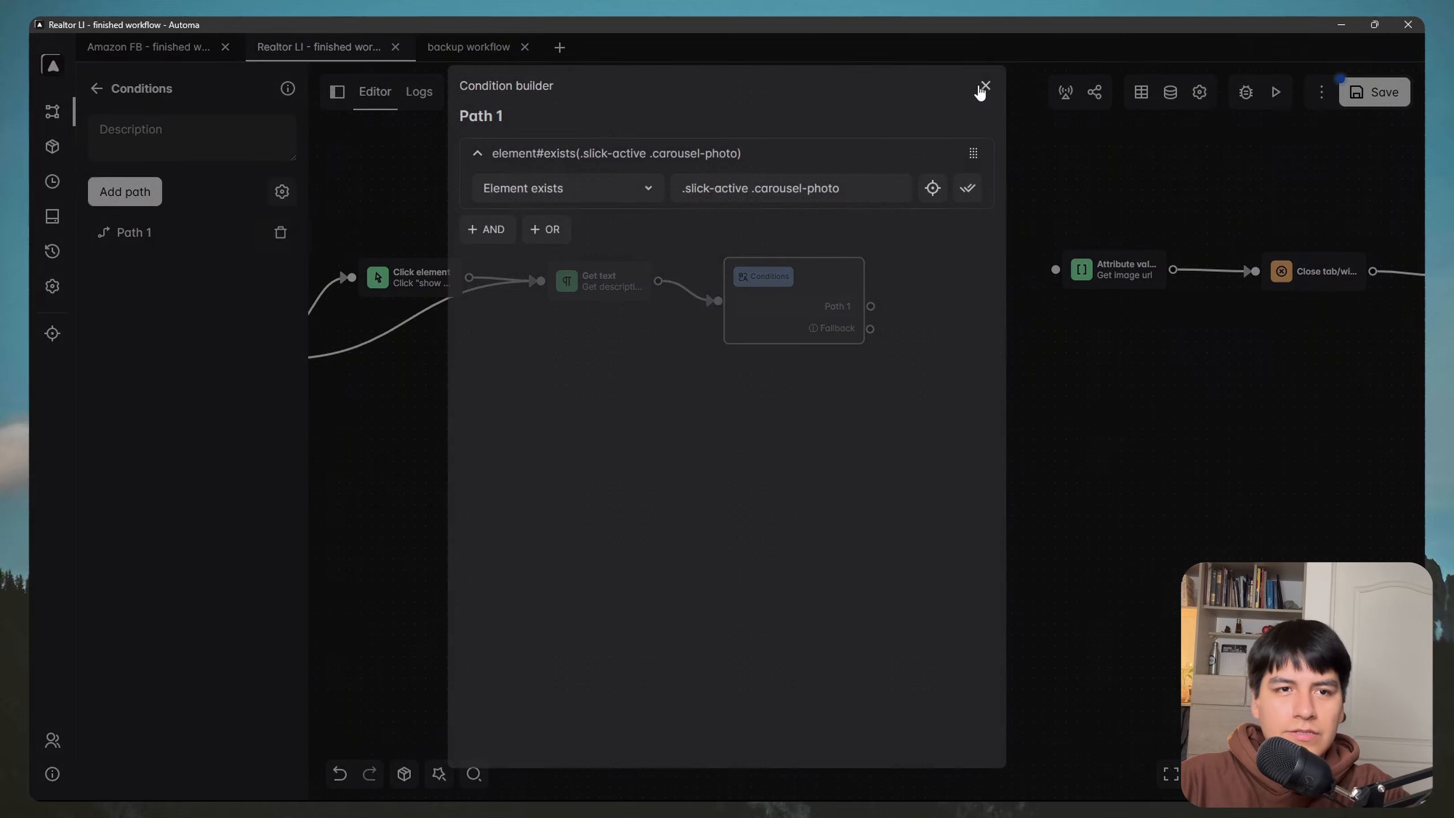
# Step: Add Path 2 with its own Element exists condition
pyautogui.click(125, 192)
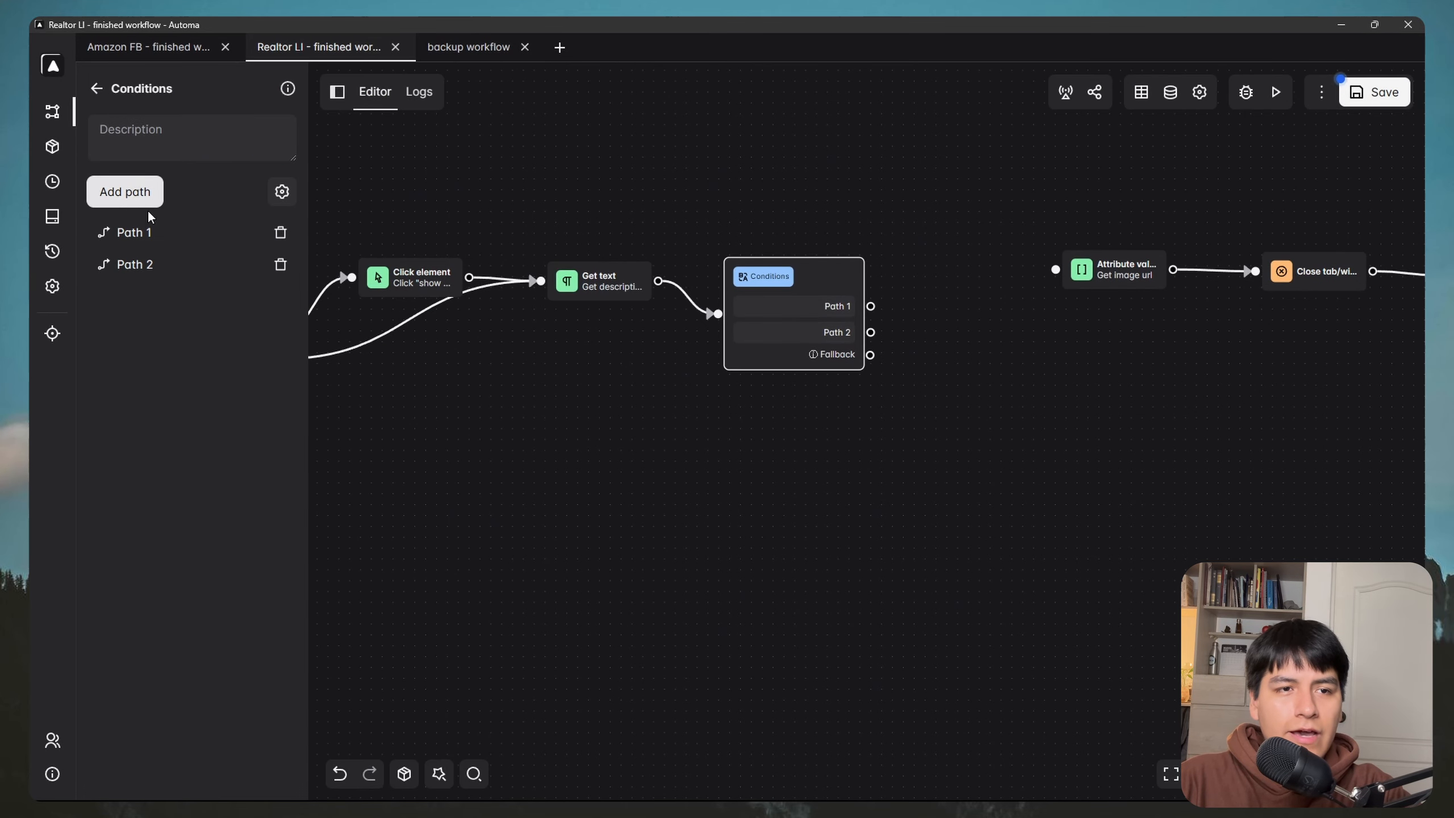
pyautogui.click(260, 265)
pyautogui.click(519, 161)
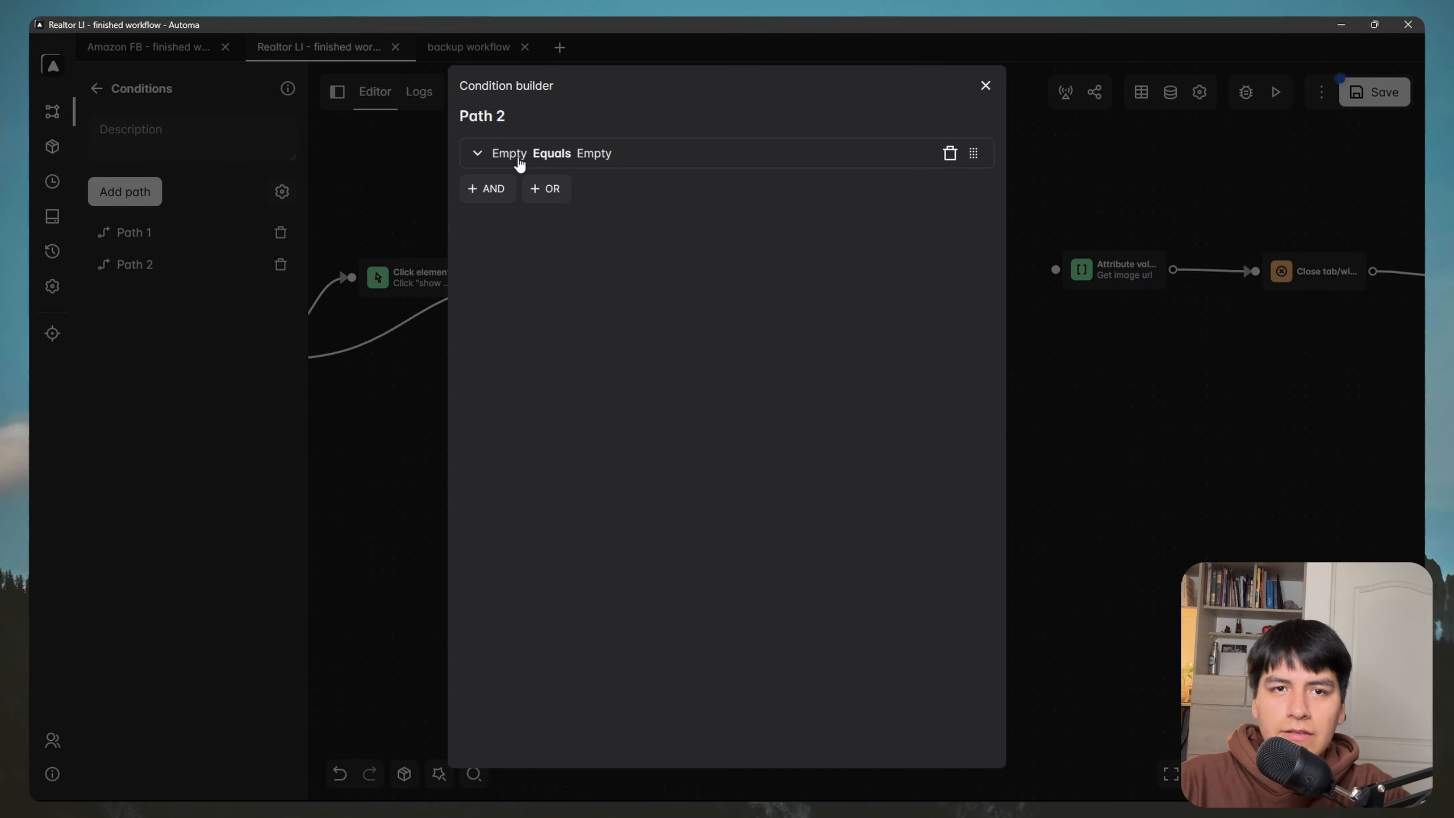
pyautogui.click(512, 159)
pyautogui.click(519, 182)
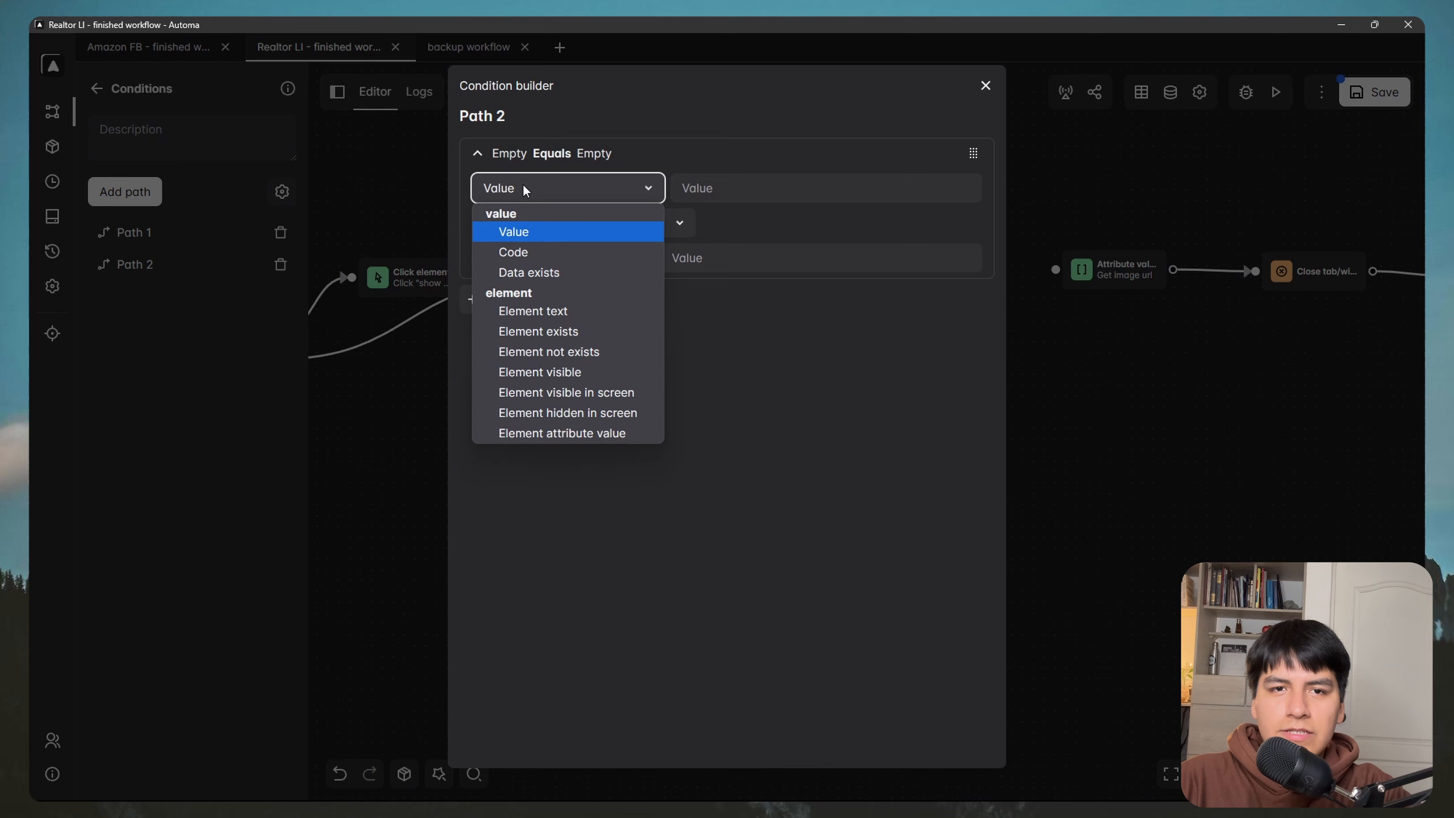
pyautogui.click(564, 332)
pyautogui.press('super')
pyautogui.moveTo(353, 786)
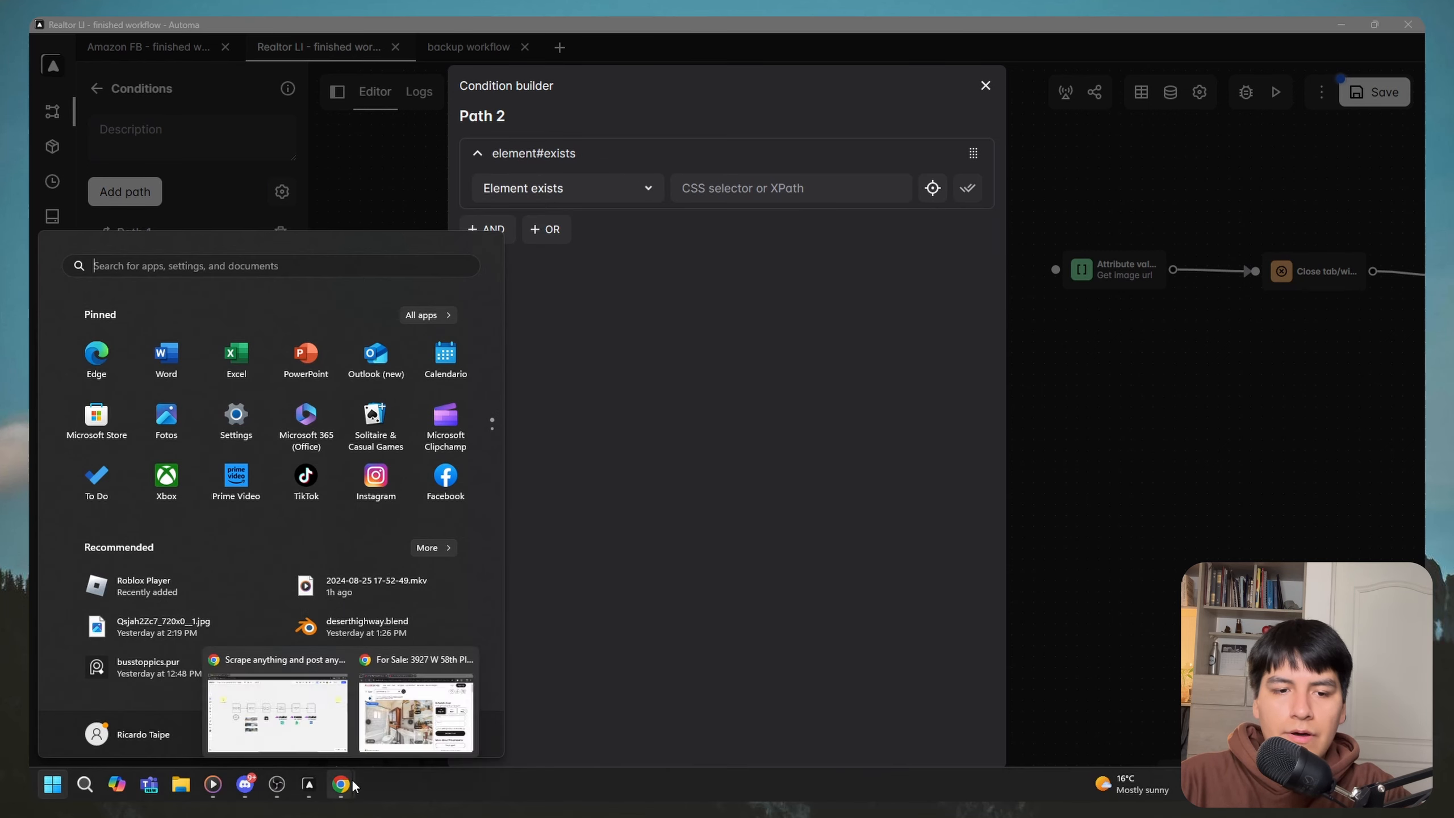
pyautogui.click(416, 713)
pyautogui.click(785, 250)
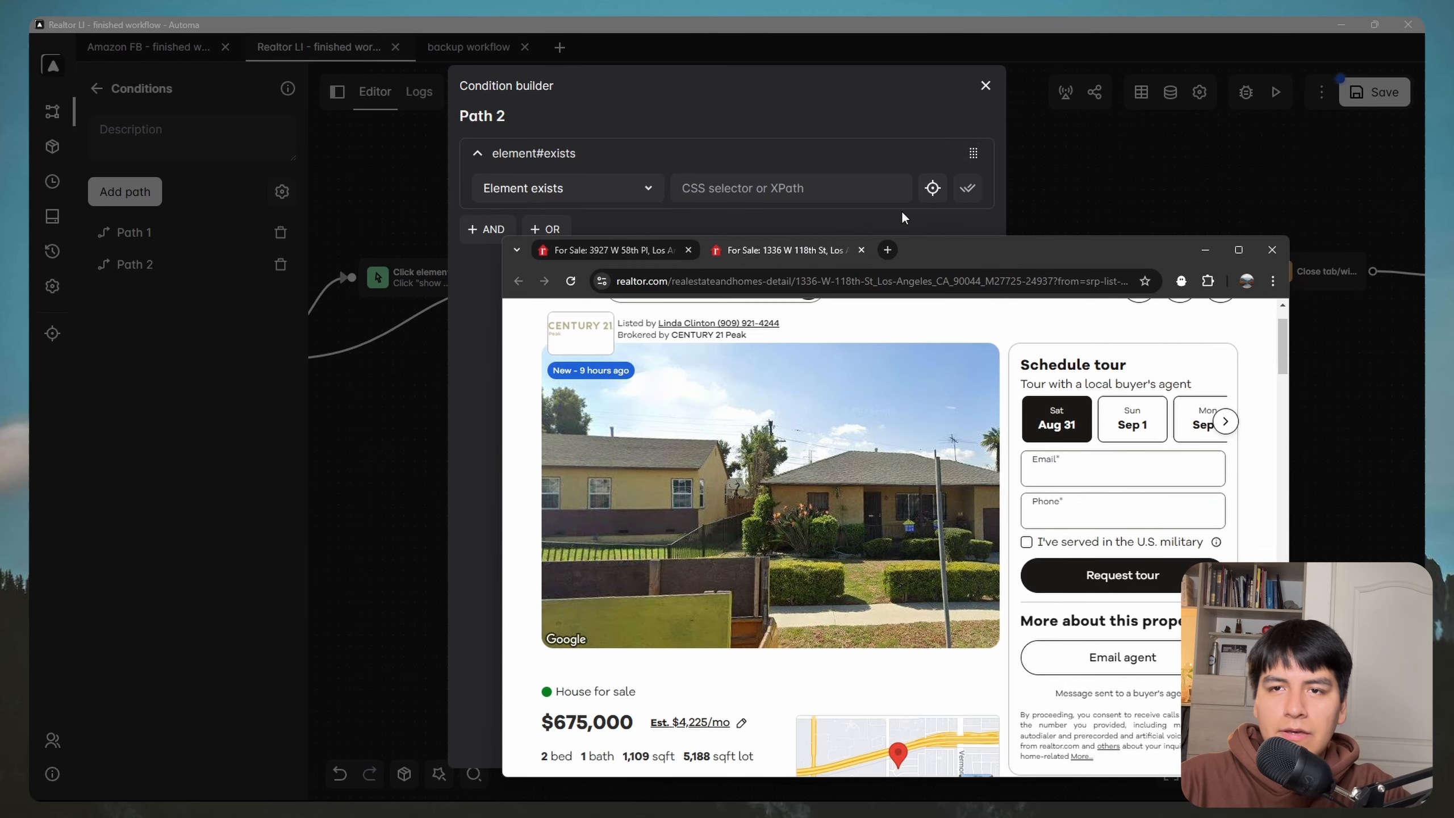
pyautogui.click(933, 188)
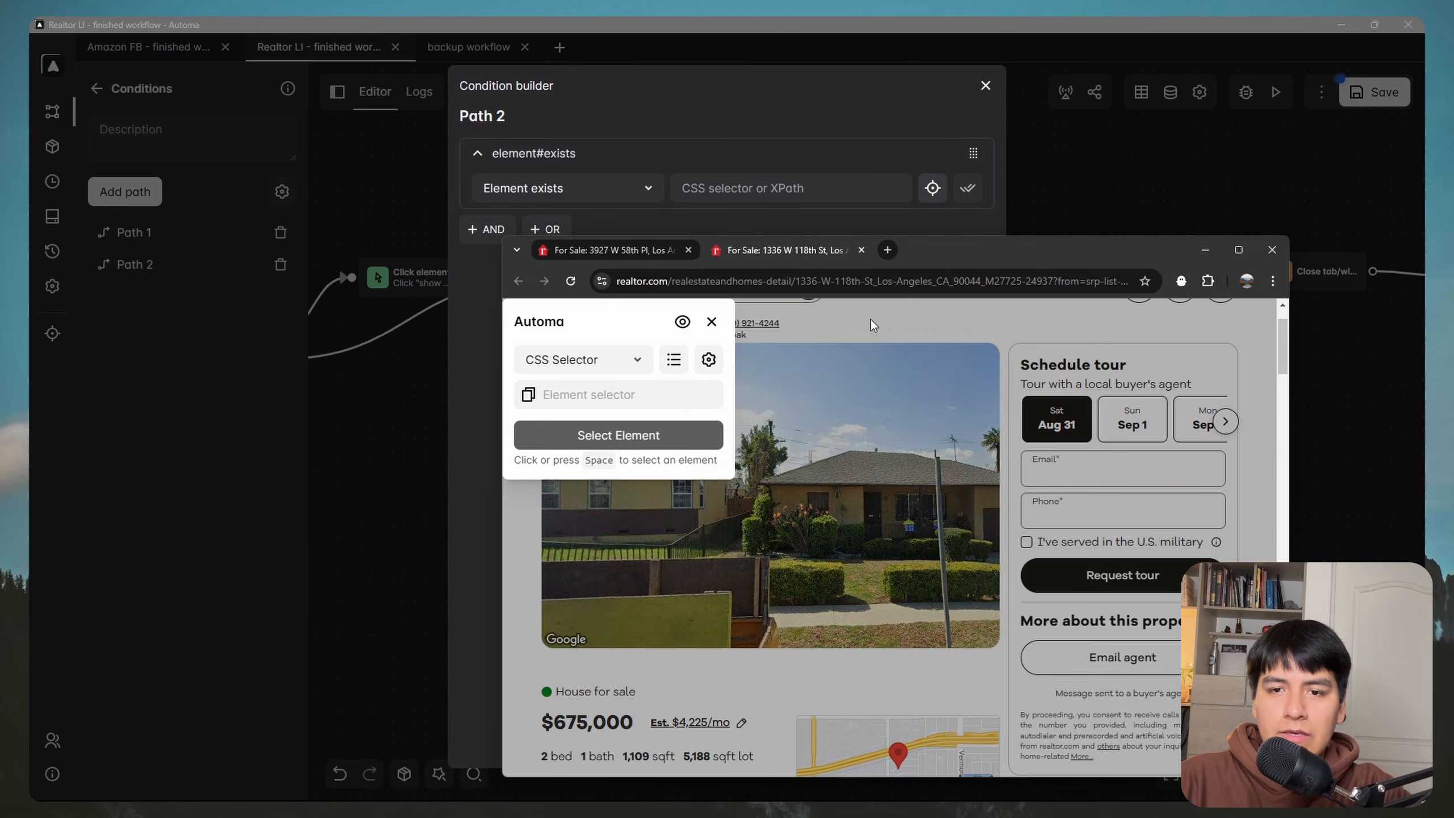
pyautogui.click(823, 480)
pyautogui.click(1159, 448)
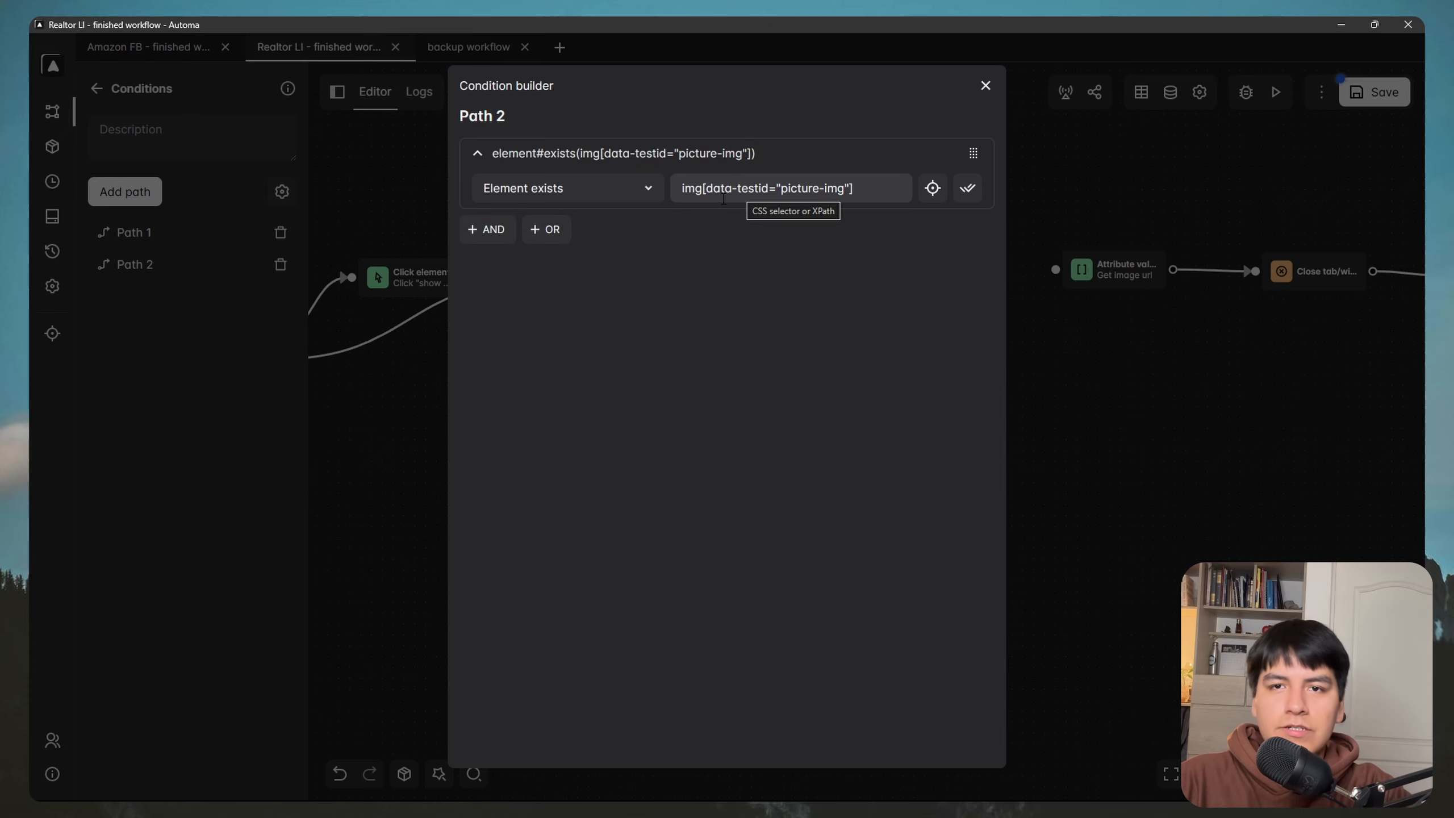
pyautogui.click(987, 86)
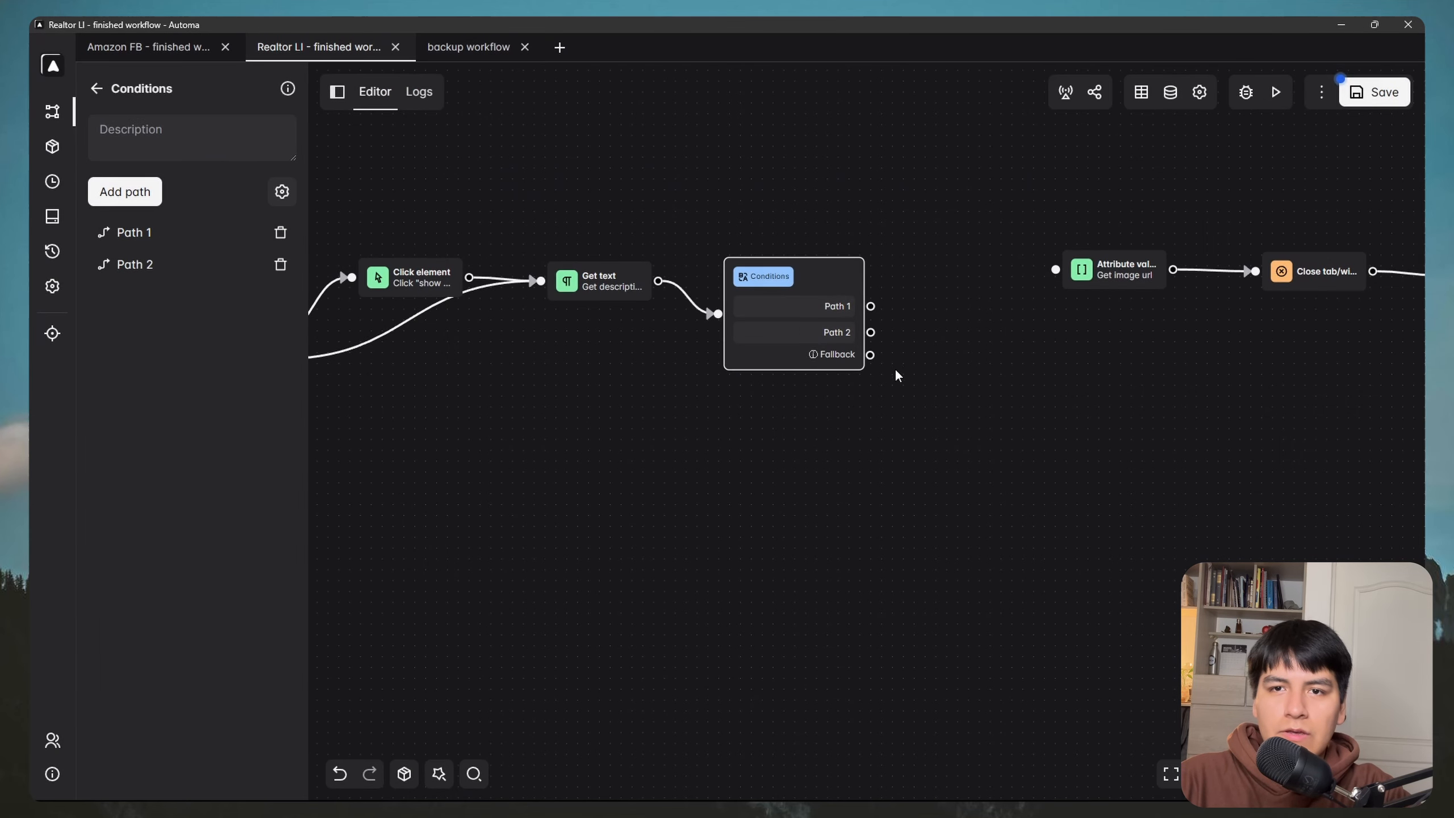
# Step: Duplicate the Get image url step below the original, connect Path 2 to it, and open its settings
pyautogui.scroll(1, 943, 350)
pyautogui.moveTo(943, 350); pyautogui.dragTo(774, 427)
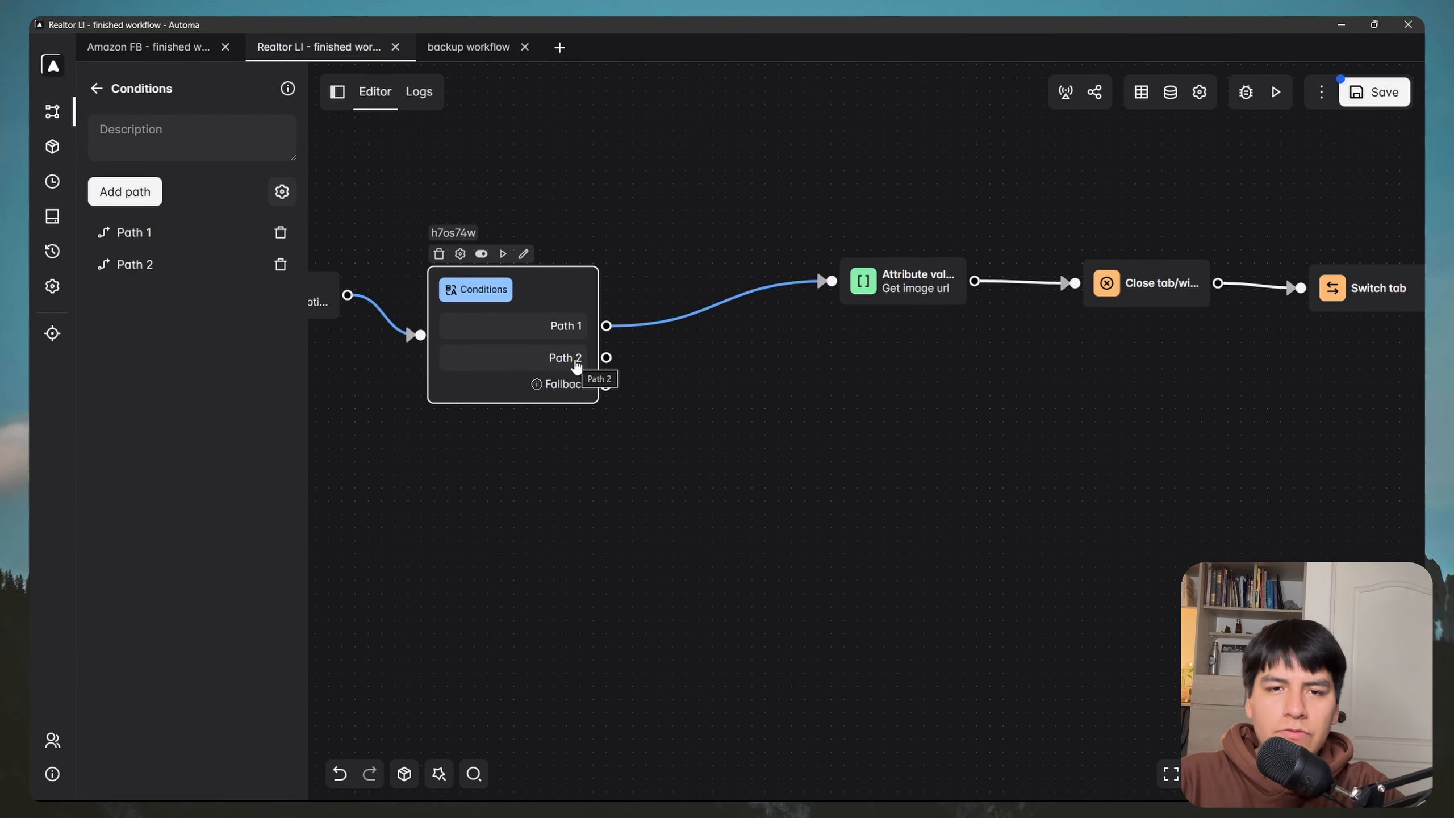
pyautogui.click(898, 293)
pyautogui.hotkey('ctrl', 'c')
pyautogui.hotkey('ctrl', 'v')
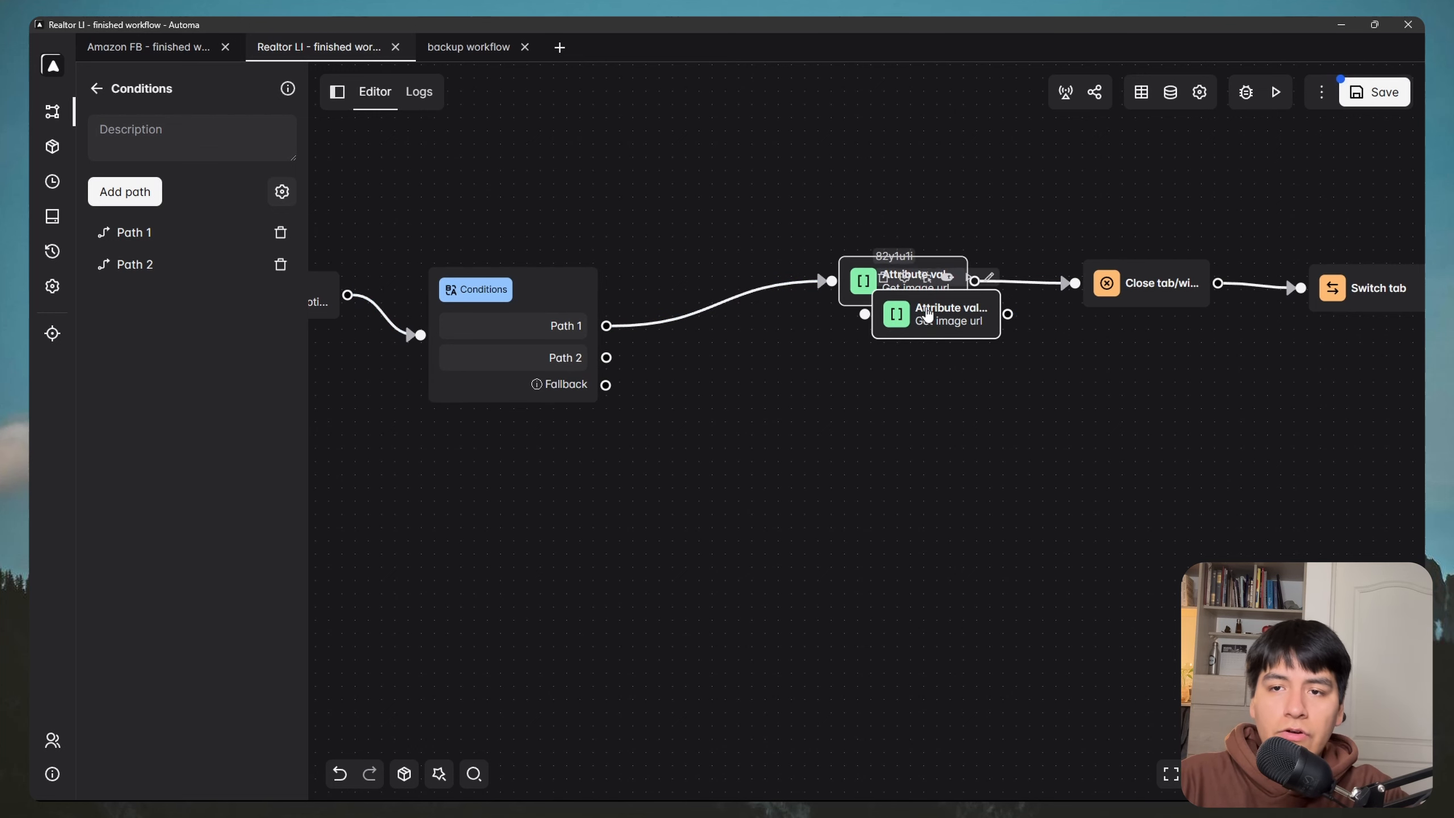
pyautogui.moveTo(911, 313); pyautogui.dragTo(856, 372)
pyautogui.moveTo(606, 357); pyautogui.dragTo(803, 370)
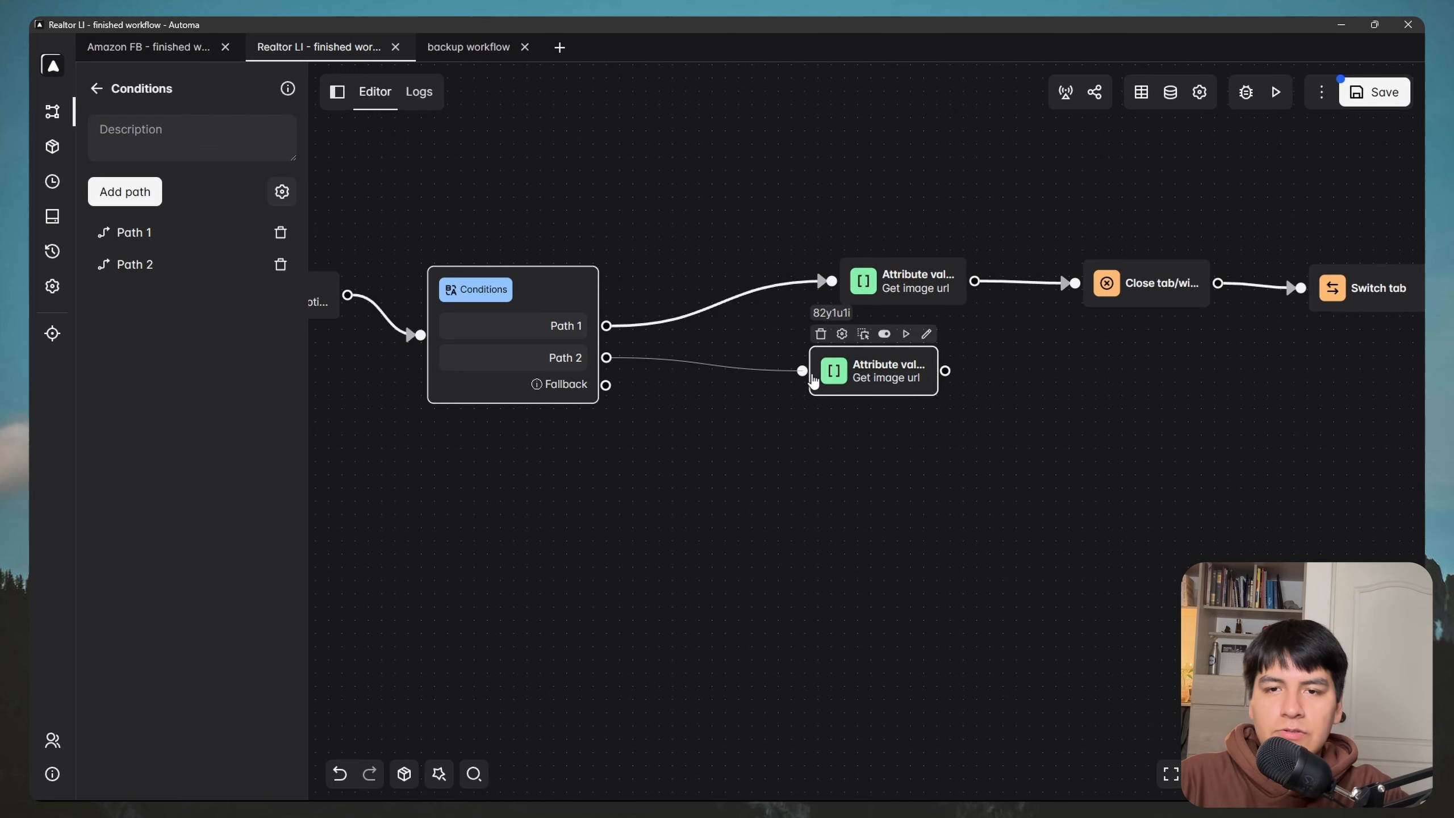
pyautogui.moveTo(958, 404); pyautogui.dragTo(831, 381)
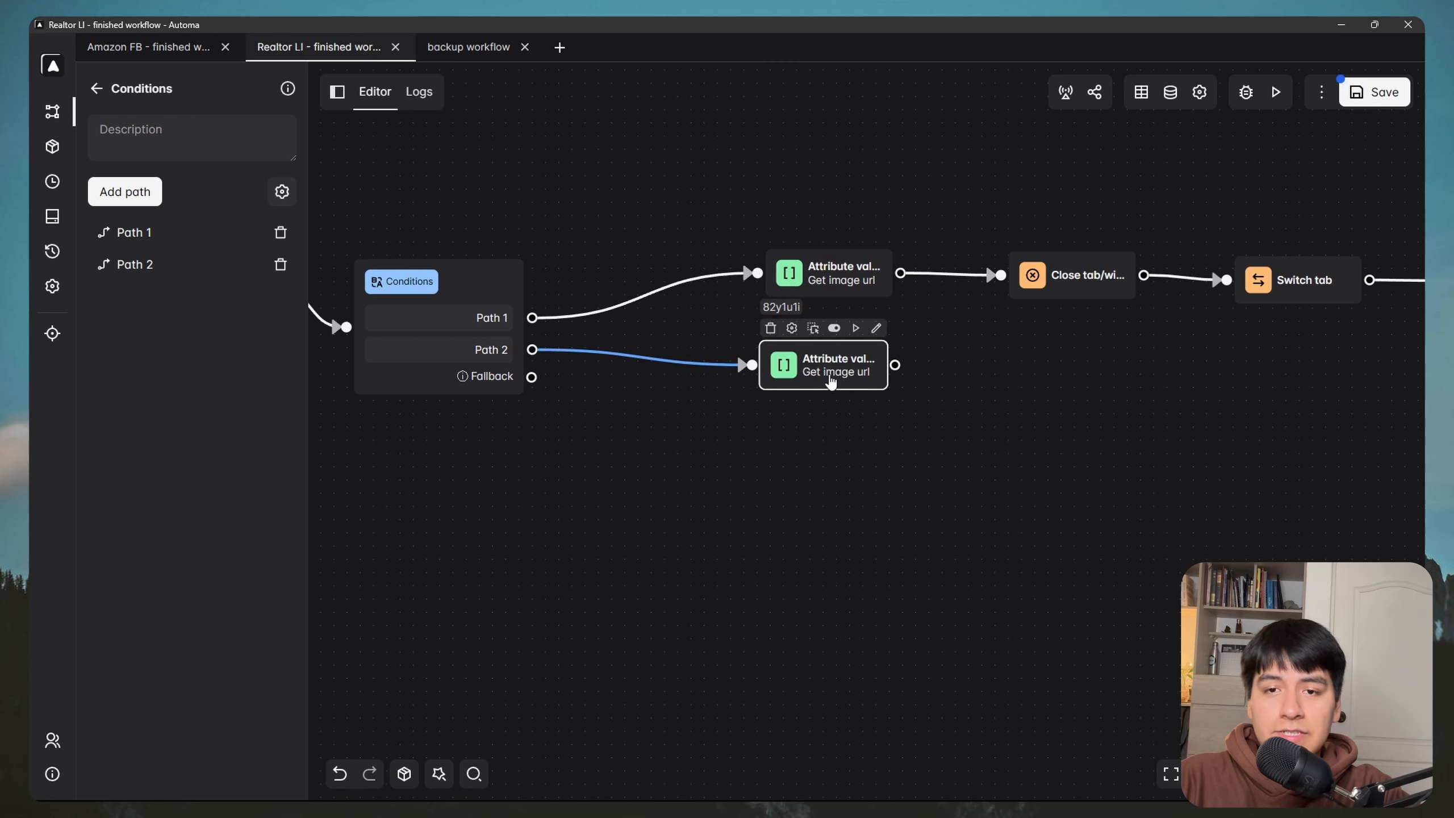
pyautogui.doubleClick(809, 370)
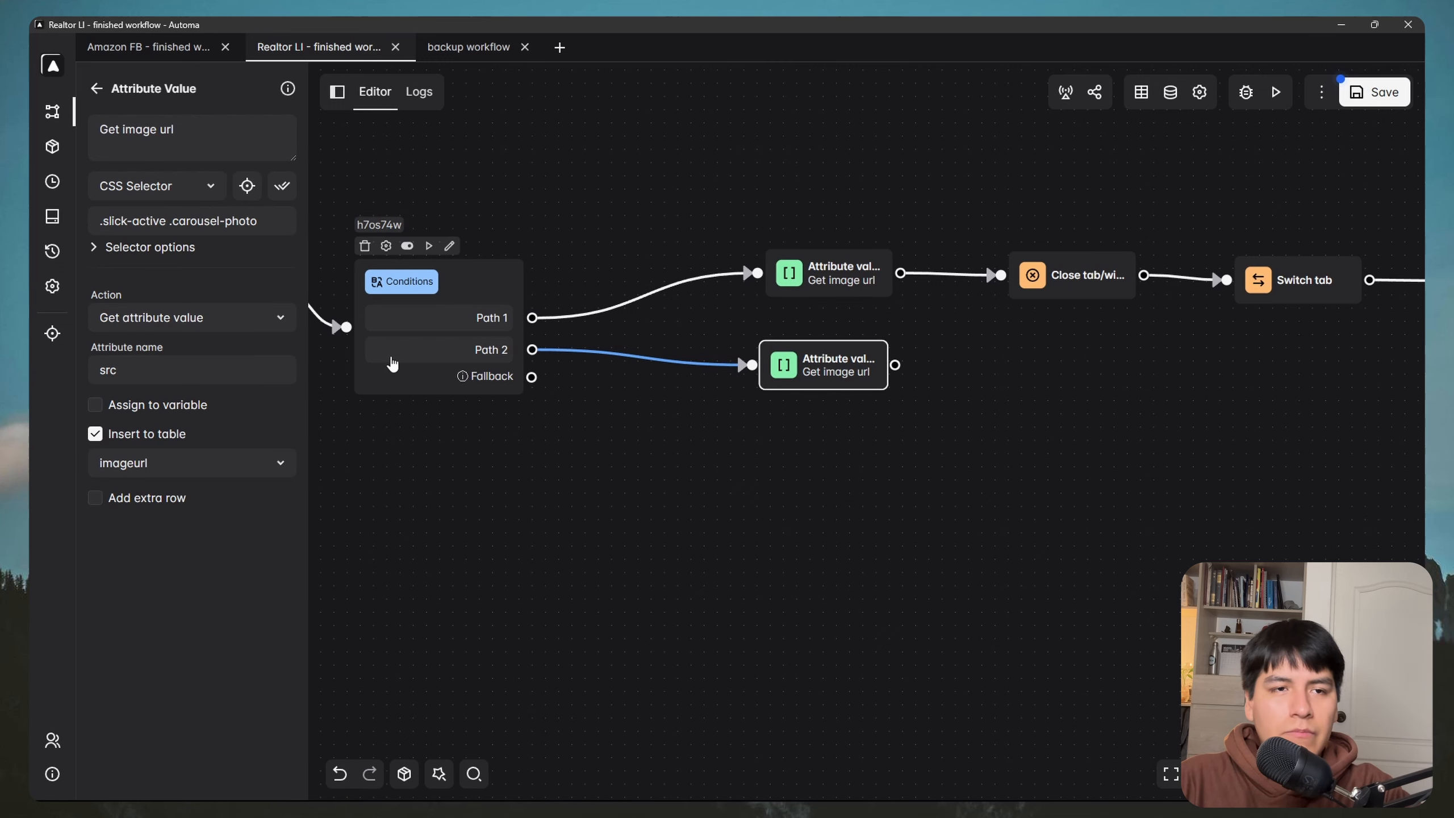
pyautogui.moveTo(267, 221); pyautogui.dragTo(239, 220)
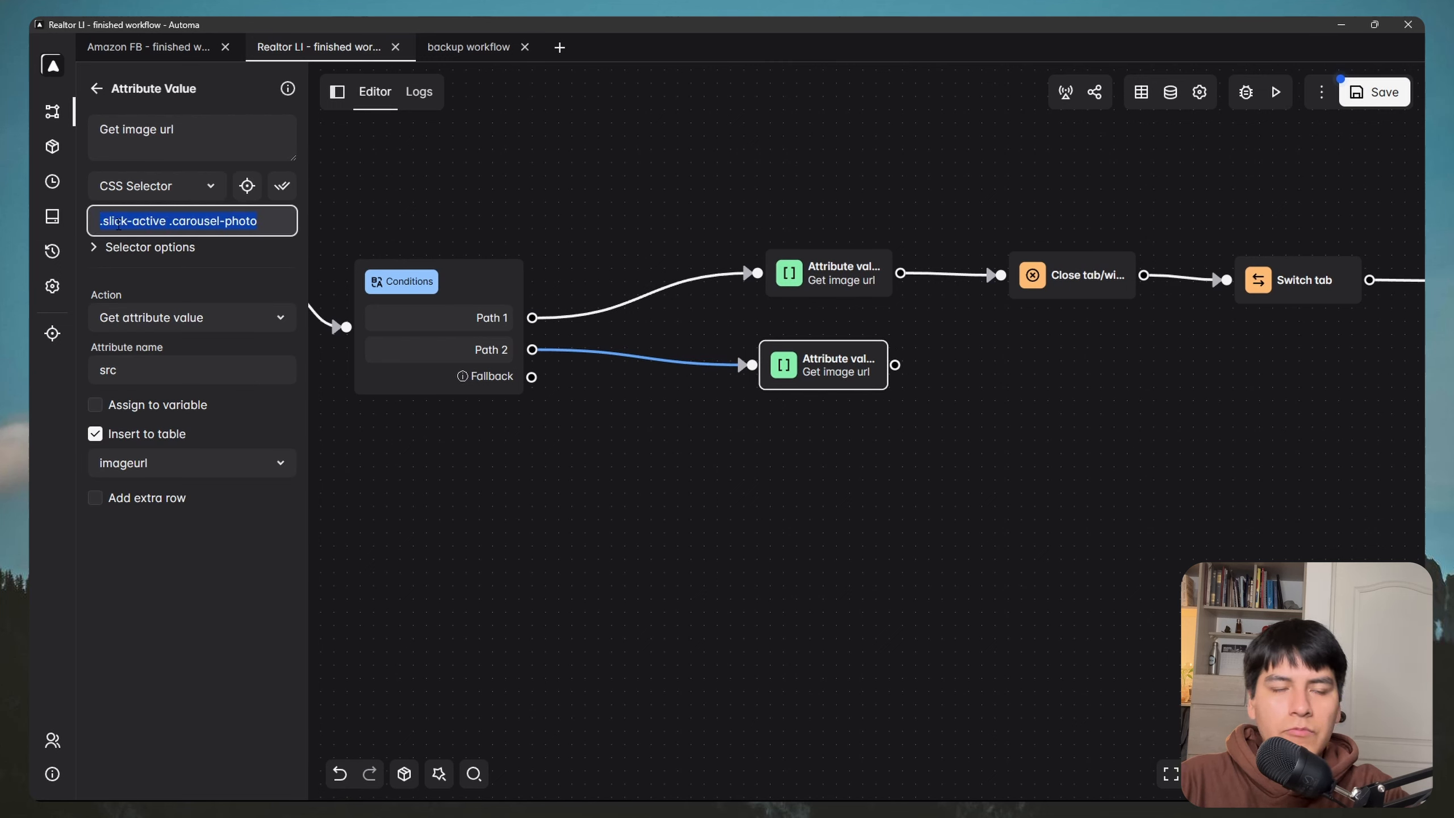
pyautogui.press('BackSpace')
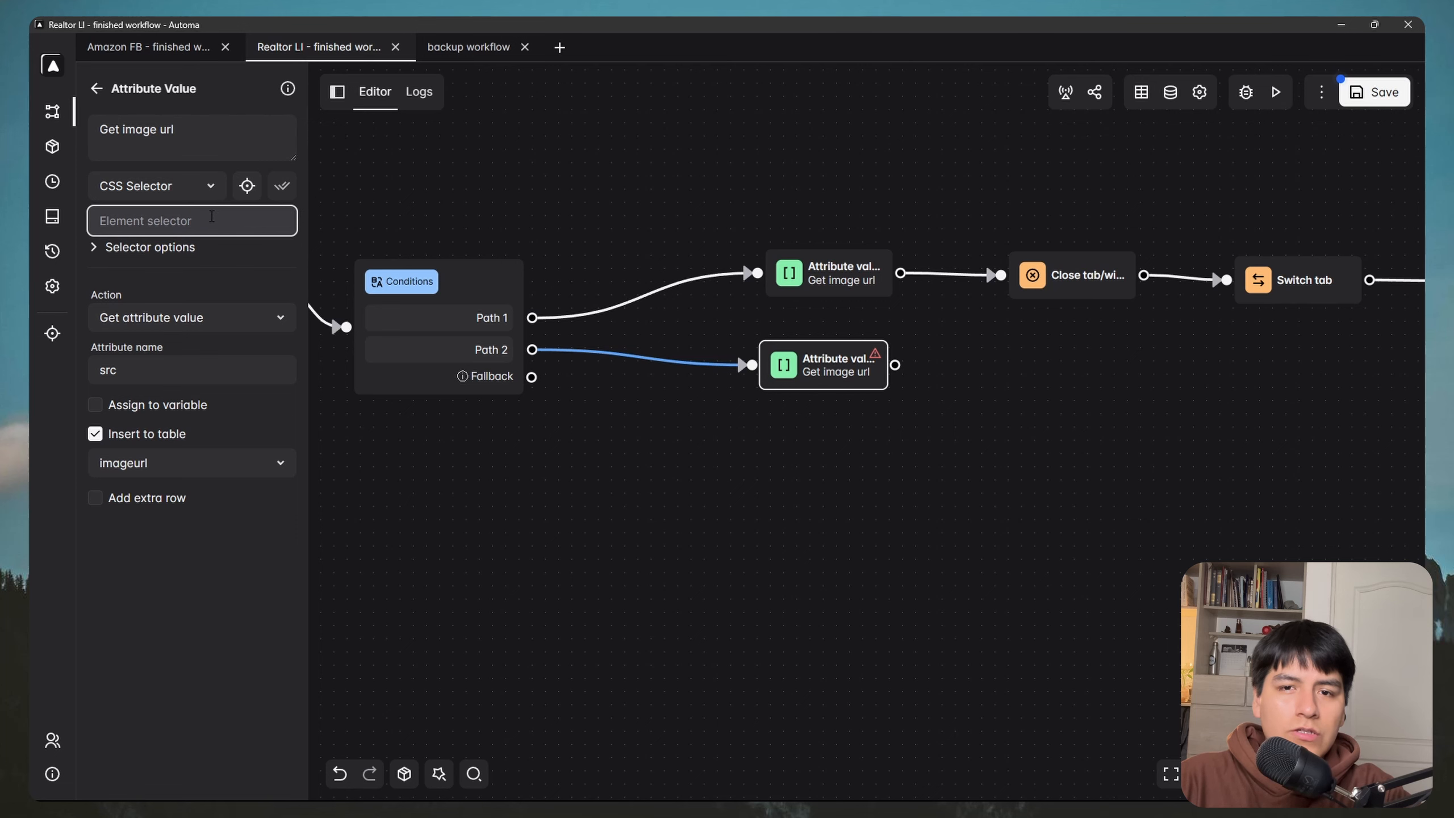
pyautogui.press('super')
pyautogui.moveTo(341, 784)
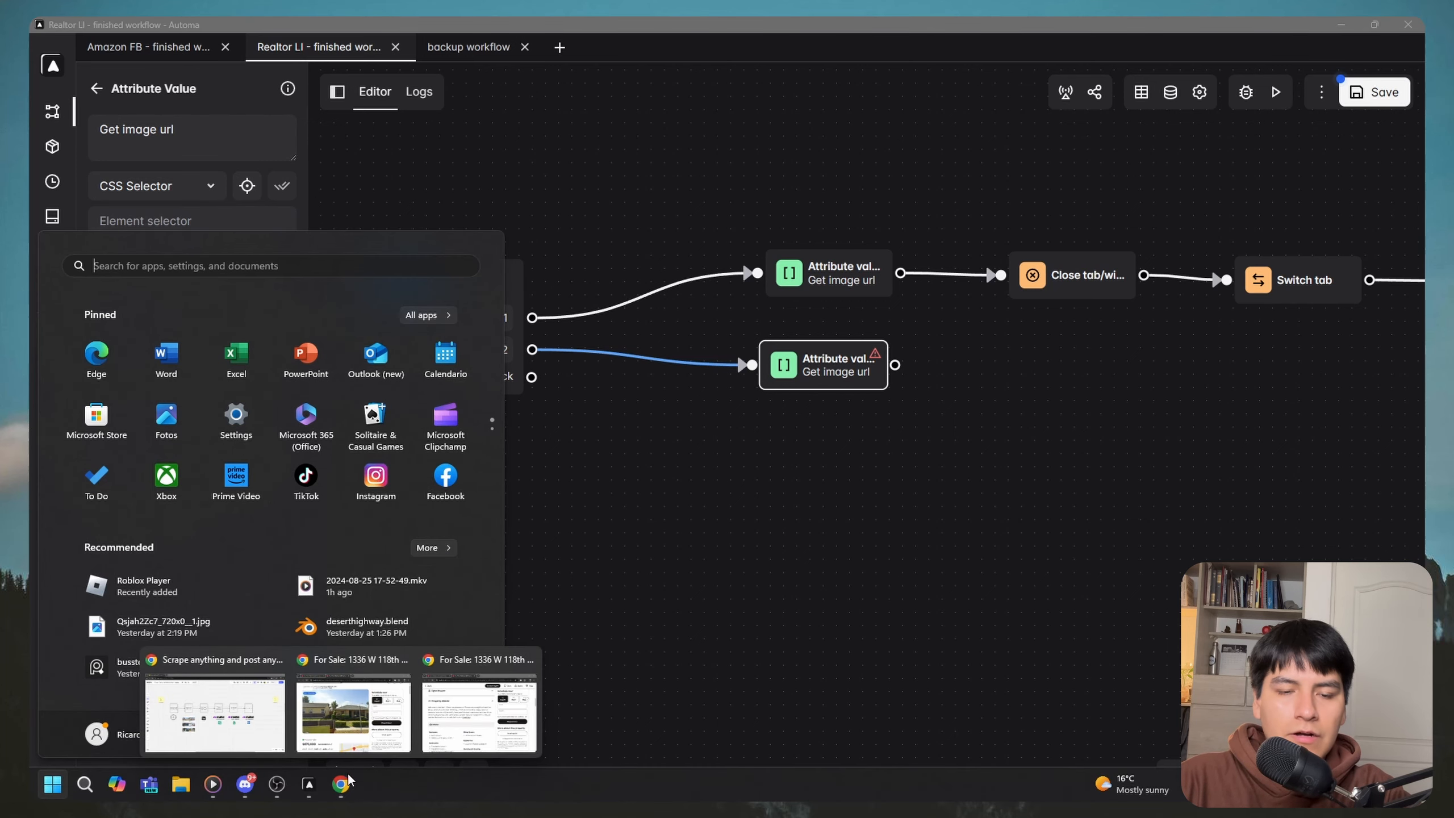
pyautogui.click(361, 729)
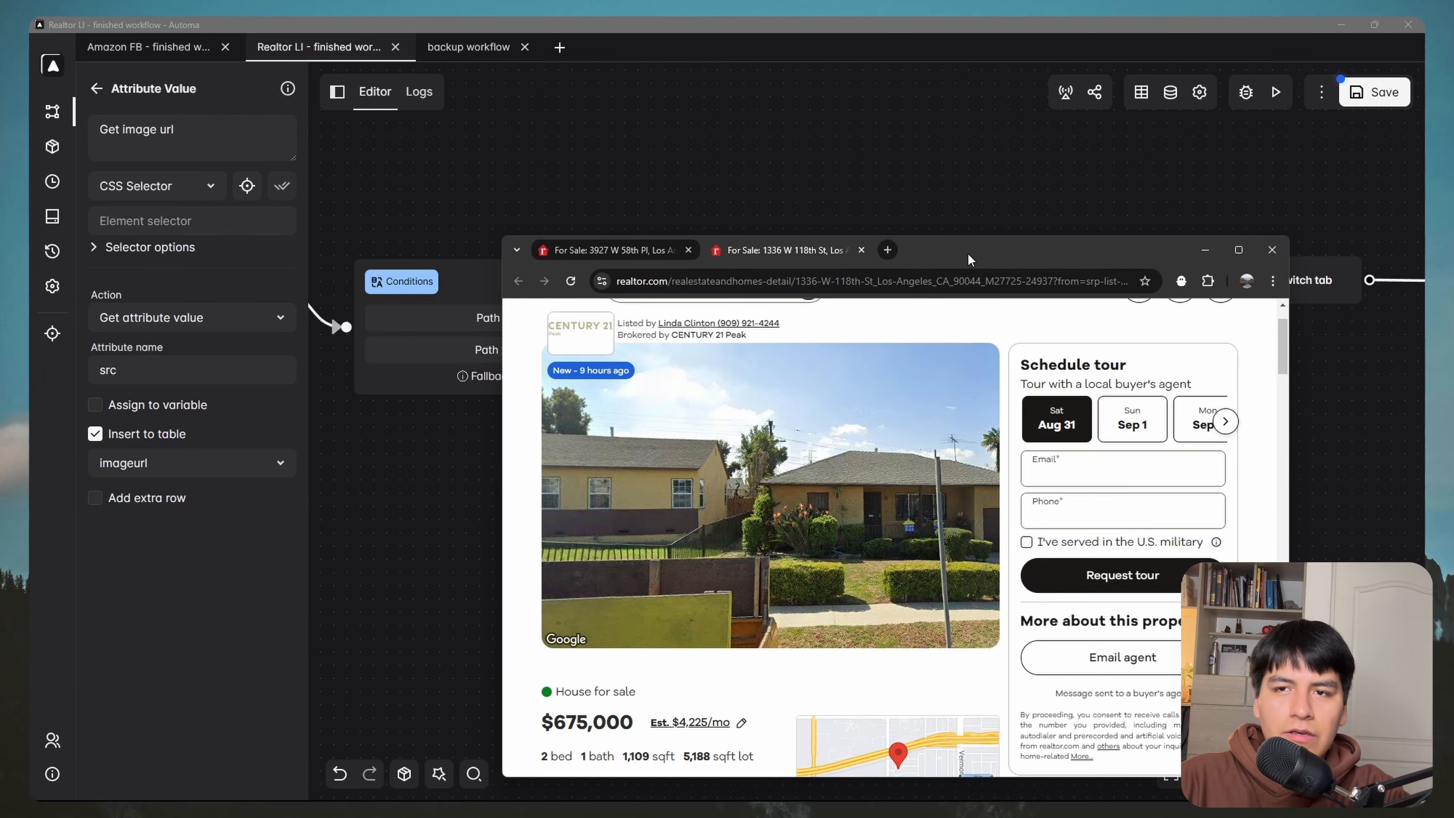
pyautogui.moveTo(969, 261); pyautogui.dragTo(926, 178)
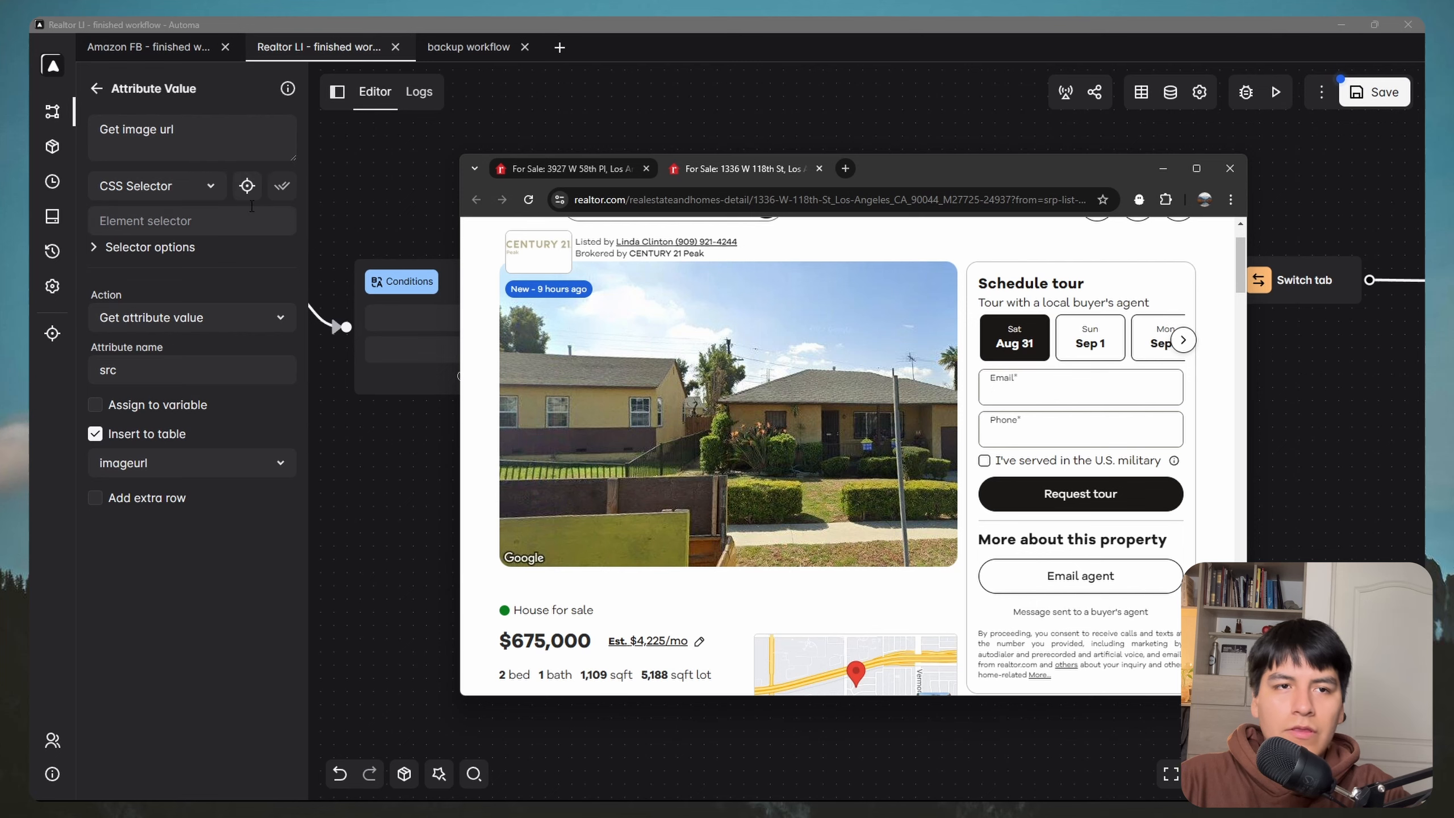
# Step: Pick the listing's main house photo and paste its selector img[data-testid="picture-img"] into the duplicate step
pyautogui.click(247, 186)
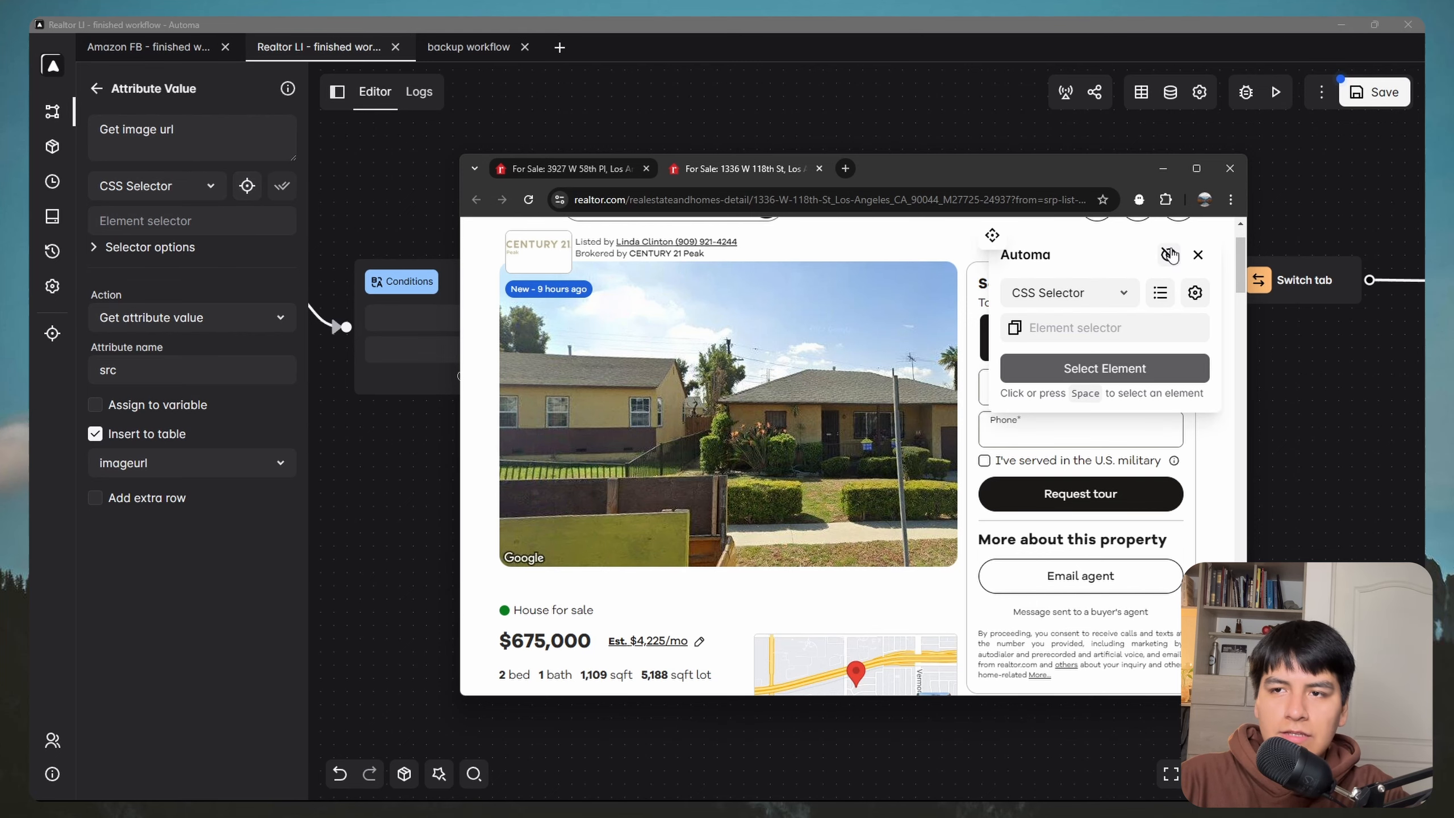
pyautogui.click(752, 368)
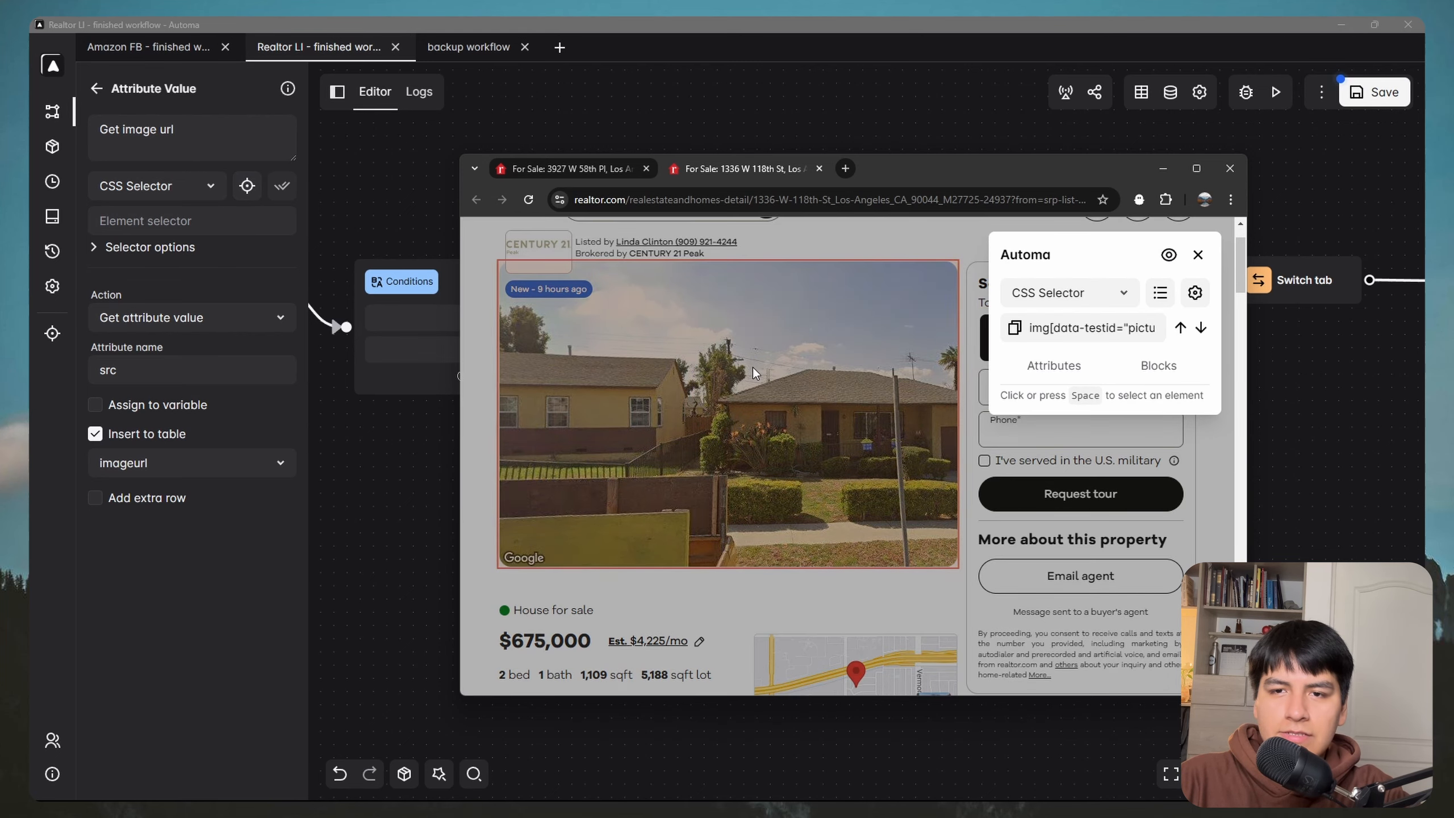
pyautogui.click(1015, 329)
pyautogui.click(1163, 168)
pyautogui.click(191, 221)
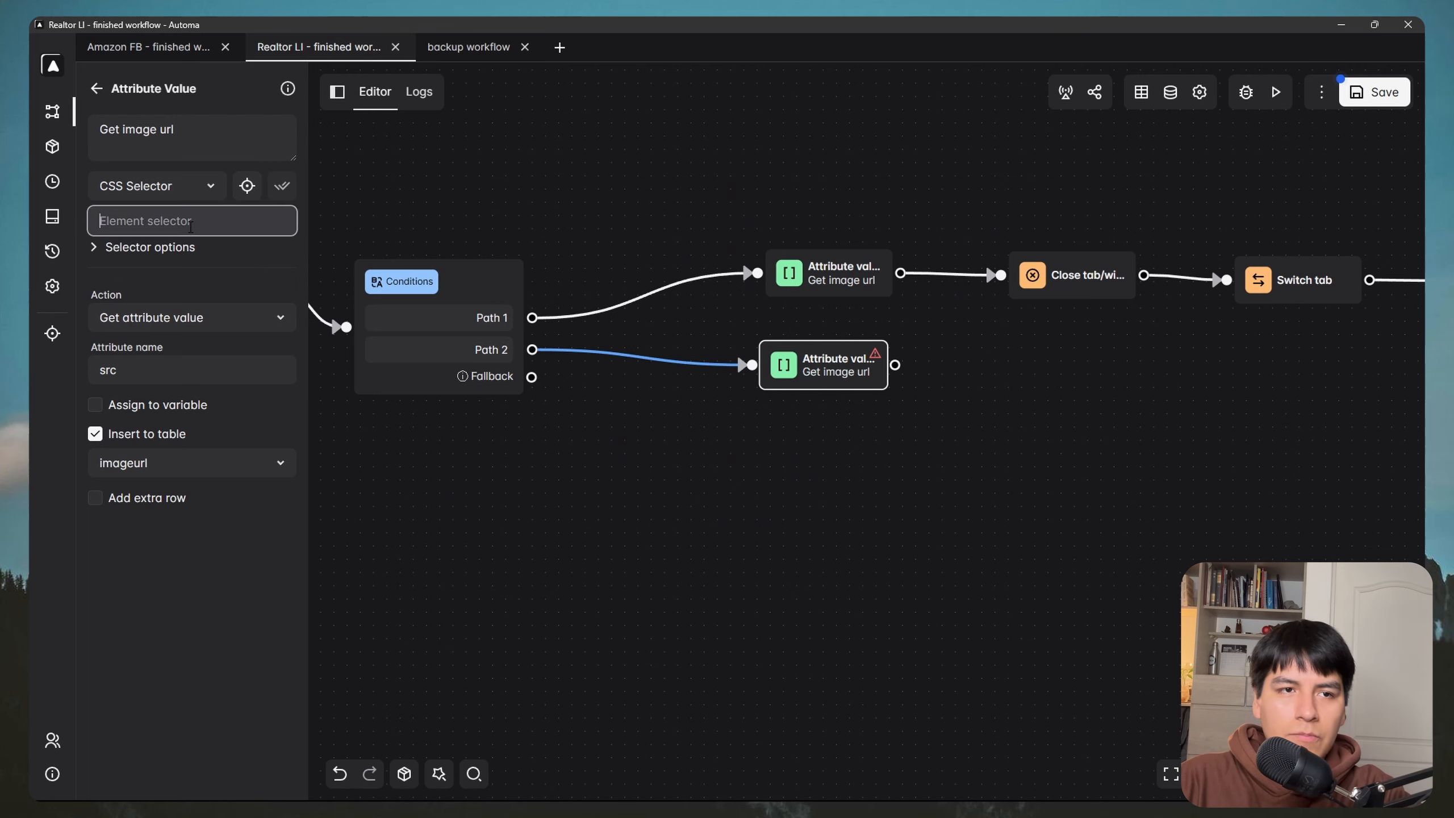
pyautogui.hotkey('ctrl', 'v')
pyautogui.click(229, 559)
# Step: Connect the lower image-url step to Close tab and review the upper image-url step
pyautogui.moveTo(859, 436); pyautogui.dragTo(641, 459)
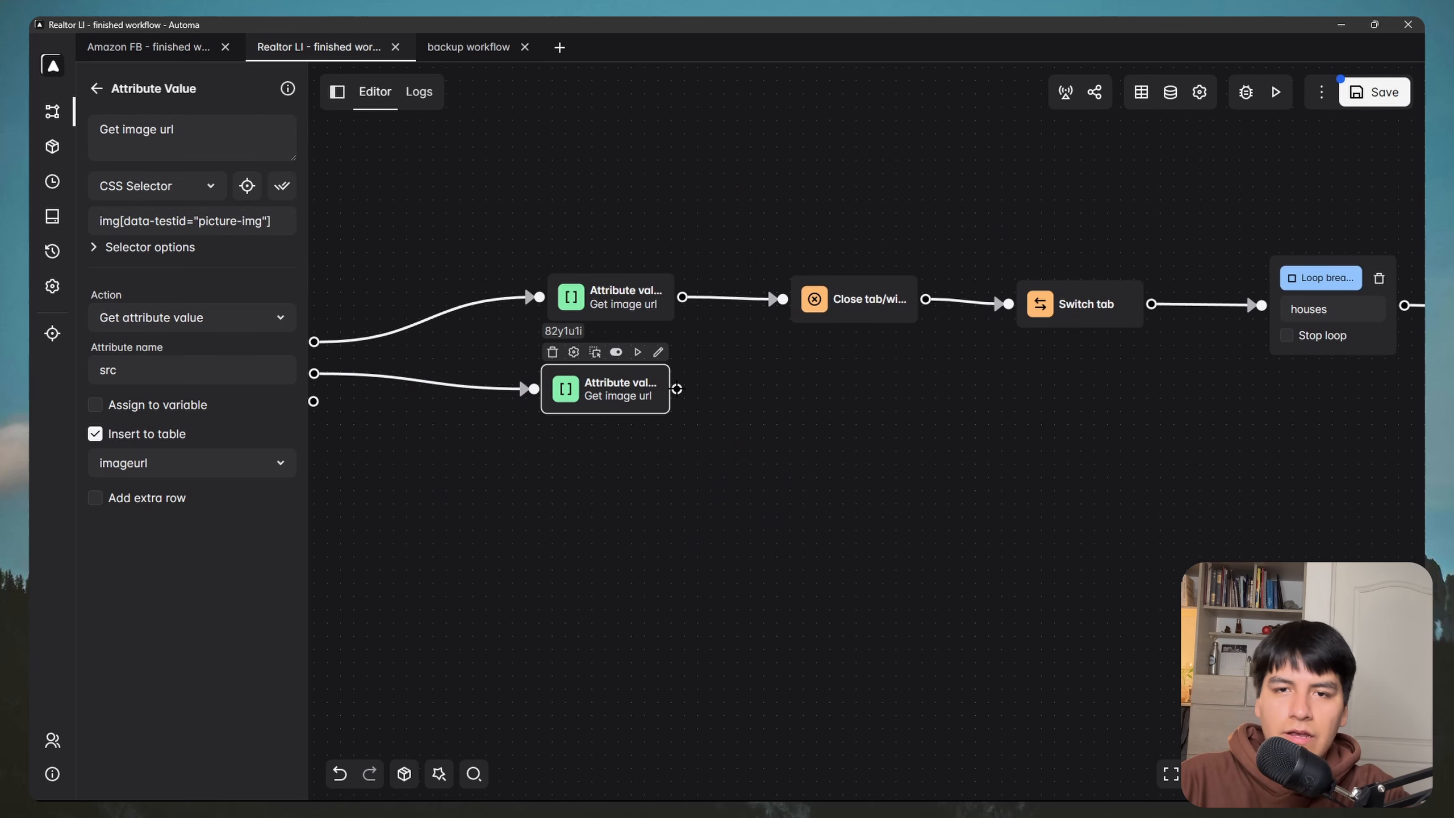
pyautogui.moveTo(678, 389); pyautogui.dragTo(782, 299)
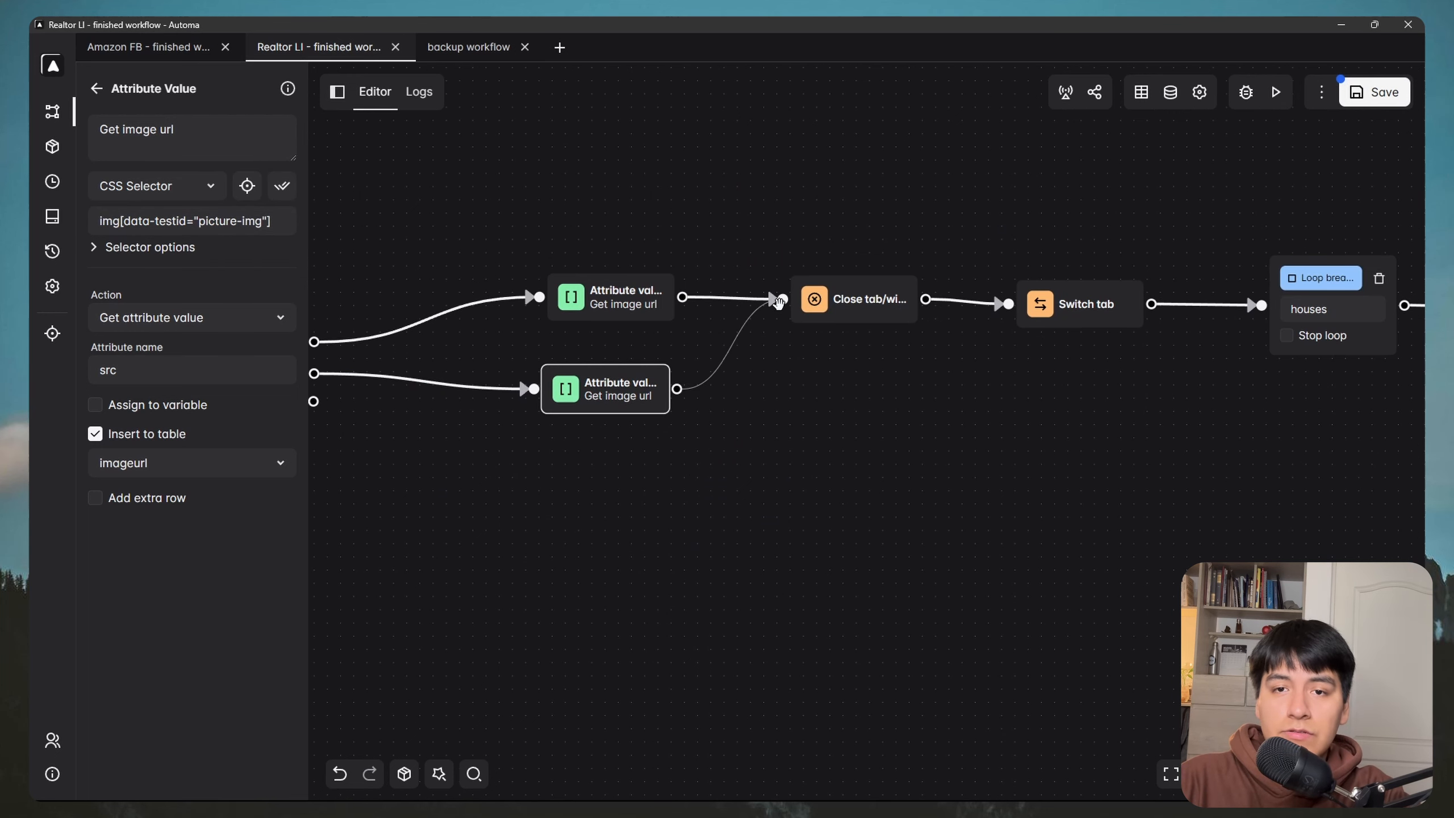
pyautogui.moveTo(336, 275); pyautogui.dragTo(734, 299)
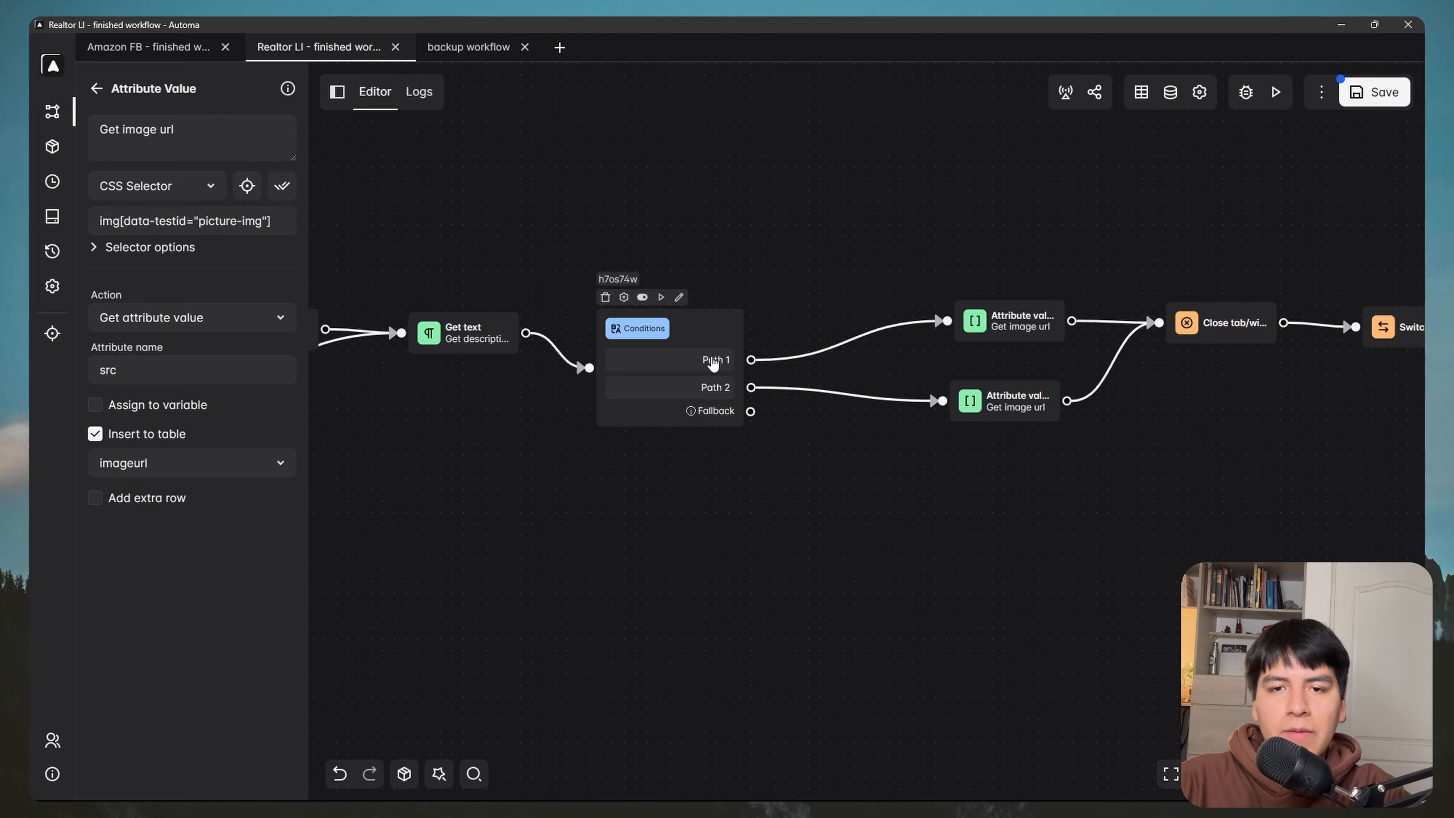
pyautogui.moveTo(800, 339); pyautogui.dragTo(654, 382)
pyautogui.moveTo(693, 331); pyautogui.dragTo(576, 340)
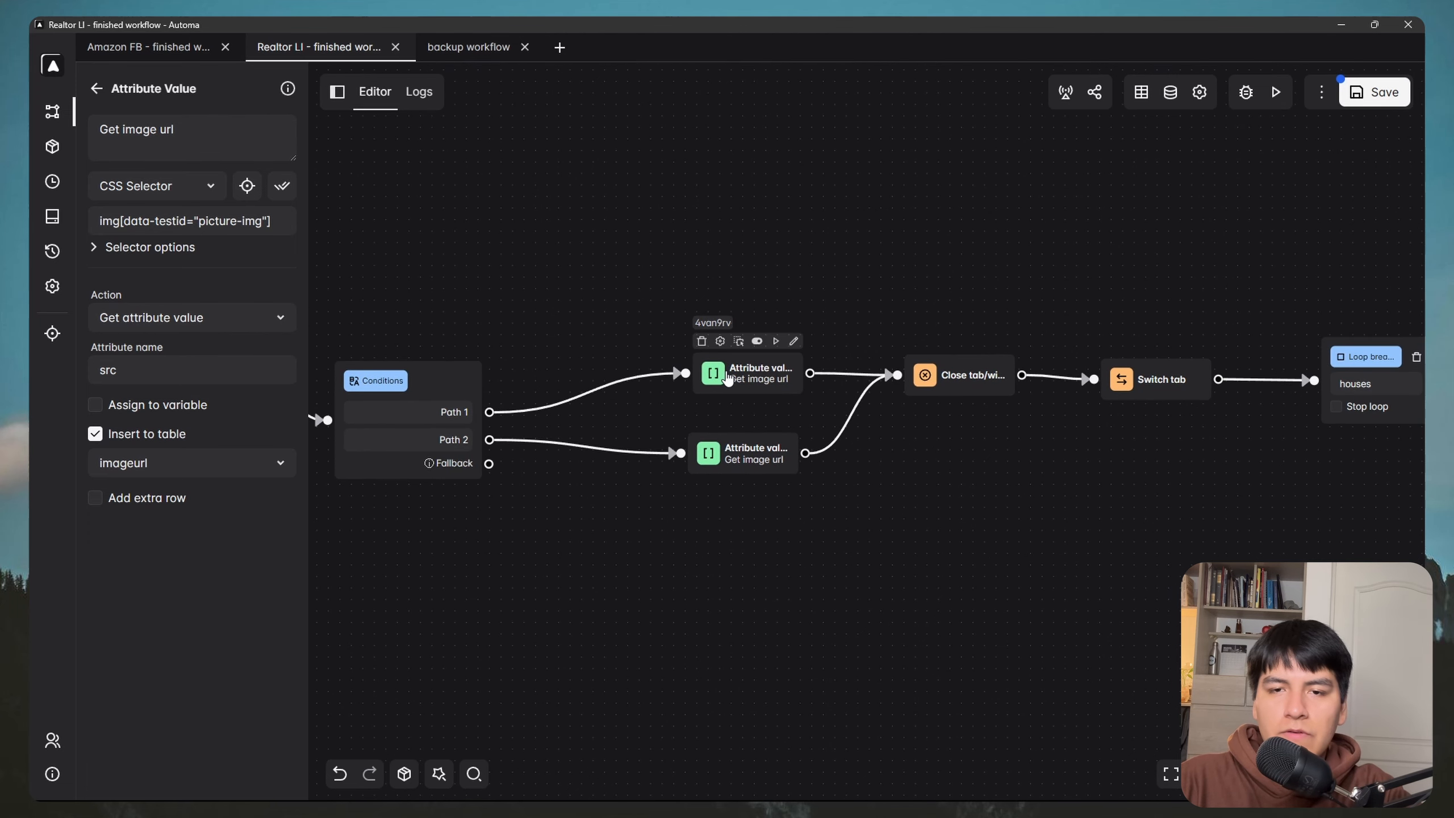
pyautogui.click(728, 378)
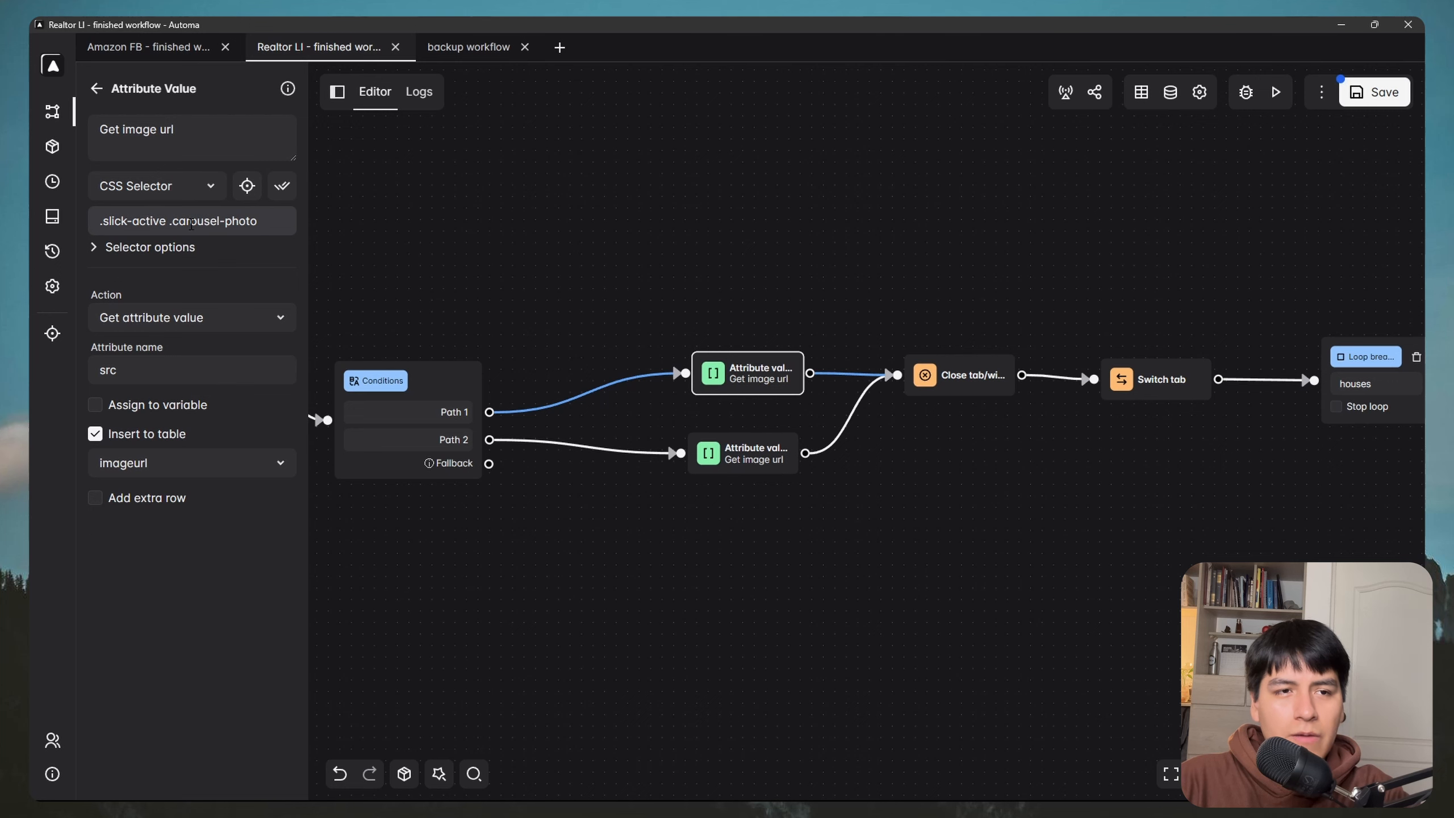
# Step: Check the Conditions and lower image-url step settings, then return to the start of the workflow
pyautogui.moveTo(857, 298); pyautogui.dragTo(731, 274)
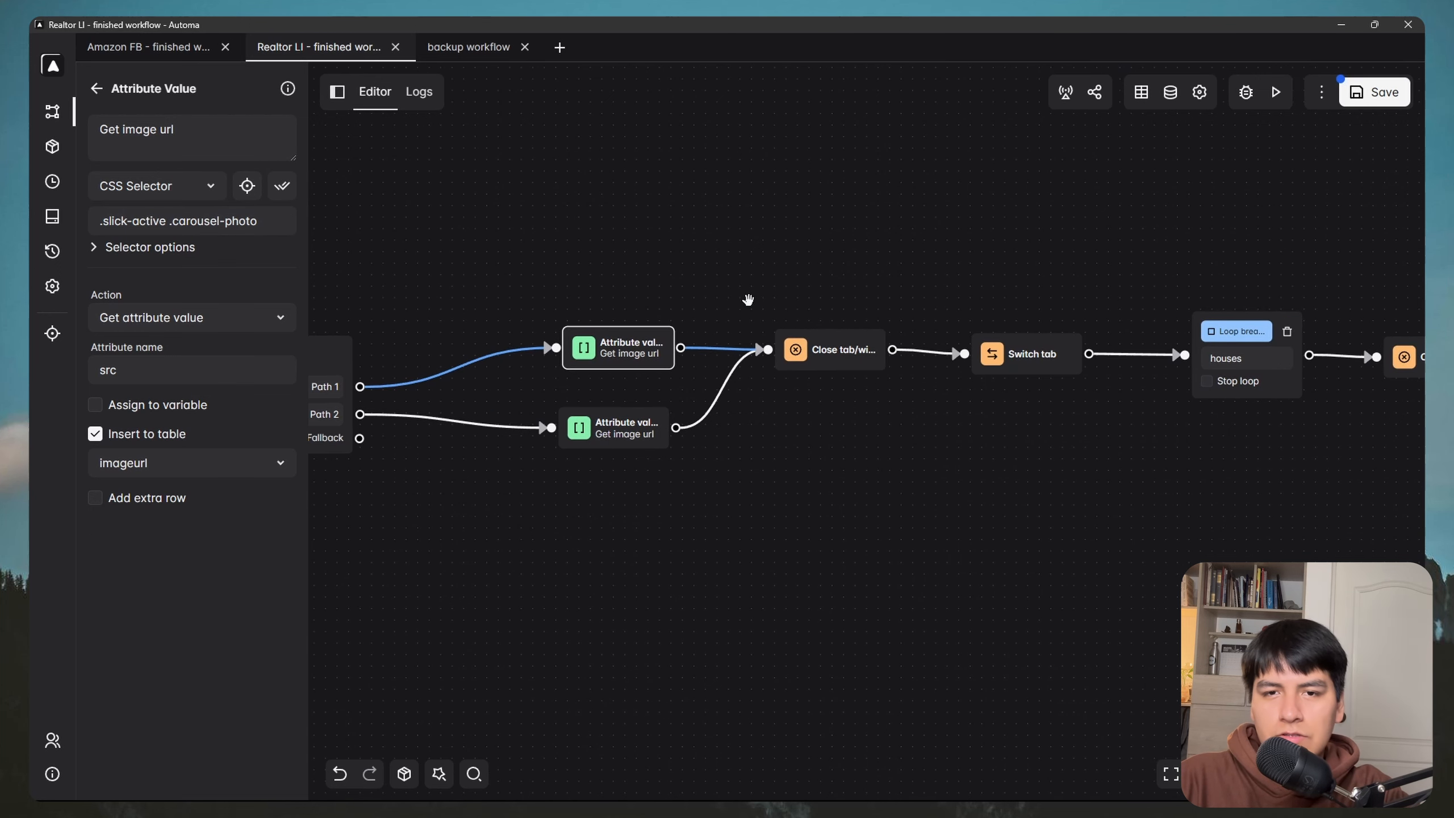
pyautogui.moveTo(401, 358); pyautogui.dragTo(762, 326)
pyautogui.click(691, 387)
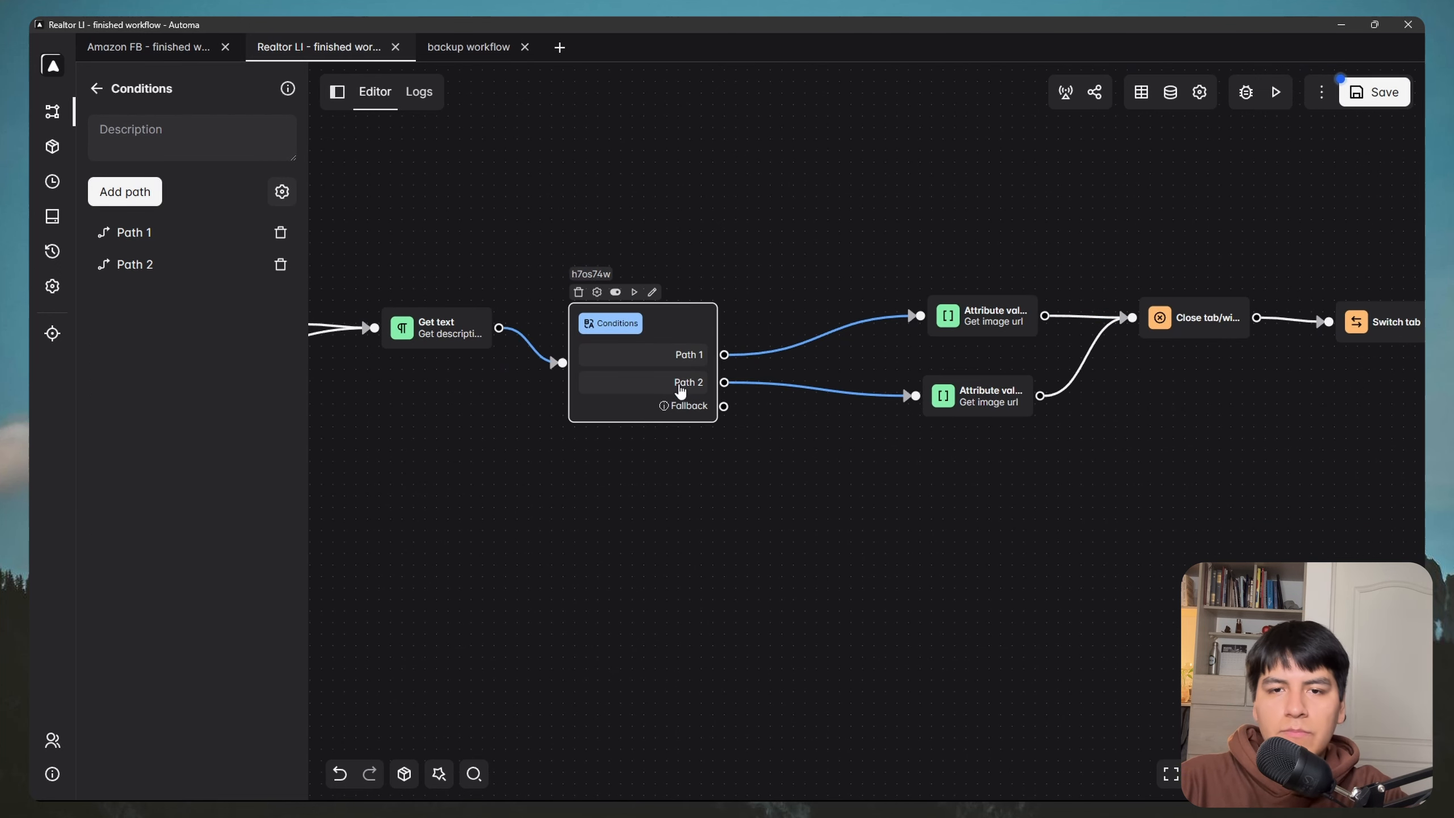
pyautogui.moveTo(829, 426); pyautogui.dragTo(694, 439)
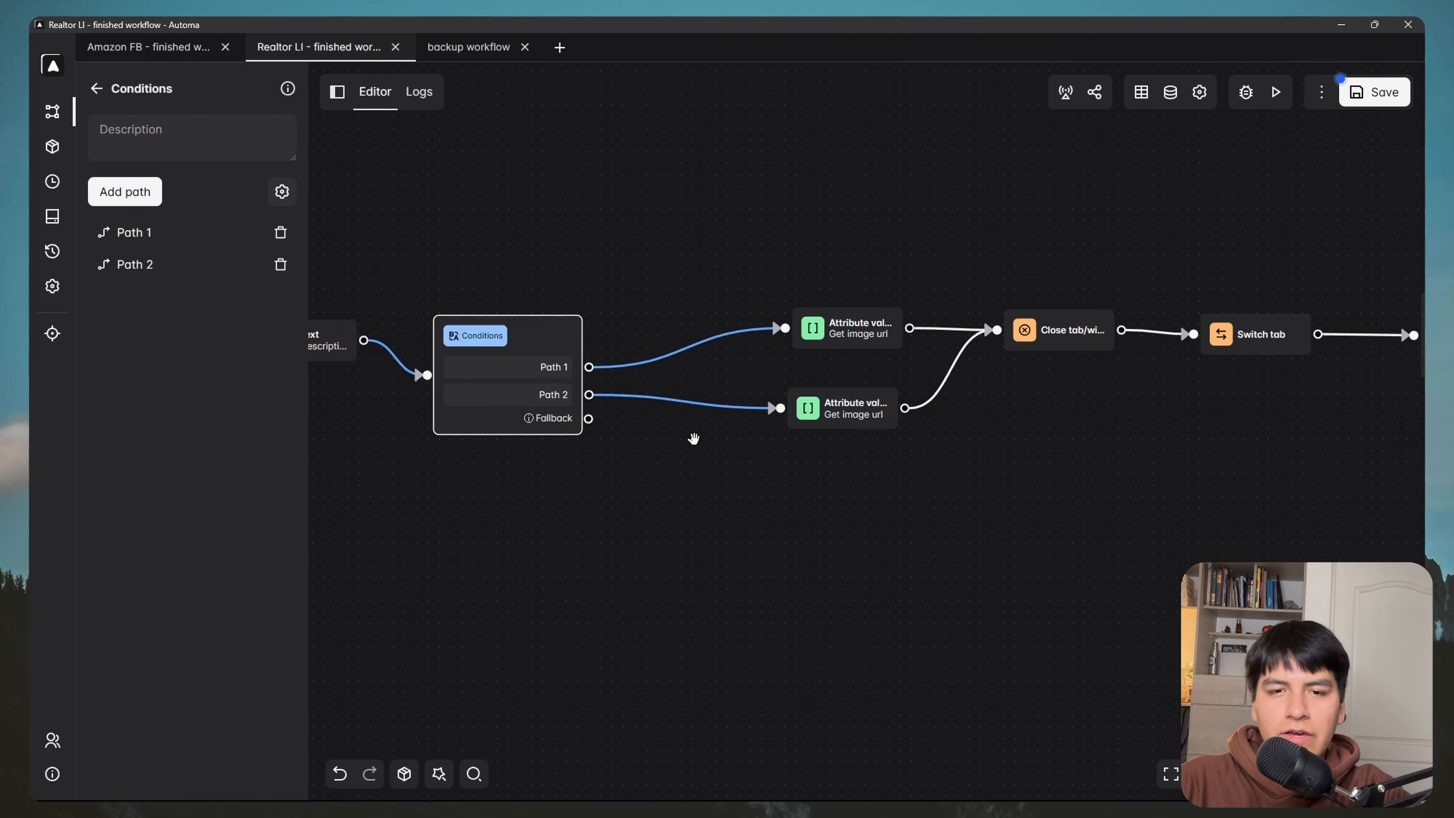
pyautogui.click(852, 417)
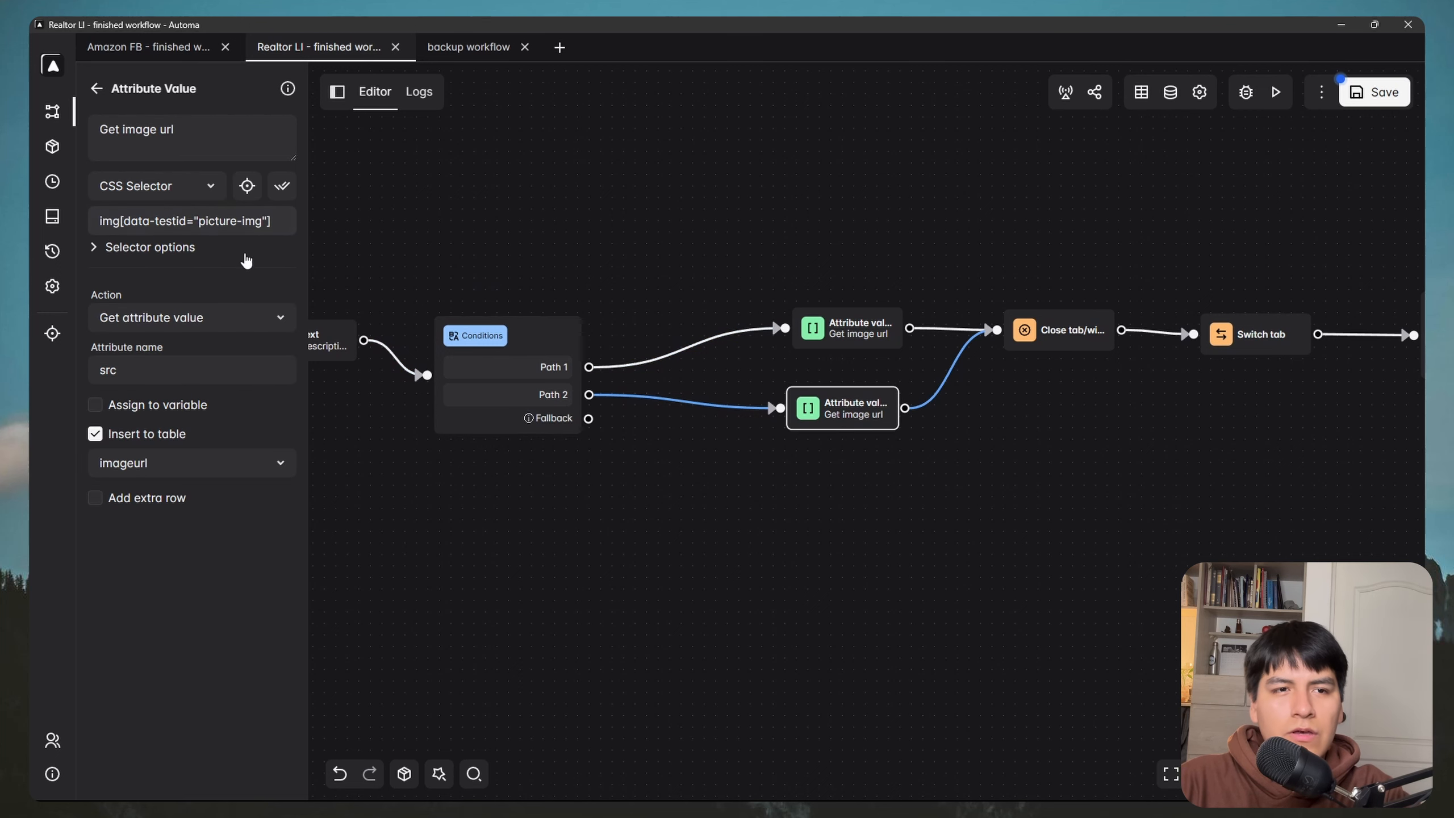
pyautogui.moveTo(878, 464); pyautogui.dragTo(677, 482)
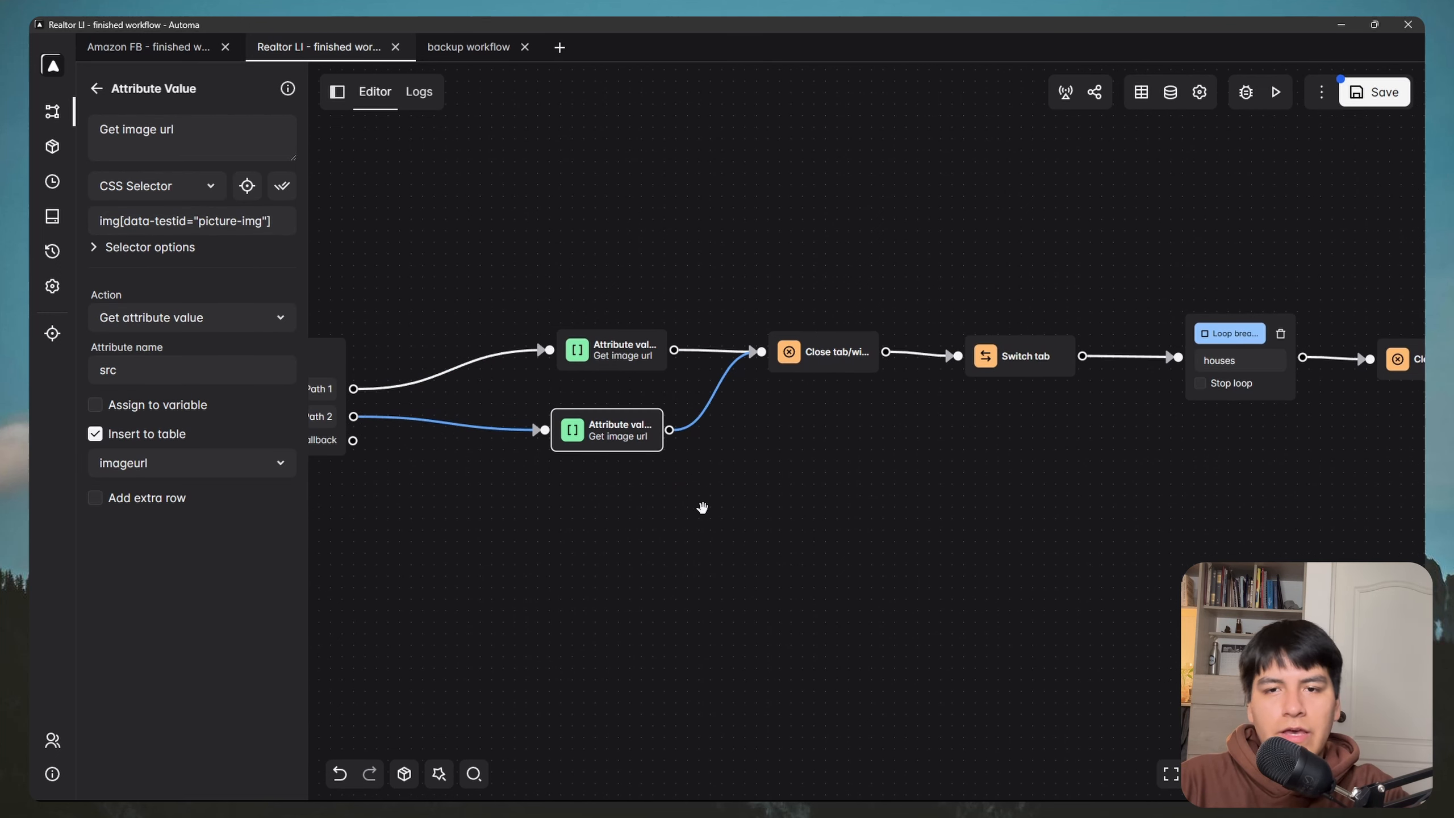
pyautogui.scroll(-2, 793, 475)
pyautogui.moveTo(699, 343); pyautogui.dragTo(1047, 284)
pyautogui.moveTo(768, 268); pyautogui.dragTo(999, 251)
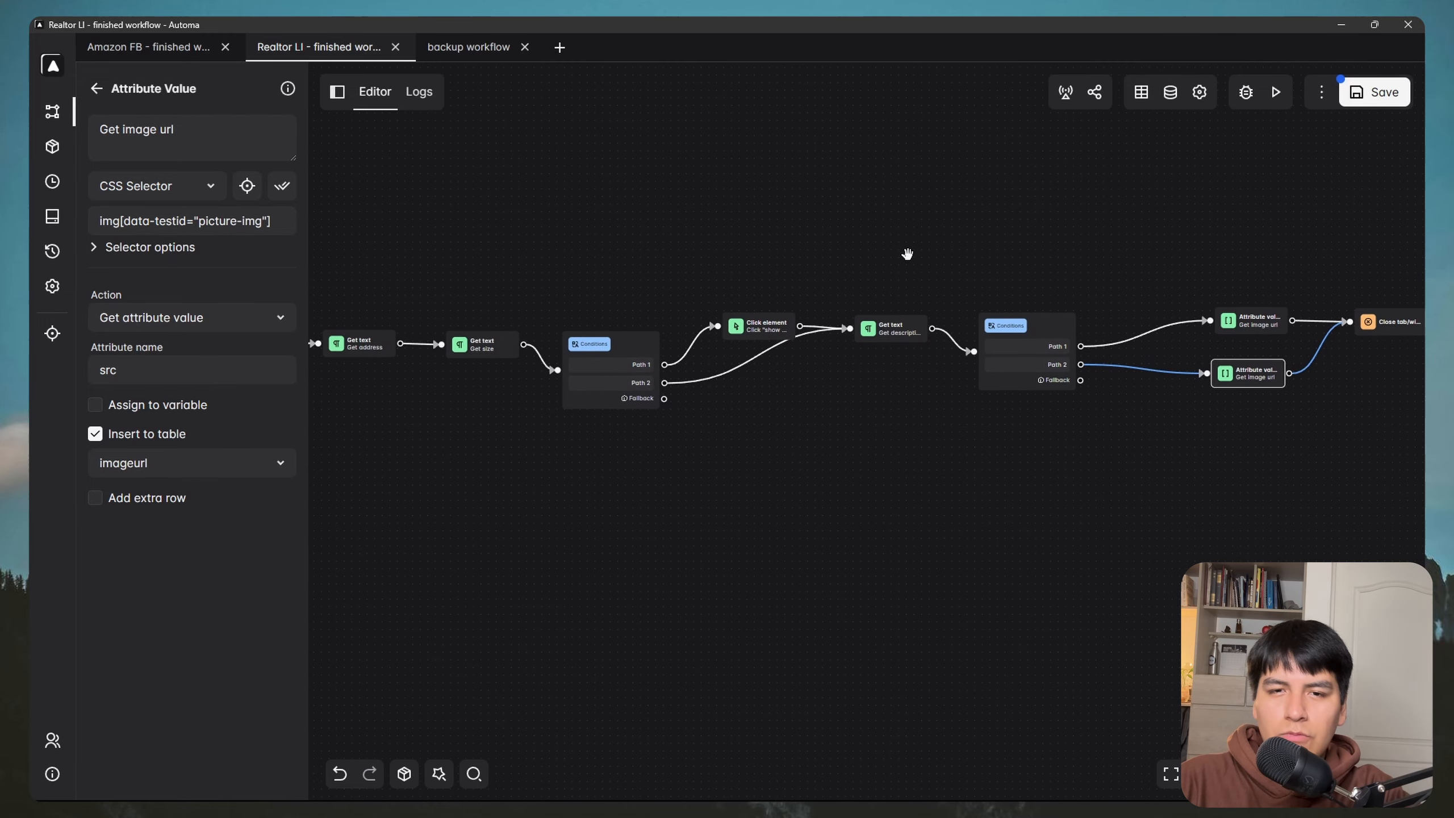
# Step: Save the realtor workflow changes
pyautogui.click(1375, 91)
pyautogui.press('super')
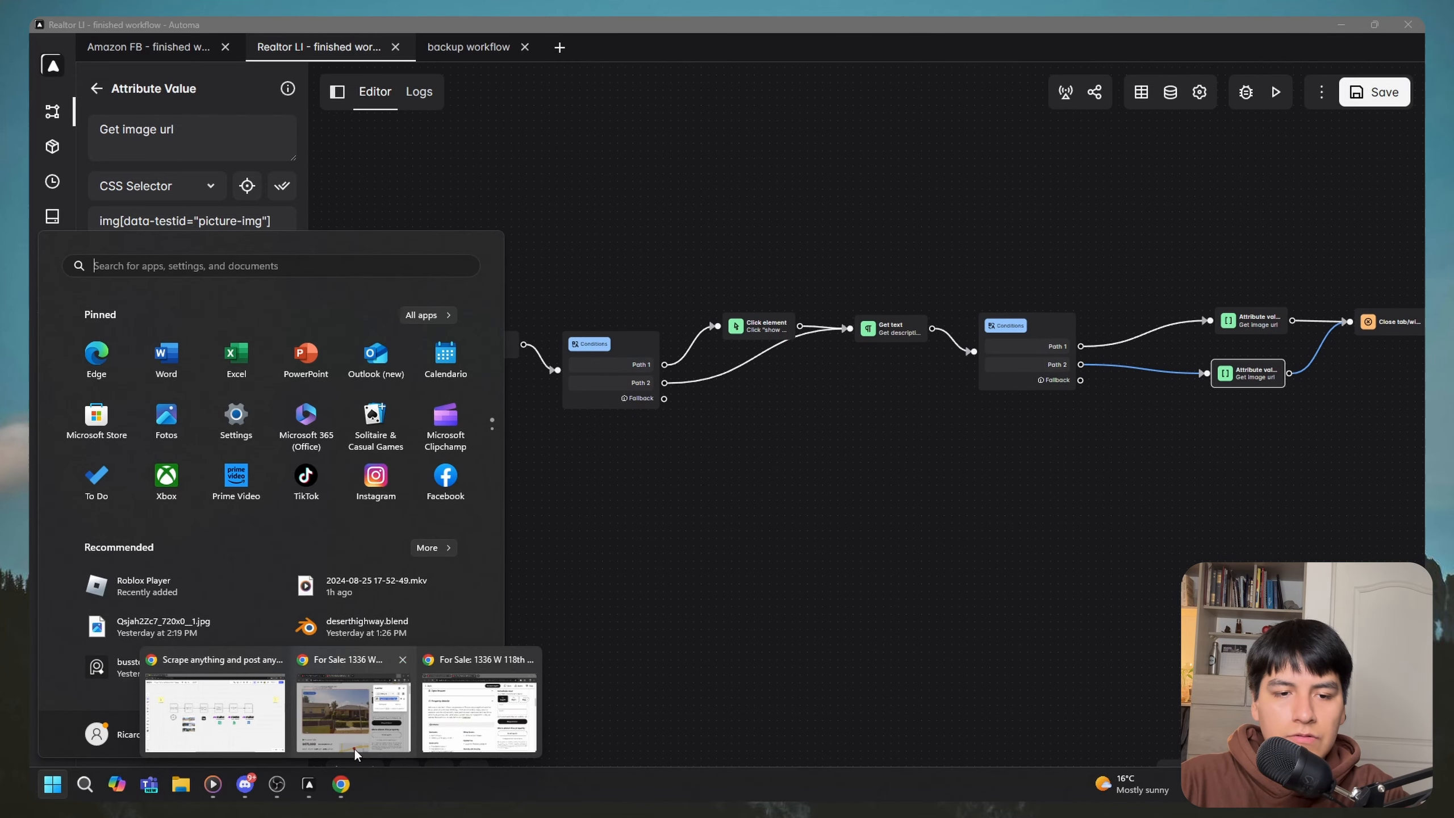
pyautogui.click(755, 573)
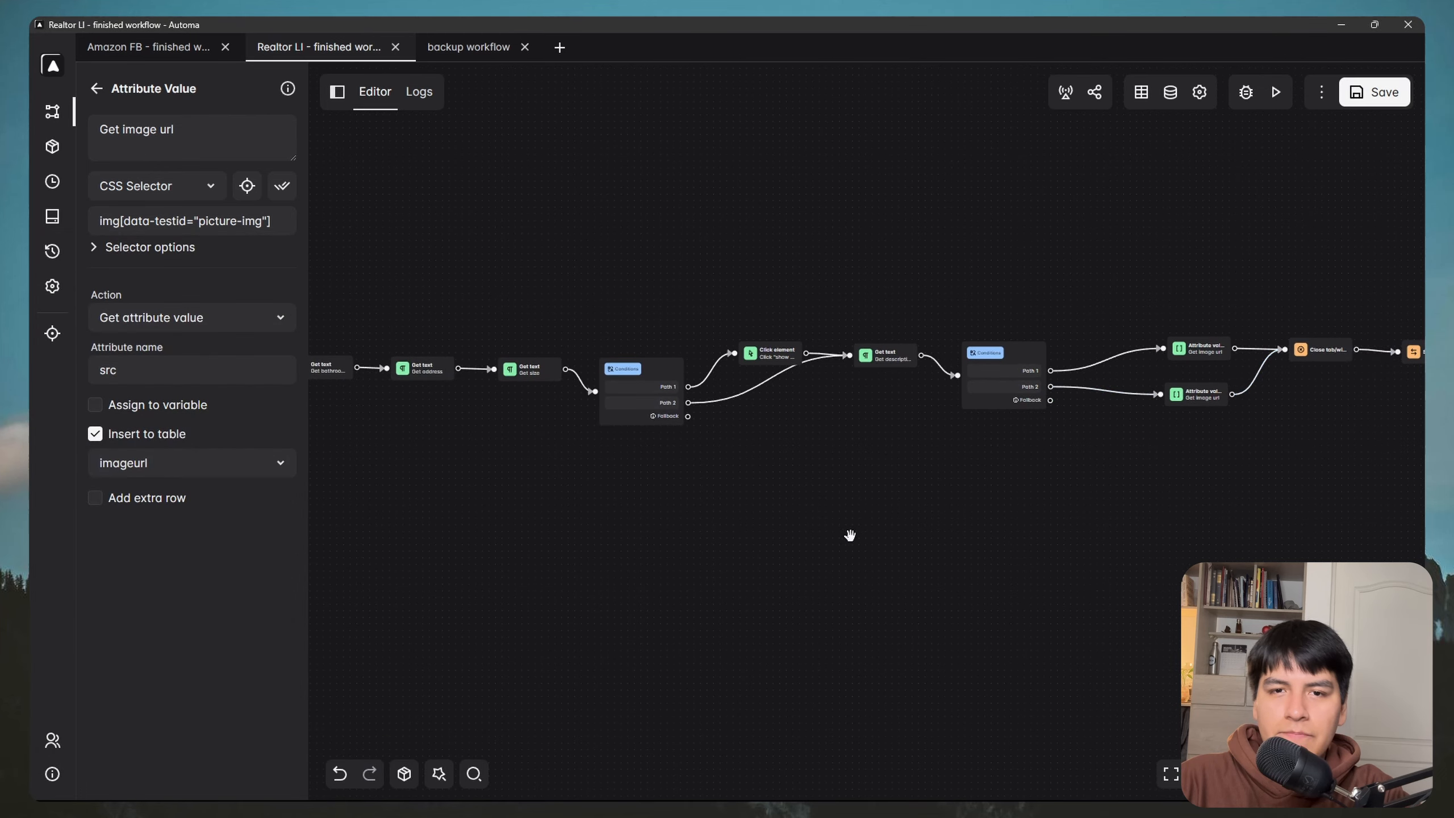
# Step: Run the workflow so it scrapes successive realtor.com listings, then return to the editor canvas
pyautogui.click(1276, 91)
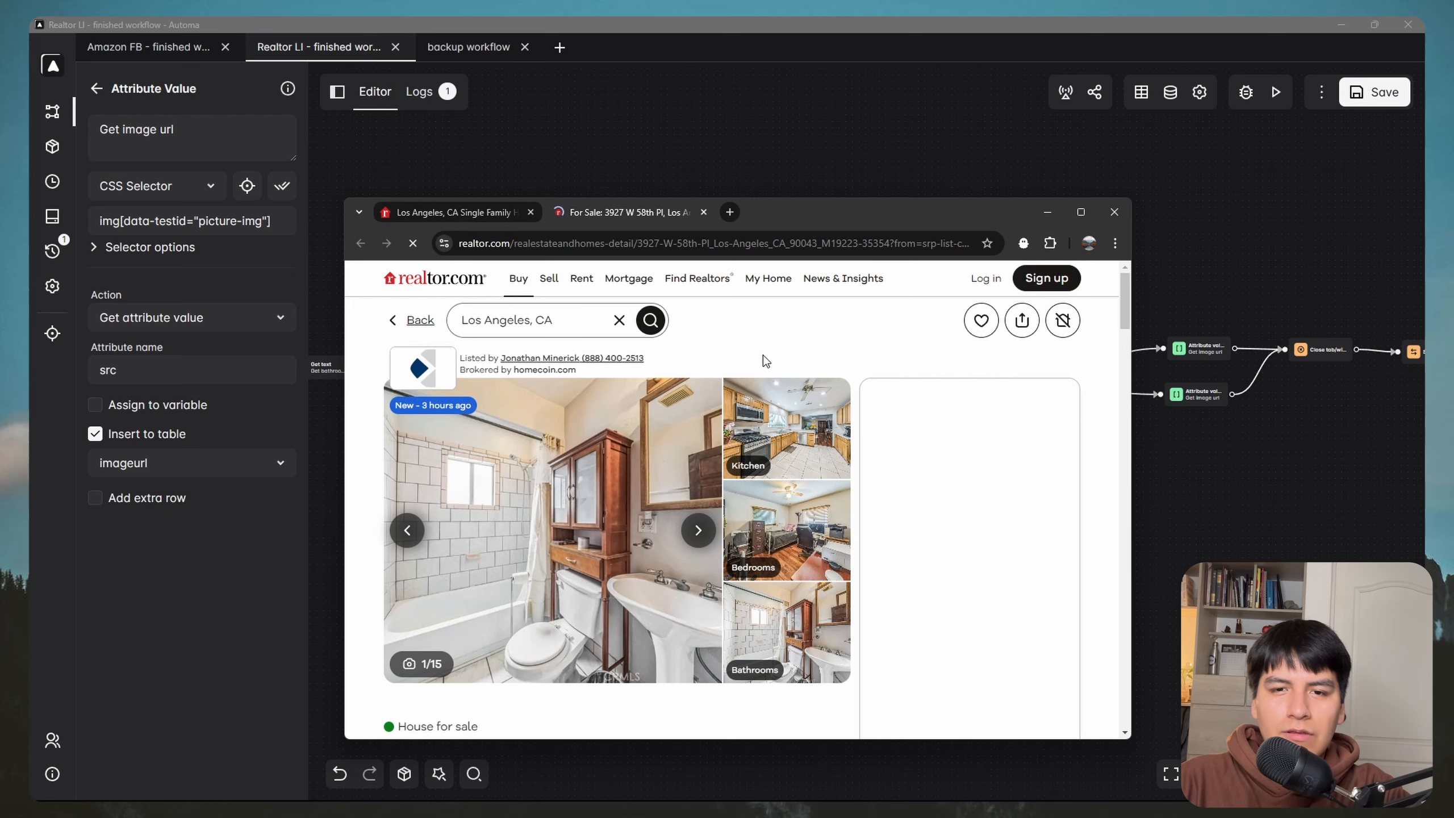
pyautogui.scroll(-10, 628, 447)
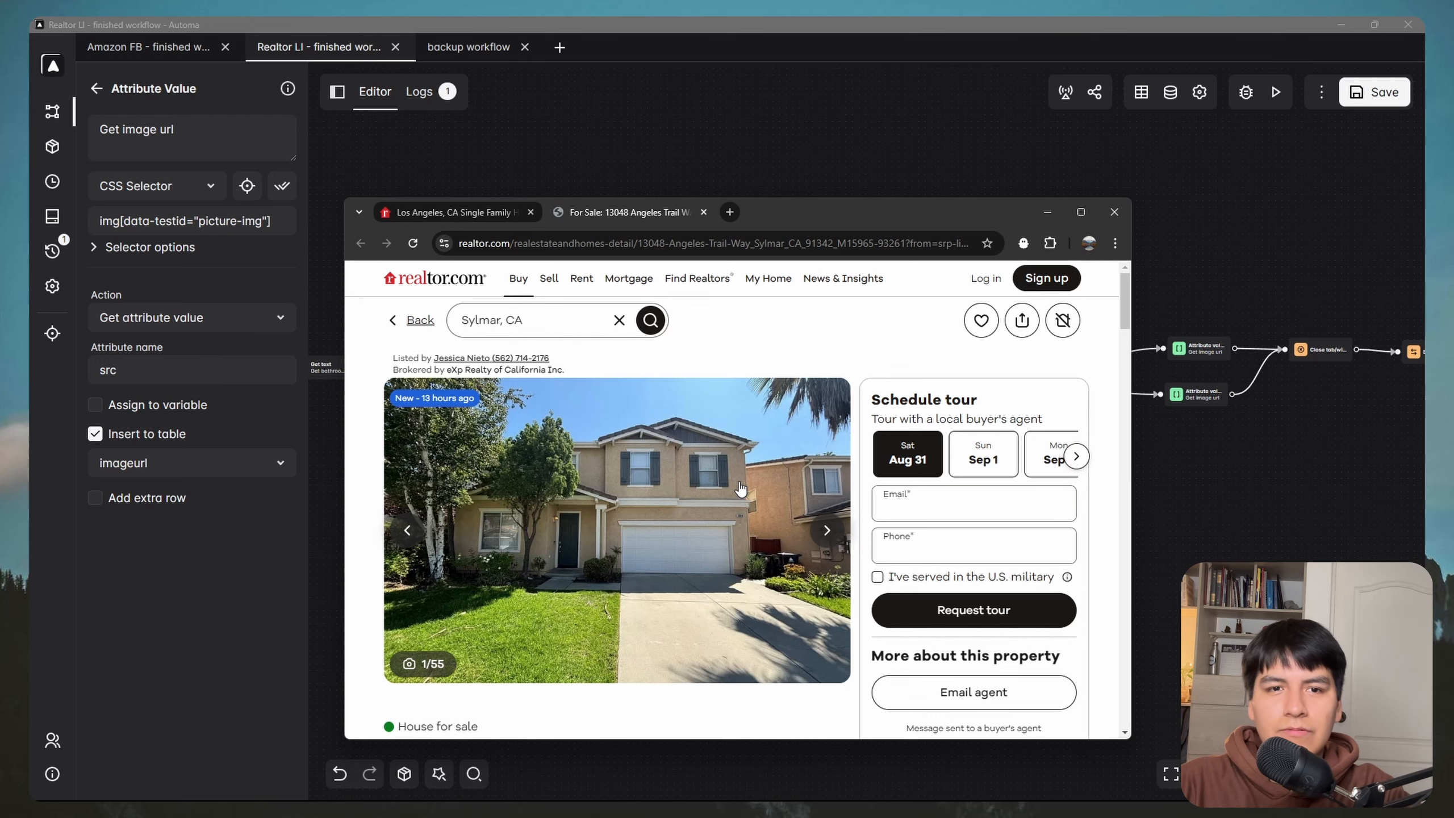
pyautogui.moveTo(953, 215); pyautogui.dragTo(1004, 426)
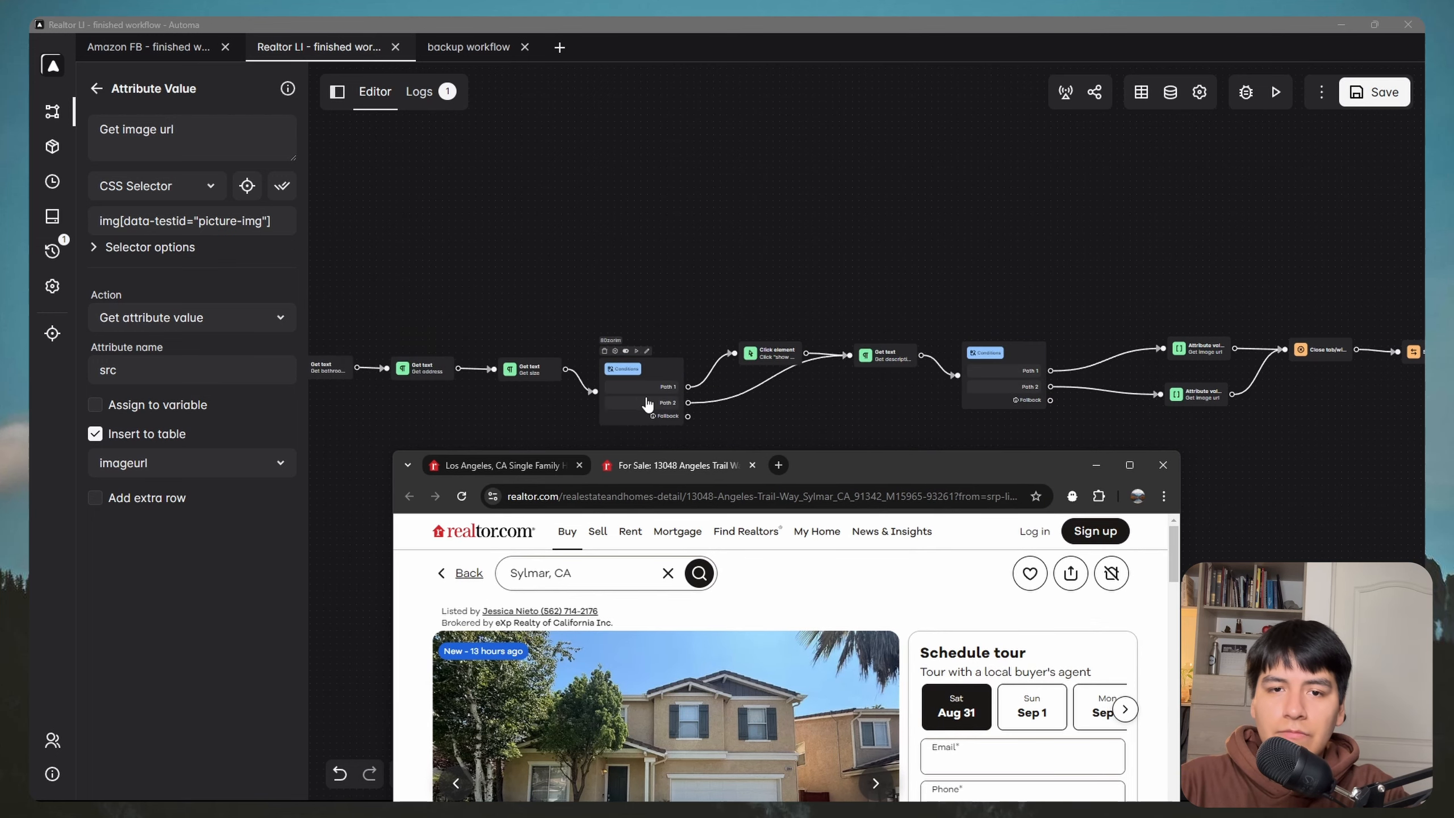
pyautogui.moveTo(886, 460); pyautogui.dragTo(871, 397)
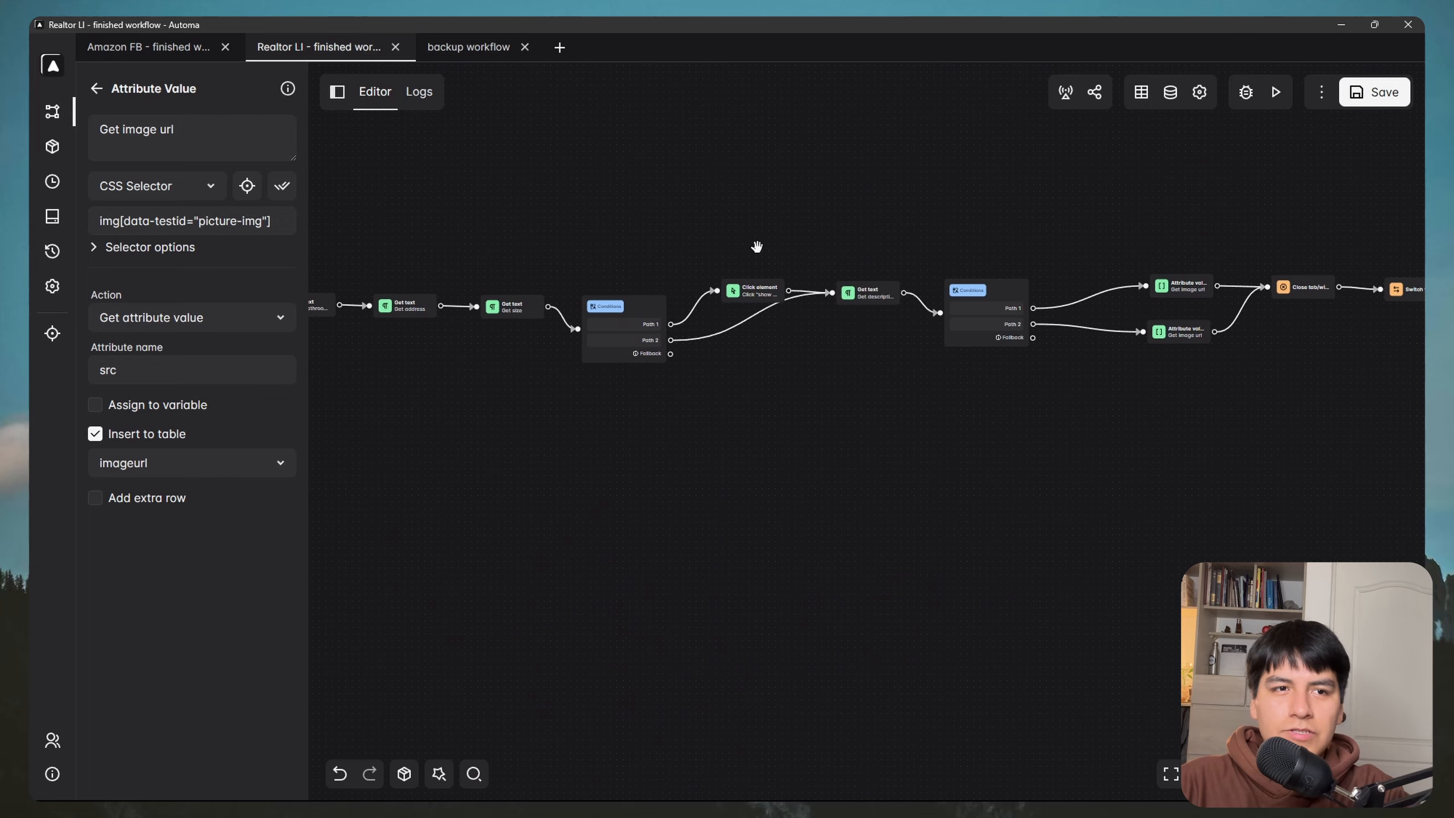
pyautogui.moveTo(1140, 237); pyautogui.dragTo(379, 371)
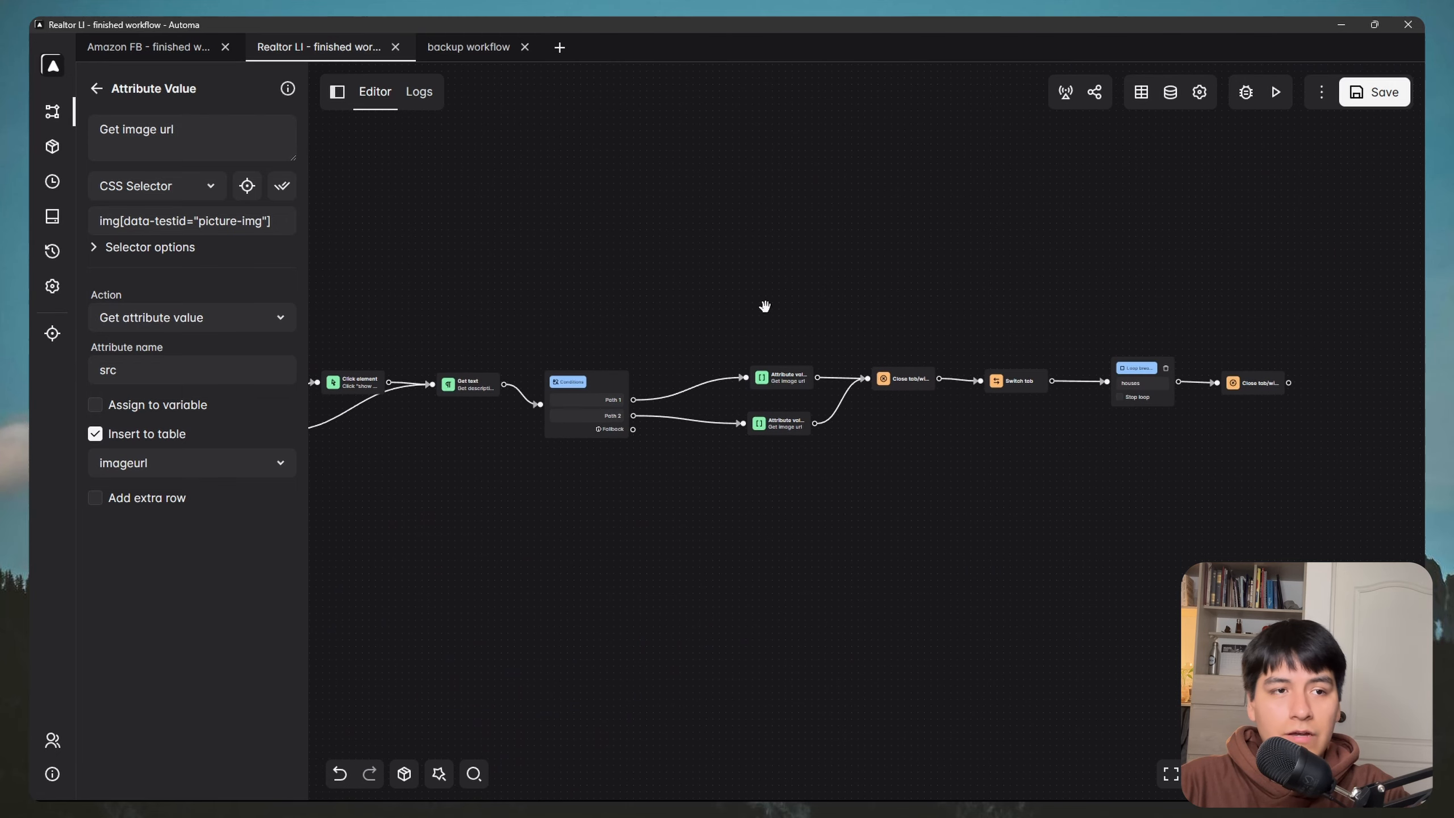
# Step: Export the YT Realtor.com Linkedin storage table as CSV and open the downloaded file
pyautogui.click(52, 217)
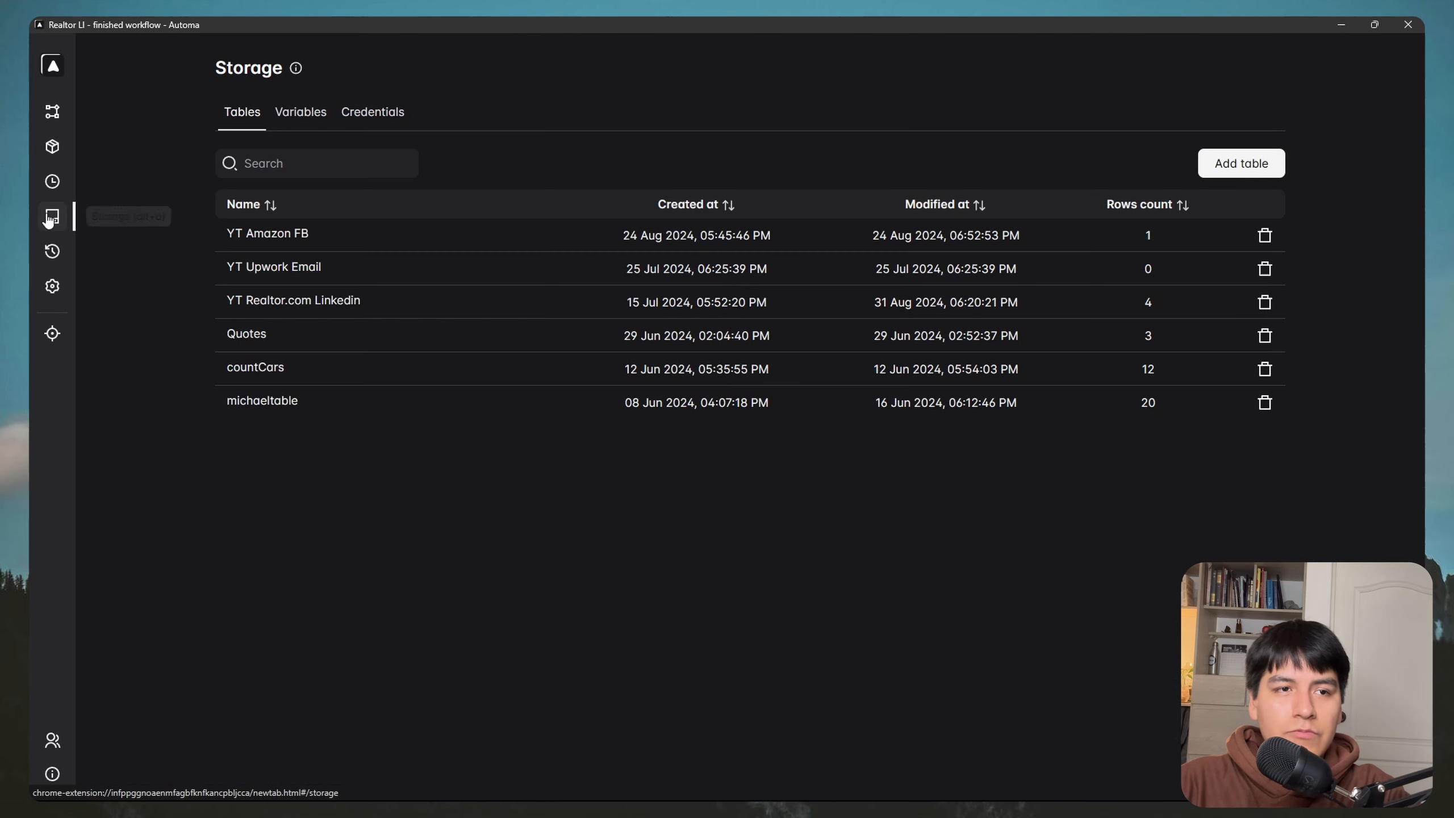
pyautogui.click(316, 302)
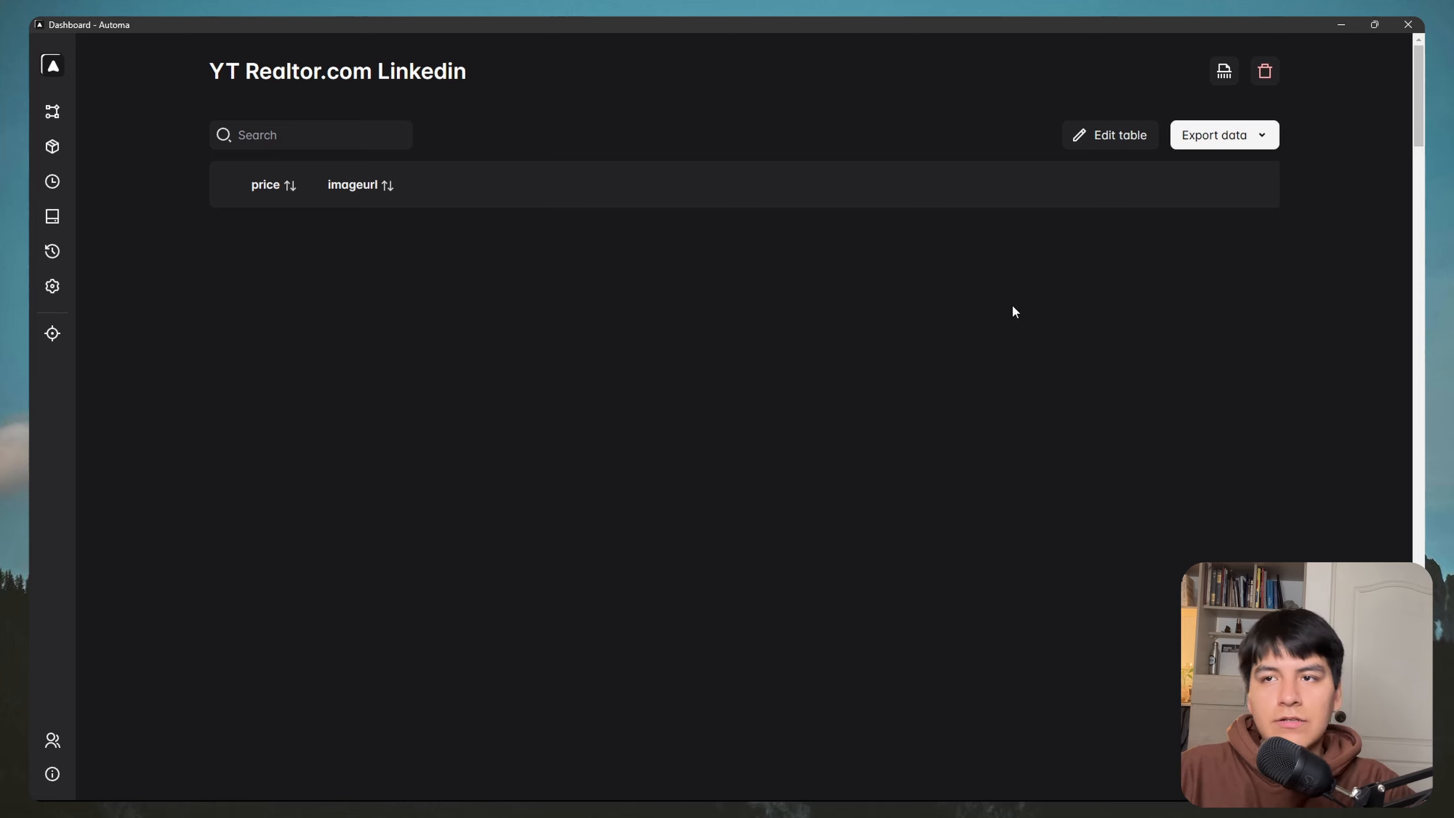
pyautogui.click(1263, 138)
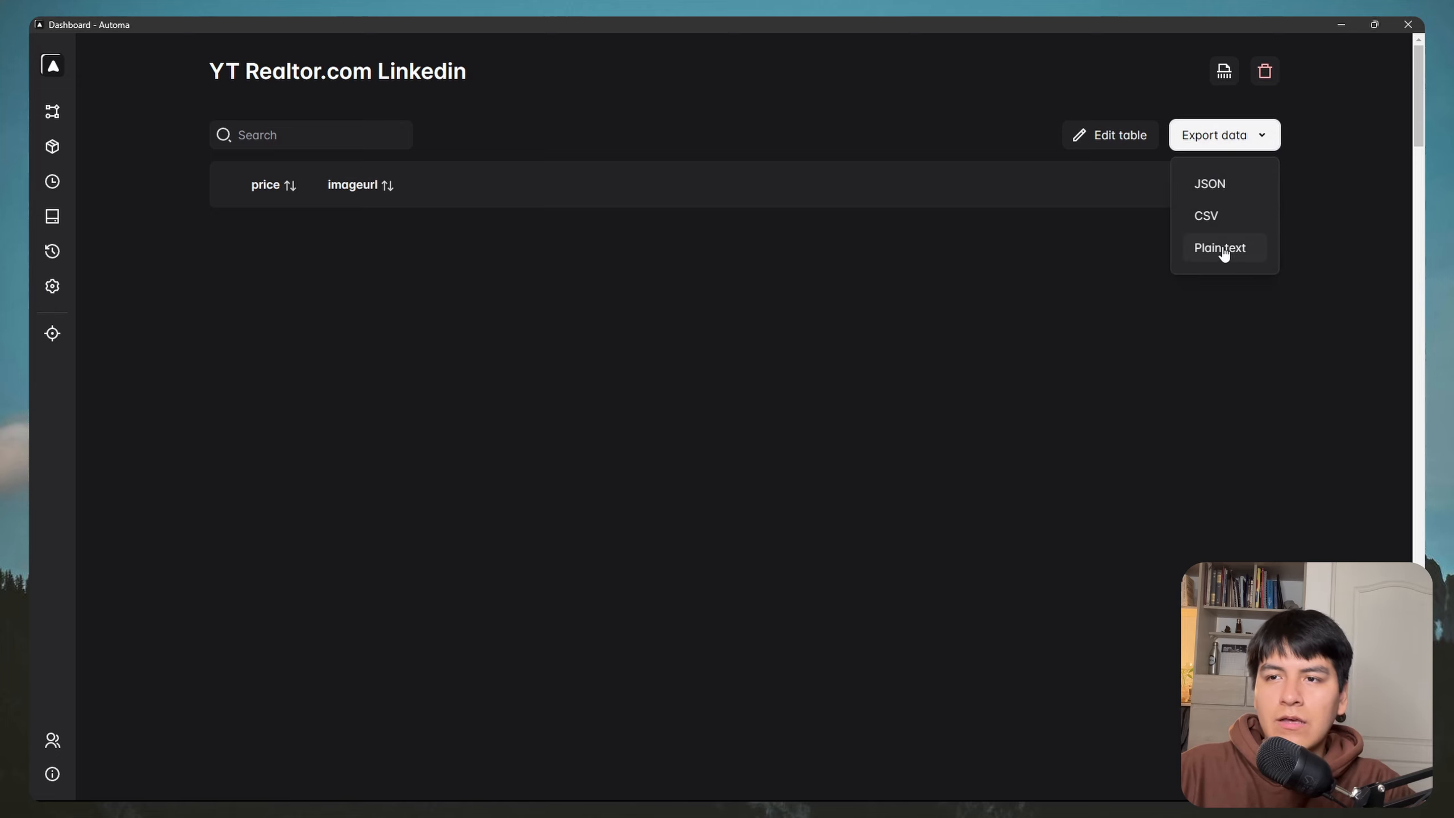
pyautogui.click(1210, 219)
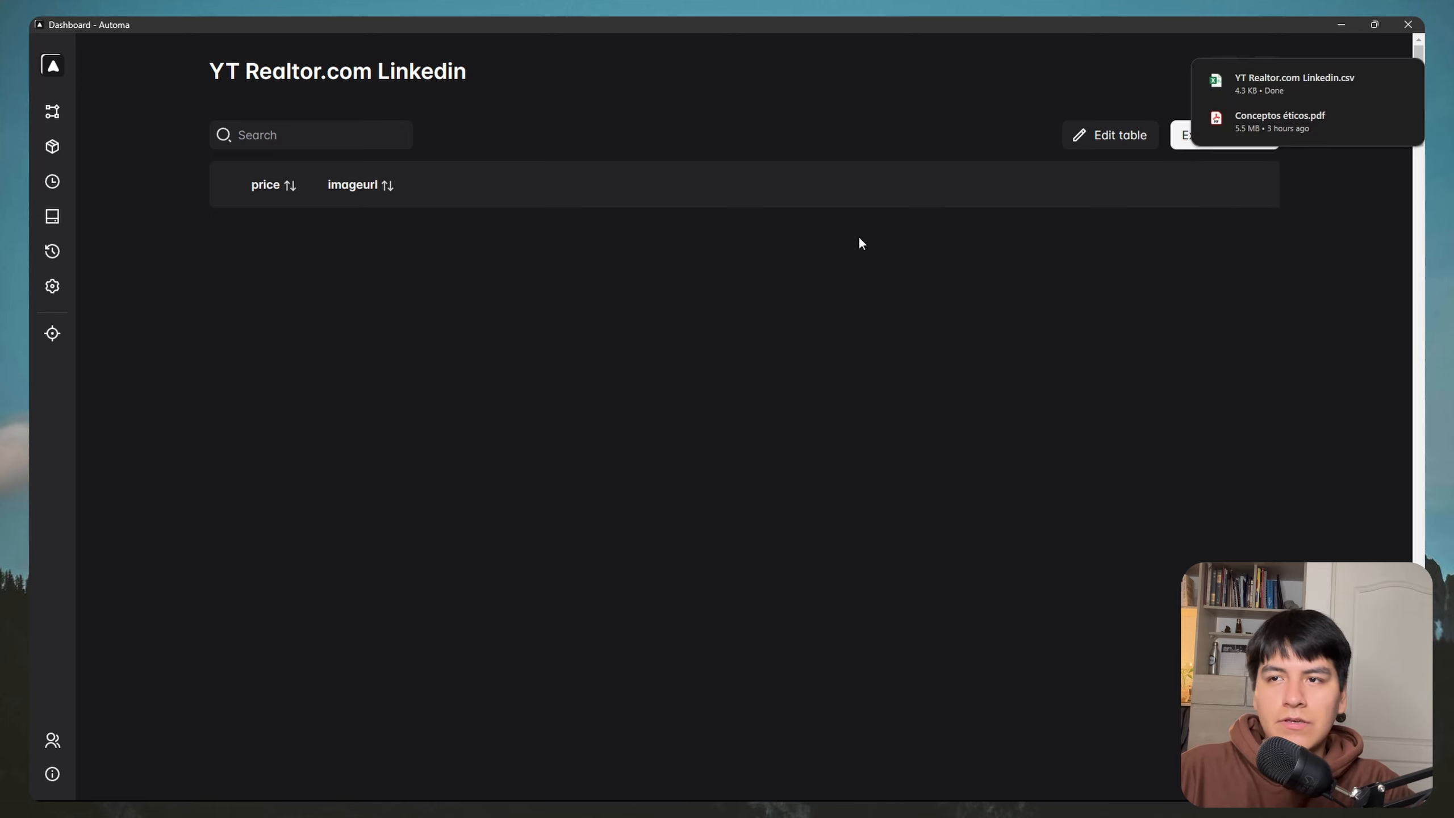
pyautogui.click(1285, 73)
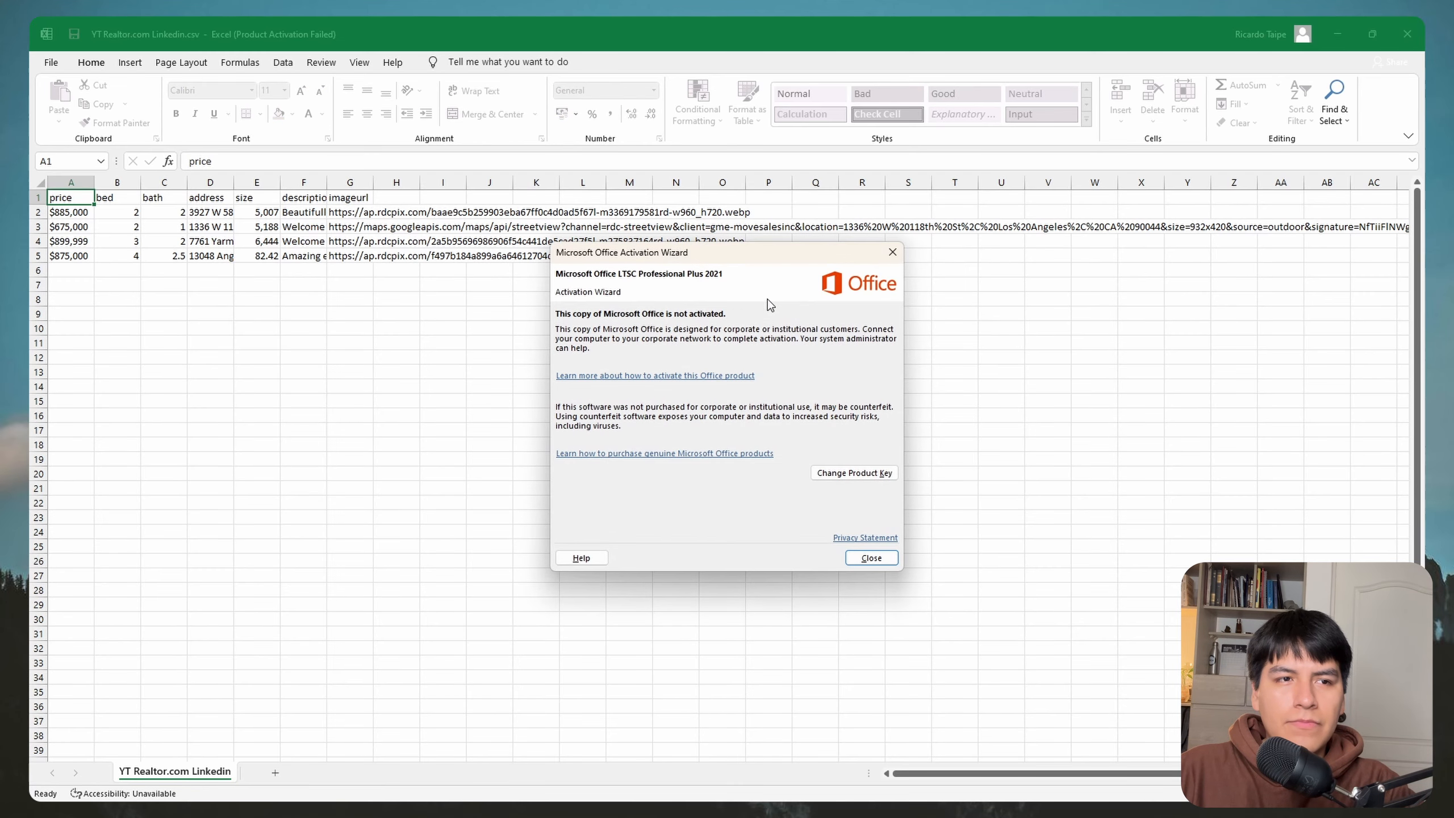
# Step: Dismiss the Office activation notice and check the scraped prices and bed column
pyautogui.click(892, 253)
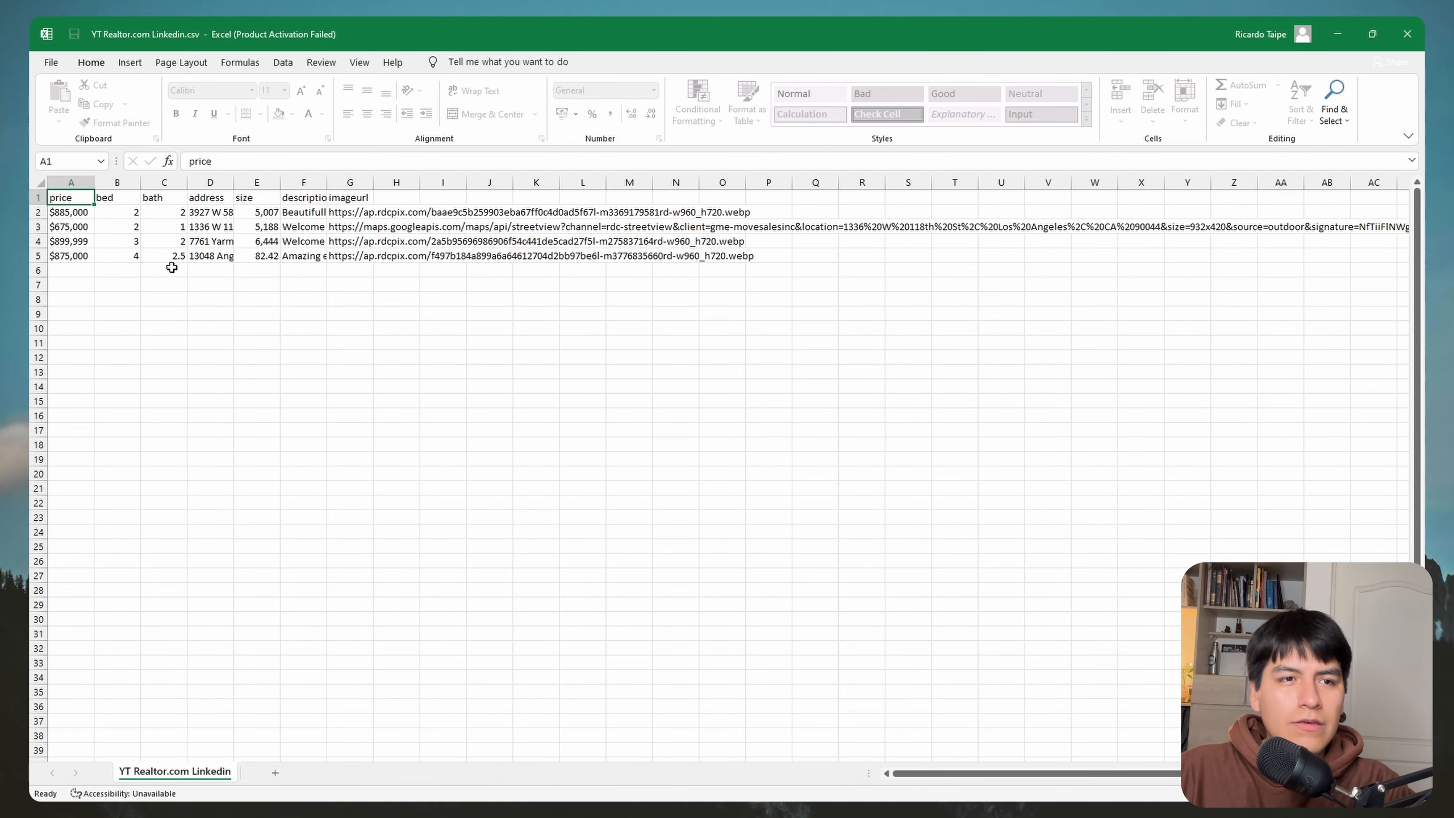
pyautogui.click(69, 213)
pyautogui.click(73, 226)
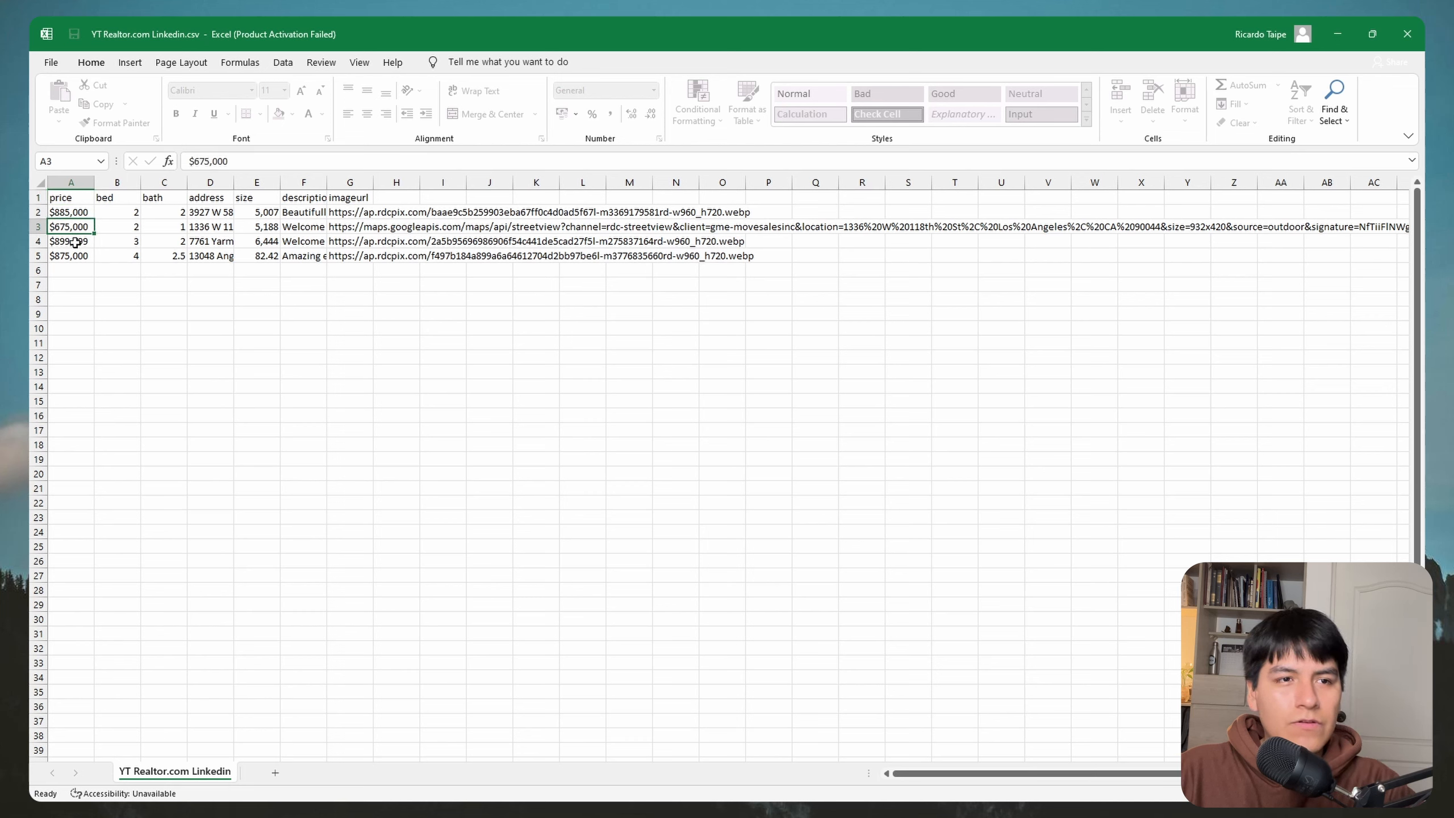
pyautogui.click(75, 243)
pyautogui.click(77, 253)
pyautogui.click(114, 202)
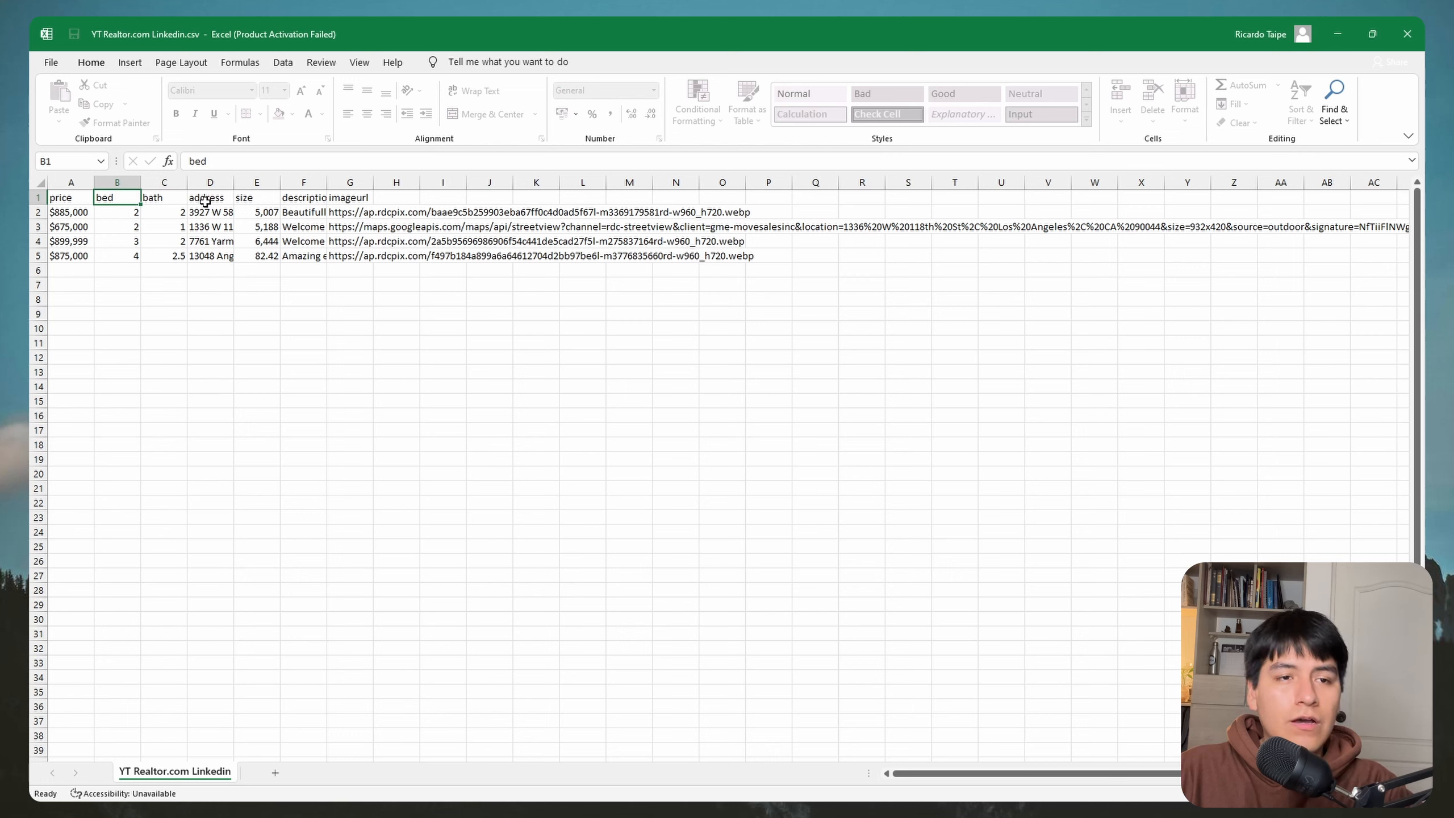
# Step: Review listing descriptions in column F and image URLs in column G, then return to Automa's table
pyautogui.click(296, 212)
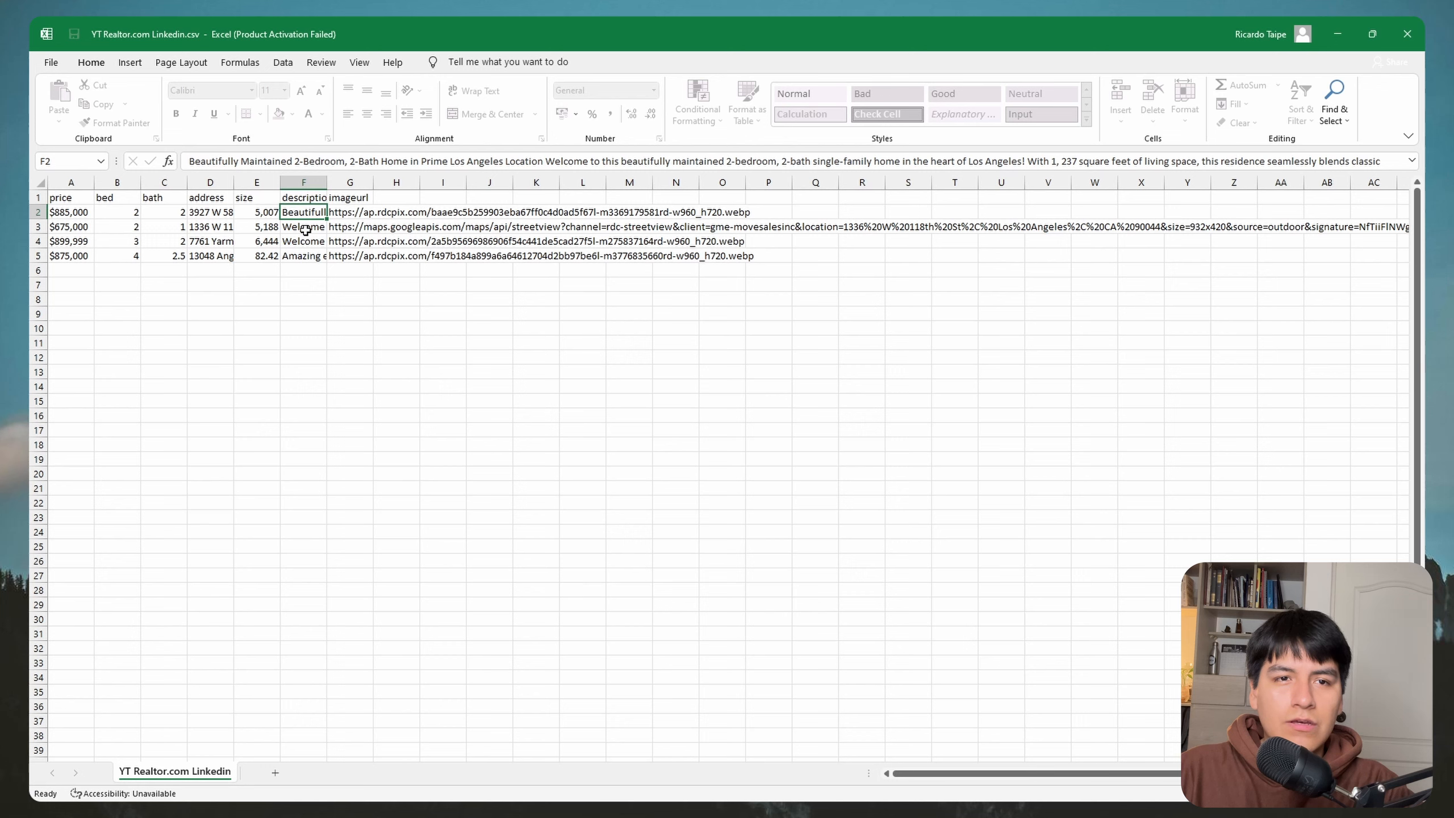
pyautogui.click(305, 229)
pyautogui.click(306, 241)
pyautogui.click(310, 254)
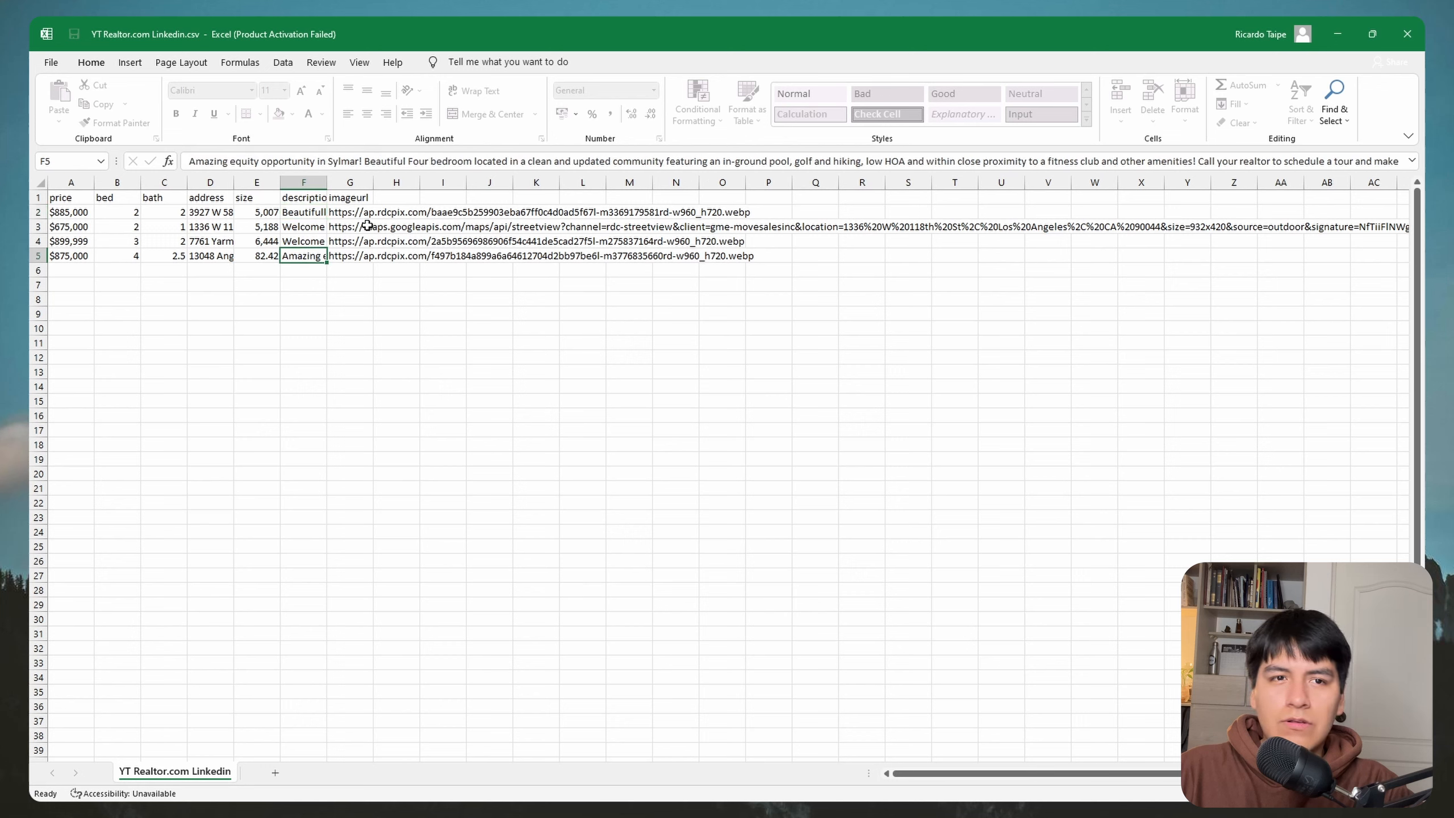
pyautogui.click(355, 213)
pyautogui.click(357, 229)
pyautogui.click(357, 242)
pyautogui.click(359, 254)
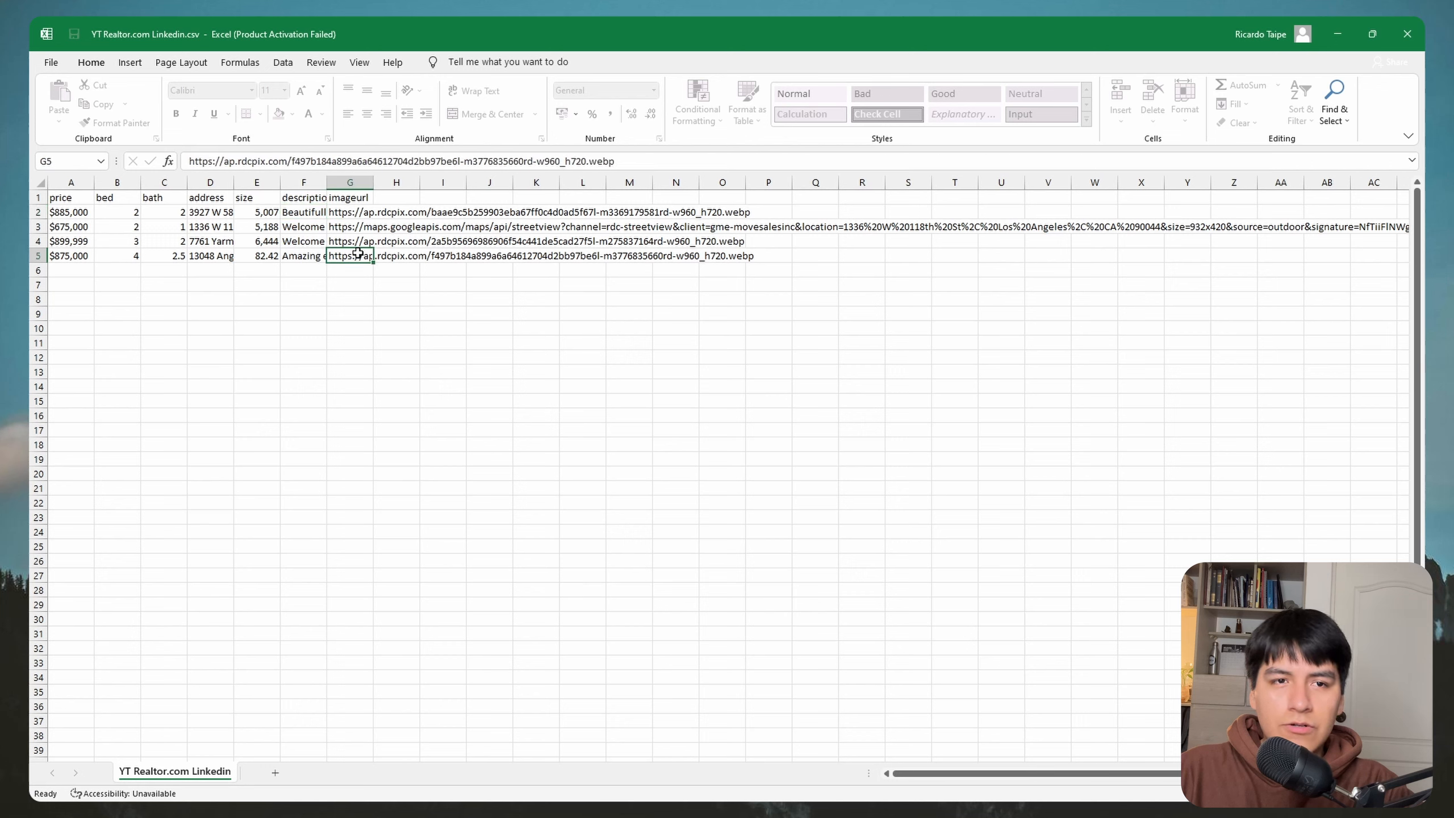
pyautogui.click(432, 297)
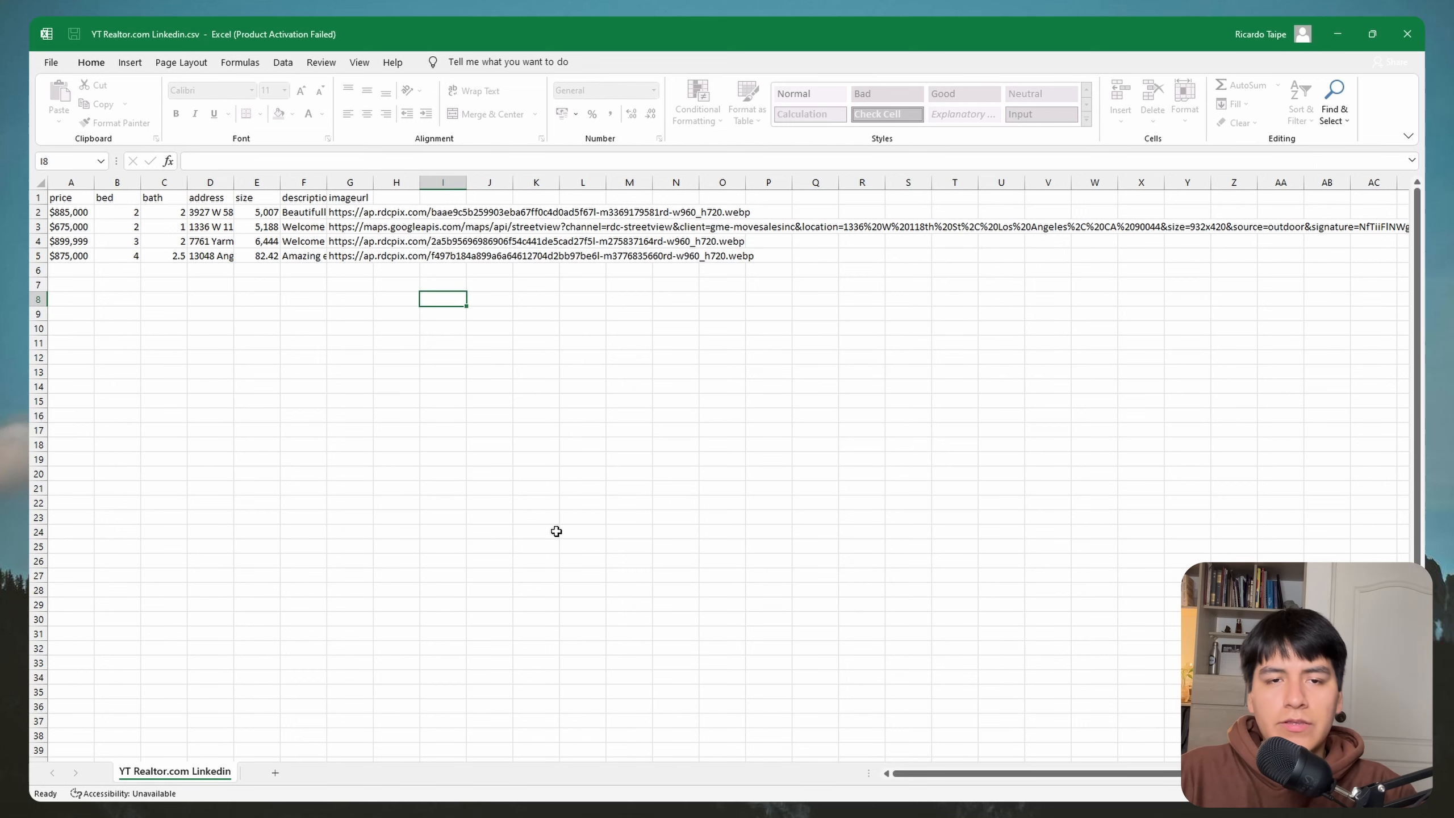
pyautogui.press('super')
pyautogui.click(342, 779)
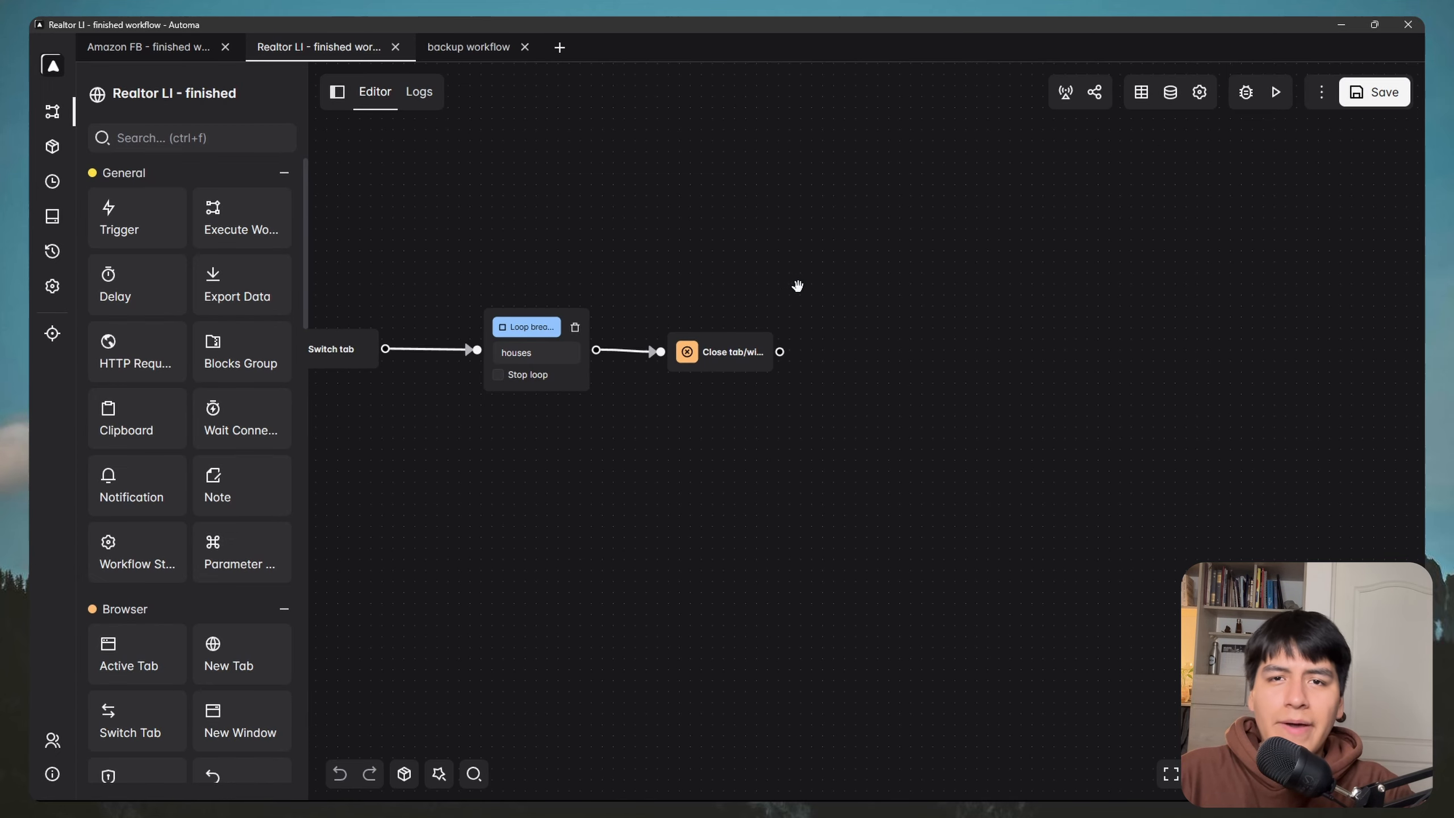
# Step: Add an HTTP Request block (searched 'http') beside Close tab, connect them, and open its settings
pyautogui.moveTo(798, 285); pyautogui.dragTo(612, 280)
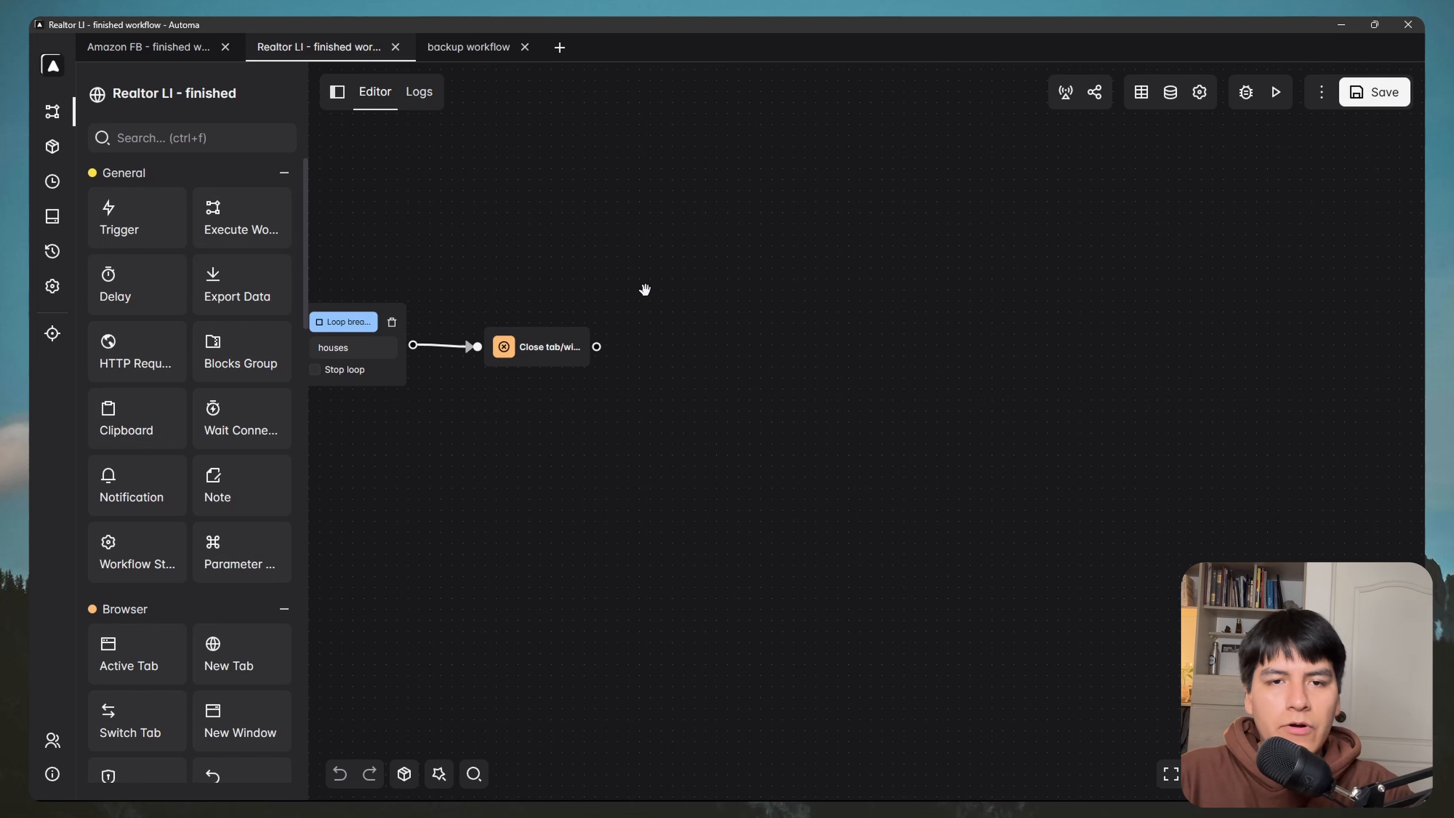
pyautogui.click(202, 144)
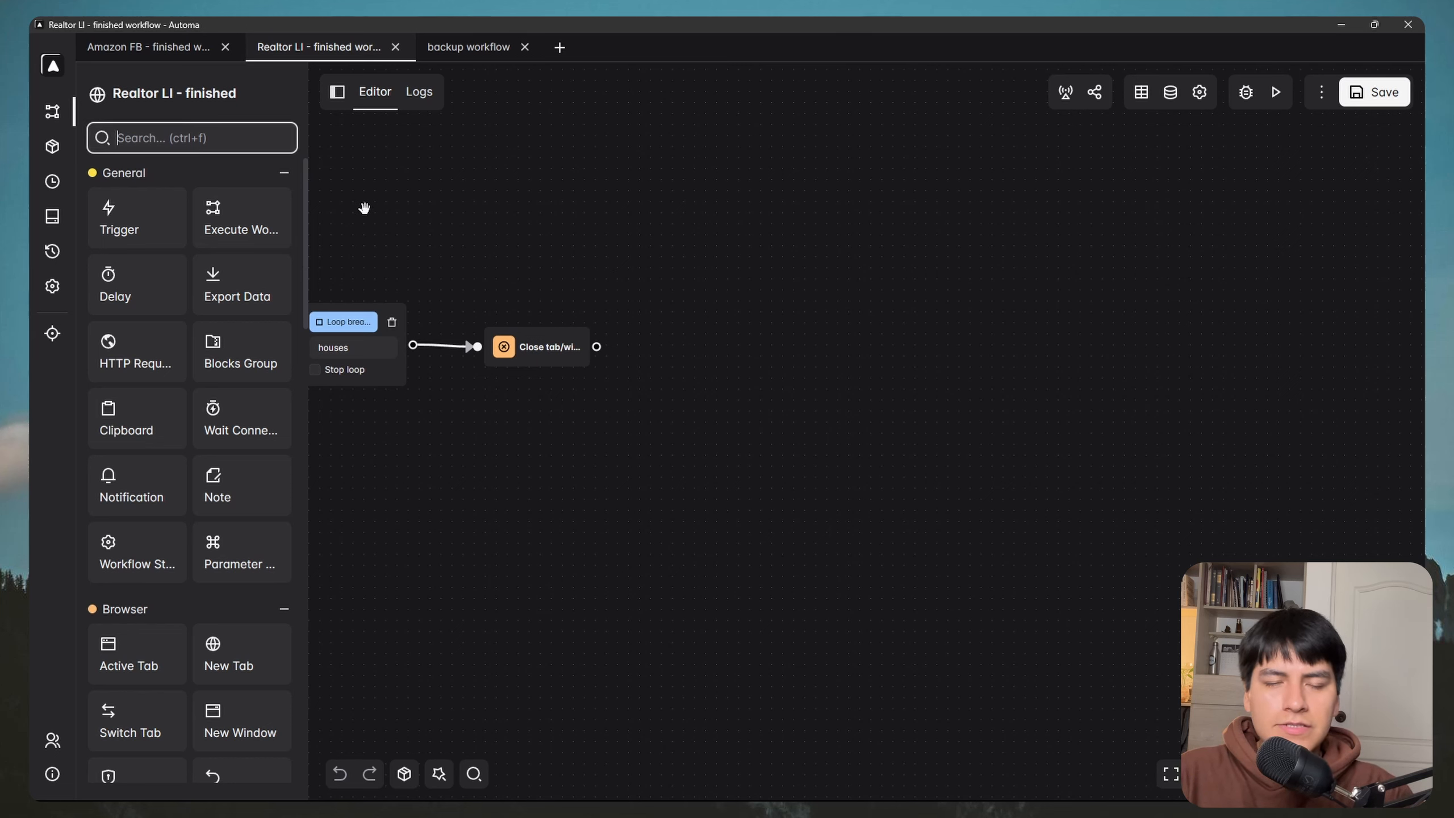
pyautogui.write('http')
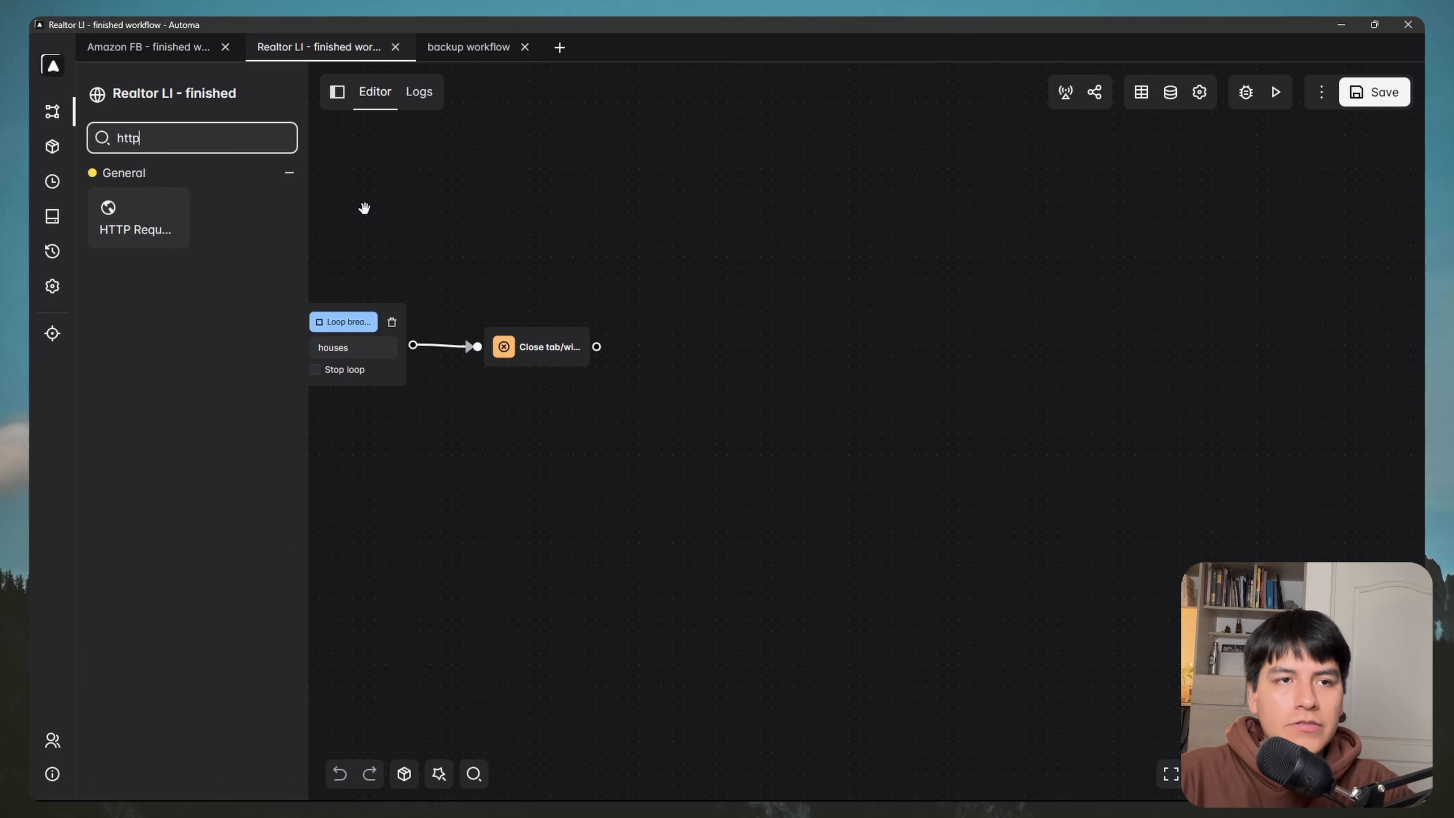
pyautogui.moveTo(152, 217); pyautogui.dragTo(717, 338)
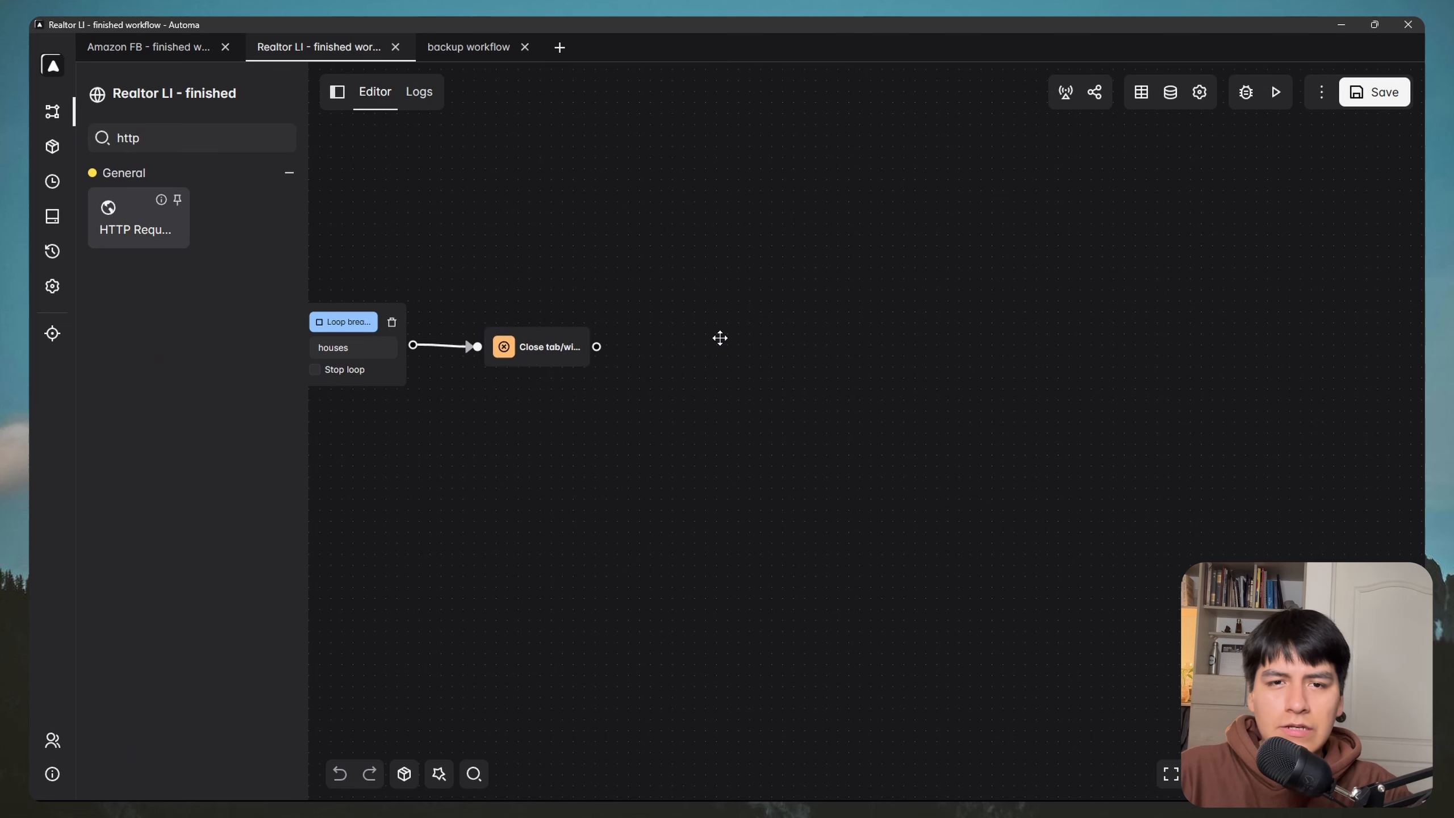
pyautogui.moveTo(597, 347); pyautogui.dragTo(719, 367)
pyautogui.moveTo(733, 377); pyautogui.dragTo(688, 360)
pyautogui.doubleClick(688, 359)
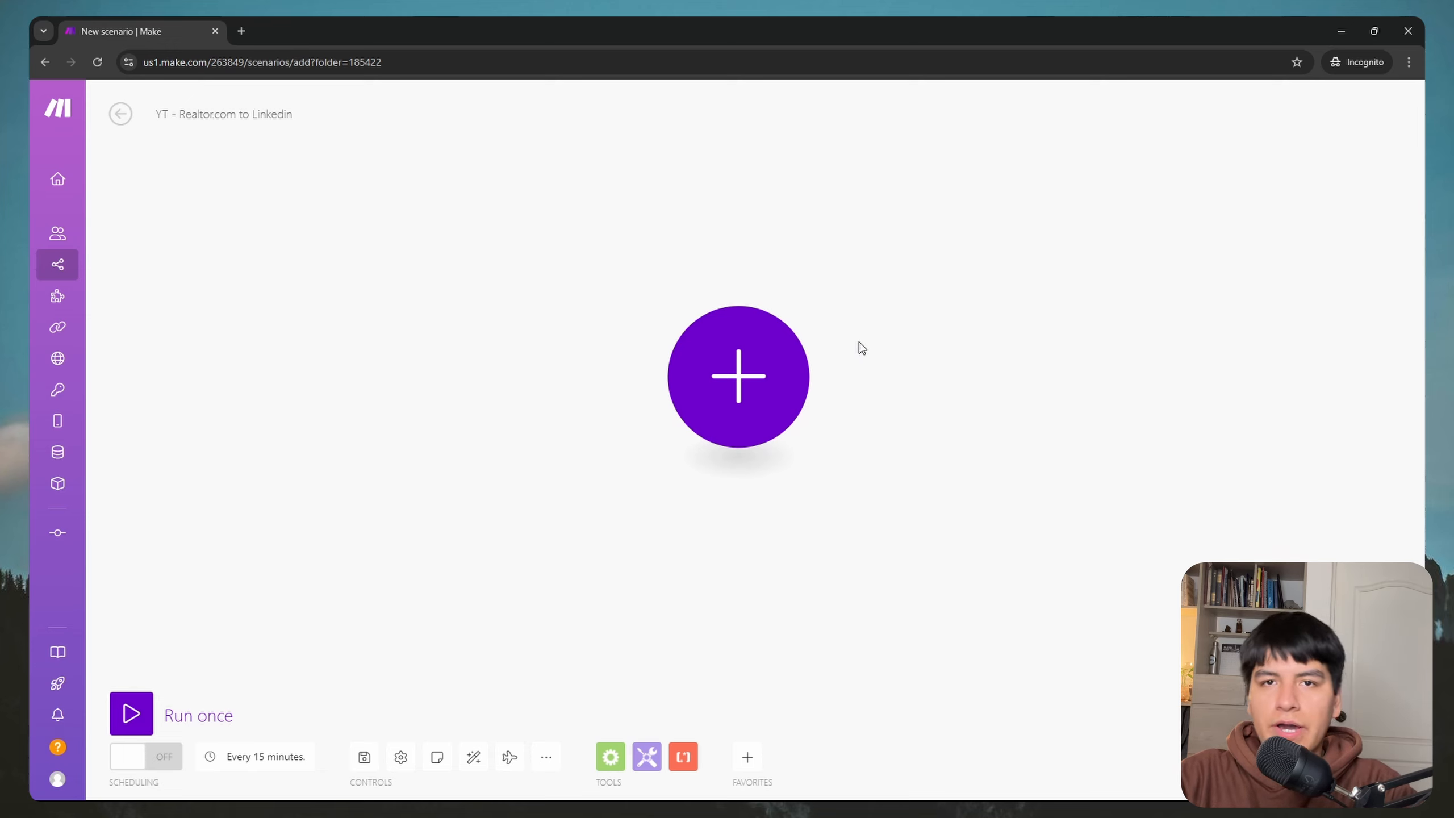
# Step: Make the first module a Webhooks Custom webhook and start adding a new hook
pyautogui.click(738, 376)
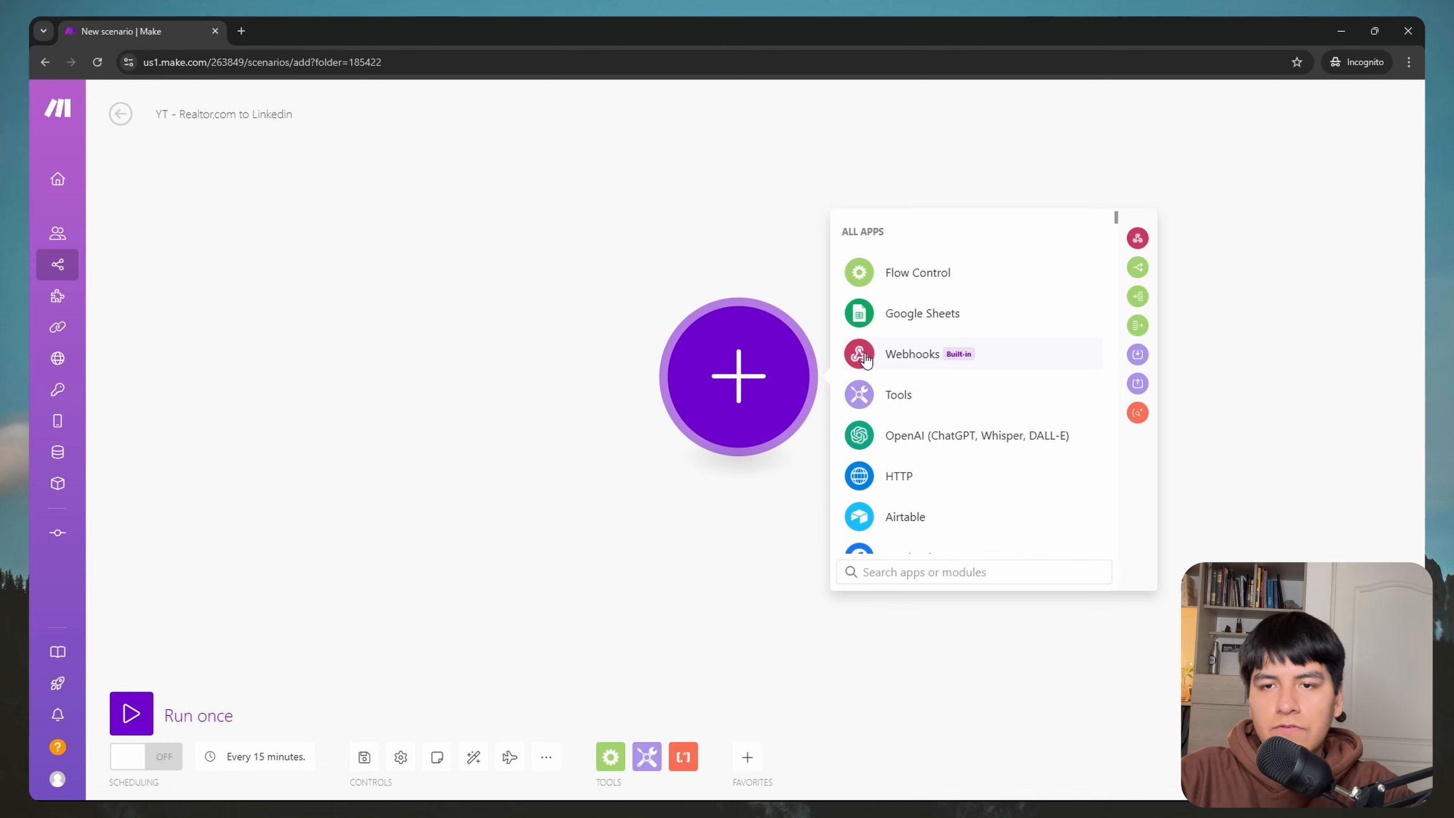
pyautogui.click(913, 358)
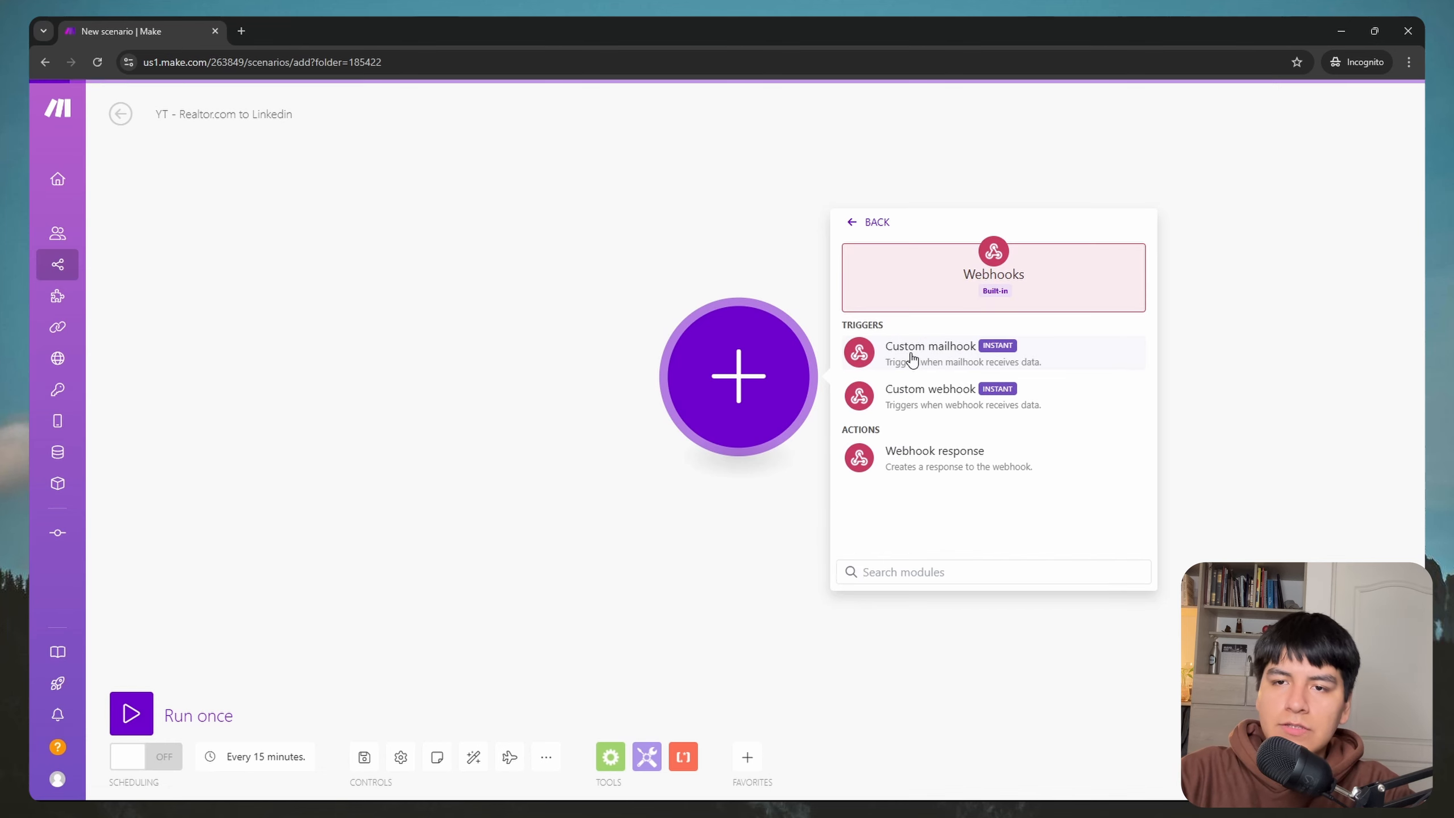
pyautogui.click(919, 404)
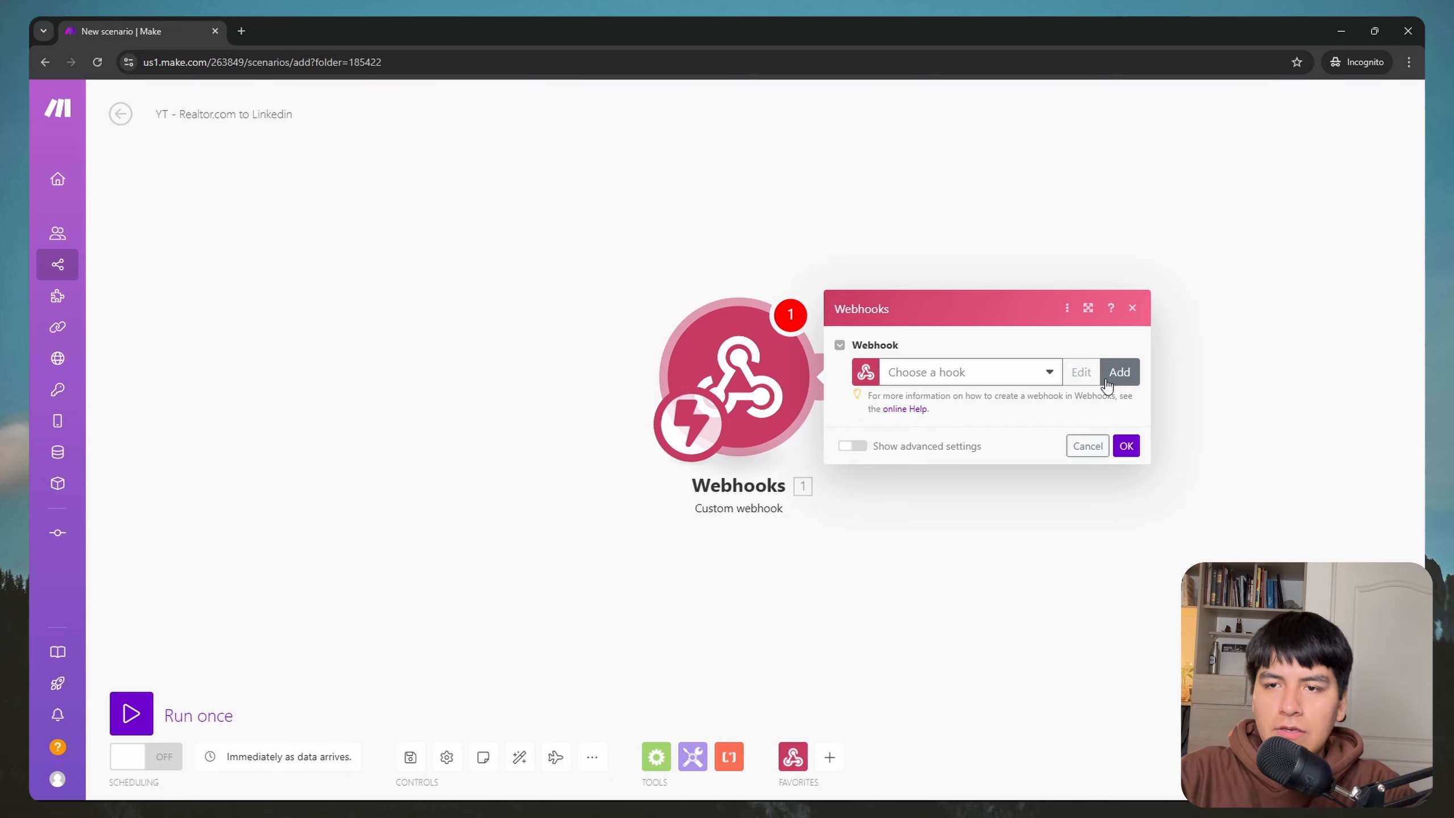
pyautogui.click(1118, 372)
# Step: Name the webhook 'Reaktor.com Linkedin', save it, copy its address, then return to Automa
pyautogui.click(868, 310)
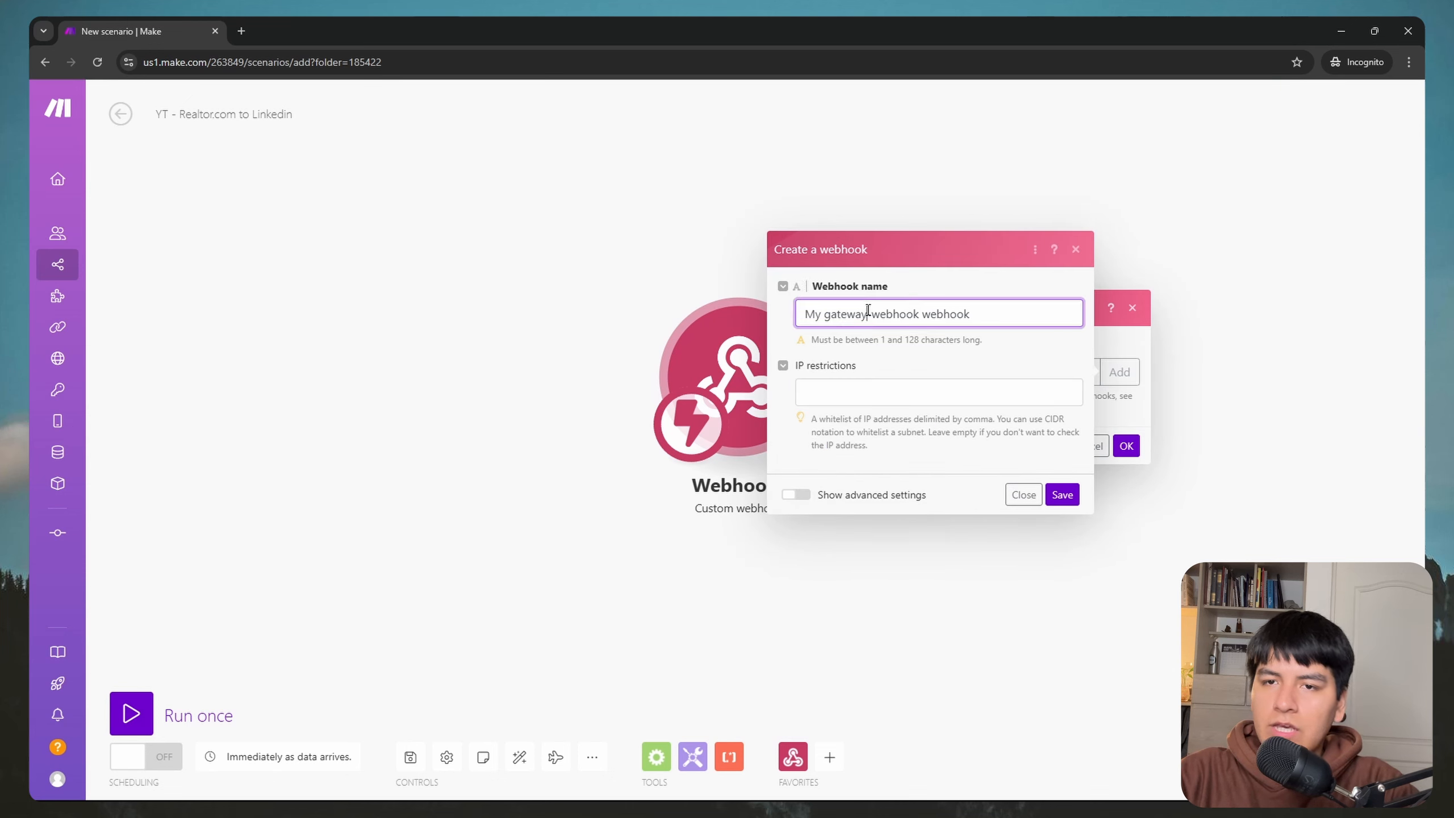
pyautogui.hotkey('ctrl', 'a')
pyautogui.press('BackSpace')
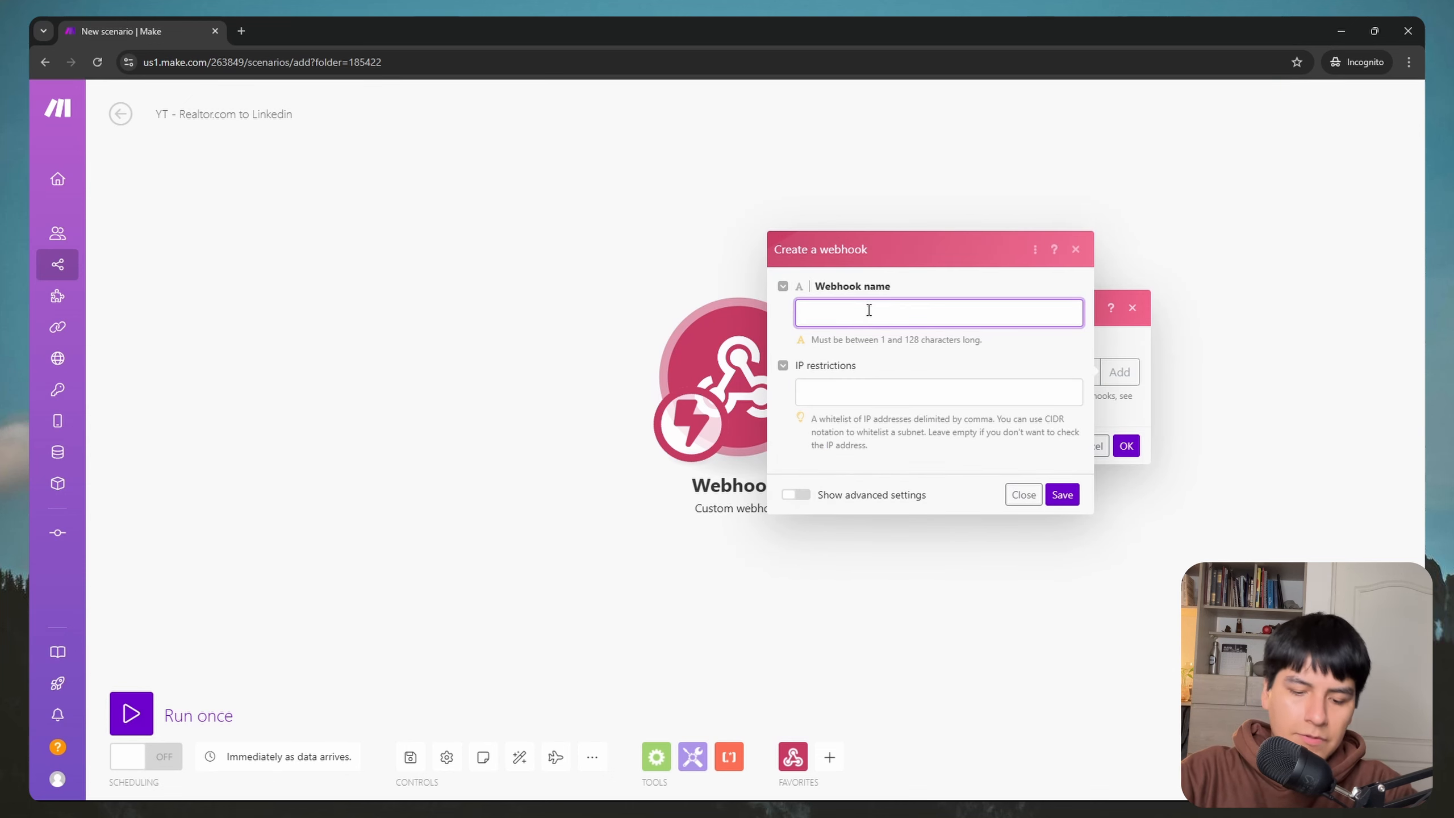
pyautogui.write('Reakt')
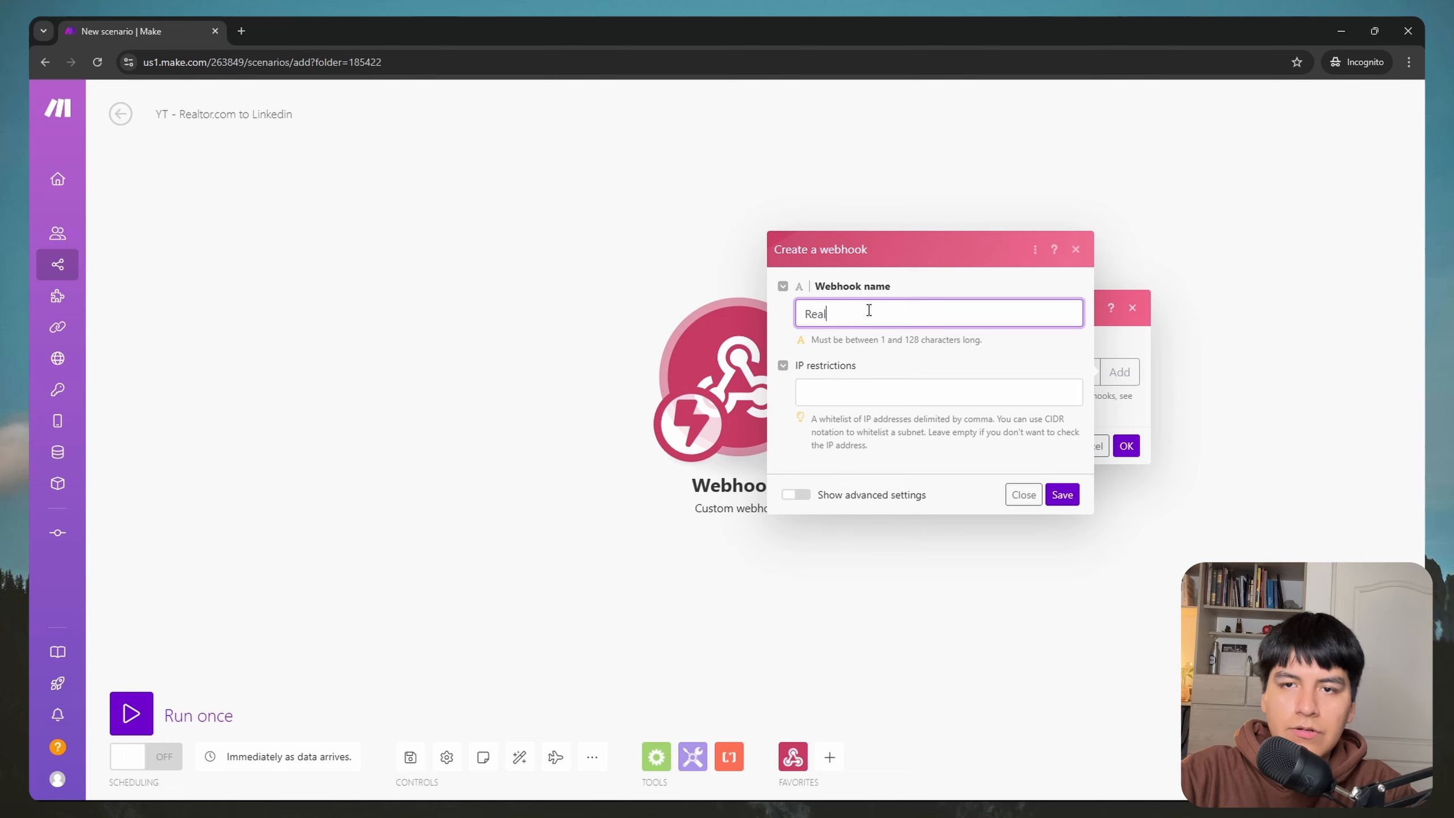
pyautogui.write('or.com Linkedin')
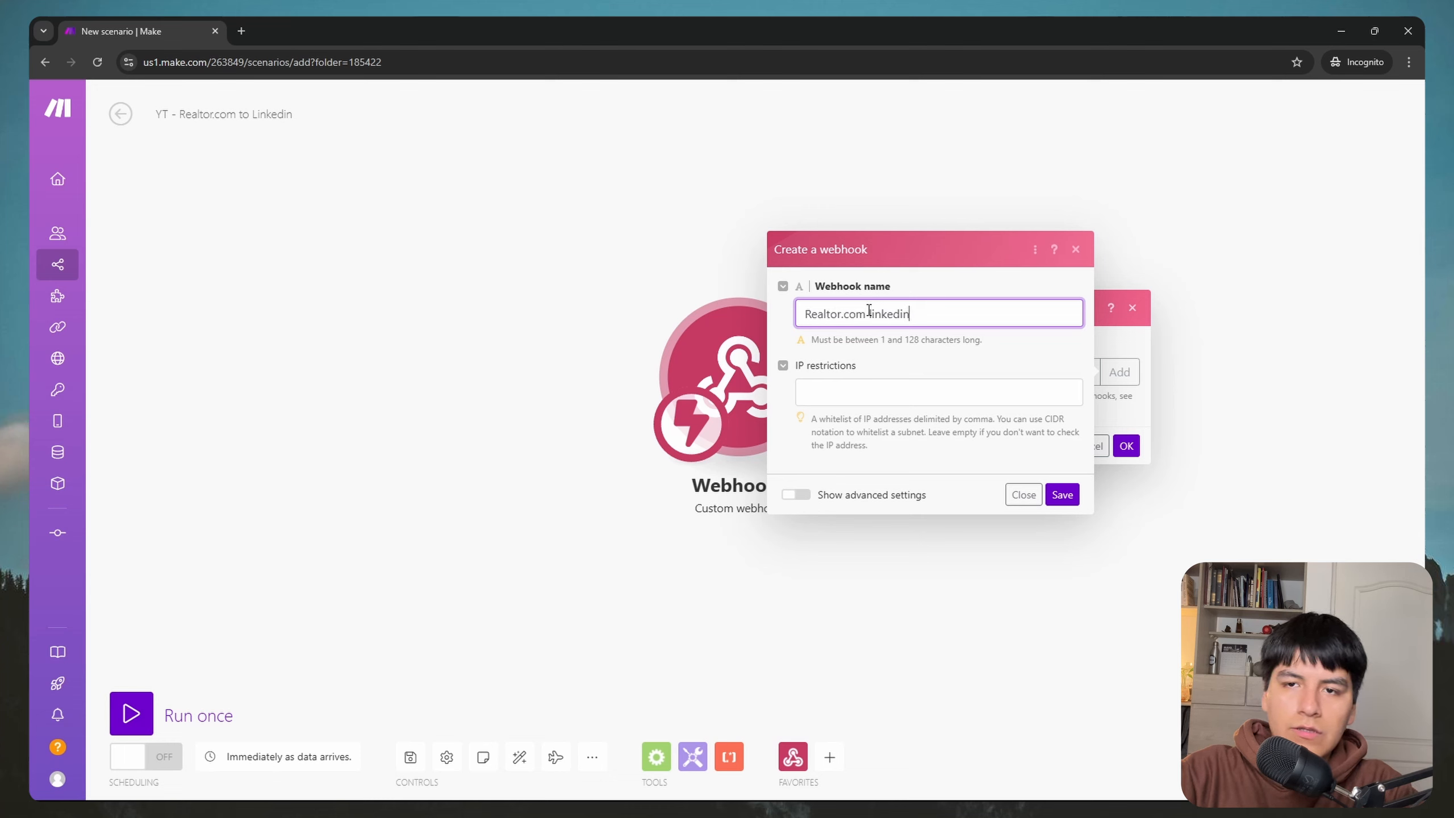
pyautogui.click(1061, 495)
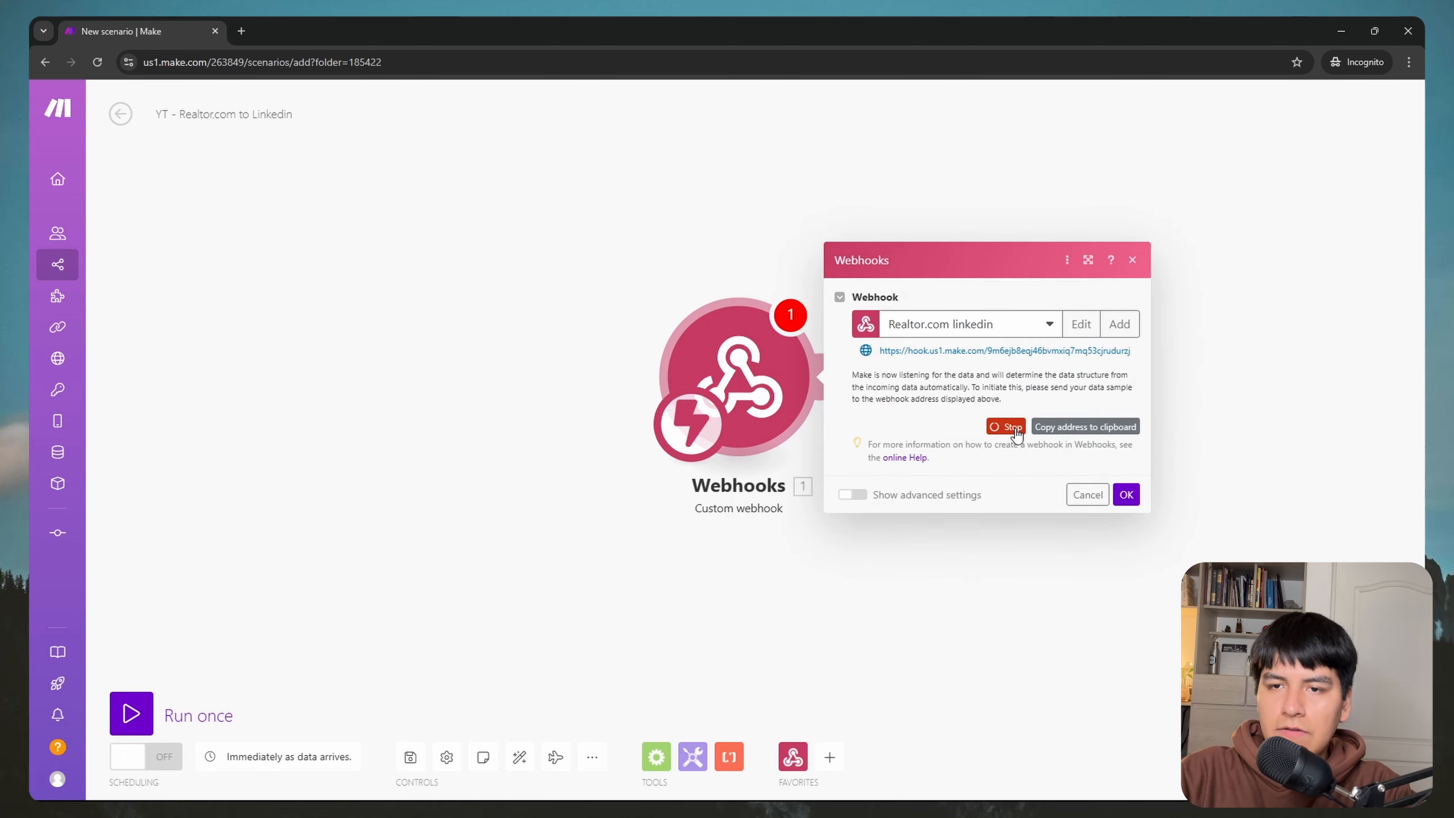
pyautogui.click(1069, 428)
pyautogui.click(1126, 494)
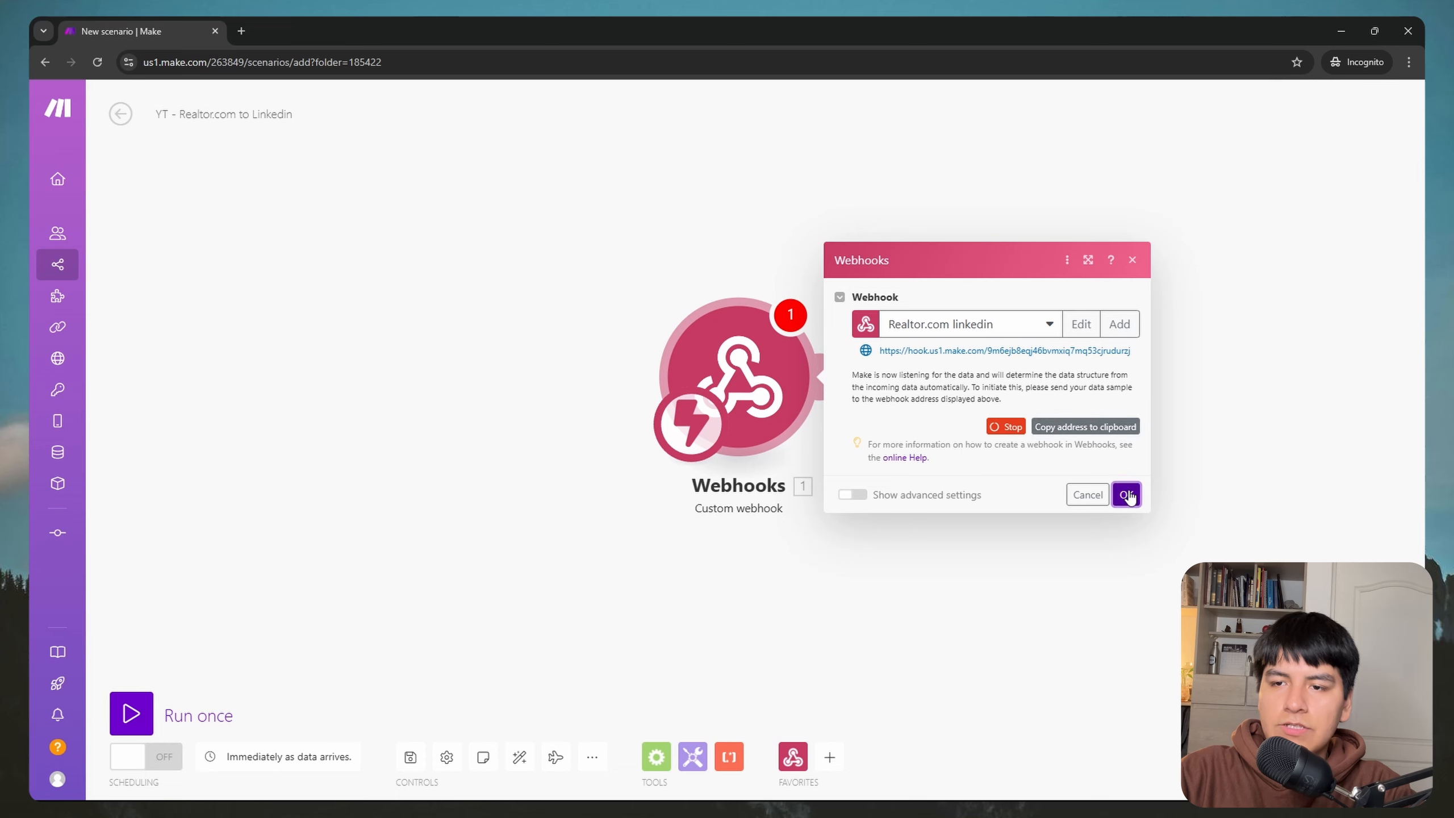
pyautogui.press('super')
pyautogui.click(309, 792)
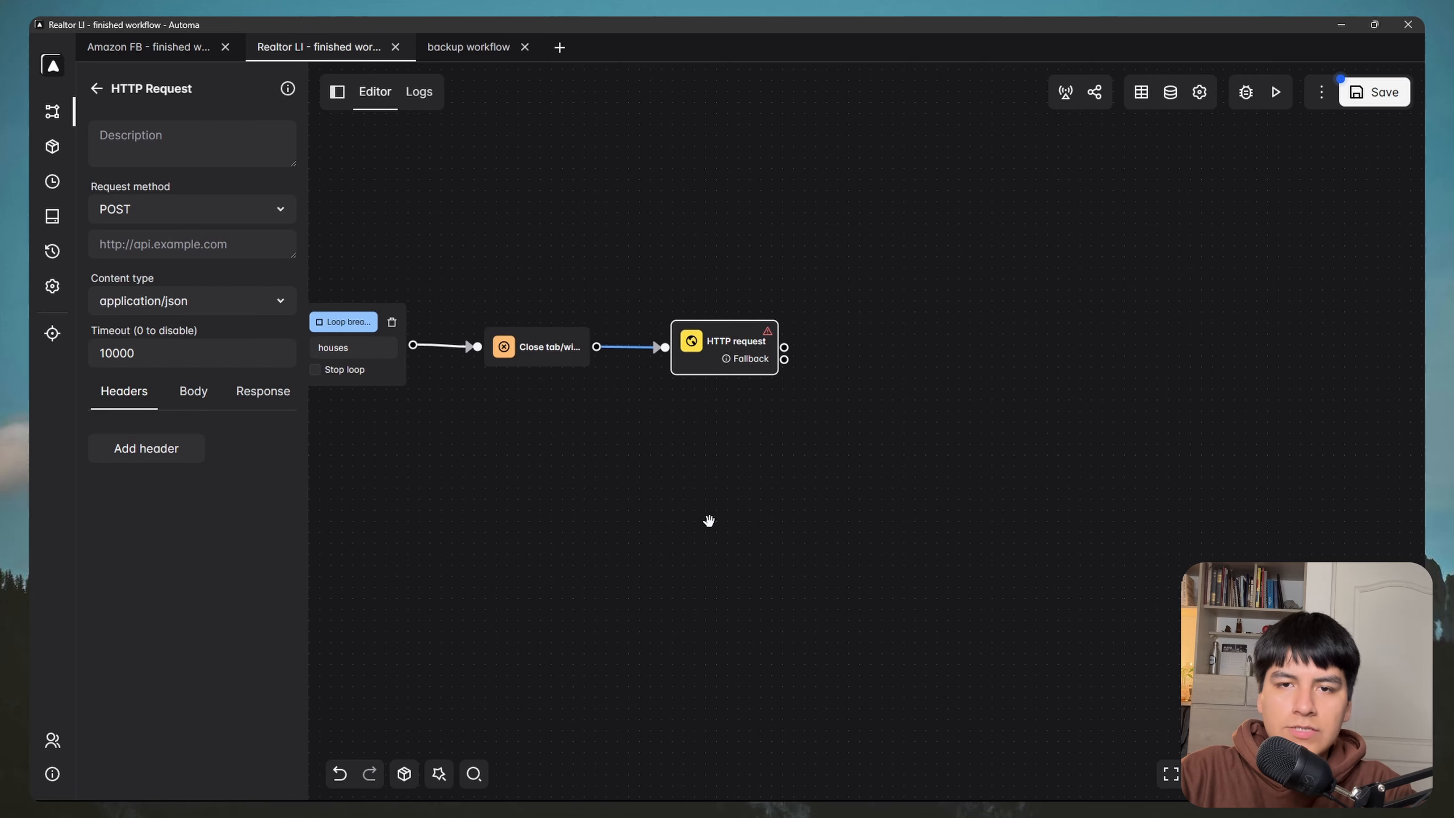
# Step: Paste the Make webhook URL and the body { "data": {{table}} } into the HTTP request, then save
pyautogui.click(178, 244)
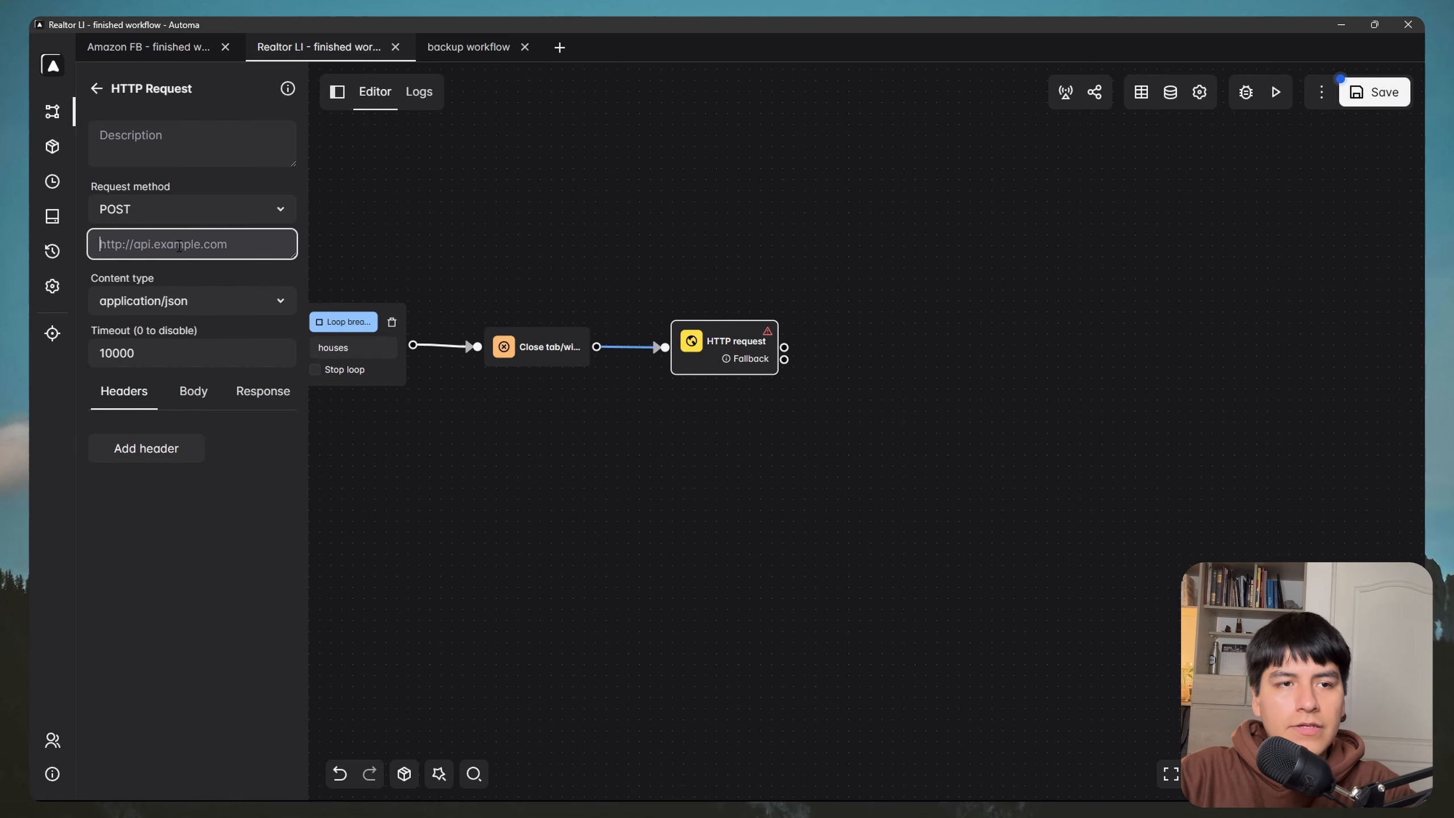
pyautogui.hotkey('ctrl', 'v')
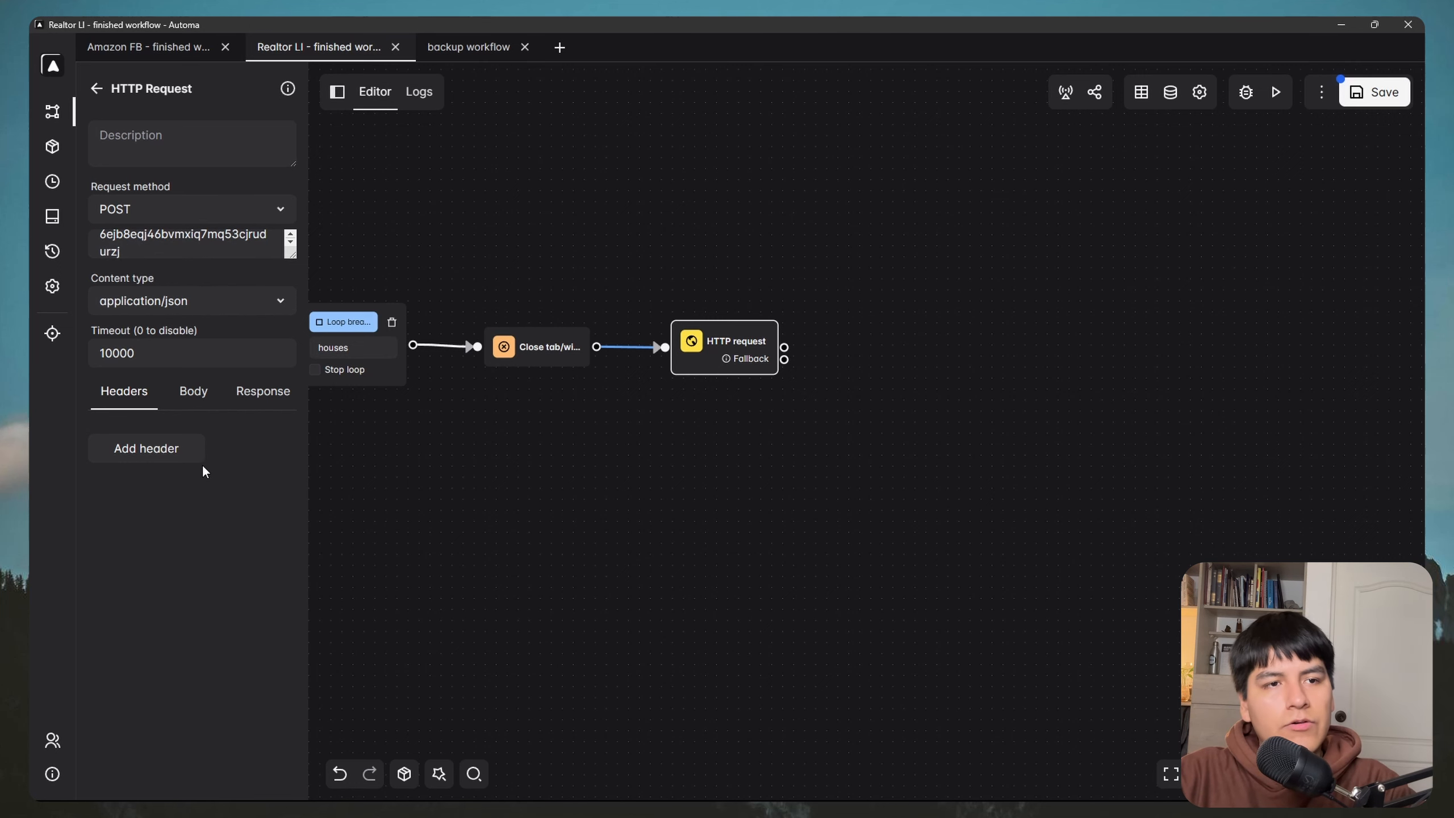
pyautogui.click(200, 400)
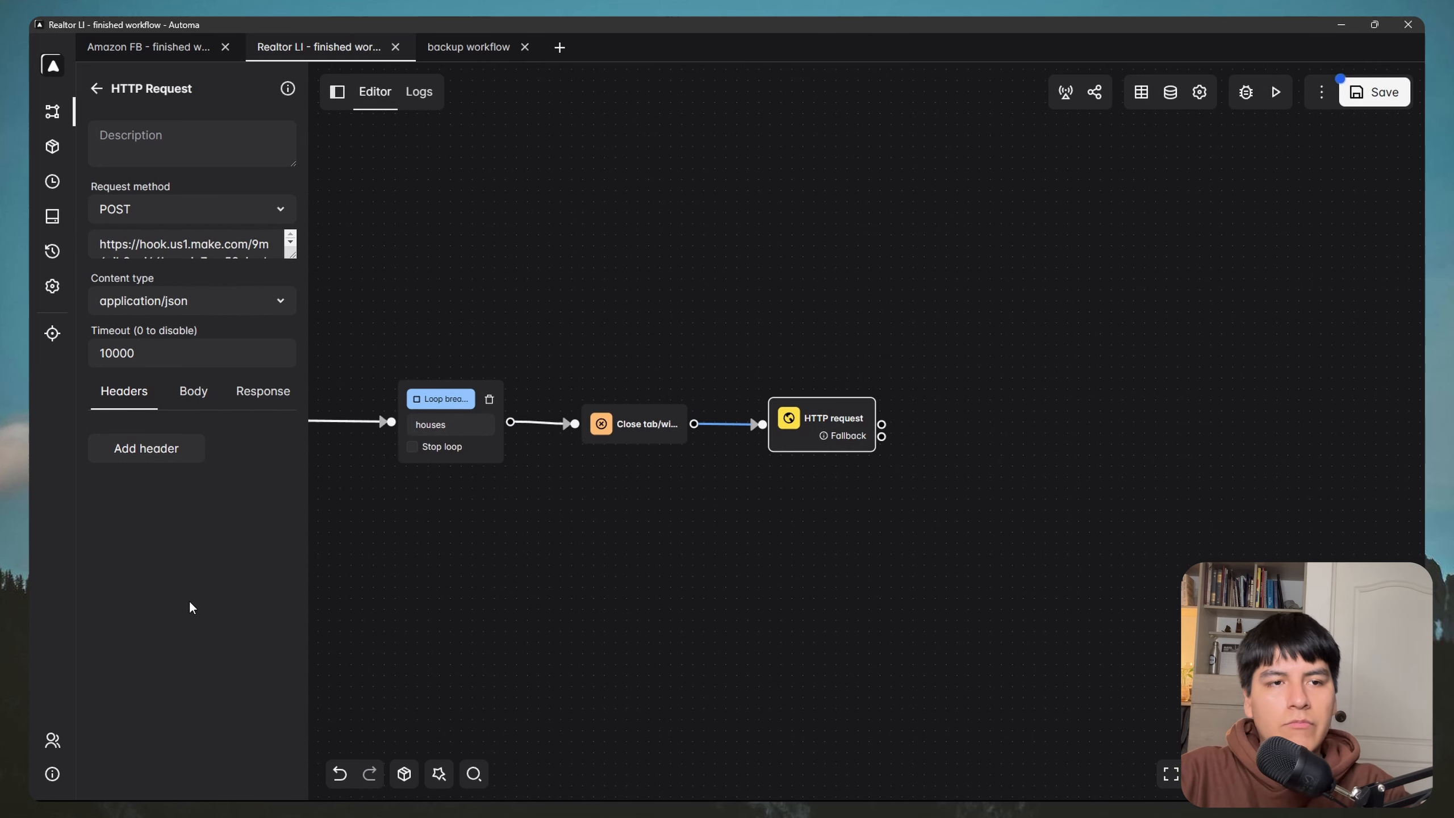
pyautogui.click(189, 399)
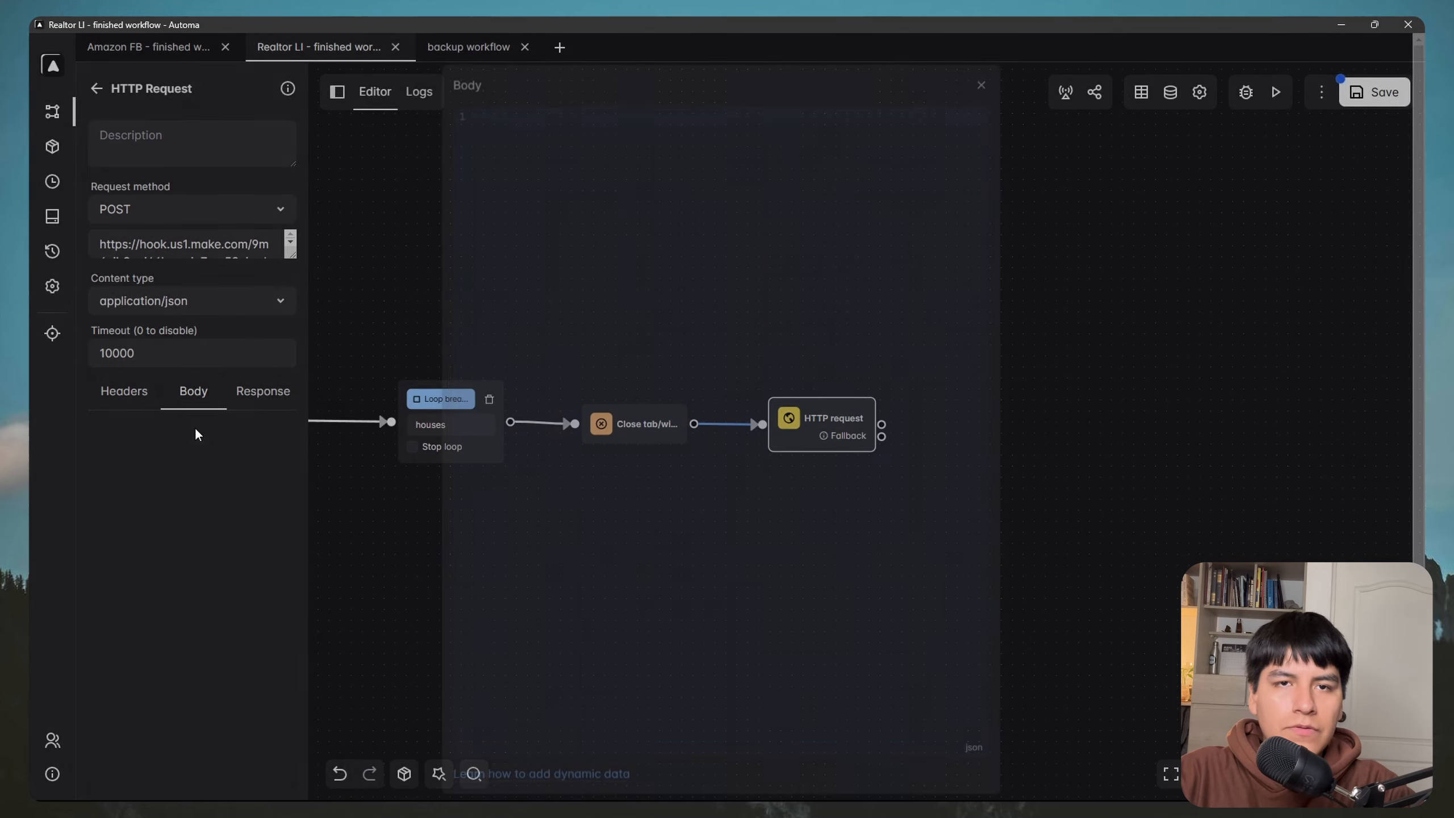
pyautogui.click(195, 428)
pyautogui.hotkey('ctrl', 'v')
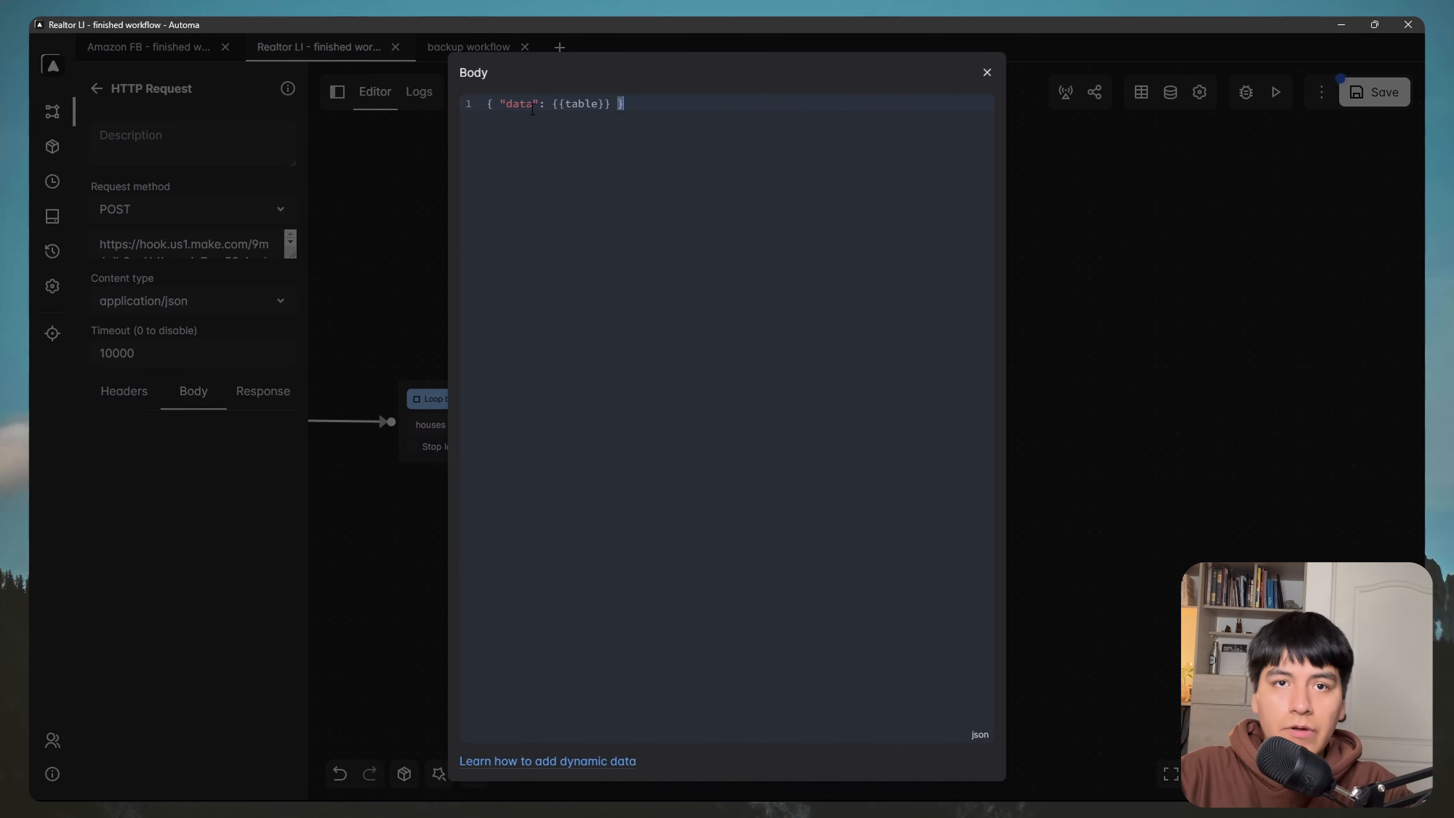
pyautogui.click(988, 73)
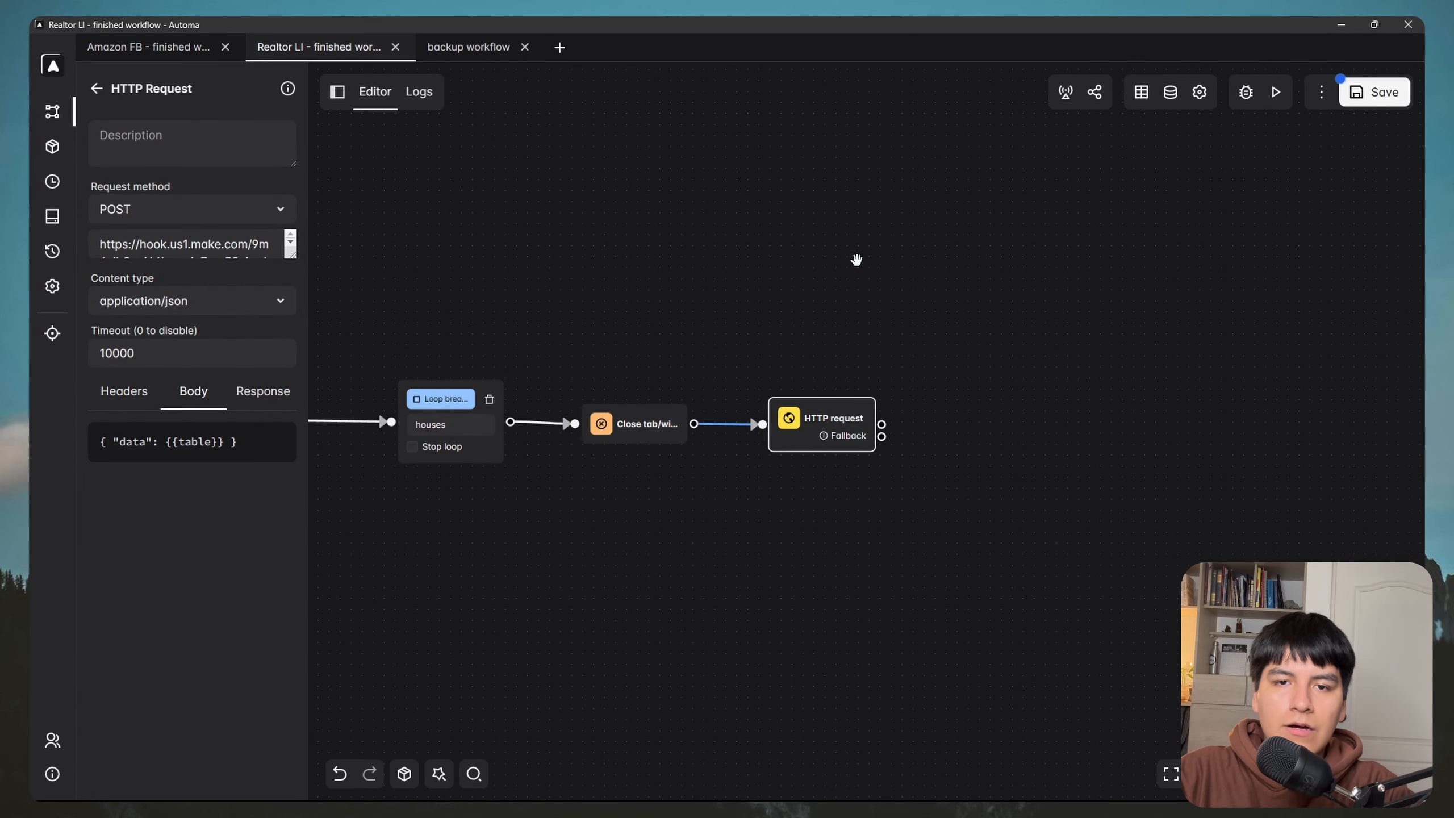
pyautogui.click(1373, 105)
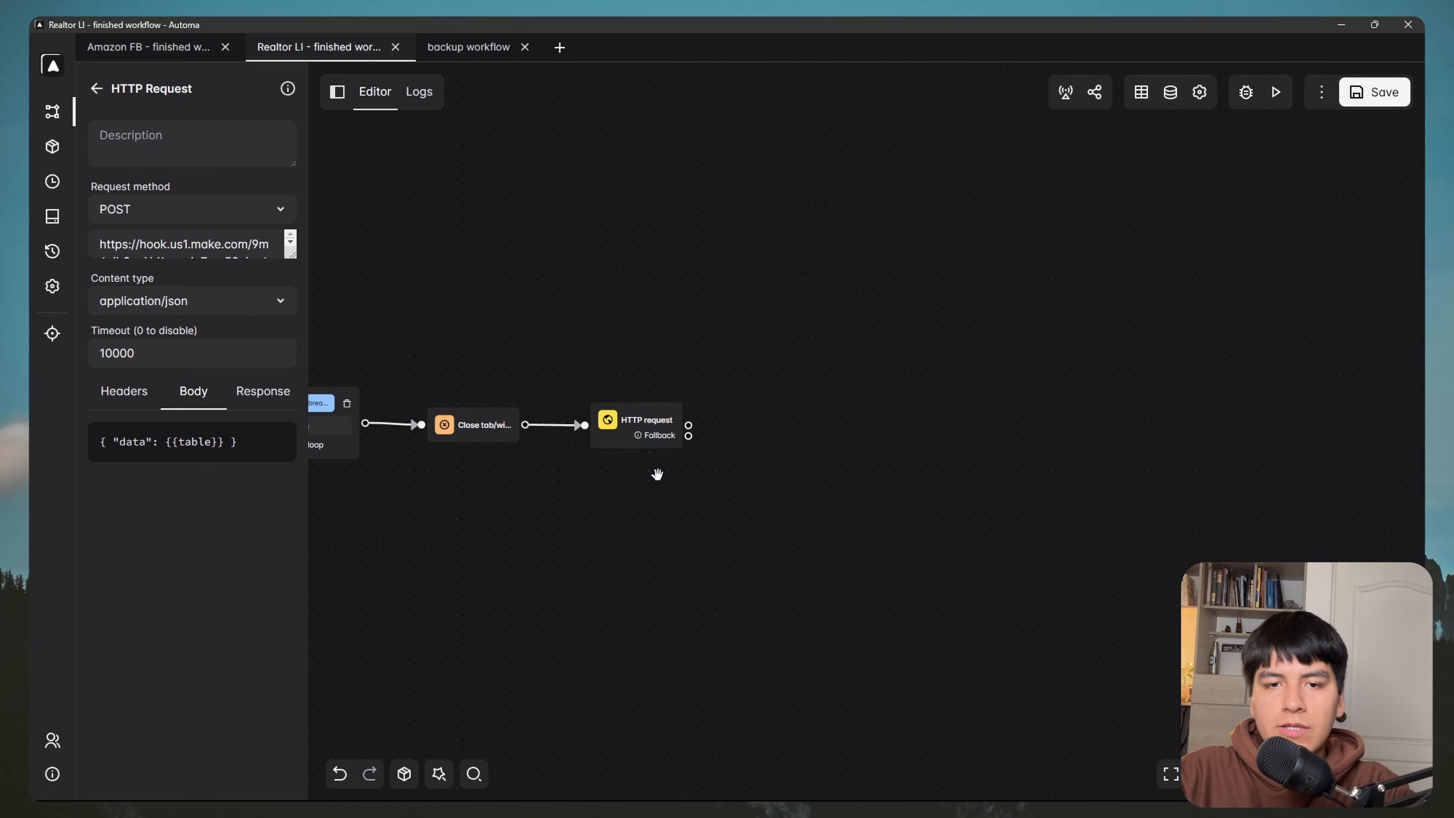
pyautogui.press('super')
# Step: Snap Automa to the left half and Make to the right, and run the scenario once
pyautogui.moveTo(341, 783)
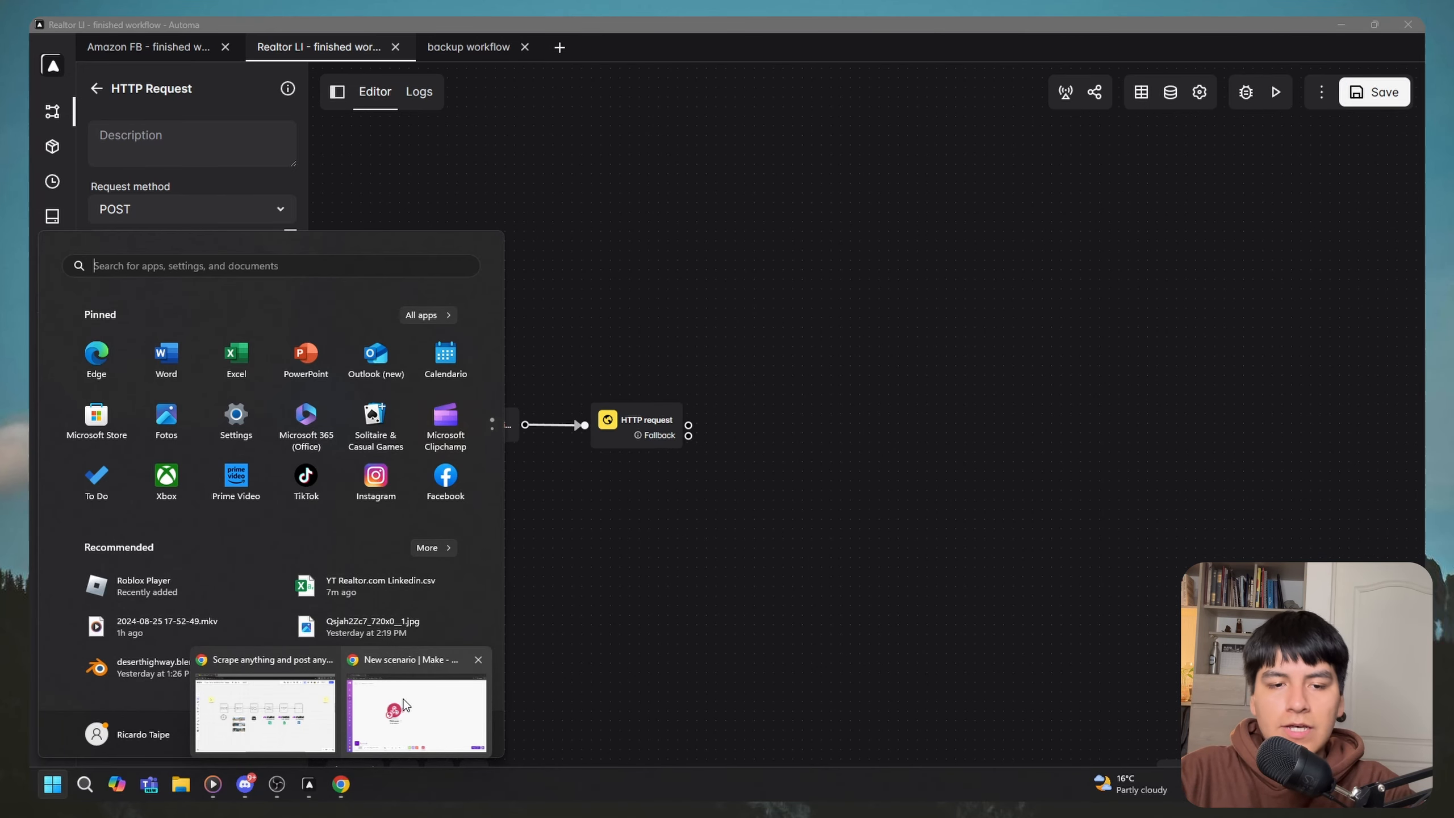
pyautogui.click(626, 628)
pyautogui.moveTo(870, 29); pyautogui.dragTo(3, 180)
pyautogui.click(999, 229)
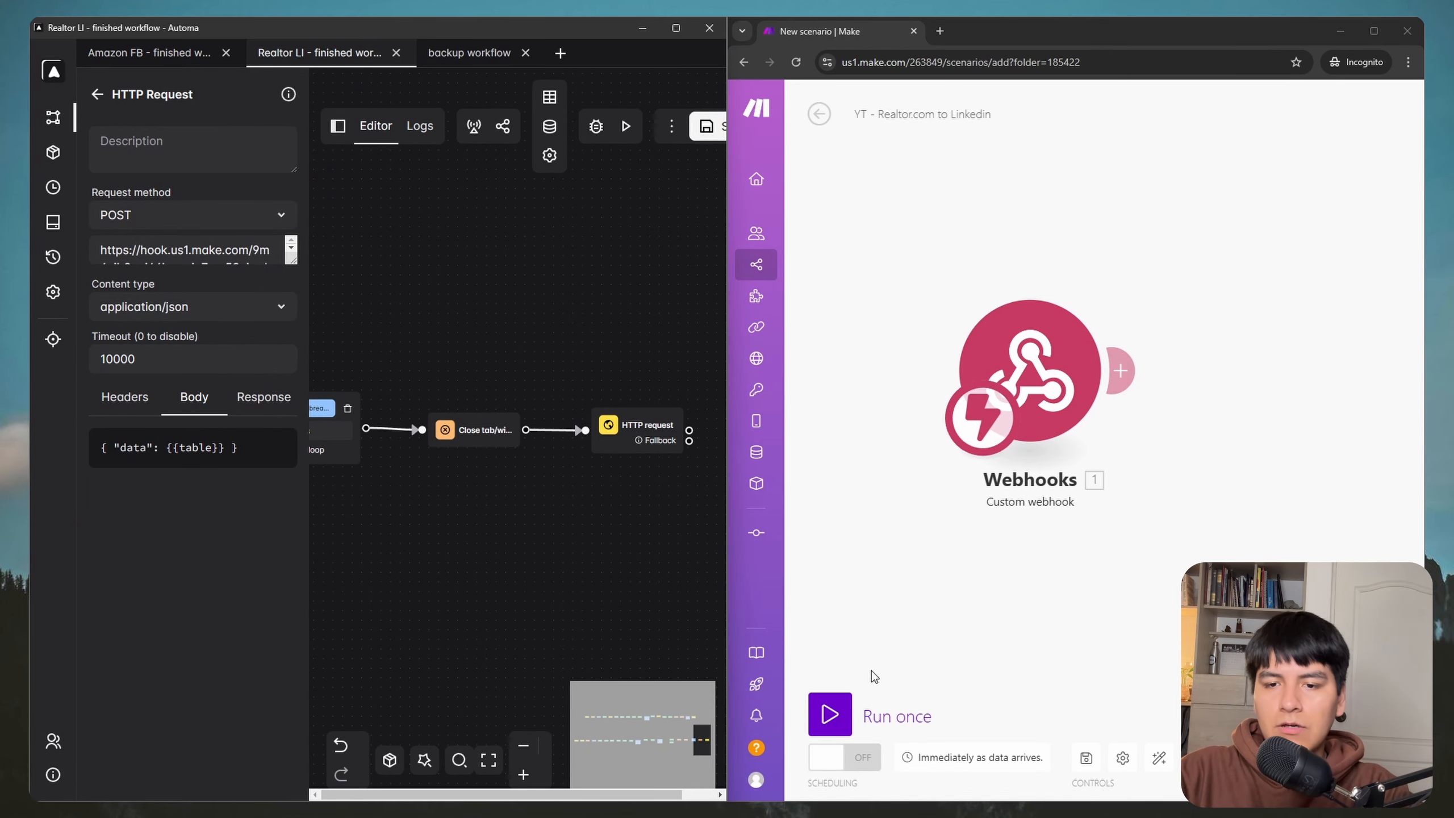
pyautogui.click(830, 714)
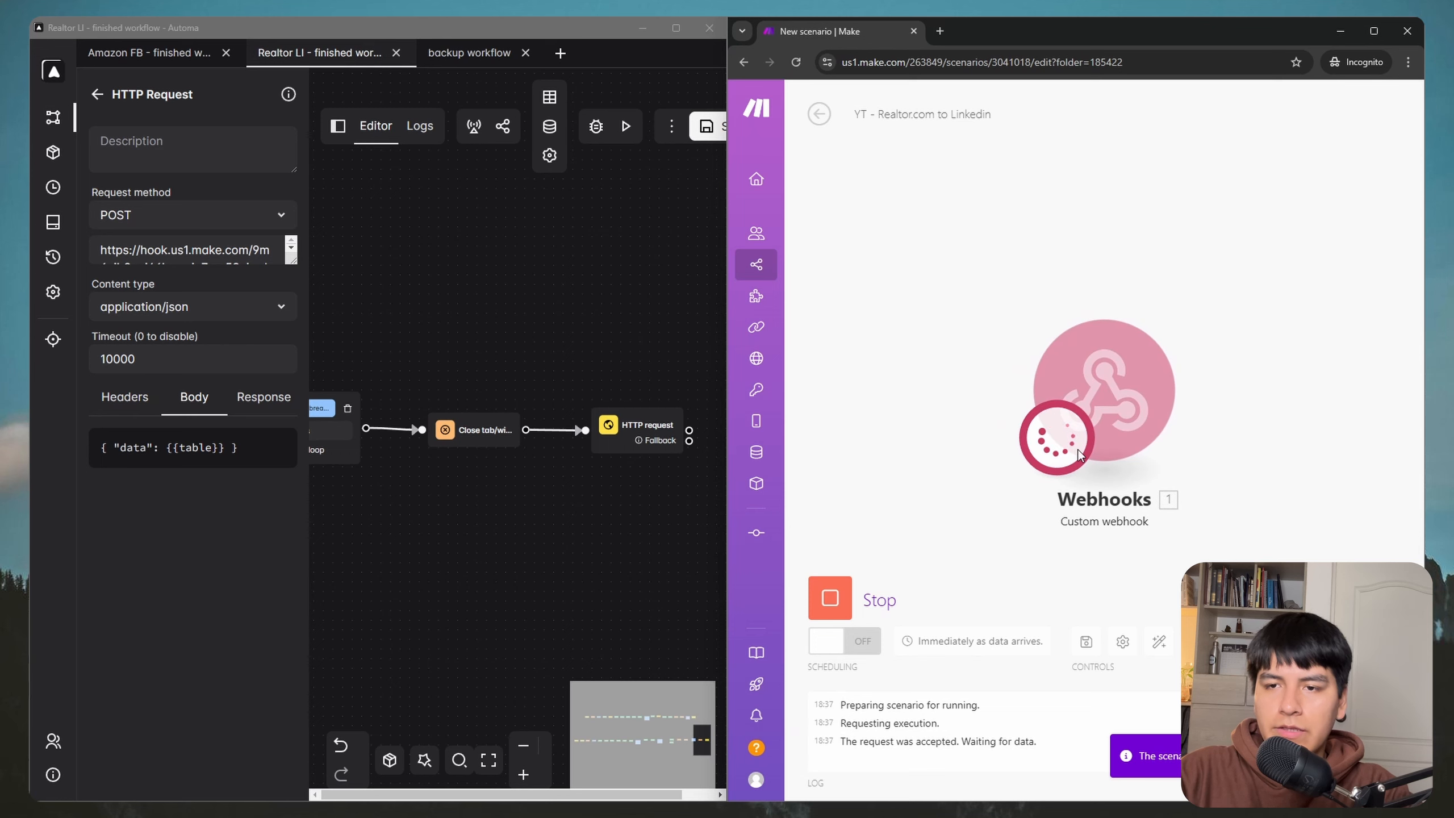
# Step: Save and run the Automa workflow, then expand the four received listing bundles in Make
pyautogui.click(706, 139)
pyautogui.click(626, 127)
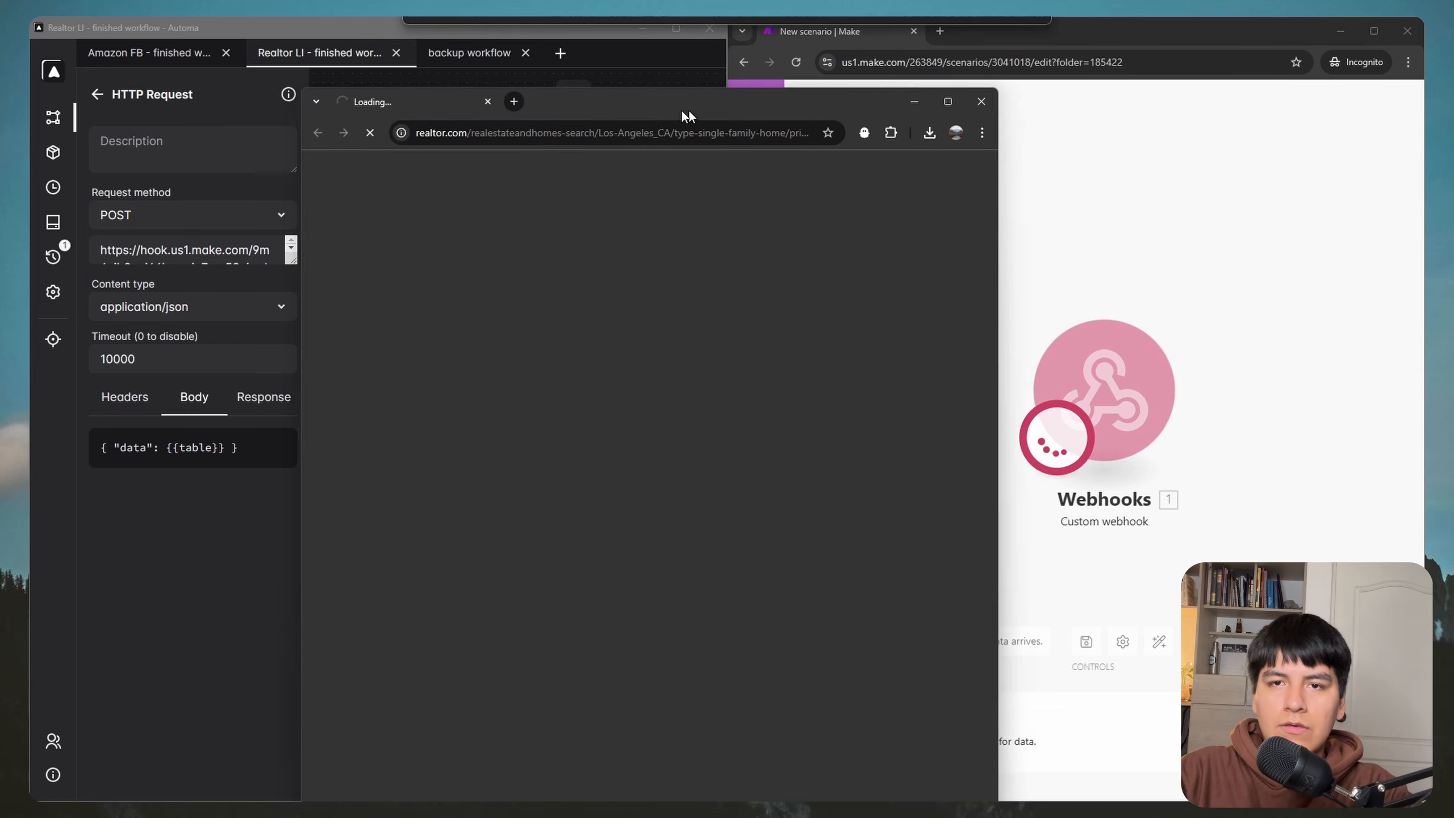
pyautogui.moveTo(686, 117); pyautogui.dragTo(420, 84)
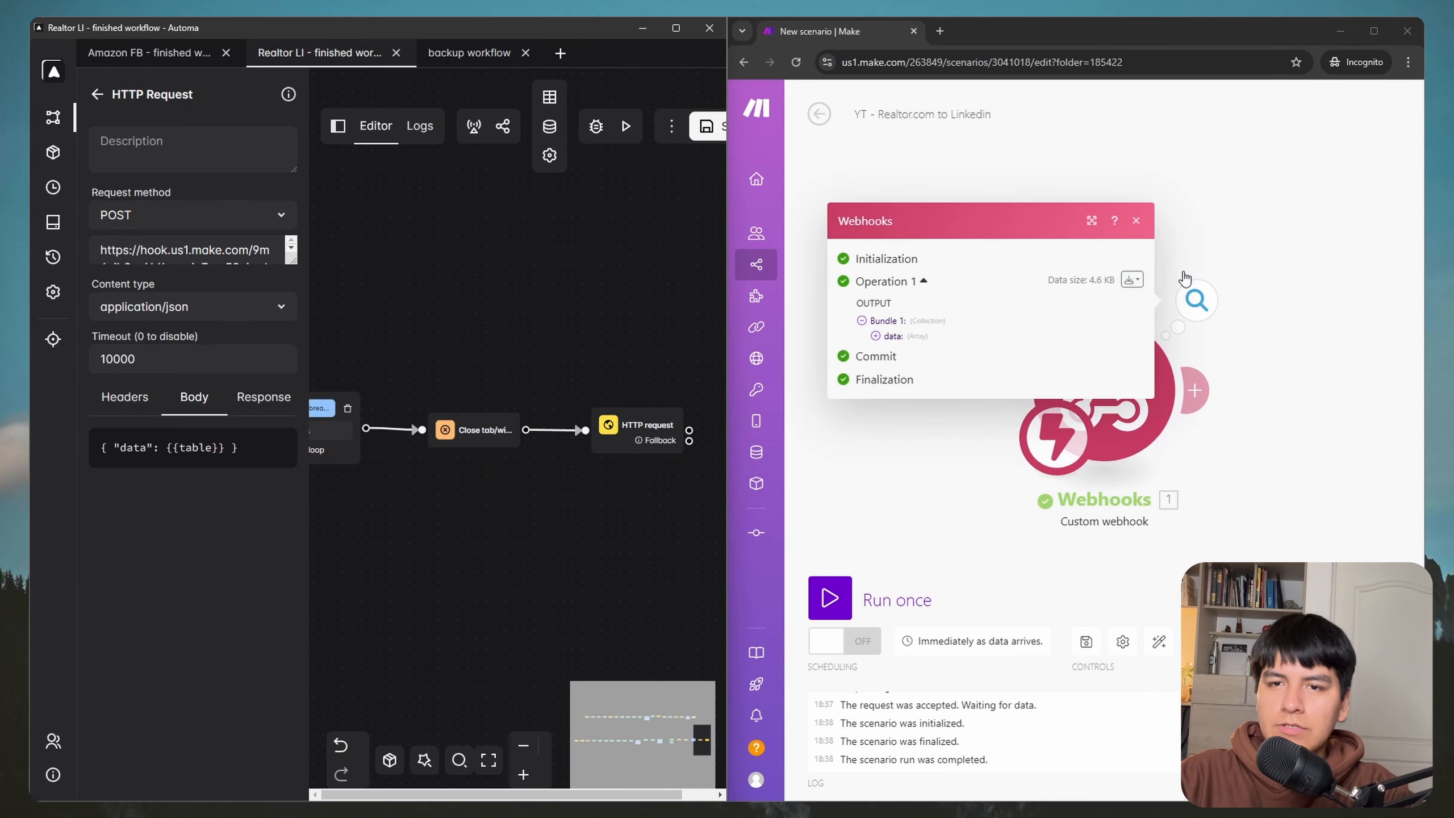
pyautogui.click(926, 340)
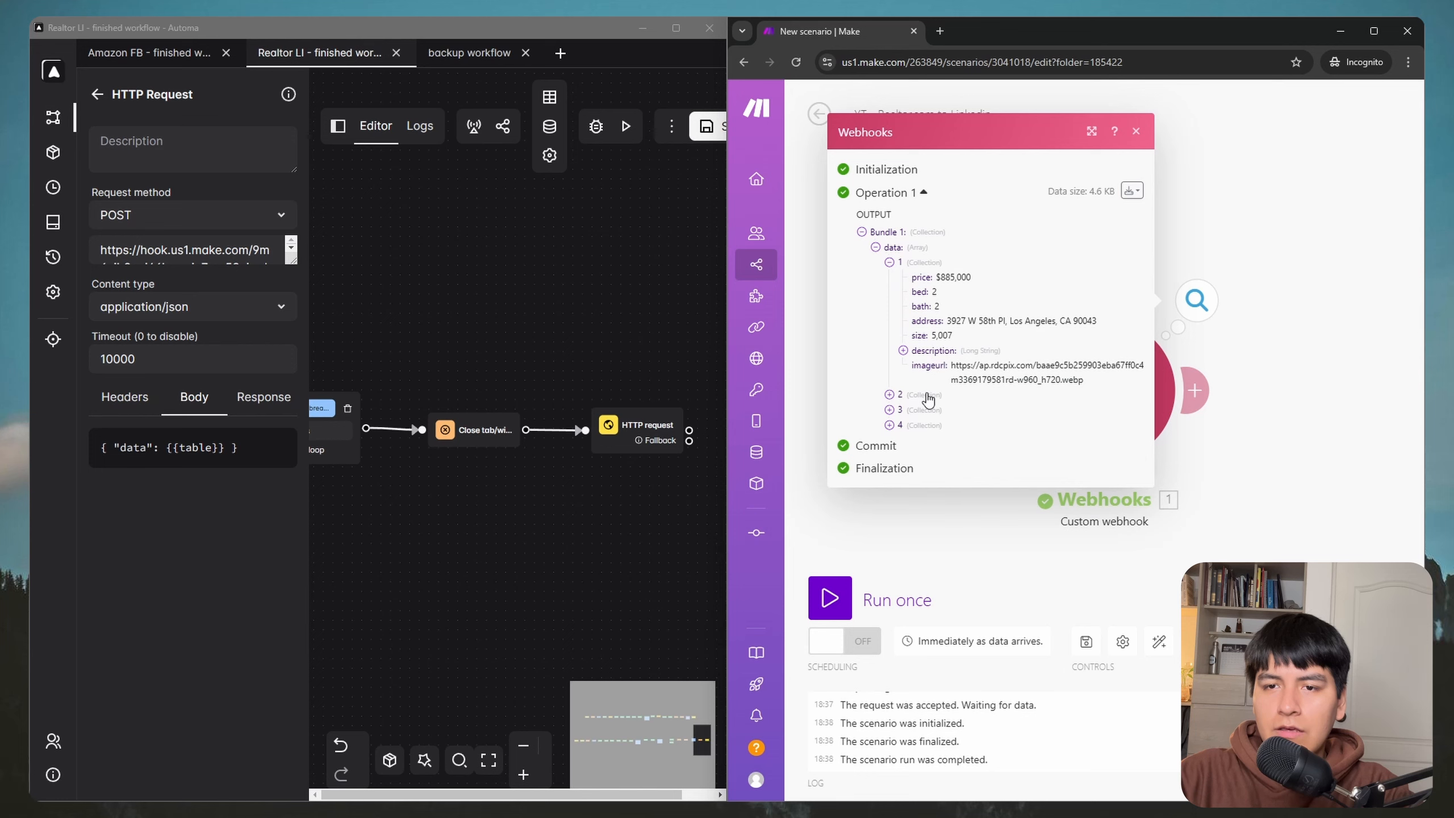
pyautogui.click(928, 399)
pyautogui.click(928, 606)
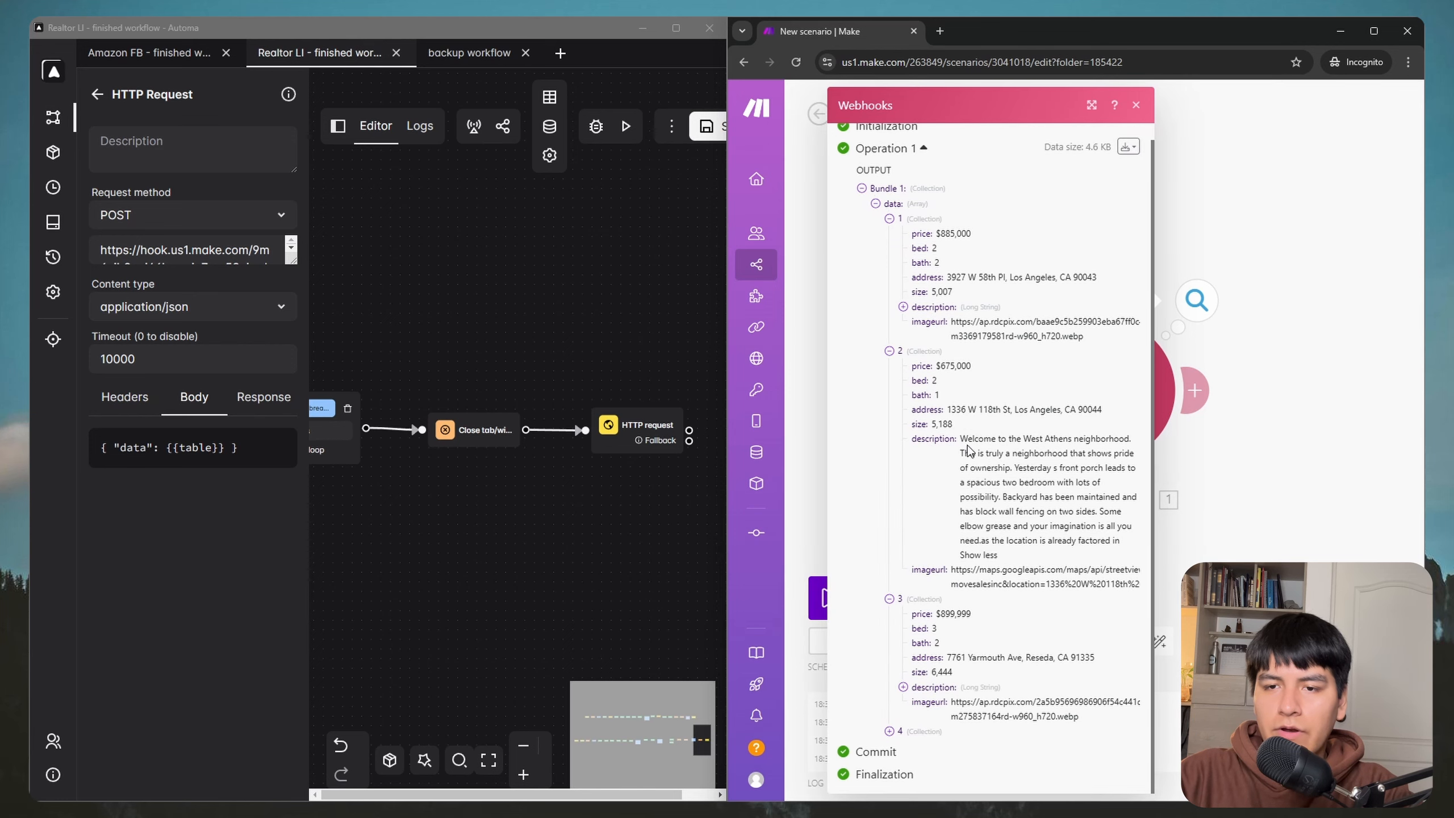
pyautogui.click(916, 731)
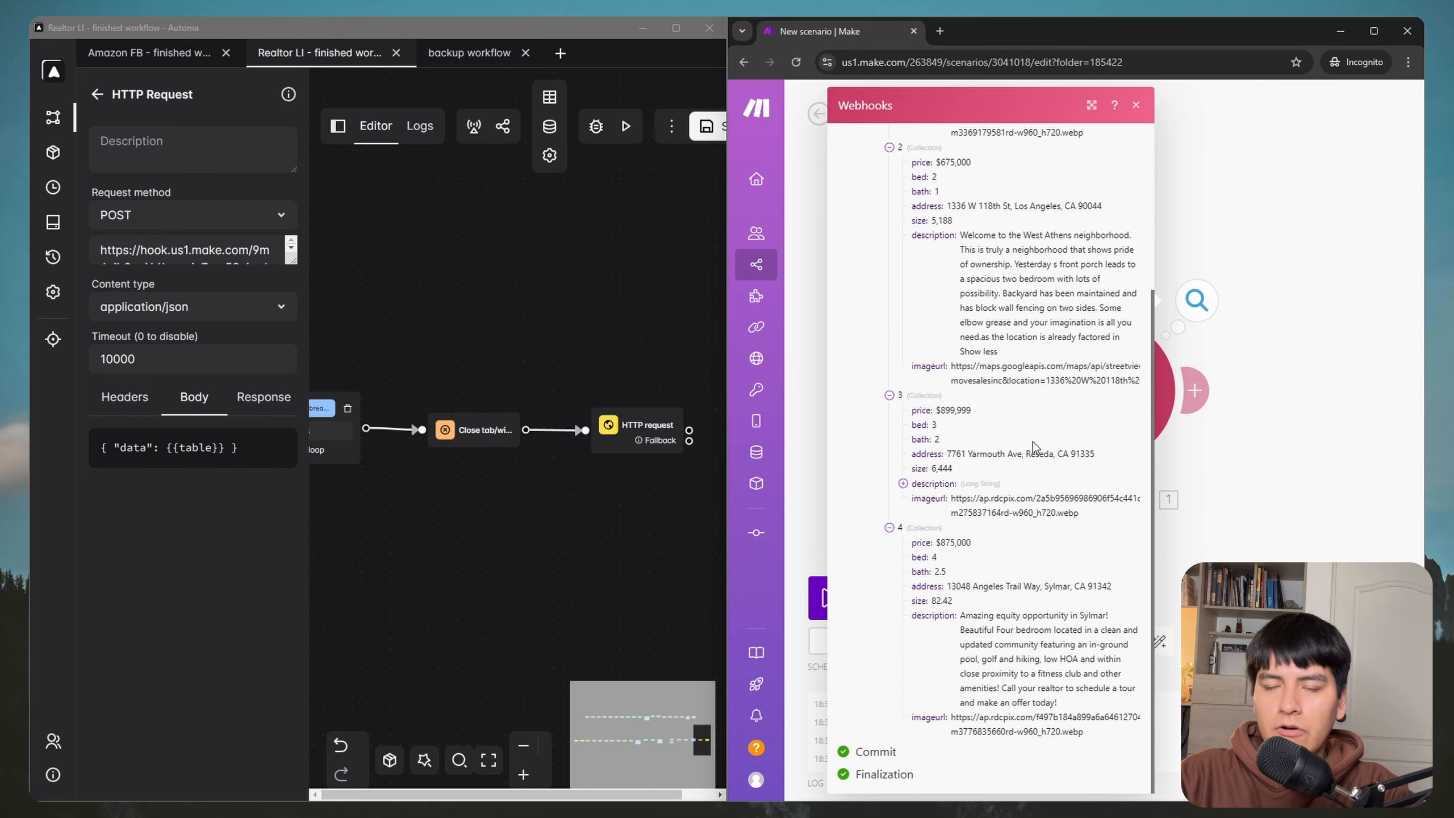
pyautogui.scroll(15, 1035, 447)
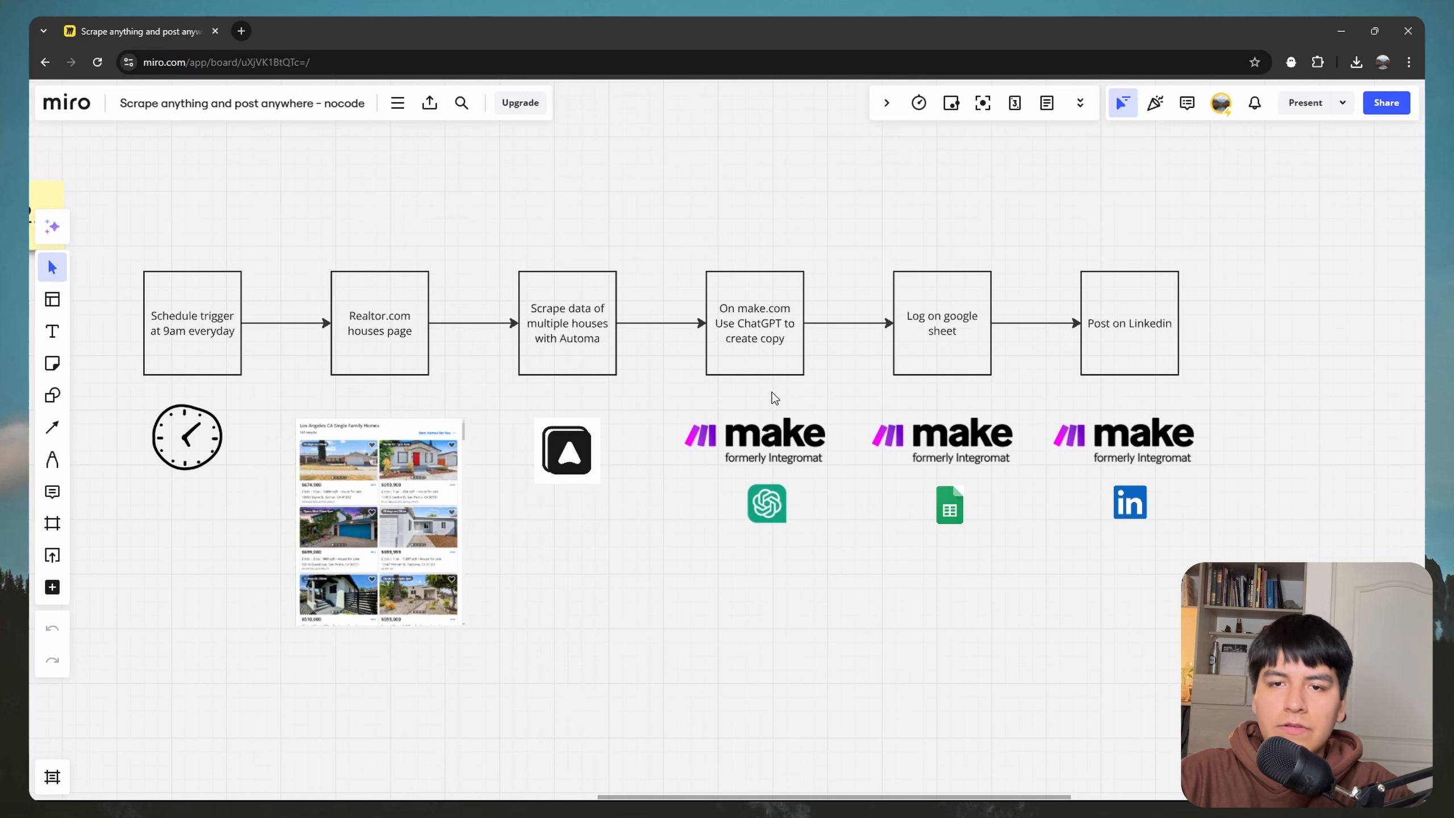
# Step: Pan the Miro board to the 6am schedule-trigger flow, then bring up the Make scenario window
pyautogui.moveTo(853, 399); pyautogui.dragTo(666, 420)
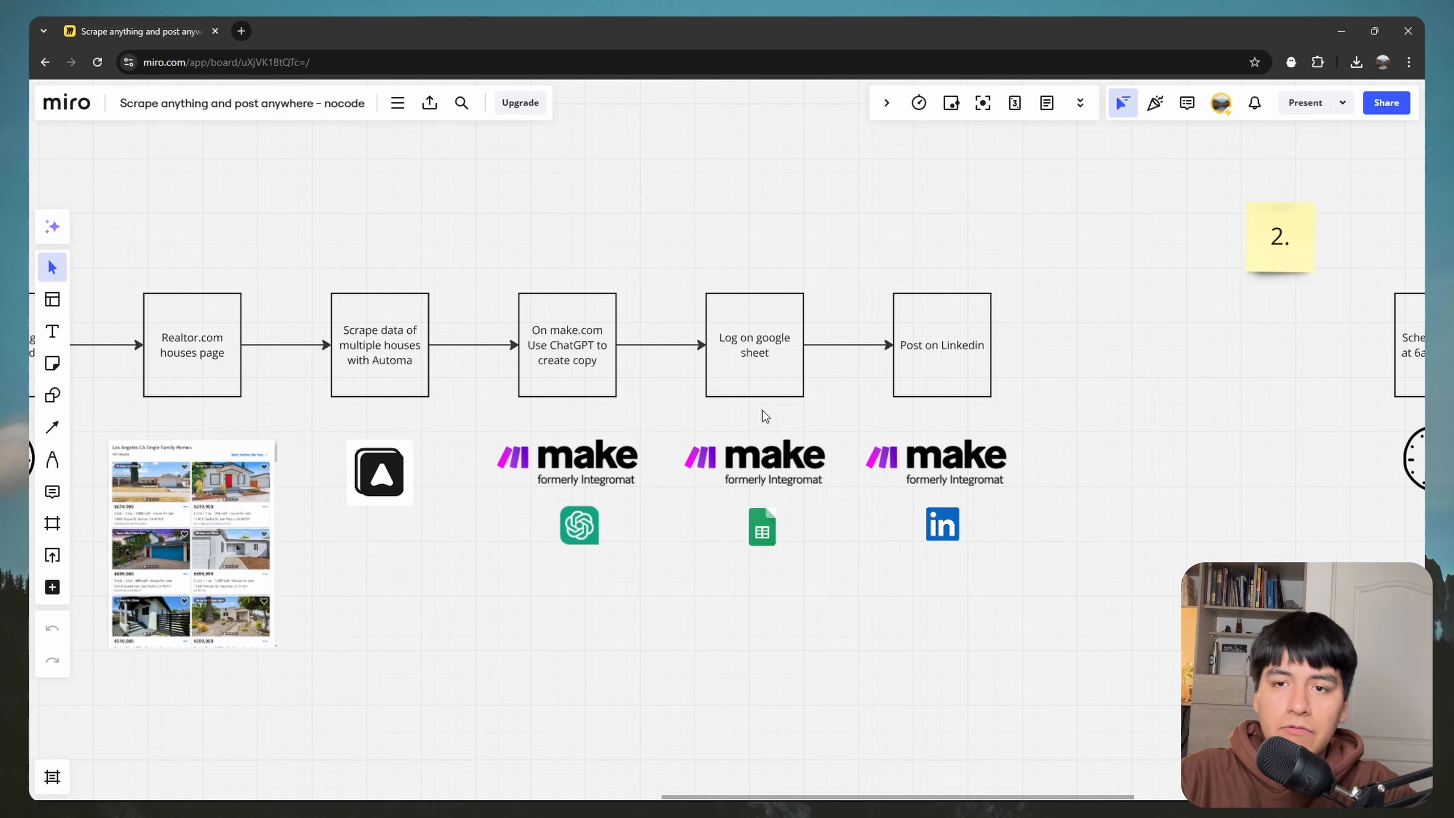
pyautogui.moveTo(1042, 393); pyautogui.dragTo(862, 408)
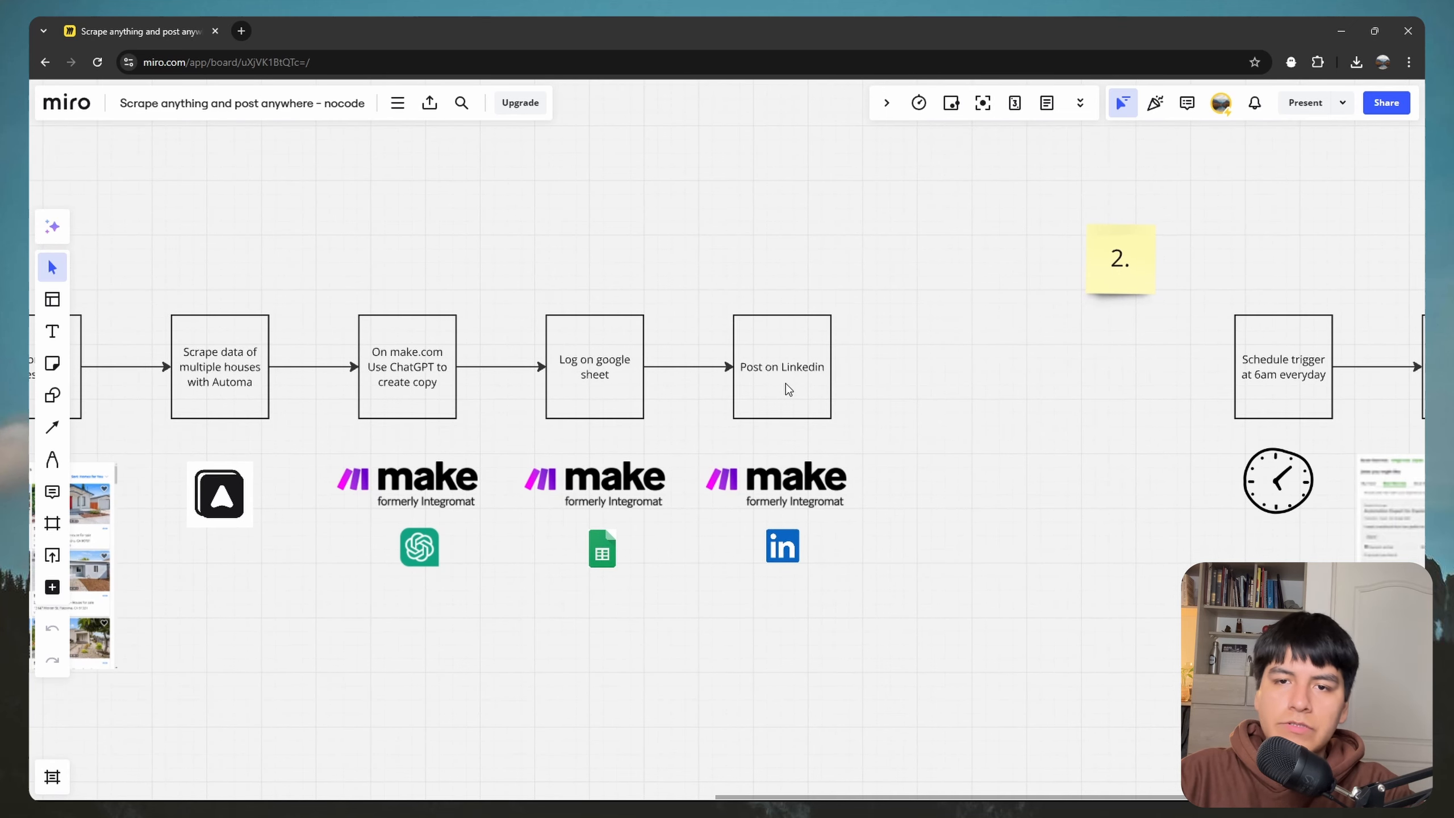
pyautogui.press('super')
pyautogui.moveTo(343, 783)
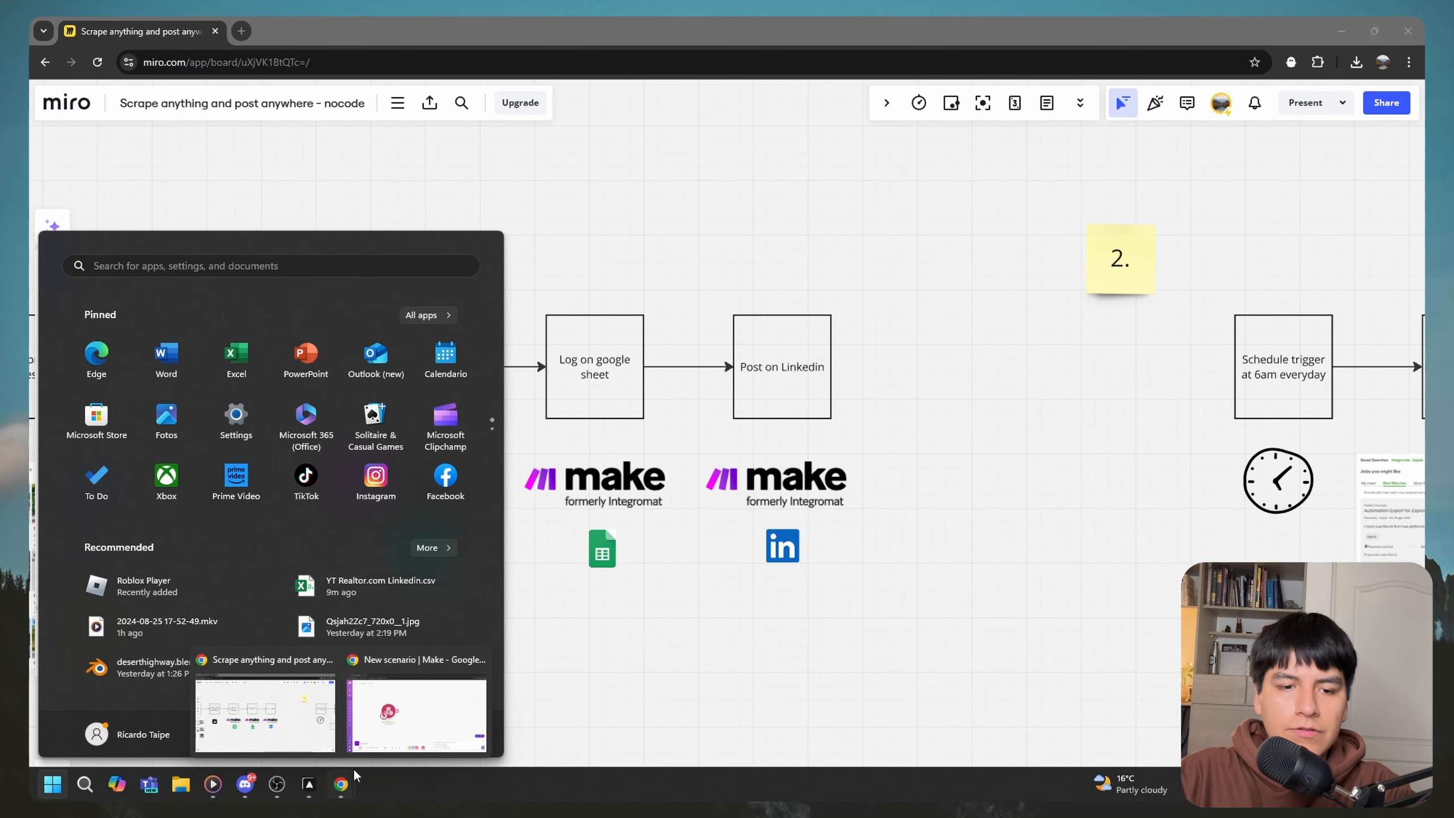
pyautogui.click(417, 720)
# Step: Add an OpenAI Create a Chat Completion module after the webhook using model gpt-4o-mini
pyautogui.click(544, 389)
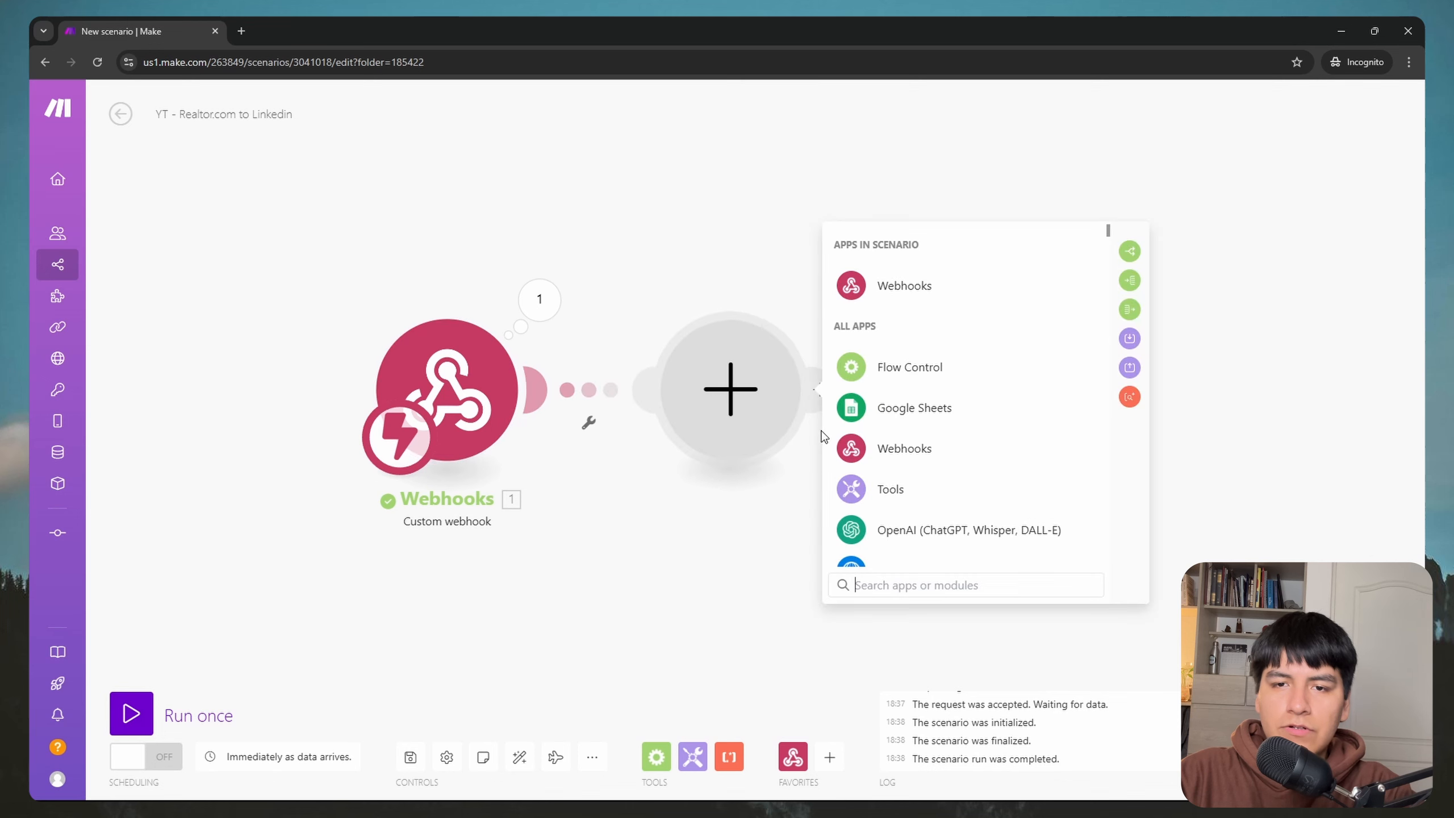
pyautogui.scroll(-1, 959, 469)
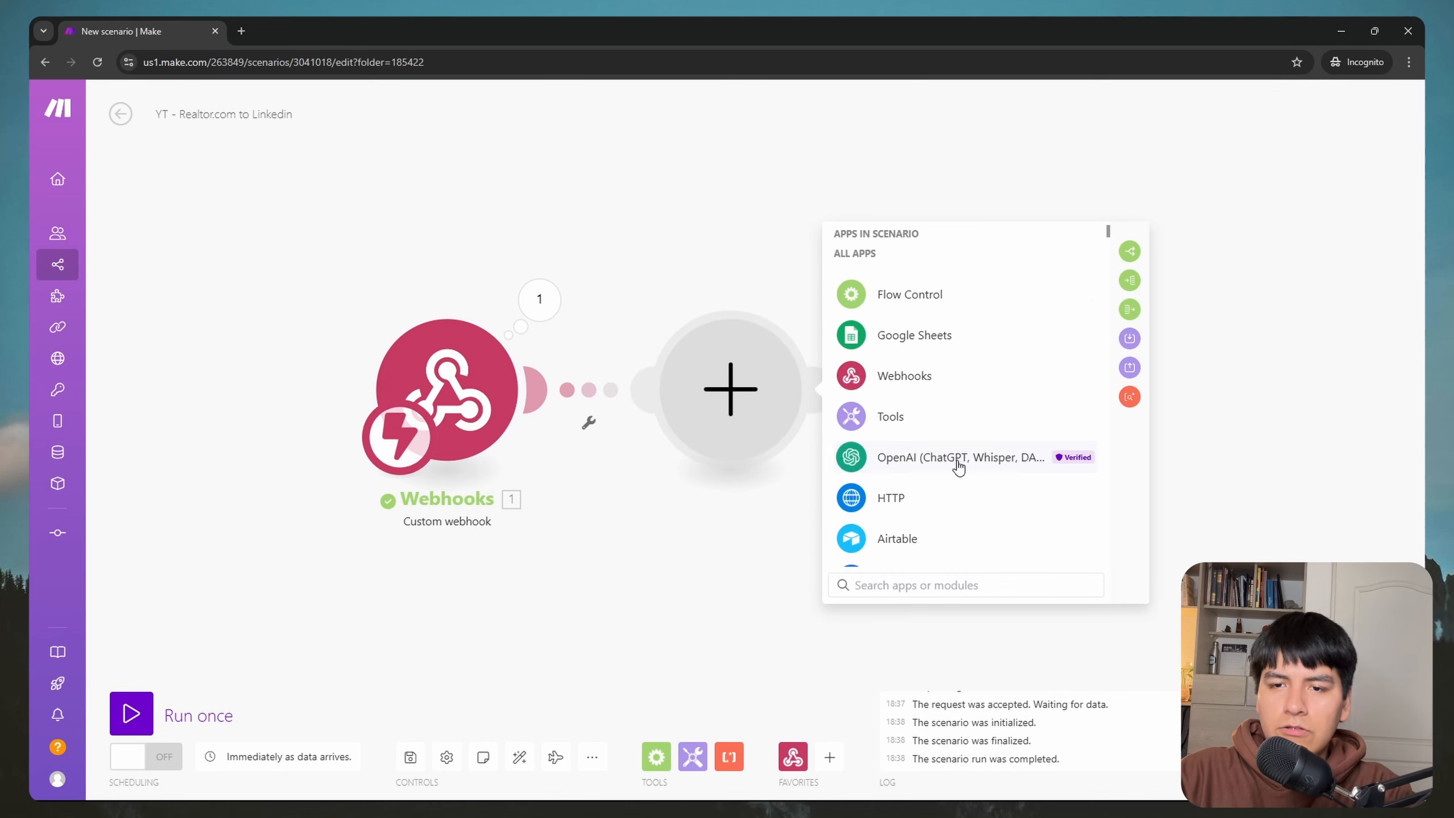
pyautogui.click(919, 461)
pyautogui.scroll(-1, 951, 344)
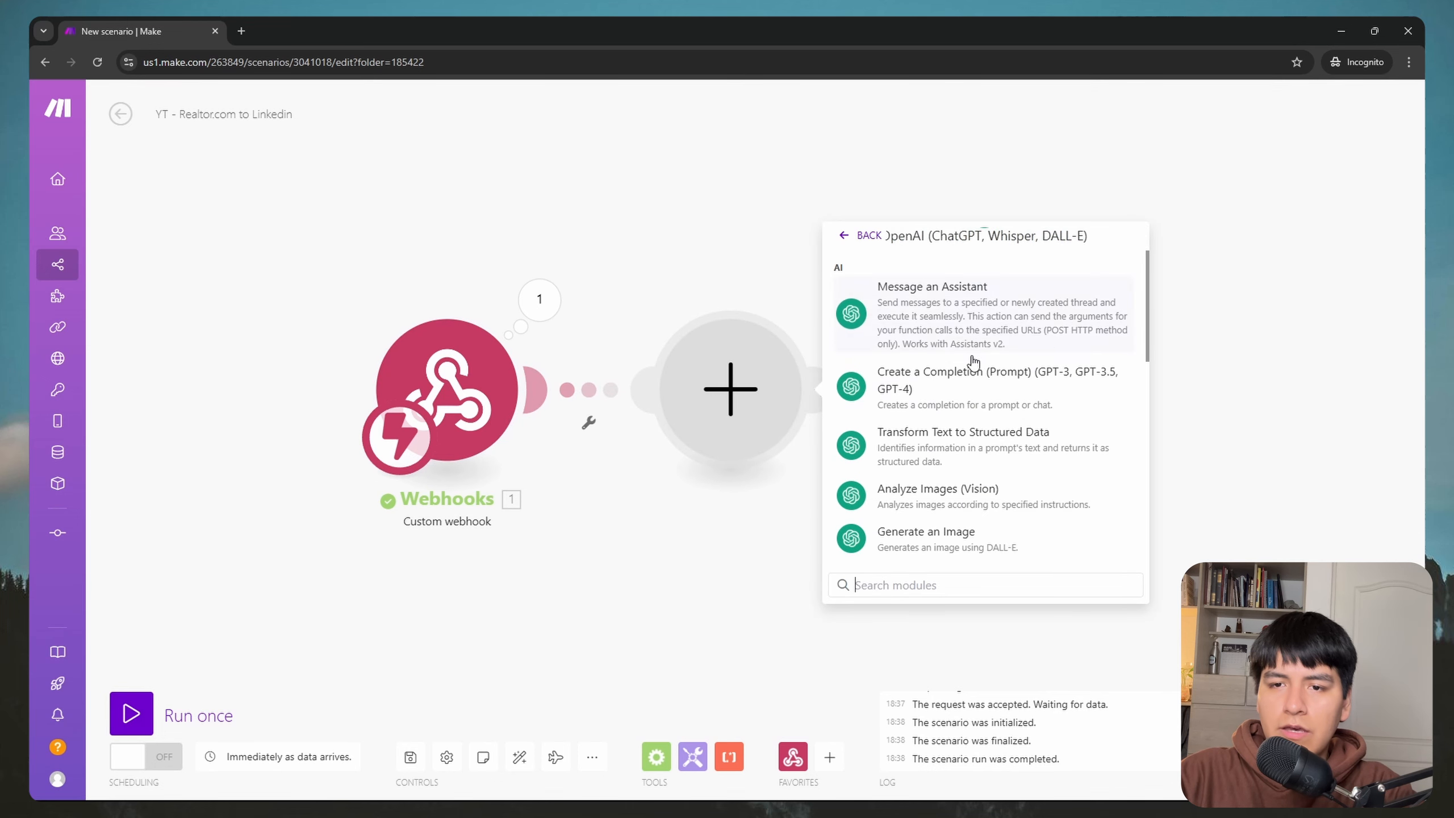
pyautogui.click(948, 396)
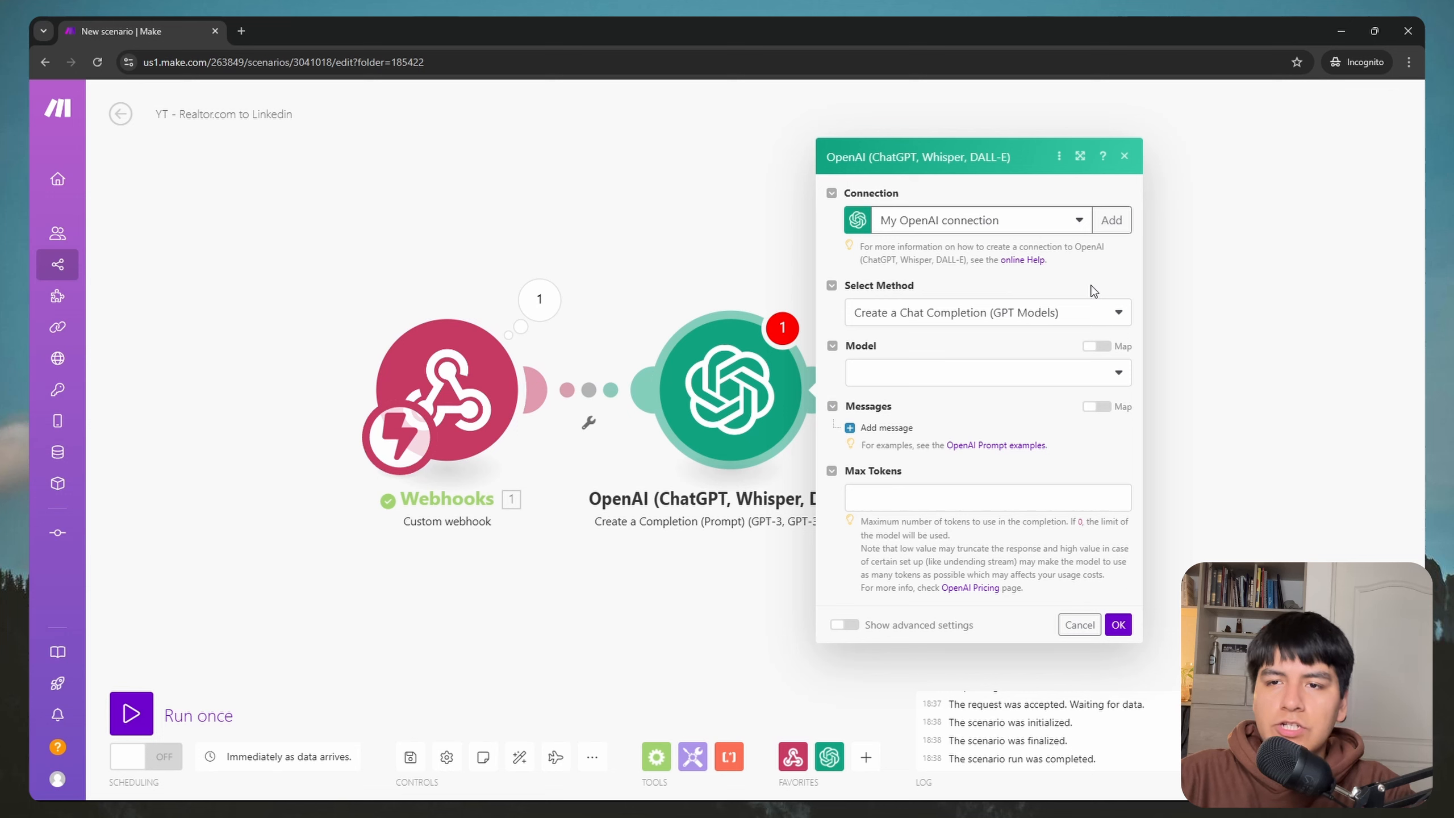
pyautogui.click(968, 315)
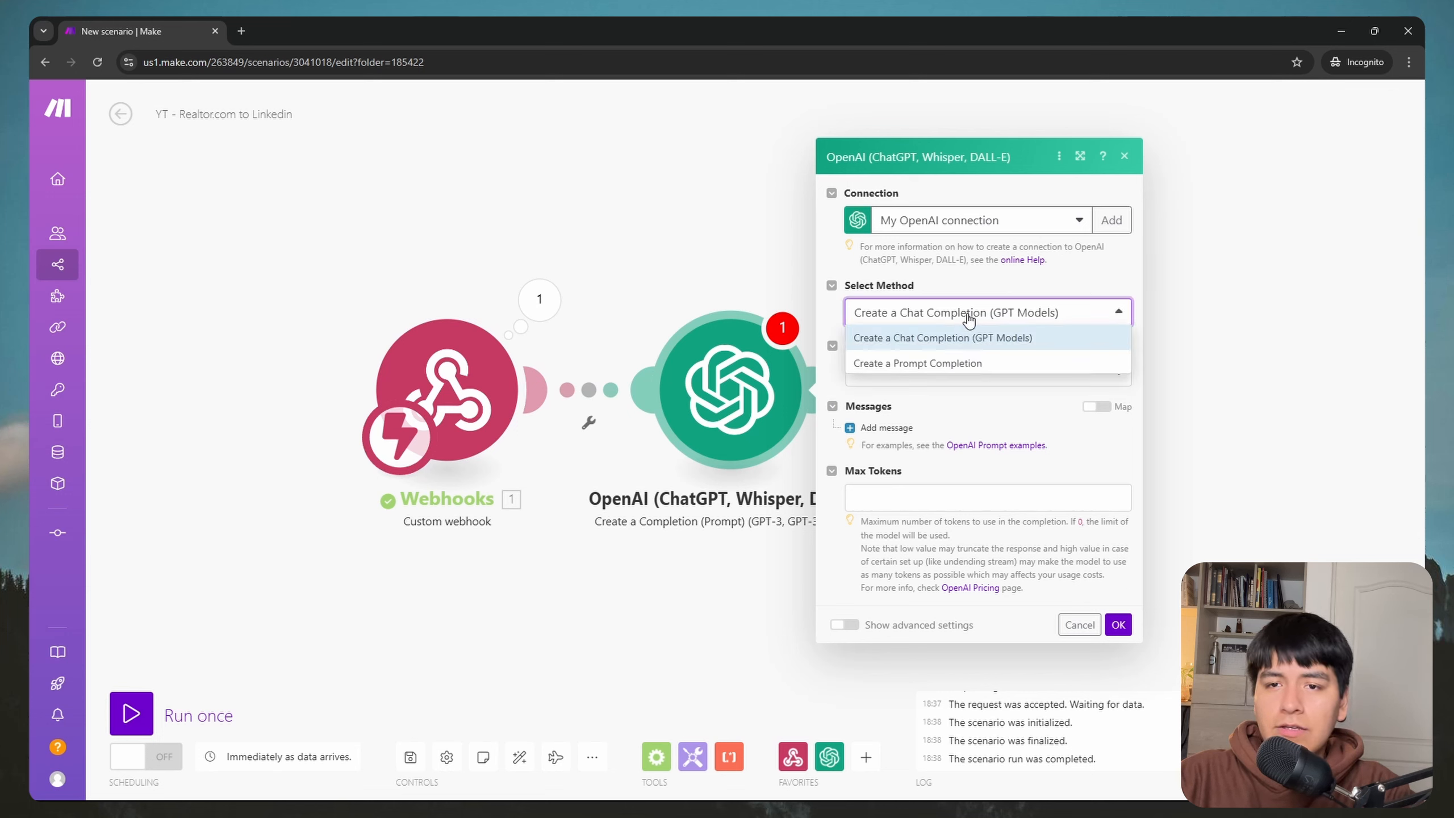
pyautogui.click(922, 345)
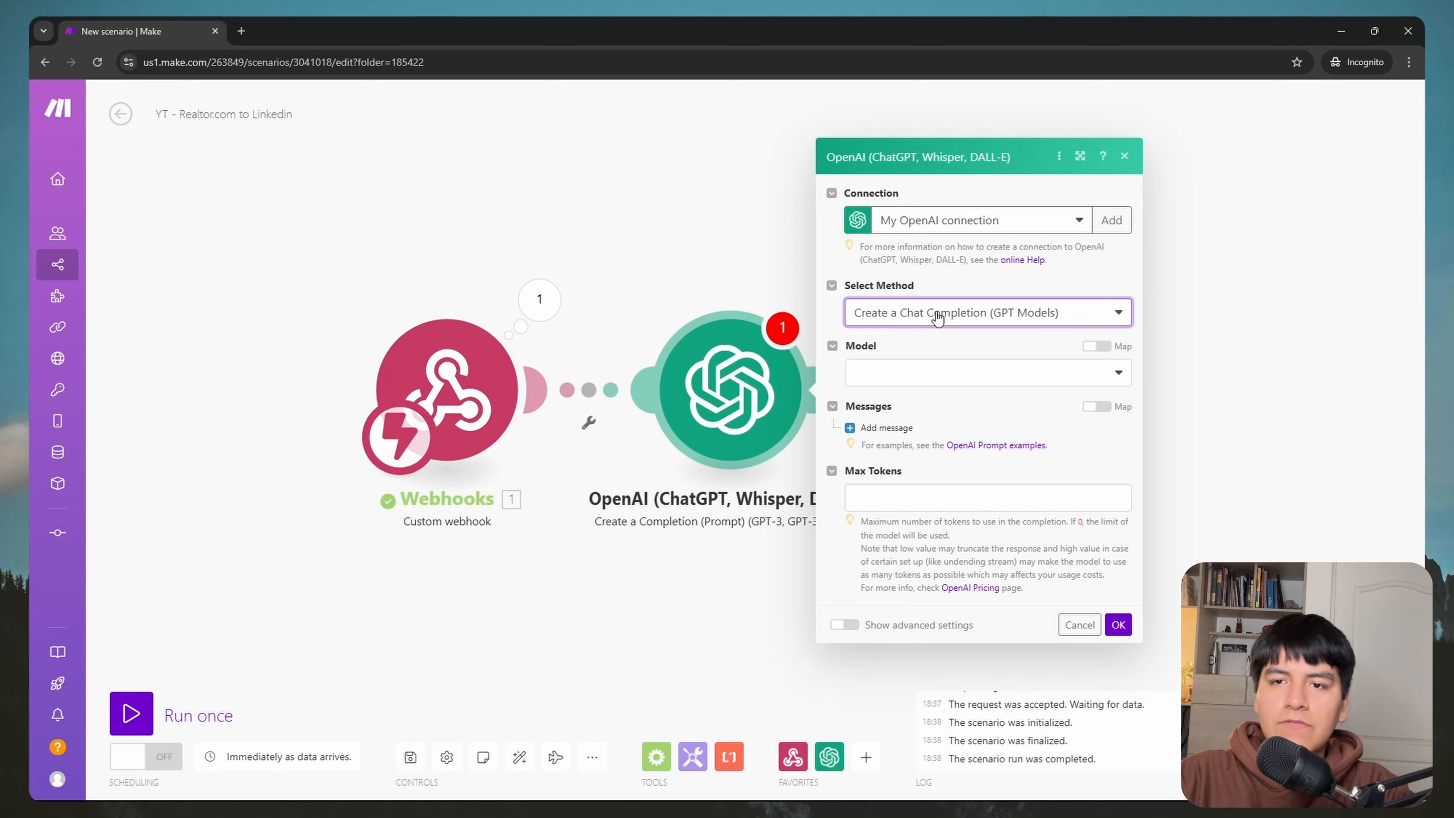
pyautogui.click(928, 382)
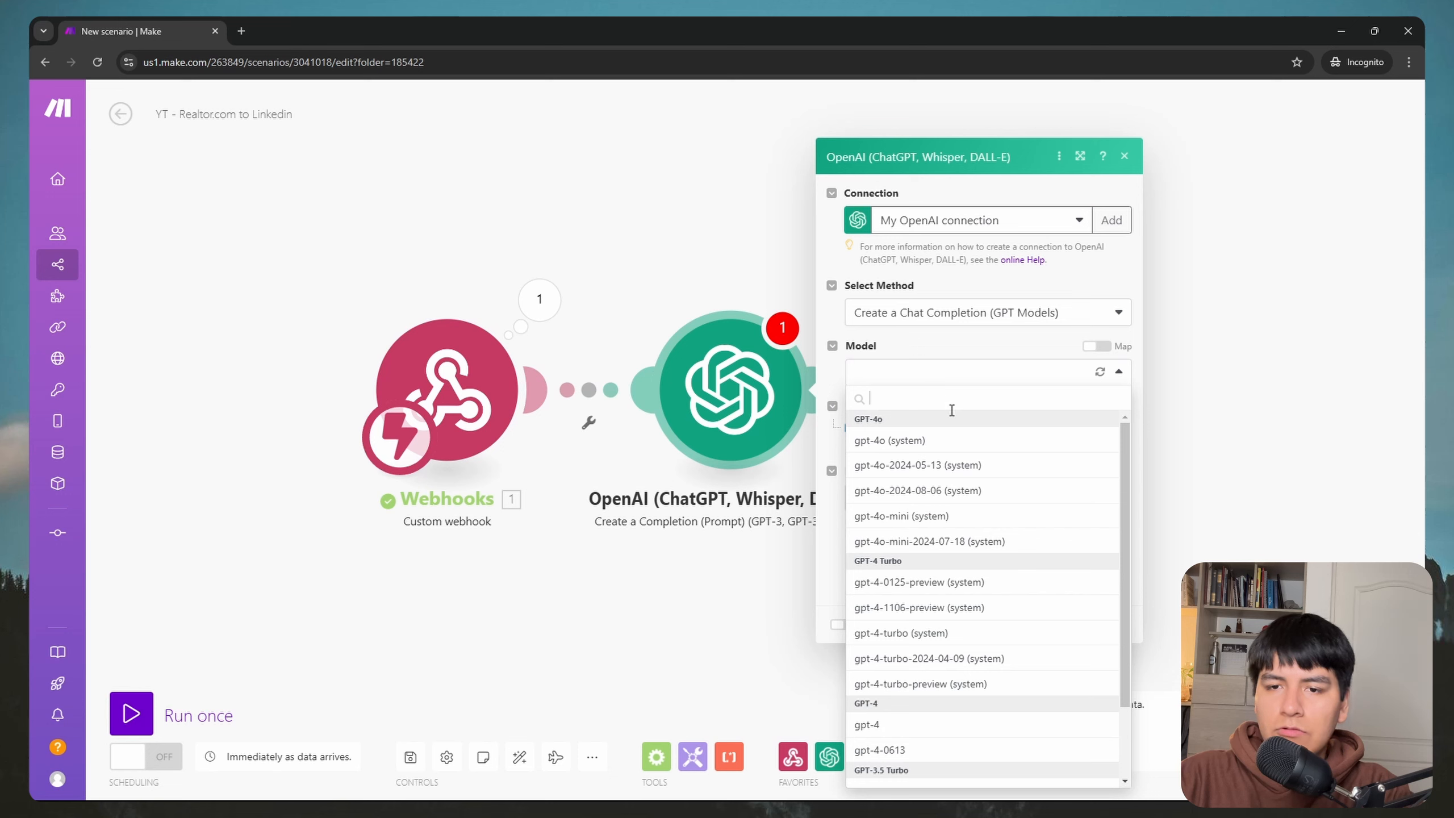
pyautogui.click(906, 519)
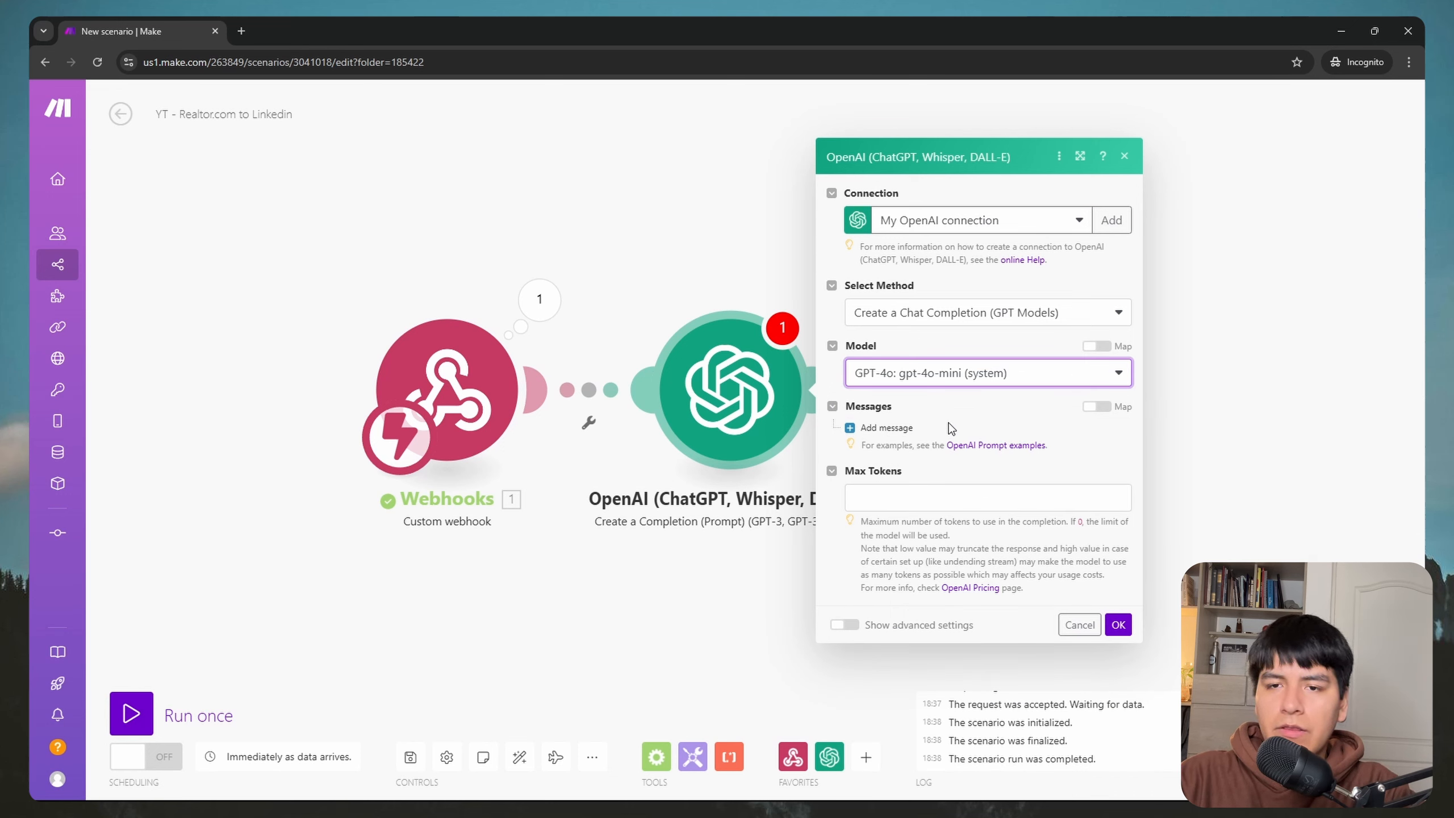
# Step: Add a User message with the real-estate description prompt and map the webhook price after Price:
pyautogui.click(917, 429)
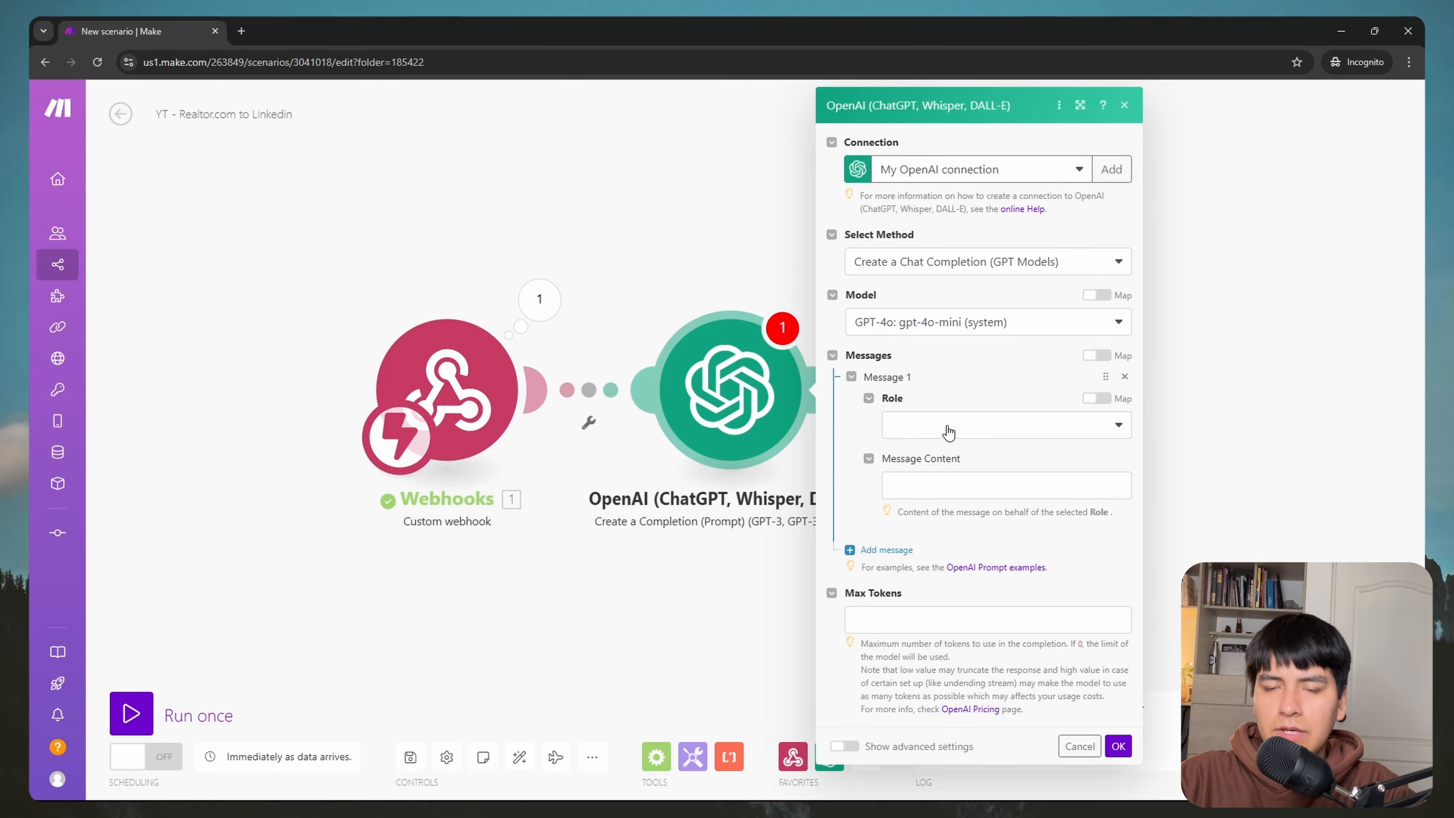
pyautogui.click(949, 431)
pyautogui.click(938, 477)
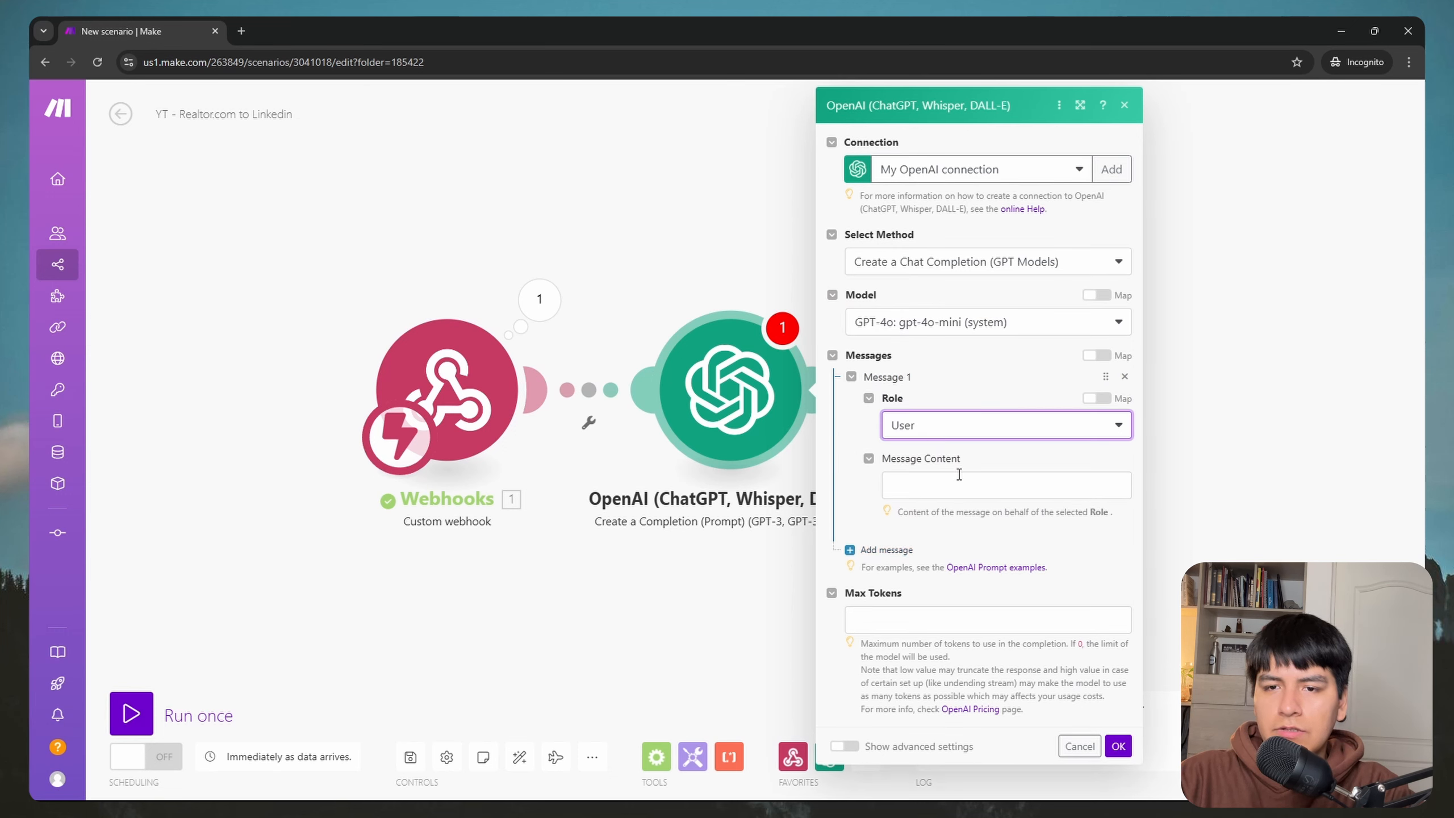
pyautogui.click(964, 479)
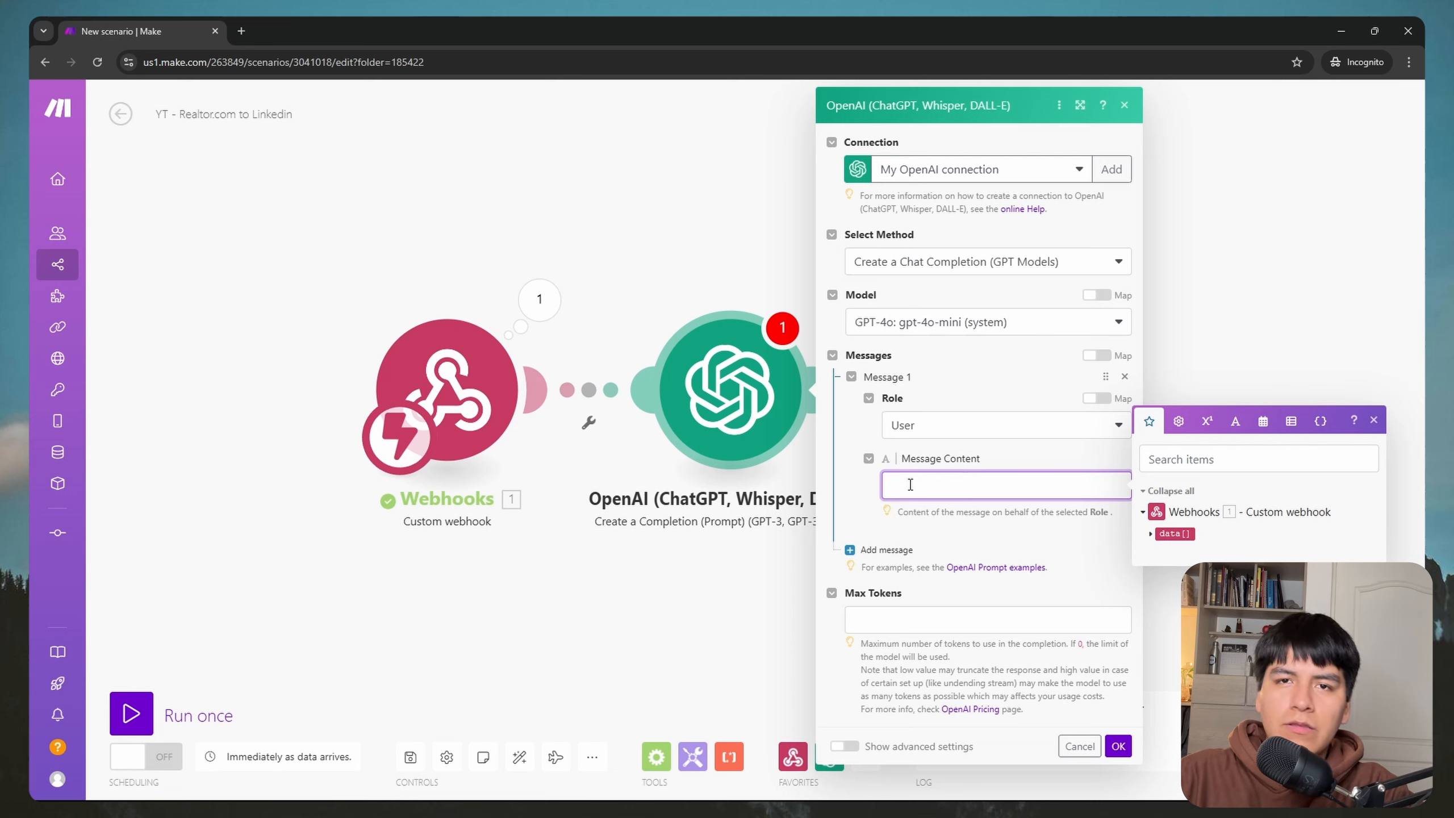
pyautogui.write('You are a real estate expert. Read the following information and create an amazing description for this house:  Price: Bed: Bath: Address: Size (sqr): Description:')
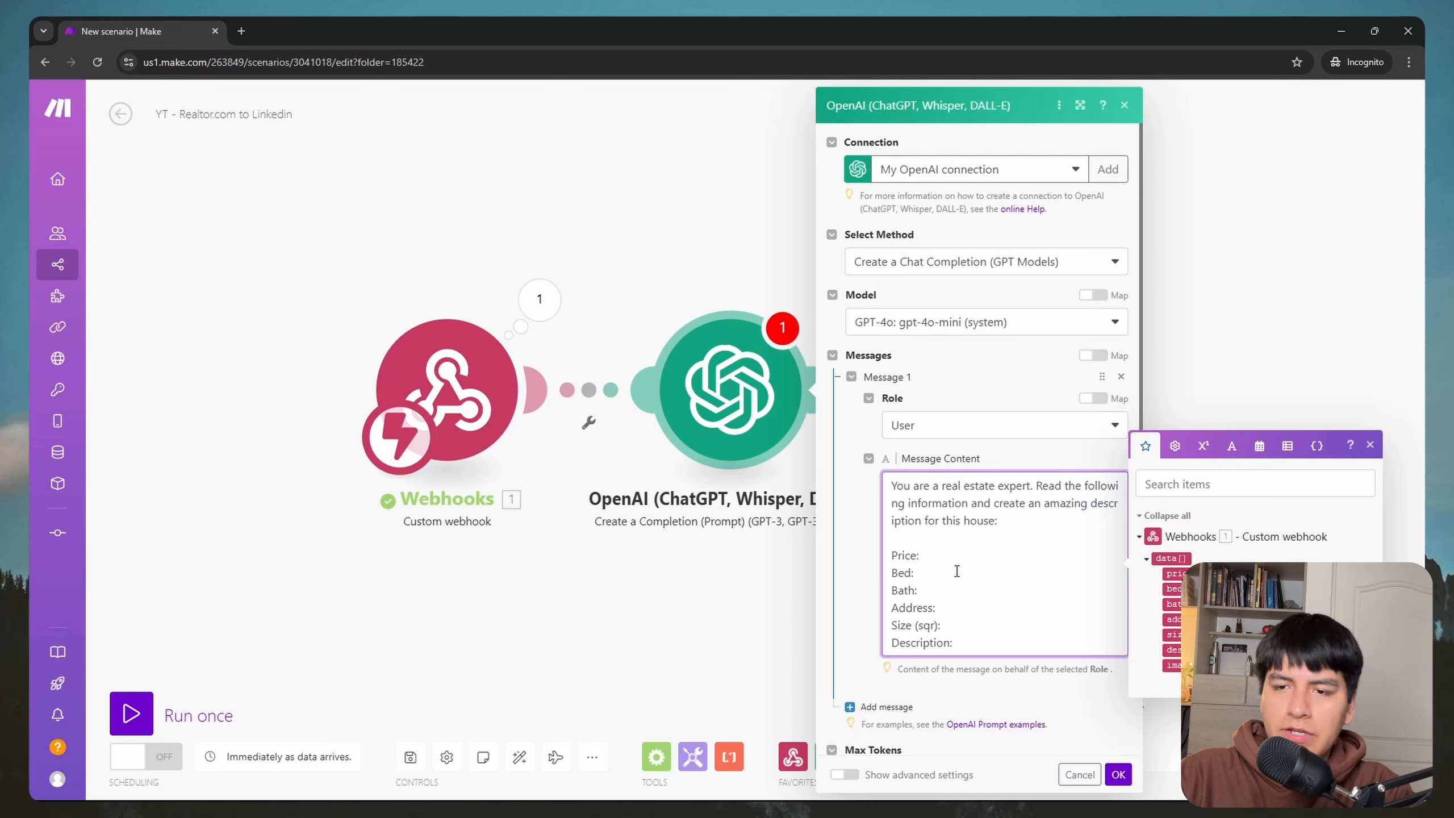
pyautogui.click(1171, 573)
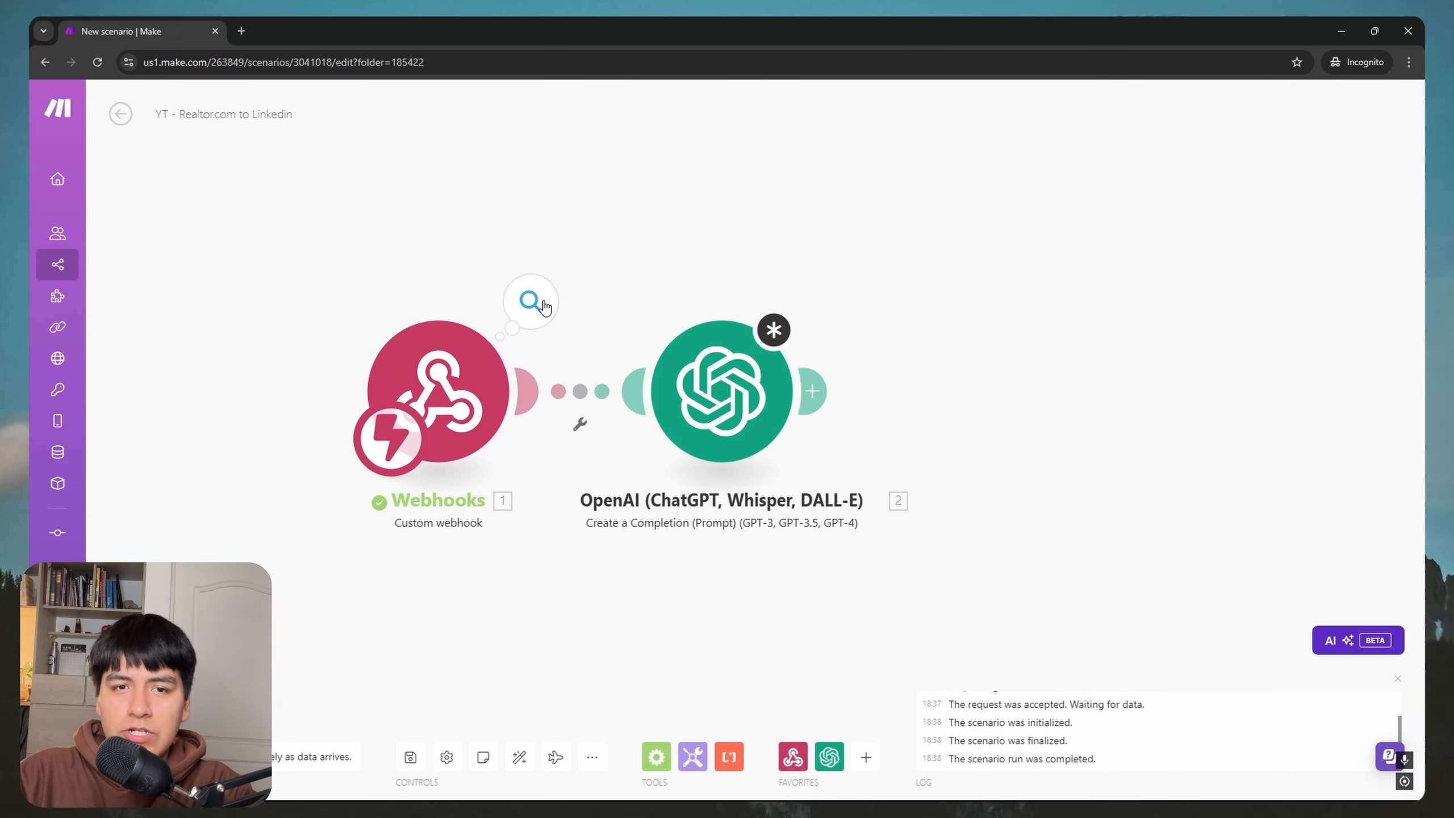
# Step: Inspect the webhook's received data array, expanding the fourth listing's fields
pyautogui.click(530, 301)
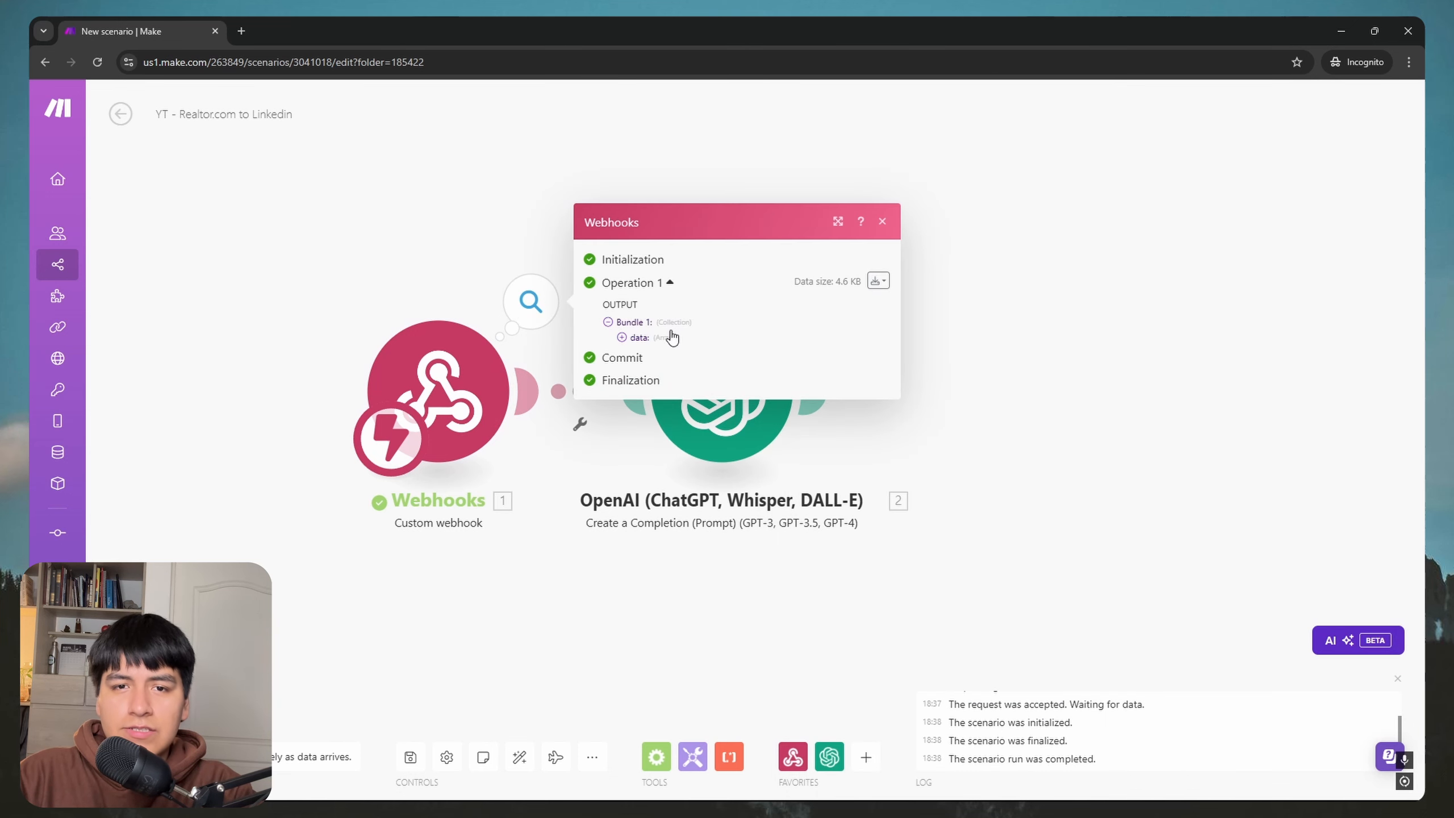
pyautogui.click(670, 338)
pyautogui.click(659, 367)
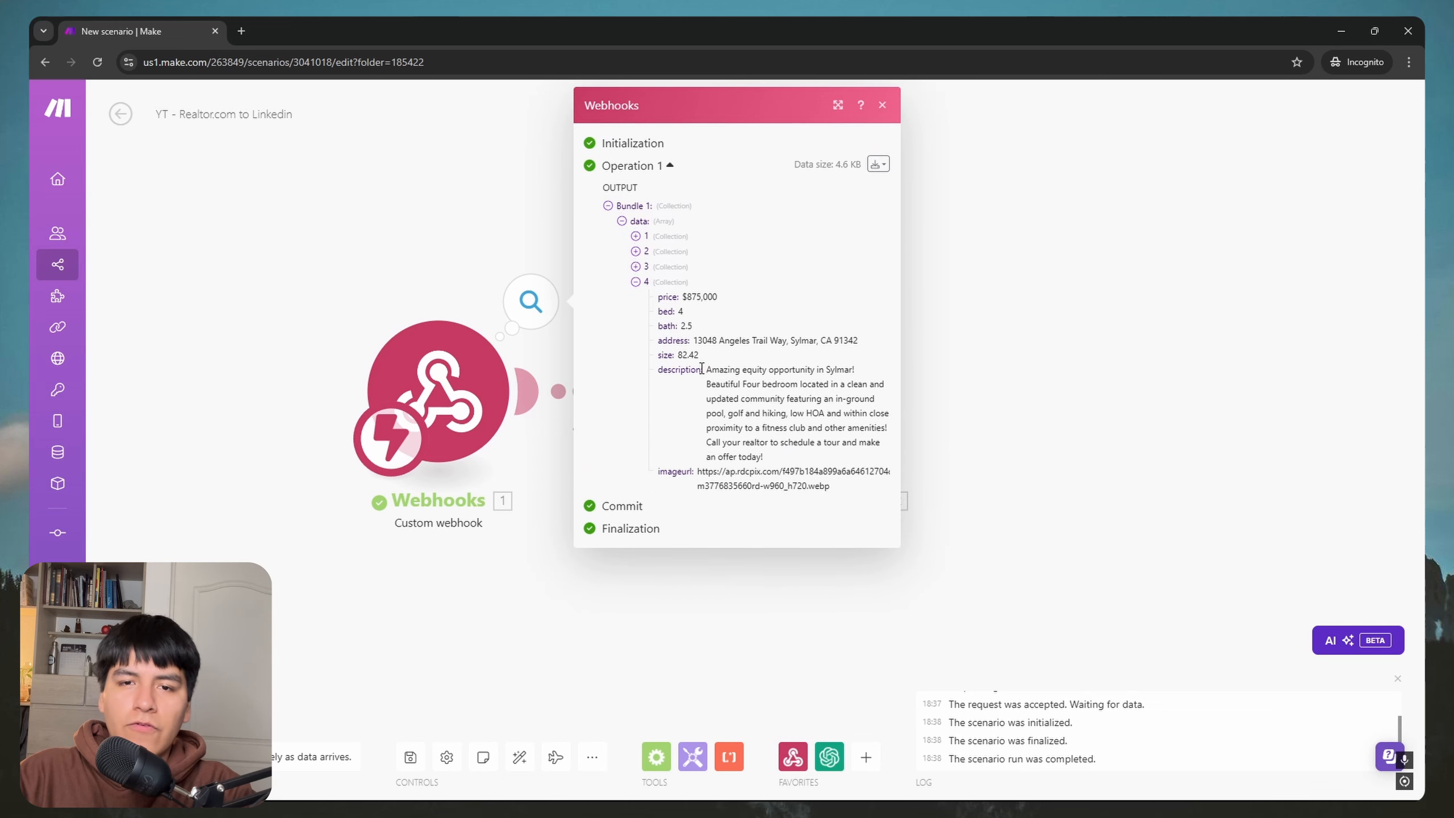
pyautogui.click(918, 383)
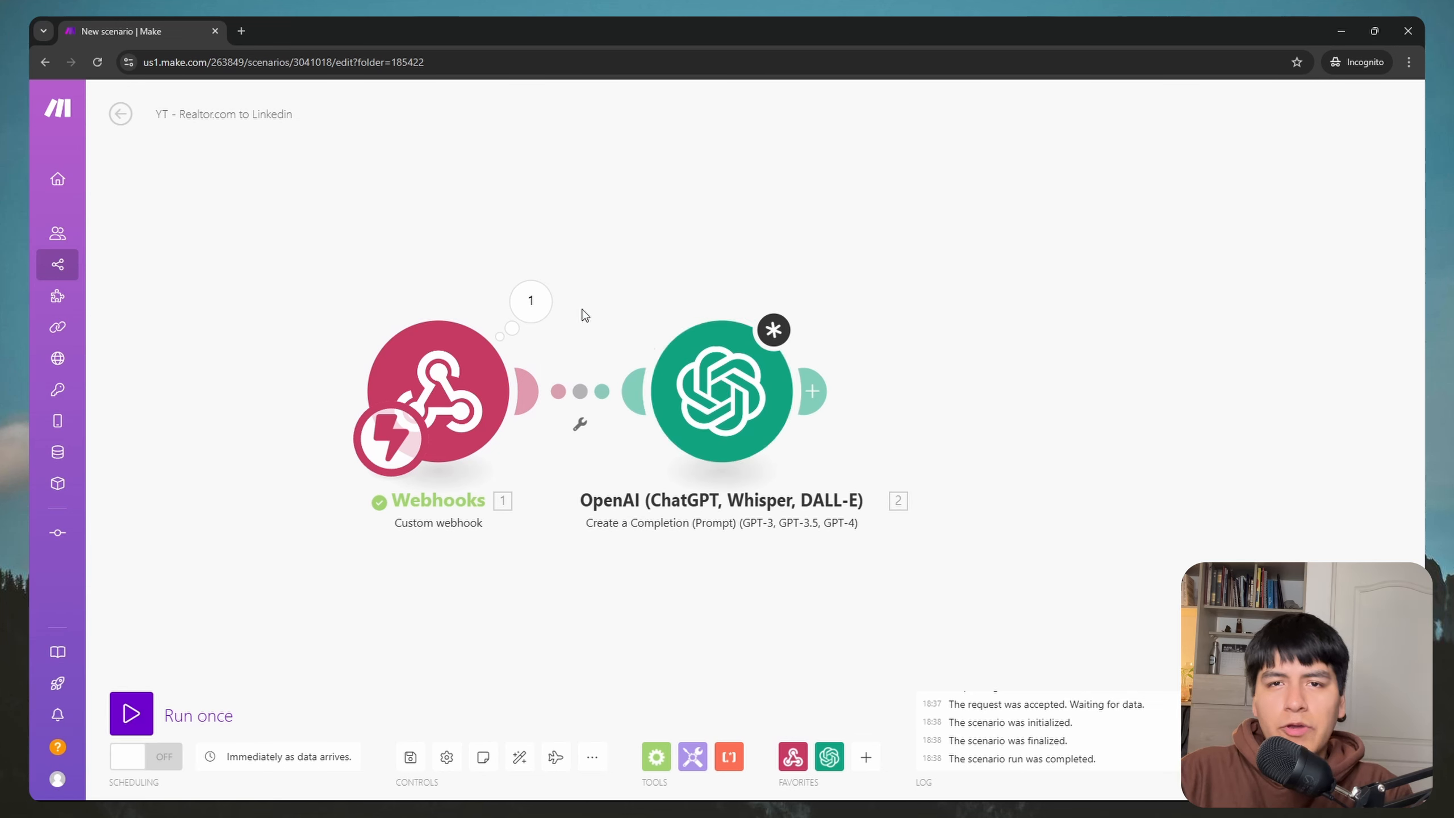
pyautogui.click(531, 300)
pyautogui.click(641, 339)
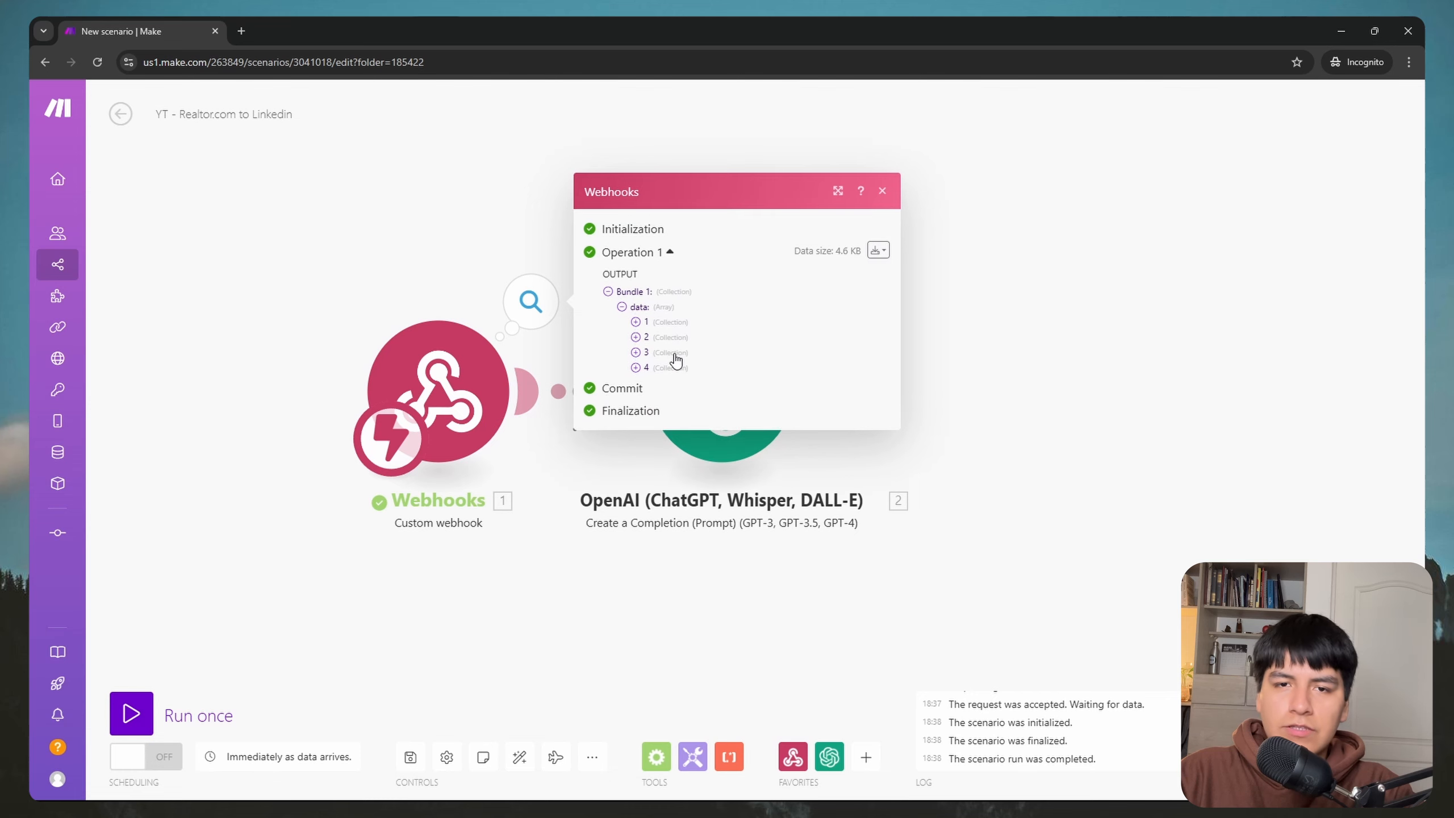
pyautogui.click(921, 423)
# Step: Move OpenAI aside and insert an Iterator after the webhook, mapping the webhook's data[] array
pyautogui.moveTo(737, 419); pyautogui.dragTo(725, 419)
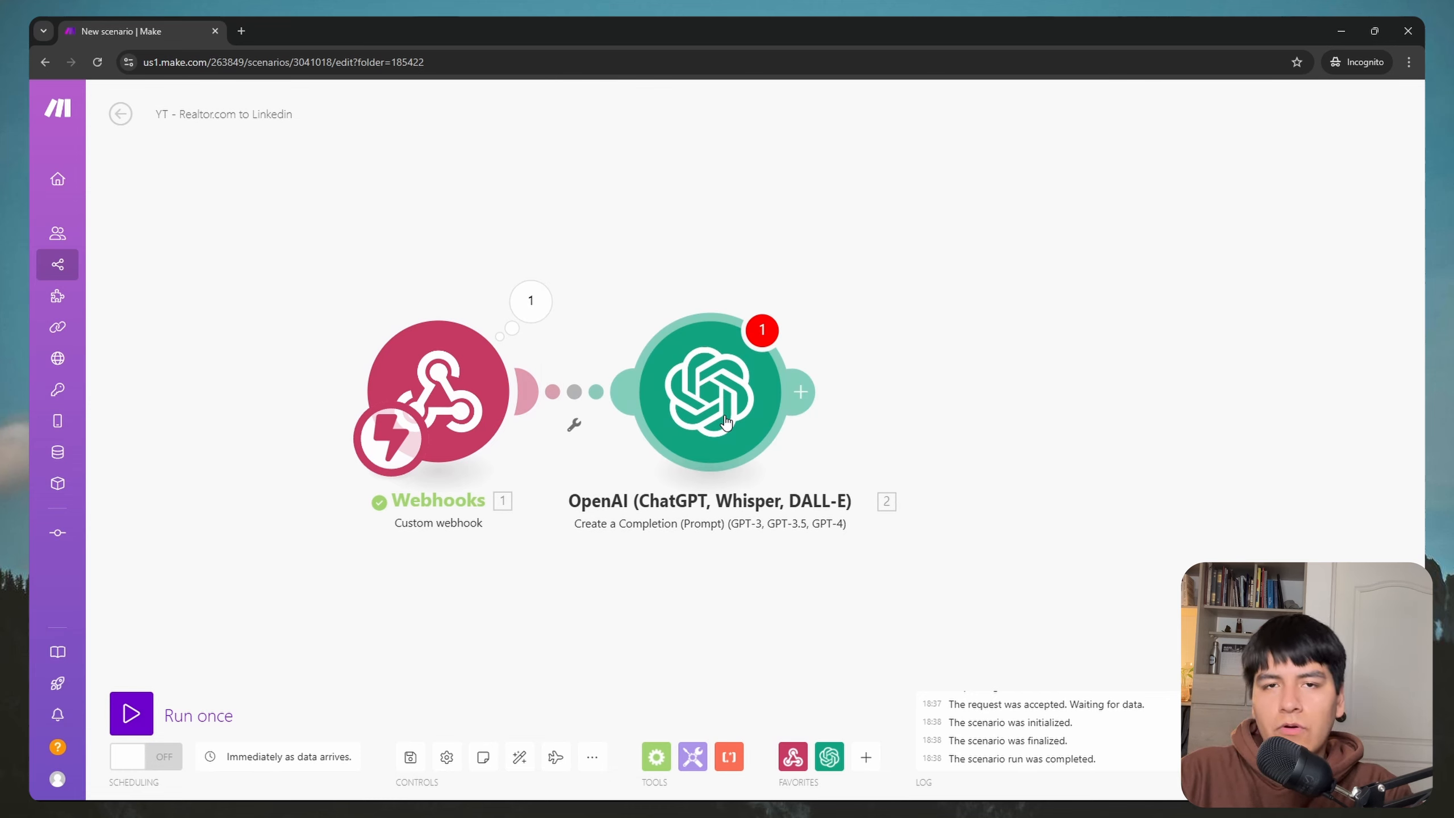
pyautogui.moveTo(725, 429); pyautogui.dragTo(1062, 426)
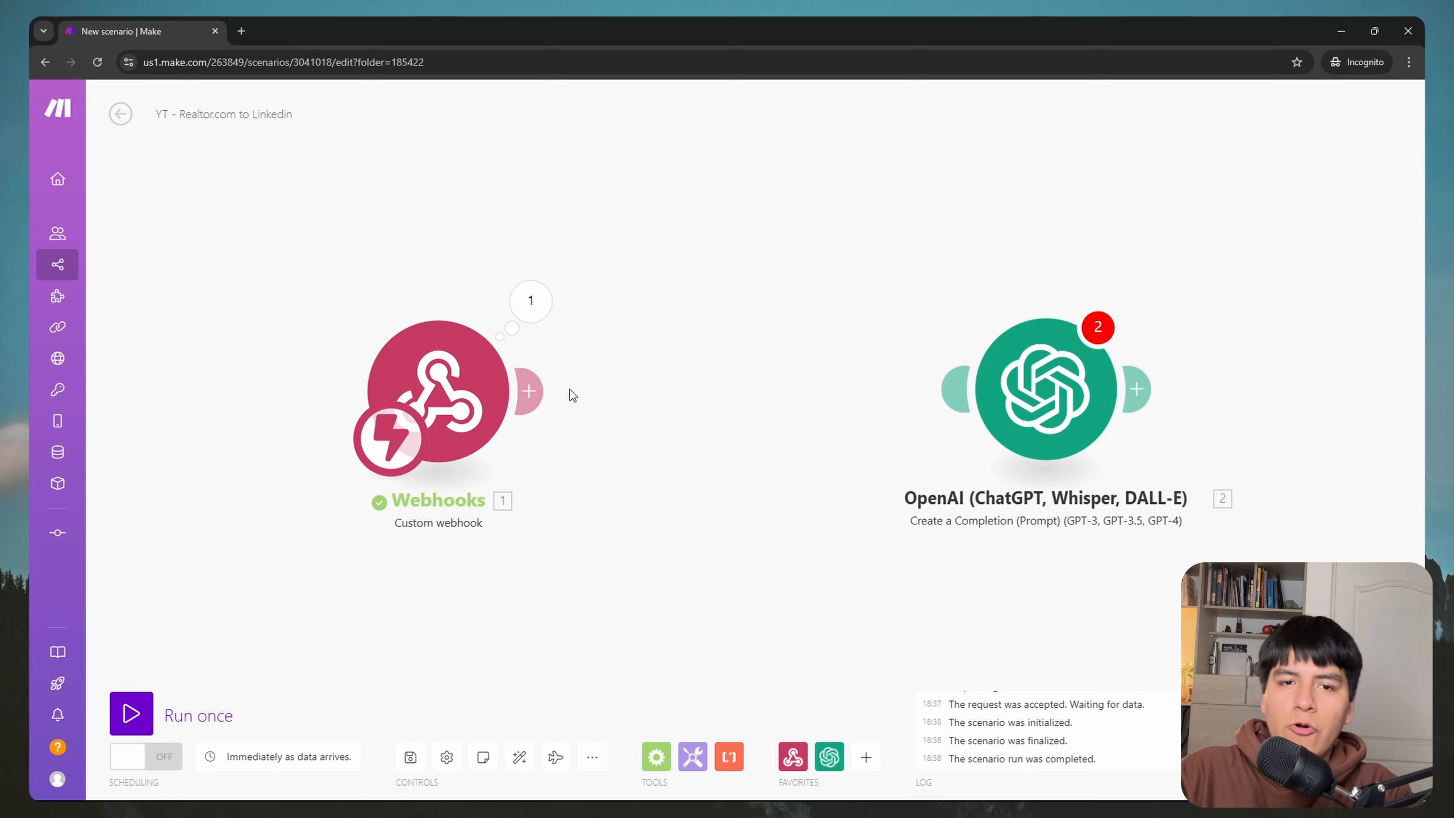
pyautogui.click(529, 394)
pyautogui.write('itera')
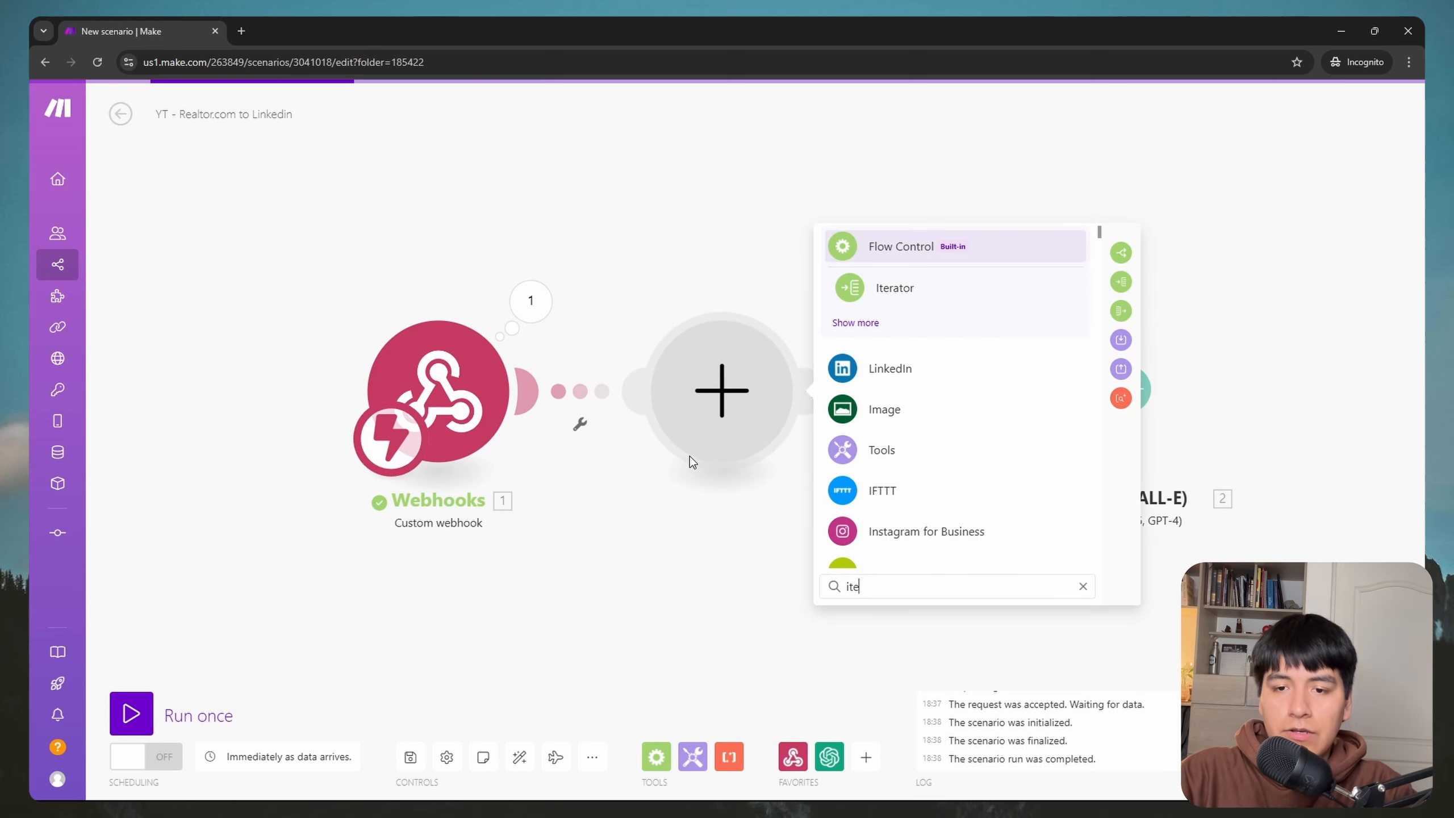
pyautogui.click(888, 292)
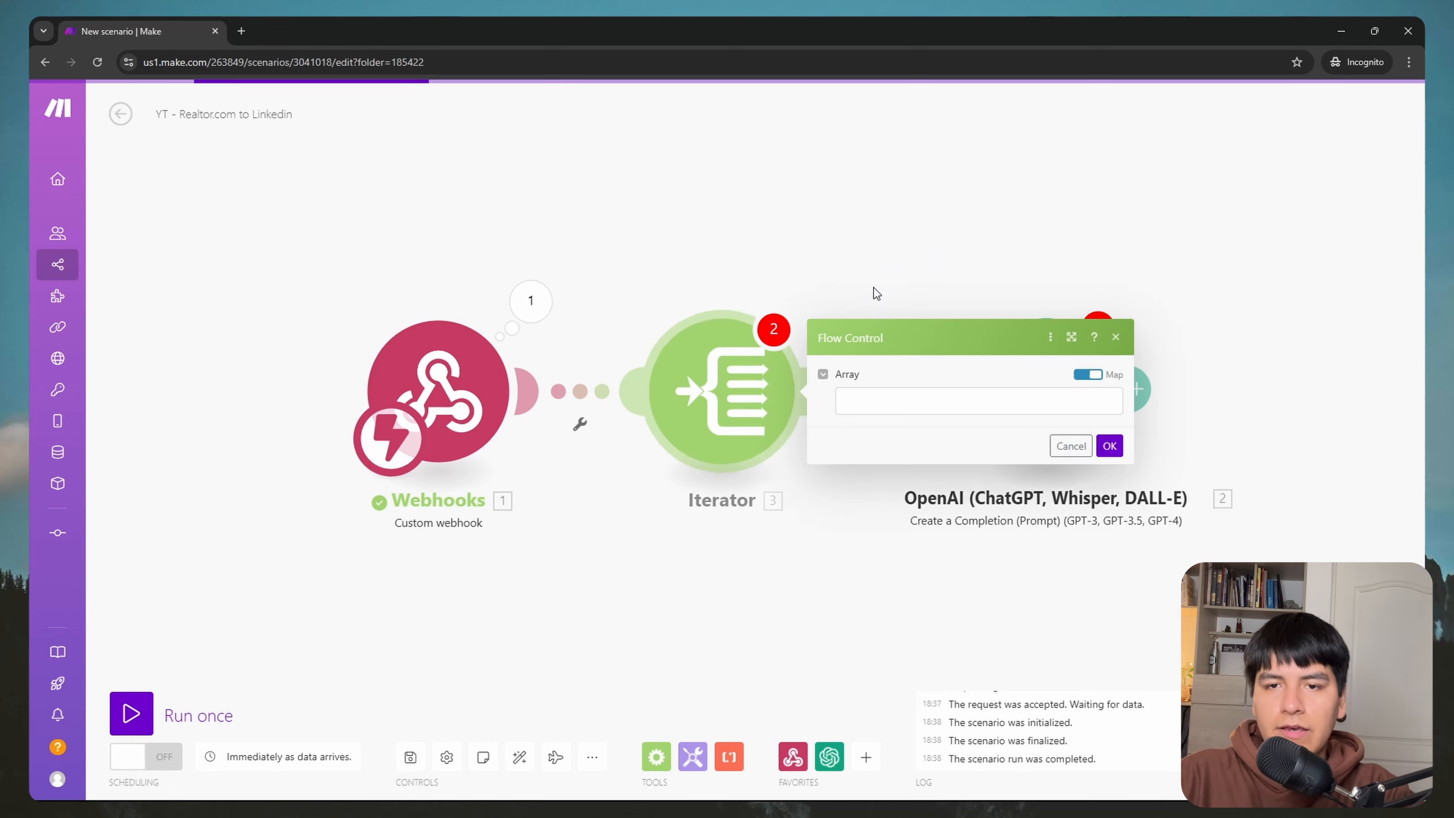
pyautogui.click(883, 397)
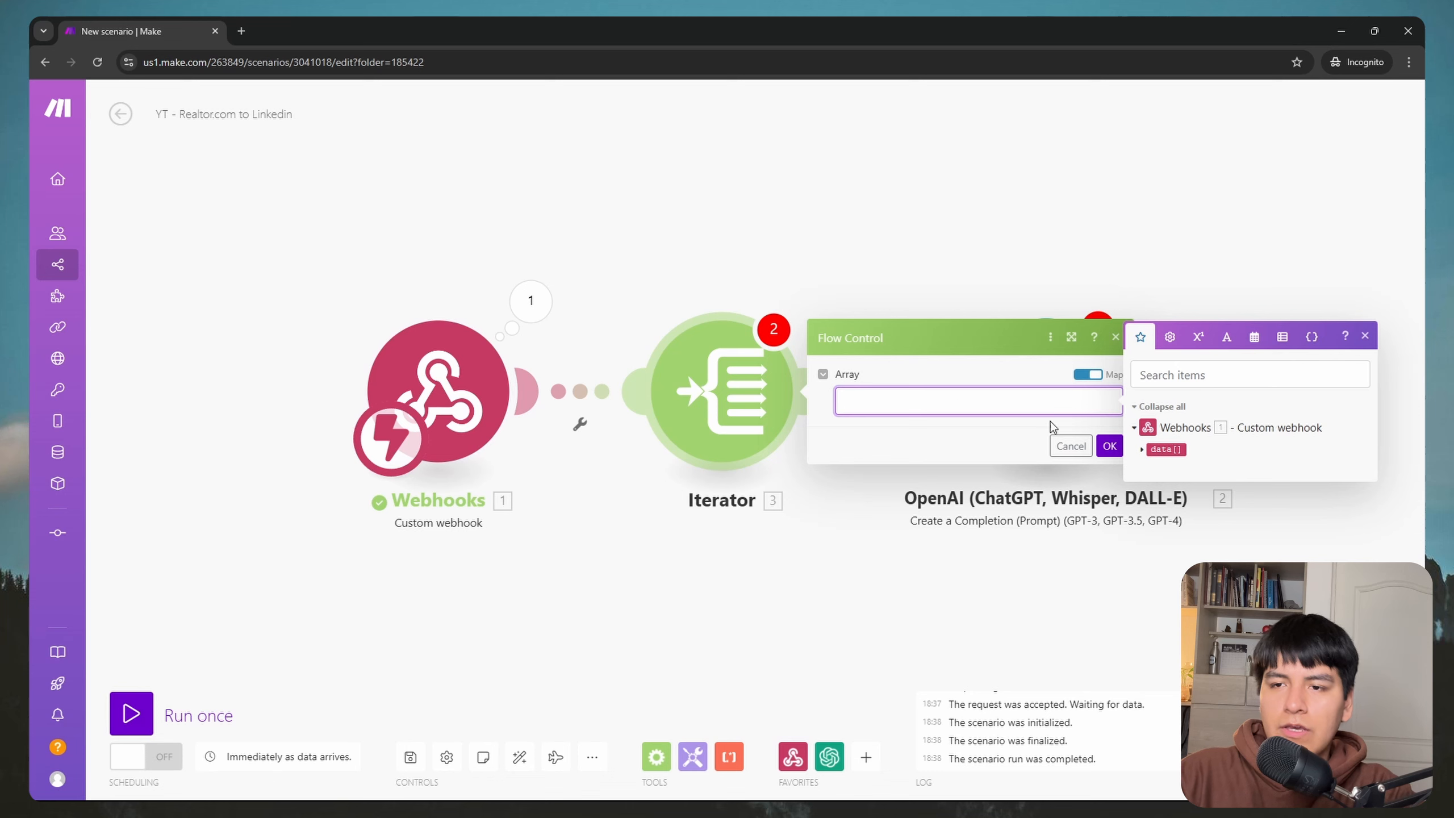
pyautogui.click(1142, 450)
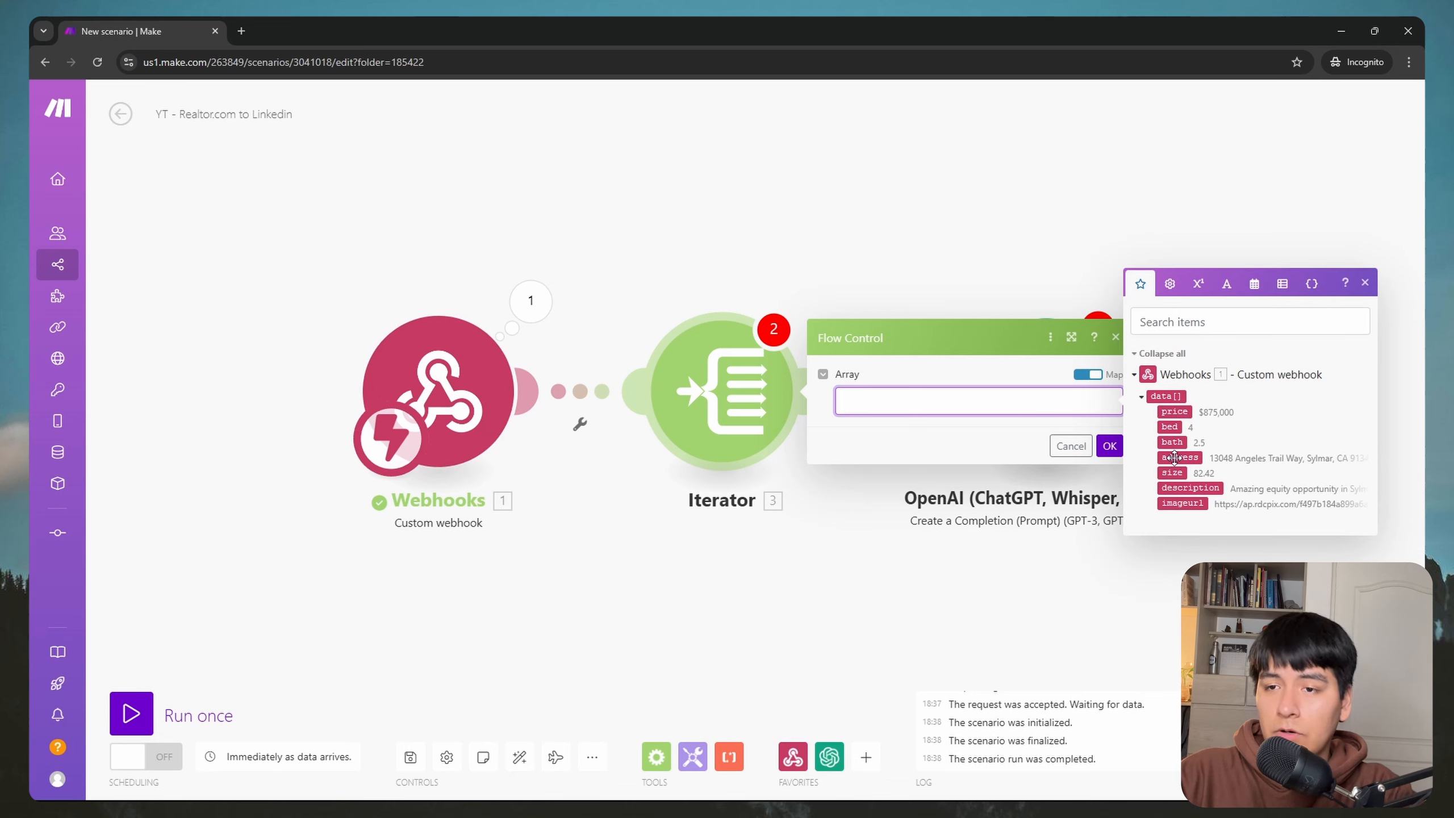
pyautogui.click(1166, 396)
pyautogui.click(995, 449)
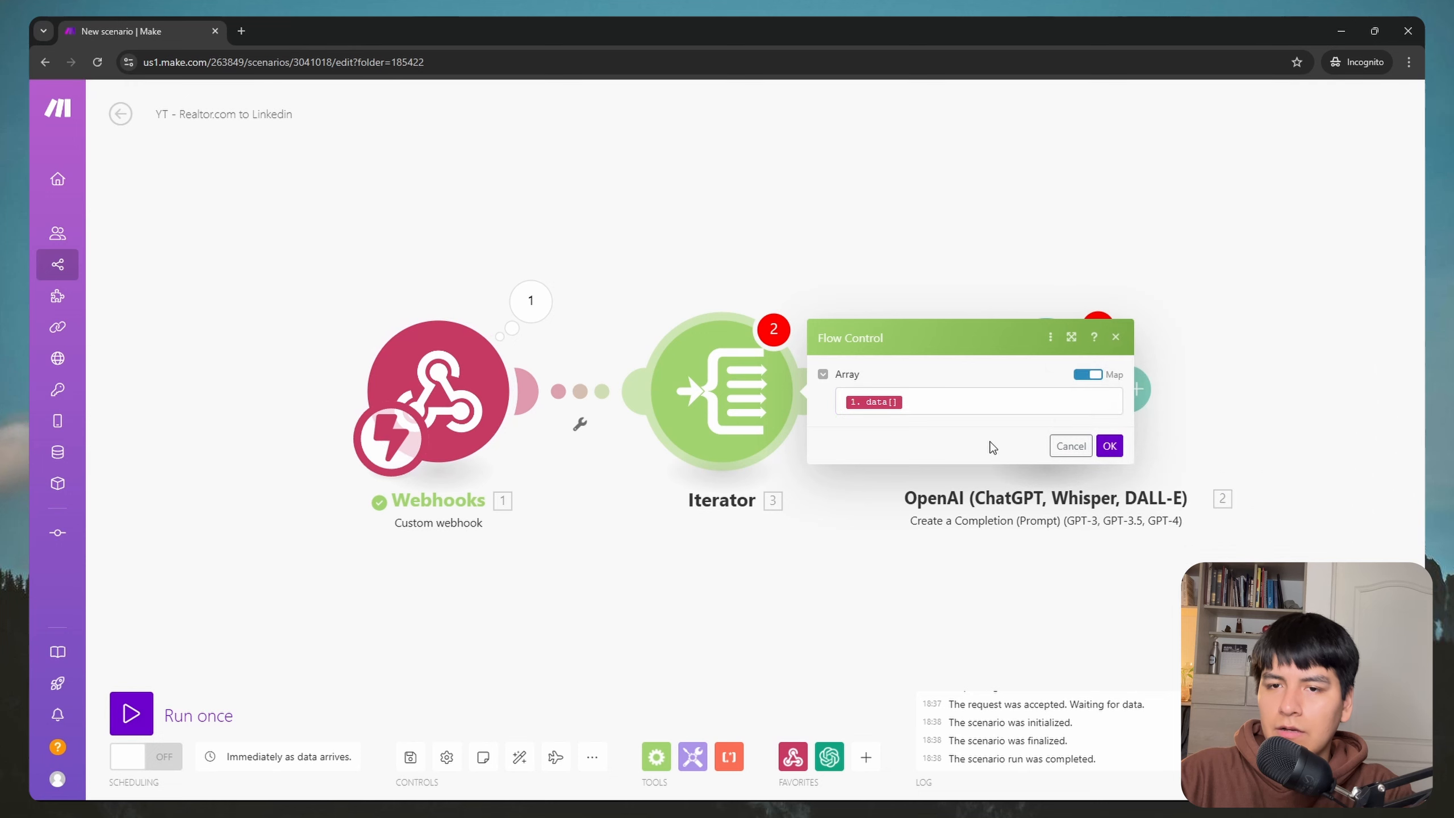
pyautogui.click(1110, 446)
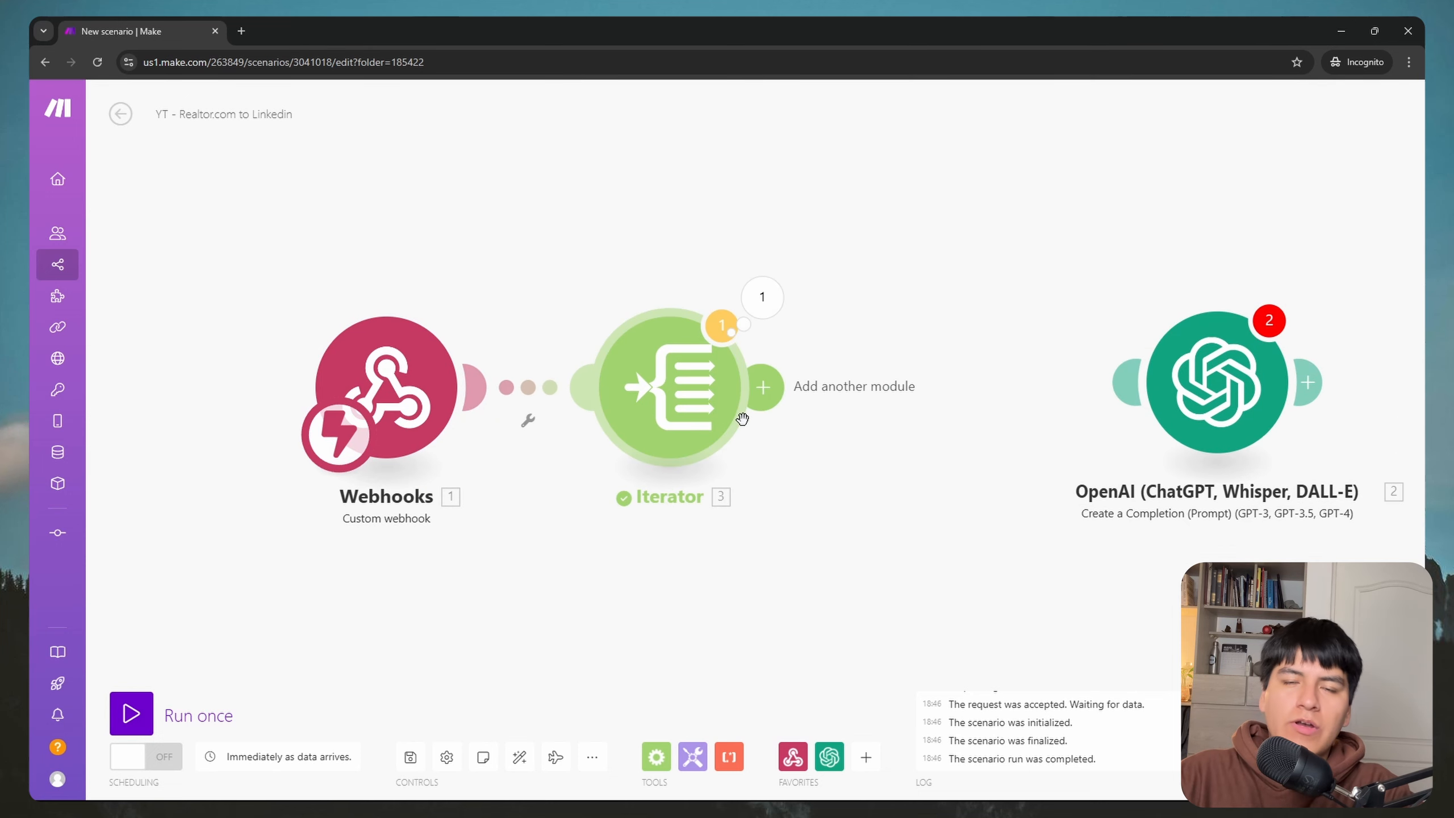
# Step: Run the scenario once despite the transformer warning and review the webhook's data array
pyautogui.click(143, 704)
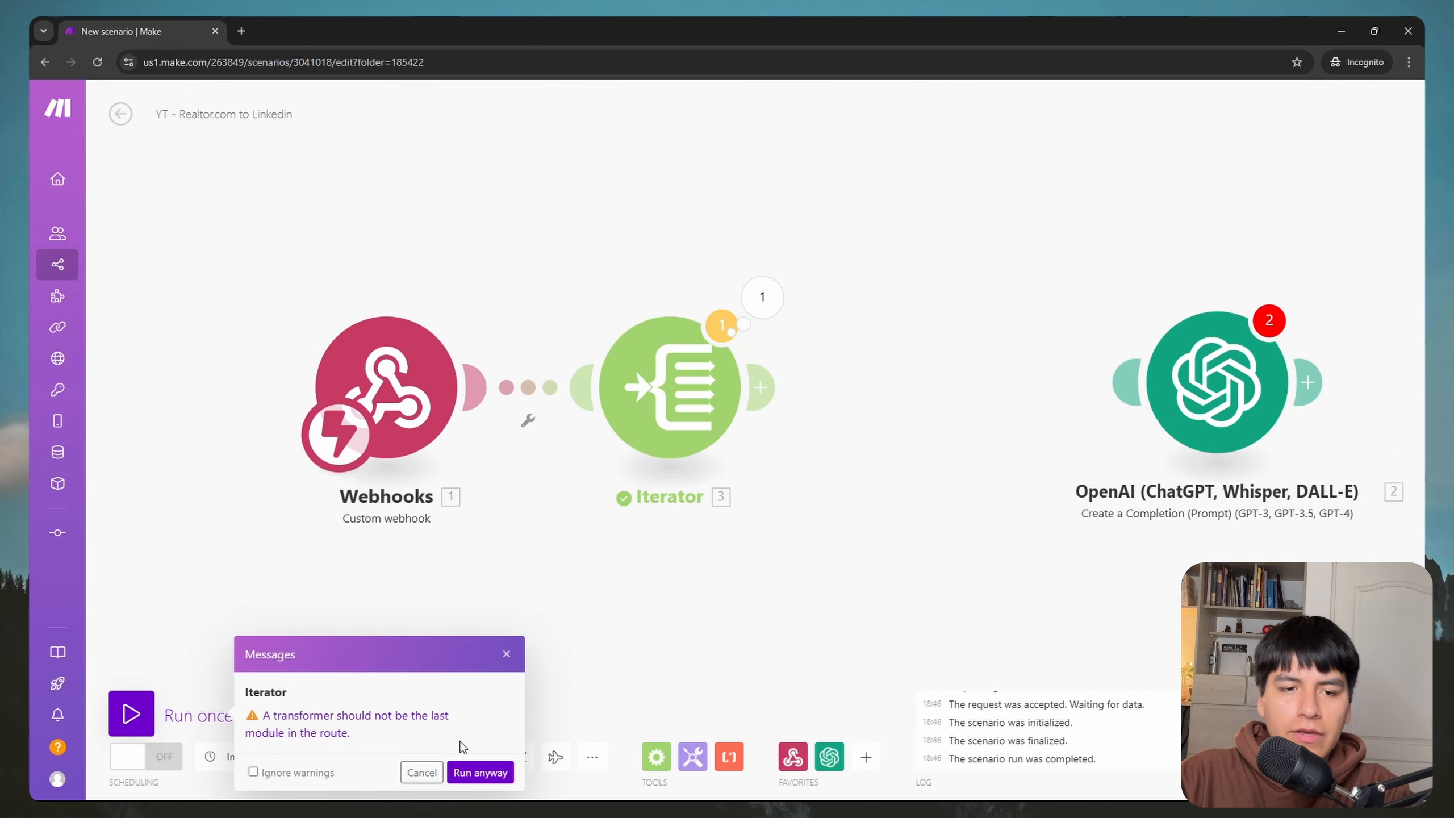
pyautogui.click(481, 772)
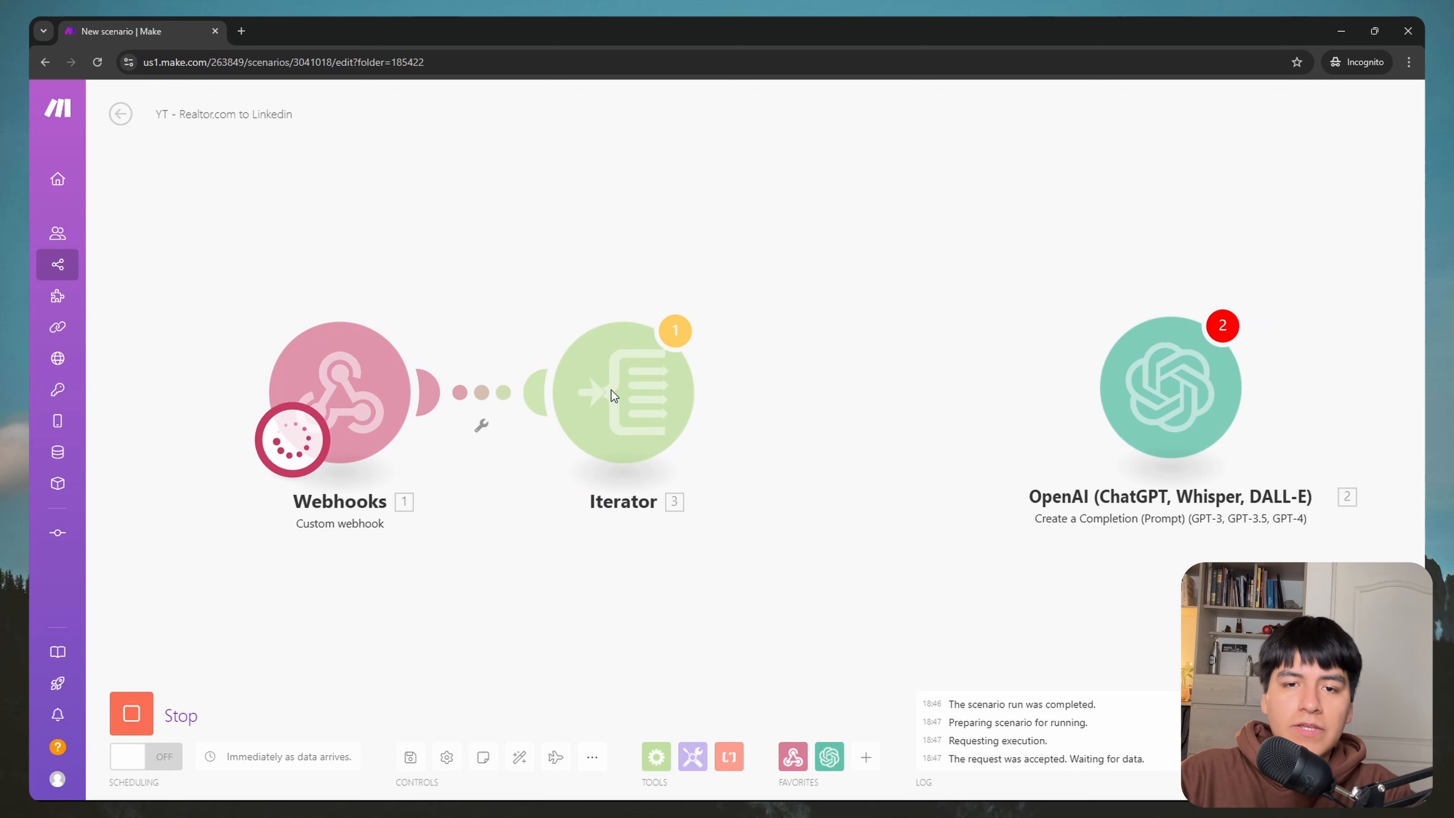
pyautogui.press('super')
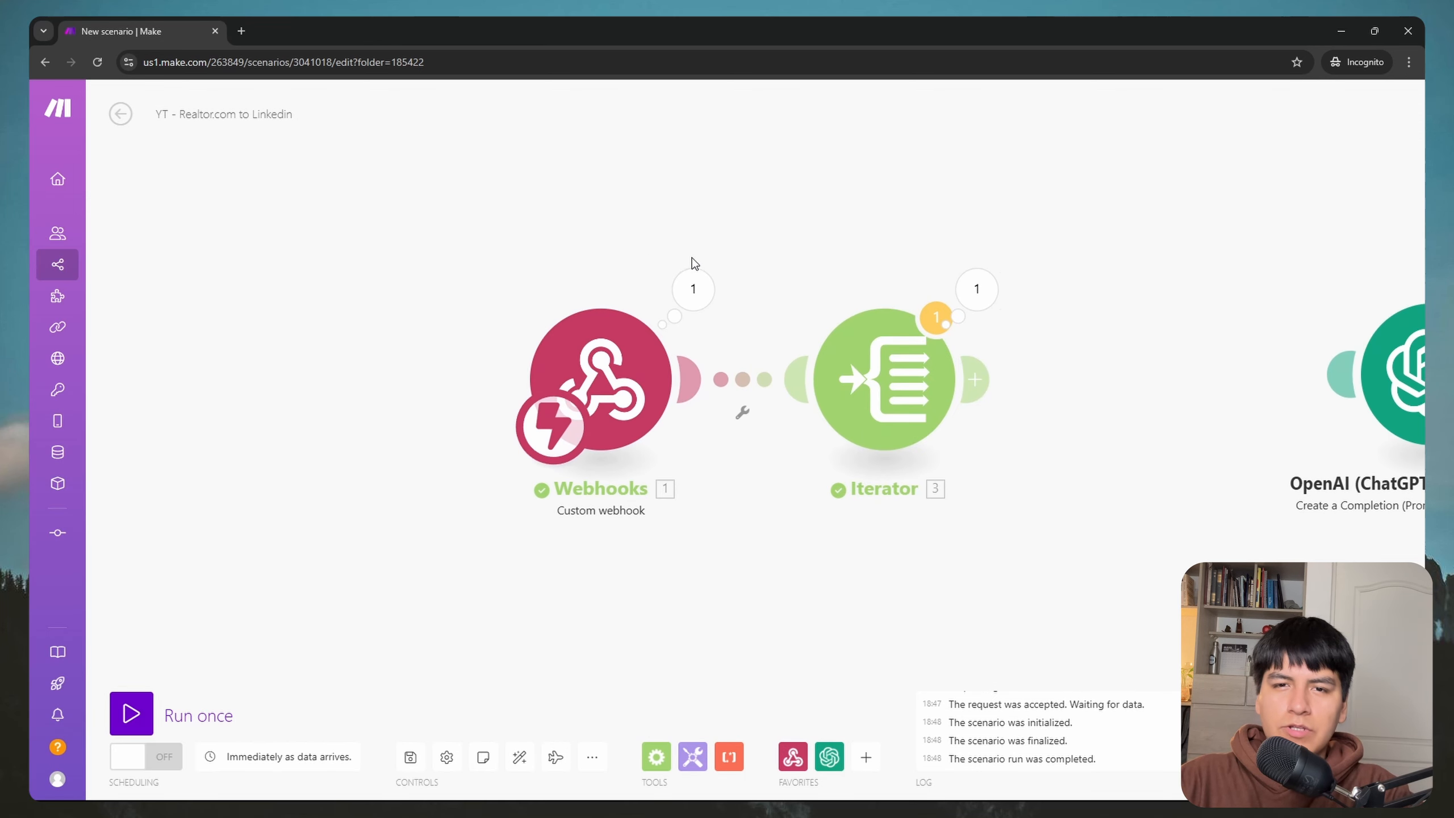
pyautogui.click(692, 289)
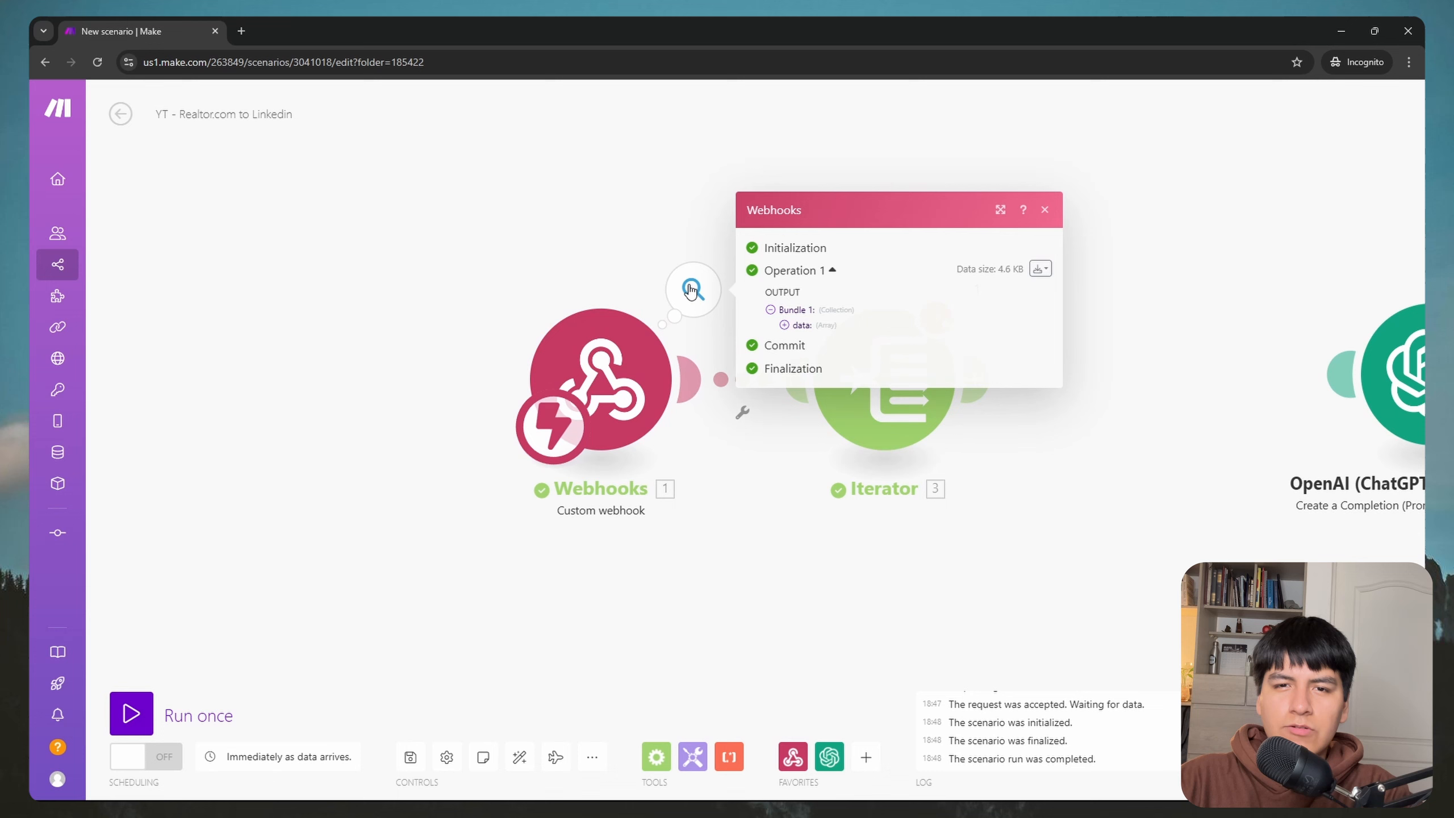
pyautogui.click(828, 316)
pyautogui.click(840, 319)
pyautogui.click(1190, 319)
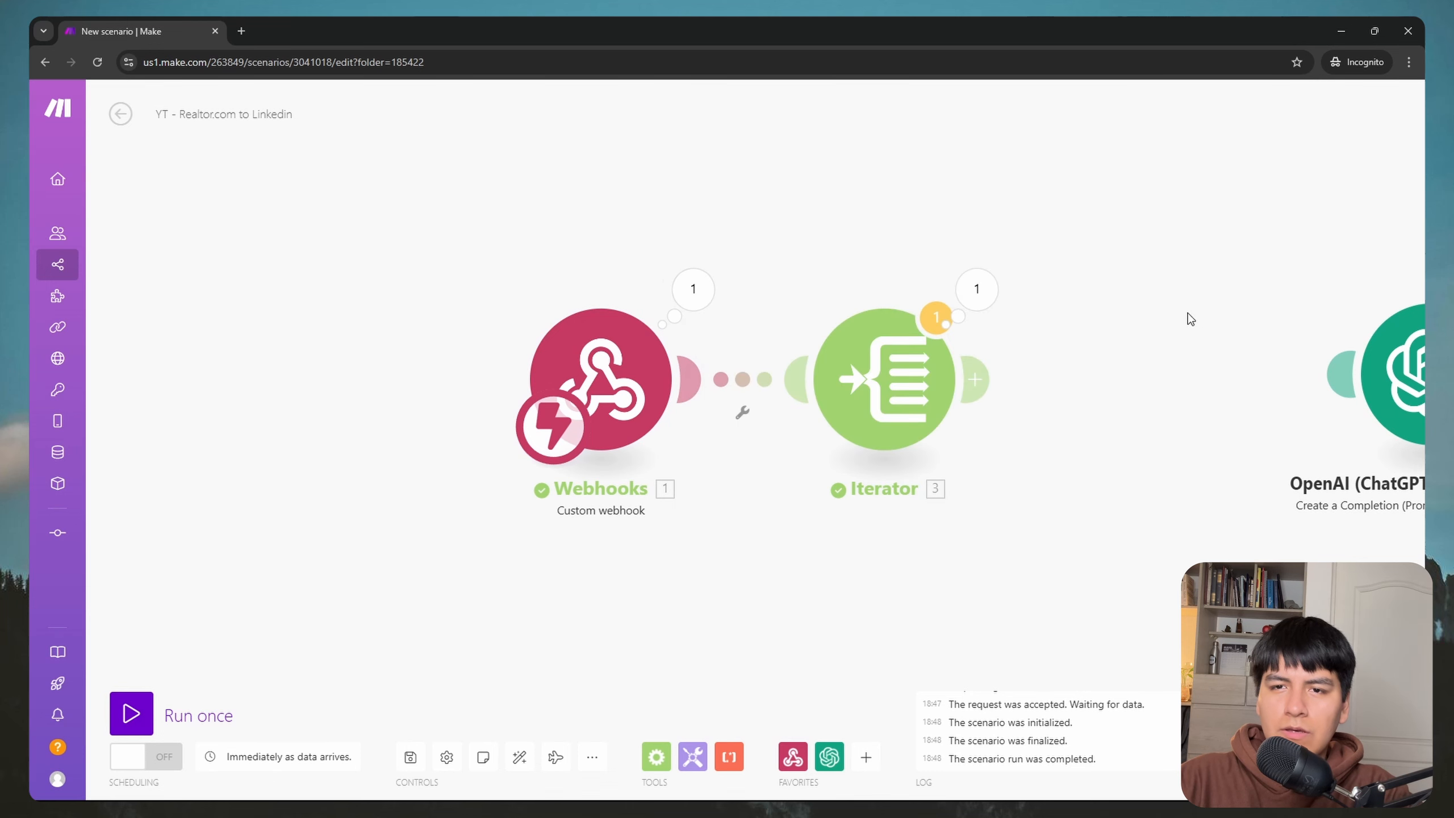
# Step: Browse the Iterator's output to confirm four separate listing bundles
pyautogui.click(825, 281)
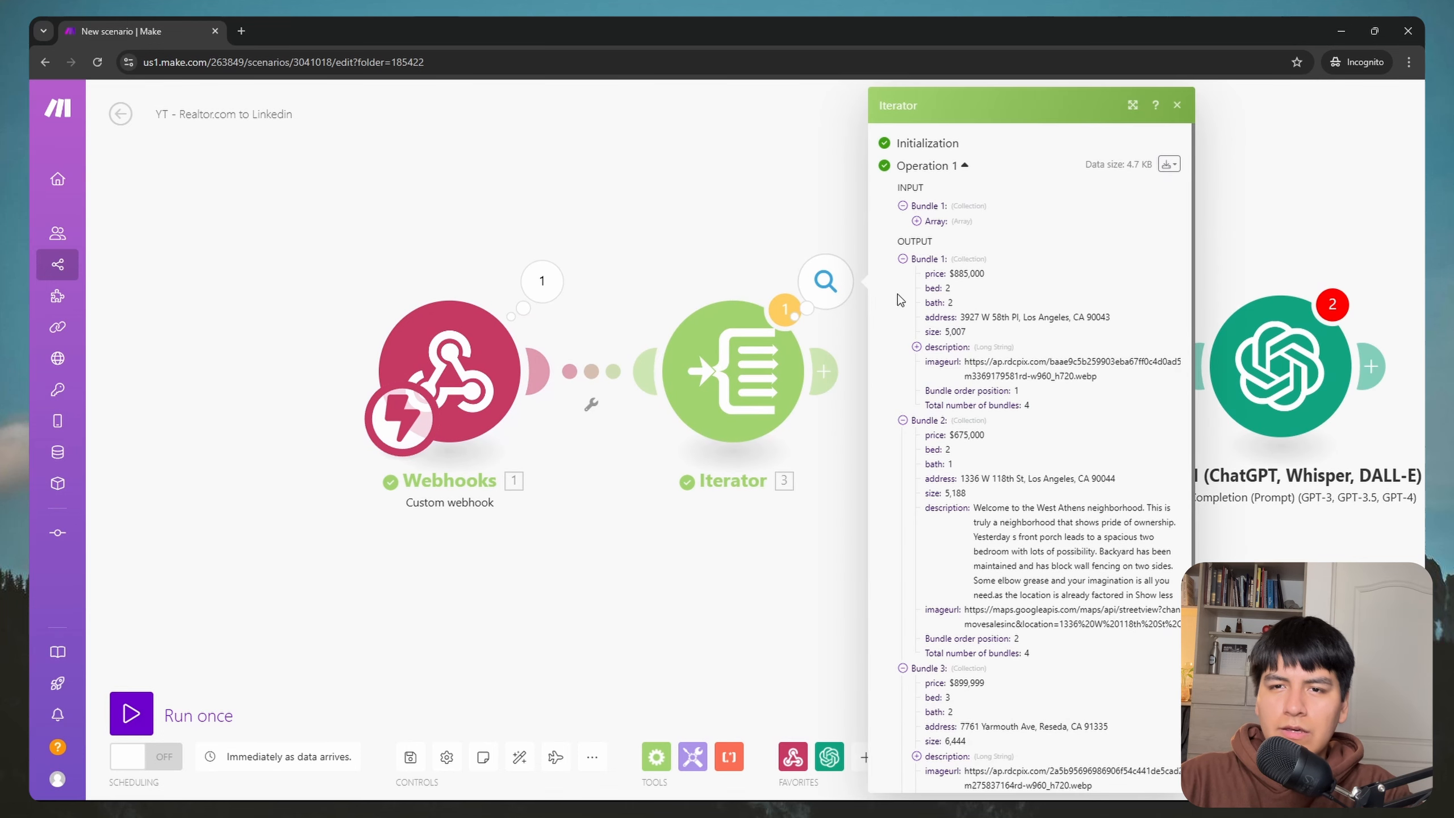
pyautogui.click(958, 225)
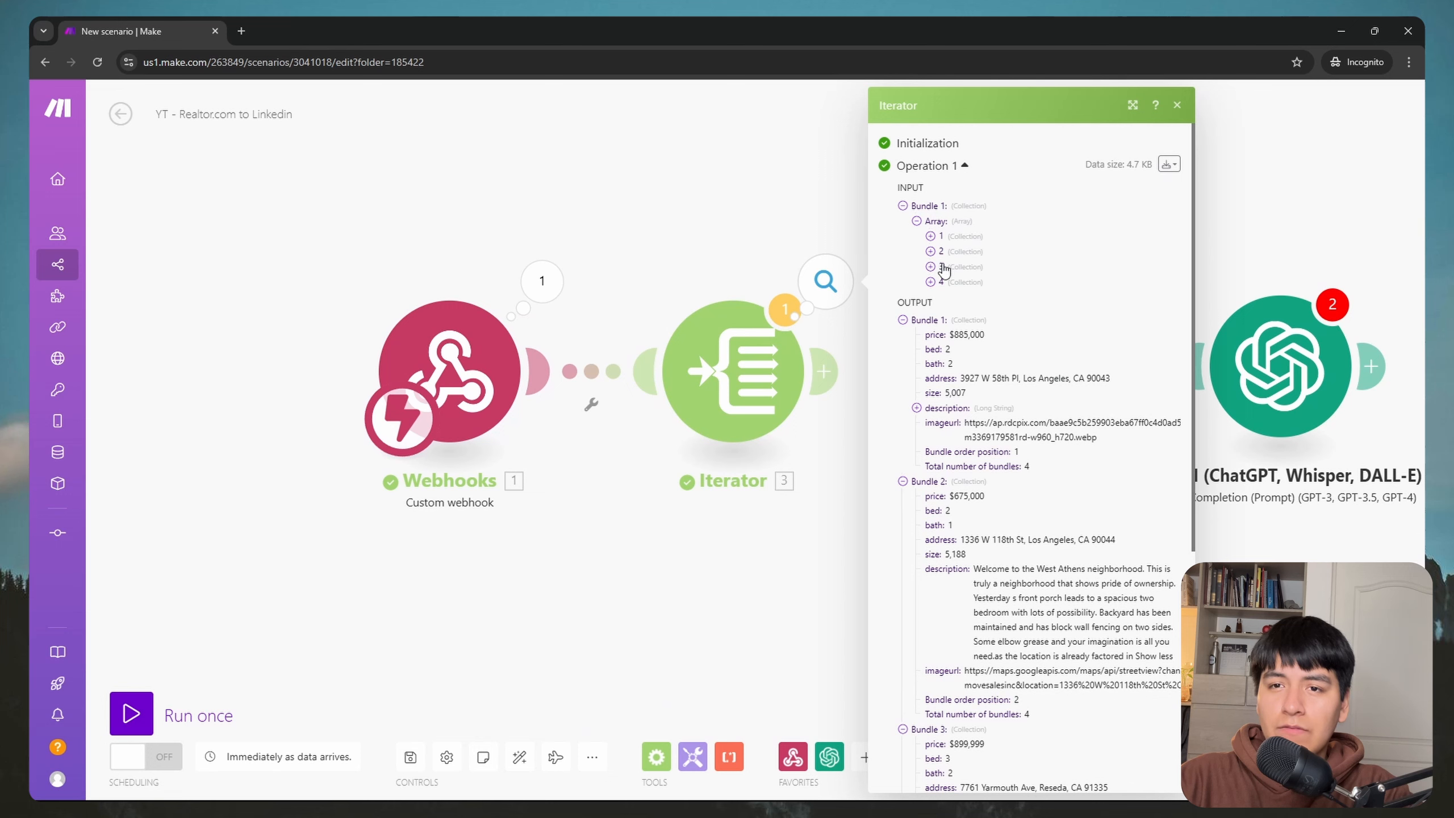
pyautogui.scroll(-3, 1024, 230)
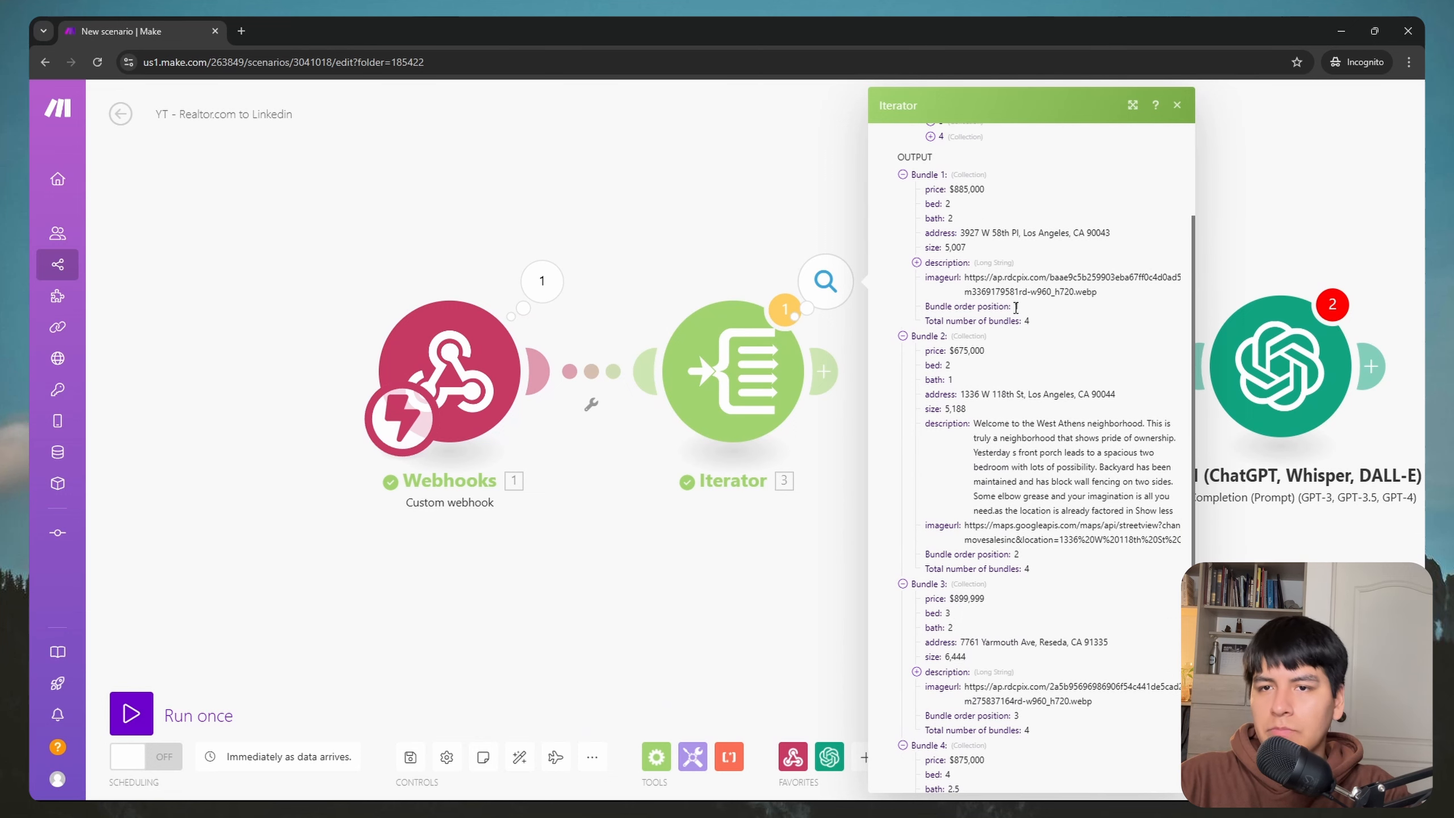
pyautogui.scroll(-5, 1016, 308)
pyautogui.scroll(8, 1047, 401)
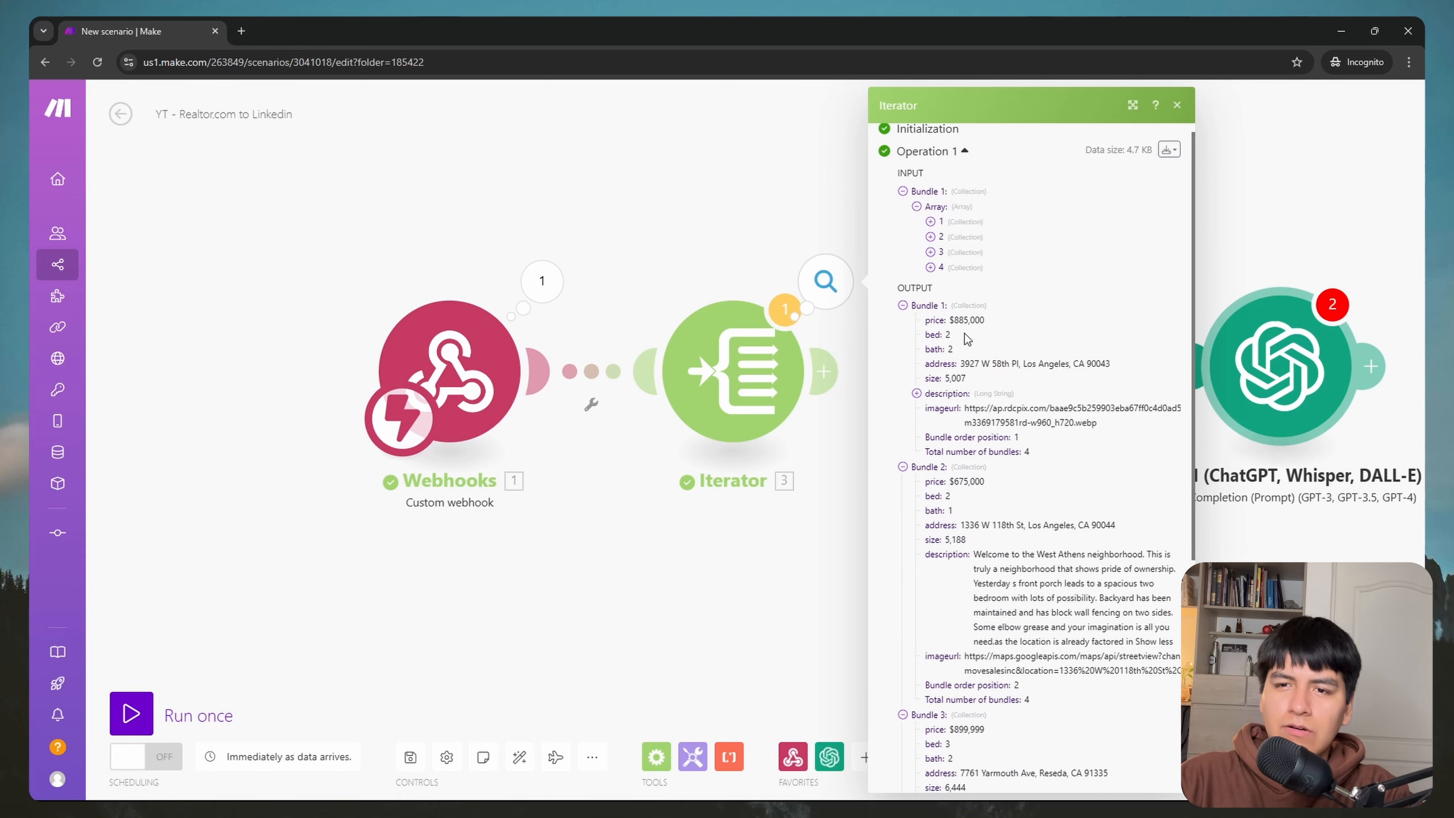
pyautogui.scroll(-2, 966, 338)
pyautogui.click(830, 572)
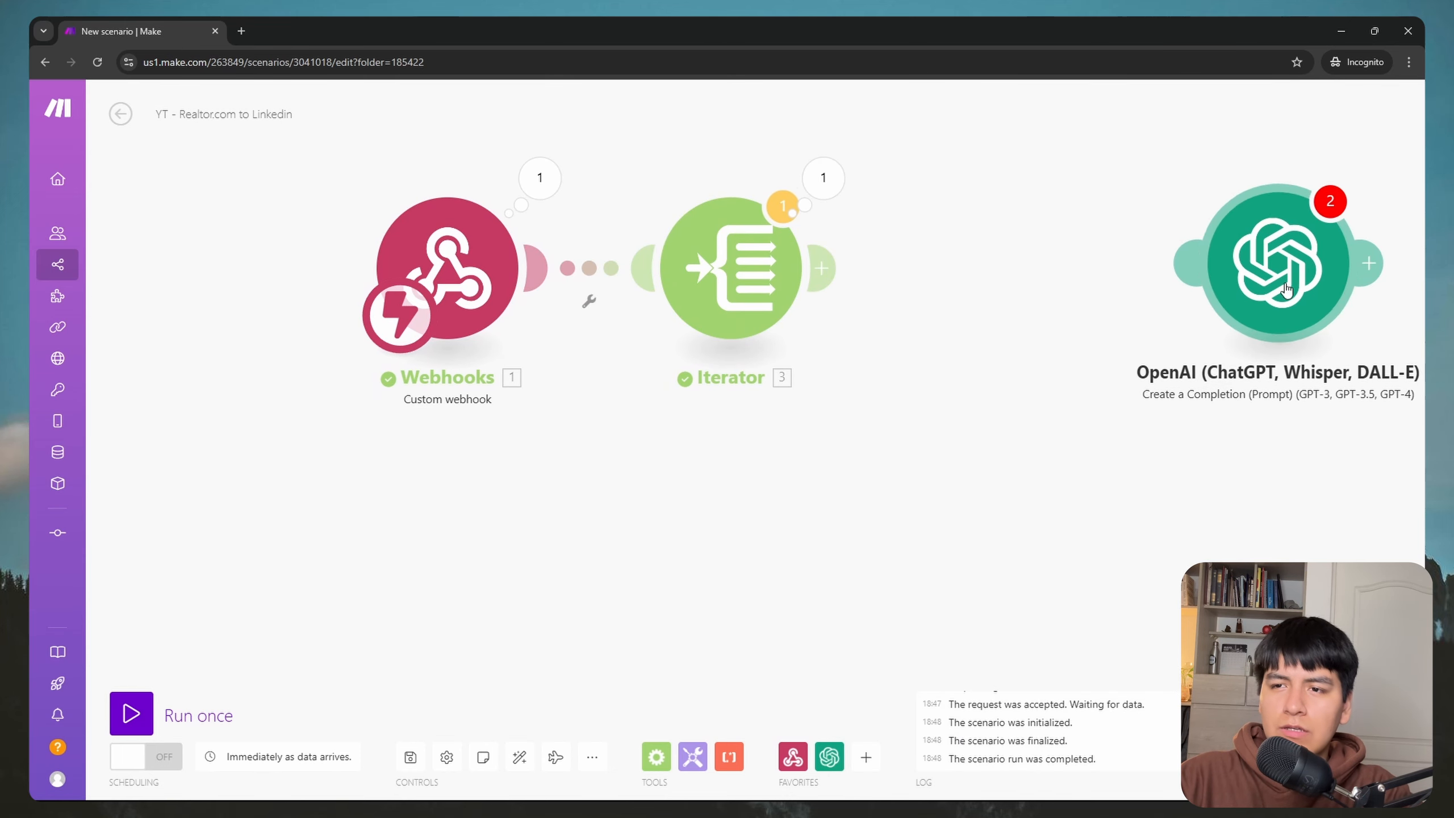
# Step: Reattach the OpenAI module after the Iterator and open its prompt for editing
pyautogui.moveTo(1264, 281); pyautogui.dragTo(1011, 291)
pyautogui.moveTo(1240, 199); pyautogui.dragTo(951, 185)
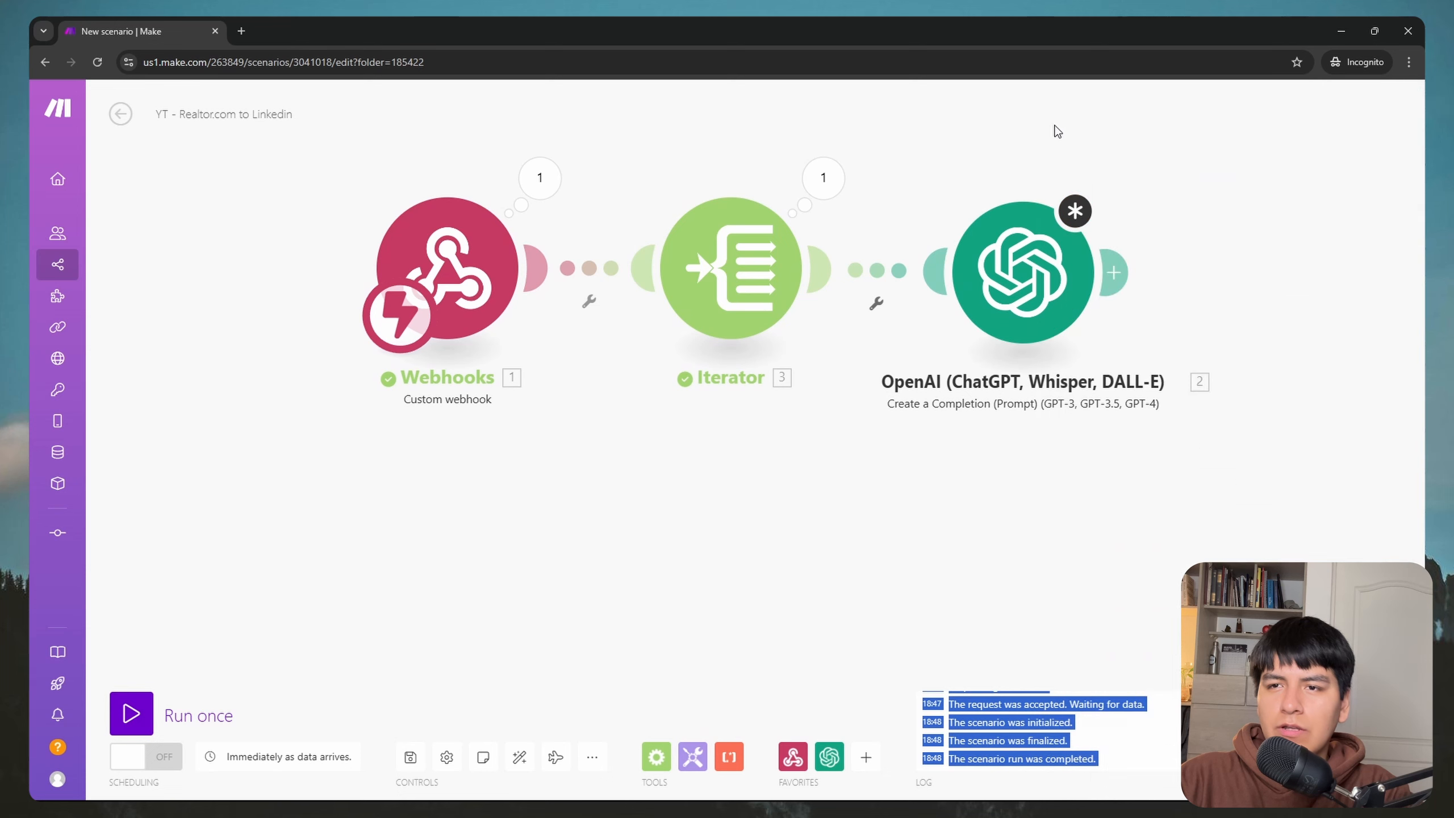
pyautogui.click(1078, 377)
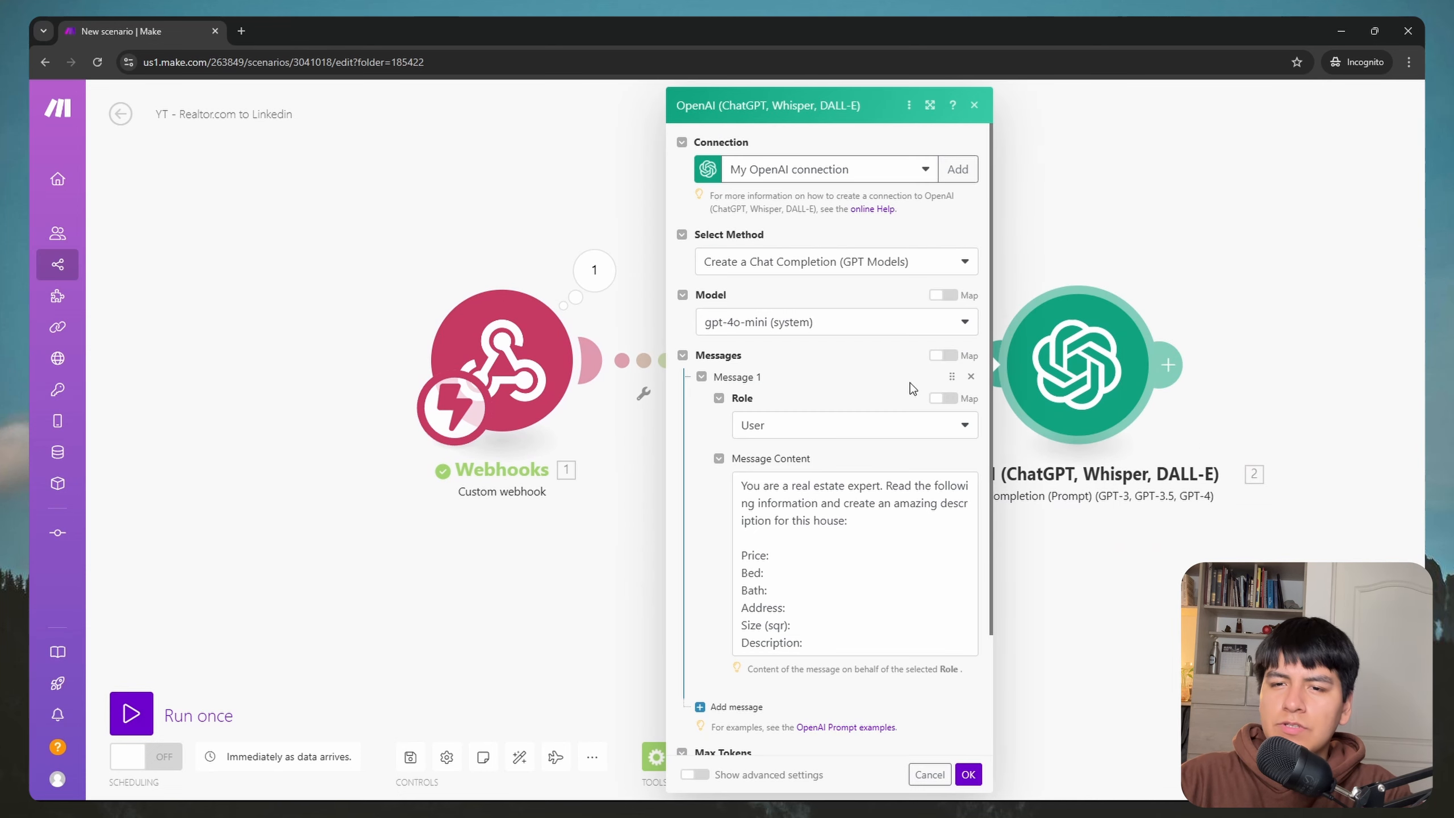
pyautogui.click(784, 553)
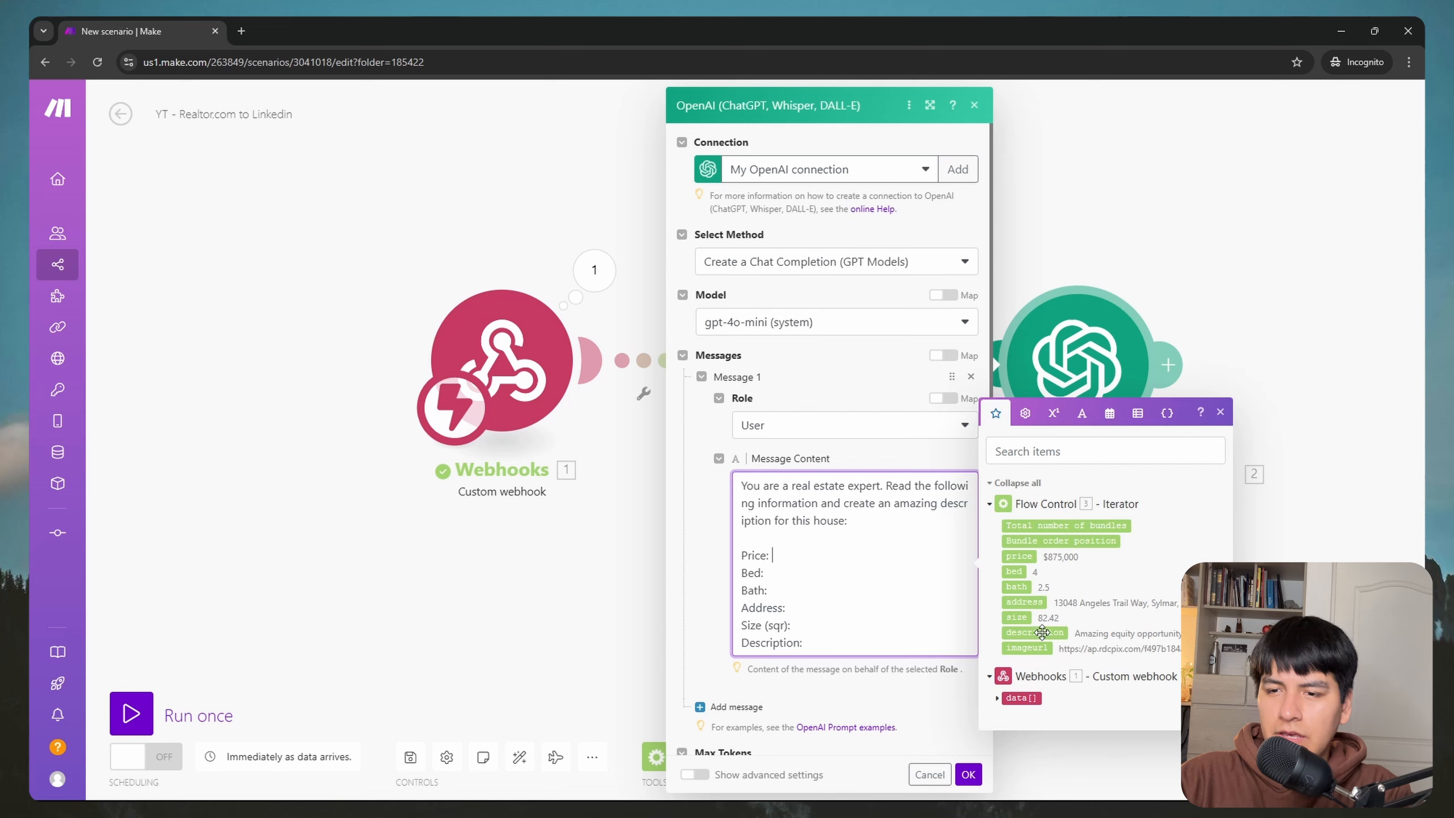
# Step: Insert the Iterator's price, bed, bath, address and size after their prompt labels, then save
pyautogui.click(1017, 557)
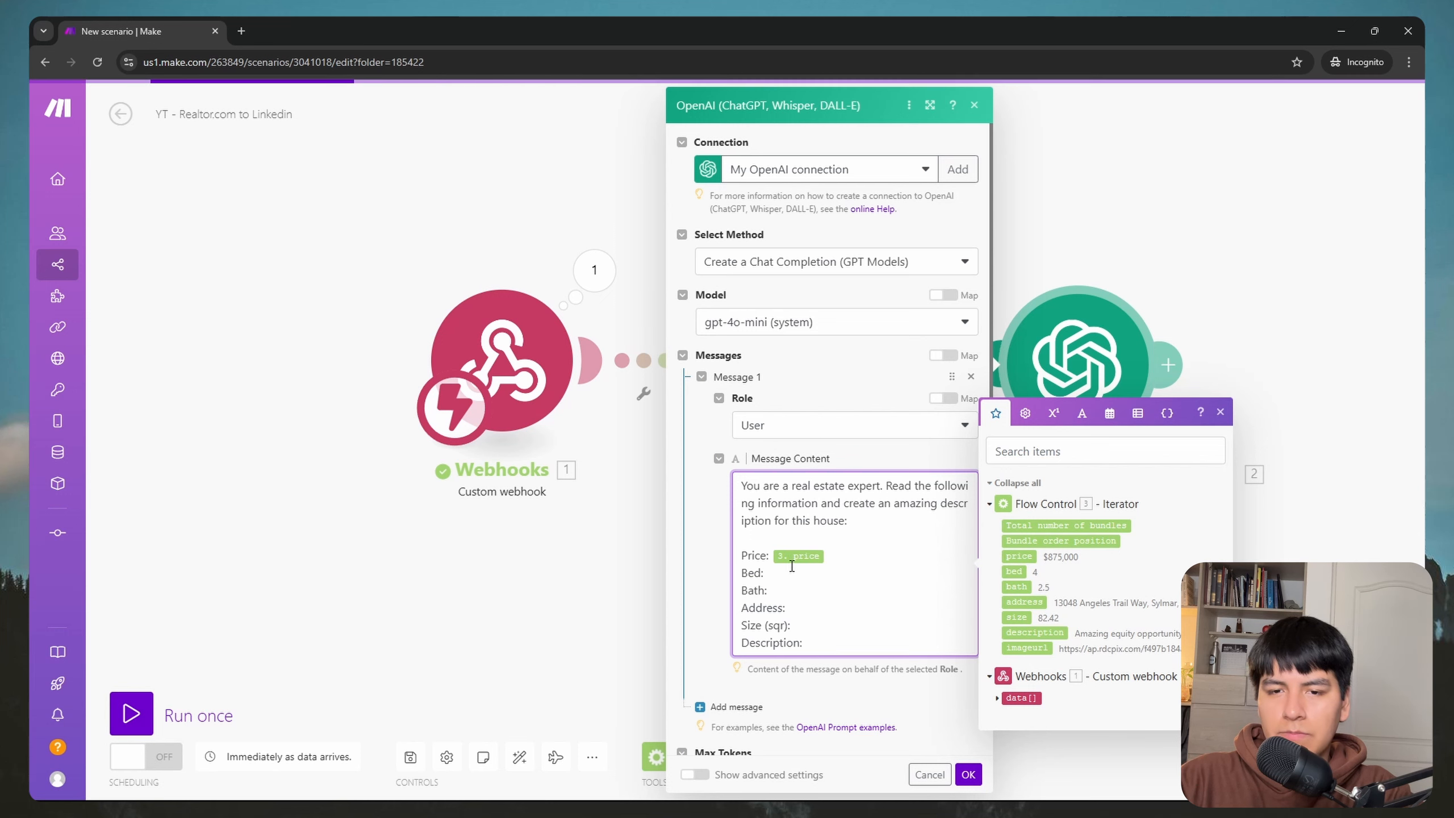
pyautogui.click(792, 570)
pyautogui.click(1014, 571)
pyautogui.click(822, 598)
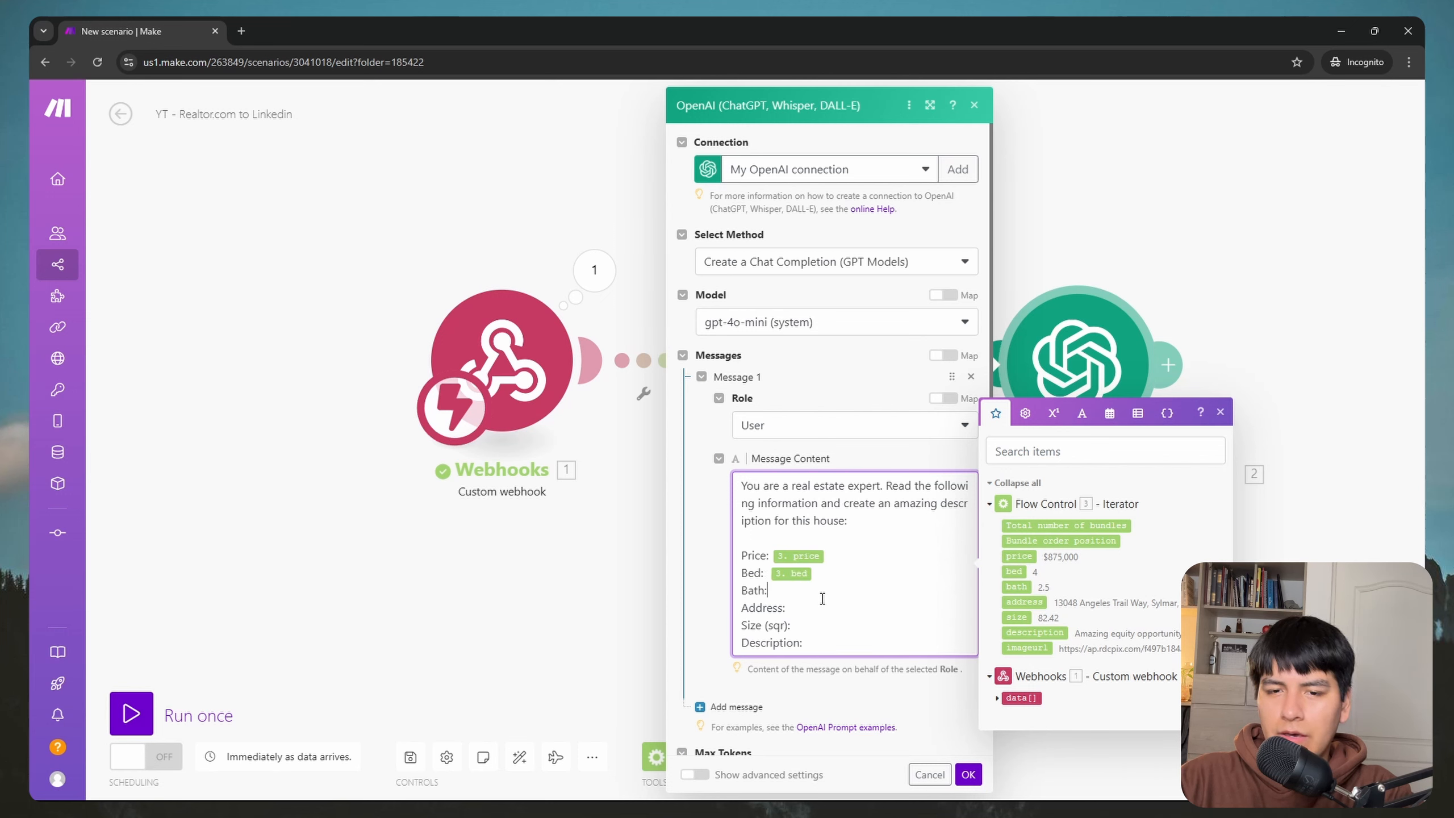
pyautogui.click(1017, 587)
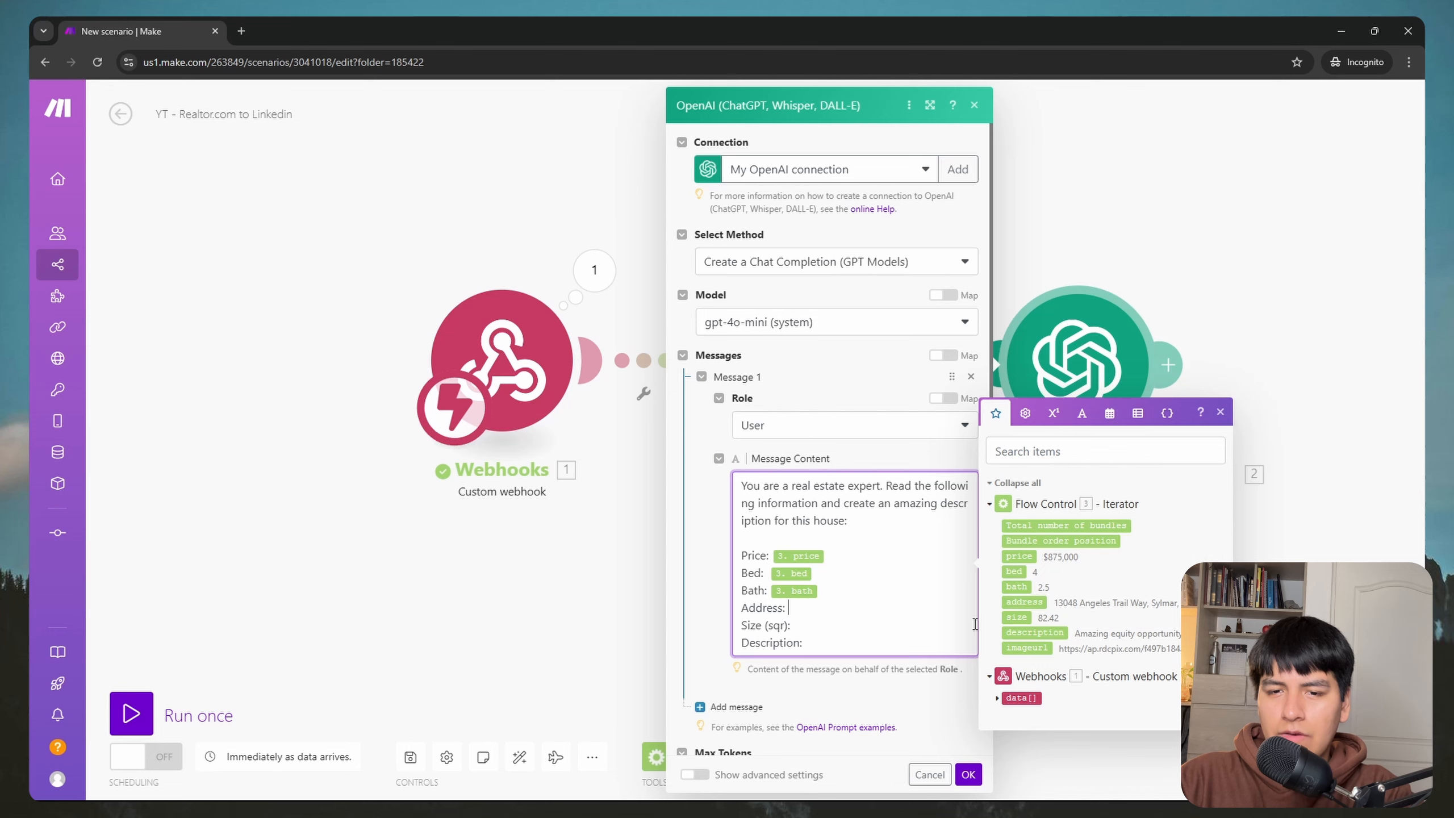
pyautogui.click(1024, 603)
pyautogui.press('Down')
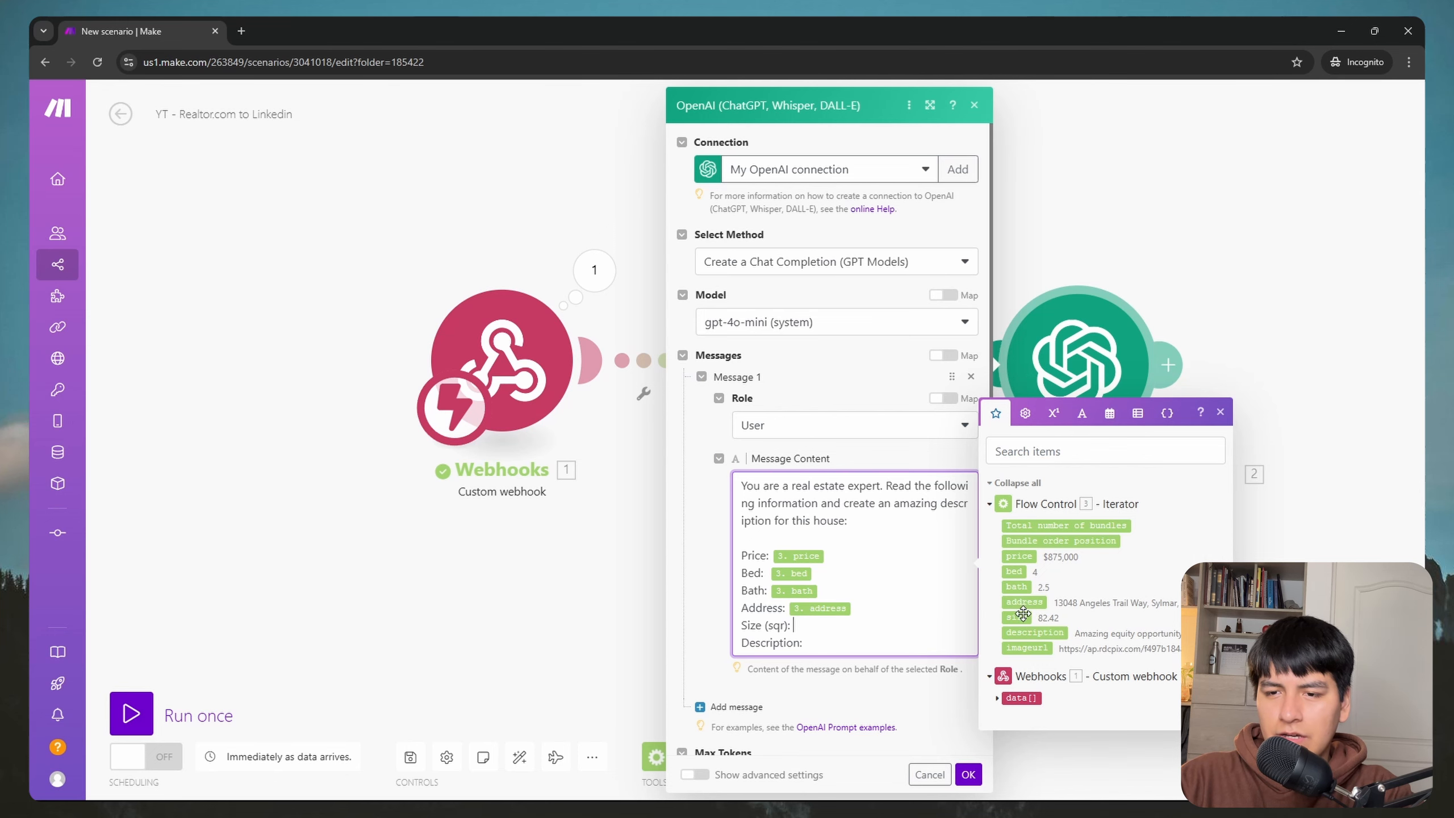
pyautogui.click(1023, 616)
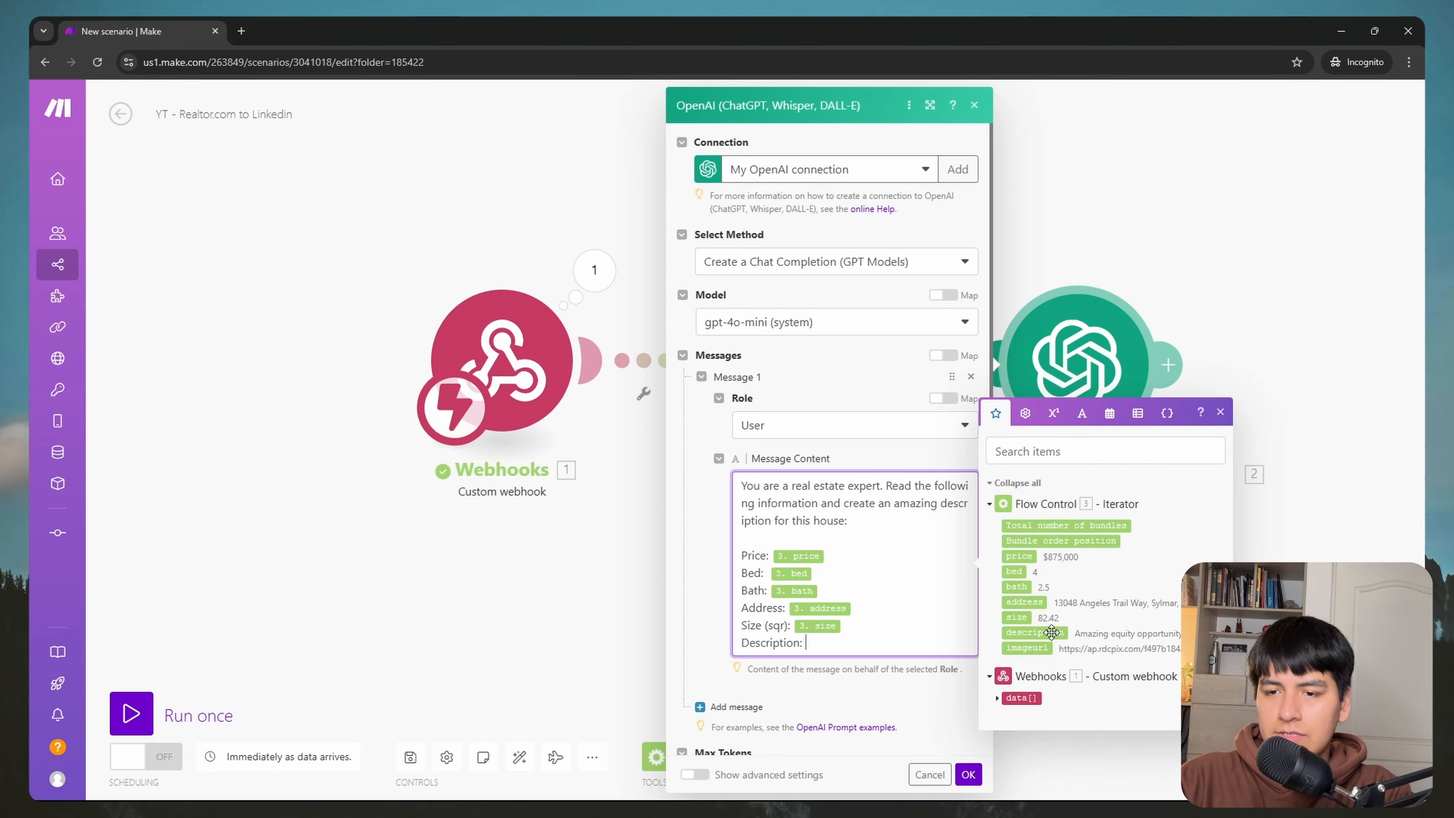
pyautogui.click(968, 774)
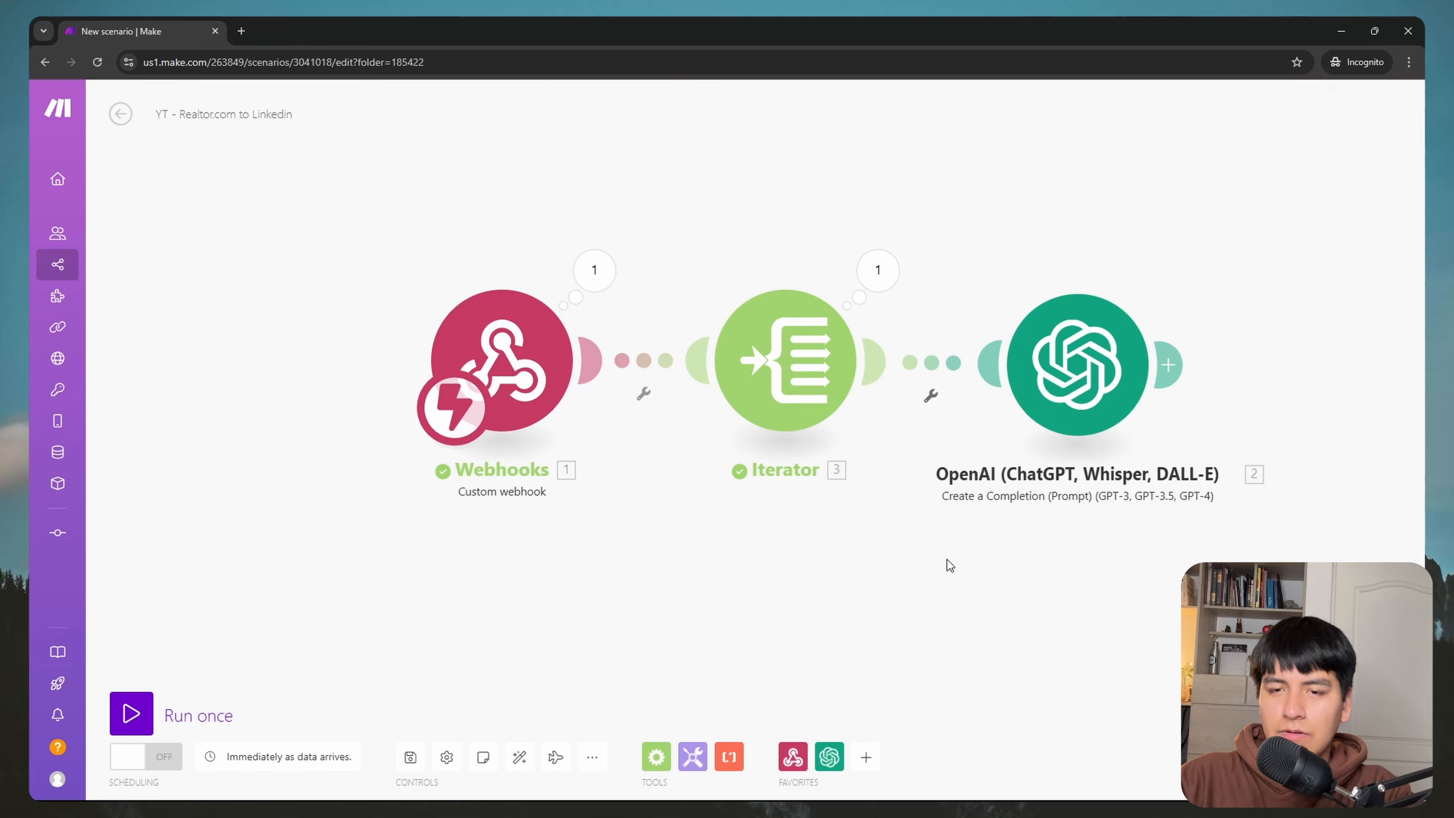
# Step: Search 'google' and append a Google Sheets Add a Row module after OpenAI
pyautogui.click(822, 394)
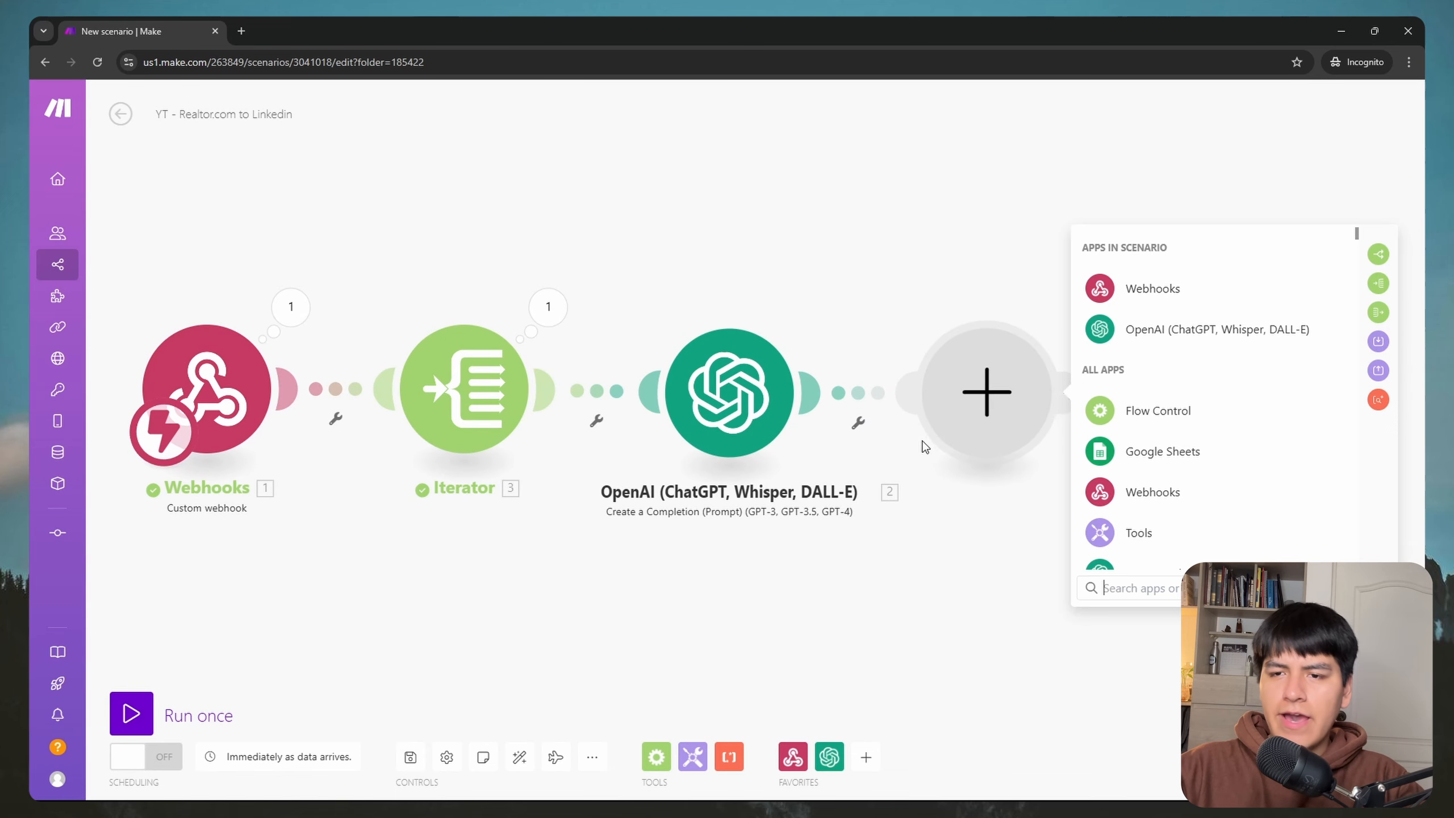
pyautogui.write('google')
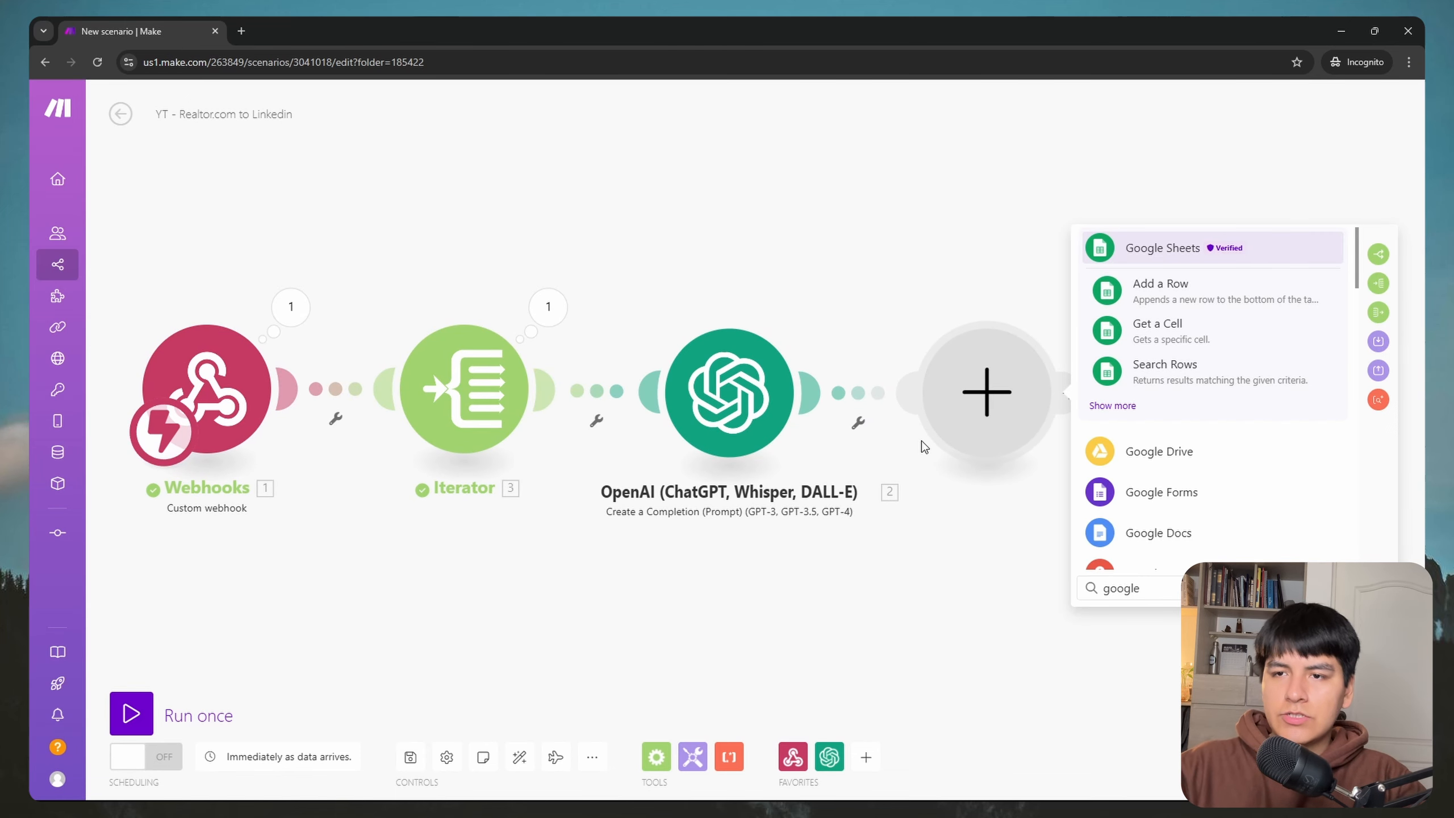
pyautogui.click(1157, 255)
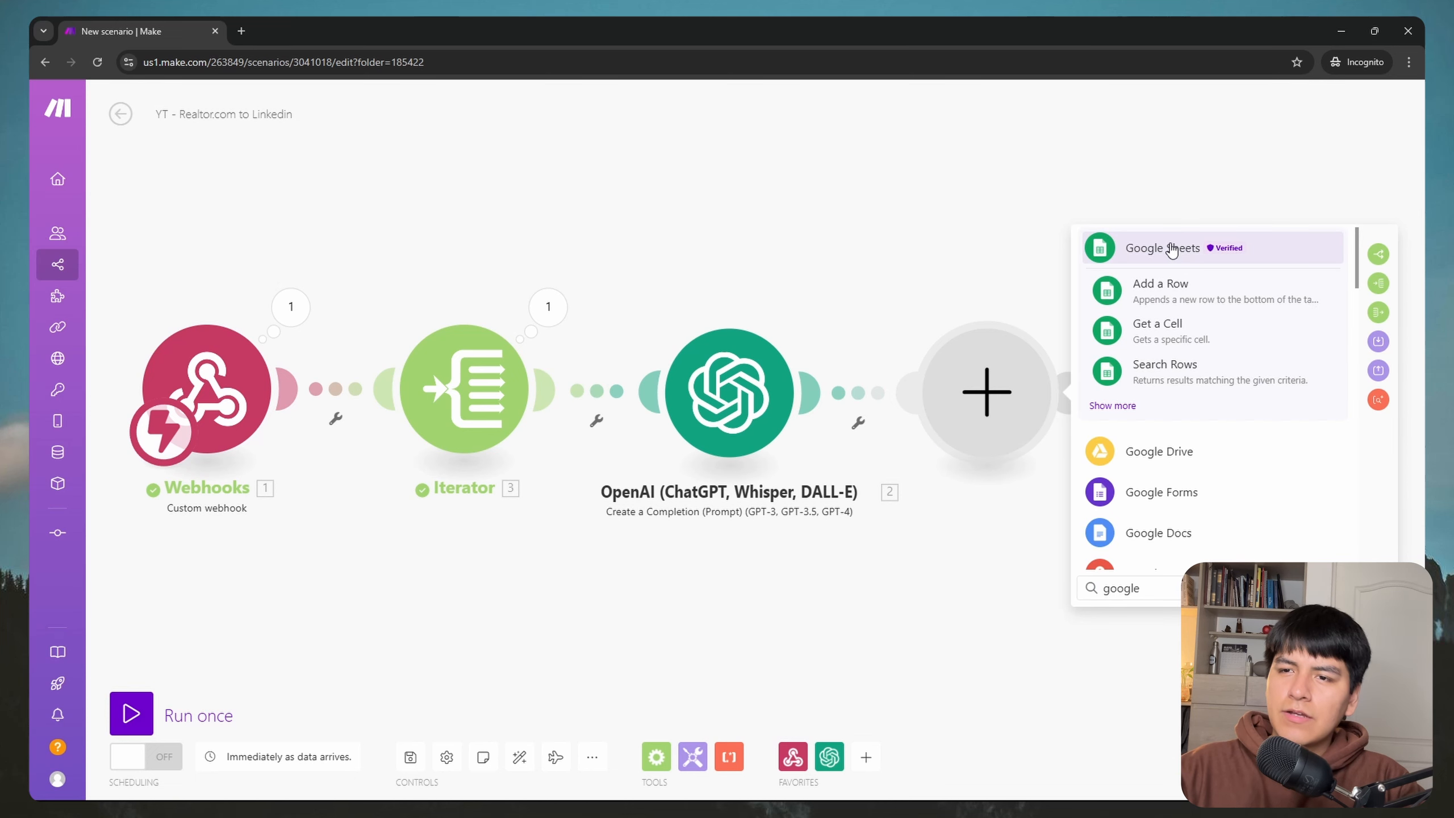
pyautogui.click(1170, 250)
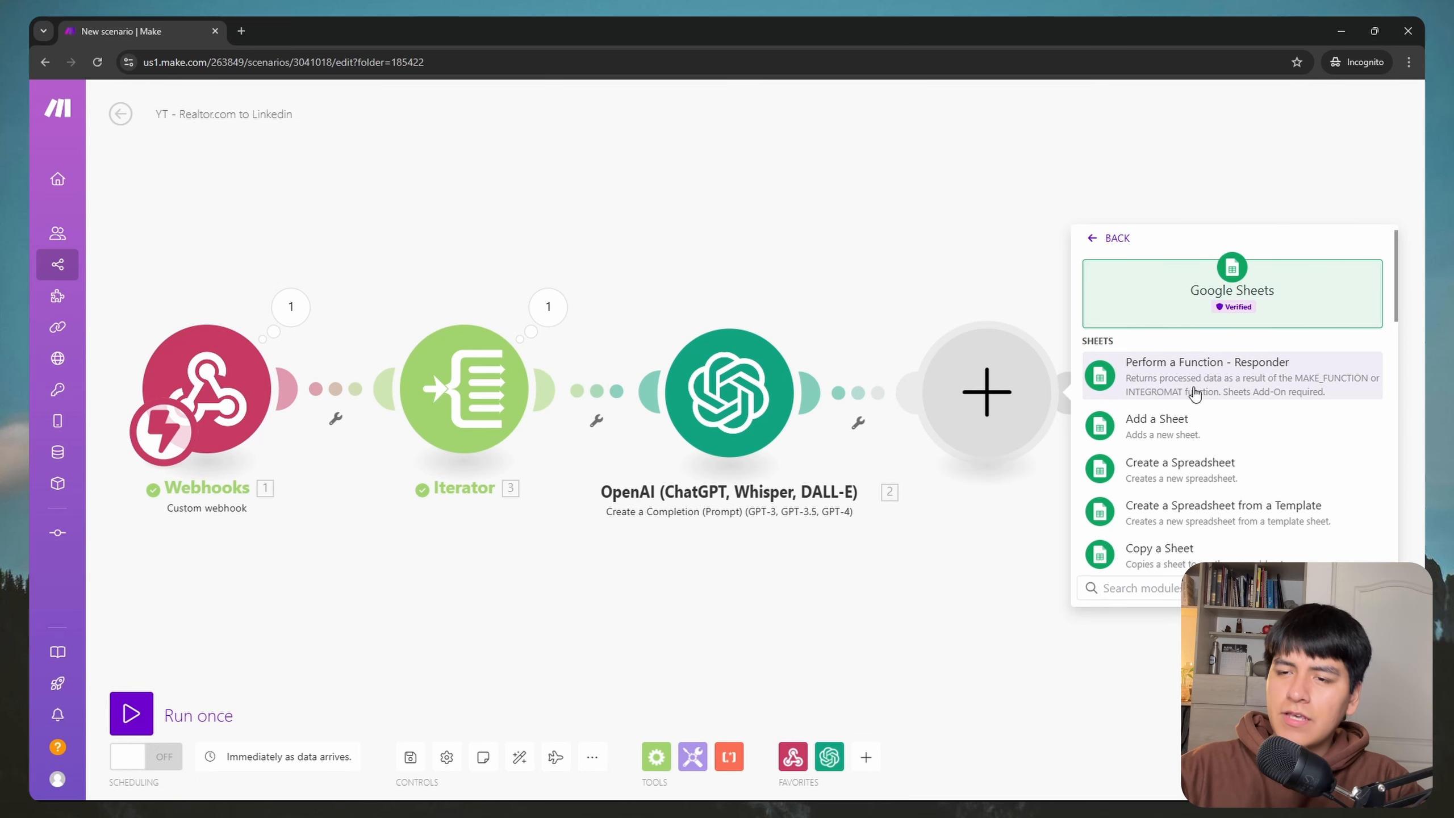
pyautogui.scroll(-4, 1194, 394)
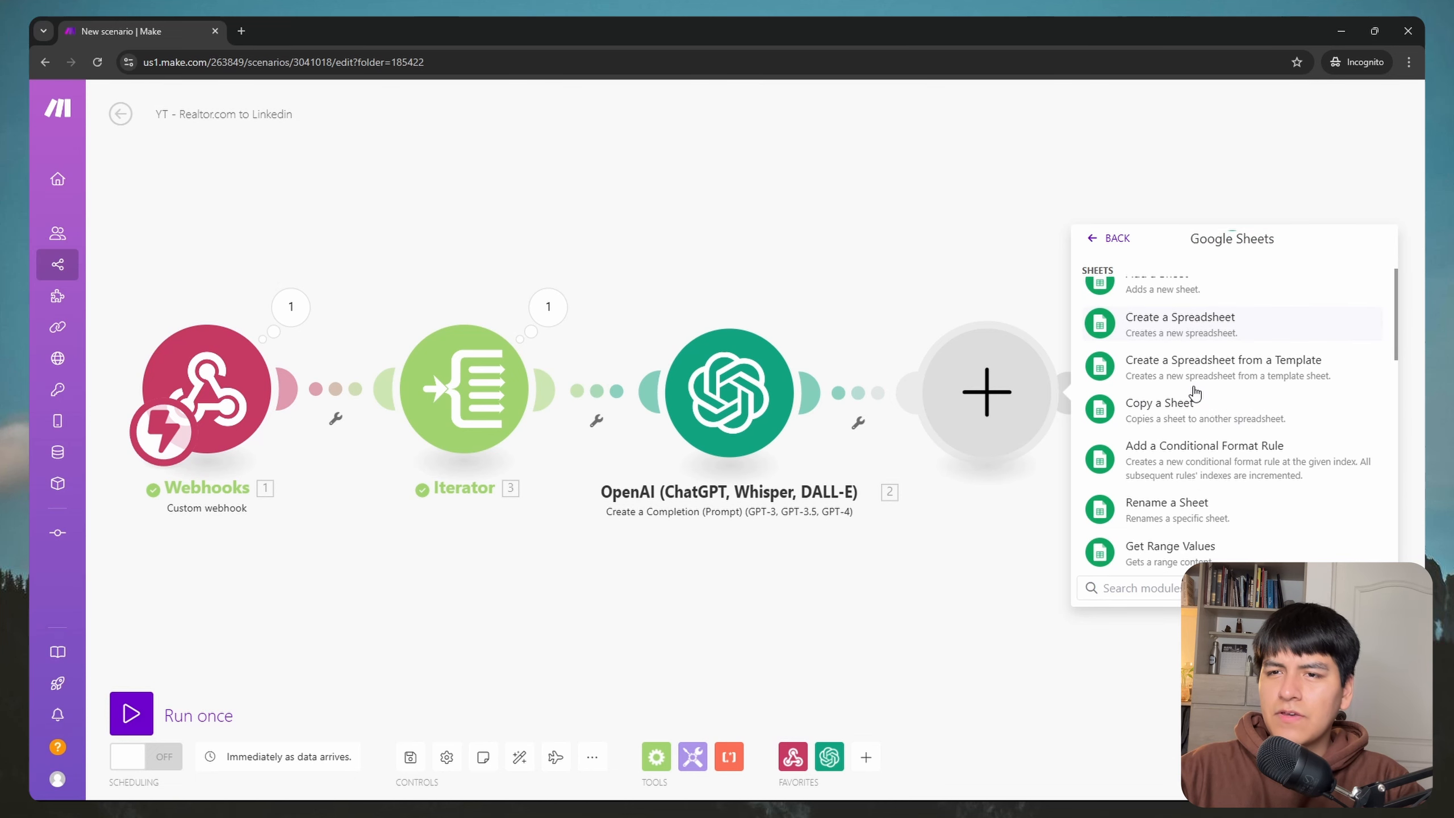
pyautogui.scroll(-2, 1237, 438)
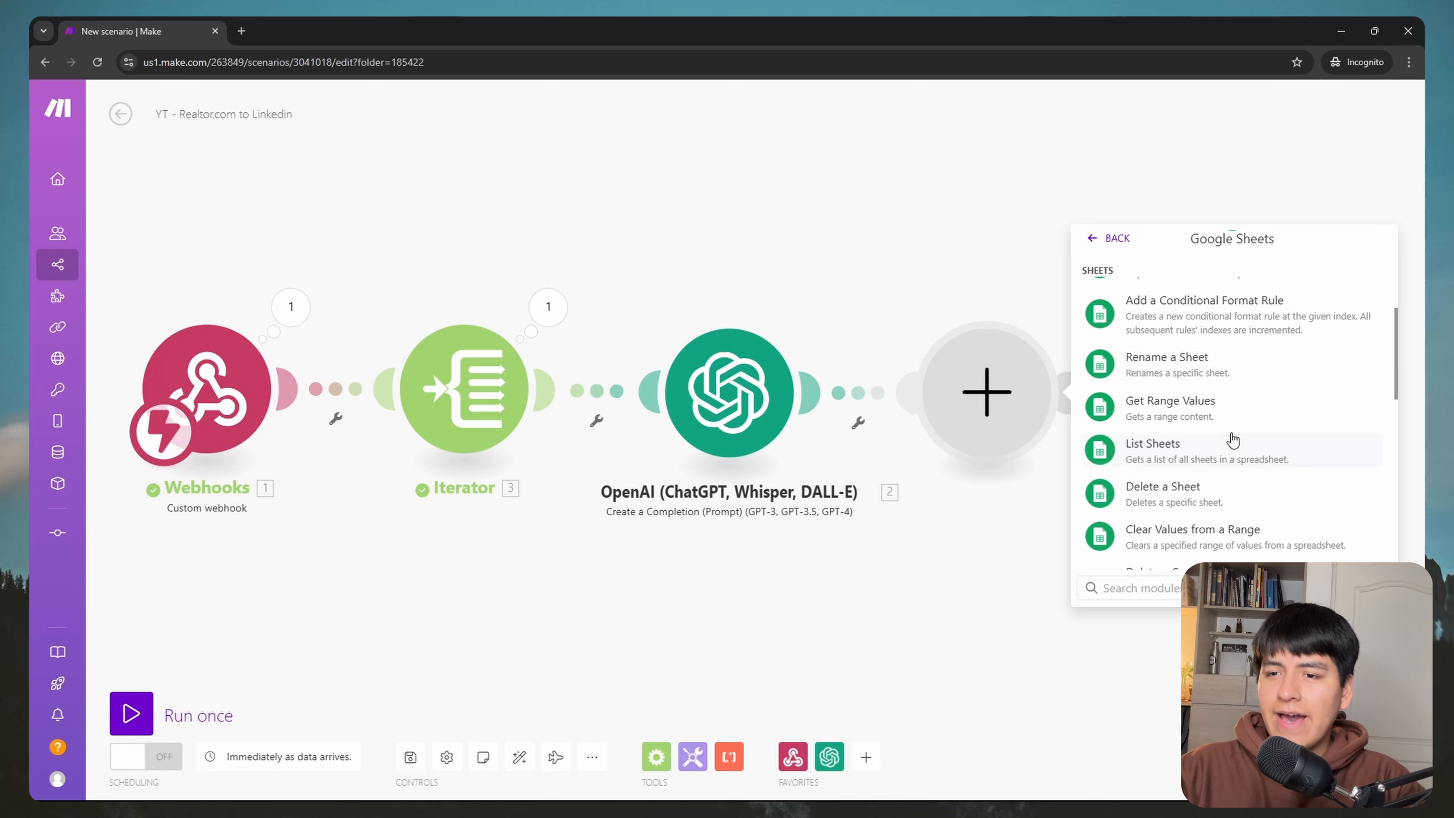
pyautogui.scroll(-4, 1232, 440)
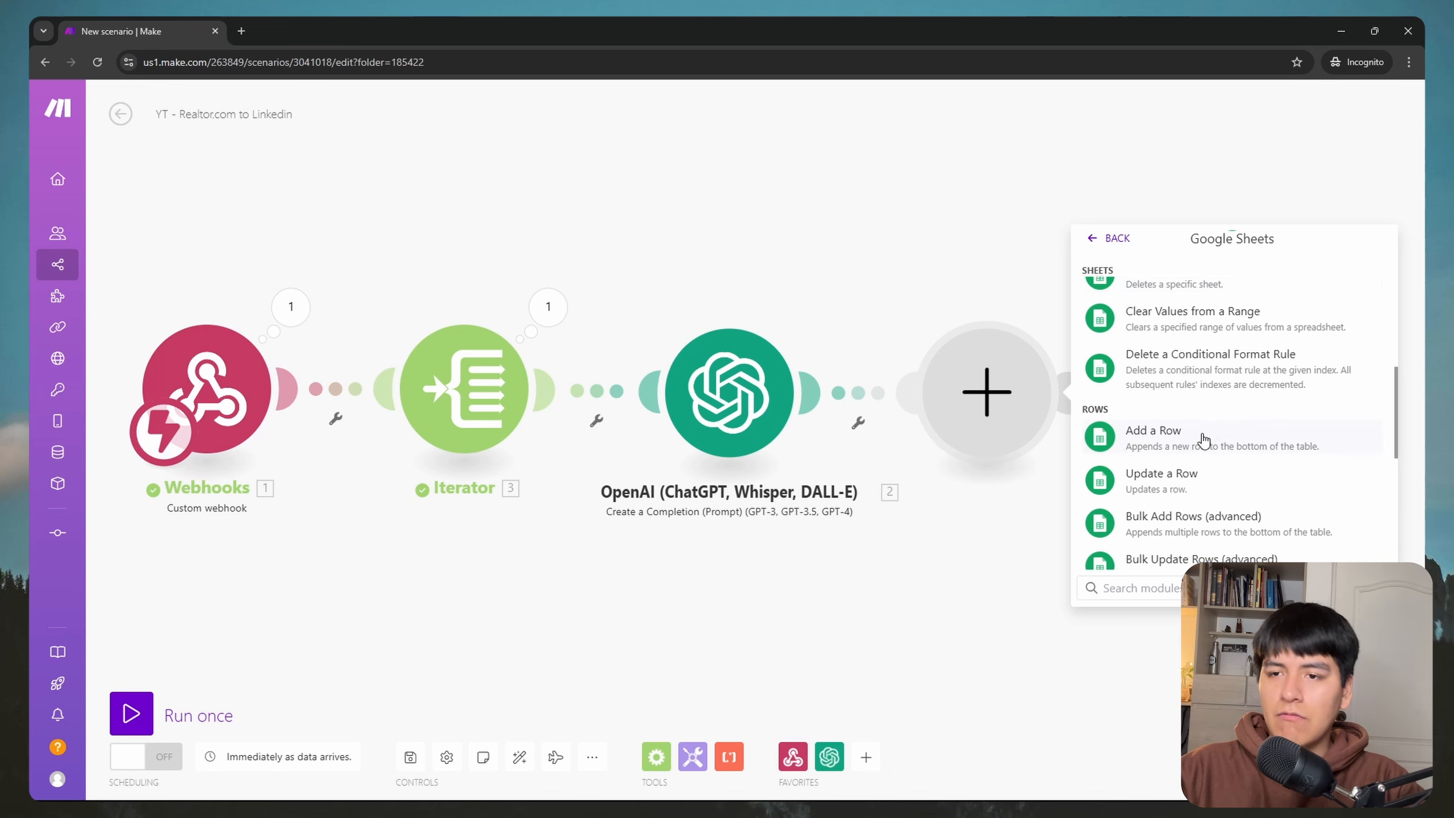
pyautogui.click(1205, 437)
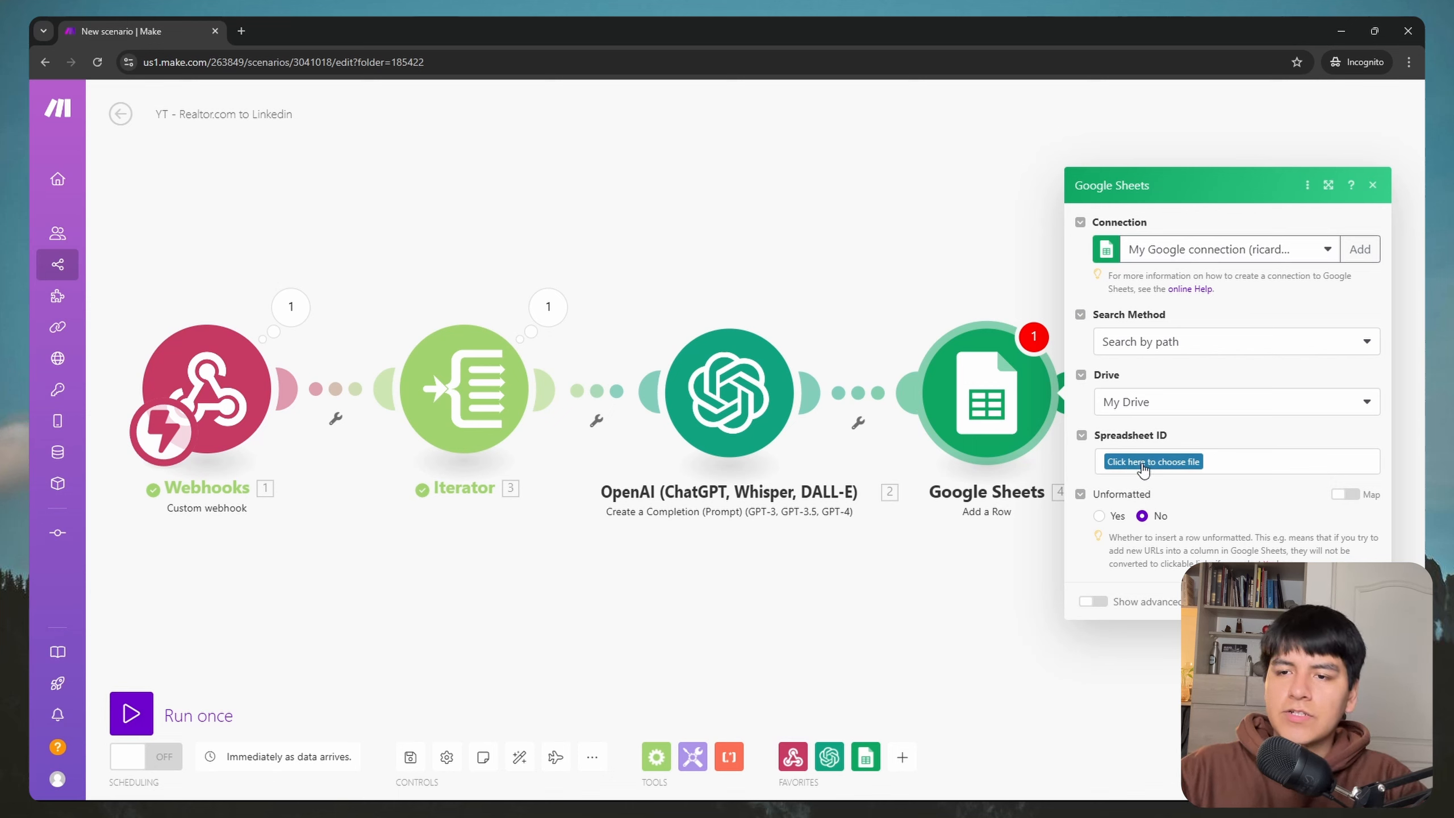
# Step: Look at the YT - Realtor.com to Linkedin spreadsheet in the other browser window, then return to Make
pyautogui.press('super')
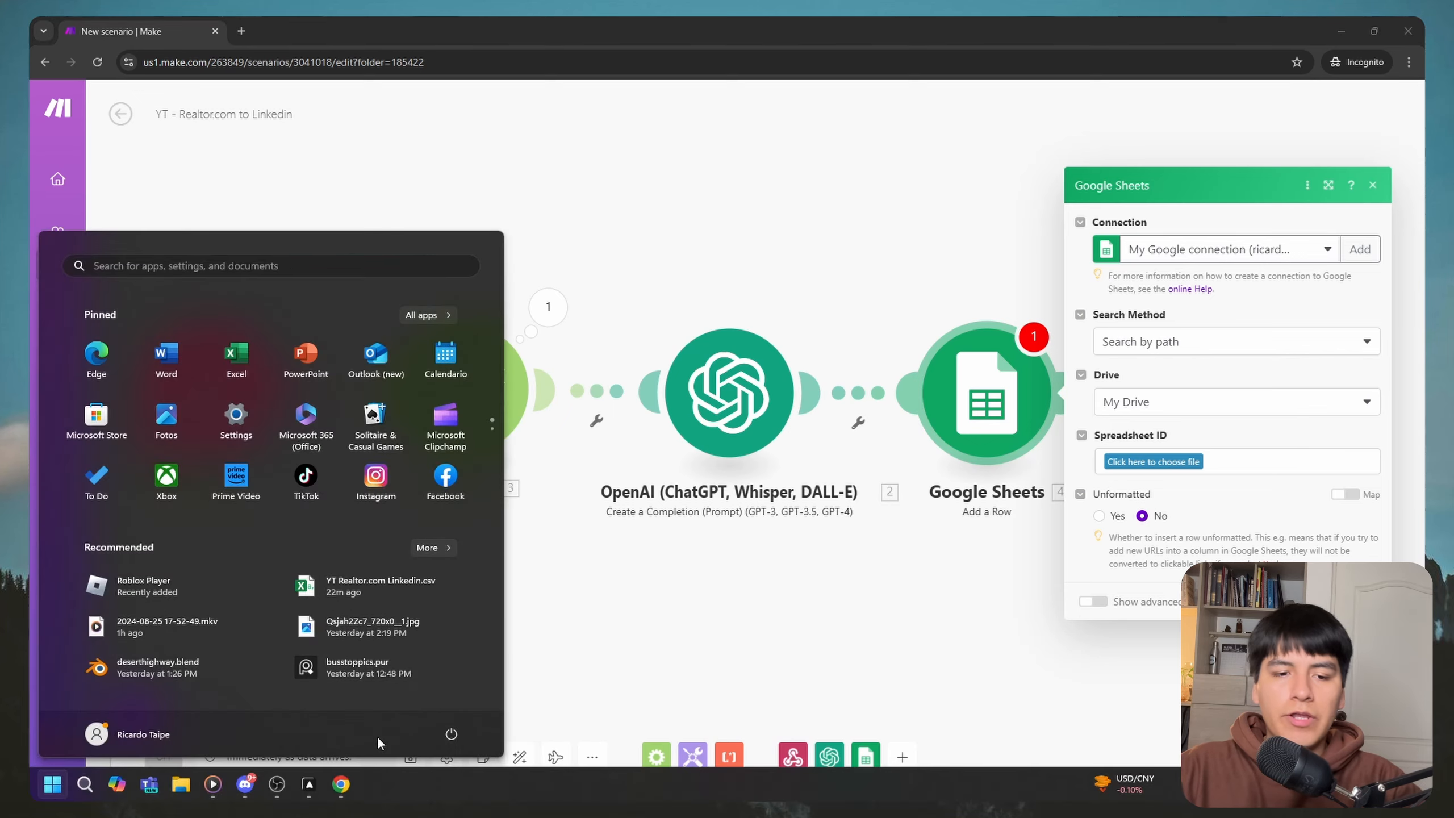
pyautogui.moveTo(341, 785)
pyautogui.click(302, 737)
pyautogui.click(241, 30)
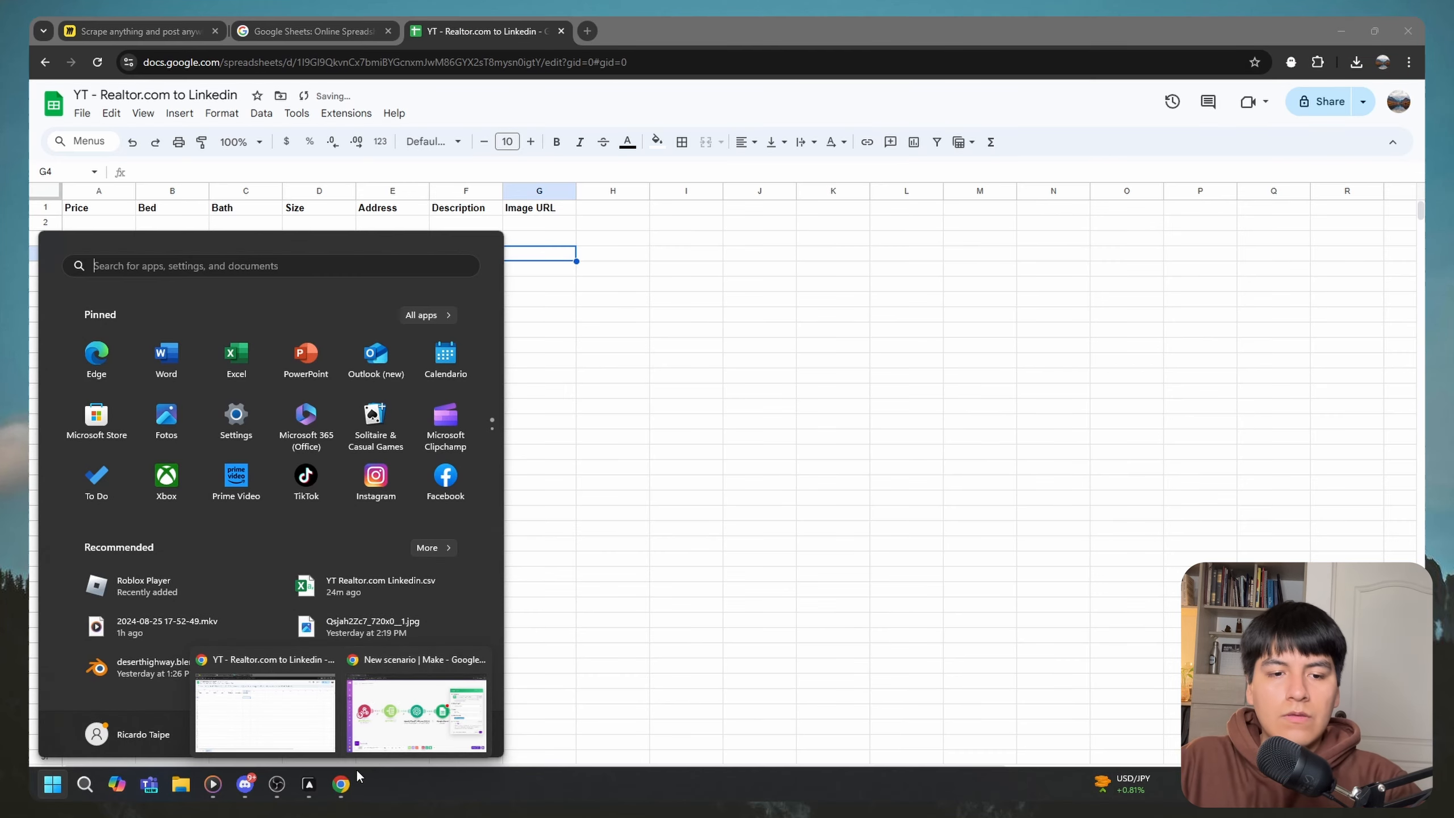
pyautogui.click(435, 734)
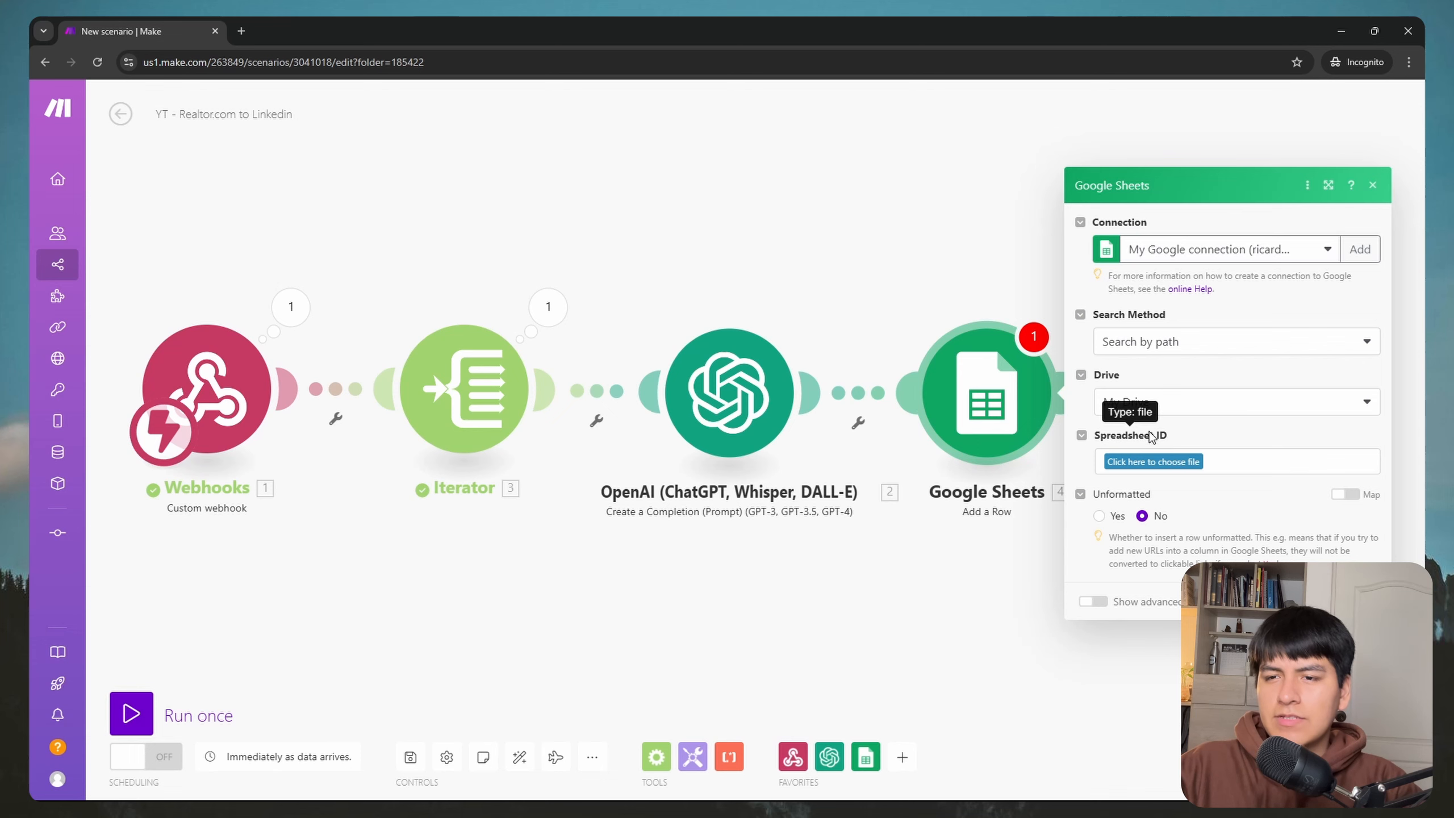
pyautogui.press('super')
pyautogui.moveTo(343, 779)
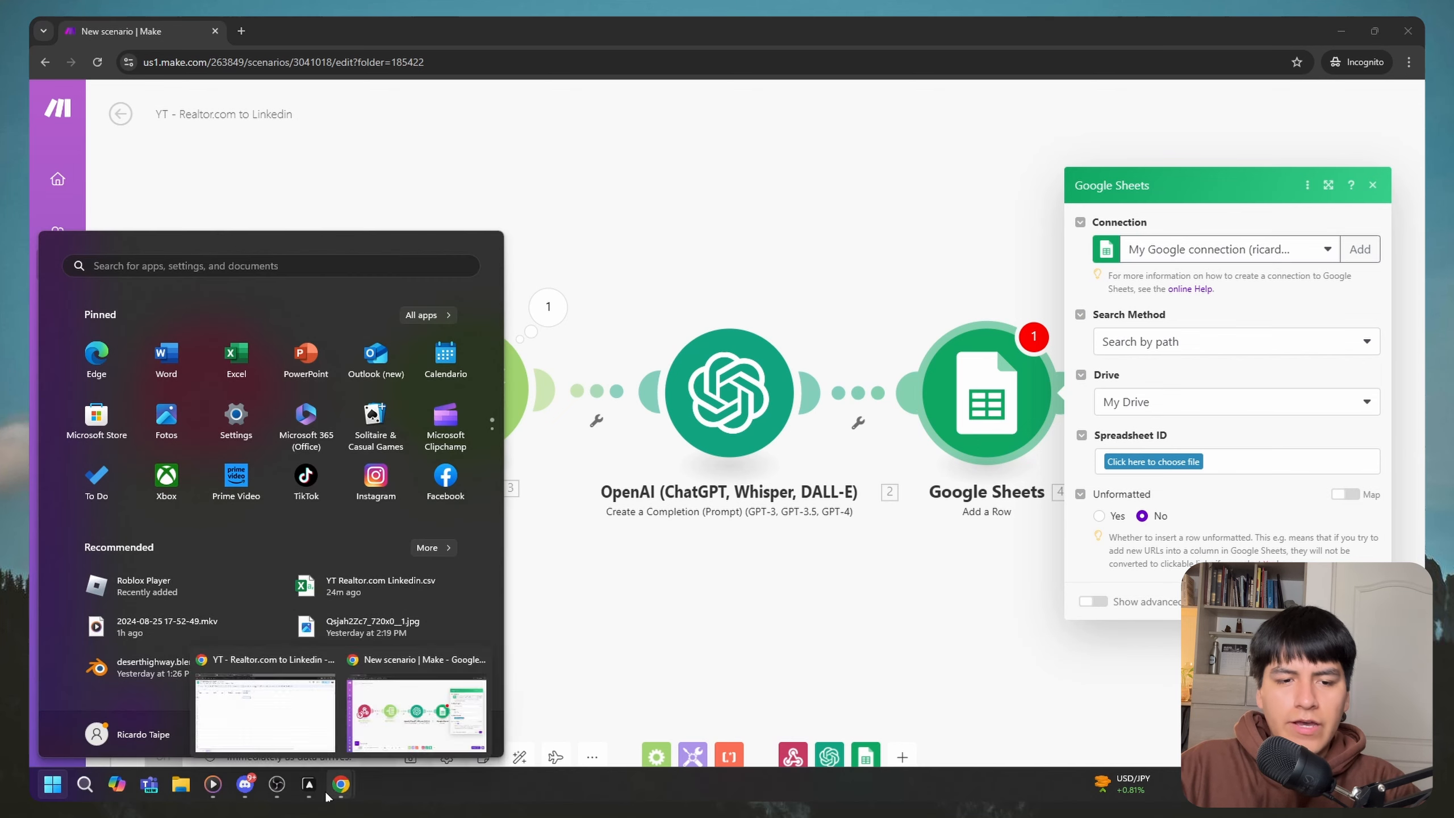
pyautogui.click(292, 731)
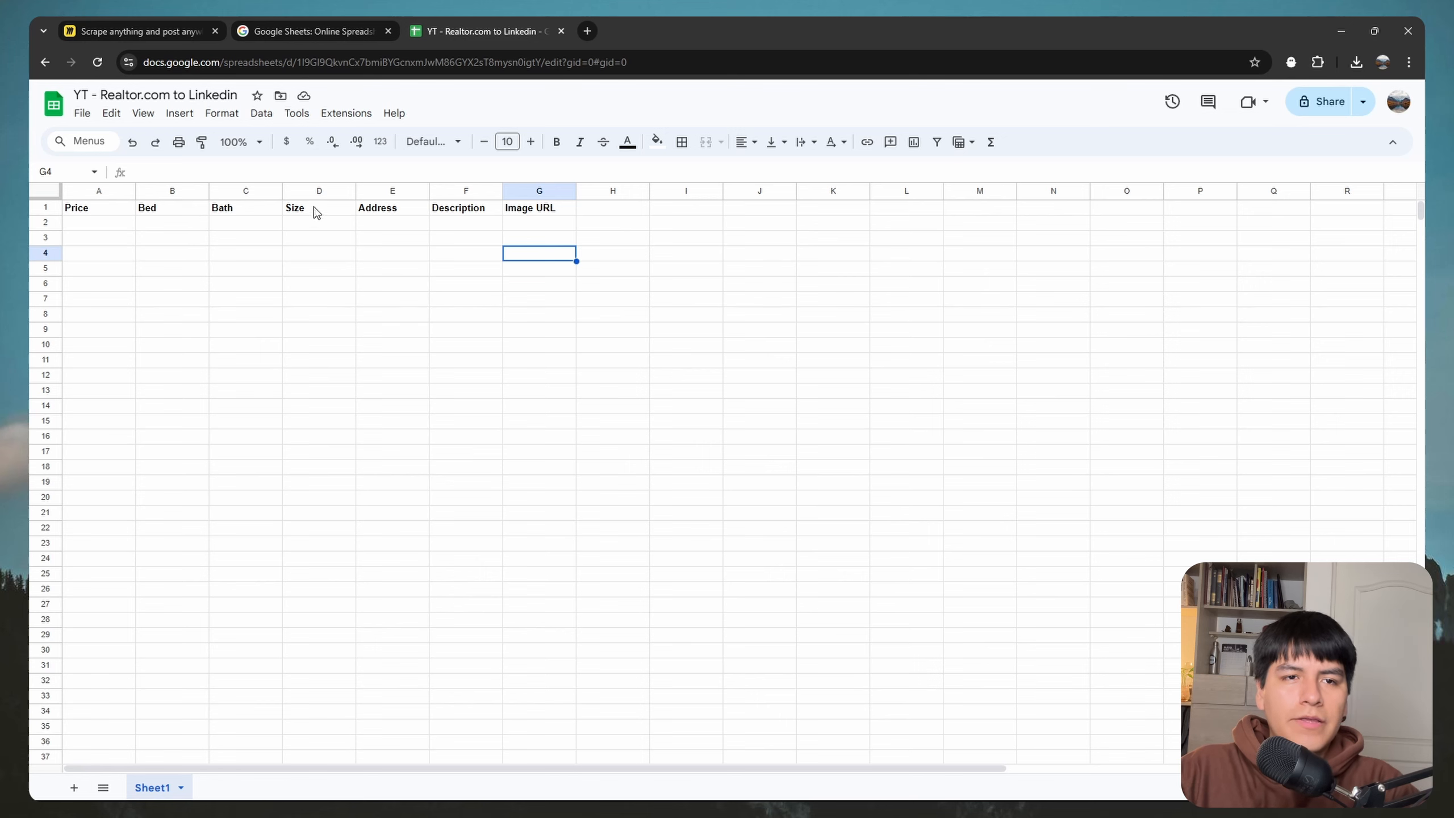
pyautogui.press('super')
pyautogui.moveTo(342, 786)
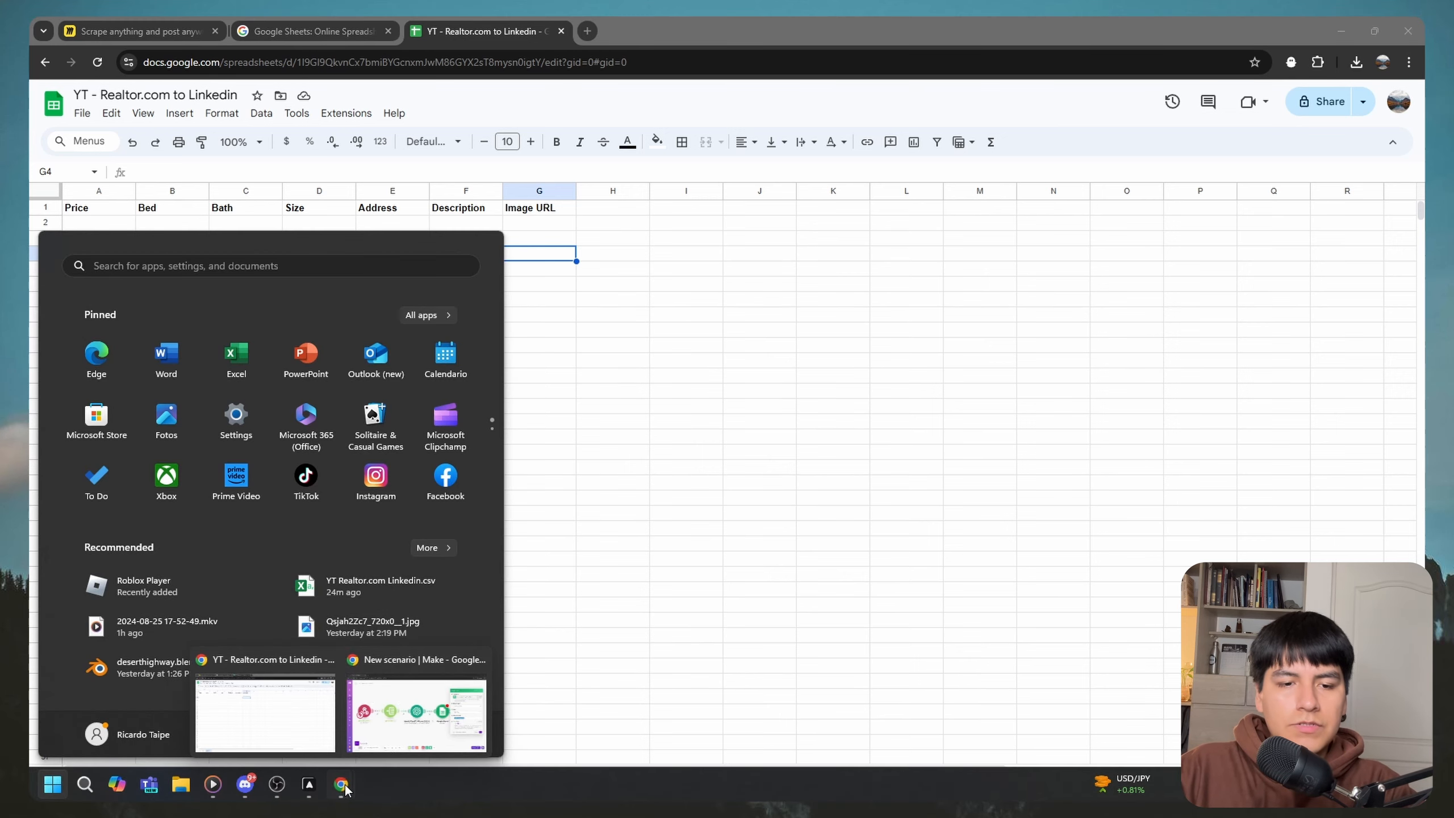
pyautogui.click(424, 710)
# Step: Select the YT - Realtor.com to Linkedin spreadsheet and Sheet1 in the Google Sheets module
pyautogui.click(1162, 464)
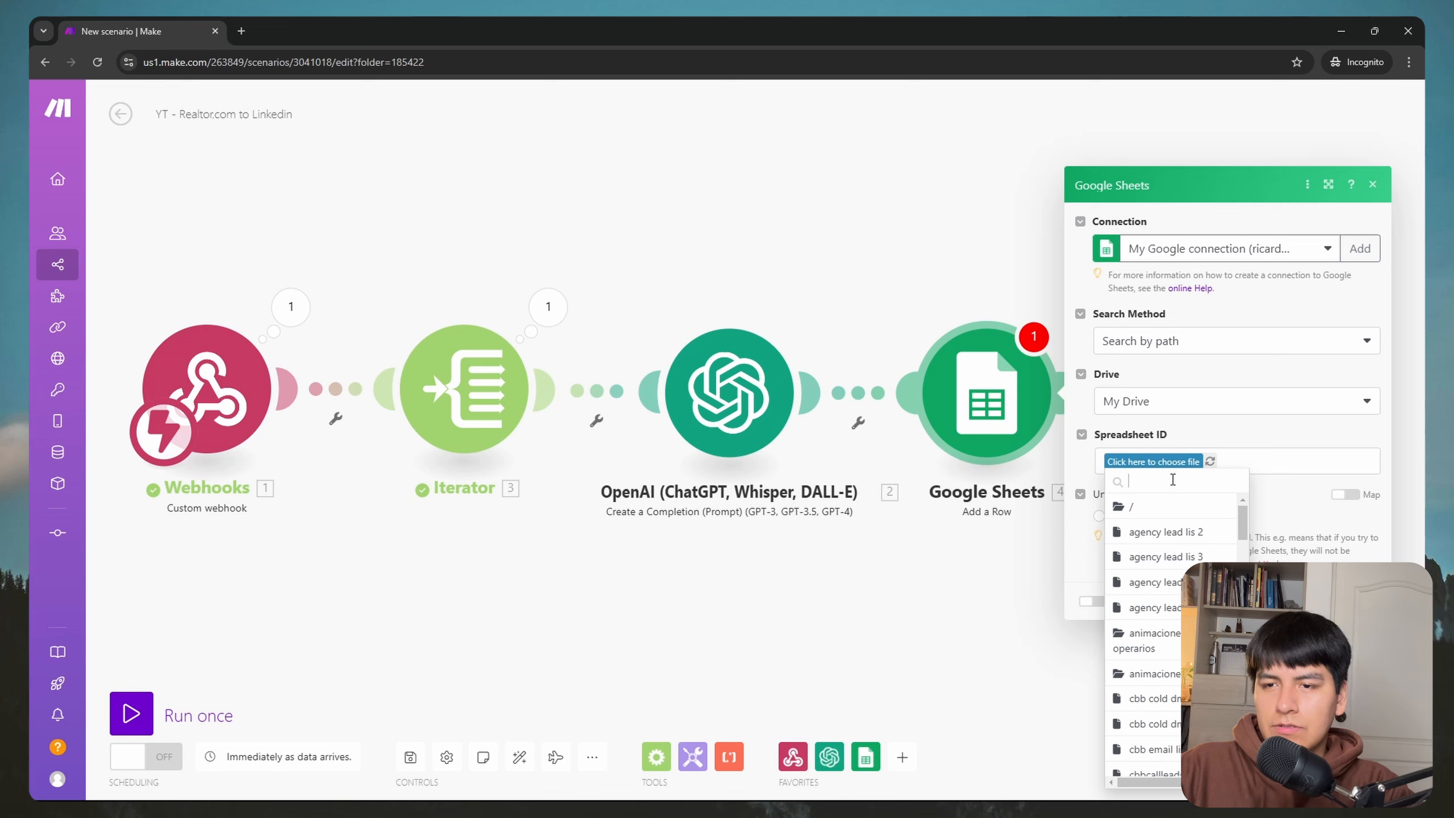
pyautogui.write('yt')
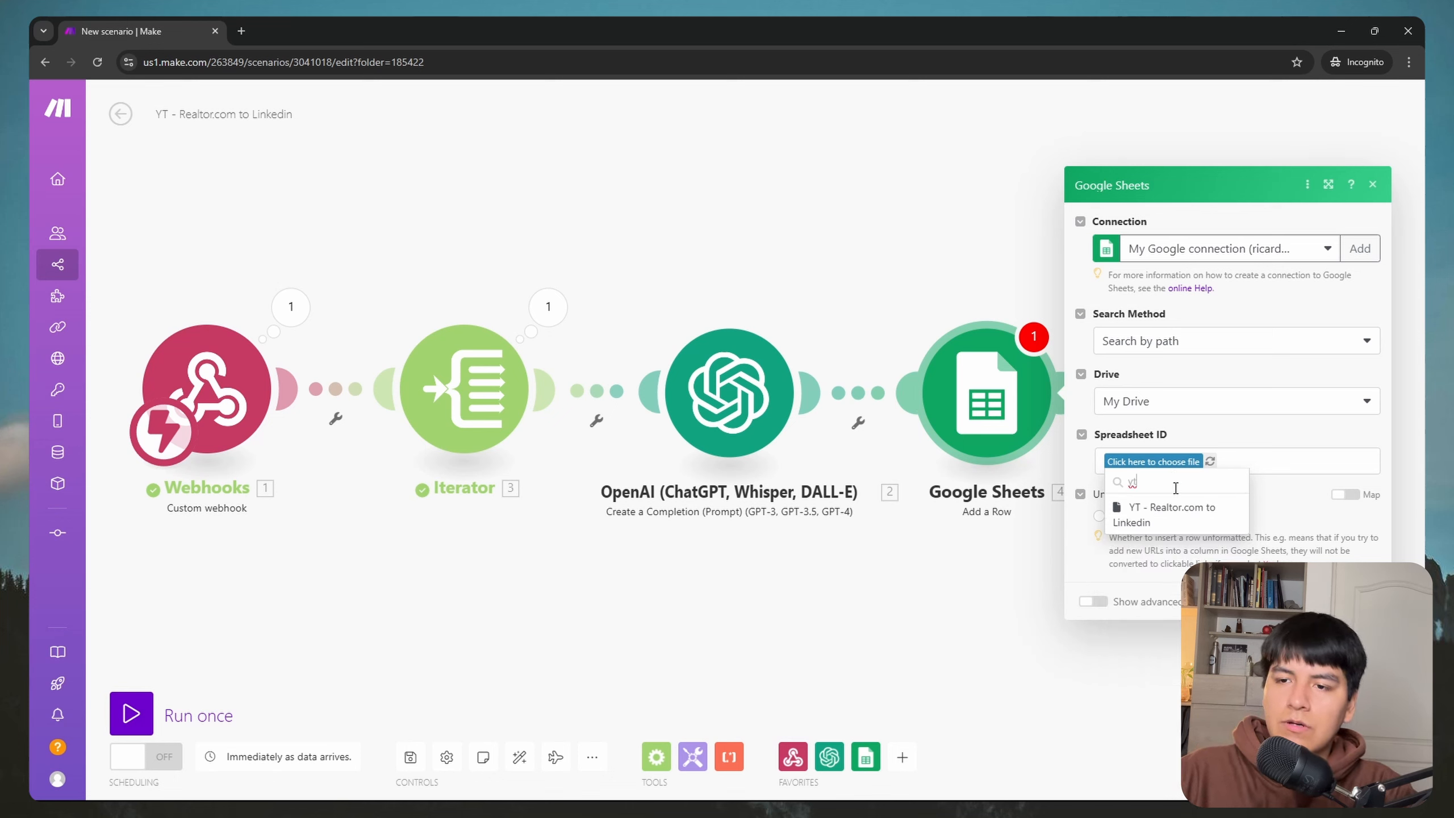
pyautogui.click(1188, 516)
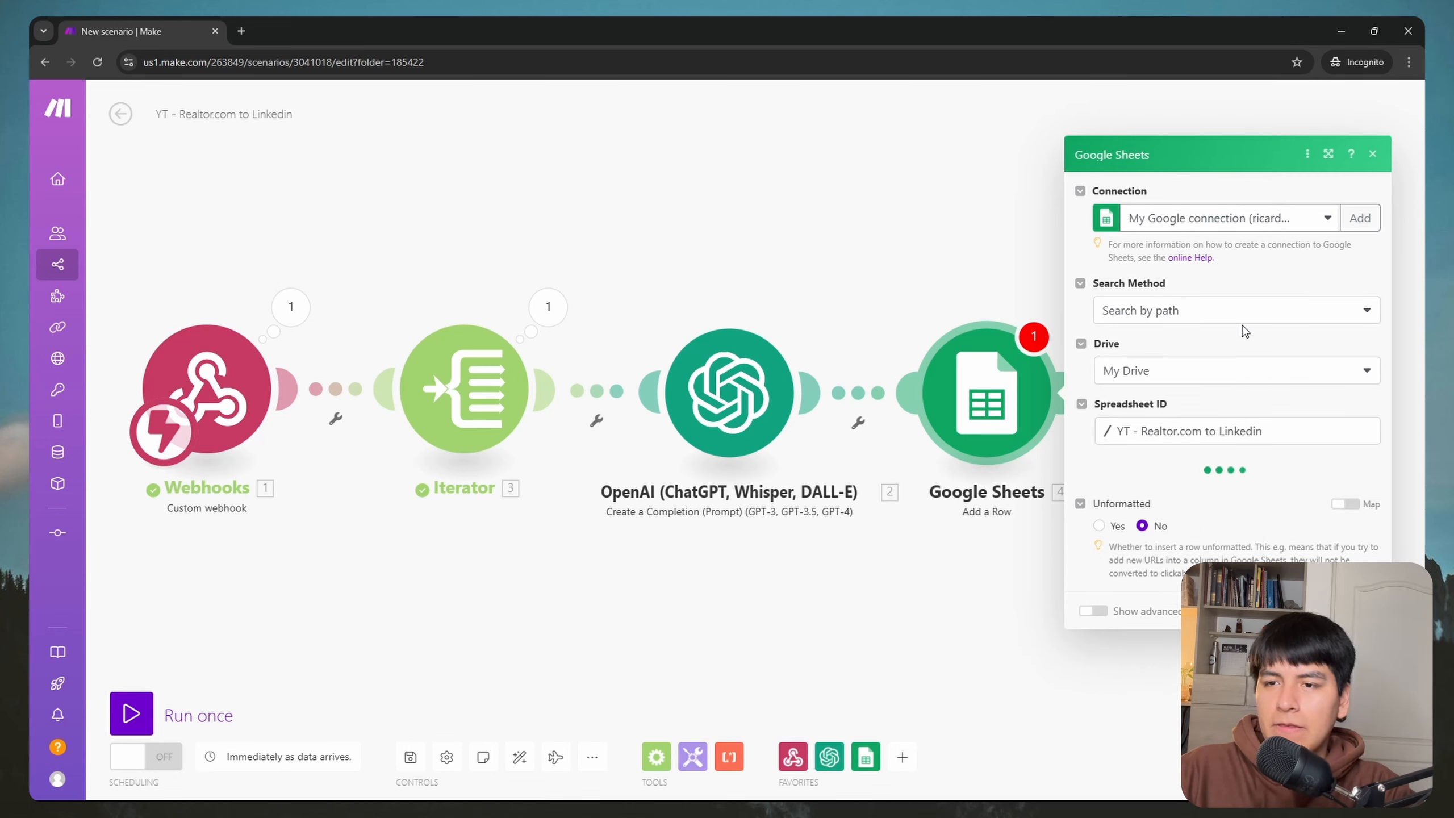
pyautogui.click(1229, 503)
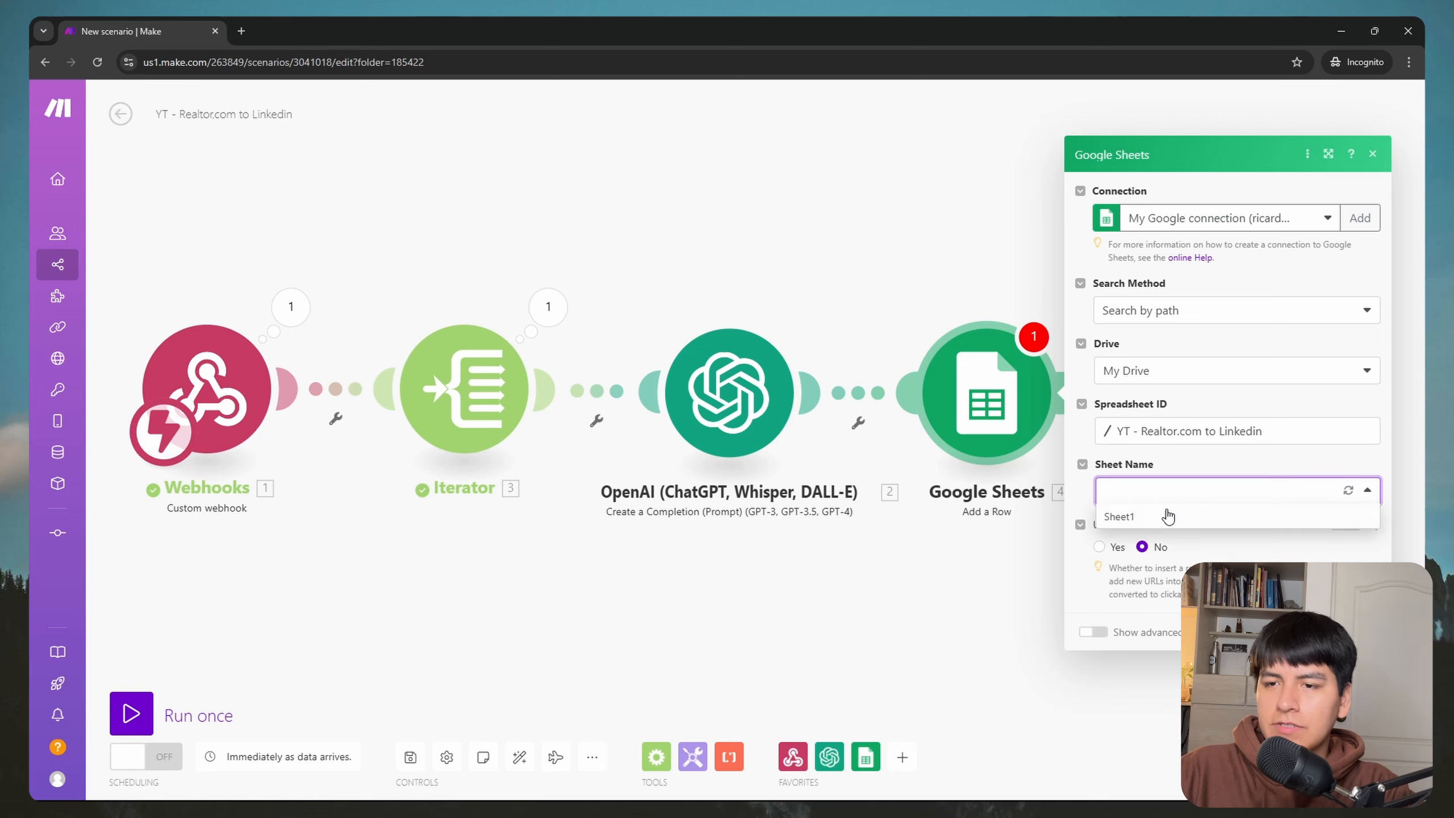
pyautogui.click(1163, 519)
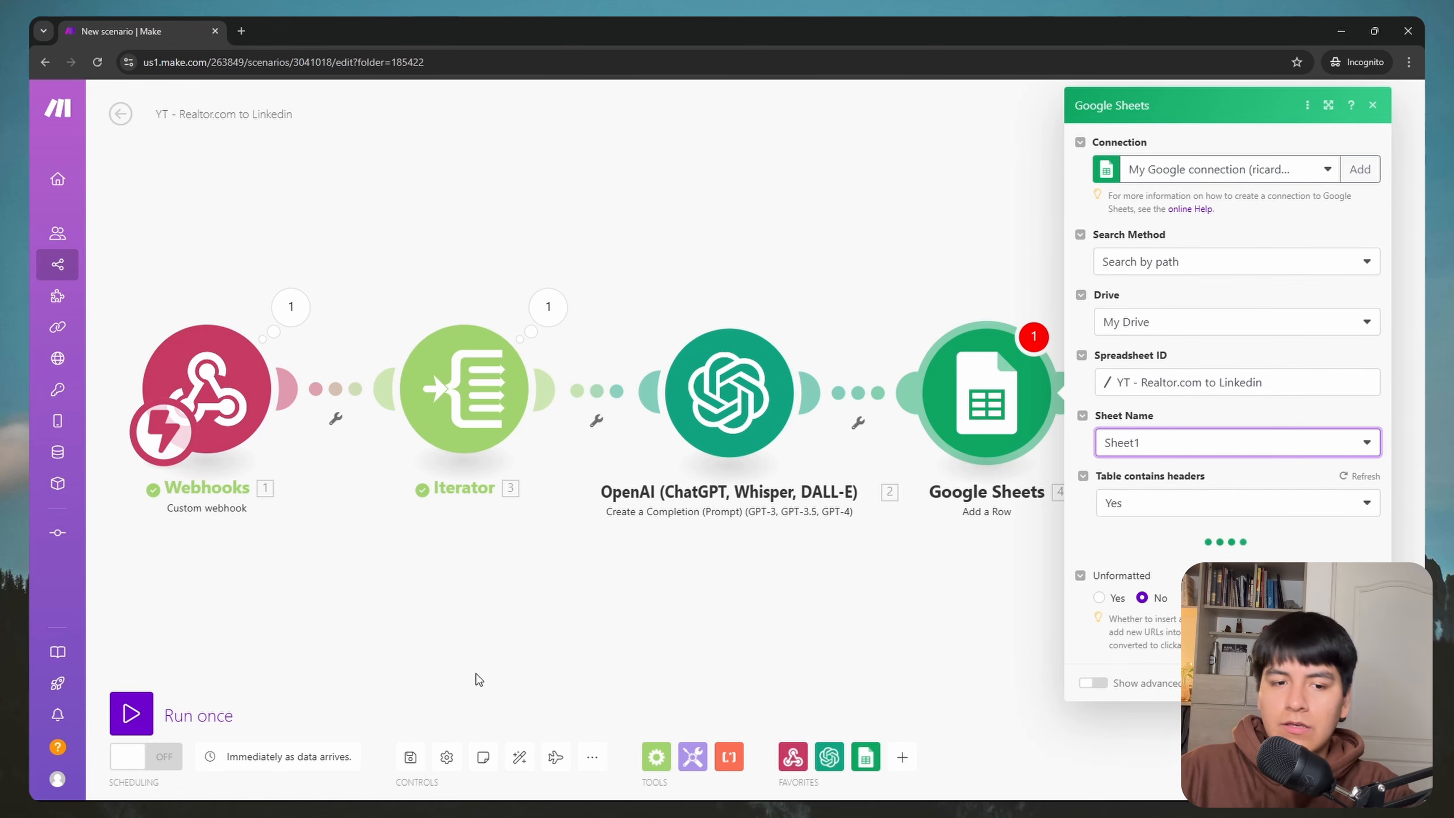
# Step: Check Sheet1's column headers in the spreadsheet, then switch back to the Make scenario
pyautogui.press('super')
pyautogui.moveTo(344, 782)
pyautogui.click(292, 729)
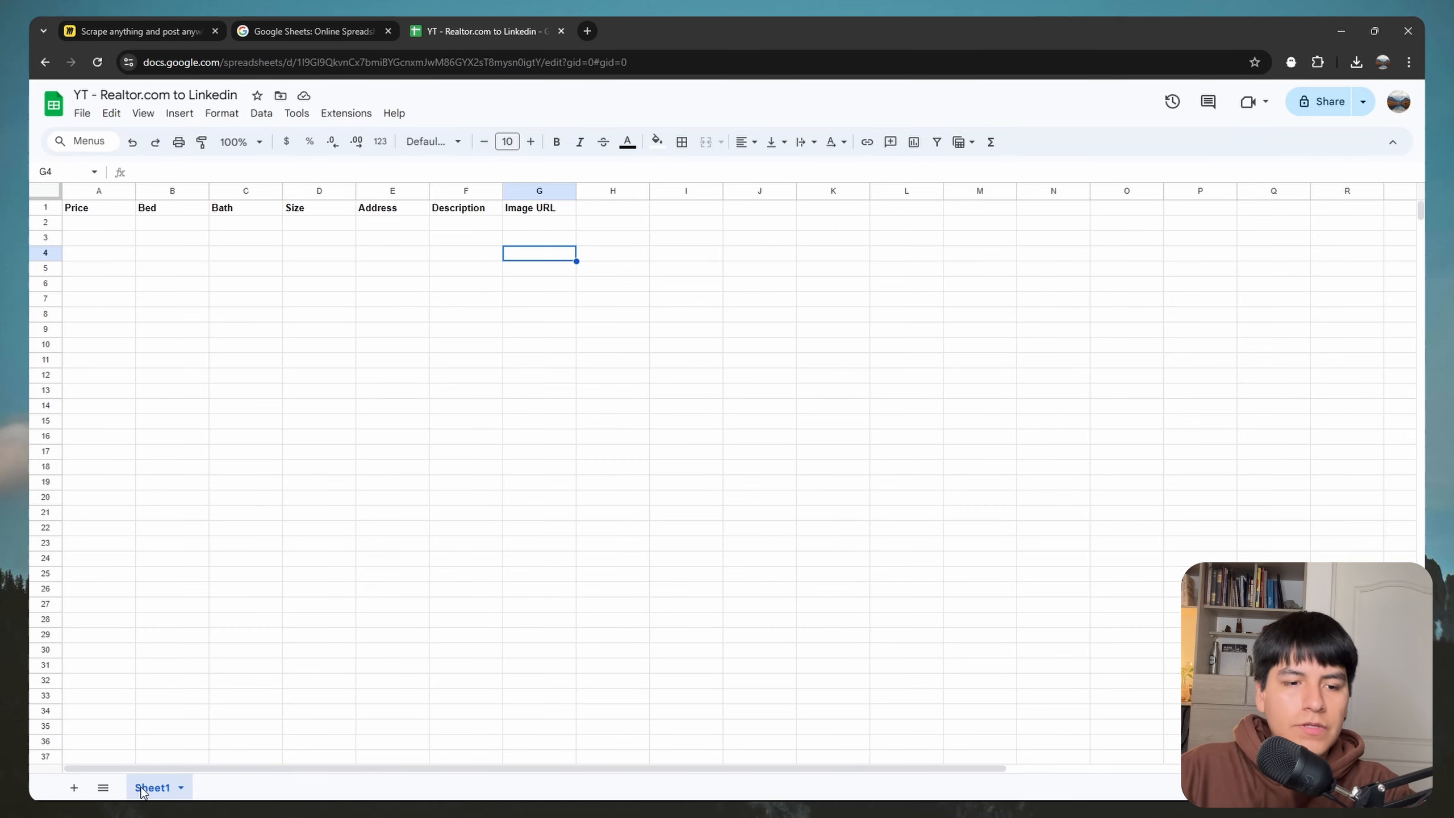
pyautogui.press('super')
pyautogui.moveTo(344, 782)
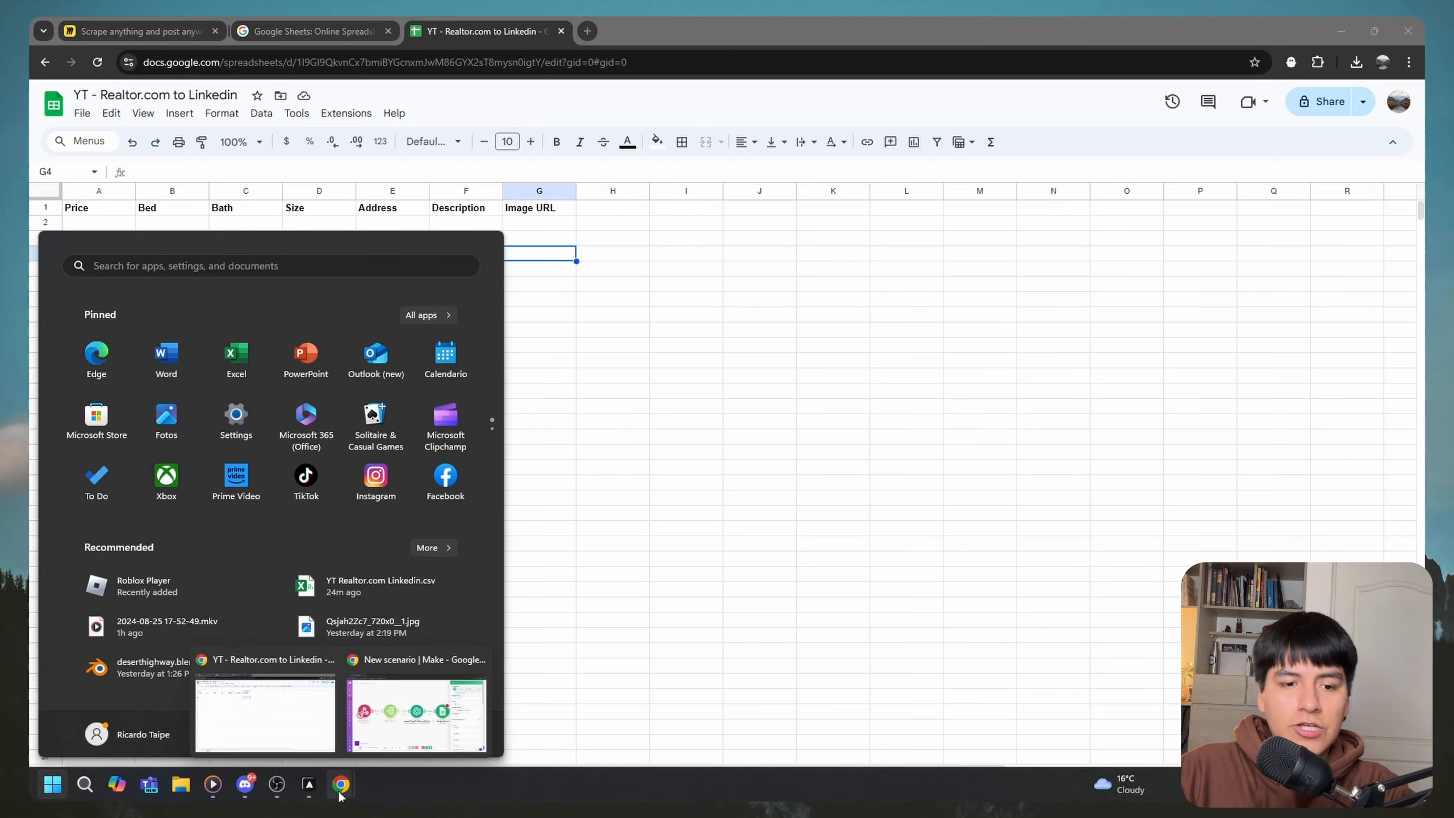
pyautogui.click(413, 722)
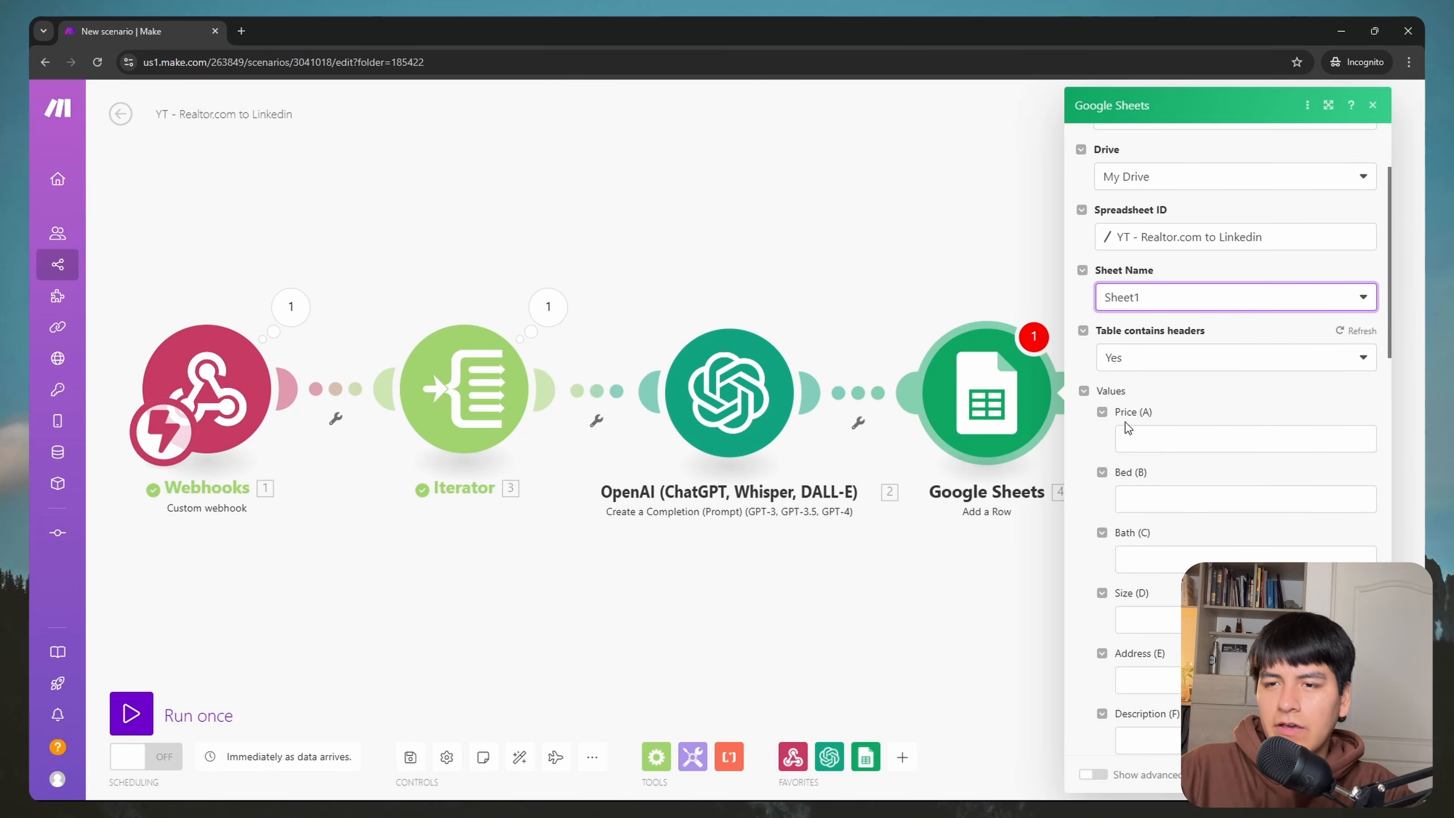
# Step: Map the Iterator's price, bed and bath into the Price (A), Bed (B) and Bath (C) columns
pyautogui.scroll(-6, 1168, 507)
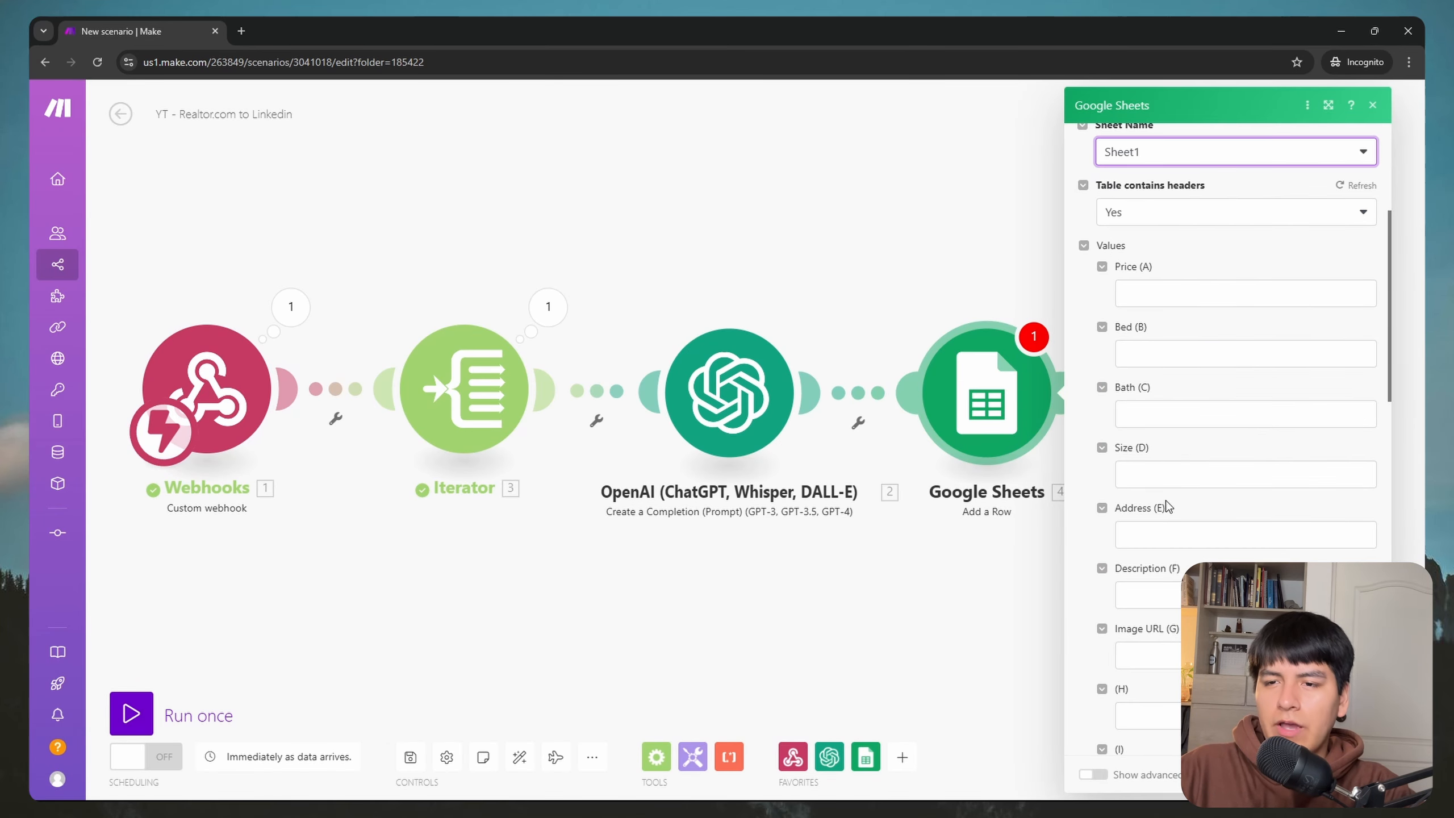
pyautogui.scroll(9, 1171, 596)
pyautogui.scroll(-3, 1175, 585)
pyautogui.scroll(-1, 1175, 586)
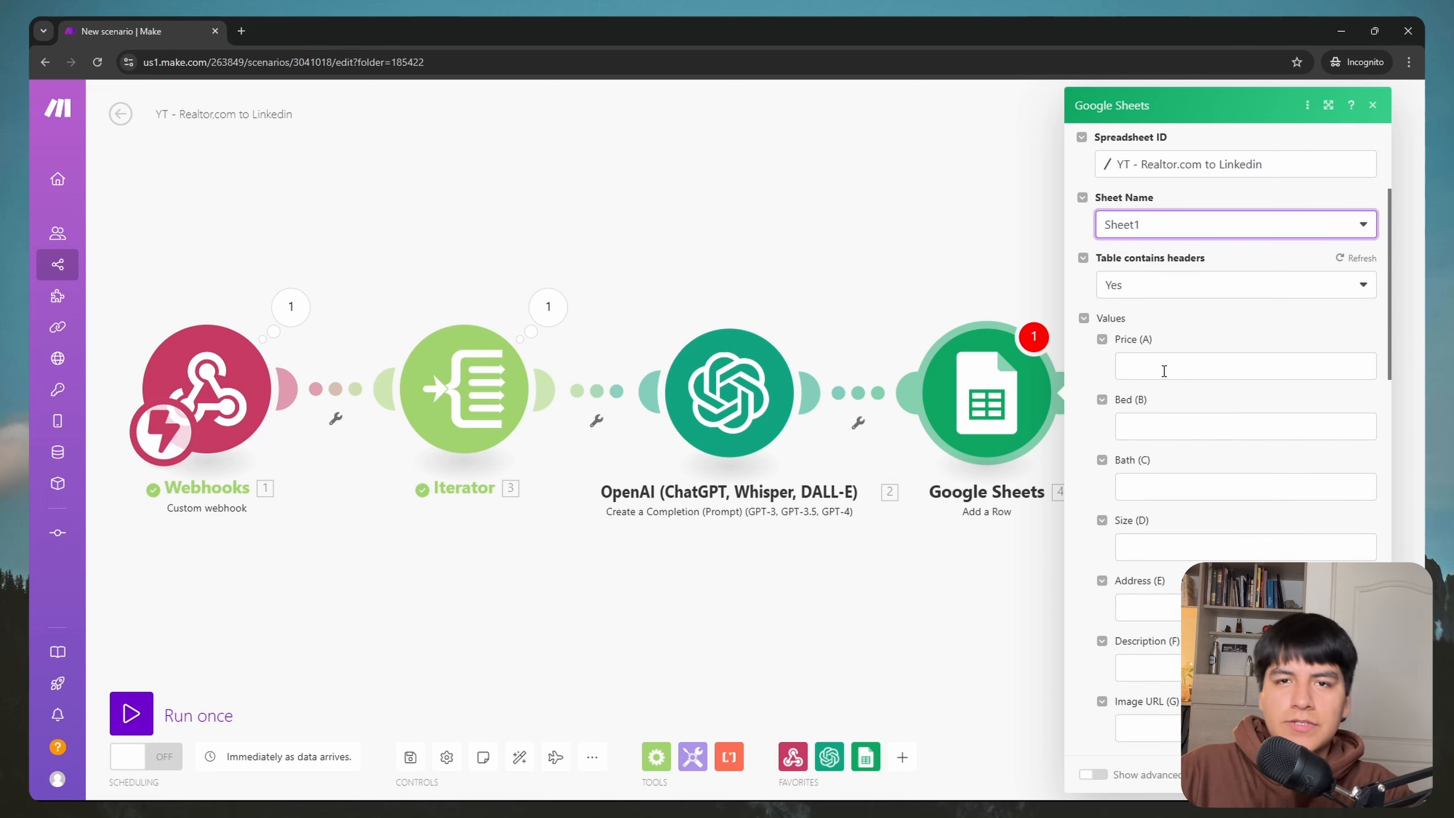
pyautogui.click(1166, 368)
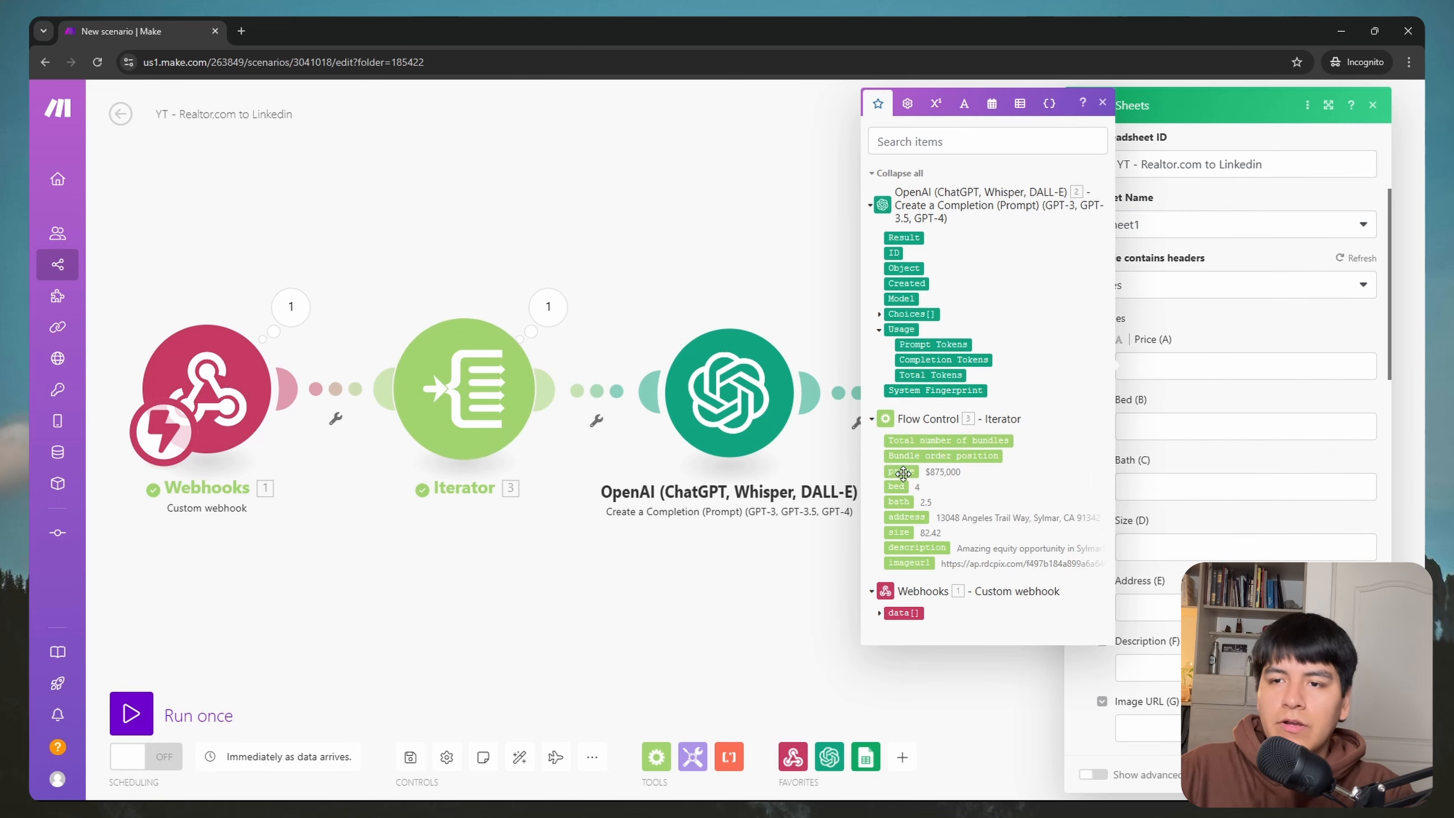
pyautogui.click(902, 473)
pyautogui.press('Tab')
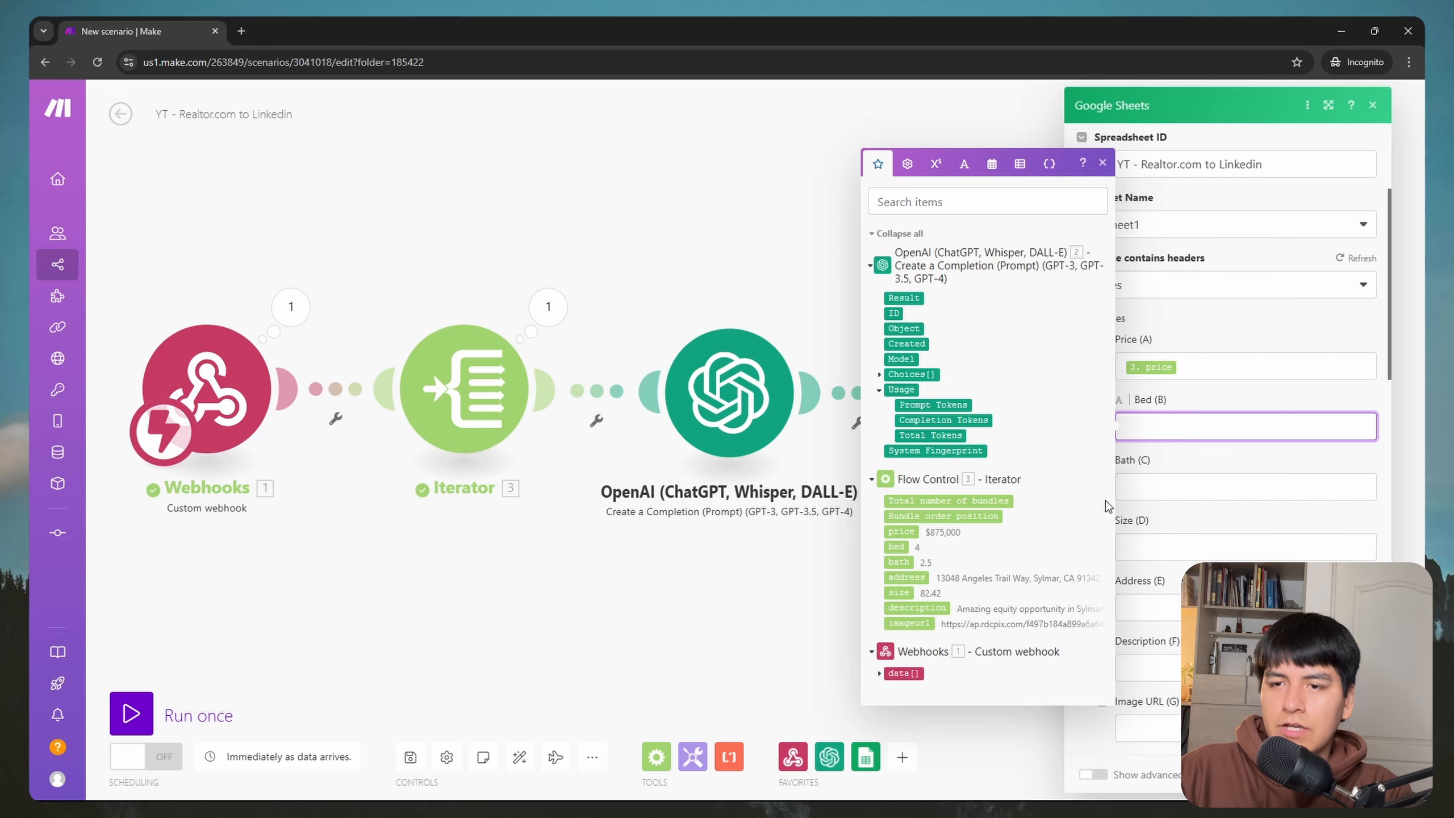
pyautogui.click(898, 547)
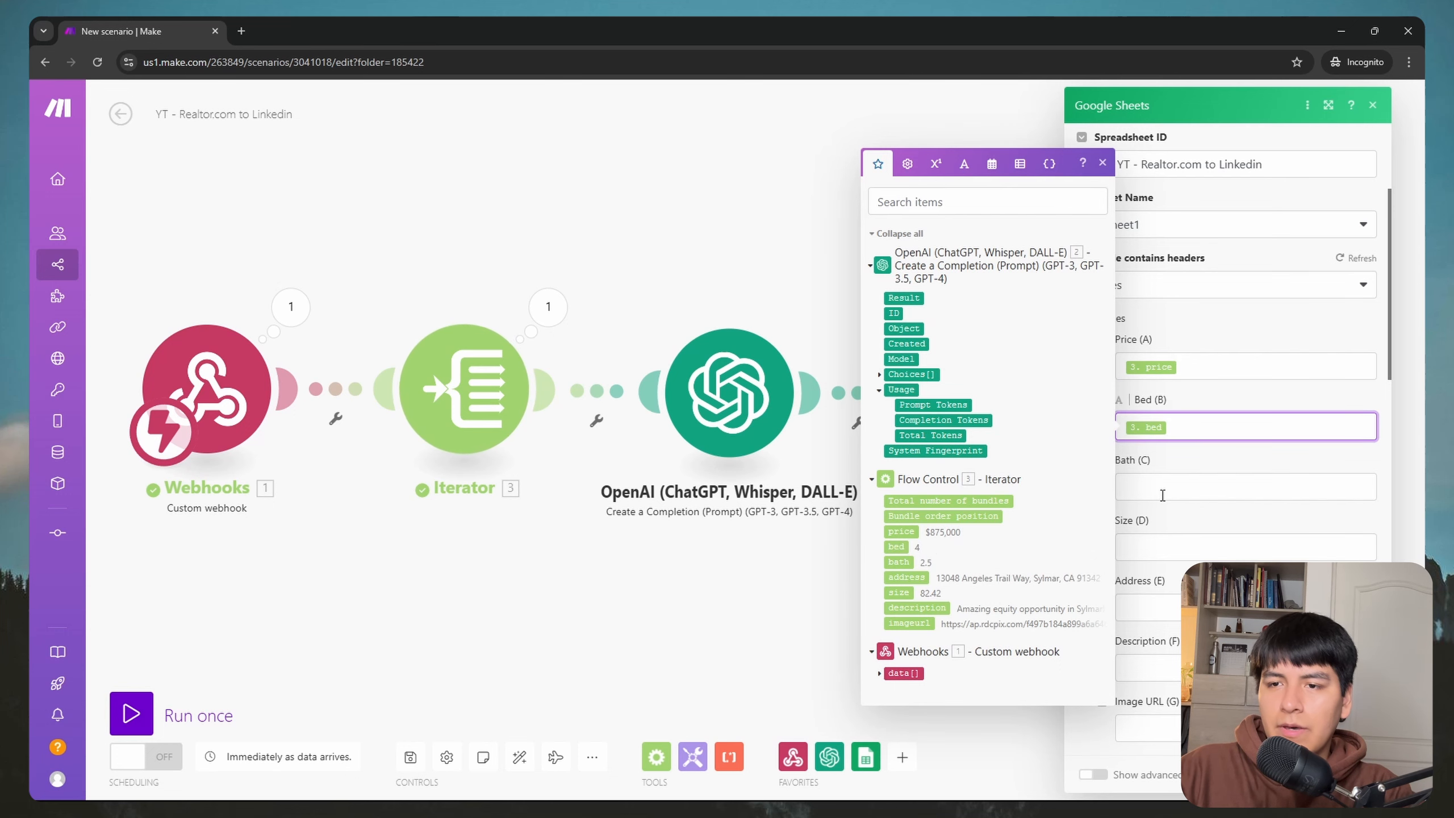
pyautogui.press('Tab')
pyautogui.click(903, 623)
pyautogui.press('Tab')
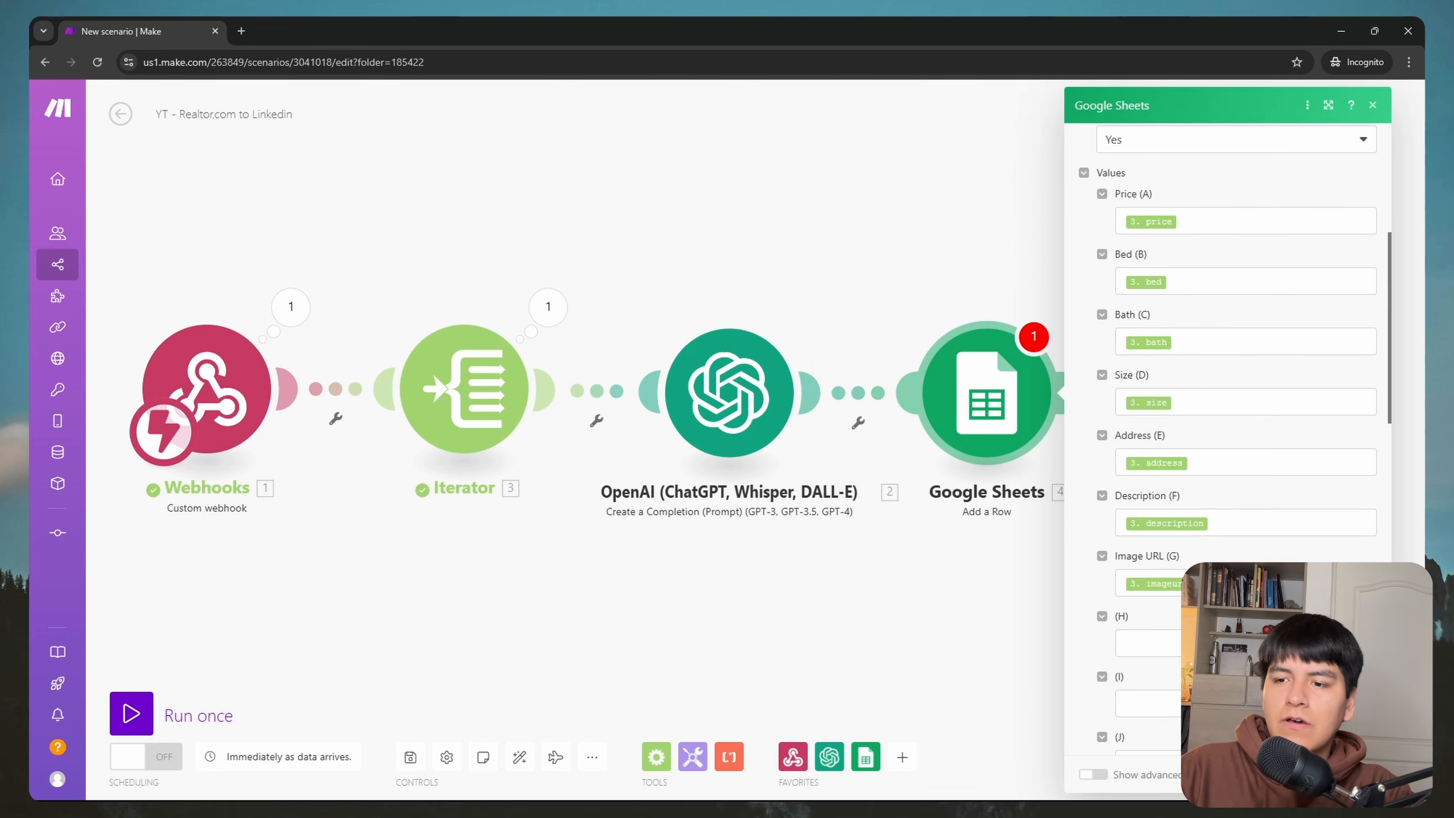
pyautogui.click(1359, 775)
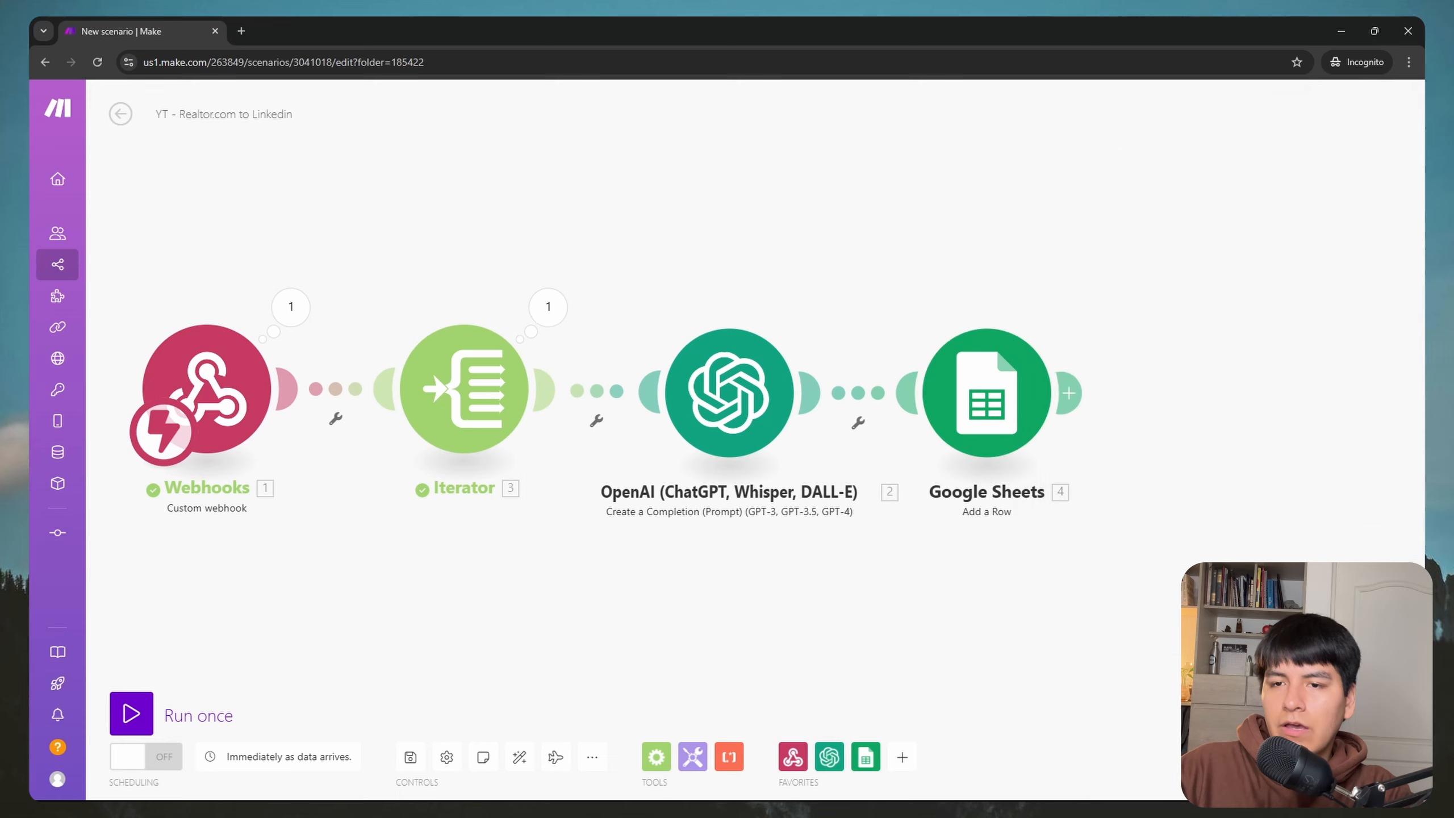
pyautogui.moveTo(1060, 613); pyautogui.dragTo(922, 621)
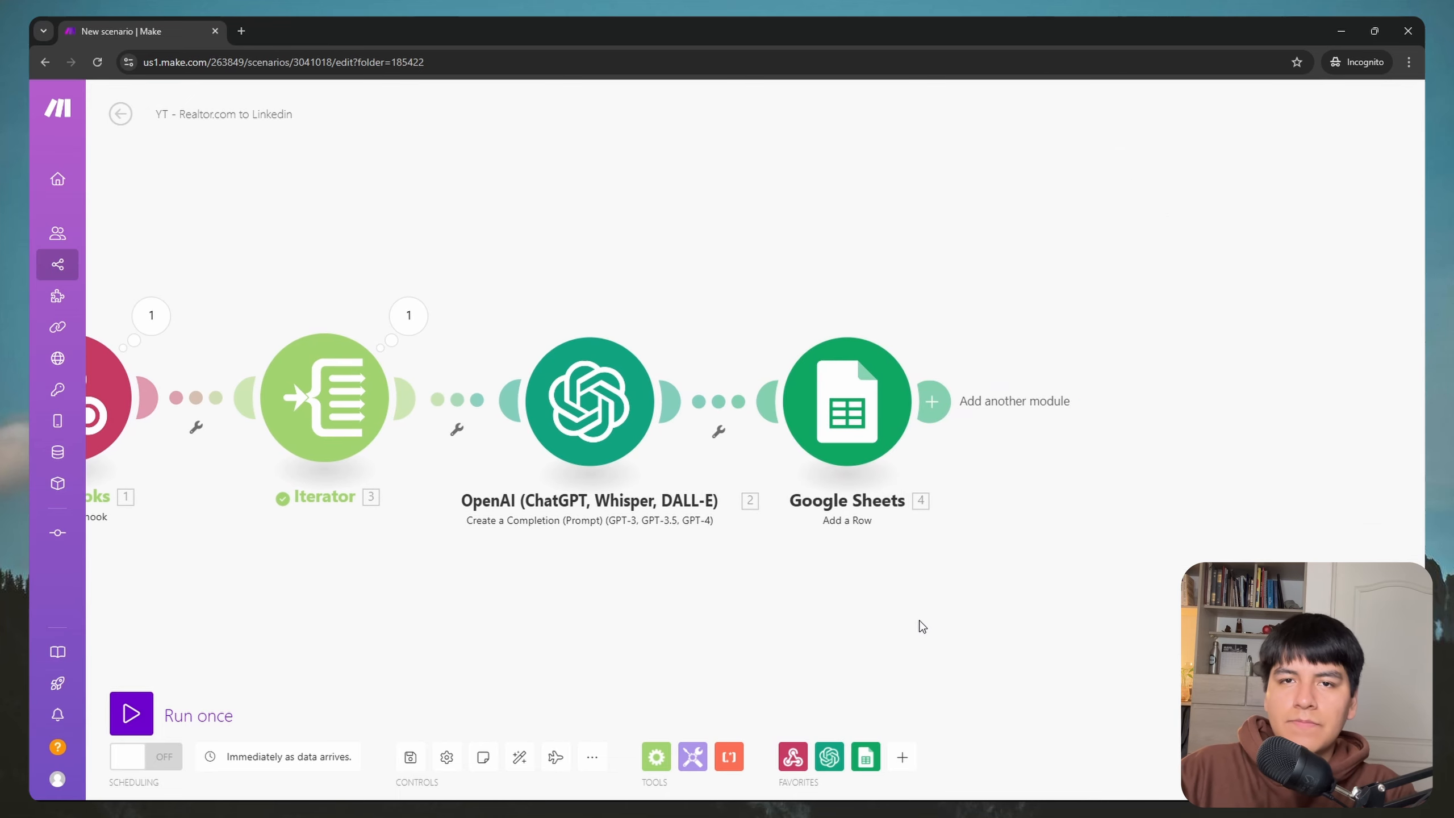
# Step: Search 'Linkedin' and add LinkedIn's Create a User Image Post module after Google Sheets
pyautogui.click(933, 403)
pyautogui.write('Linkedin')
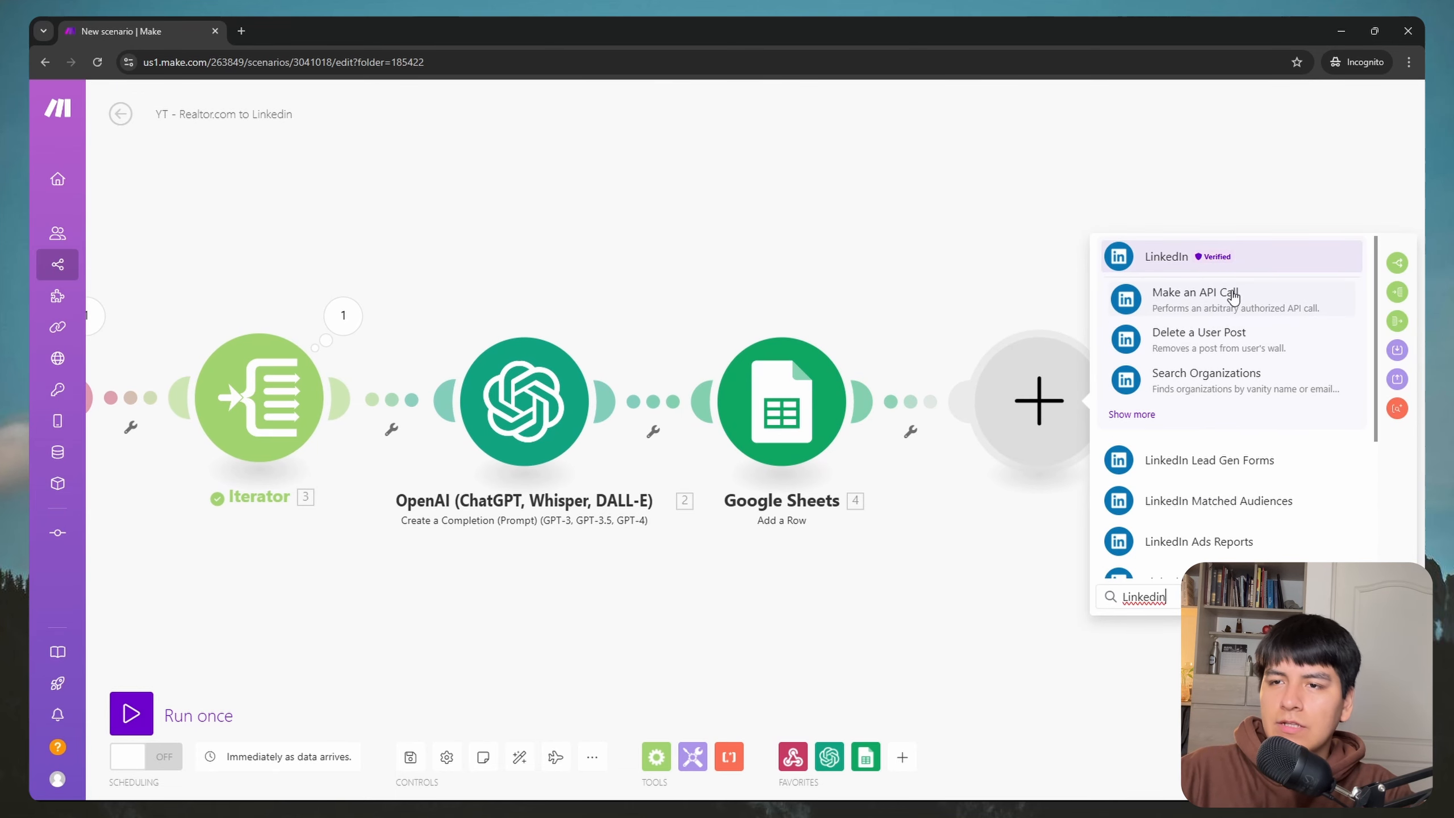
pyautogui.click(1180, 259)
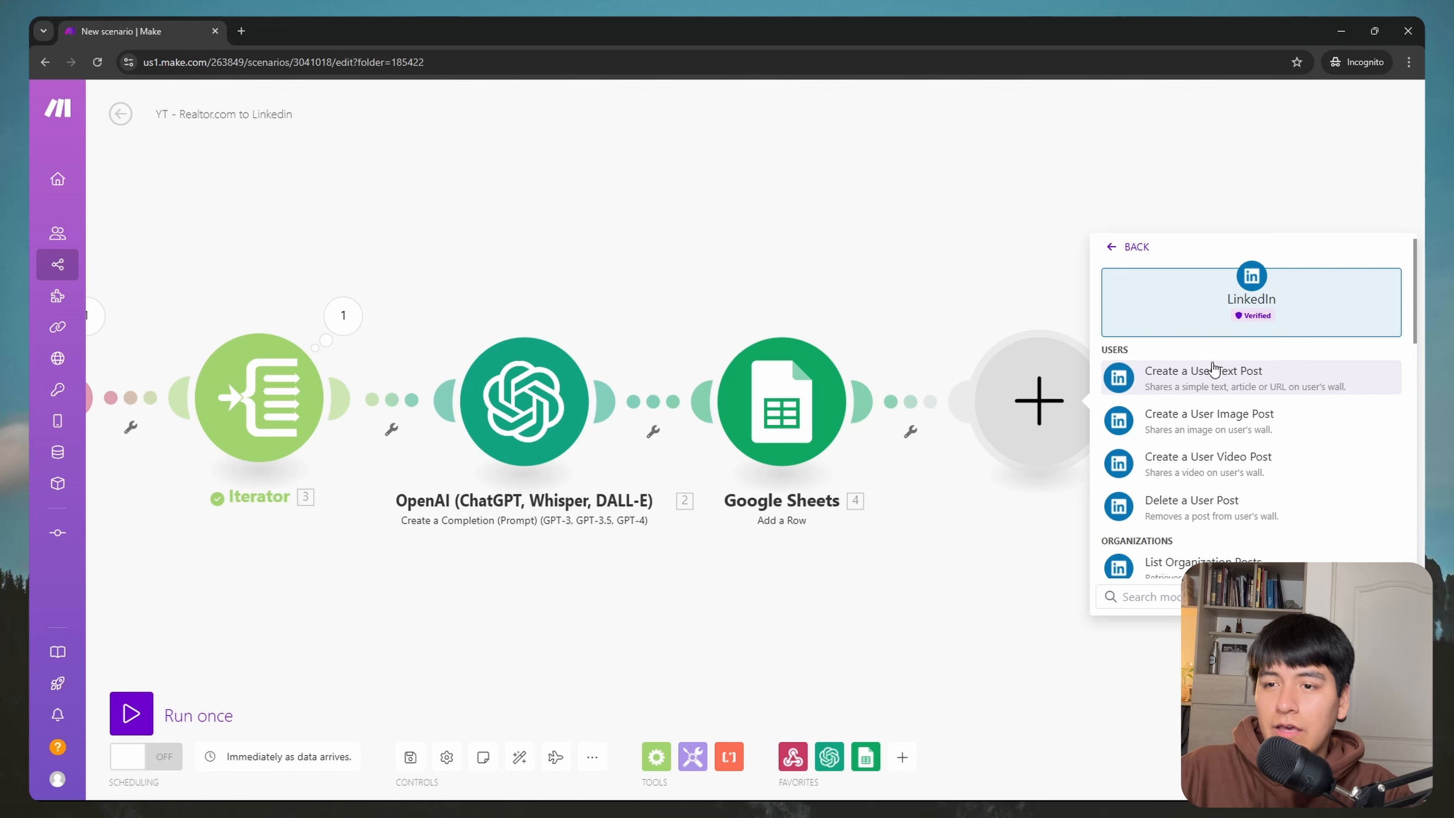
pyautogui.click(1217, 417)
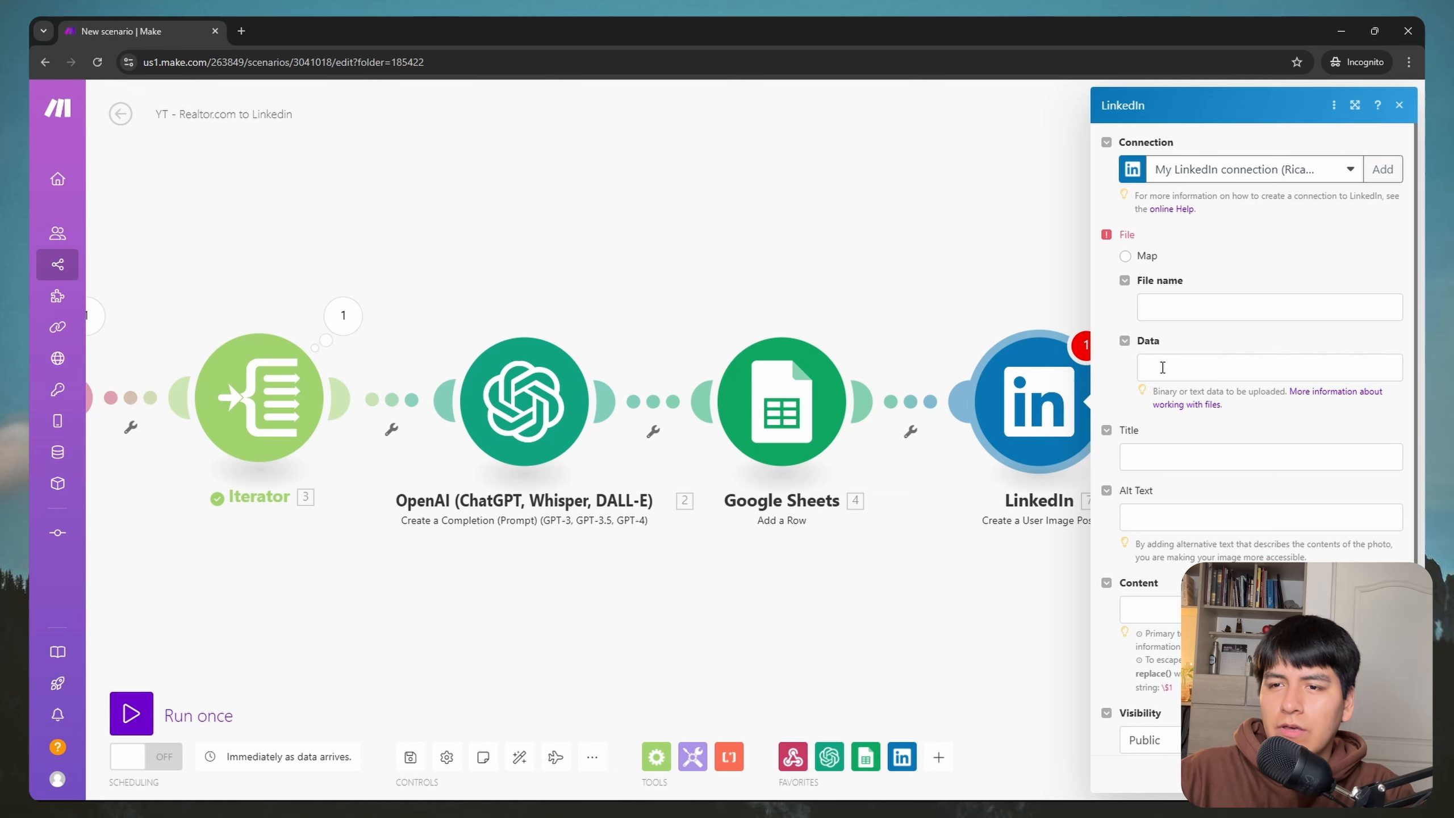
# Step: Move the LinkedIn module right and unlink it from Google Sheets
pyautogui.moveTo(1002, 367); pyautogui.dragTo(1243, 359)
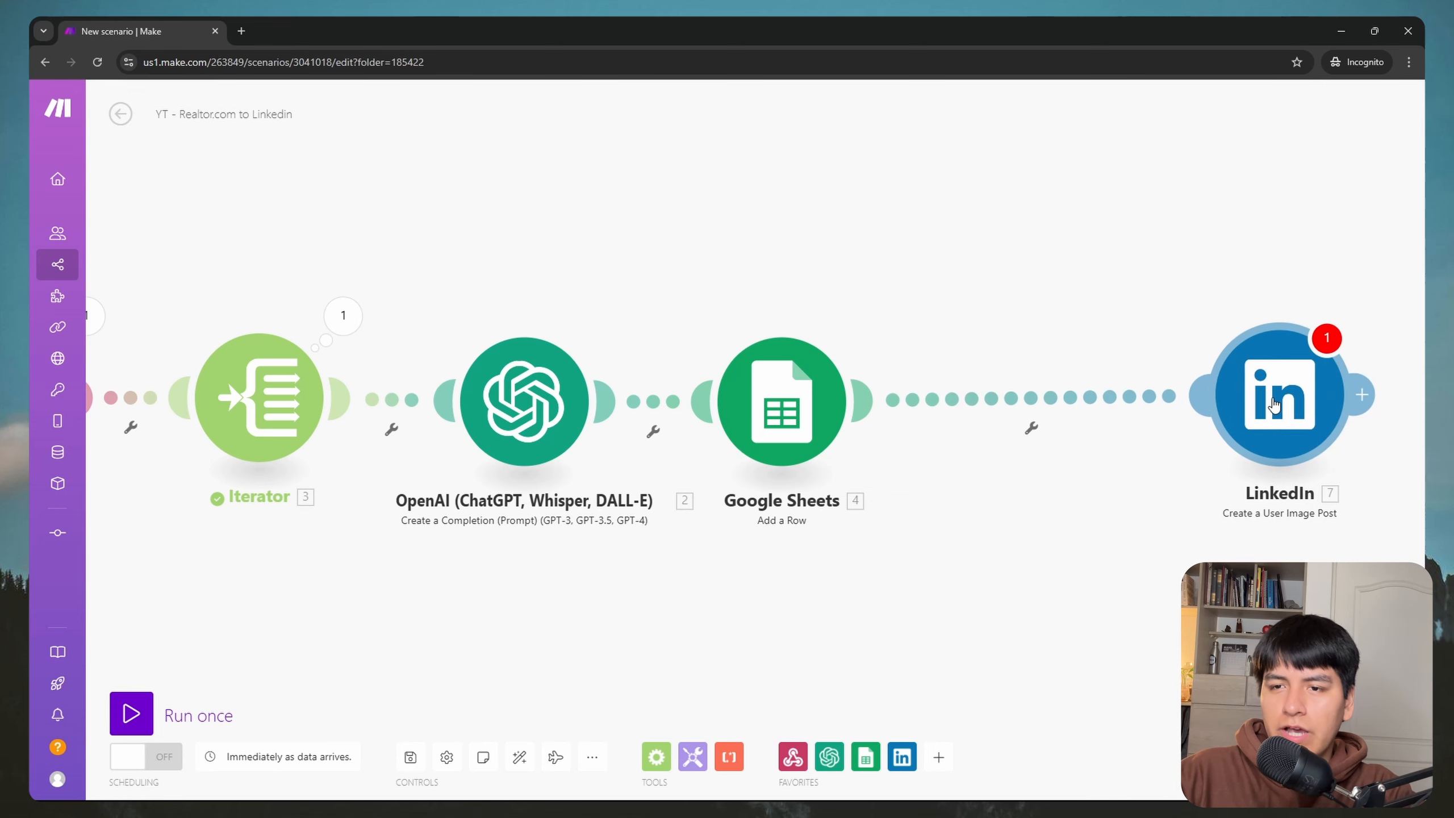
pyautogui.rightClick(1052, 404)
pyautogui.click(1110, 446)
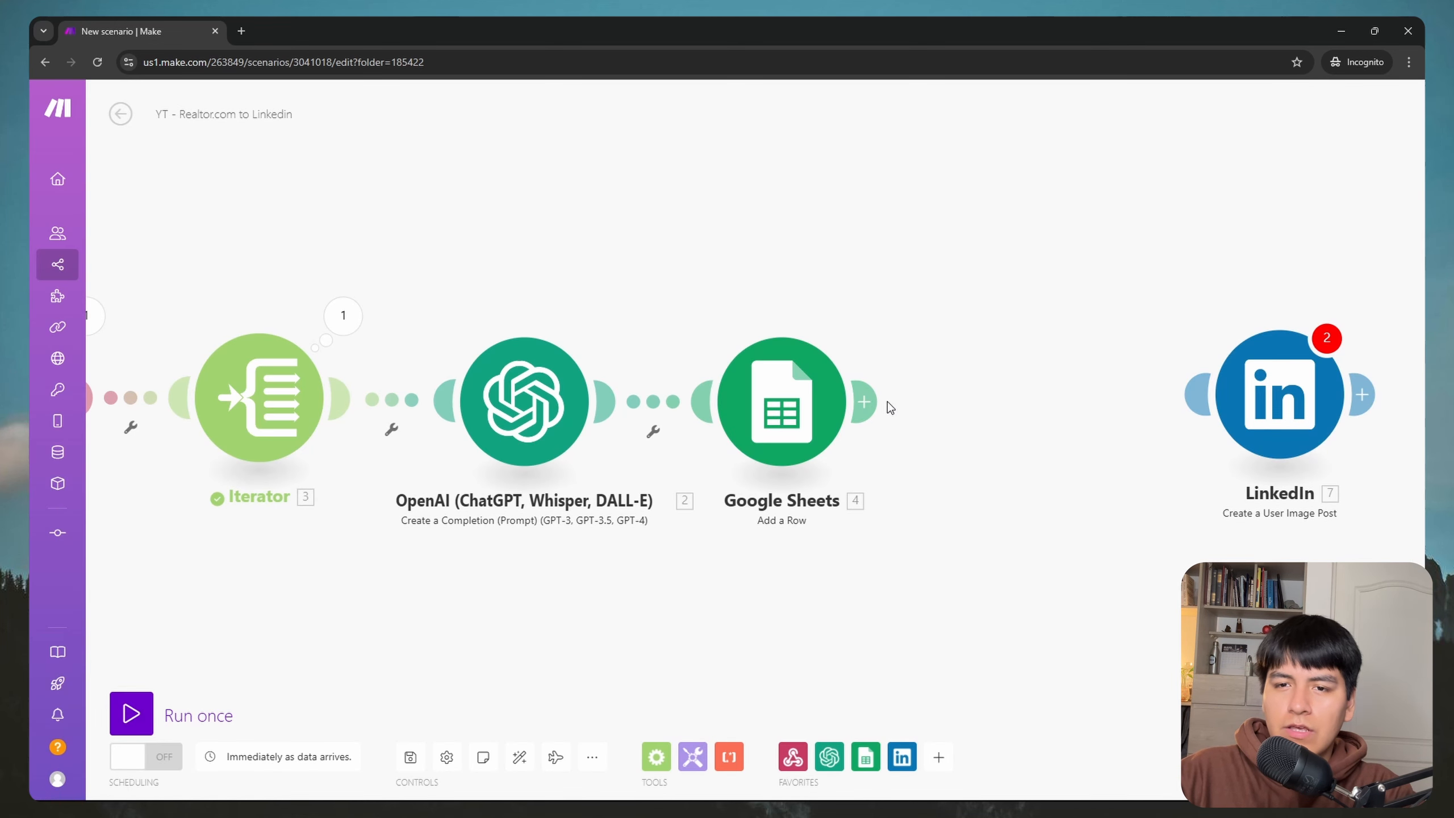
# Step: Add an HTTP Get a file module after Google Sheets with its URL mapped to the listing's image URL
pyautogui.click(879, 406)
pyautogui.write('http')
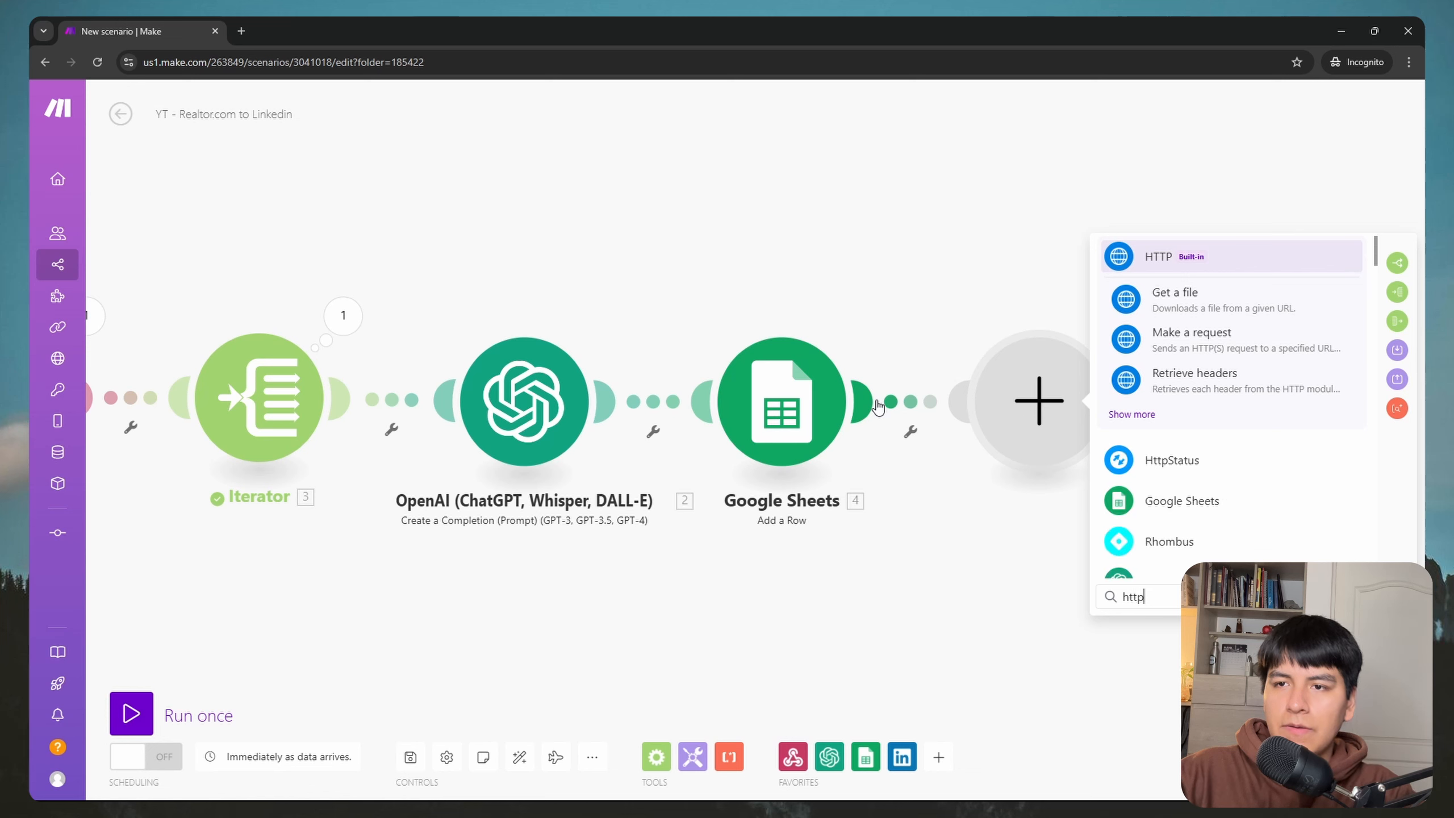
pyautogui.click(1177, 264)
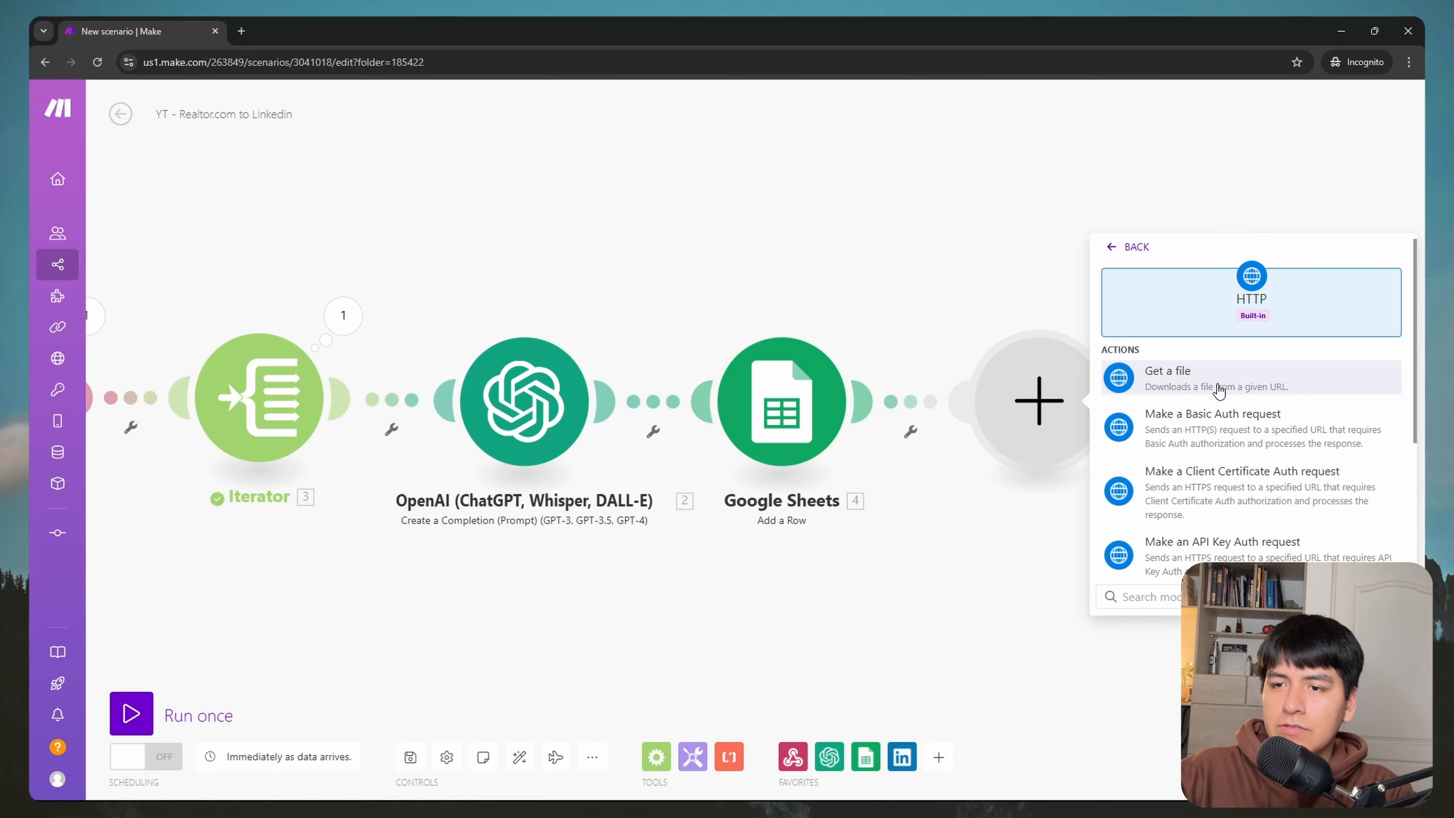
pyautogui.click(1224, 388)
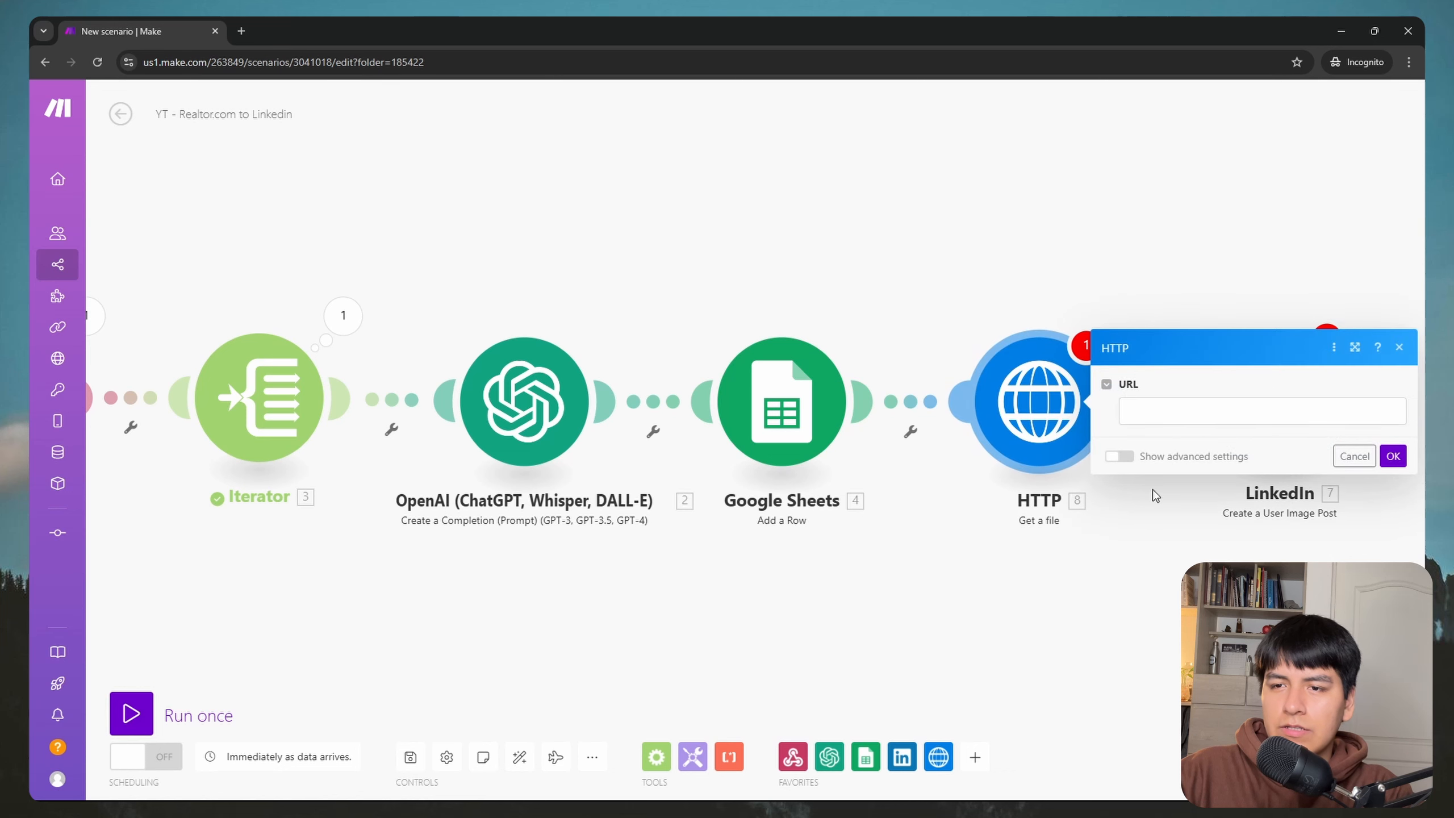
pyautogui.click(1183, 418)
pyautogui.scroll(-1, 1014, 460)
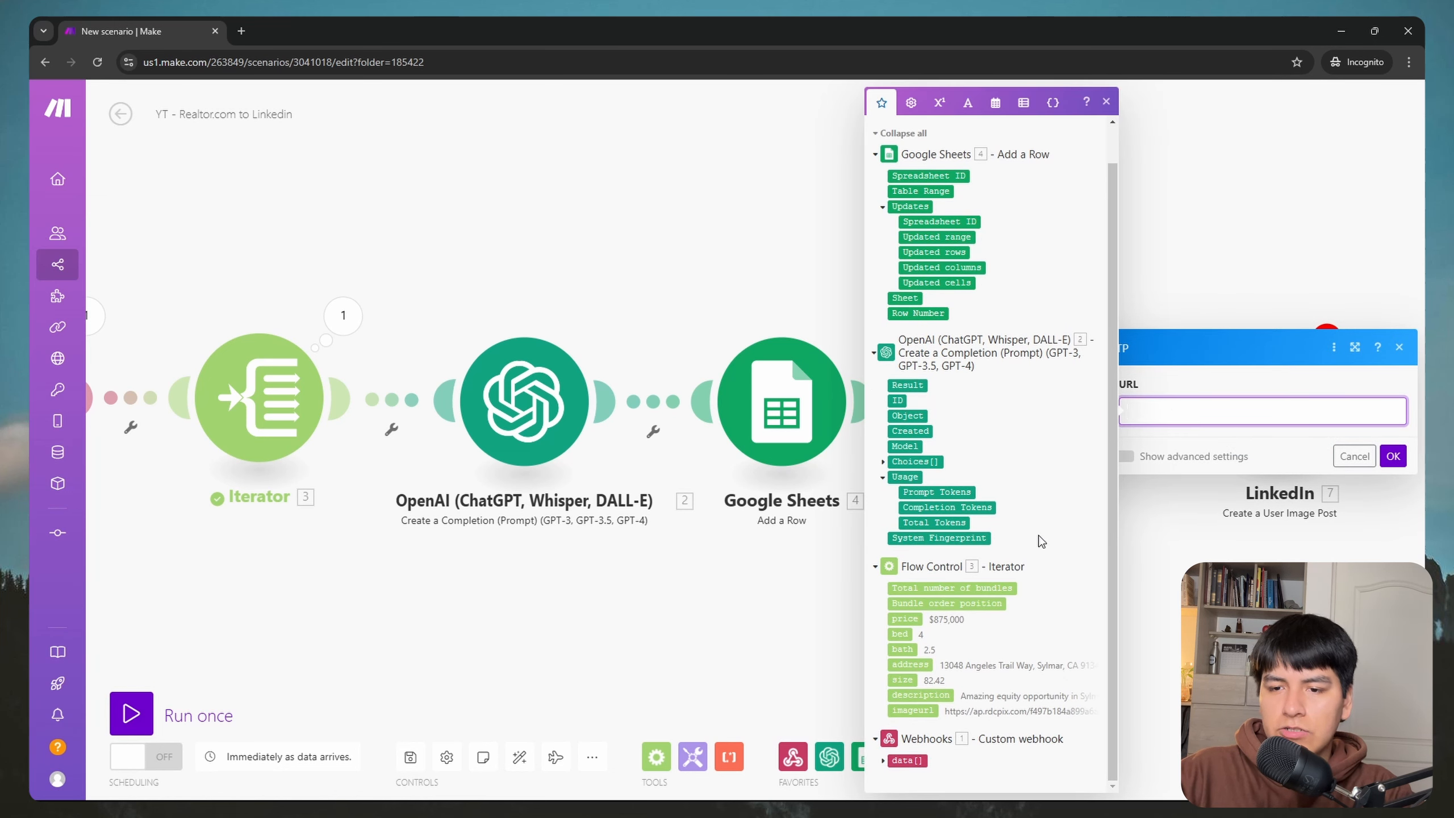
pyautogui.moveTo(928, 710); pyautogui.dragTo(1162, 411)
pyautogui.click(1393, 456)
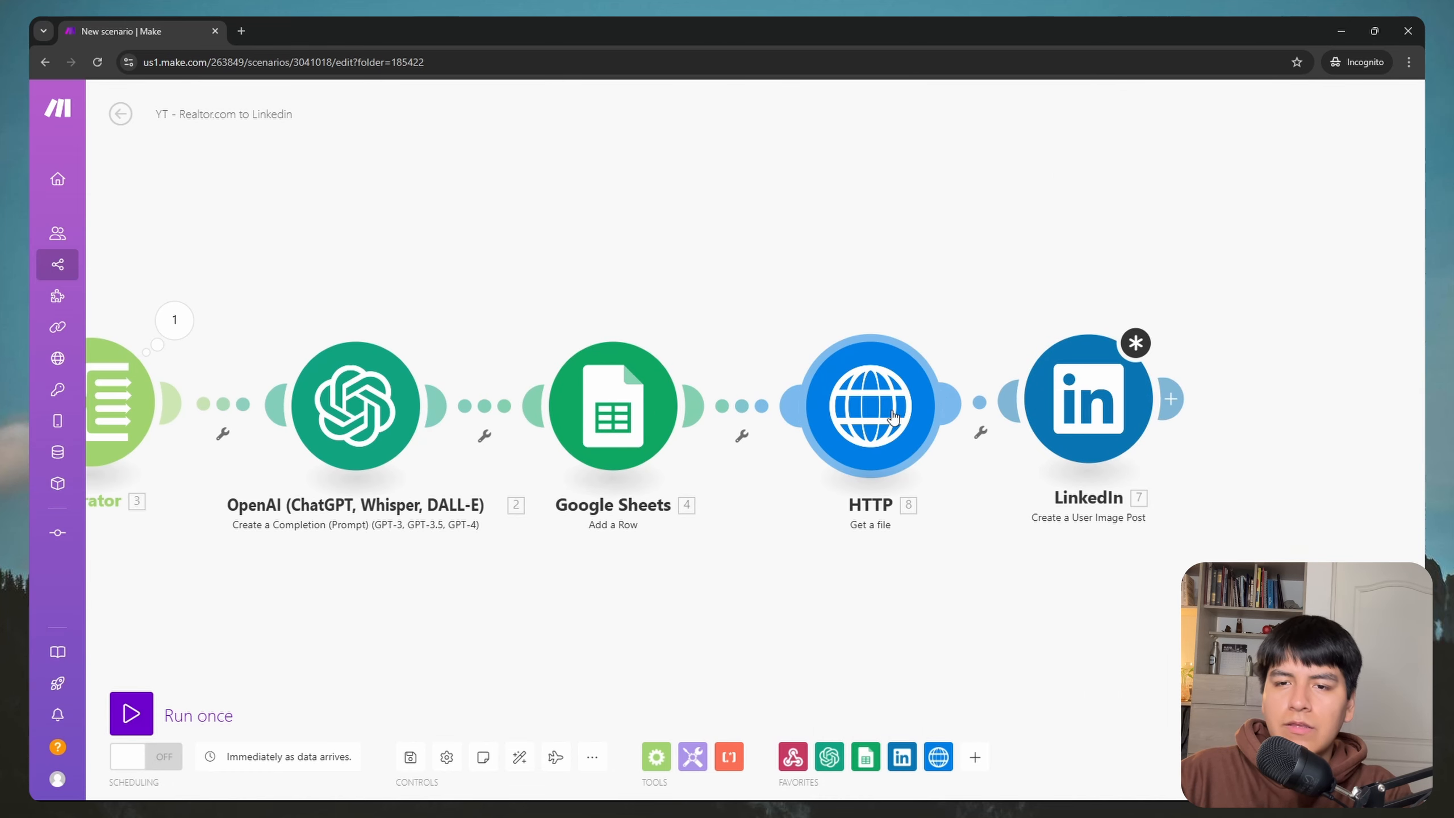
pyautogui.click(893, 416)
pyautogui.click(999, 250)
pyautogui.click(1081, 411)
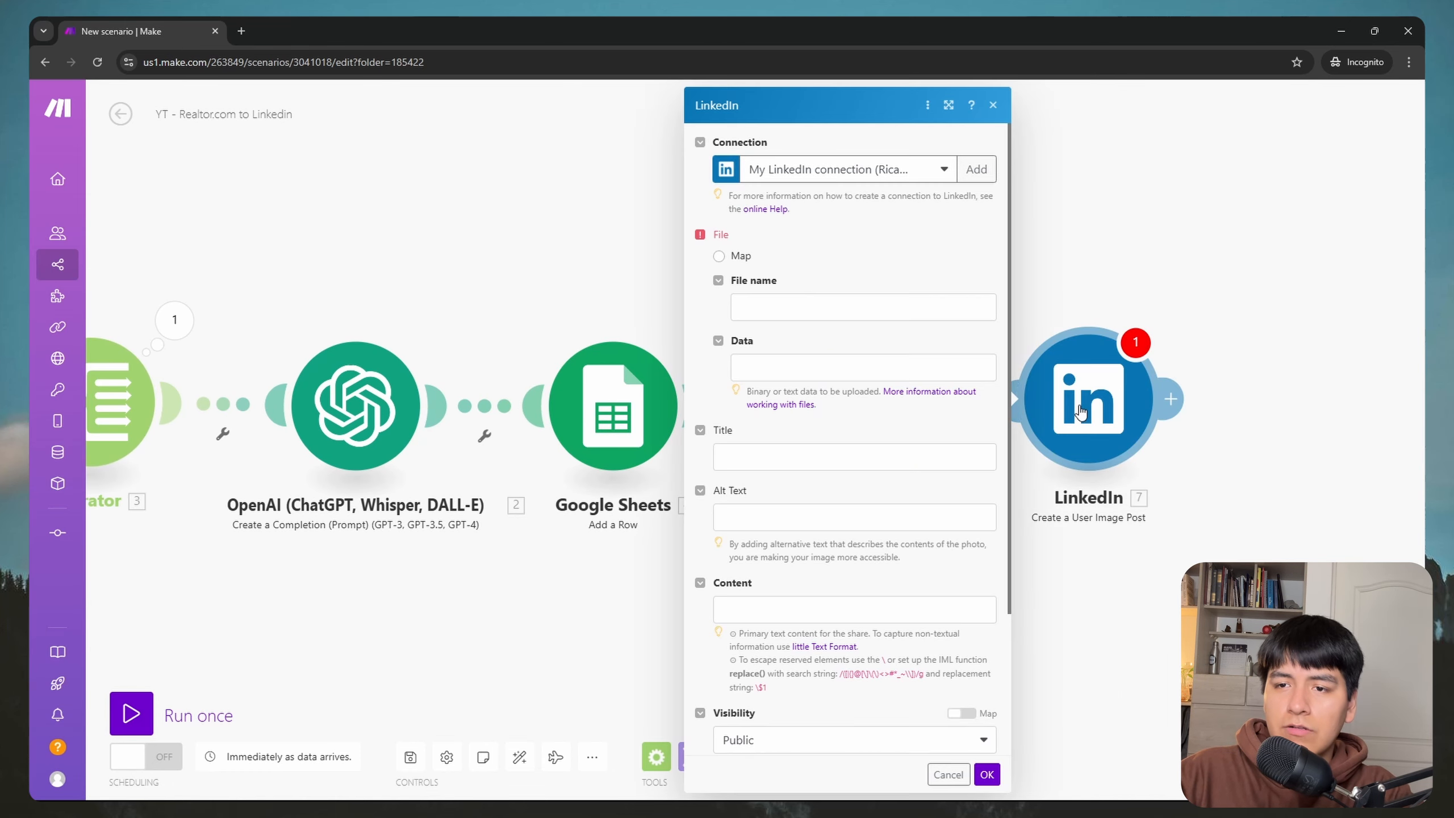
pyautogui.click(762, 367)
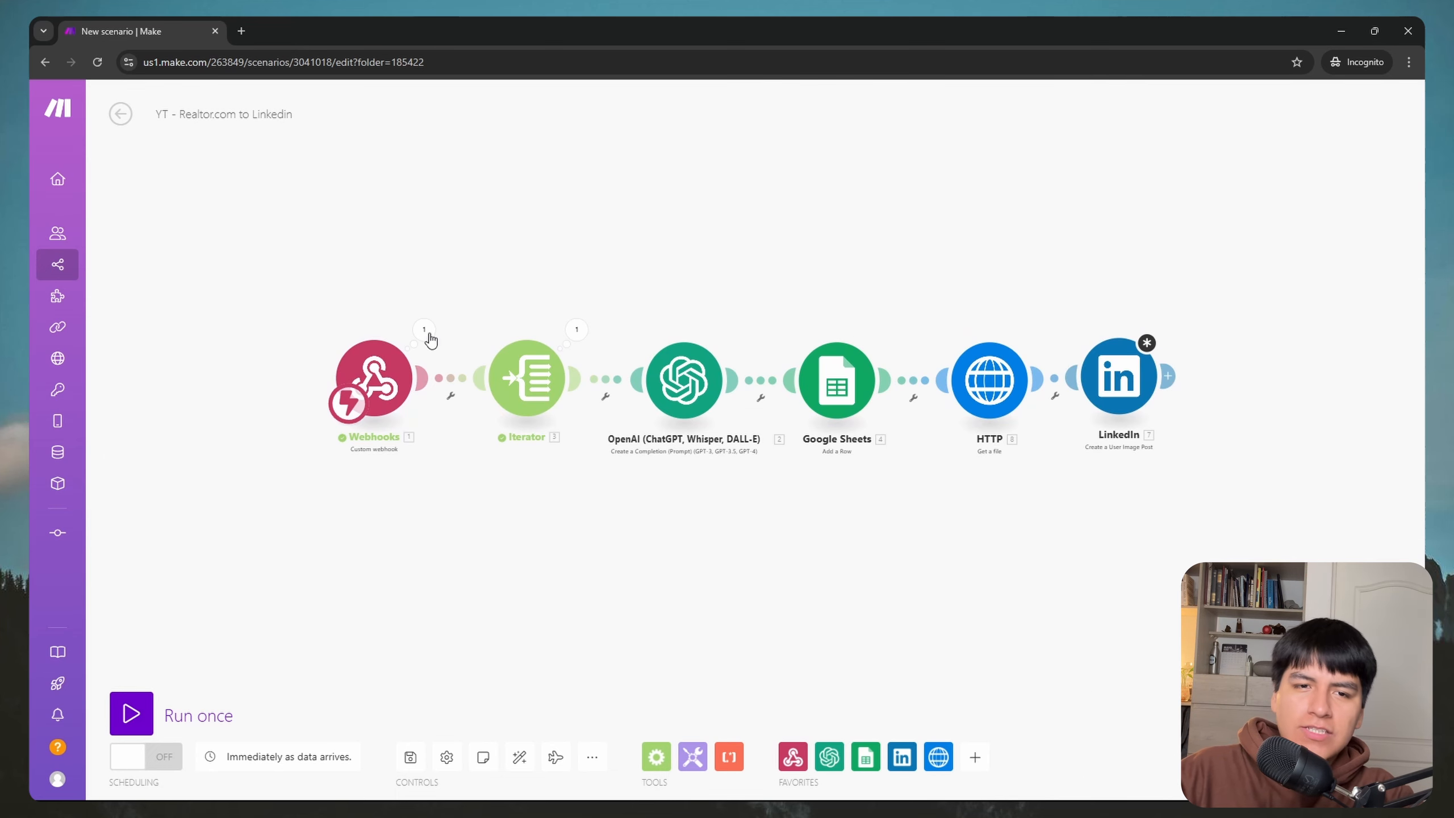
pyautogui.moveTo(362, 286); pyautogui.dragTo(722, 332)
pyautogui.moveTo(1071, 306); pyautogui.dragTo(768, 295)
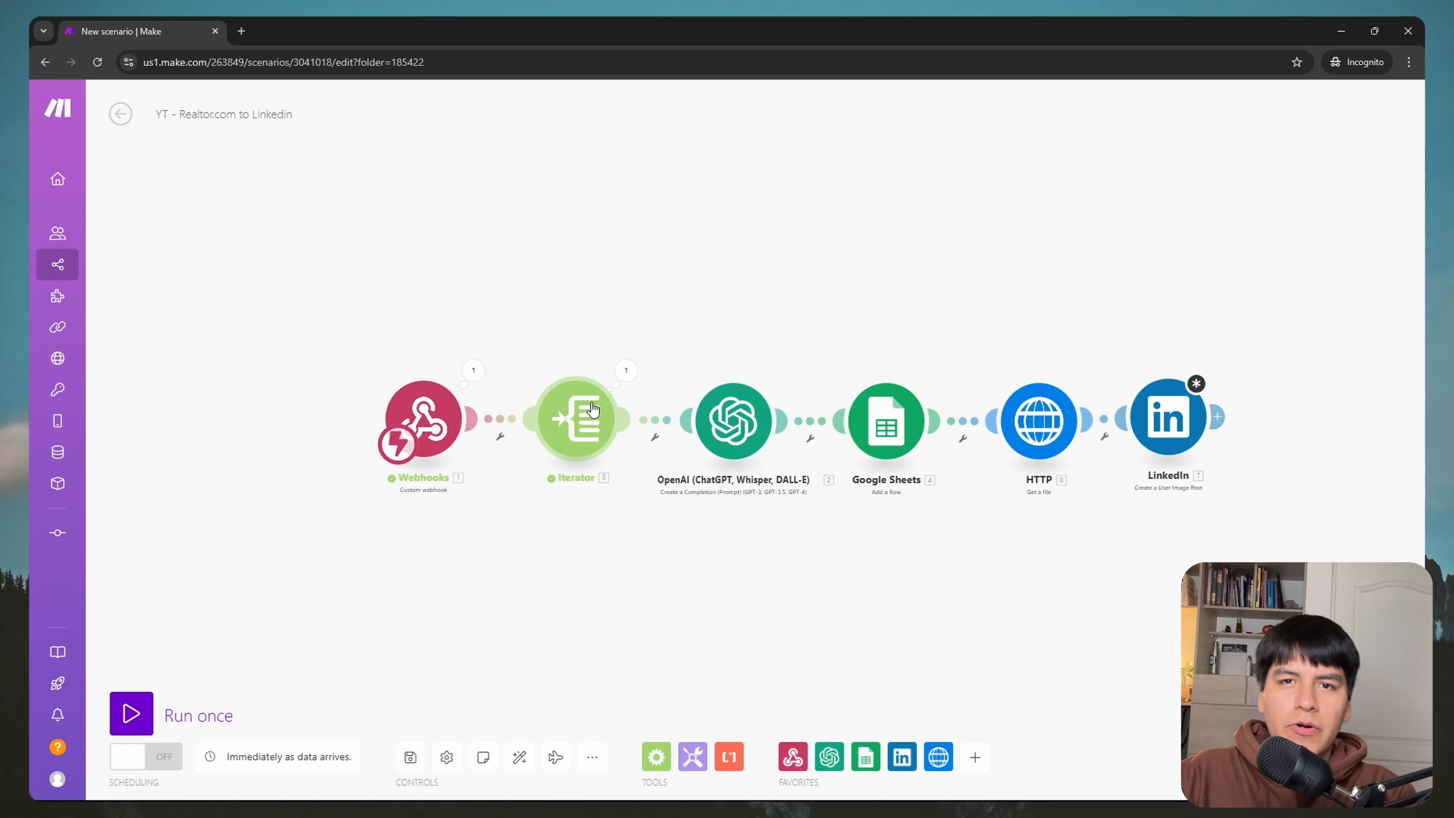
pyautogui.moveTo(943, 307); pyautogui.dragTo(778, 291)
pyautogui.scroll(2, 919, 313)
pyautogui.scroll(2, 921, 318)
# Step: Test the HTTP module alone with the first listing's image URL, getting file.webp with status 200
pyautogui.scroll(1, 818, 296)
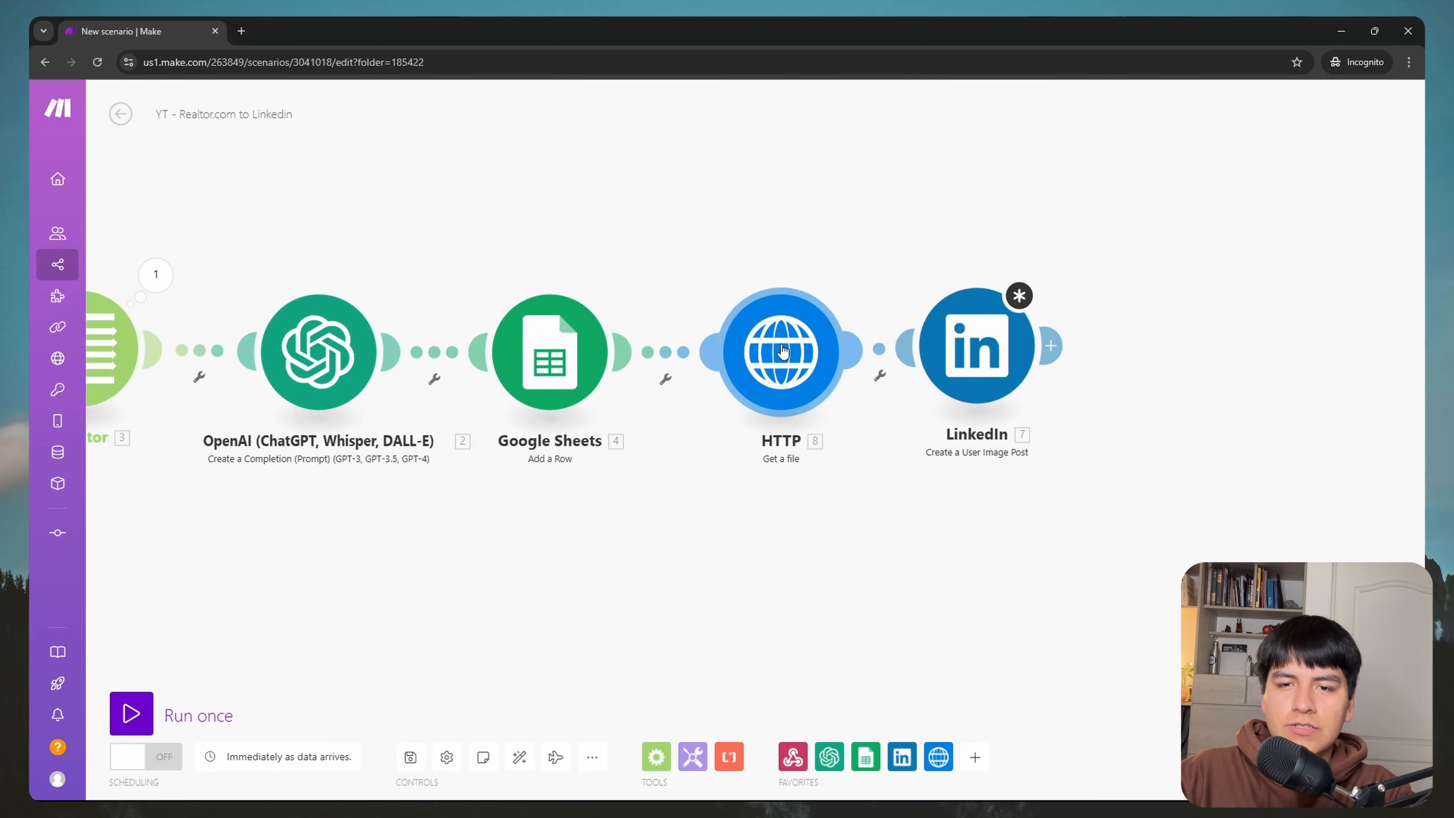
pyautogui.rightClick(786, 349)
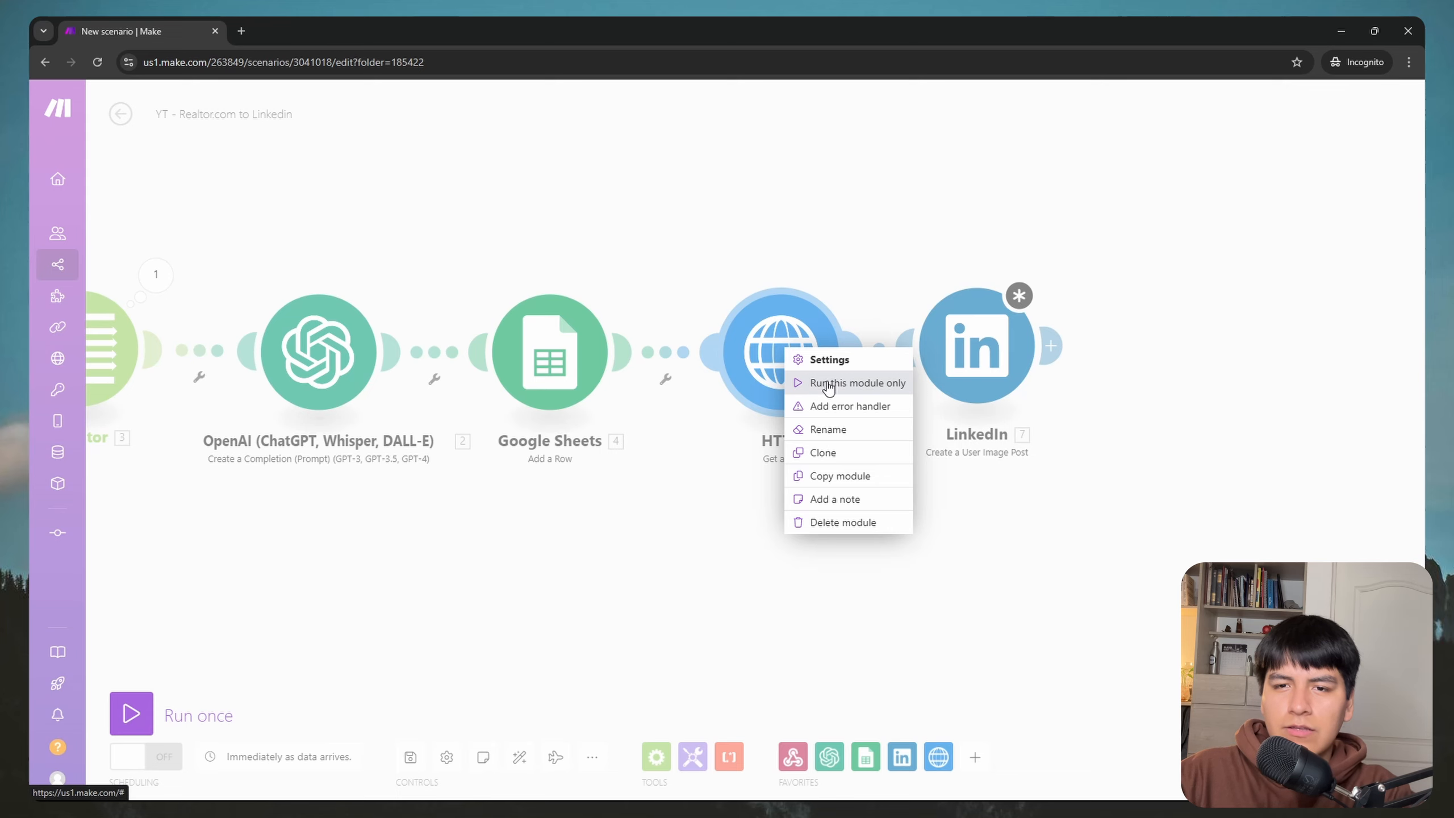
pyautogui.click(824, 383)
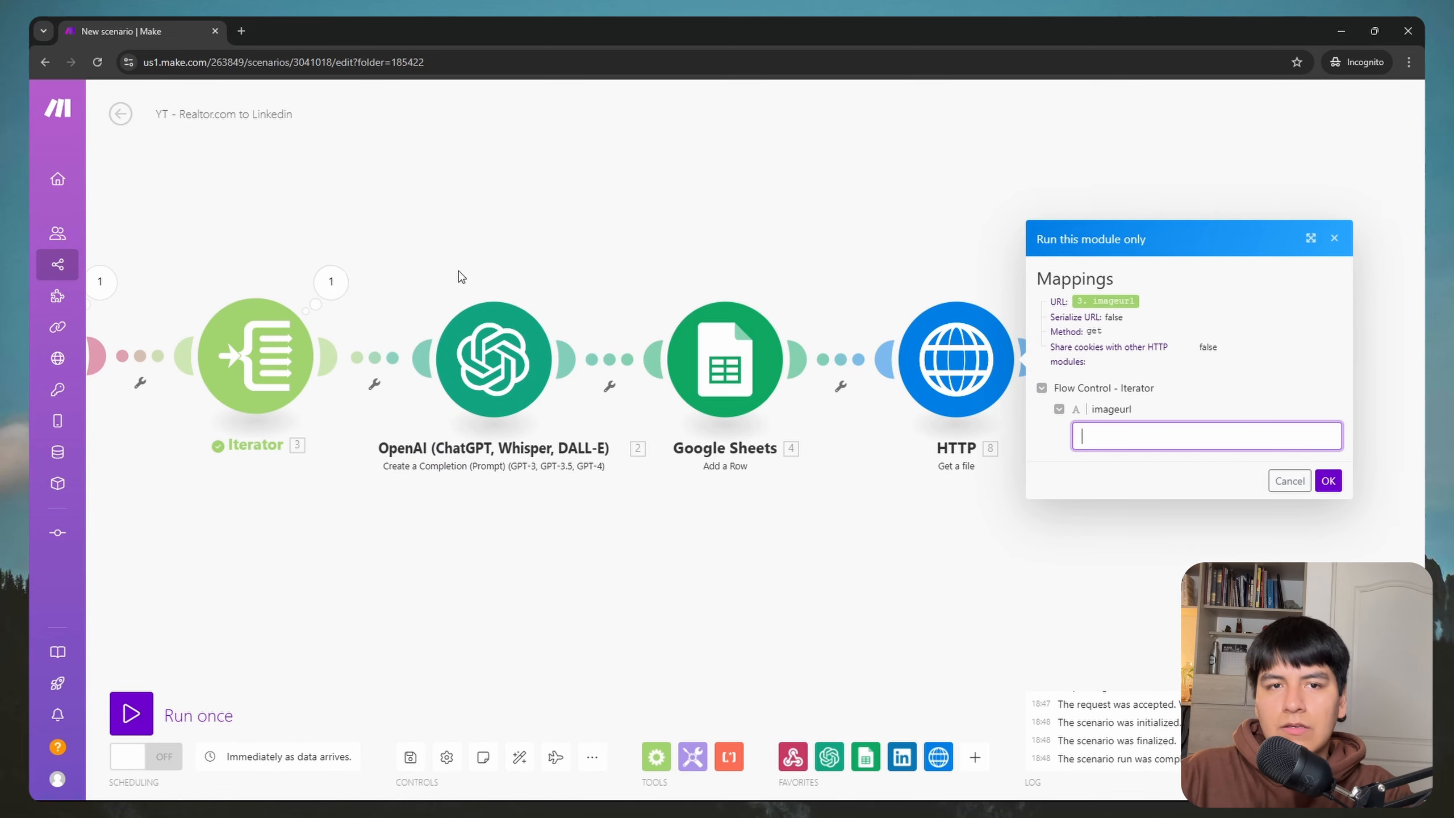
pyautogui.click(344, 286)
pyautogui.moveTo(596, 378); pyautogui.dragTo(469, 365)
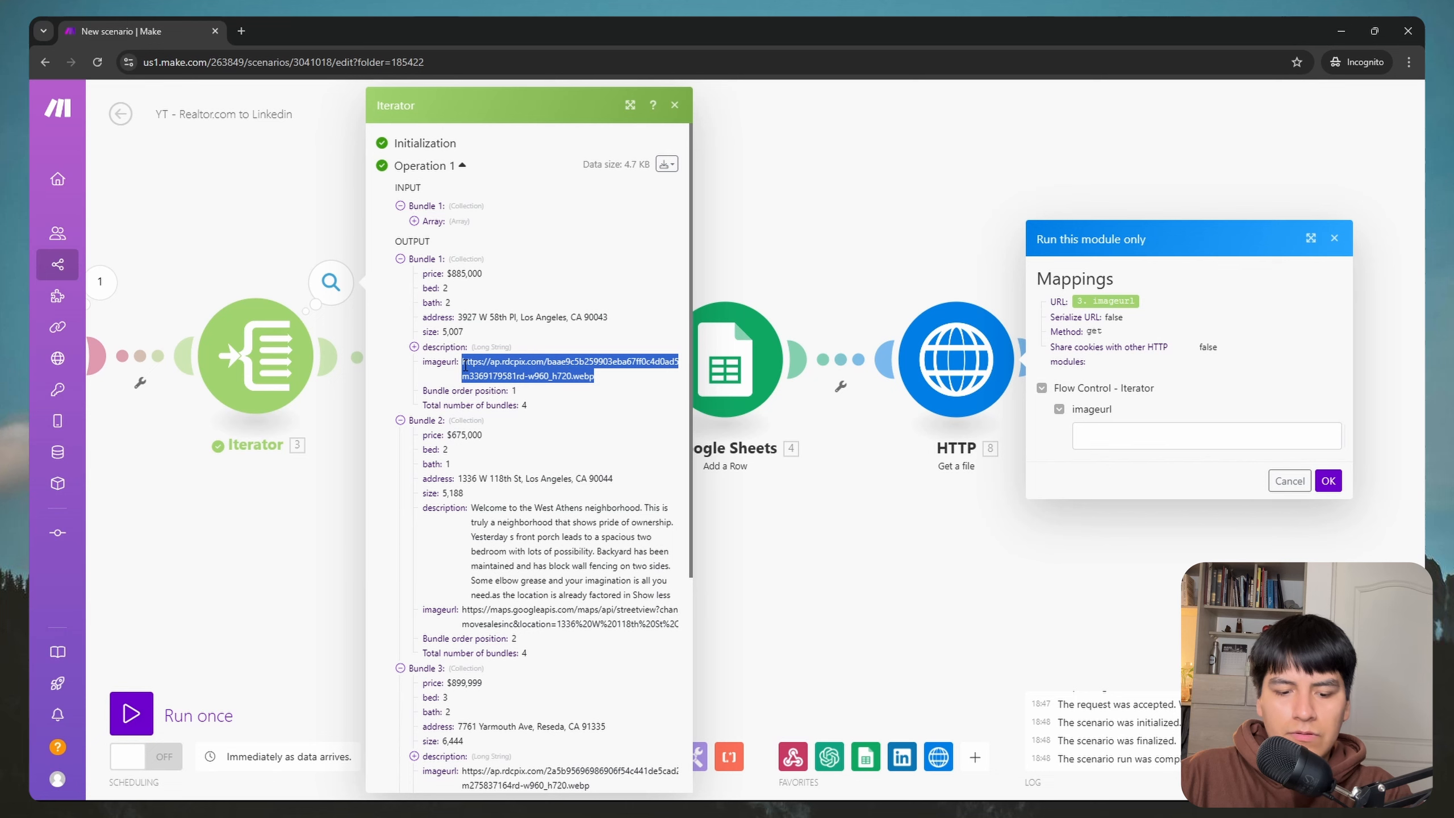
pyautogui.click(1088, 436)
pyautogui.hotkey('ctrl', 'v')
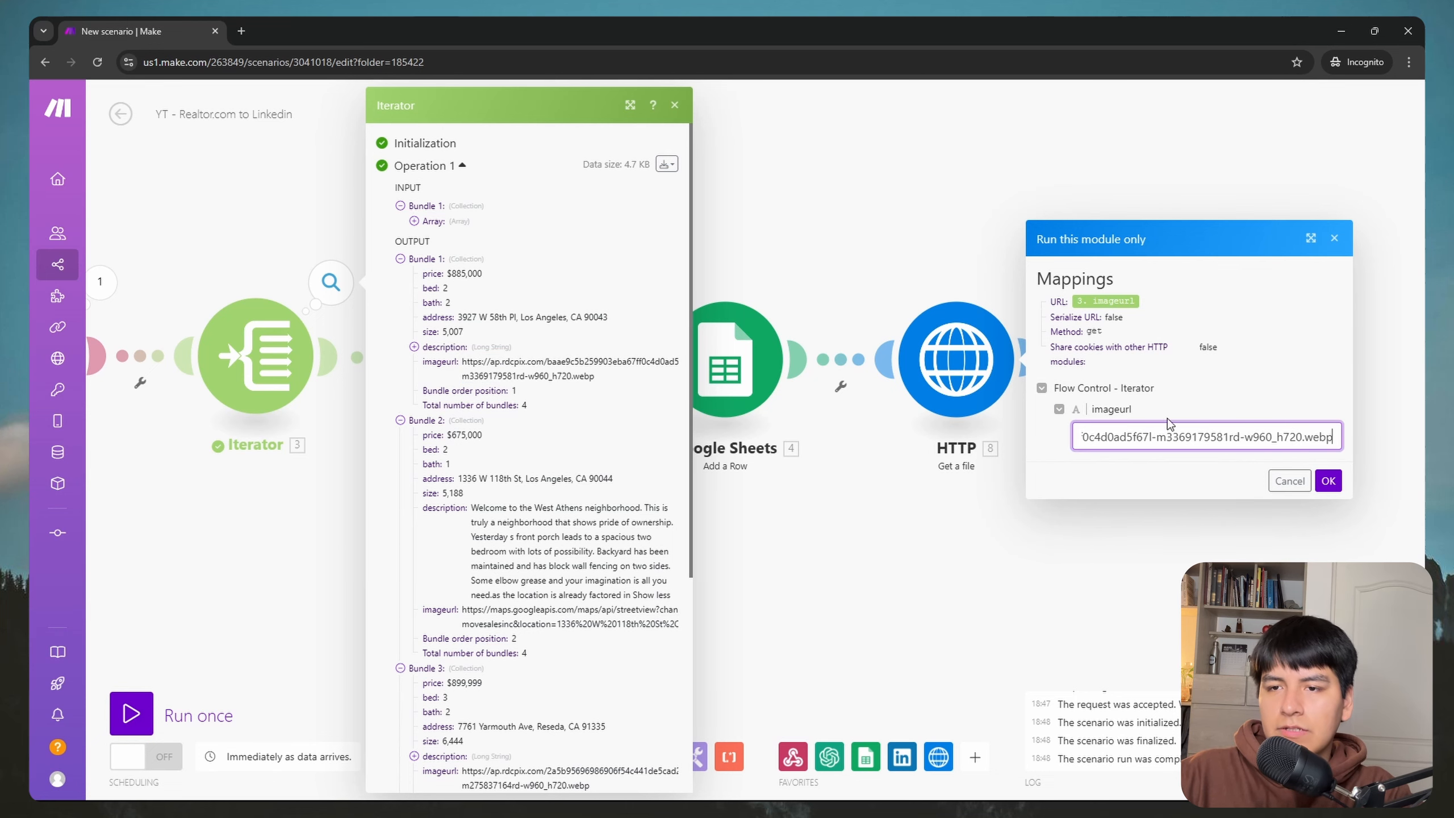
pyautogui.click(1328, 480)
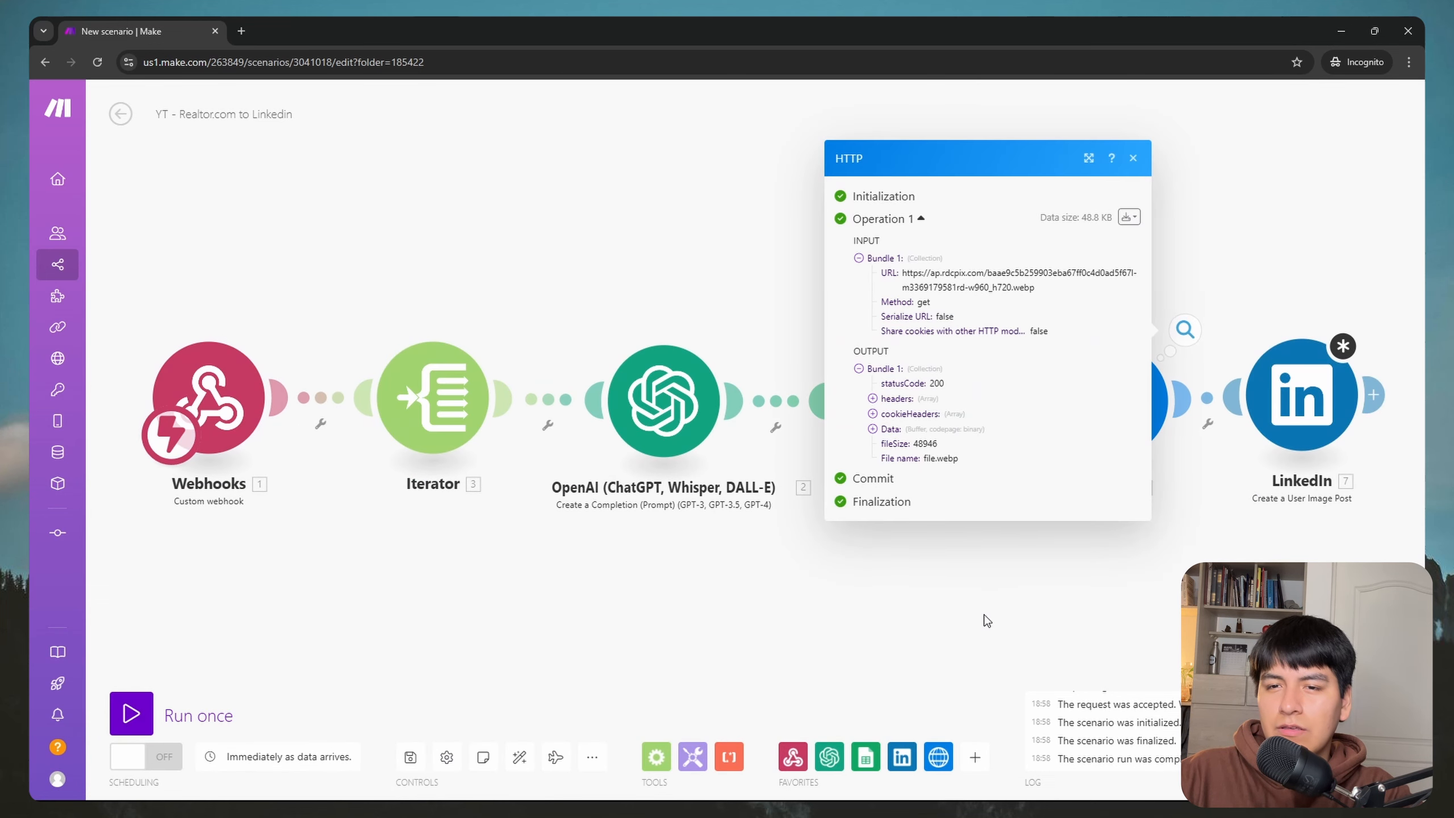
pyautogui.moveTo(1136, 591); pyautogui.dragTo(713, 582)
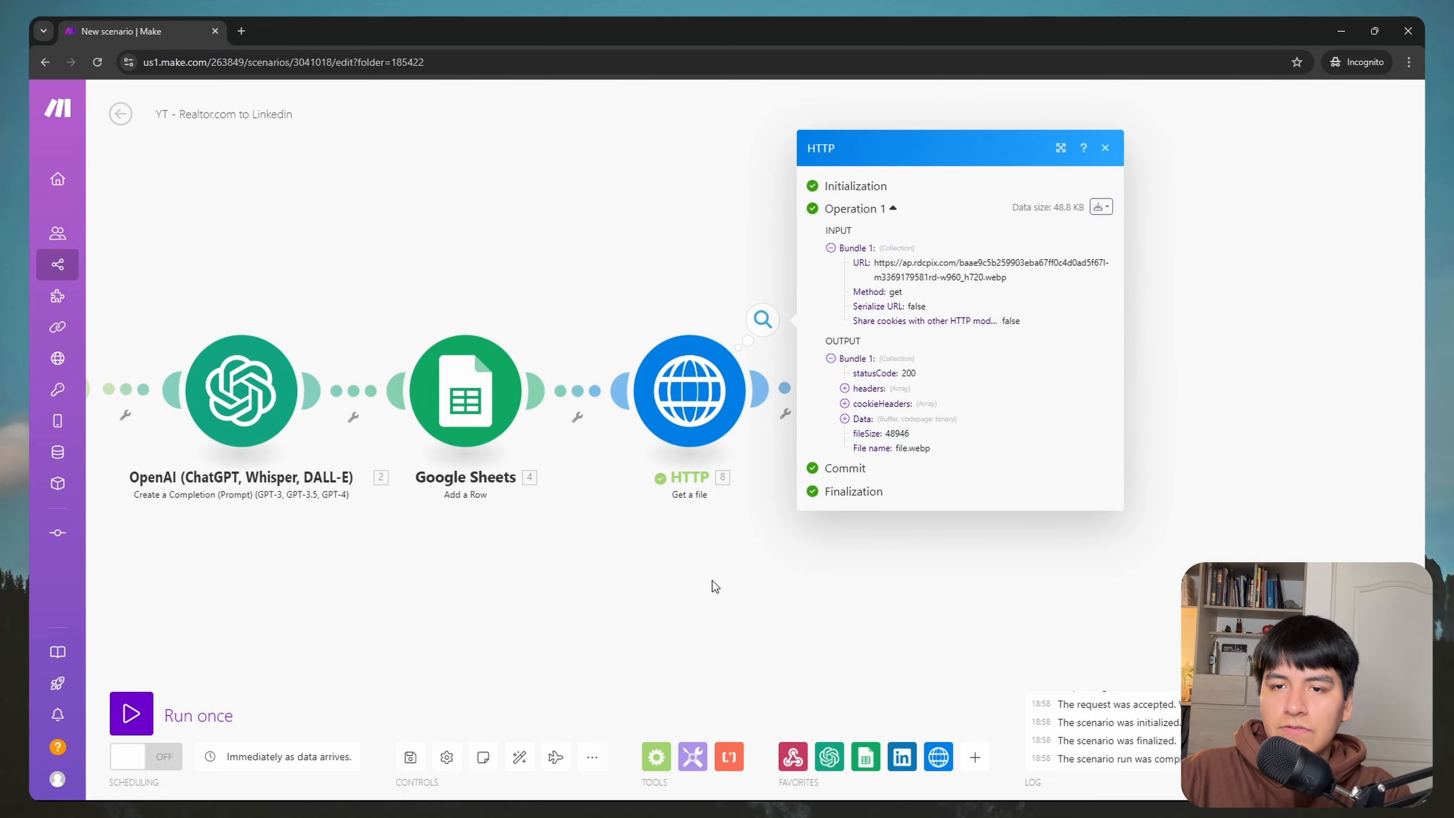
pyautogui.click(729, 613)
# Step: Open the LinkedIn image post module, try mapping its file Data, and close it with Data left empty
pyautogui.click(868, 409)
pyautogui.click(1058, 365)
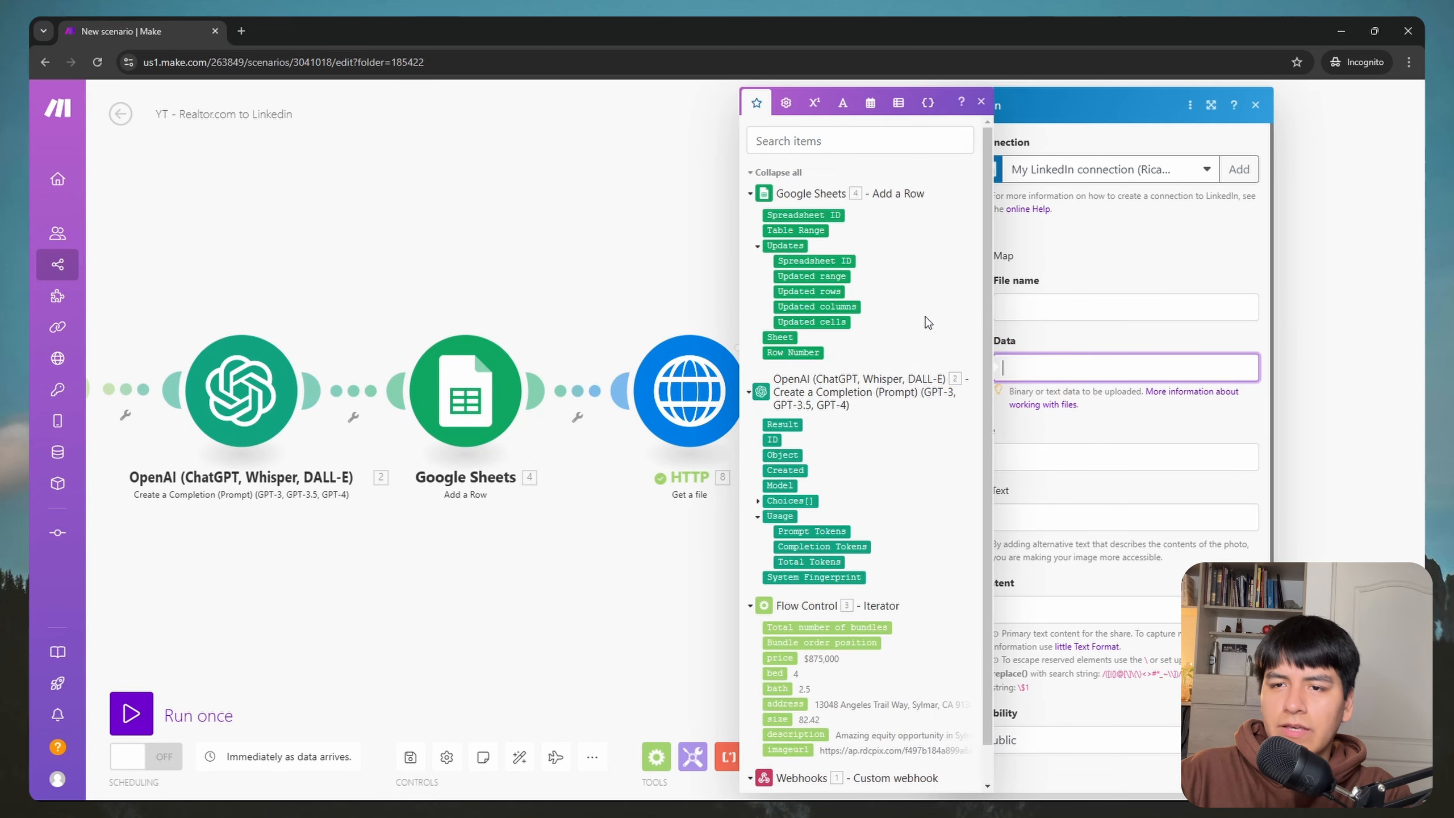
pyautogui.scroll(-1, 870, 298)
pyautogui.scroll(1, 868, 300)
pyautogui.click(1124, 282)
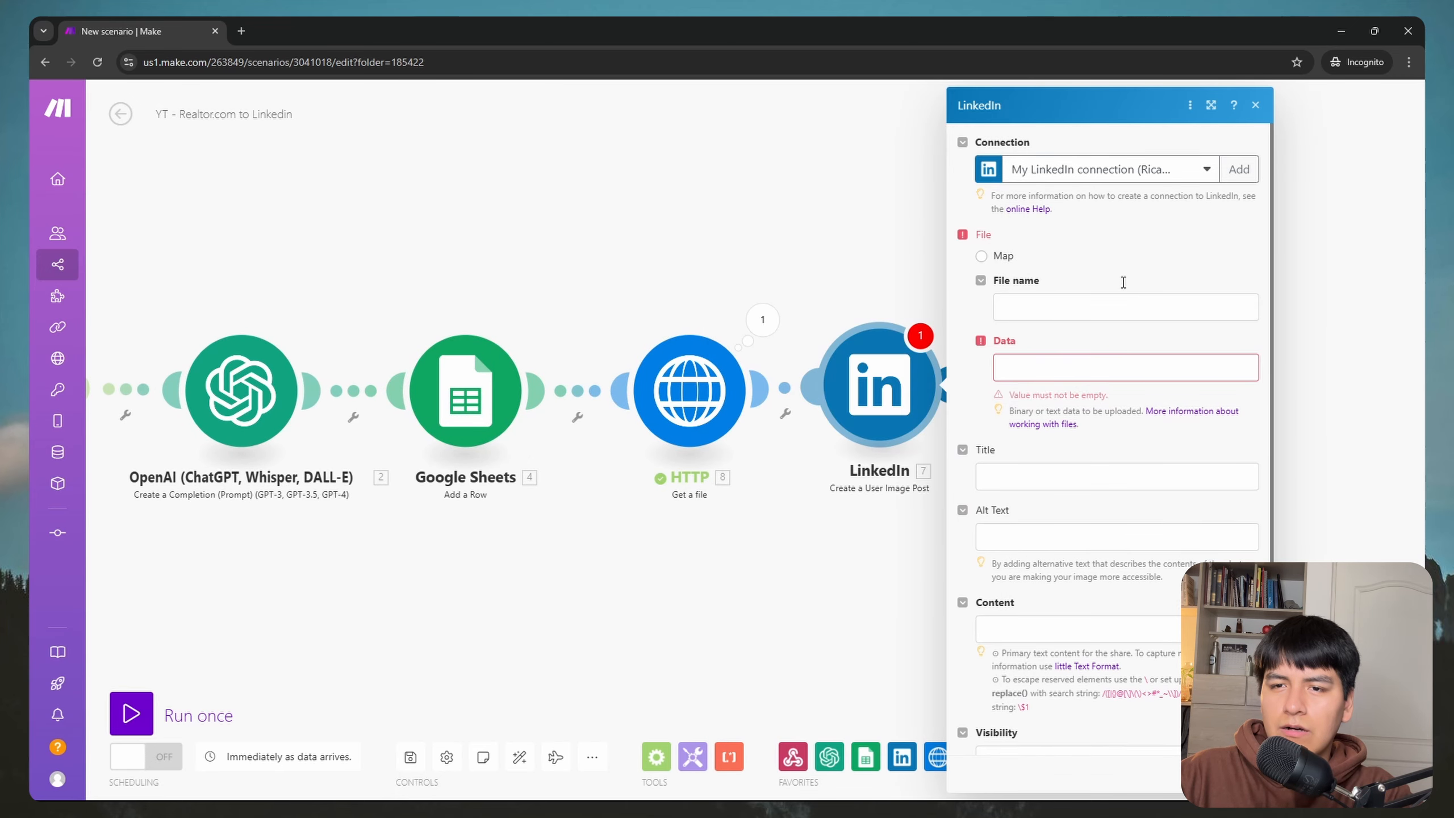
pyautogui.click(1049, 367)
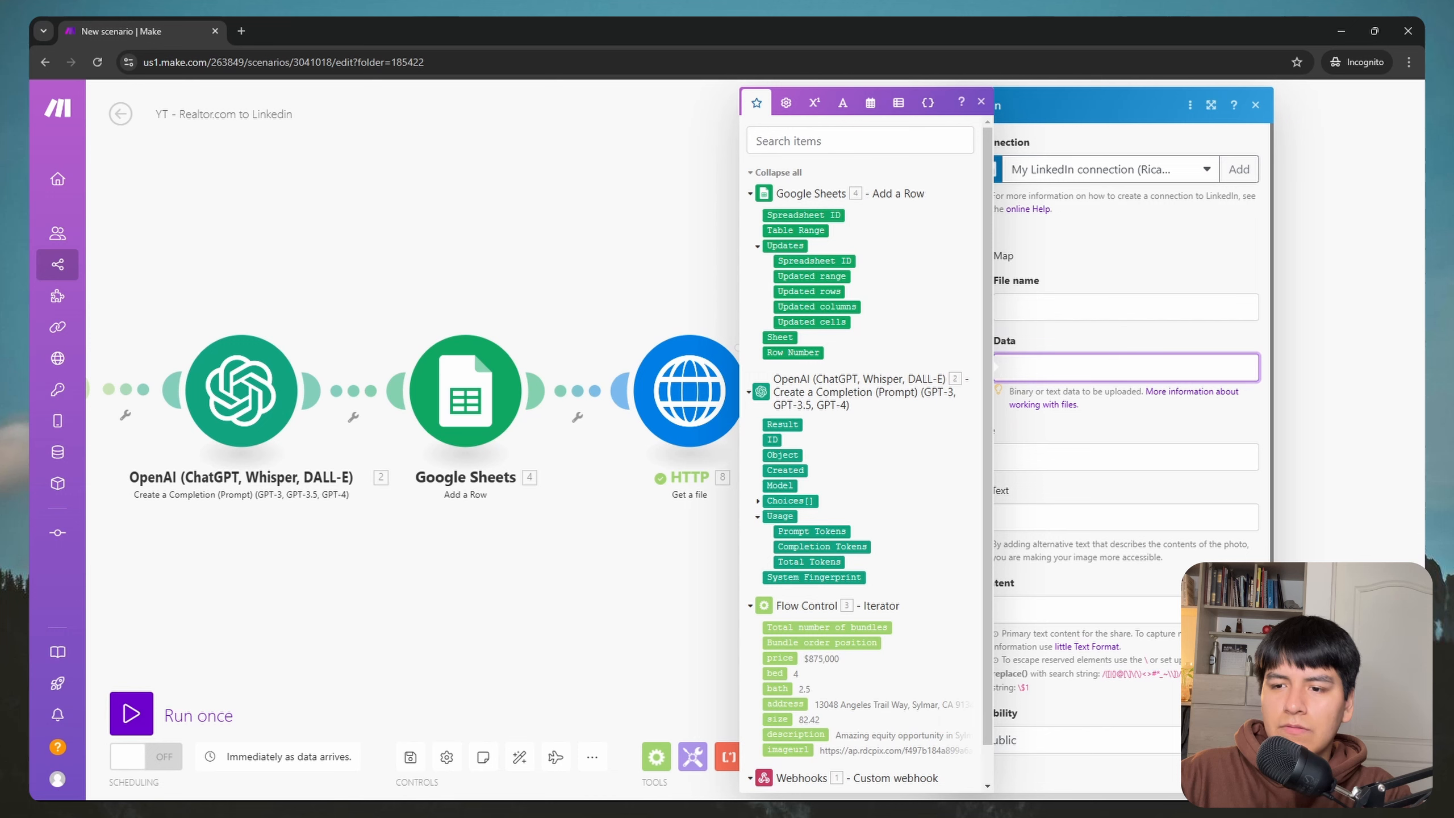
pyautogui.click(1239, 773)
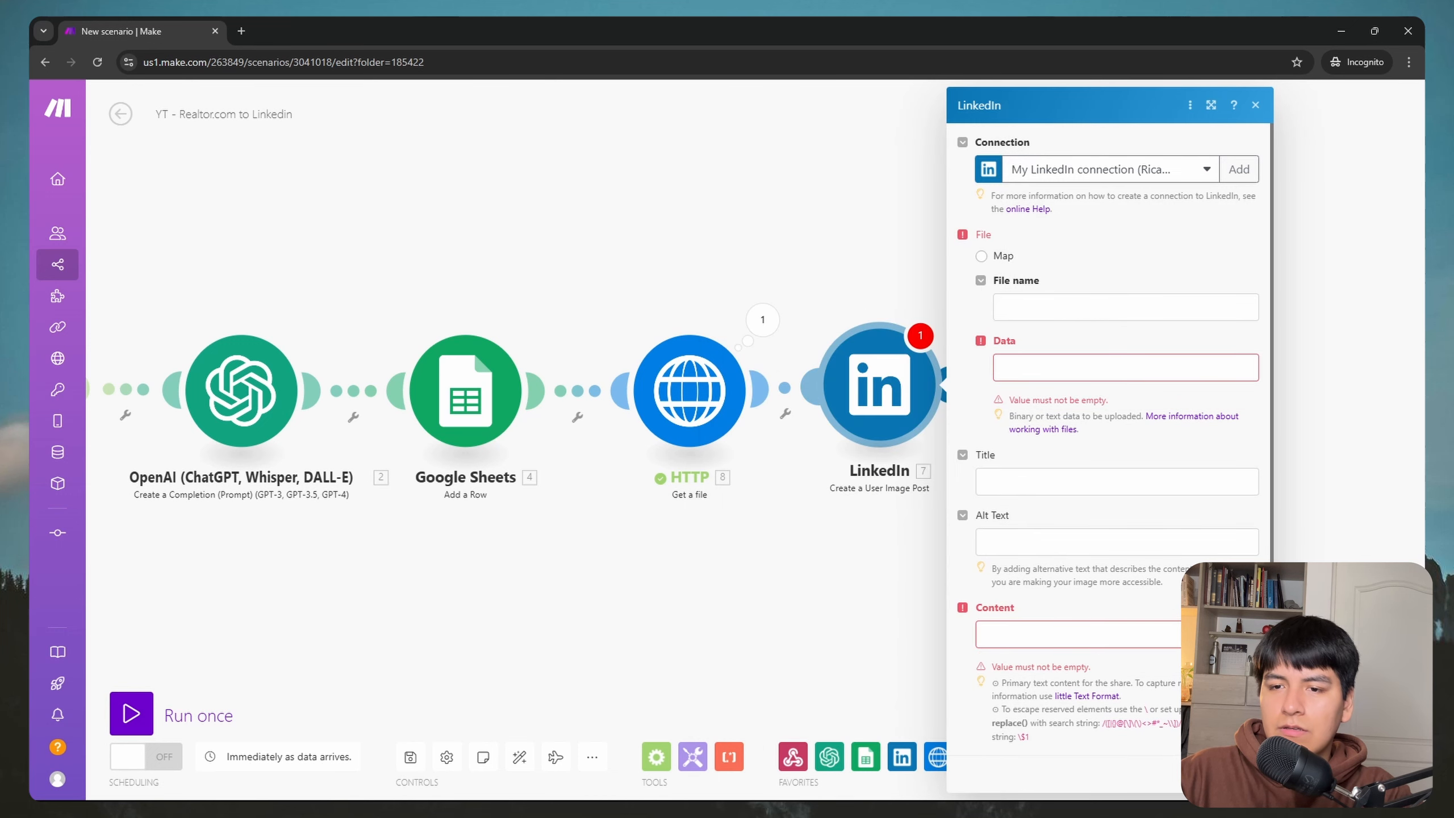
pyautogui.click(1094, 372)
pyautogui.scroll(-1, 876, 406)
pyautogui.scroll(1, 877, 406)
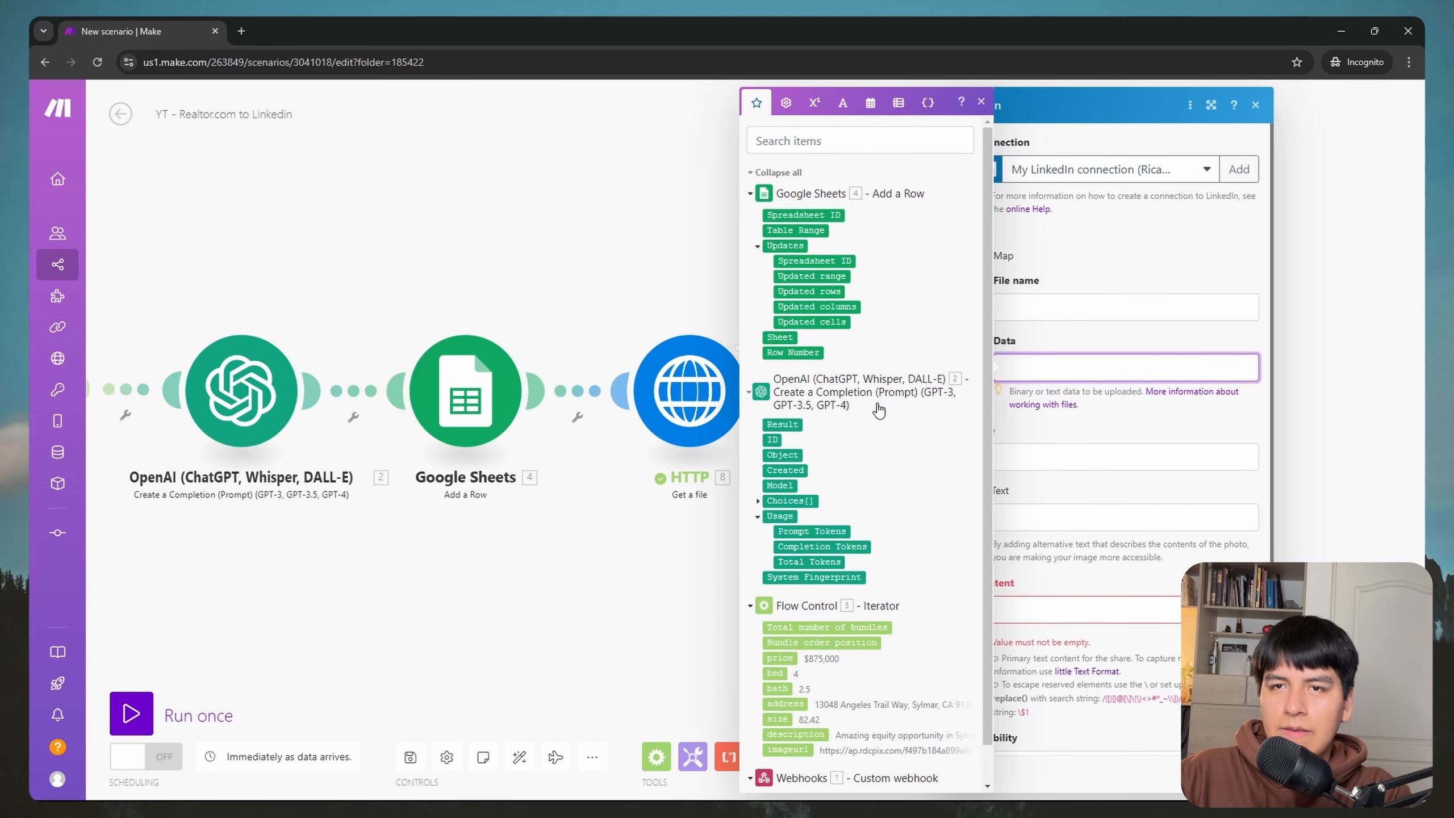
pyautogui.click(1255, 106)
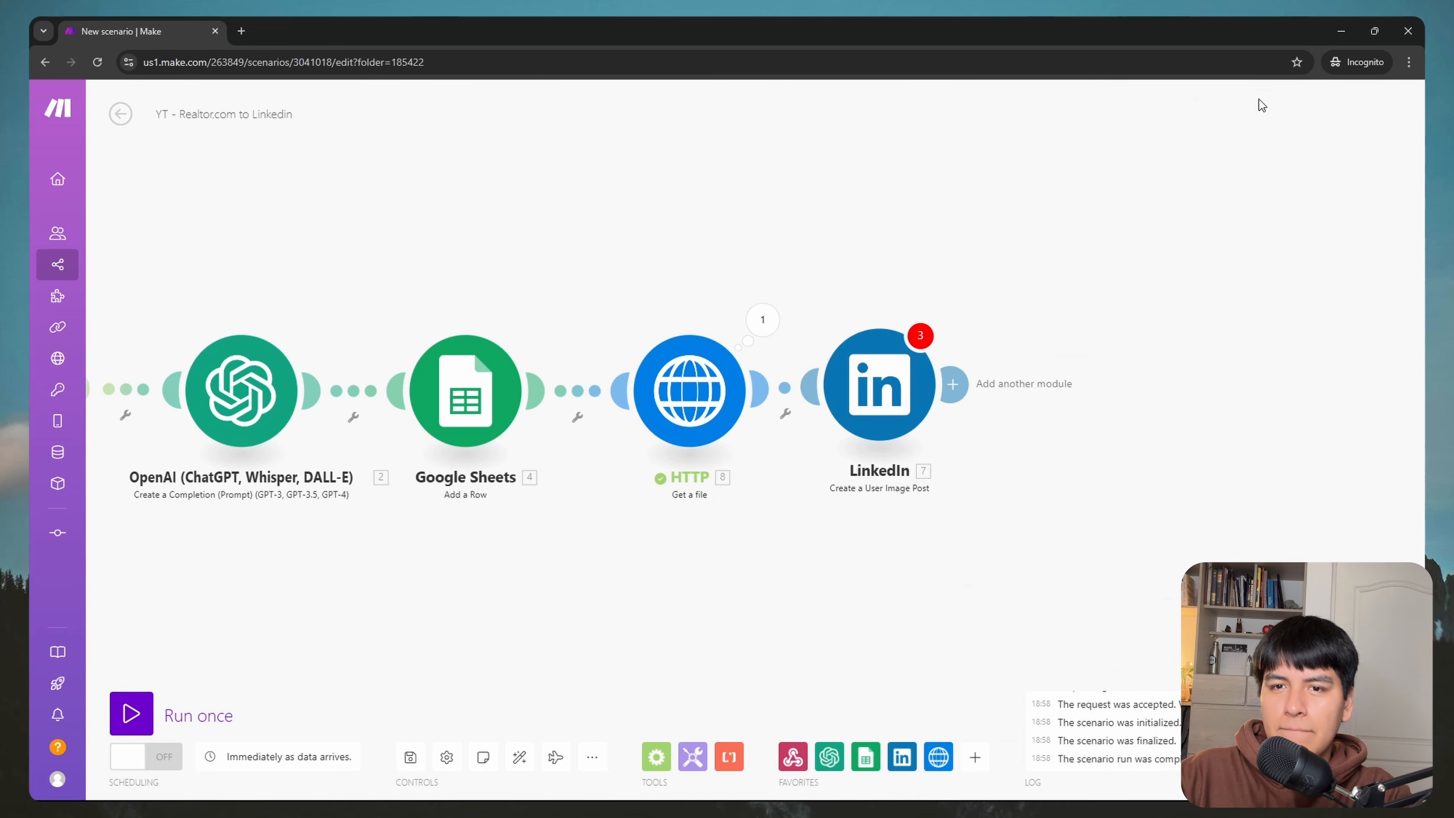
pyautogui.rightClick(887, 397)
# Step: Replace the old LinkedIn module with a LinkedIn 'Create a User Image Post' module after HTTP
pyautogui.click(968, 568)
pyautogui.click(810, 394)
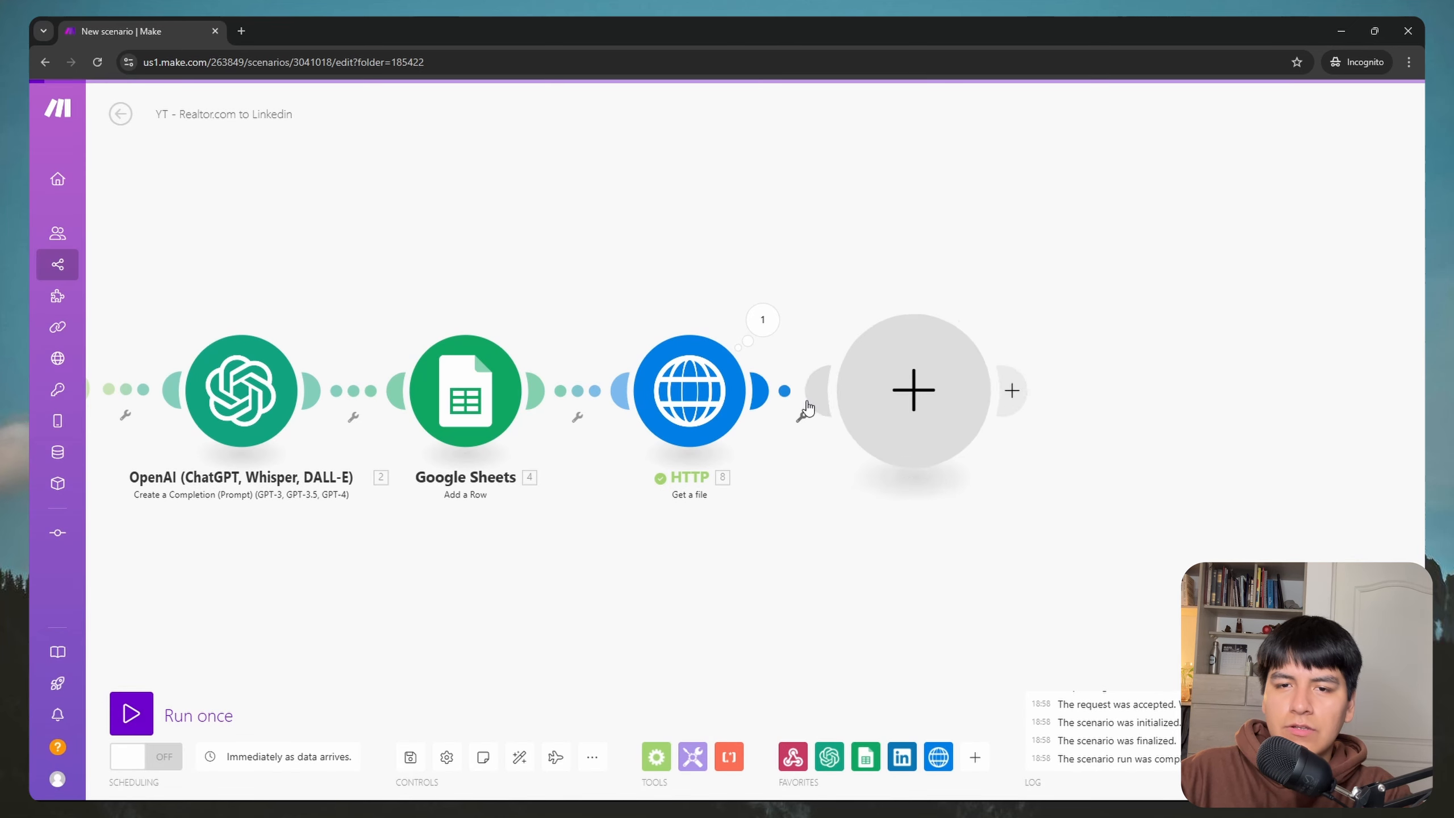
pyautogui.click(1065, 408)
pyautogui.click(1117, 408)
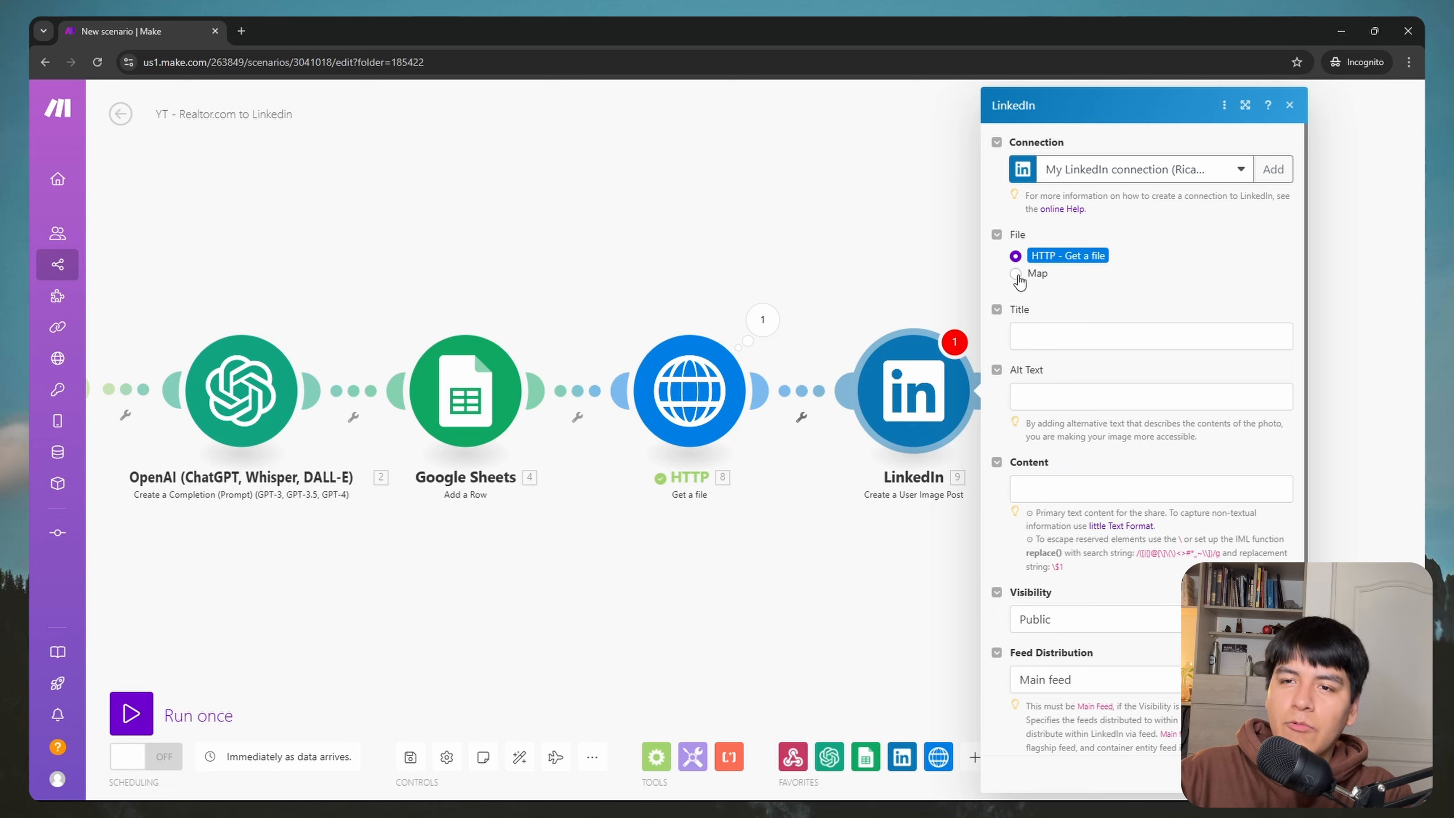
# Step: Set the image File to 'HTTP - Get a file', leaving Title and Alt Text empty
pyautogui.click(1017, 276)
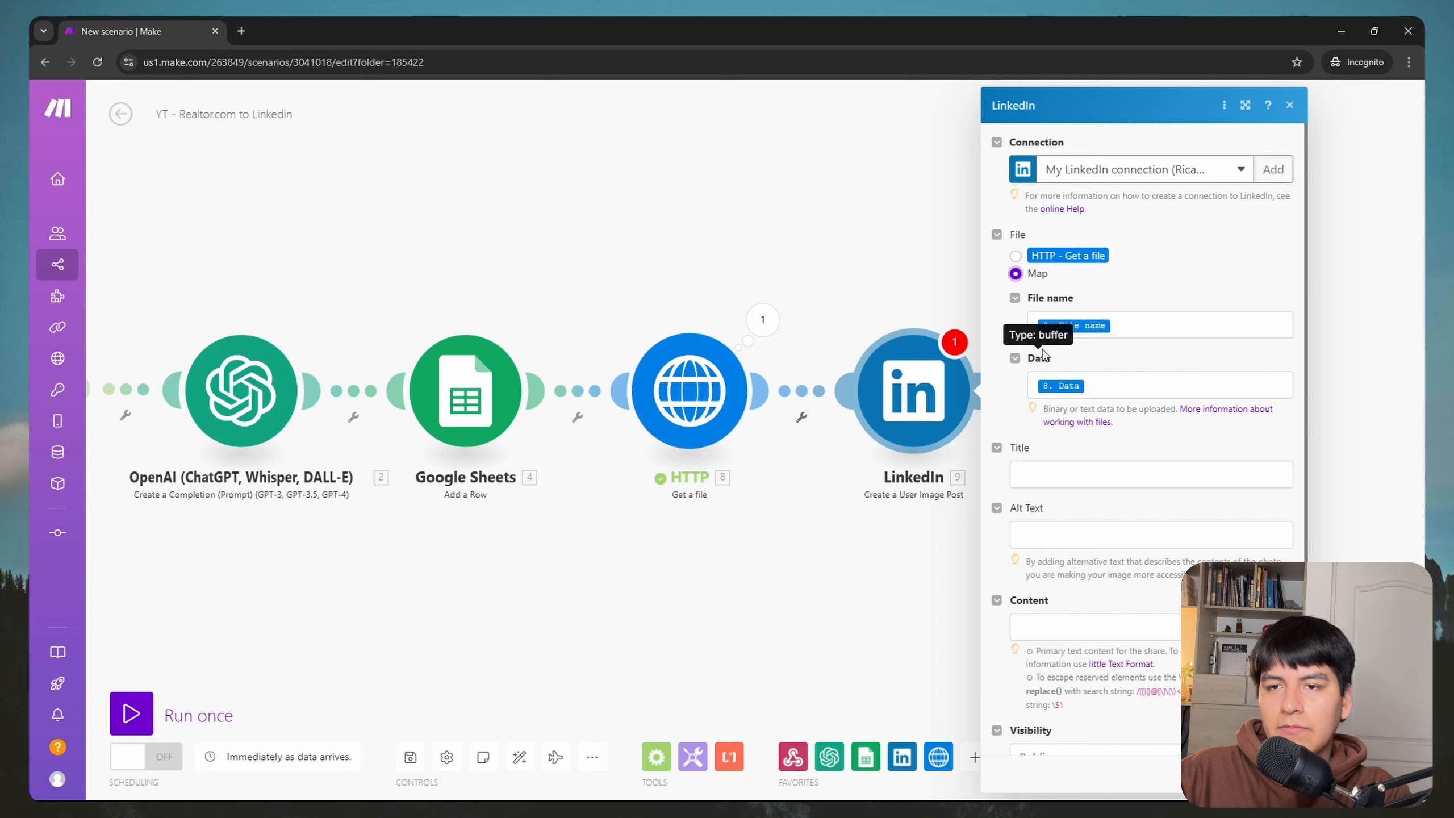
pyautogui.click(1016, 256)
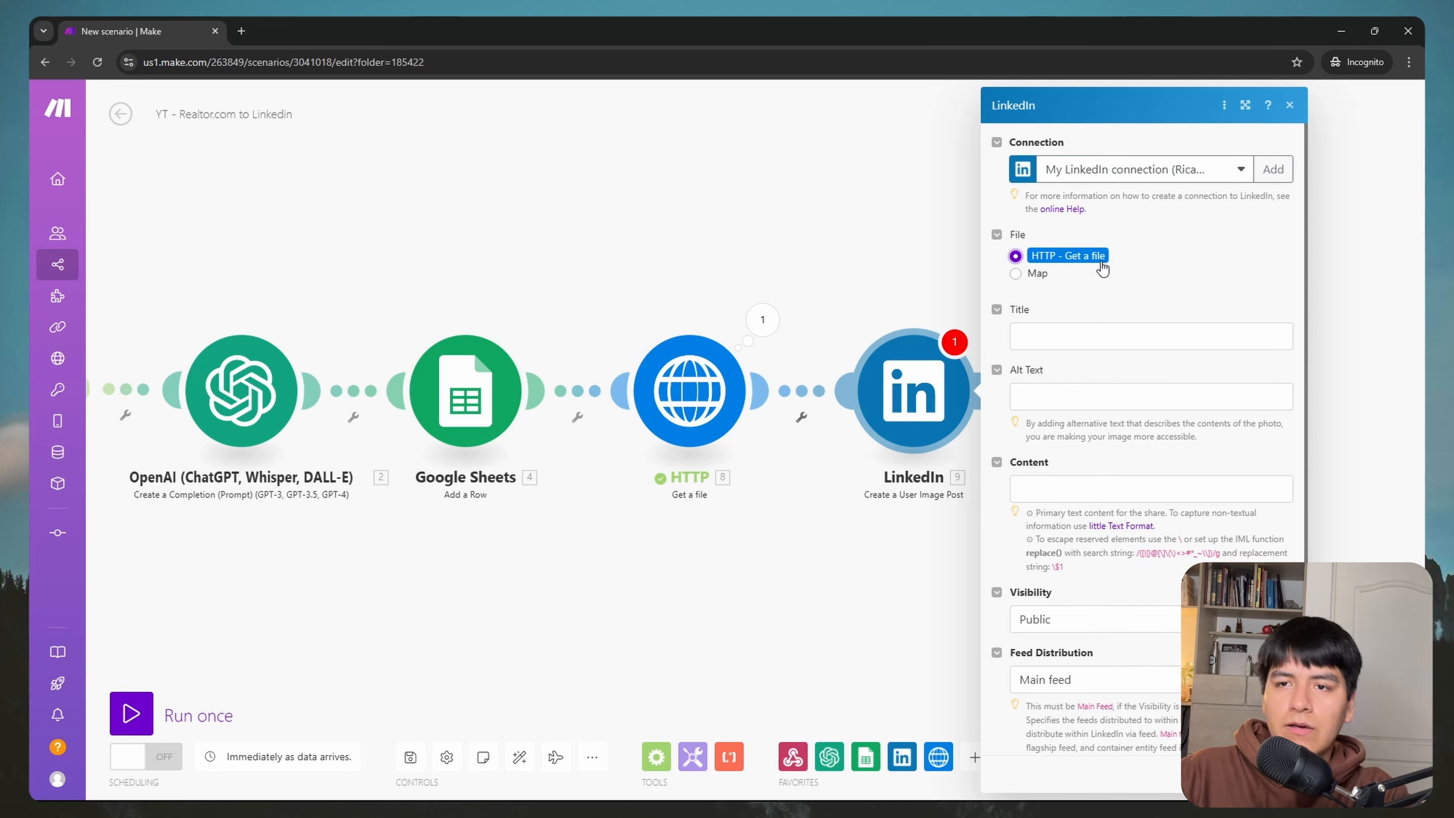
pyautogui.click(1083, 337)
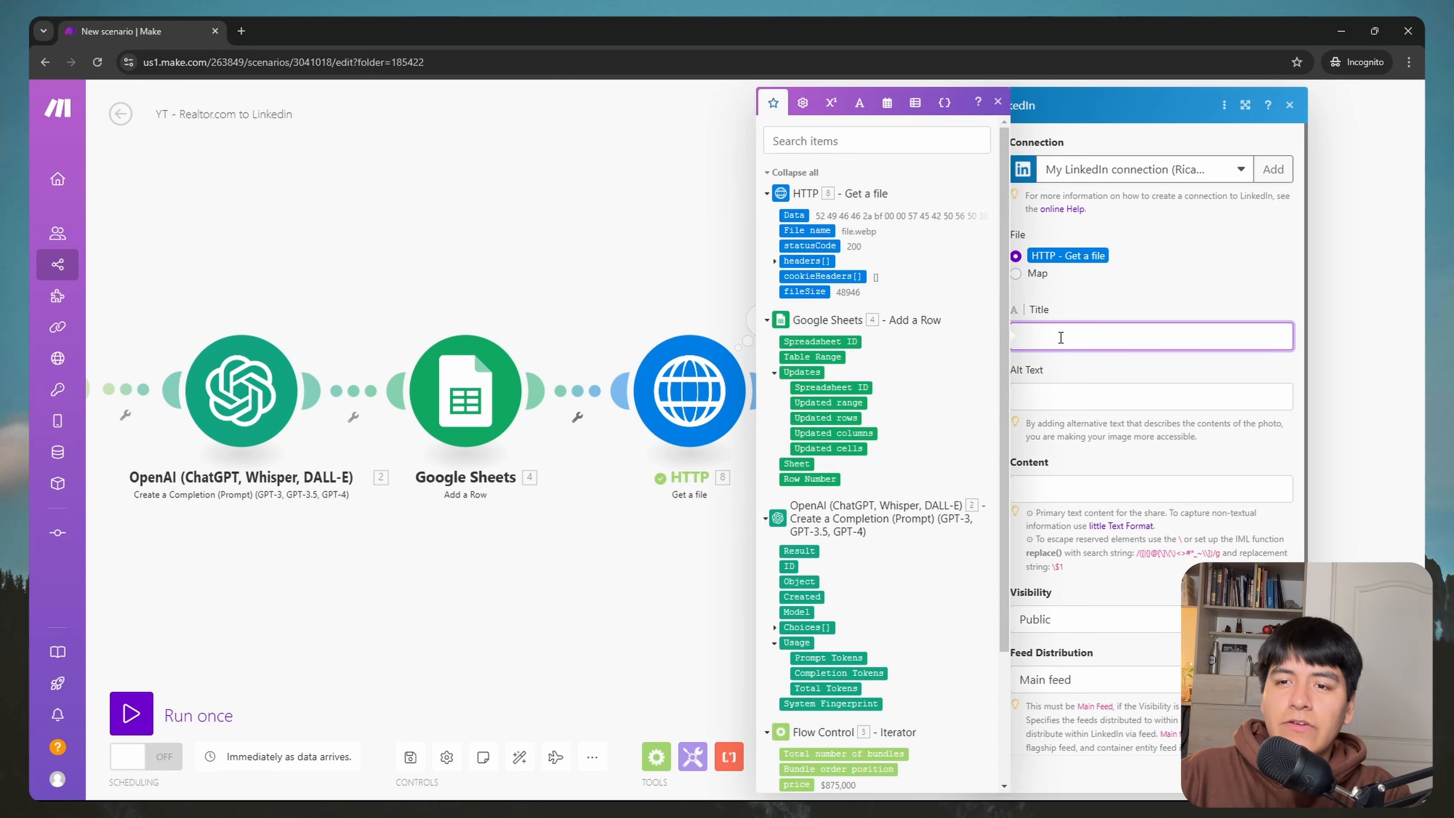
pyautogui.click(1128, 310)
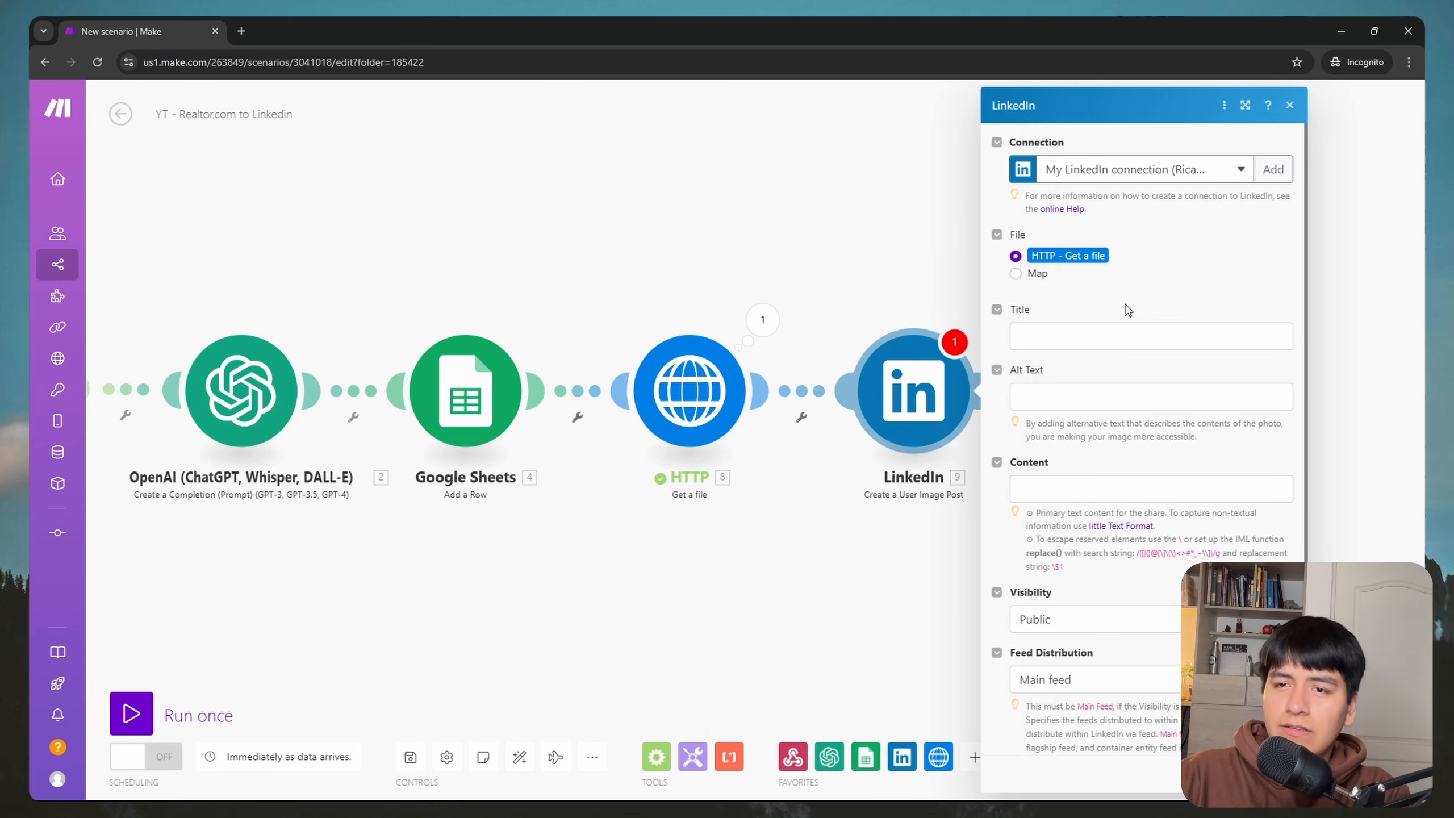
pyautogui.click(1080, 396)
pyautogui.click(1105, 363)
# Step: Map OpenAI's '2. Result' into the post Content and confirm the module settings
pyautogui.scroll(-1, 1091, 453)
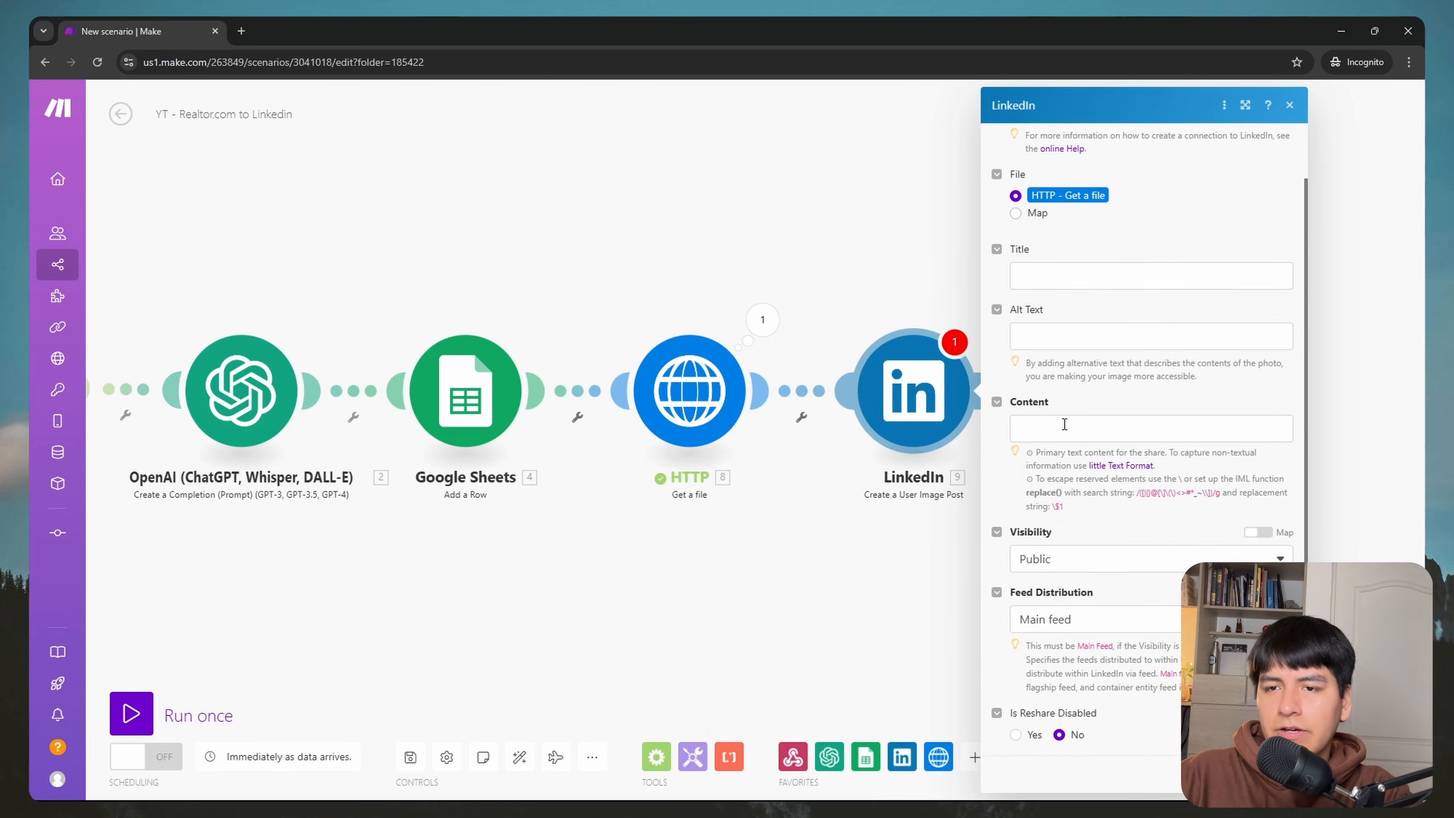
pyautogui.click(1060, 430)
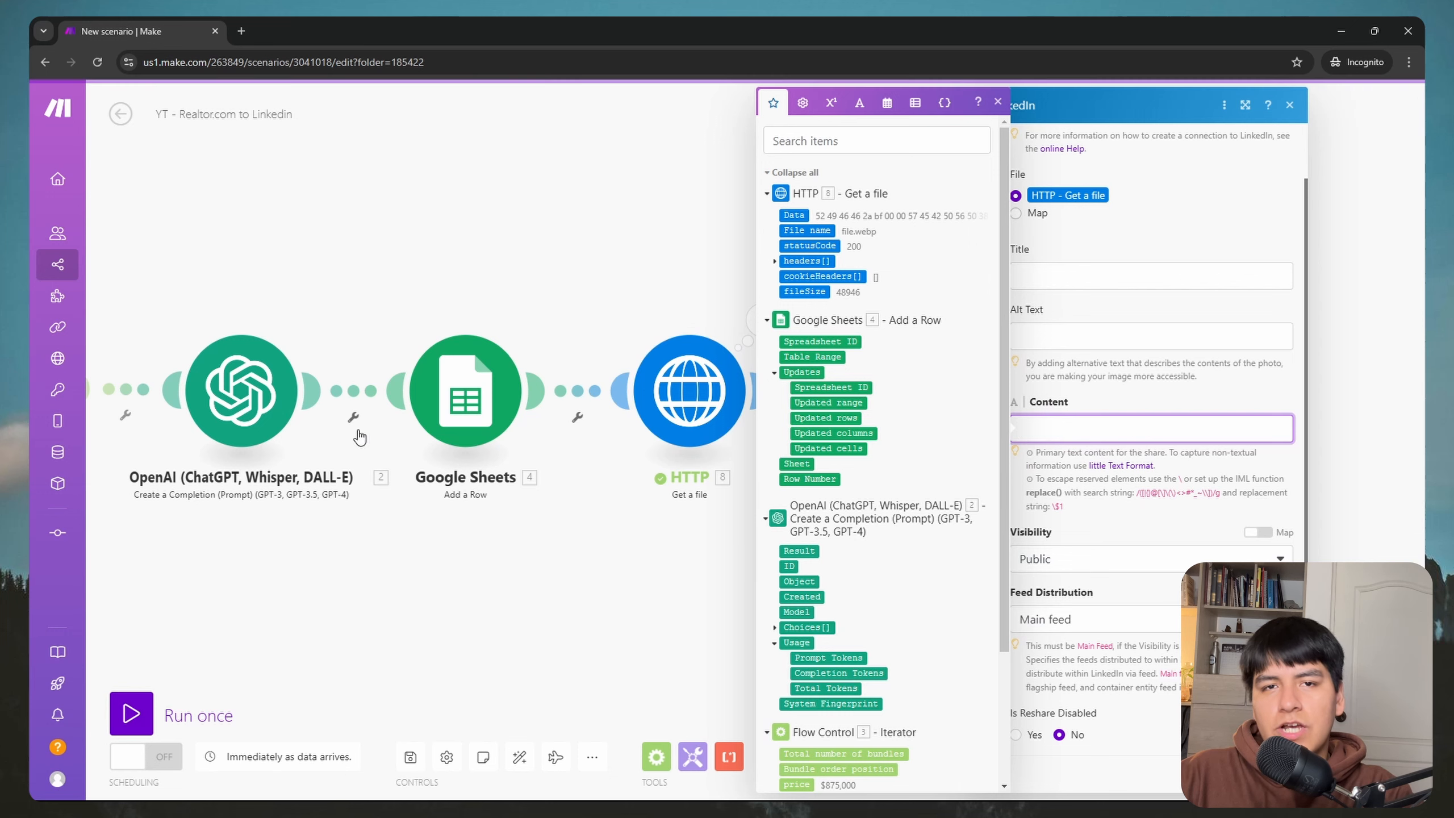
pyautogui.scroll(-3, 904, 378)
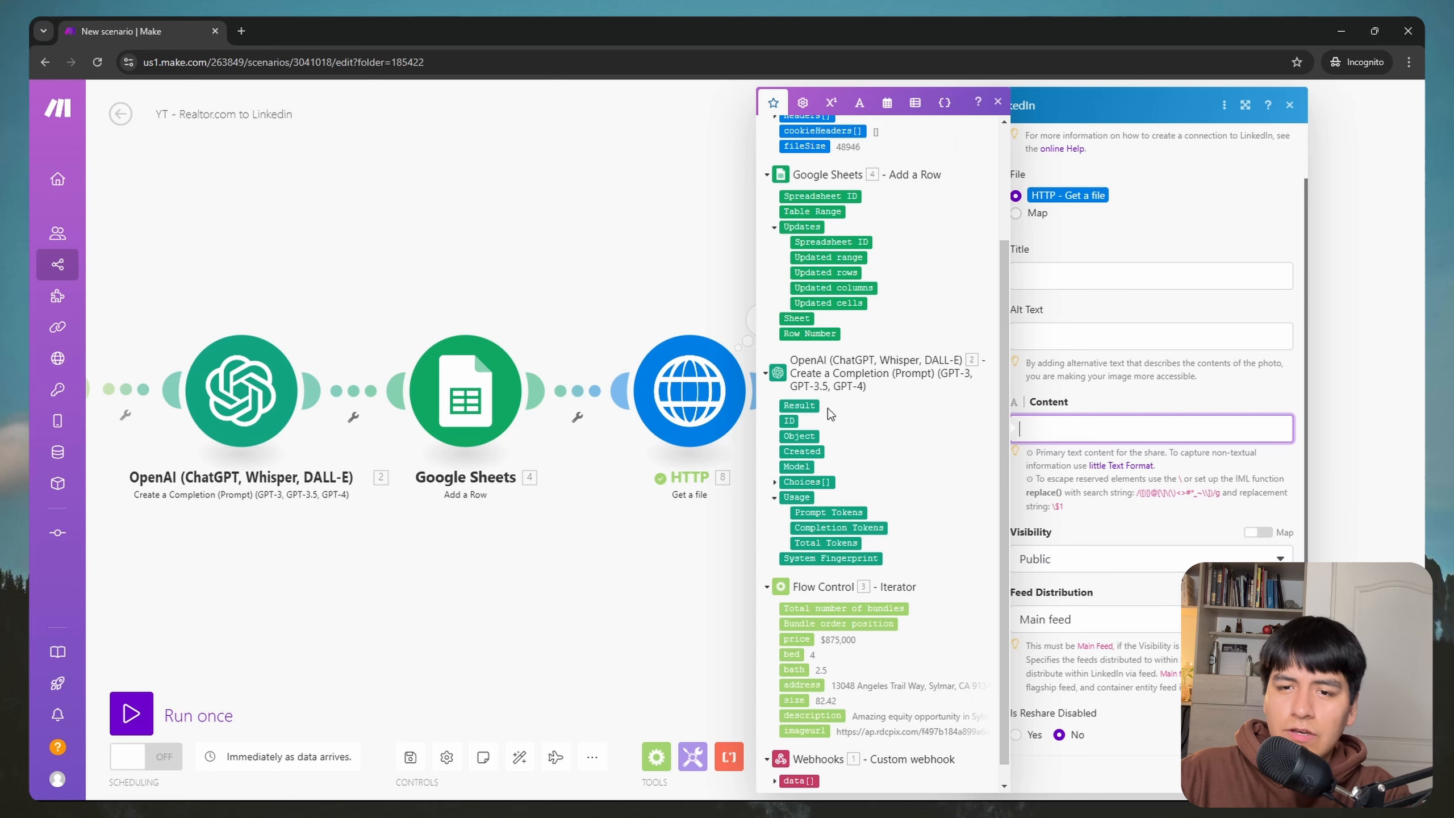
pyautogui.click(802, 408)
pyautogui.click(1131, 401)
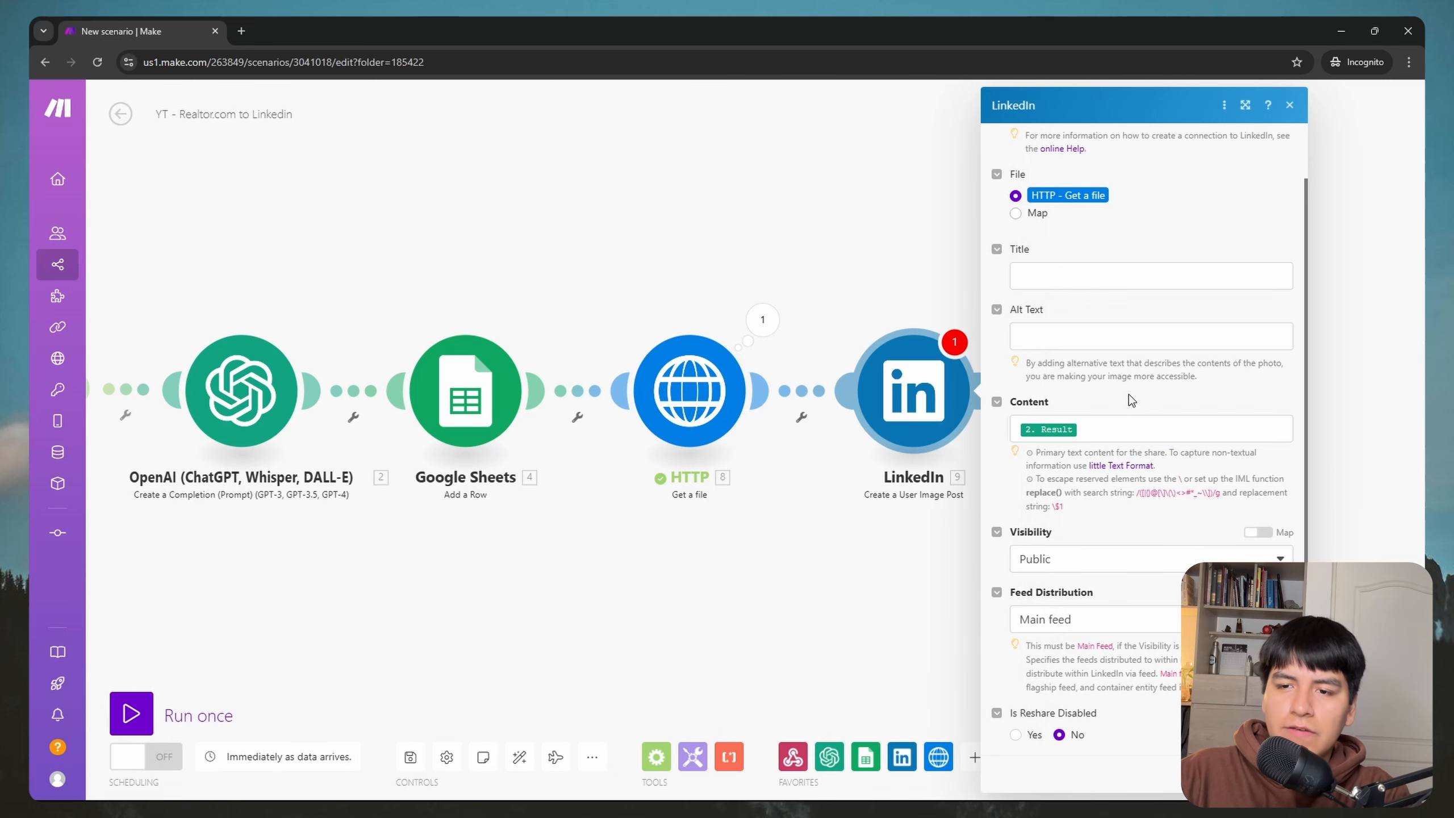
pyautogui.scroll(1, 1129, 579)
pyautogui.scroll(-1, 1129, 580)
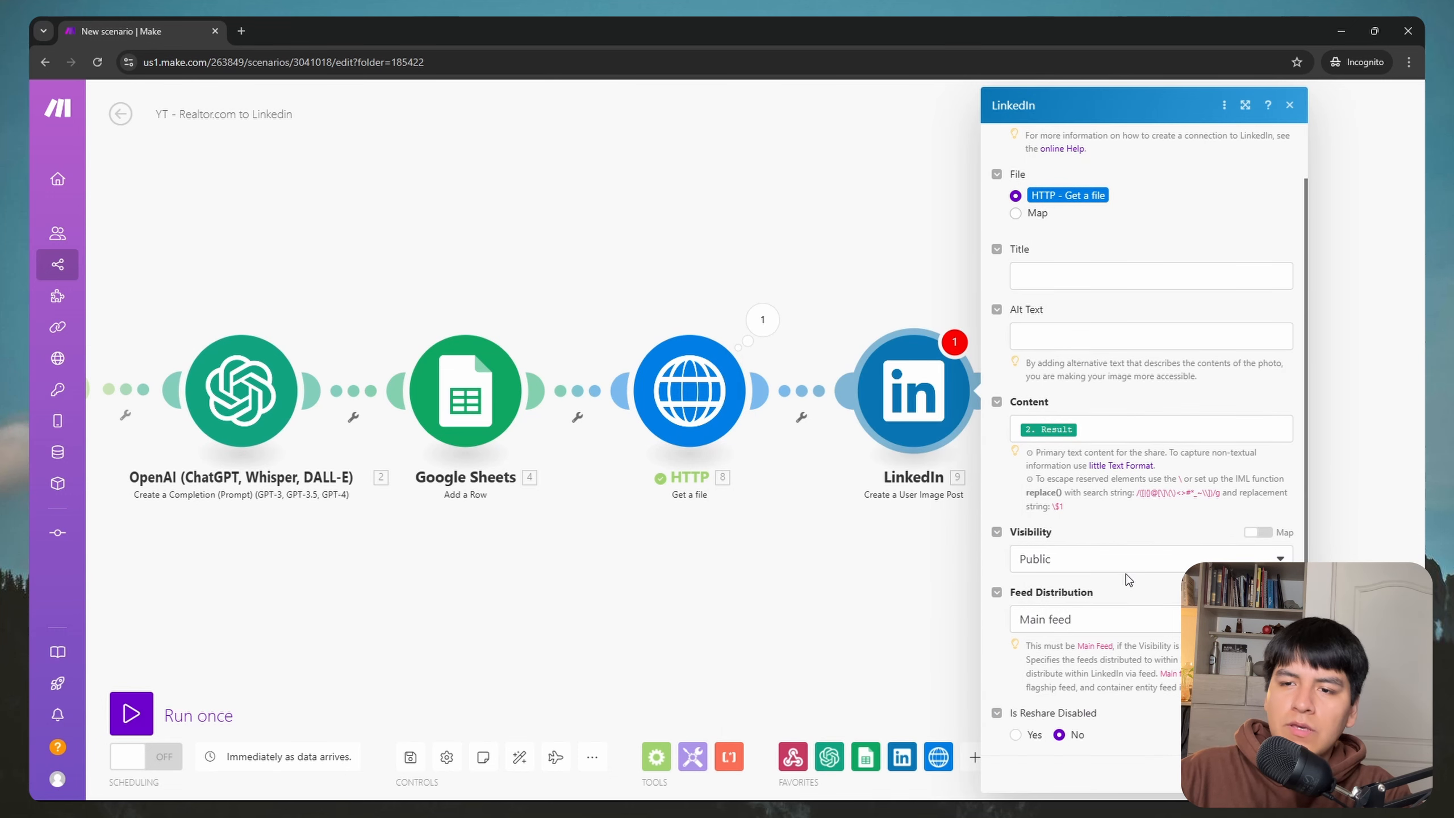
pyautogui.click(1271, 774)
pyautogui.moveTo(688, 630); pyautogui.dragTo(1029, 587)
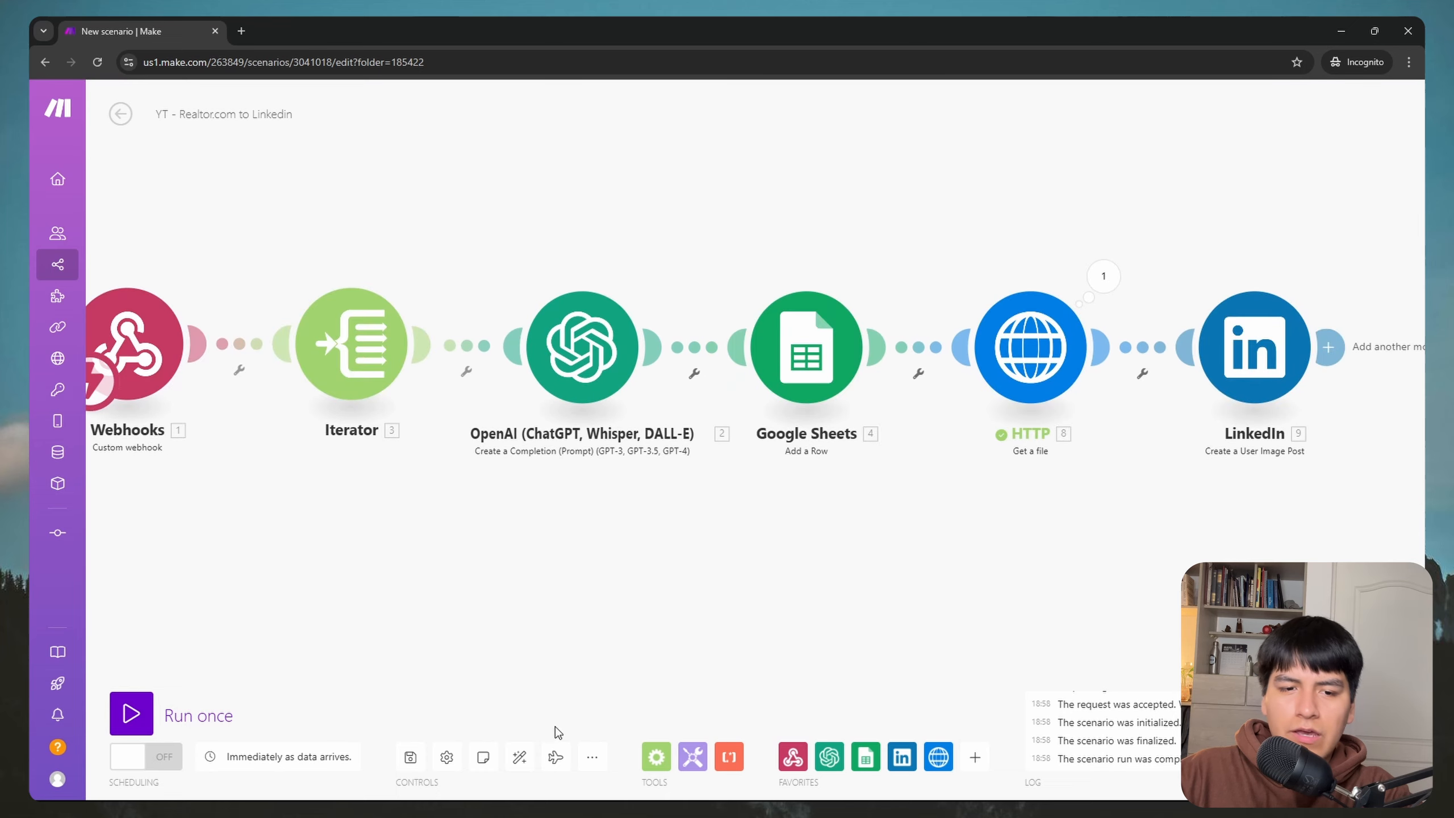
pyautogui.click(412, 758)
pyautogui.scroll(-2, 571, 611)
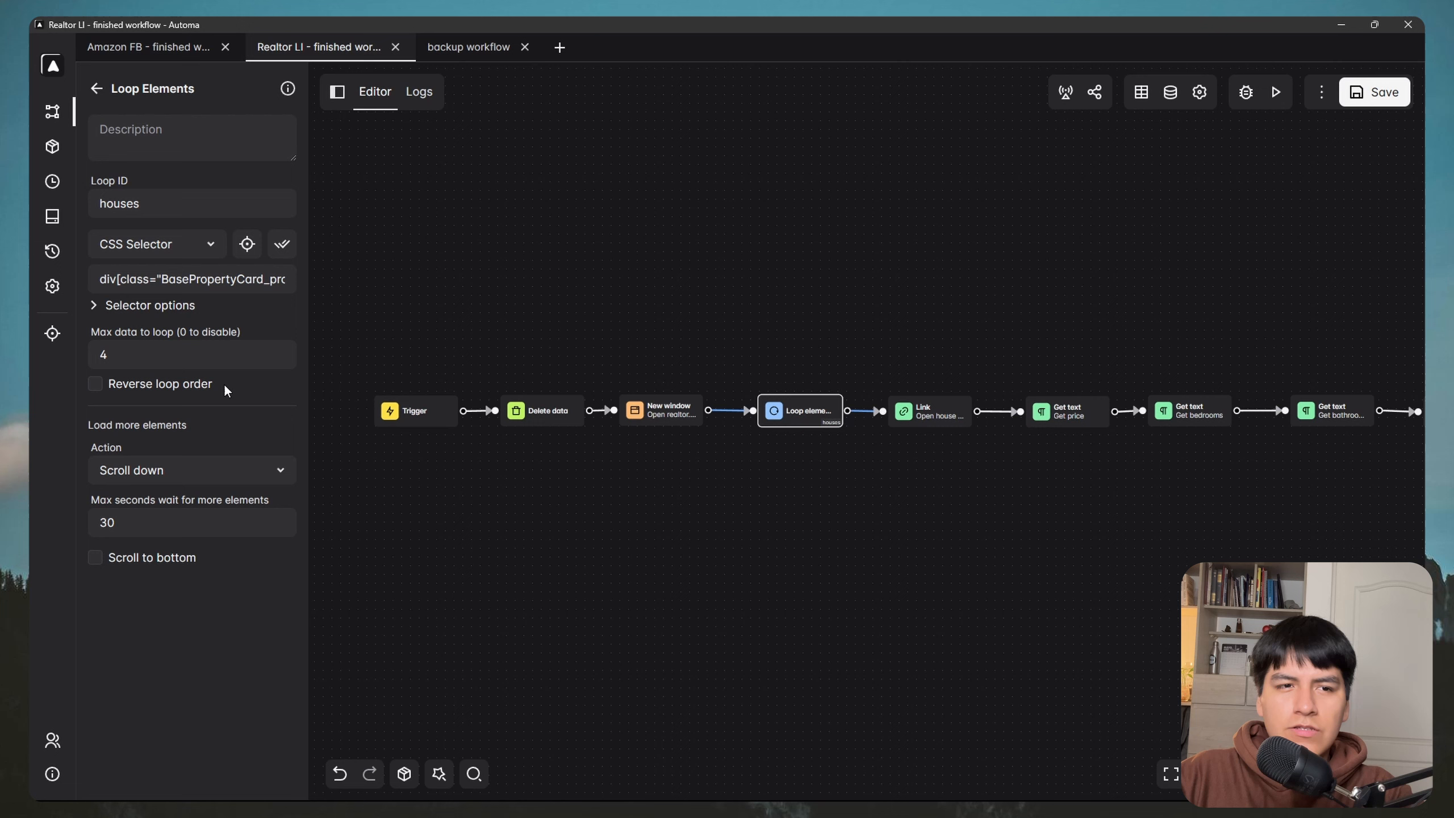
# Step: Set Automa's Max data to loop to 2 and save the workflow
pyautogui.click(176, 358)
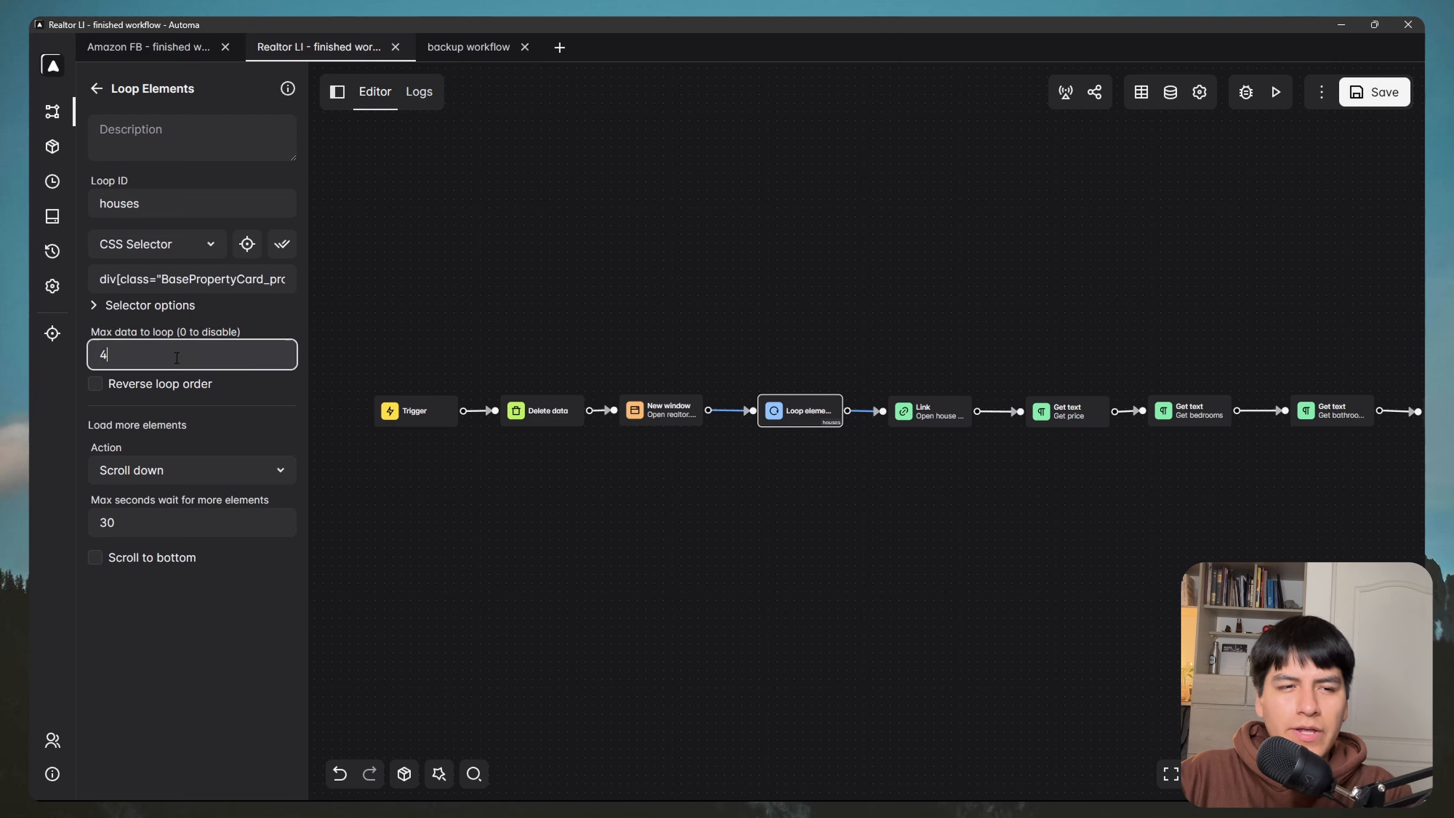
pyautogui.write('2')
pyautogui.click(201, 613)
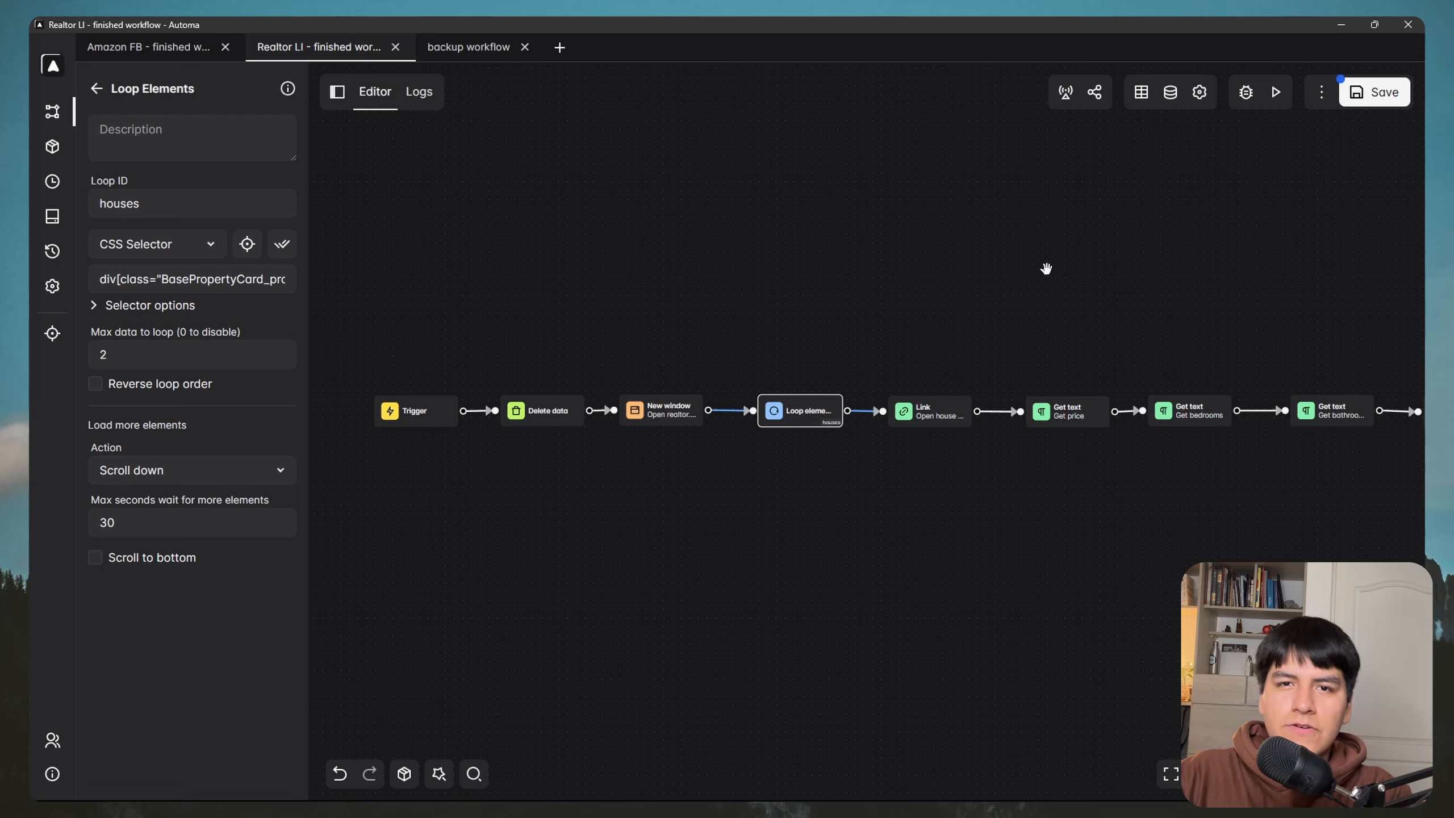
pyautogui.hotkey('ctrl', 's')
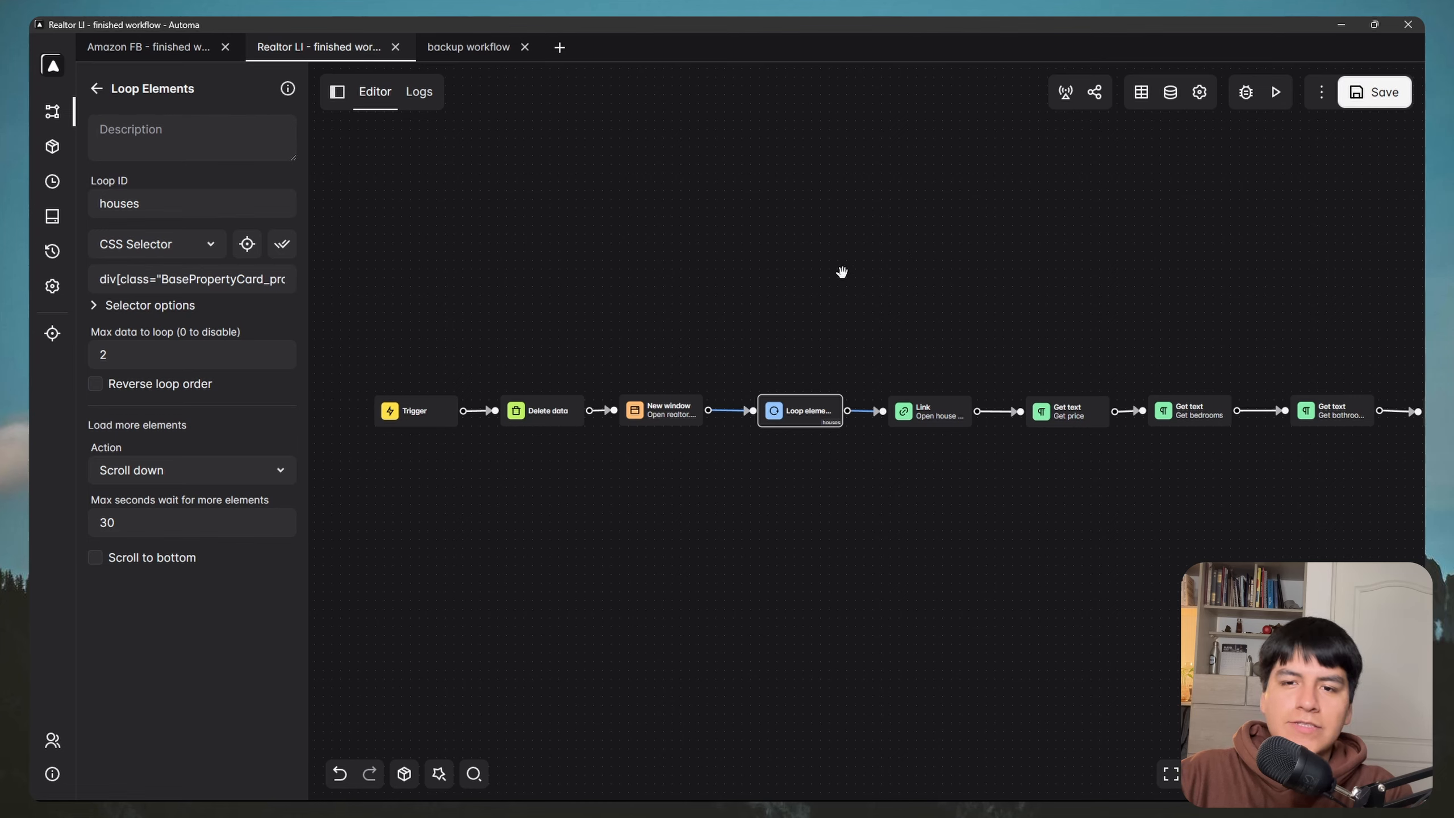
# Step: Start the Make scenario listening for data with Run once
pyautogui.press('super')
pyautogui.moveTo(341, 783)
pyautogui.click(421, 728)
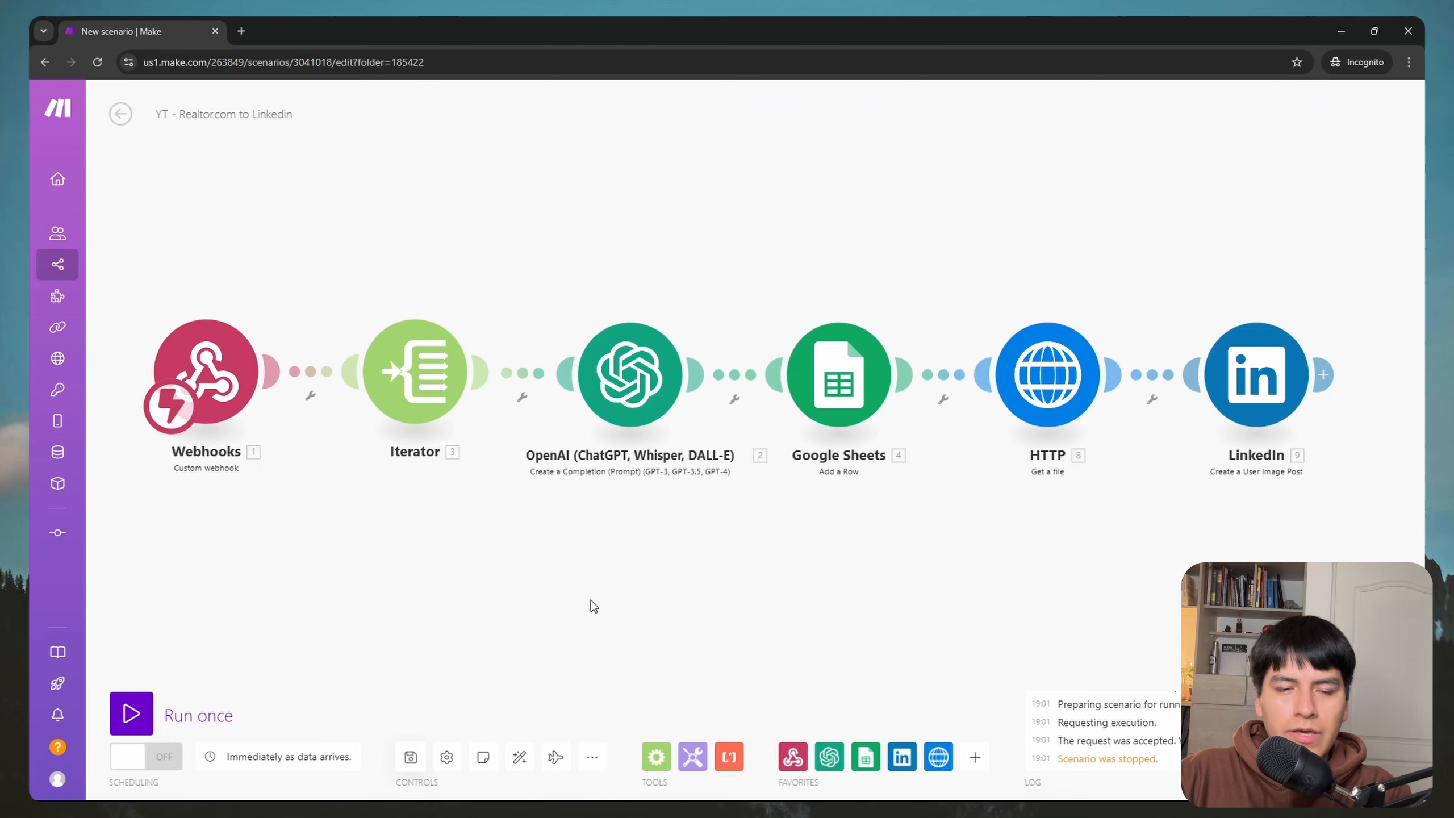
pyautogui.click(143, 711)
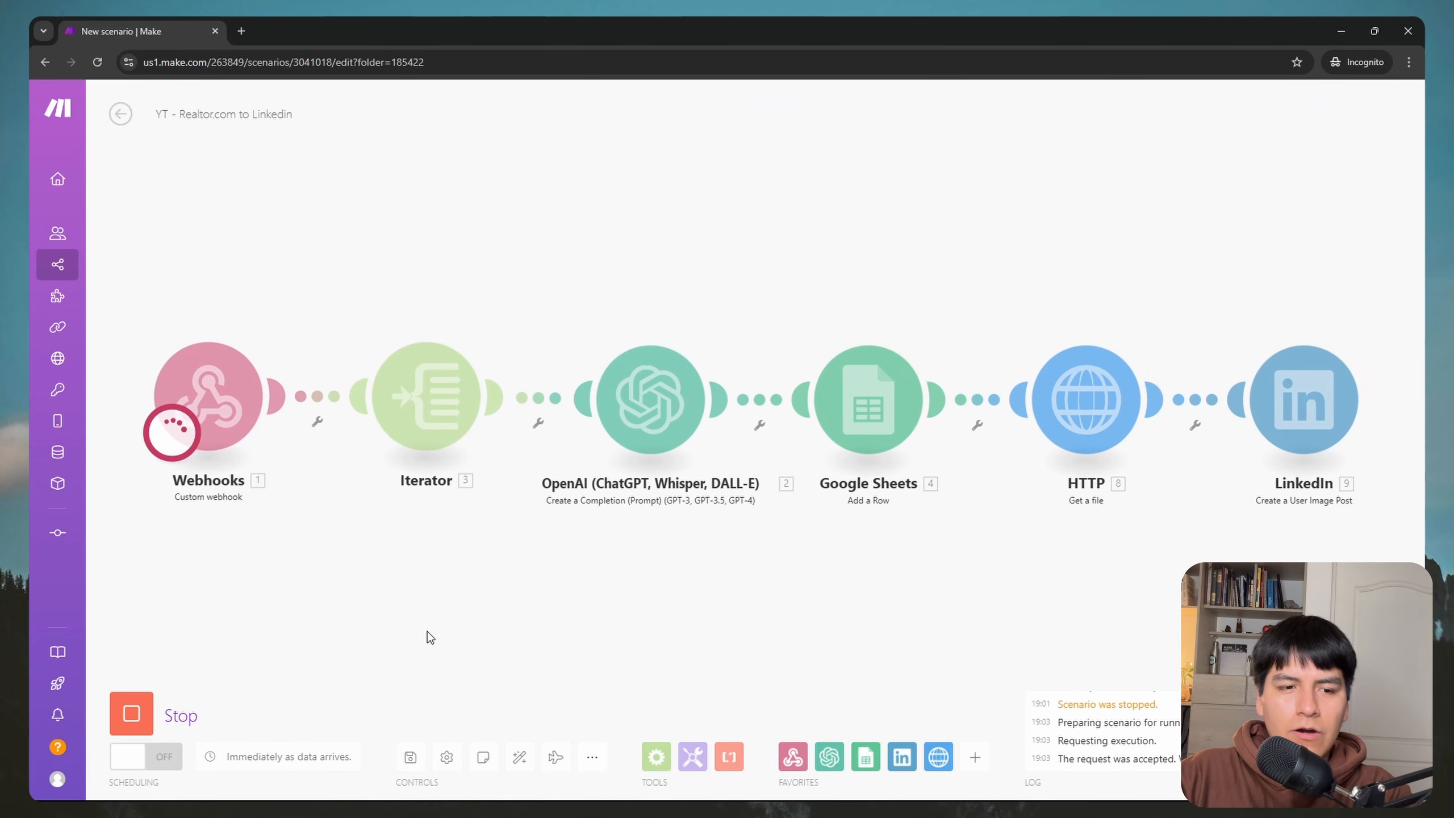
# Step: Execute the realtor.com scraping workflow in Automa, then check the Google Sheets window
pyautogui.press('super')
pyautogui.click(311, 790)
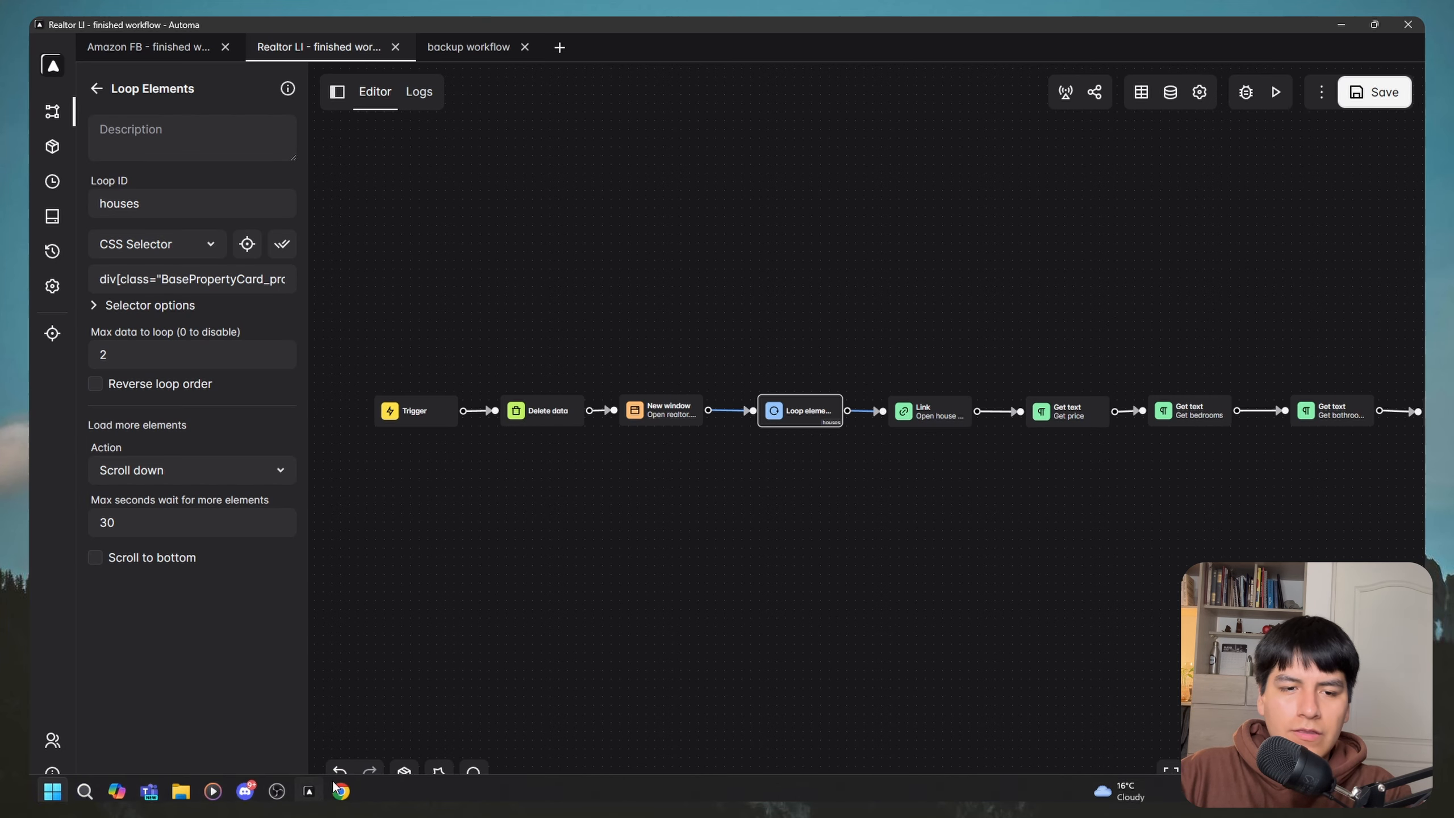
pyautogui.click(1276, 92)
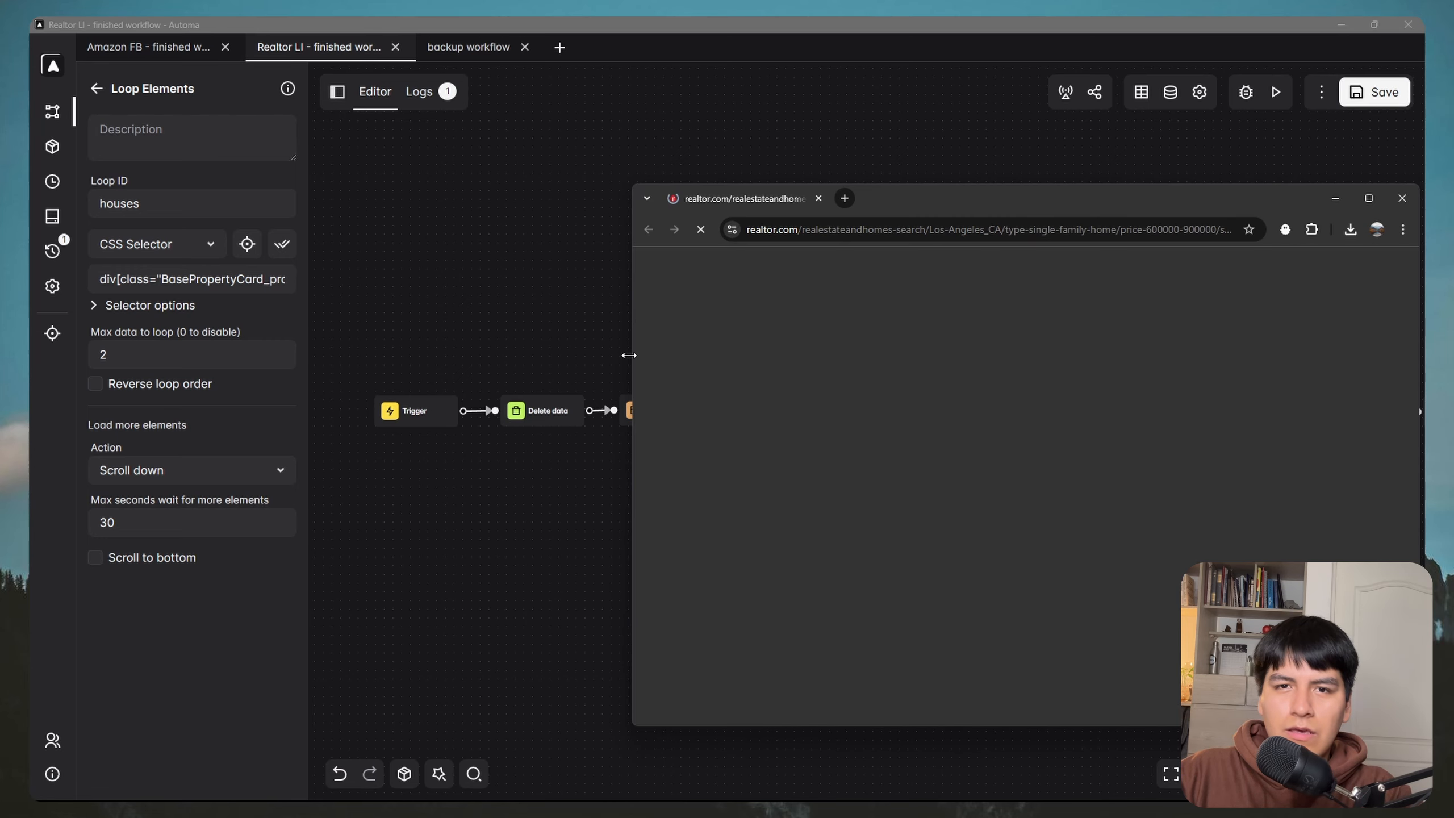
pyautogui.press('super')
pyautogui.moveTo(341, 785)
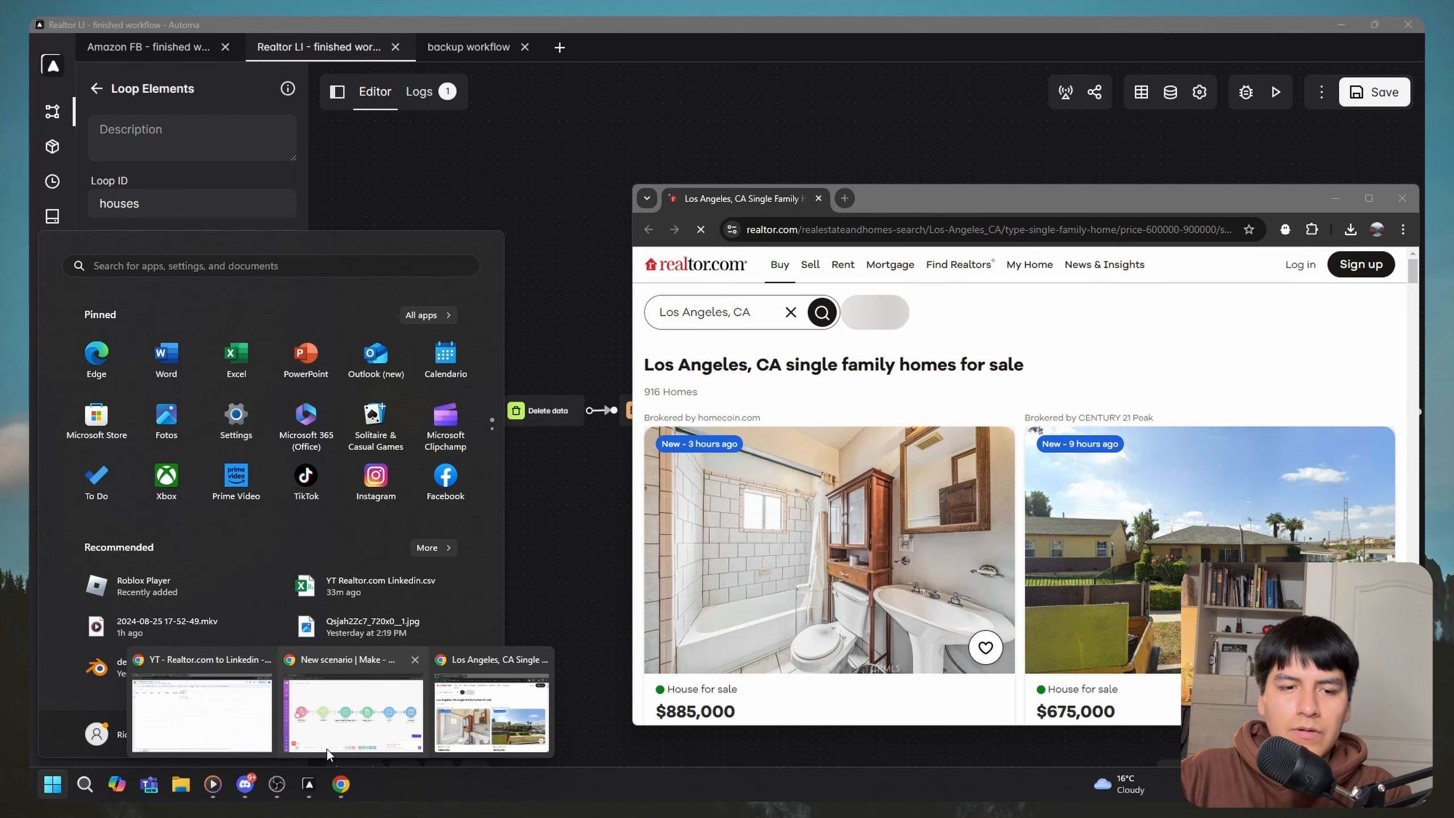
pyautogui.click(343, 705)
# Step: Check the Sheets and LinkedIn tabs, then bring the realtor.com window forward to watch the listing load
pyautogui.click(459, 30)
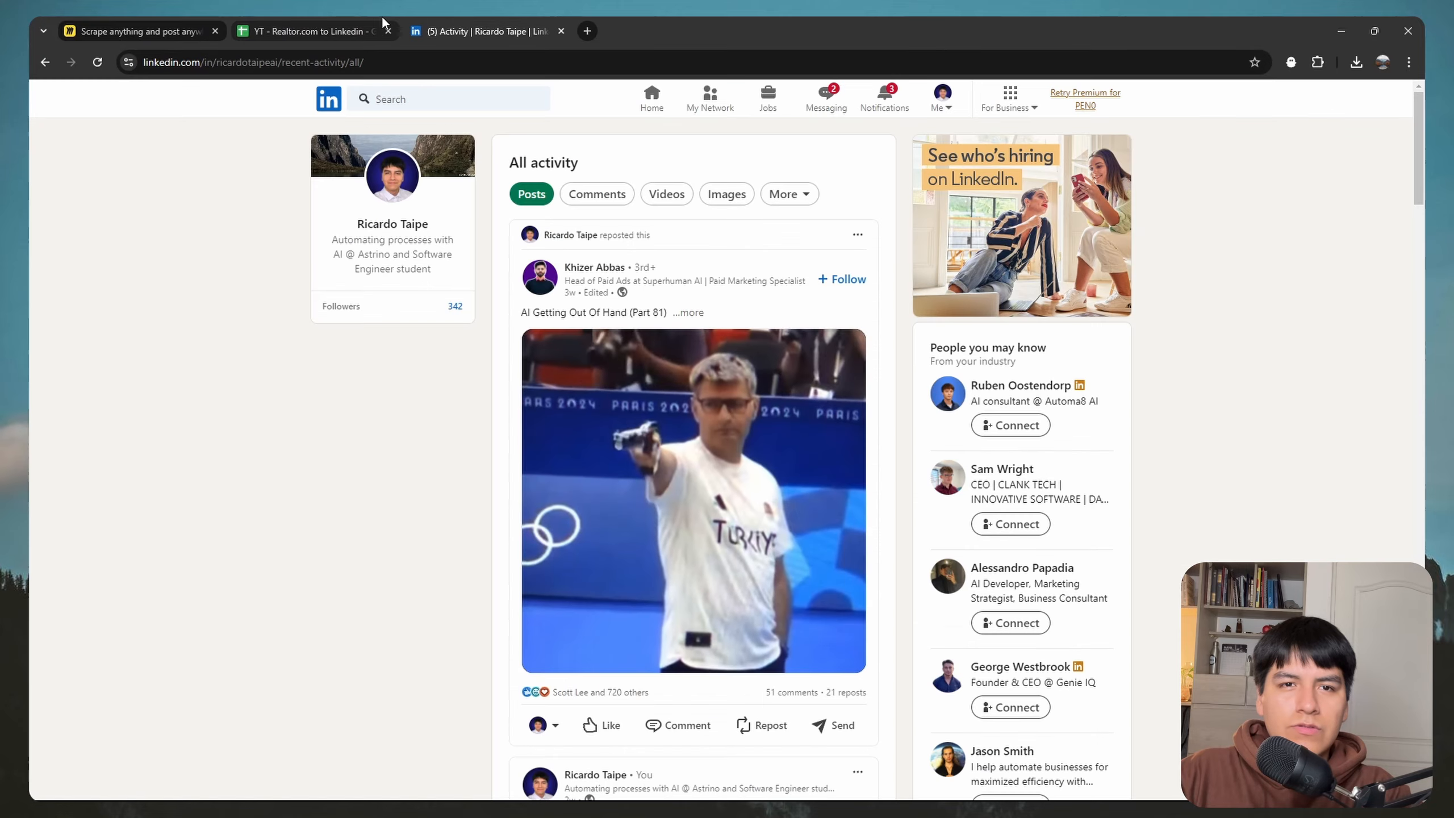
pyautogui.click(358, 25)
pyautogui.click(485, 25)
pyautogui.press('super')
pyautogui.moveTo(341, 785)
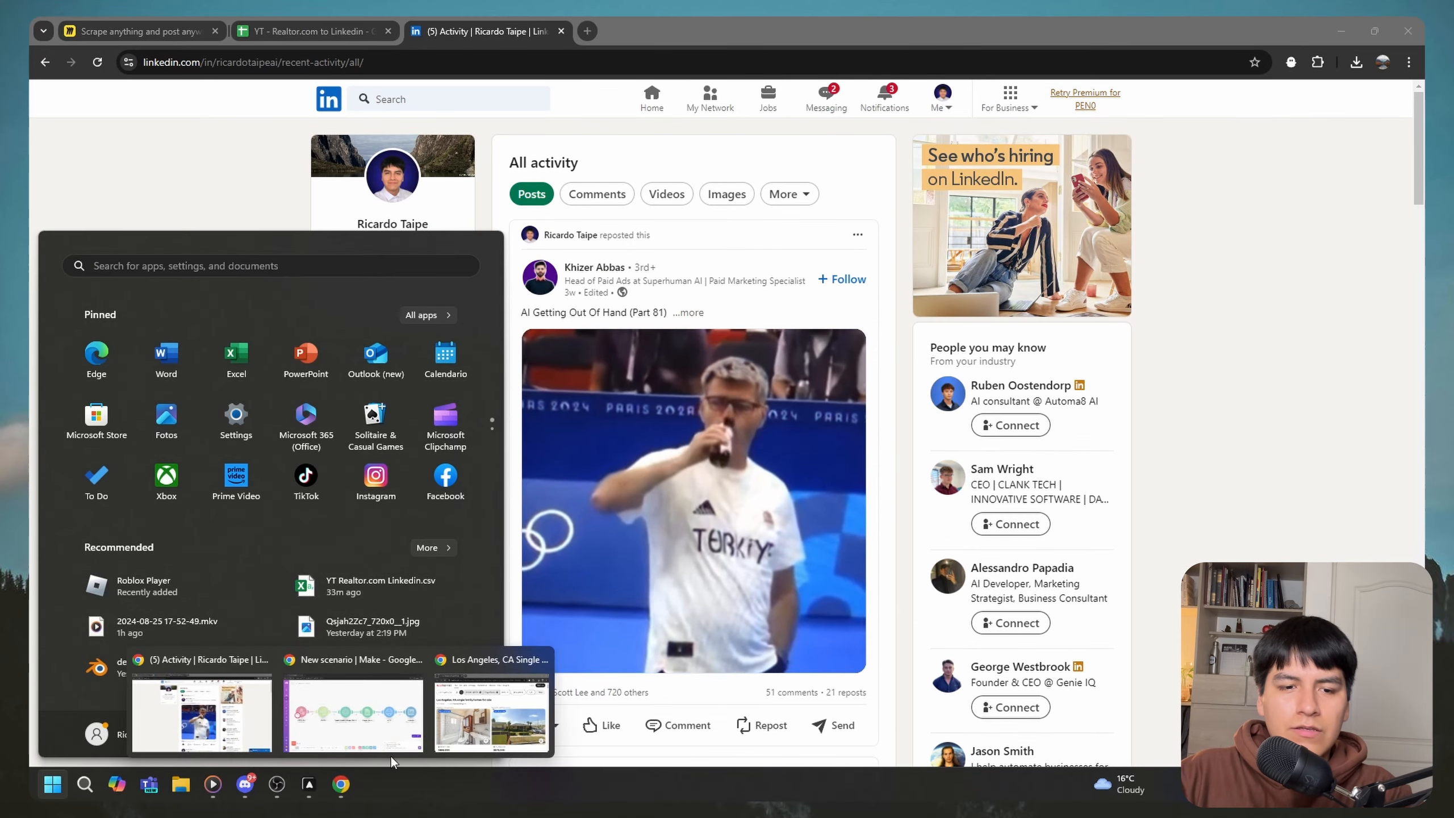
pyautogui.click(488, 709)
pyautogui.click(988, 402)
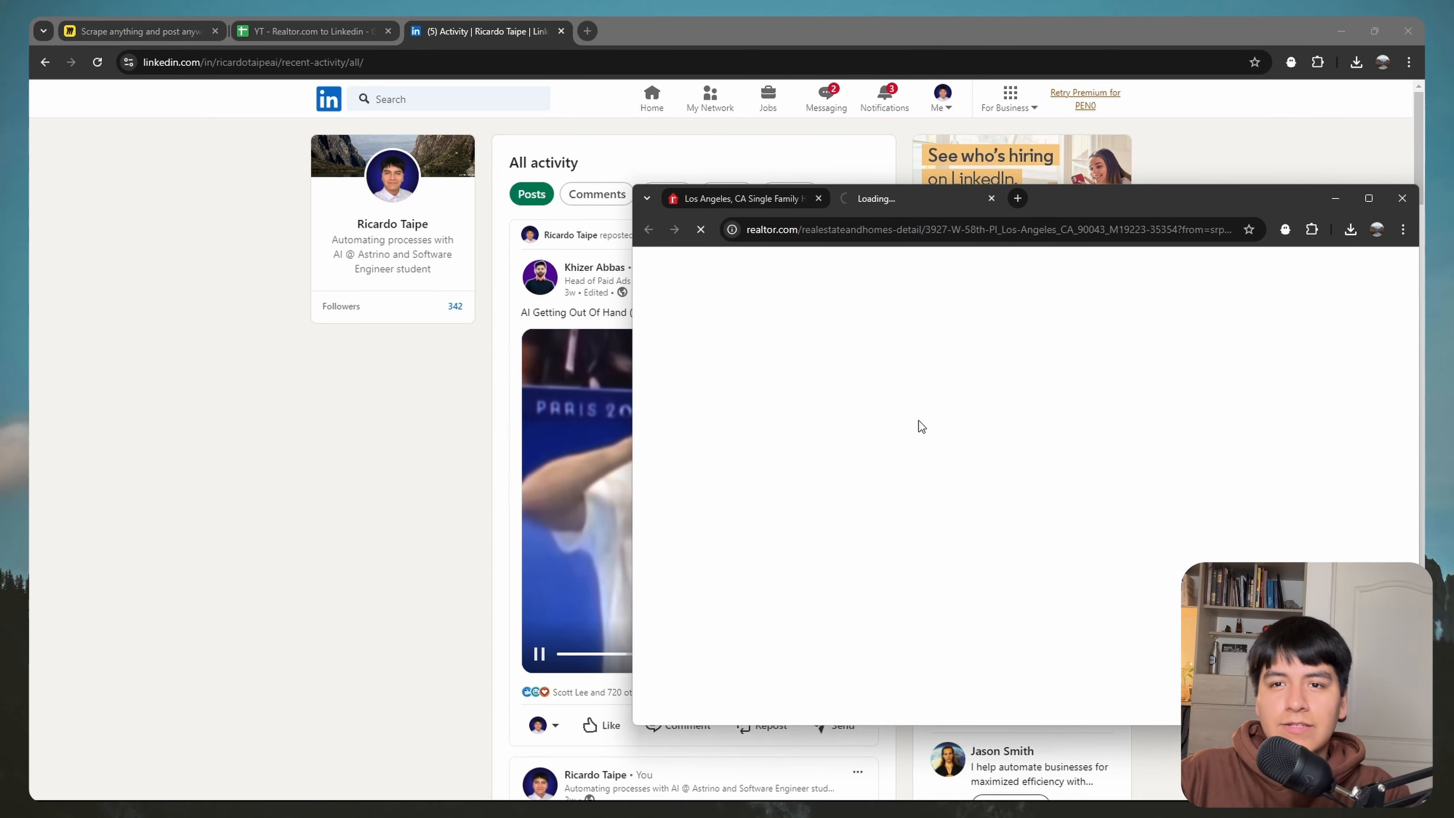
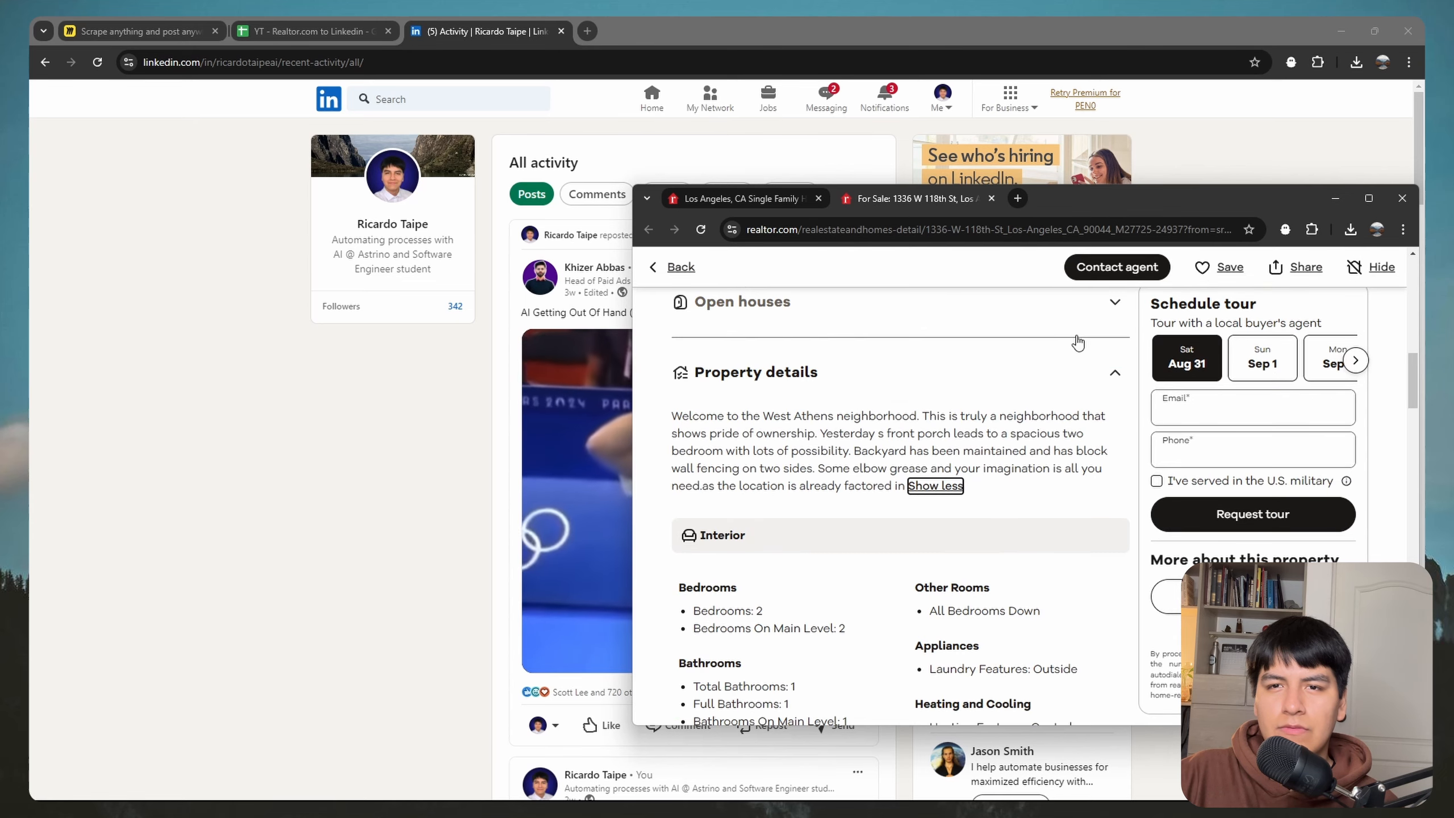
# Step: Confirm the two scraped listings in the Google Sheet, then return to the LinkedIn activity page
pyautogui.hotkey('alt', 'Tab')
pyautogui.click(309, 31)
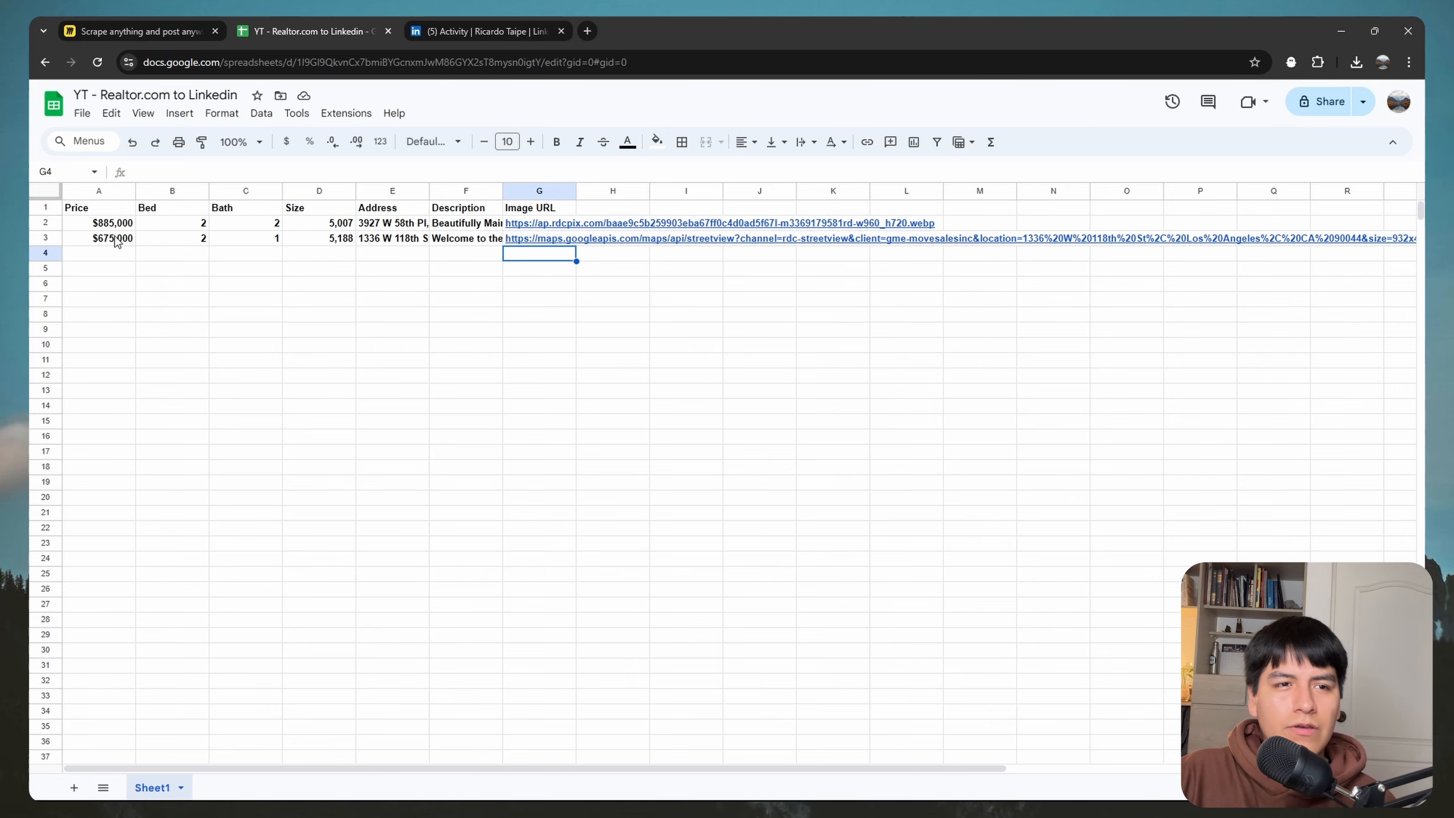
pyautogui.click(509, 30)
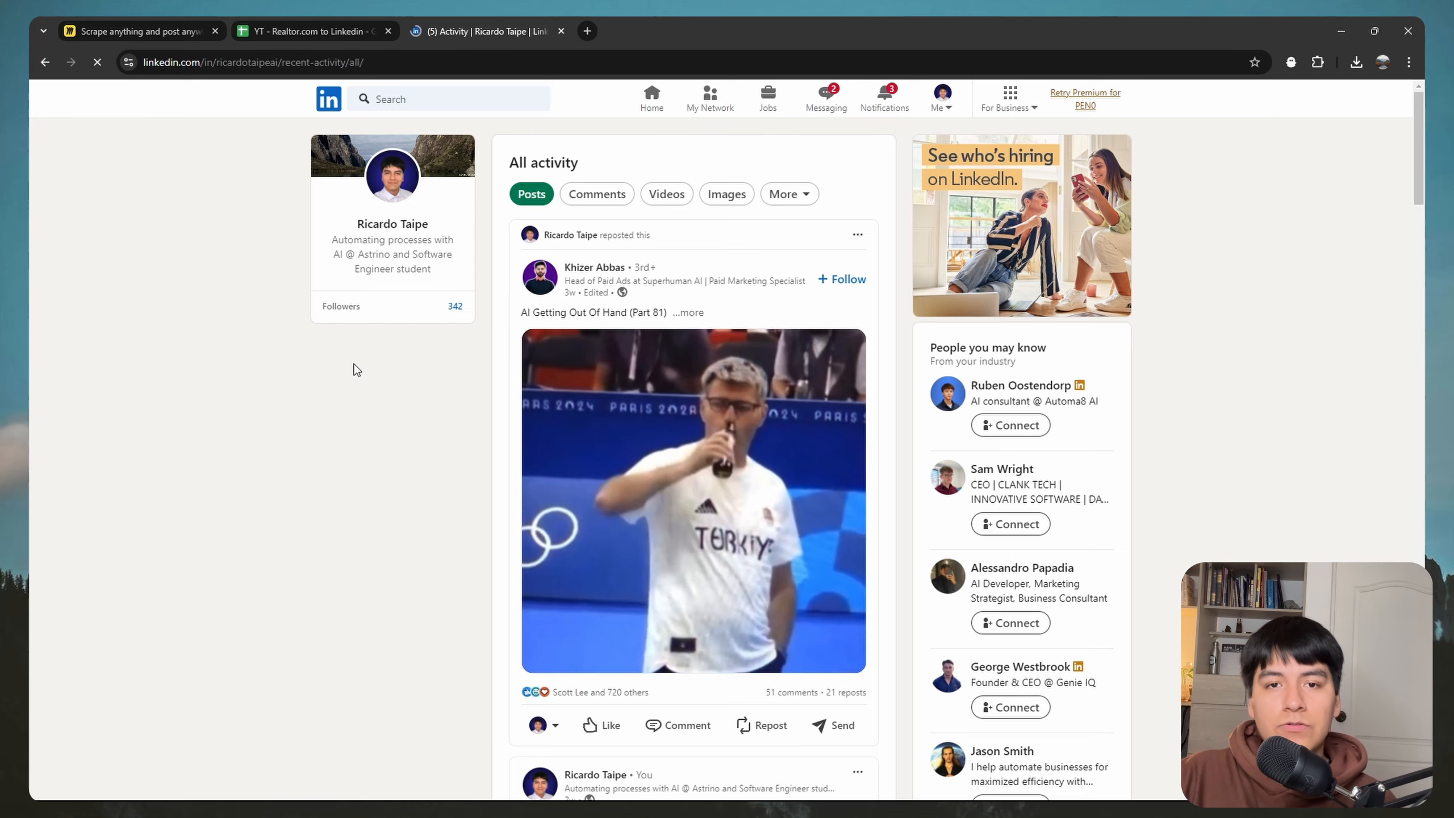
# Step: Reload the LinkedIn activity feed and expand the Prime Los Angeles listing post's description
pyautogui.press('F5')
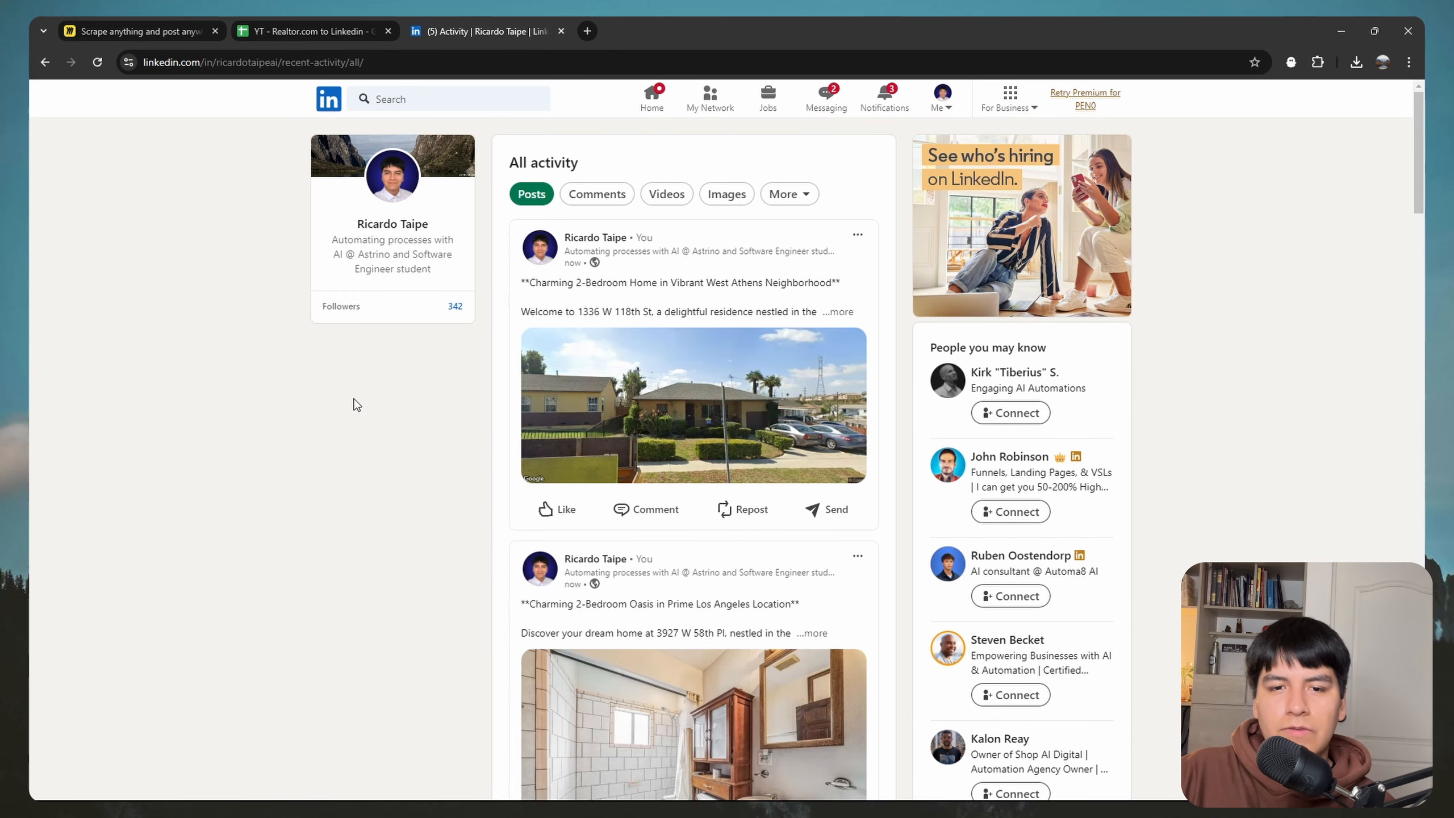
pyautogui.scroll(-3, 770, 440)
pyautogui.click(813, 415)
pyautogui.scroll(-4, 686, 441)
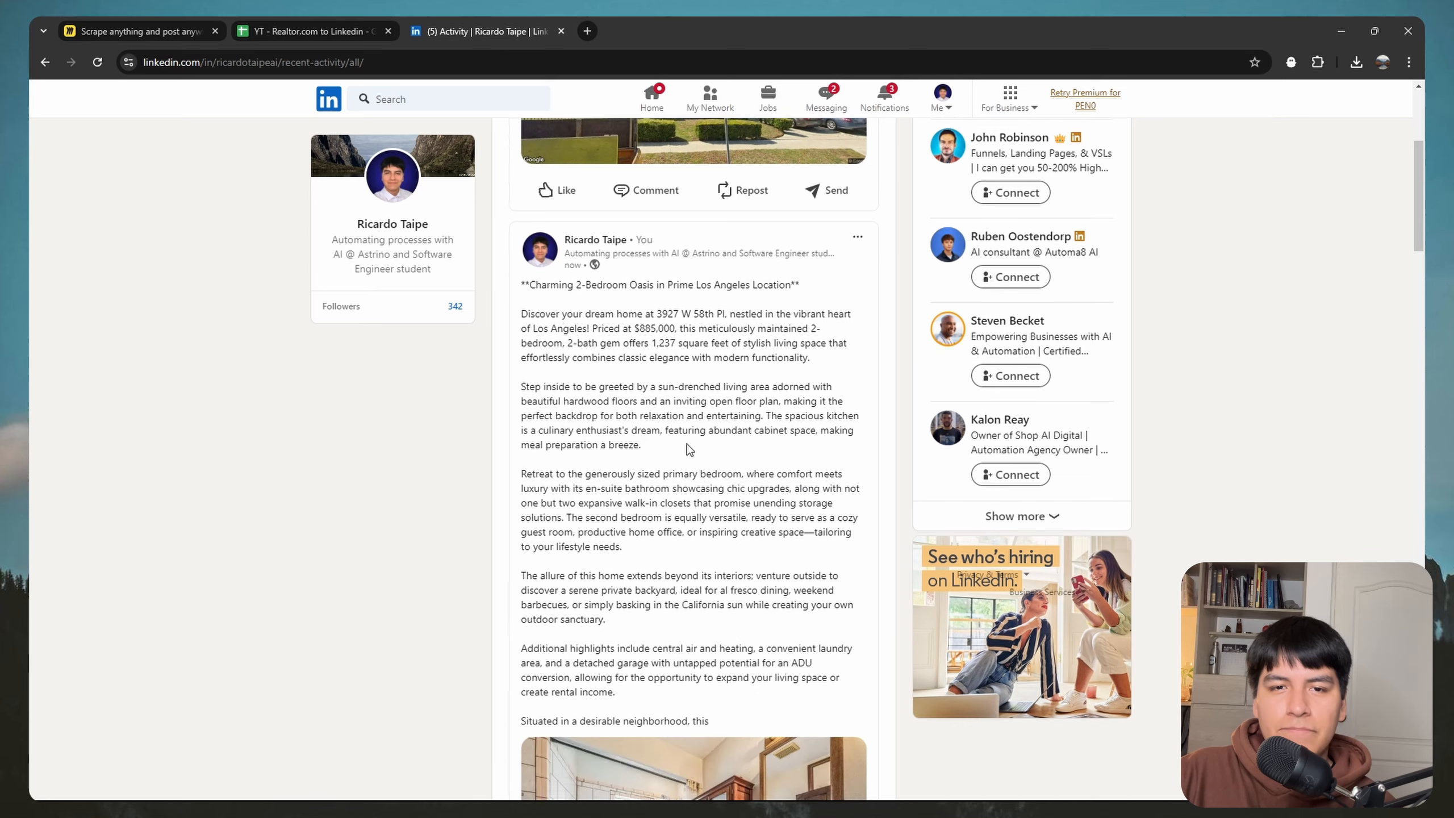
pyautogui.scroll(5, 713, 442)
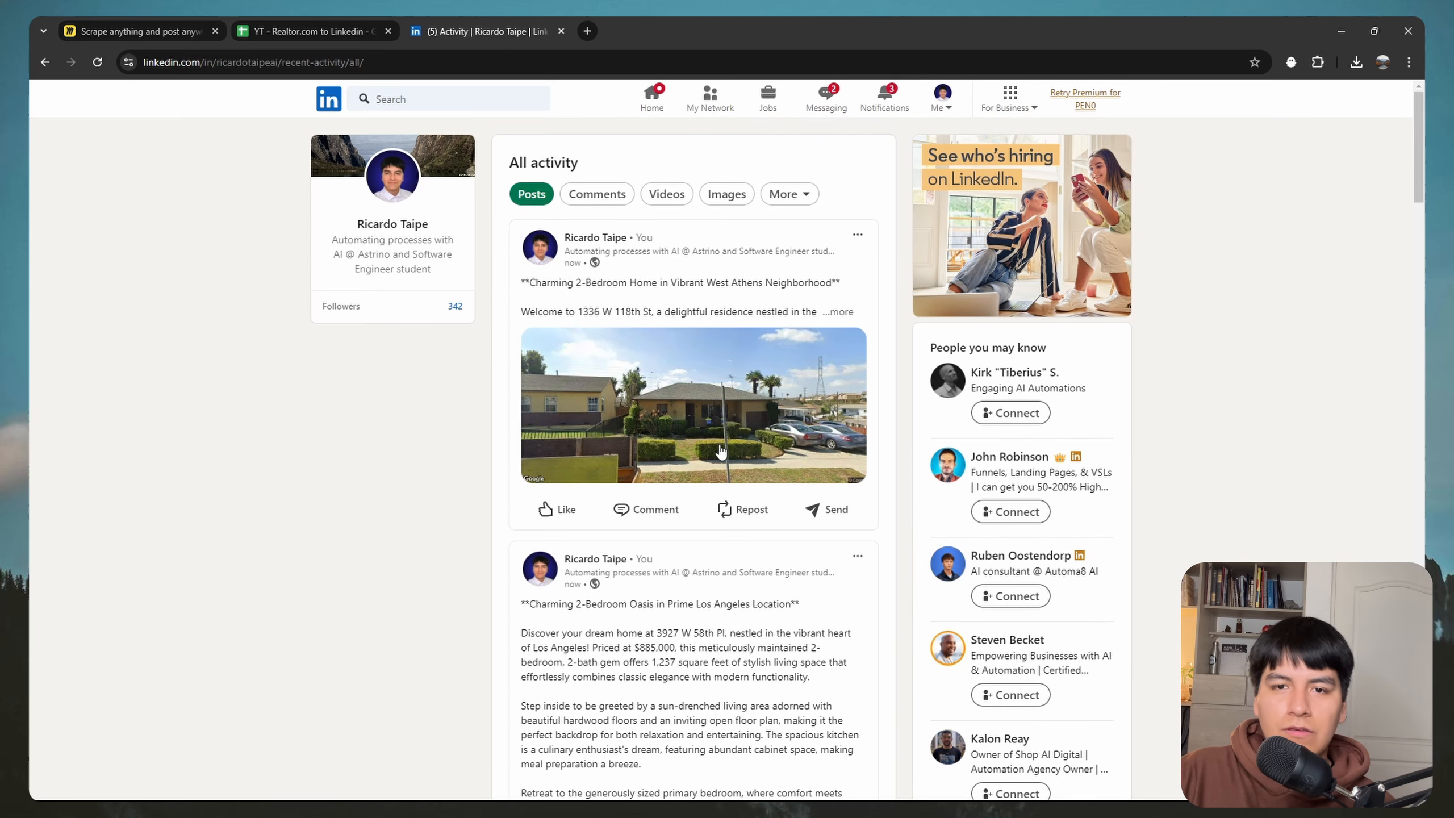
# Step: Expand the West Athens listing post and read through both full descriptions
pyautogui.click(842, 313)
pyautogui.scroll(-15, 584, 325)
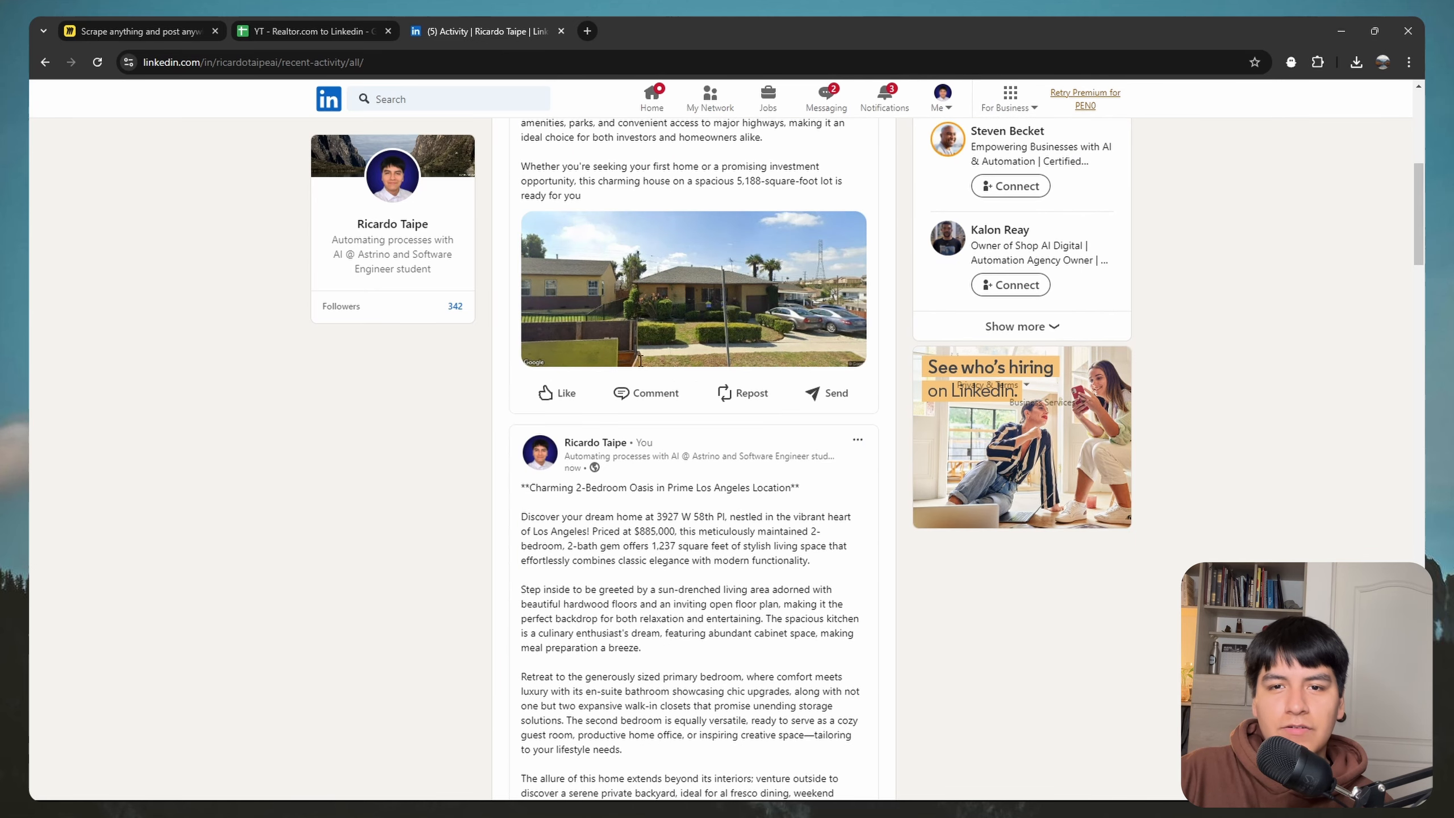
pyautogui.scroll(6, 773, 559)
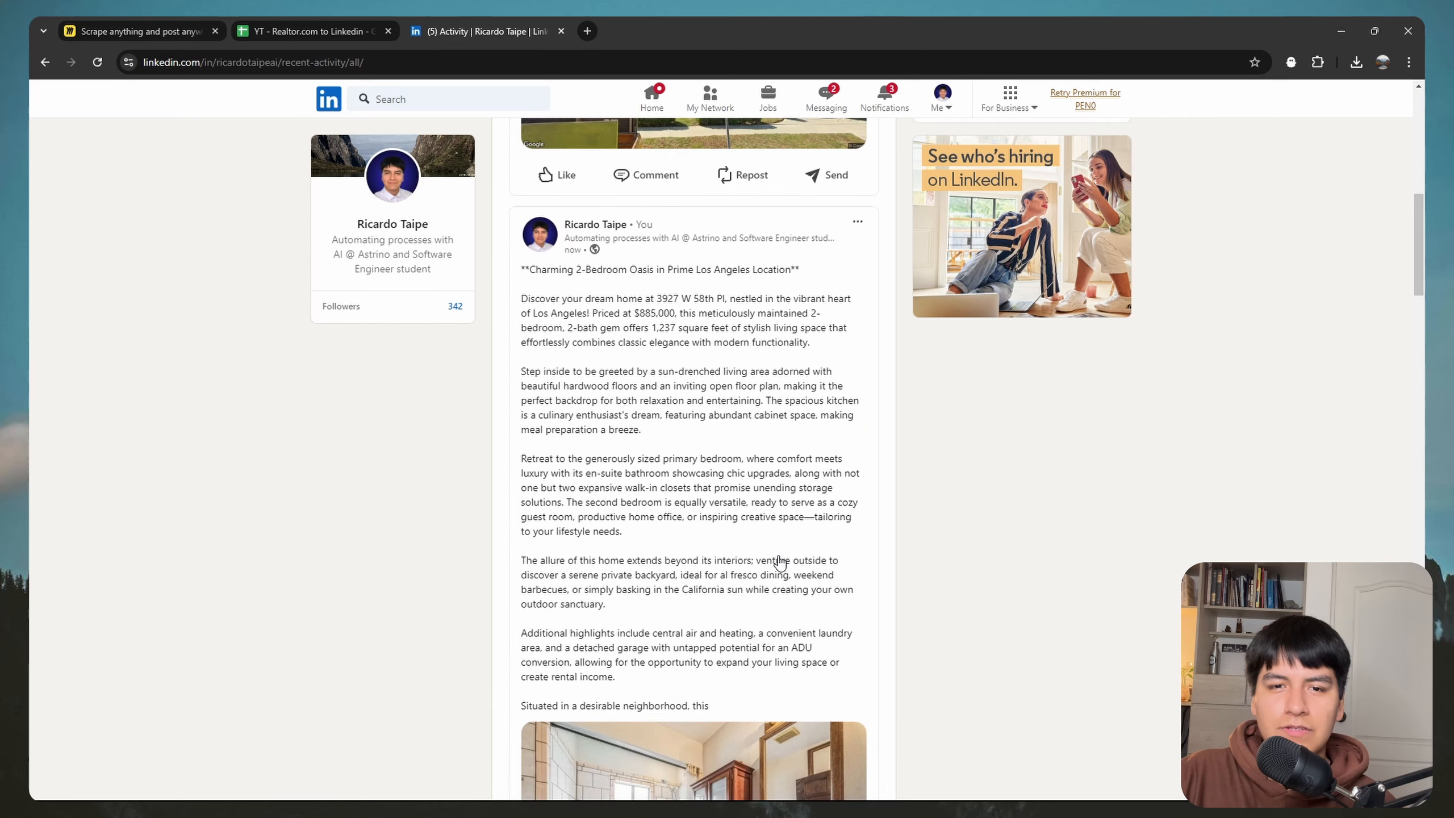
pyautogui.scroll(14, 722, 405)
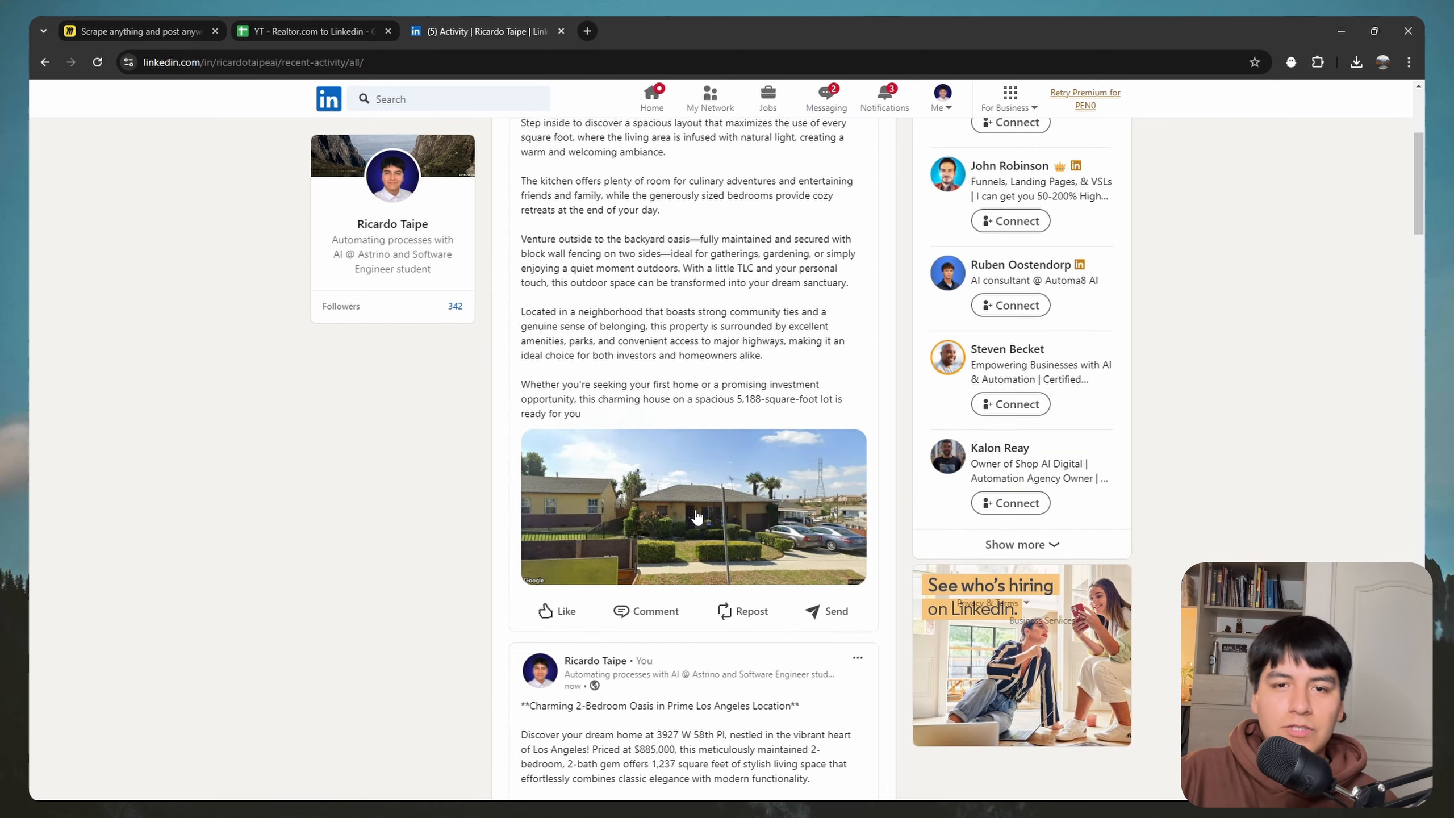
pyautogui.scroll(-1, 658, 544)
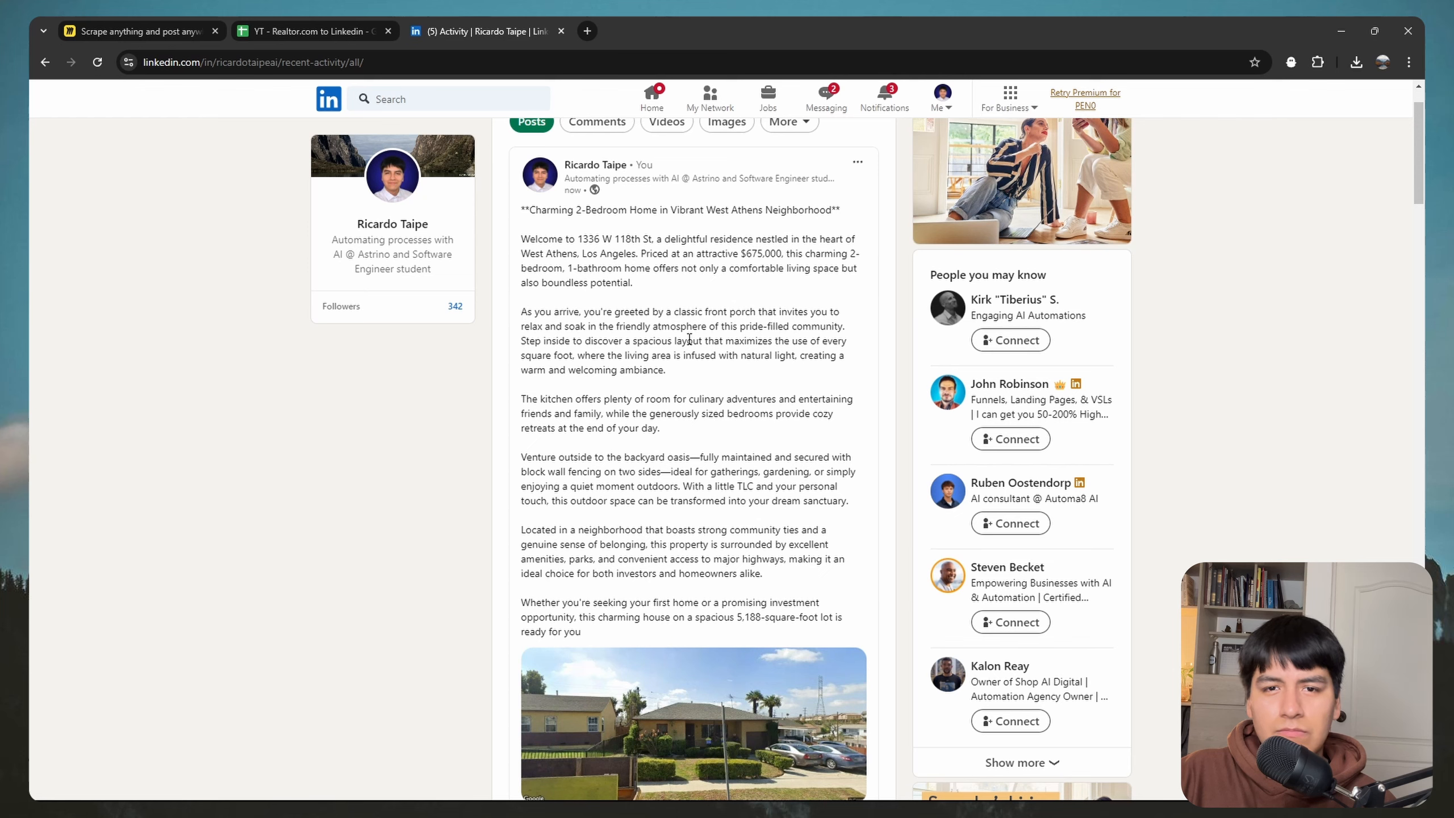
pyautogui.scroll(-2, 675, 405)
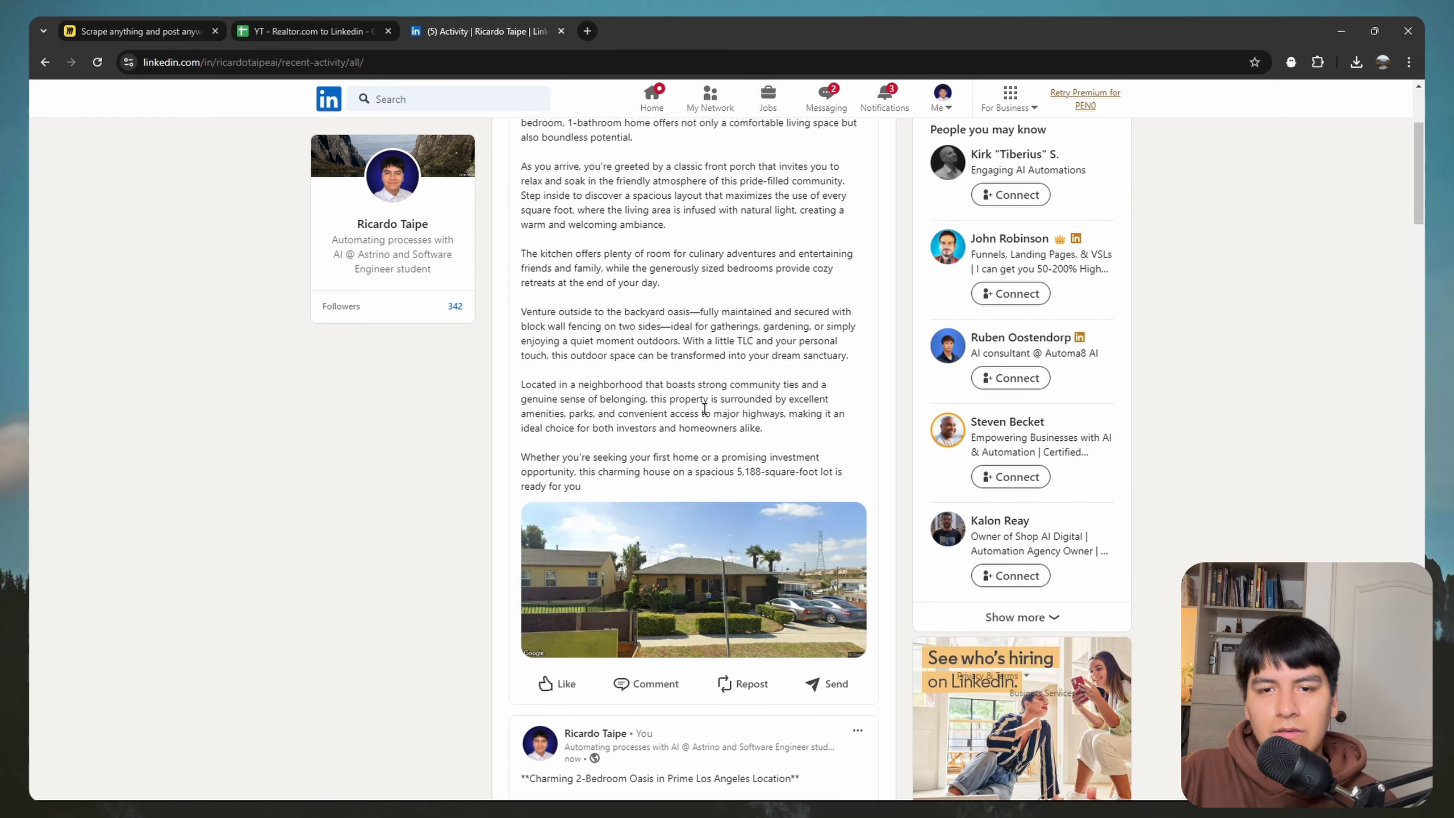
pyautogui.scroll(-1, 470, 411)
pyautogui.scroll(6, 697, 447)
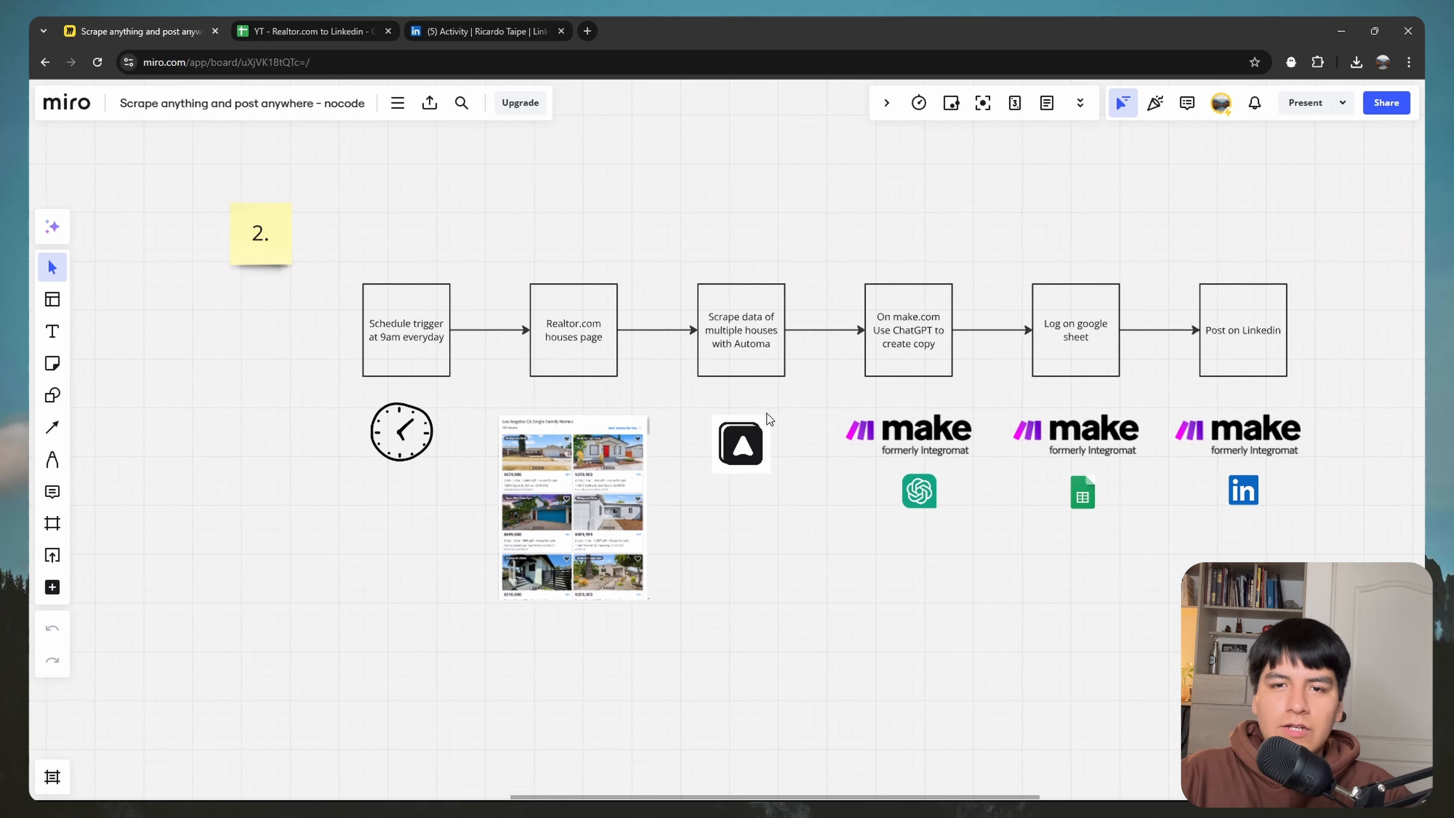
# Step: Pan the Miro board right to the second flow beginning with the 6am trigger and Upwork job page
pyautogui.moveTo(777, 527); pyautogui.dragTo(448, 514)
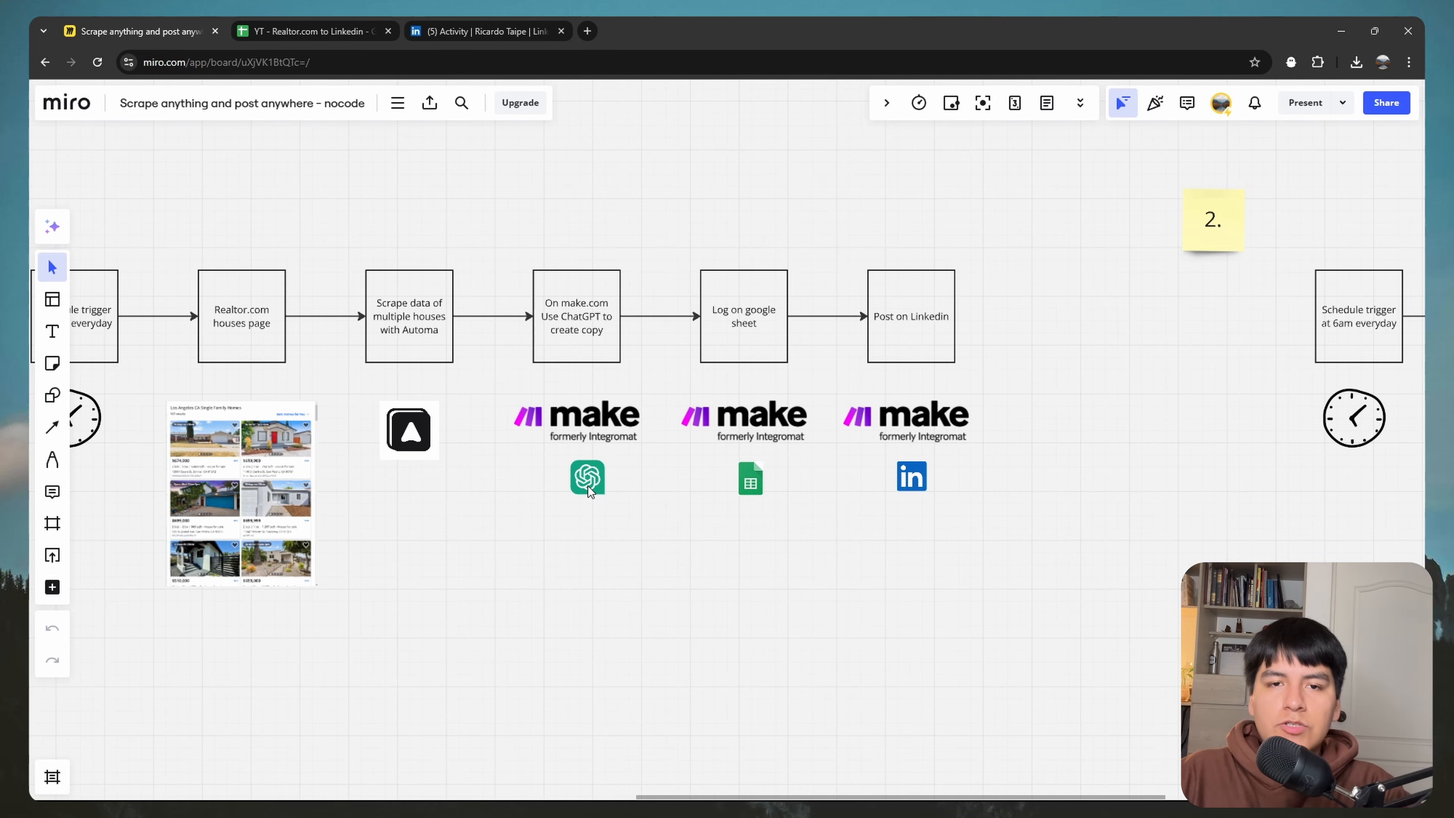
pyautogui.hscroll(3, 665, 529)
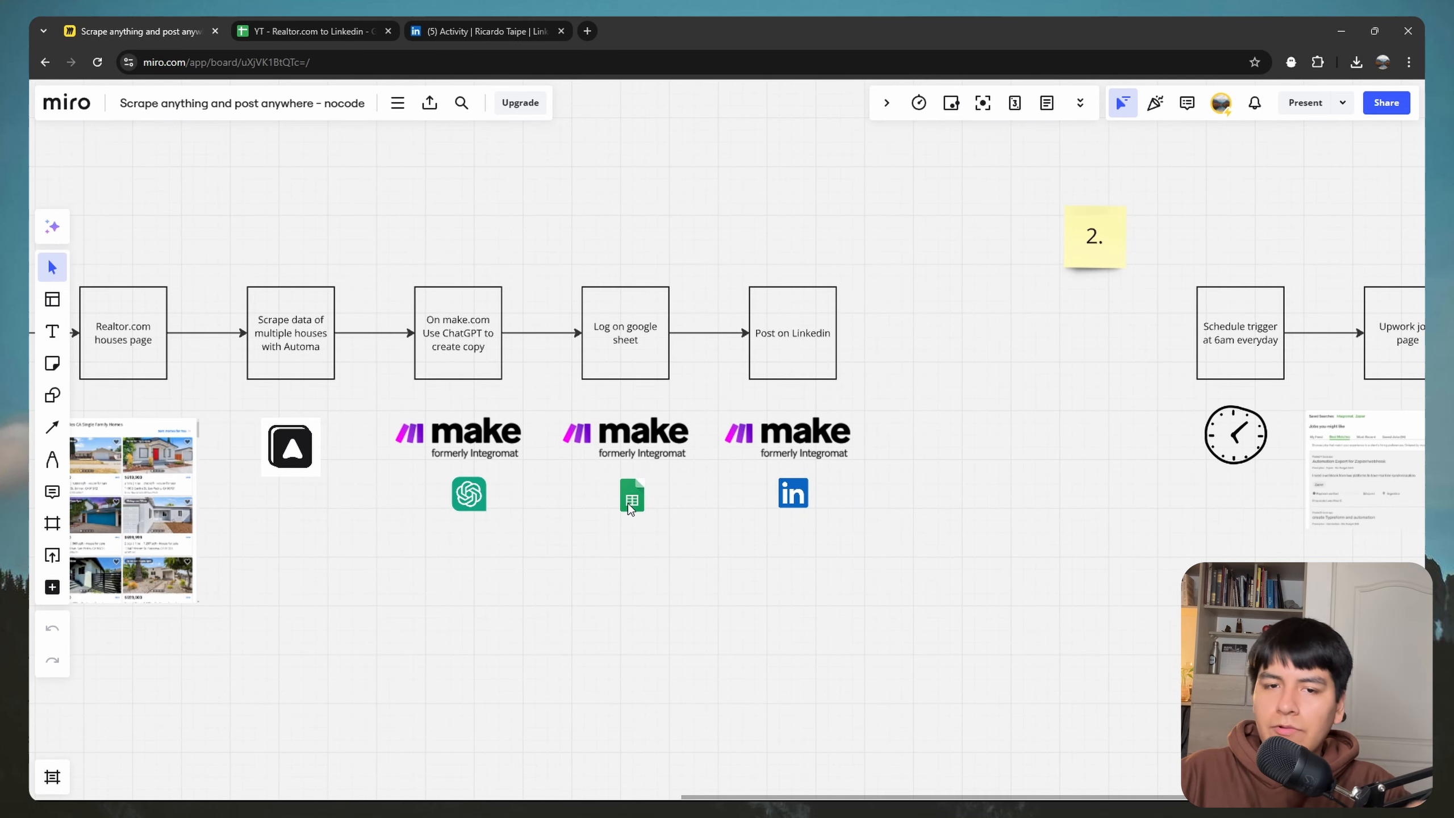